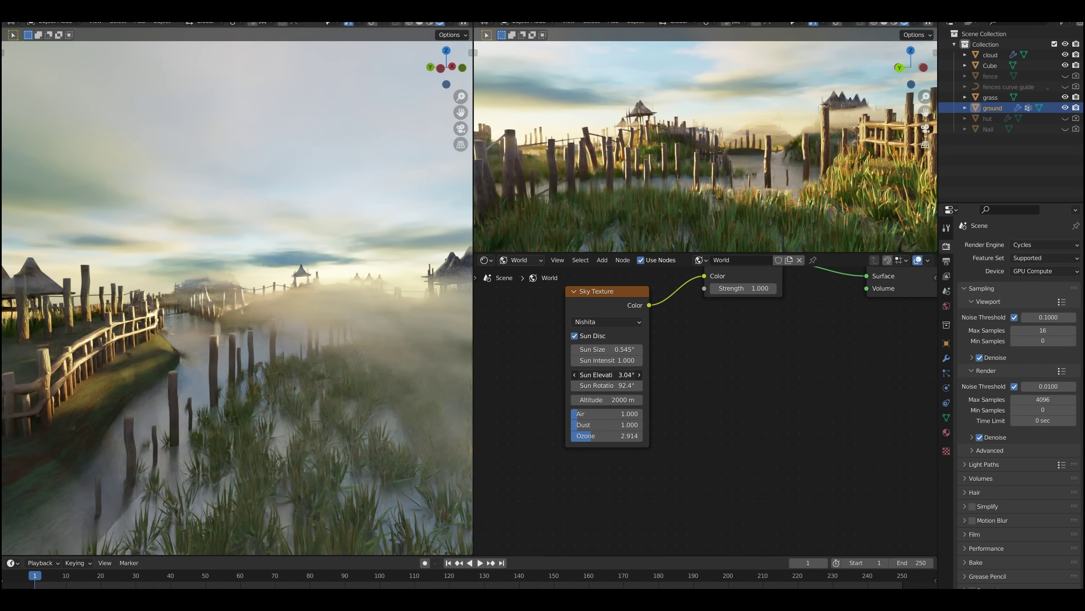
Lower the Sky Texture's sun elevation to about 0.99° and adjust its altitude.
drag(606, 375, 594, 374)
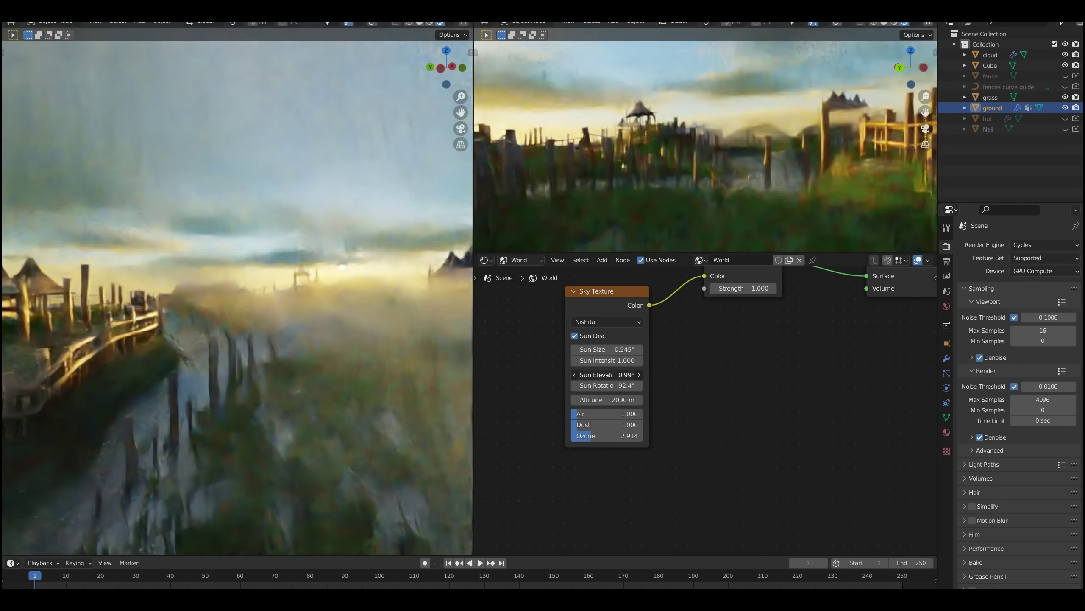
drag(635, 404, 626, 404)
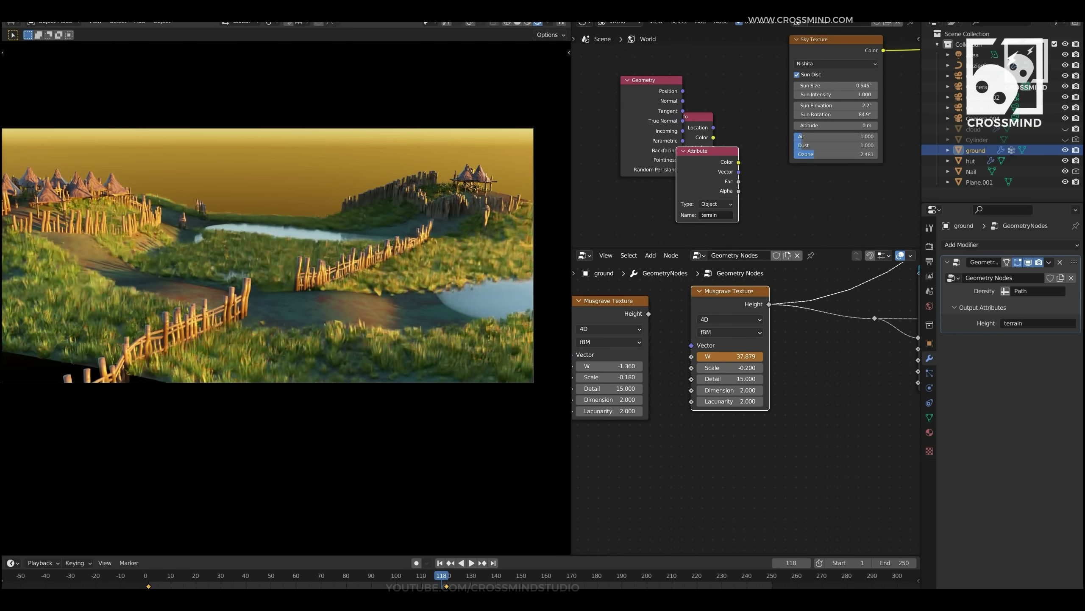
Vary the ground terrain by changing the W value of the Musgrave Texture node.
drag(730, 356, 763, 356)
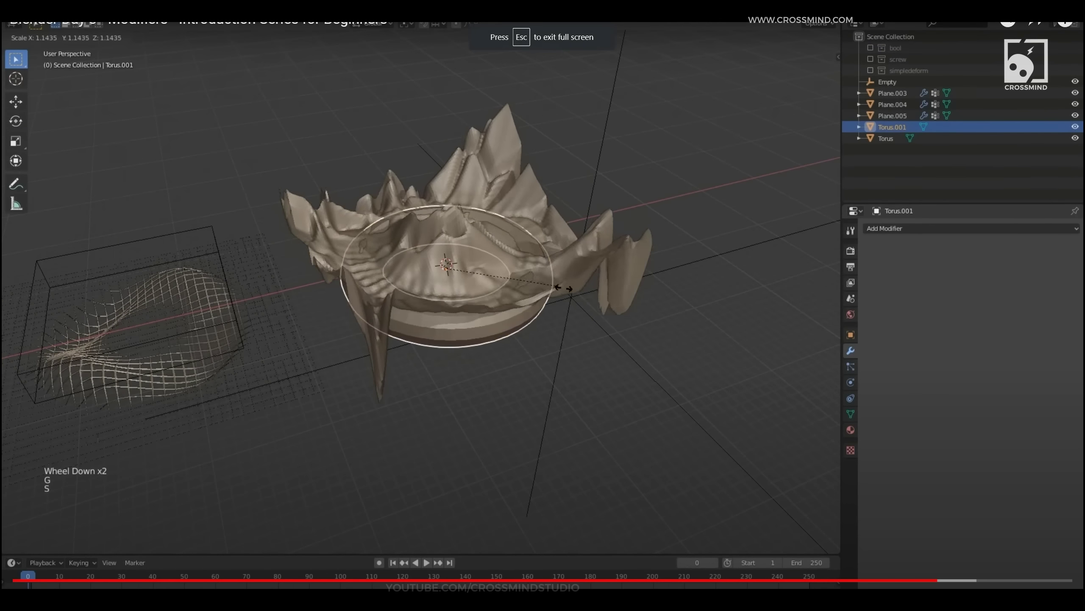
Try scaling and moving the torus above the displaced plane.
key(s)
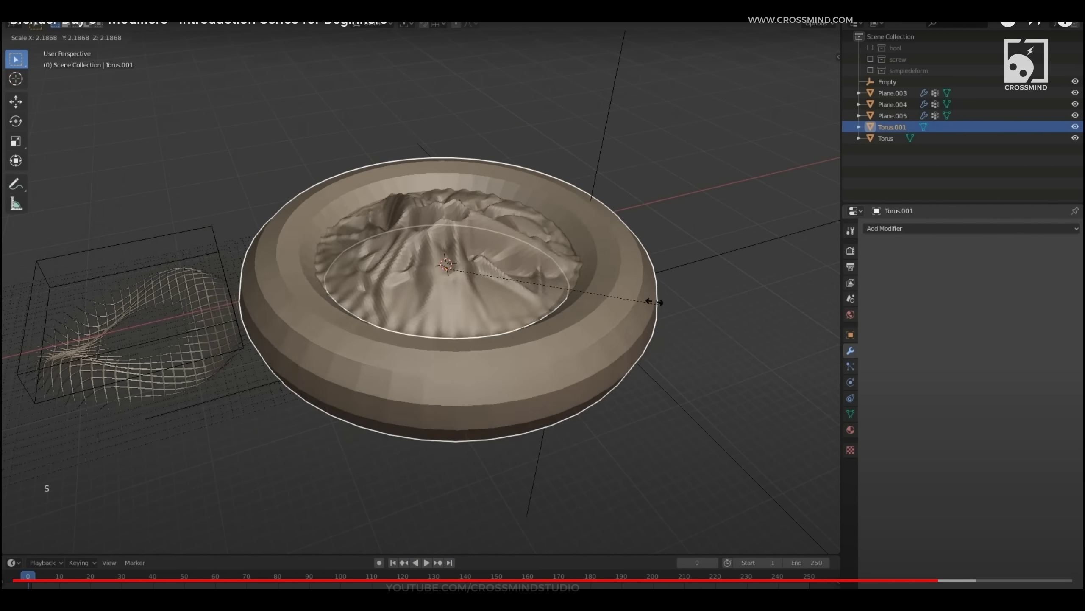
right_click(654, 302)
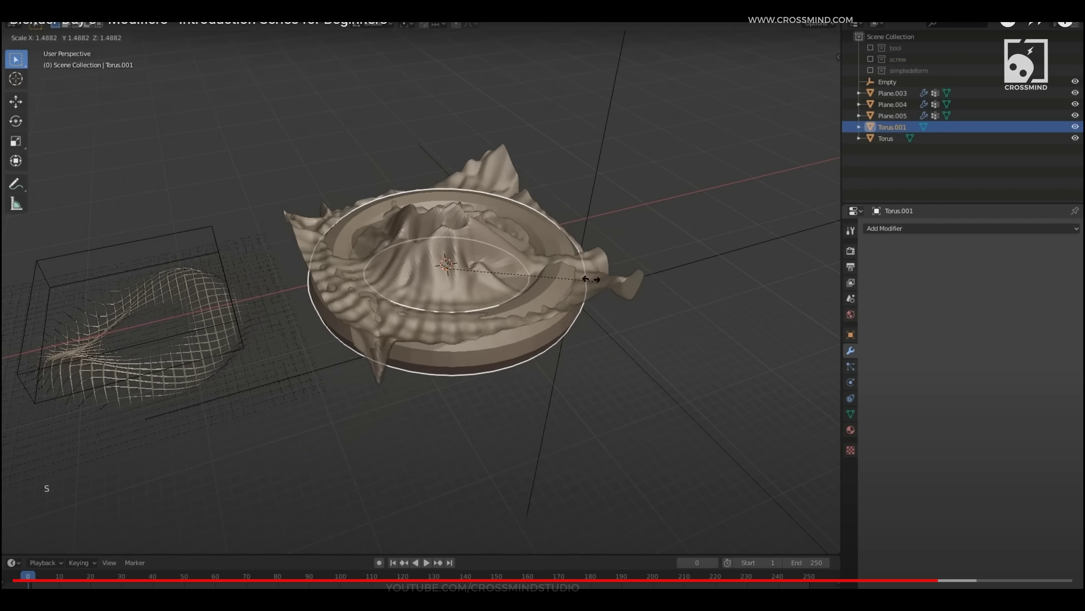
key(g)
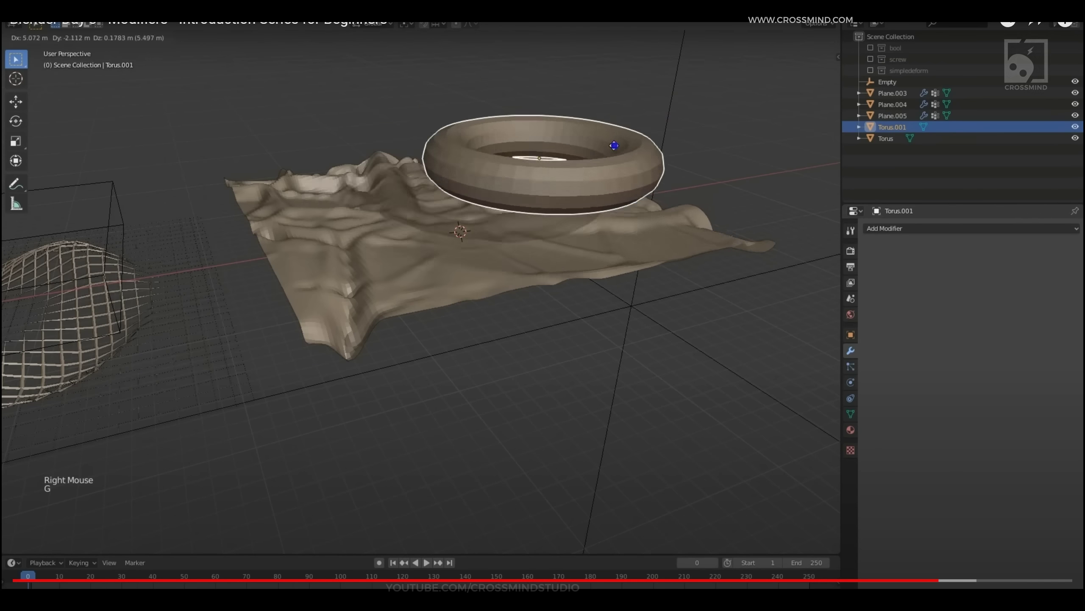
middle_drag(614, 145, 613, 171)
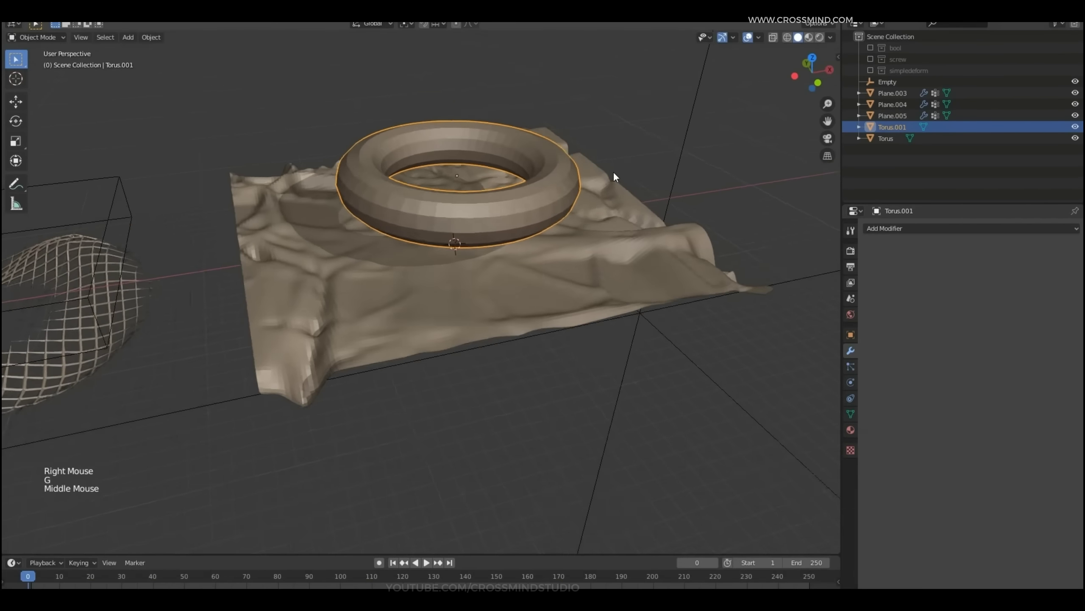
right_click(578, 277)
Set the Displace strength of Plane.005 to 1.2 and switch the plane to Weight Paint mode.
drag(1050, 520, 1077, 520)
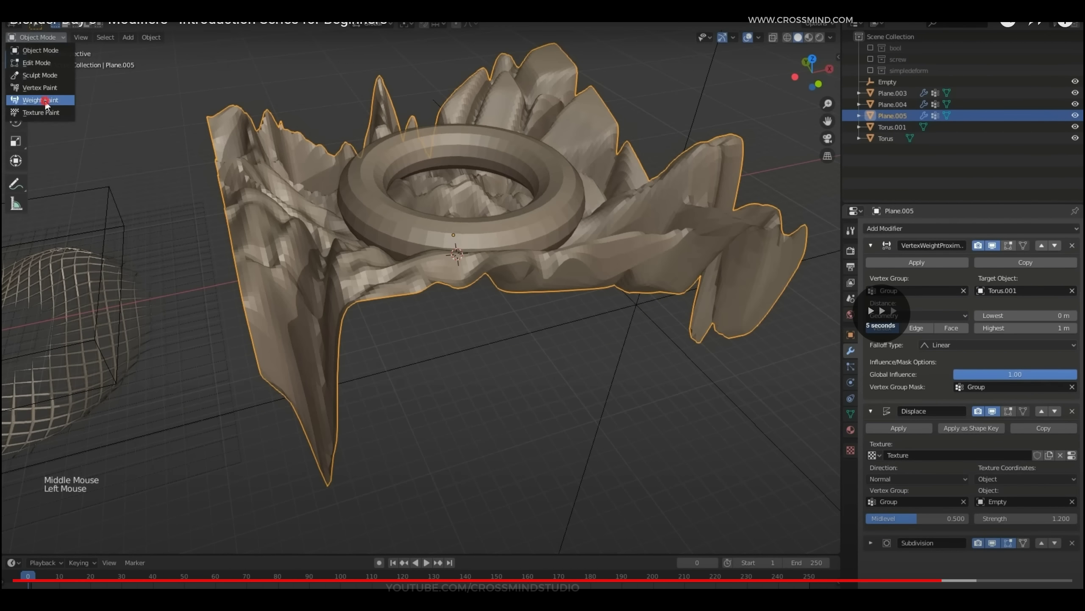
click(45, 101)
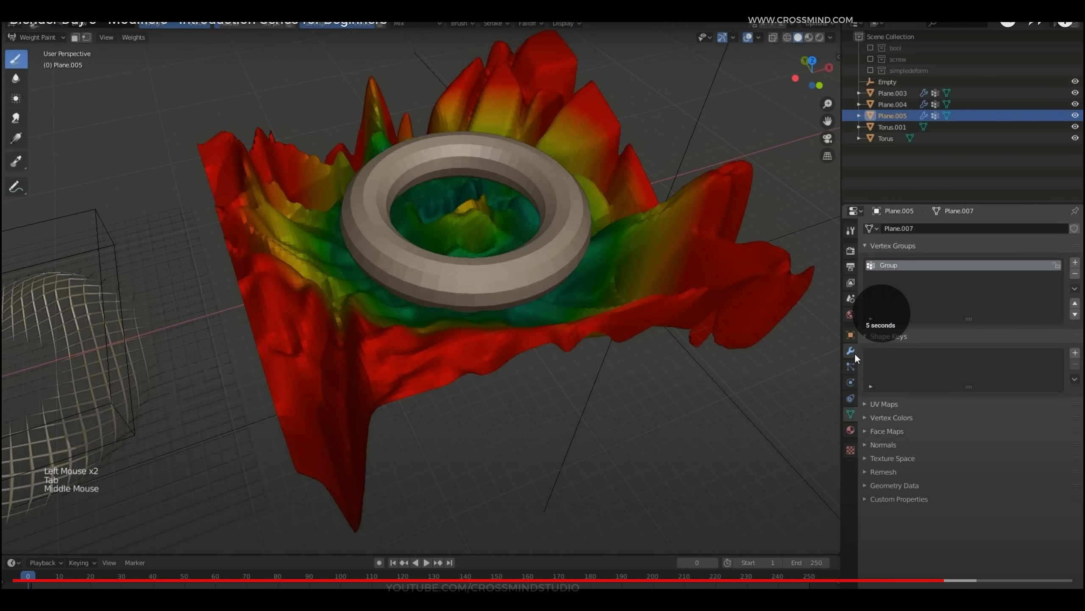
key(Right)
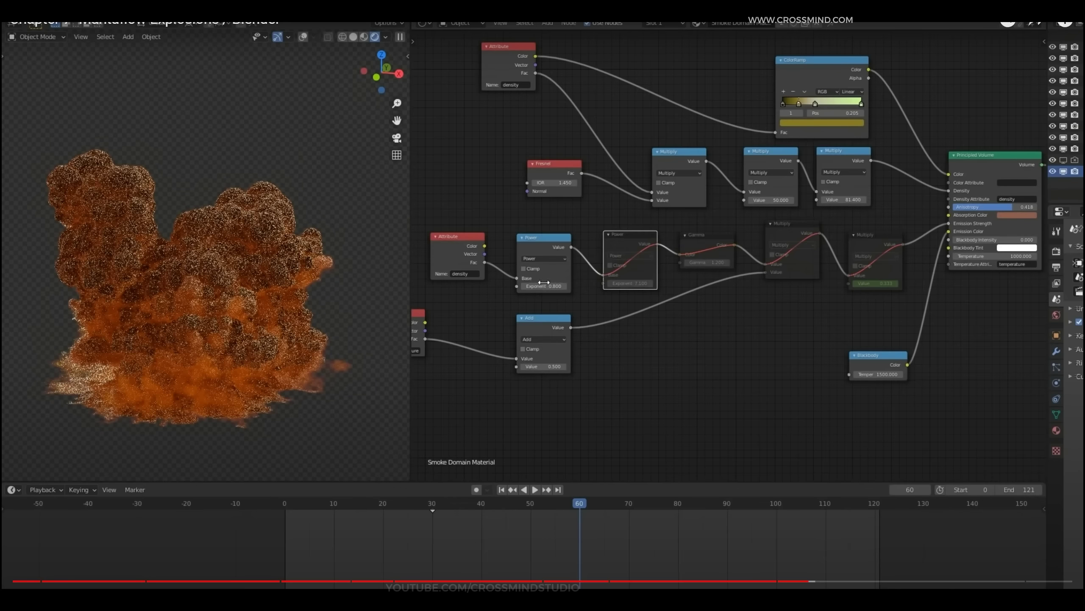
key(Right)
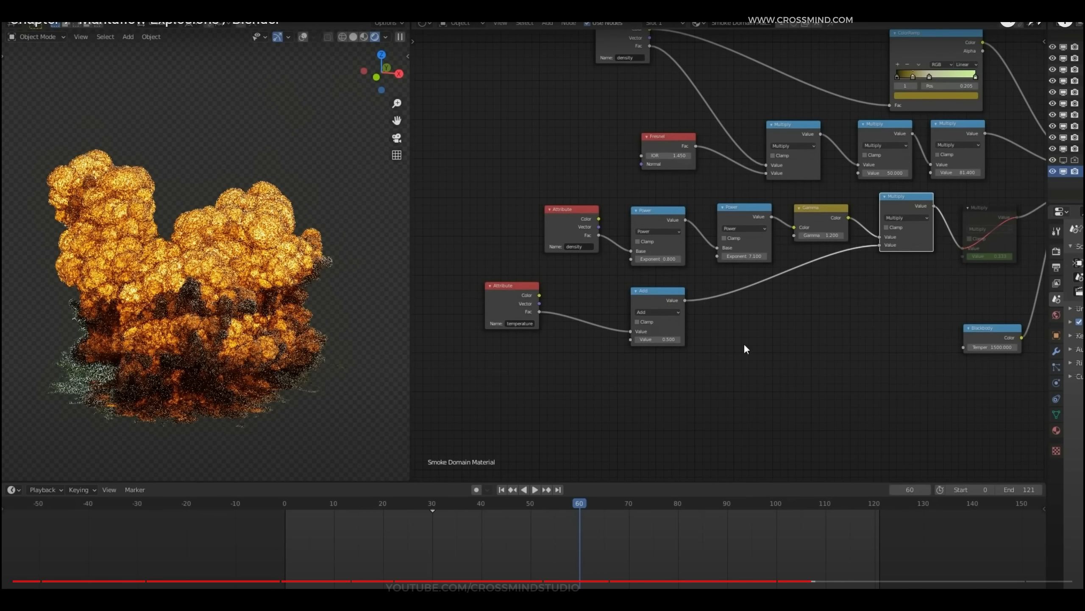
key(Right)
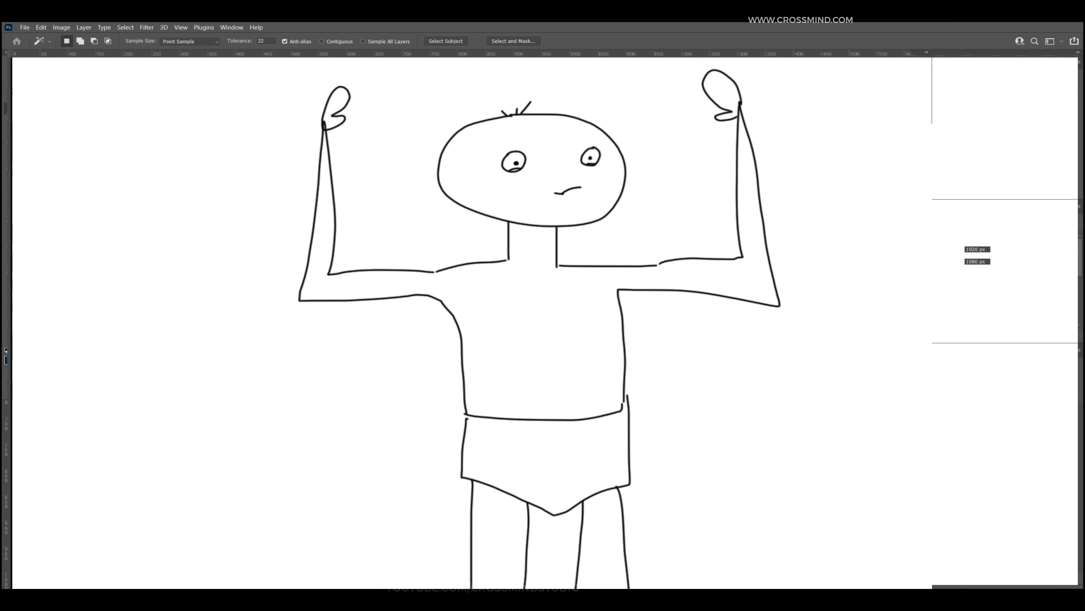
In Photoshop, use Liquify on the drawn figure to bulge the arms and thighs and reshape the neck and waist.
click(147, 27)
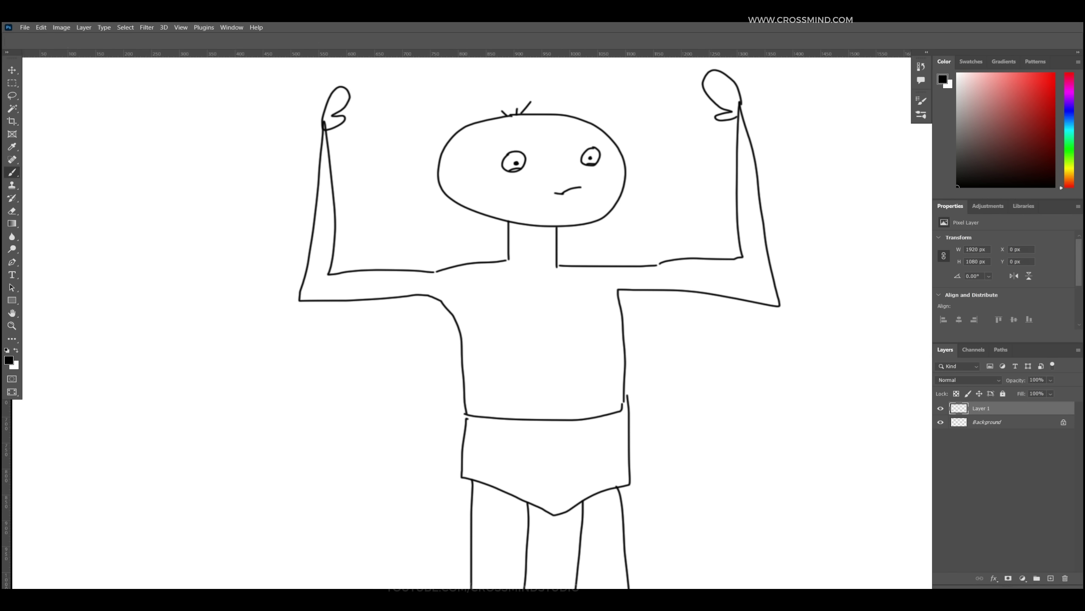
click(206, 113)
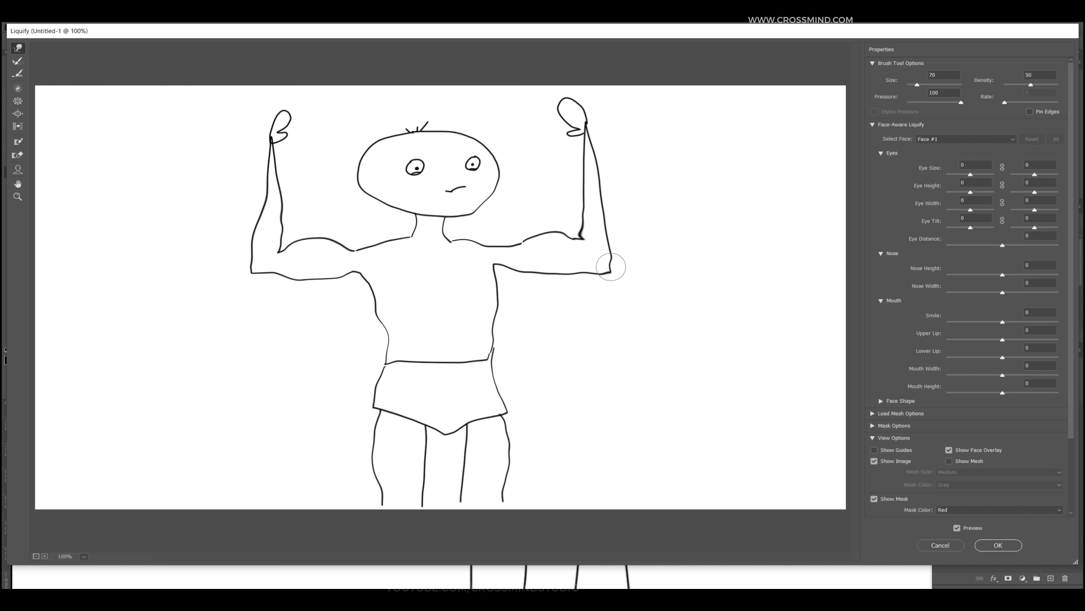
click(999, 545)
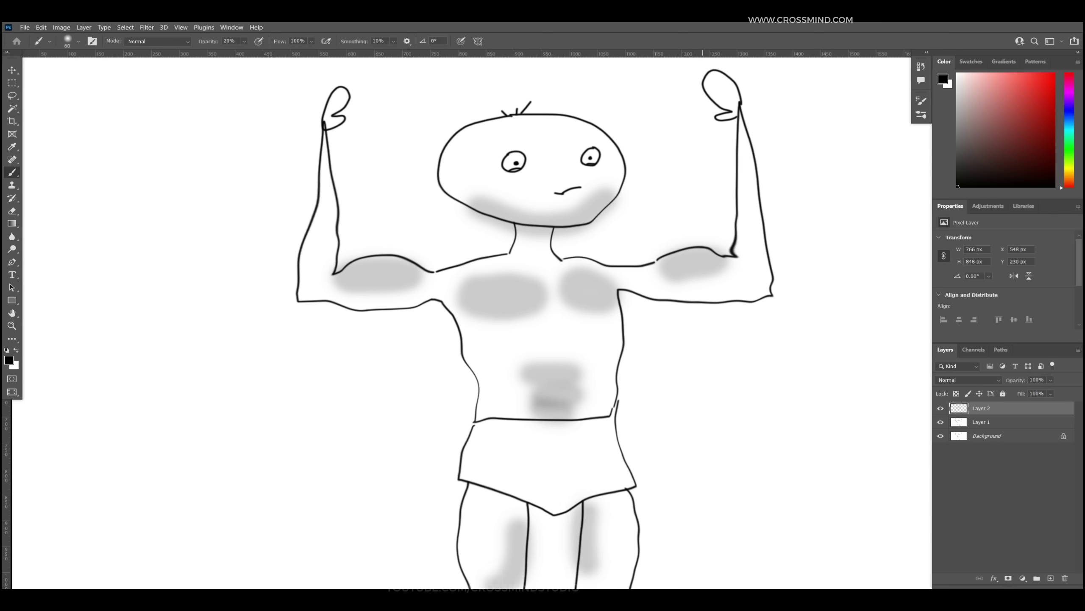
Hide the panels and circle the shaded arm, chest and abdomen in red, linking them to the handwritten label Attribute.
key(Tab)
key(Tab)
key(Tab)
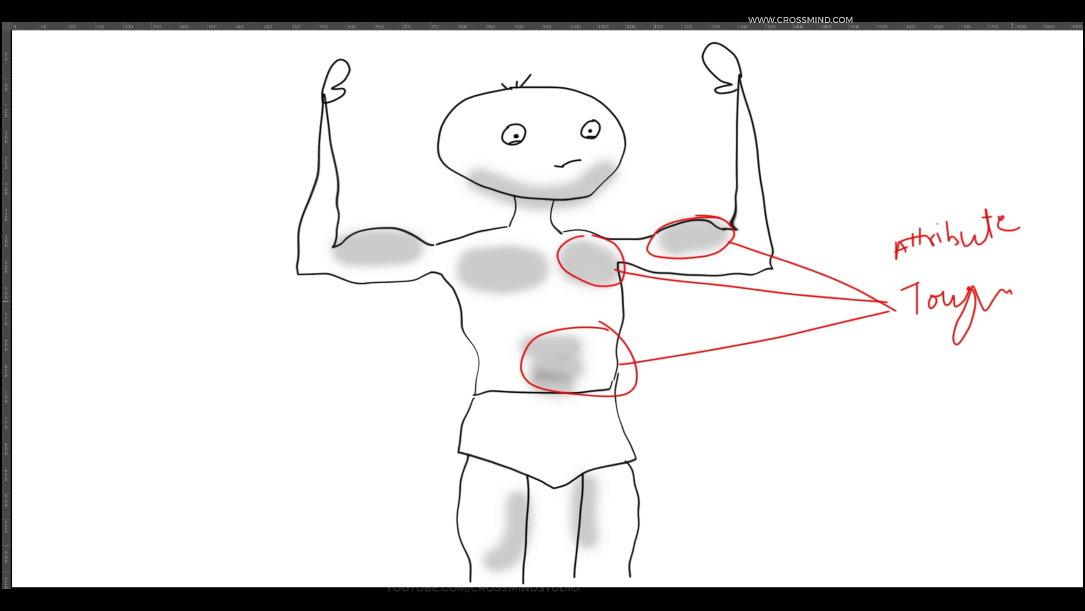
Hide Layer 3 with the red annotations and add a new empty layer.
mouse_move(1082, 299)
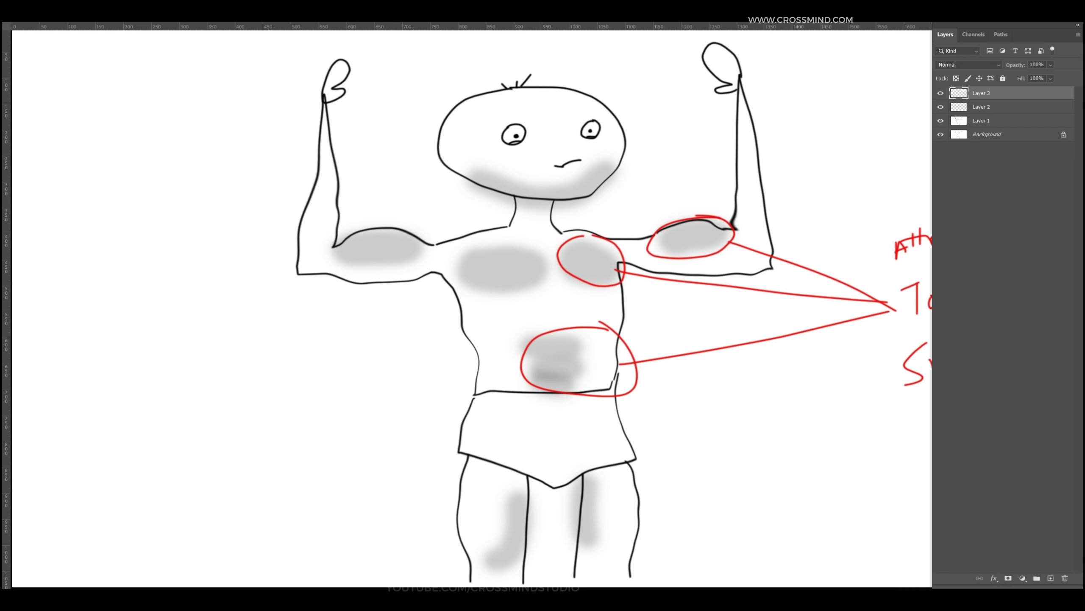
click(940, 92)
click(1051, 578)
Draw small hair strokes over the shaded arms, chest, abdomen and chin with the panels hidden.
key(Tab)
key(Tab)
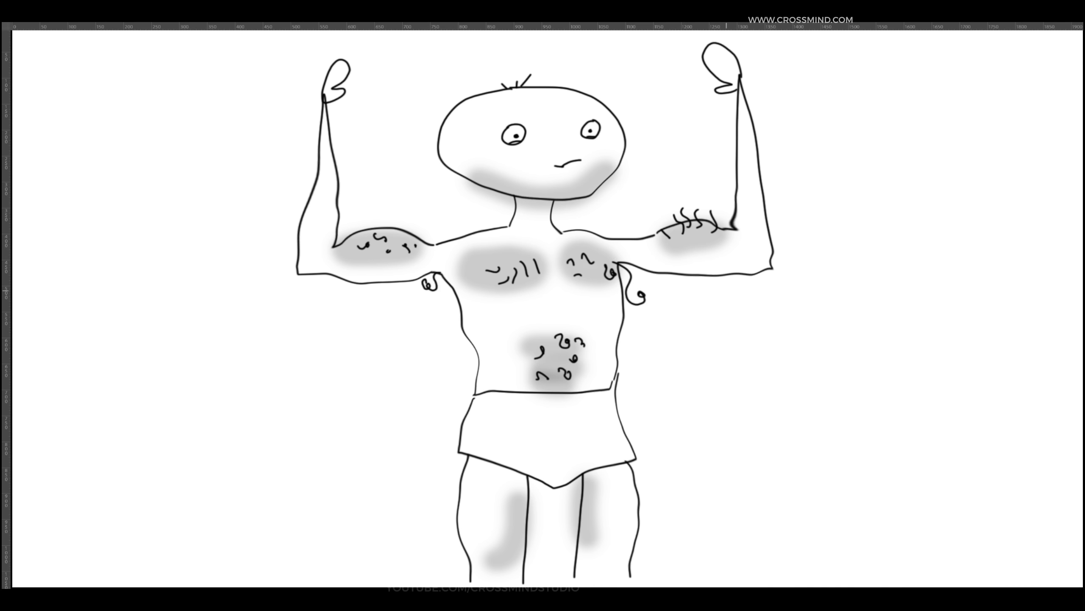
drag(473, 193, 471, 192)
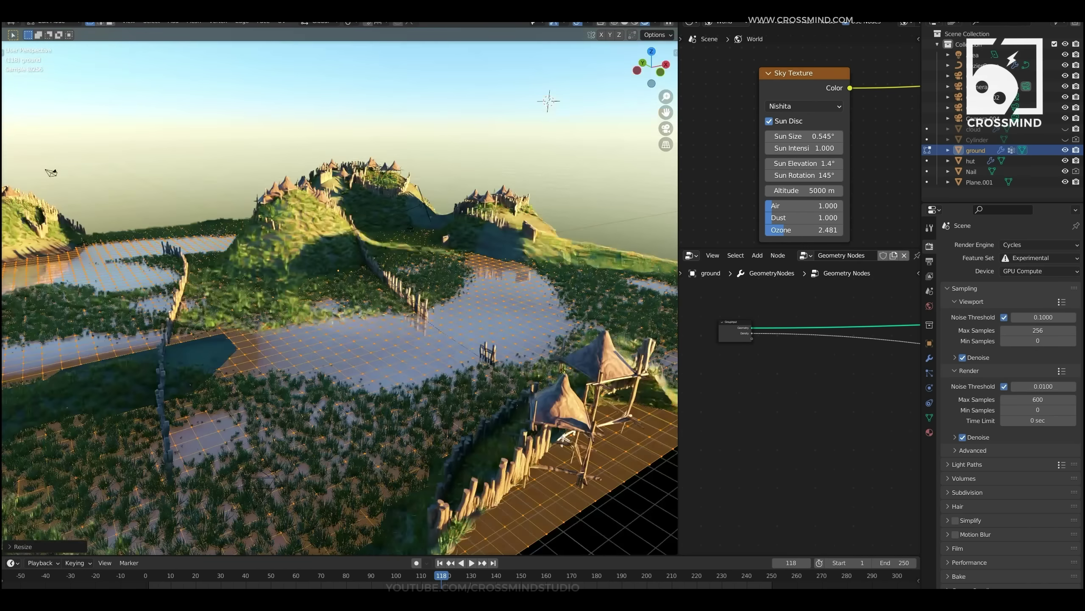
Back in Blender, select a ground vertex near the water and move it along Z with proportional editing.
click(223, 316)
key(o)
key(g)
key(z)
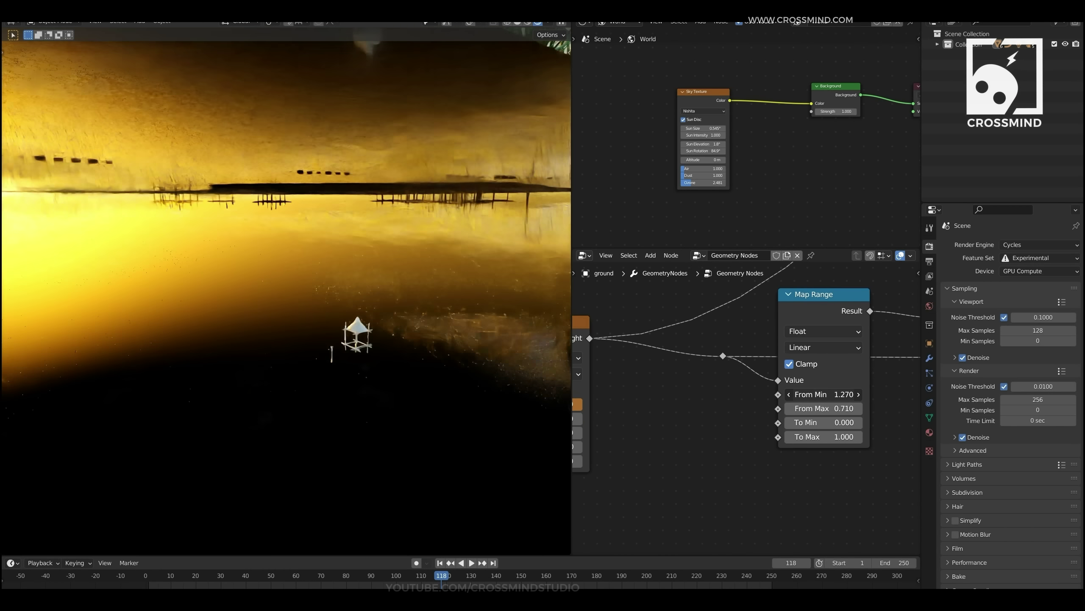
Adjust the Map Range node's From Max value and try different To Min and To Max values.
right_click(823, 395)
drag(823, 408, 726, 409)
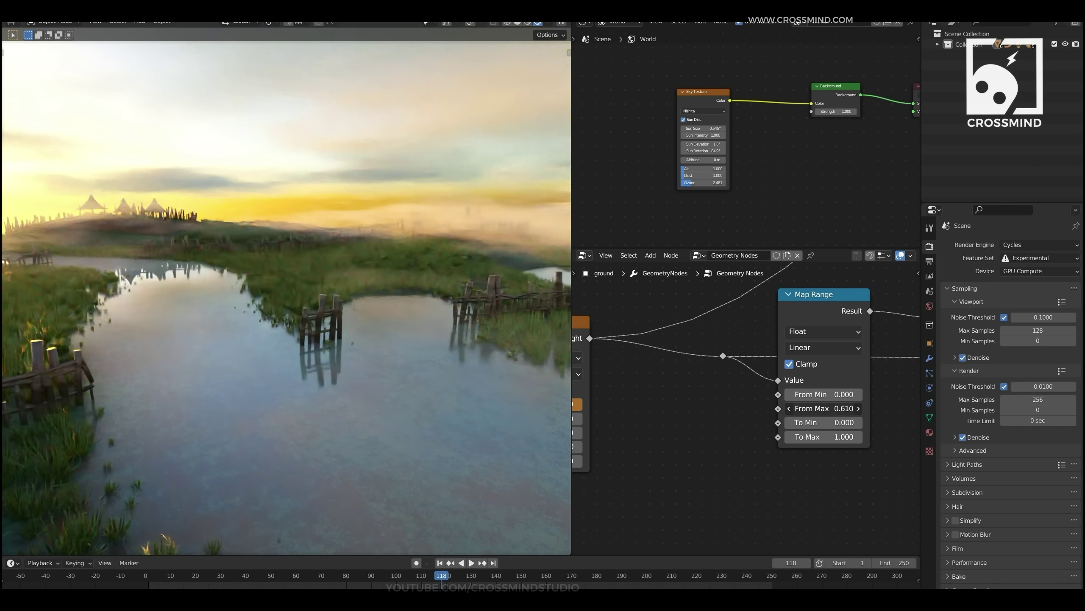
drag(824, 408, 870, 408)
drag(824, 422, 879, 437)
right_click(824, 422)
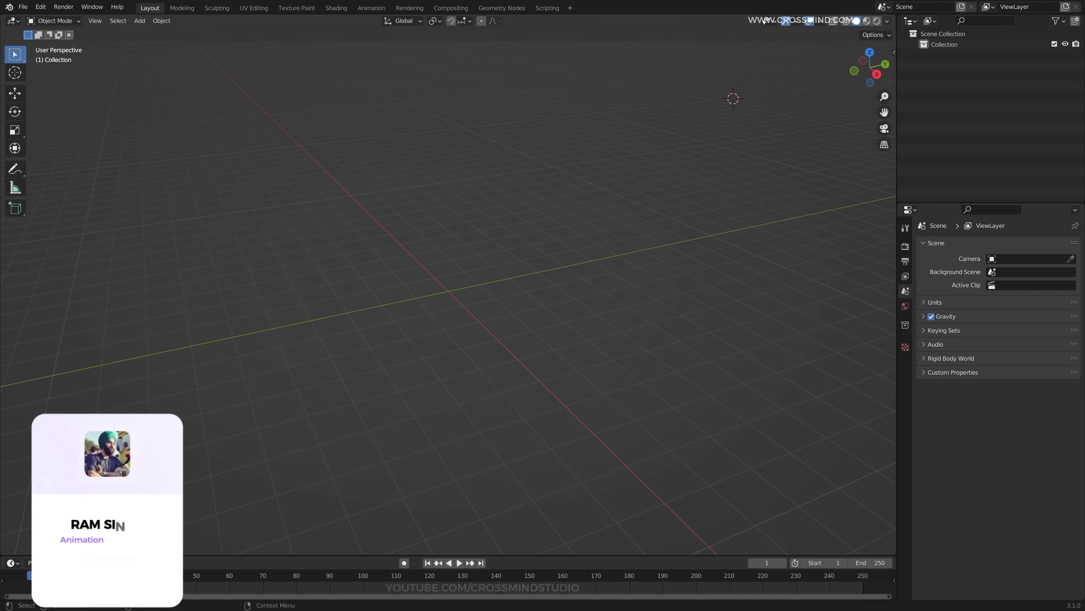
Show the splash screen to check the program version, and close it.
click(8, 6)
click(41, 18)
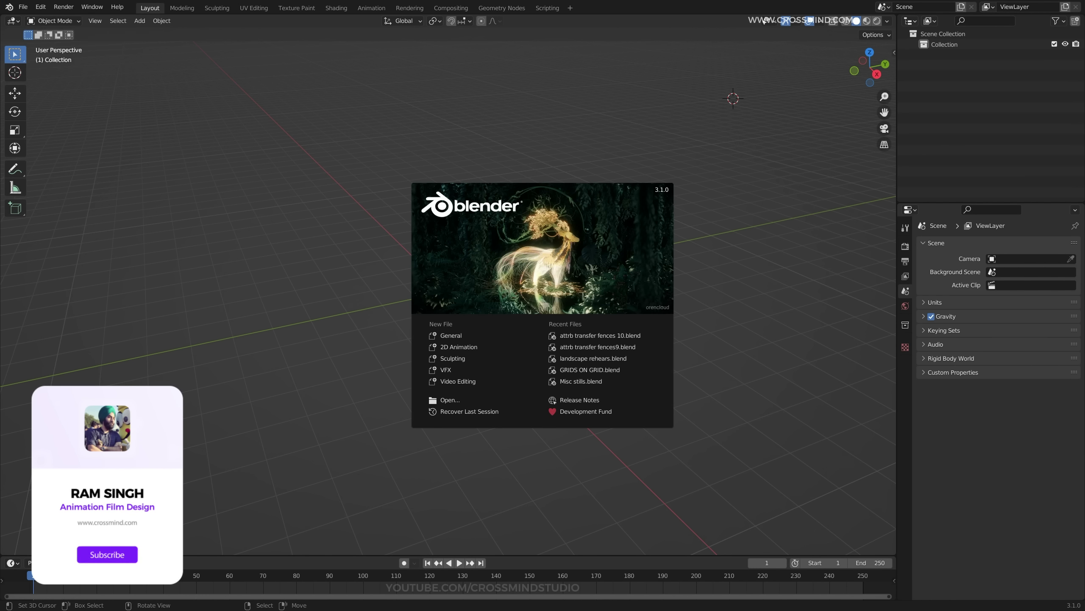
key(Escape)
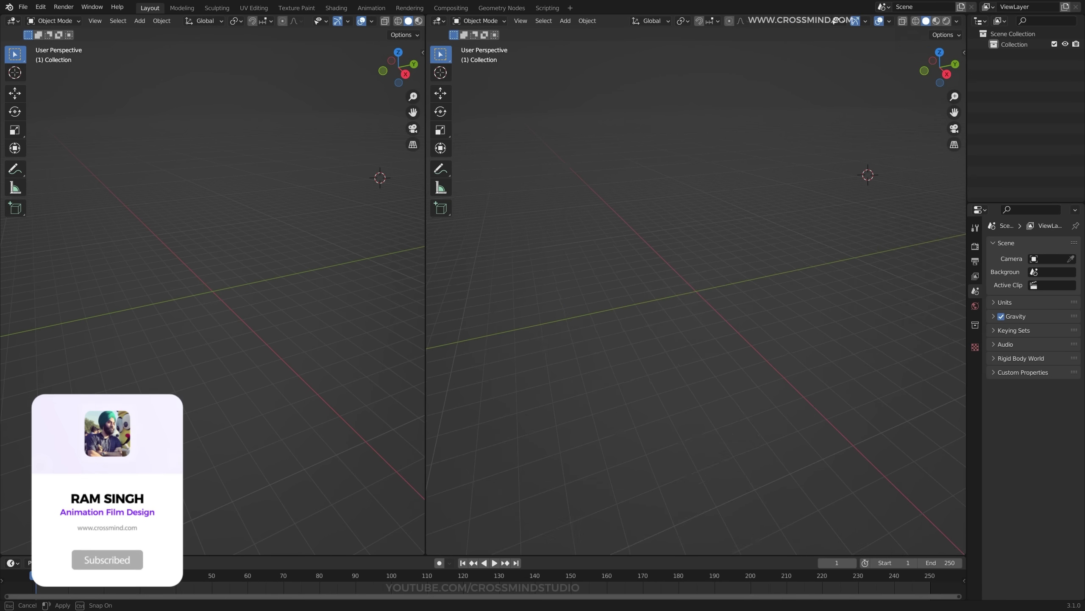
Add a plane mesh and reset its location to the world origin.
key(shift+a)
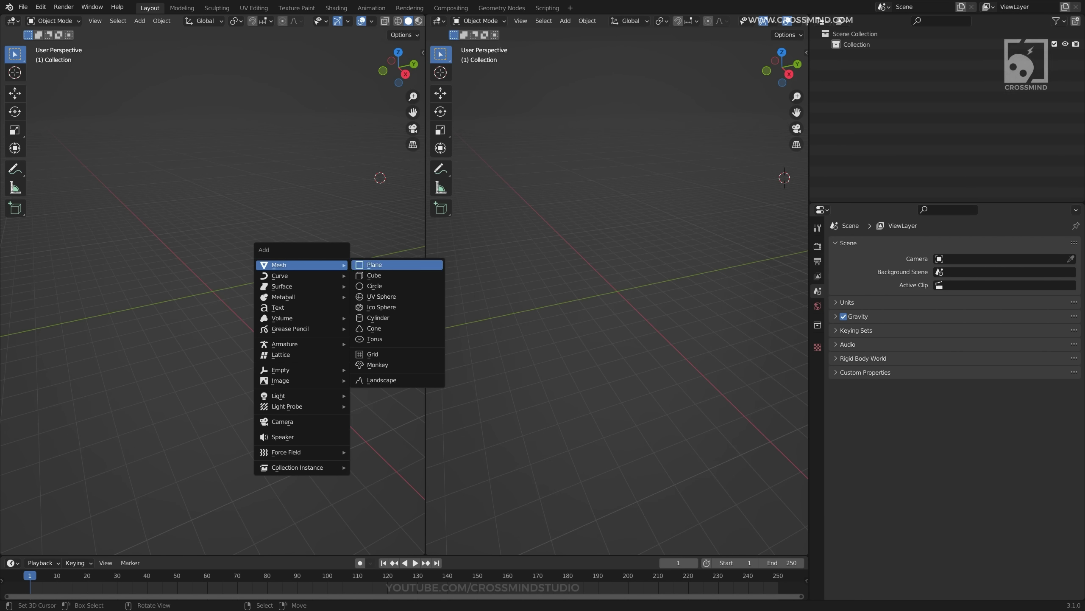
click(375, 265)
middle_drag(375, 265, 374, 274)
key(alt+g)
scroll(212, 290, up, 8)
key(Tab)
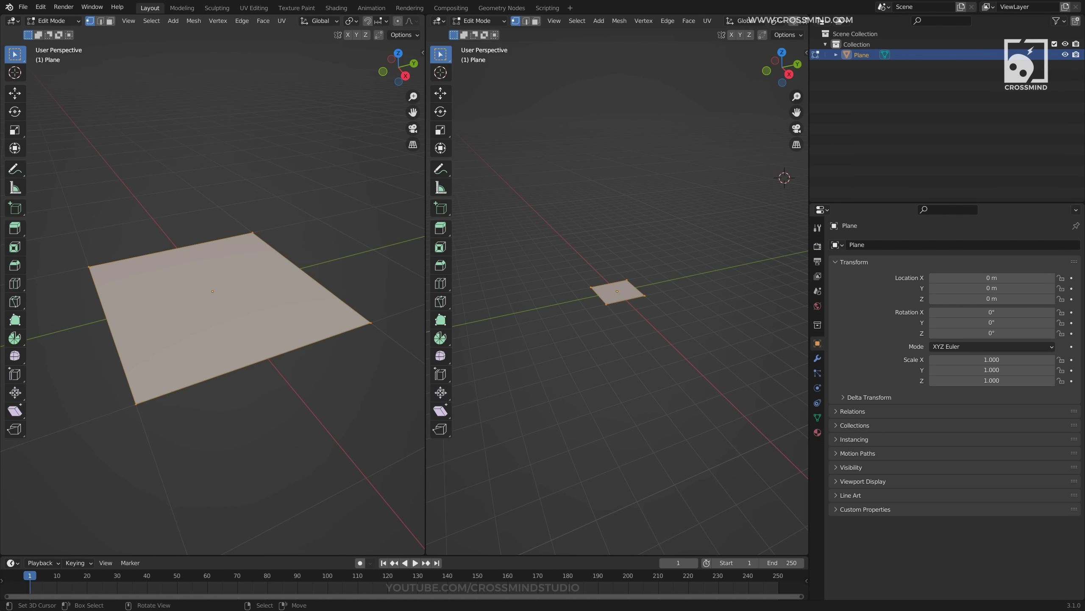
right_click(206, 276)
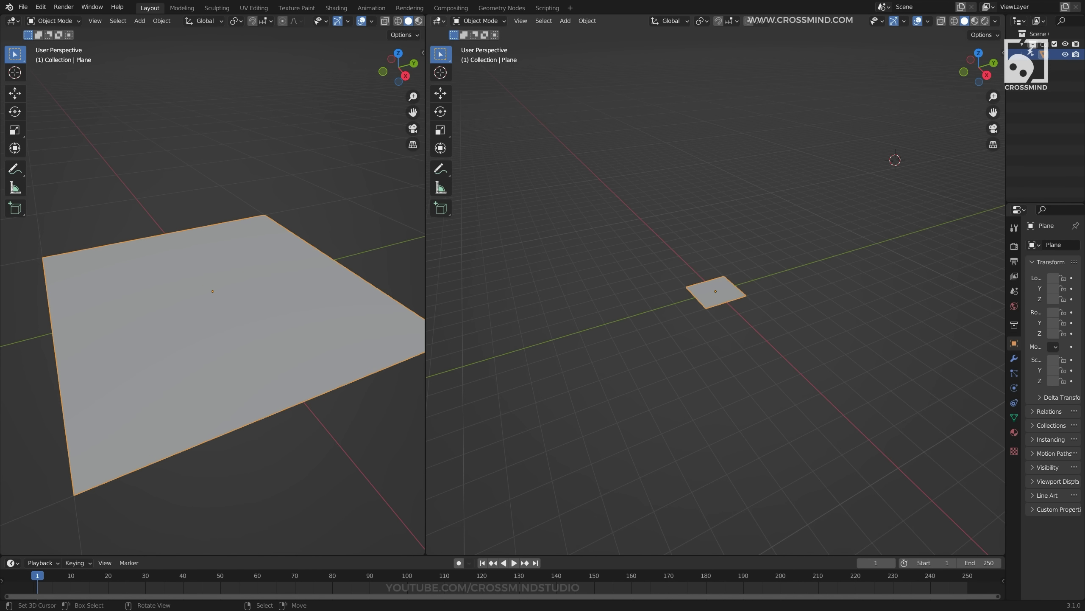
Turn the second 3D viewport into a Geometry Node Editor with a Spreadsheet above it.
click(438, 20)
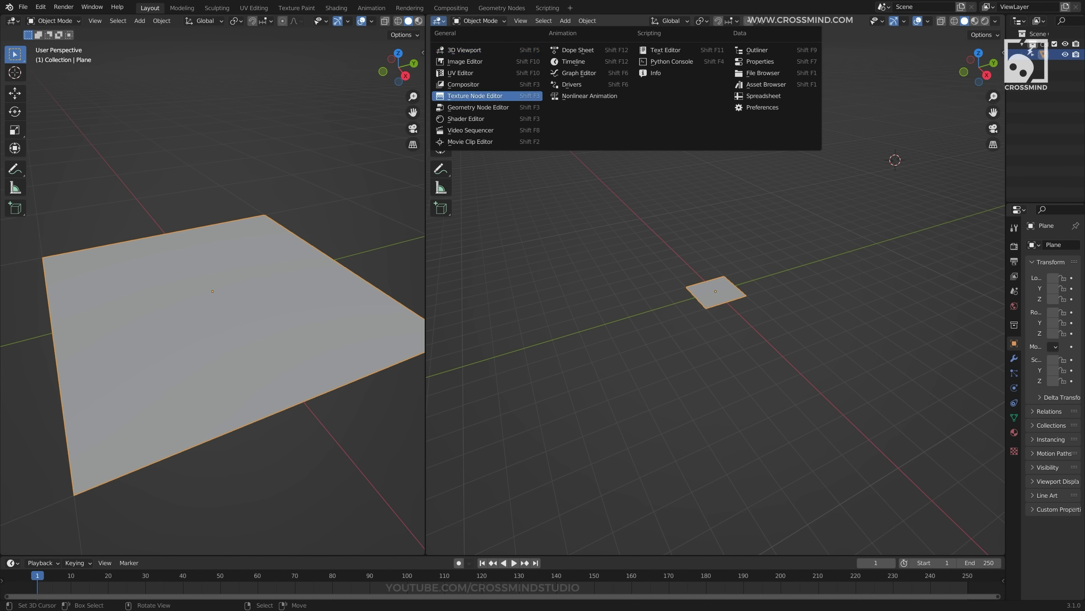
click(470, 107)
drag(1003, 17, 1001, 321)
click(438, 21)
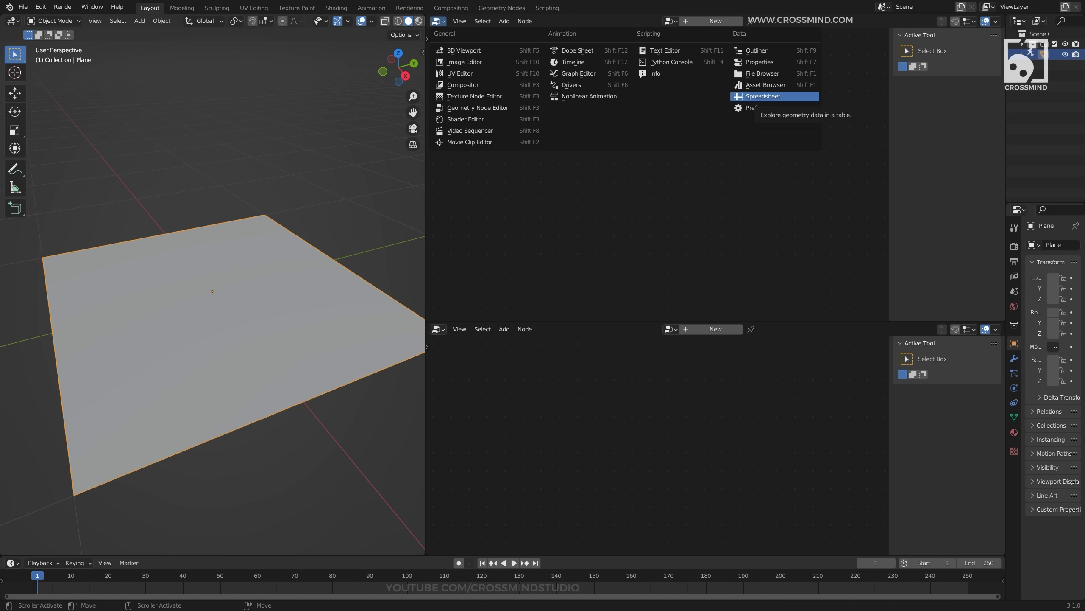
click(763, 96)
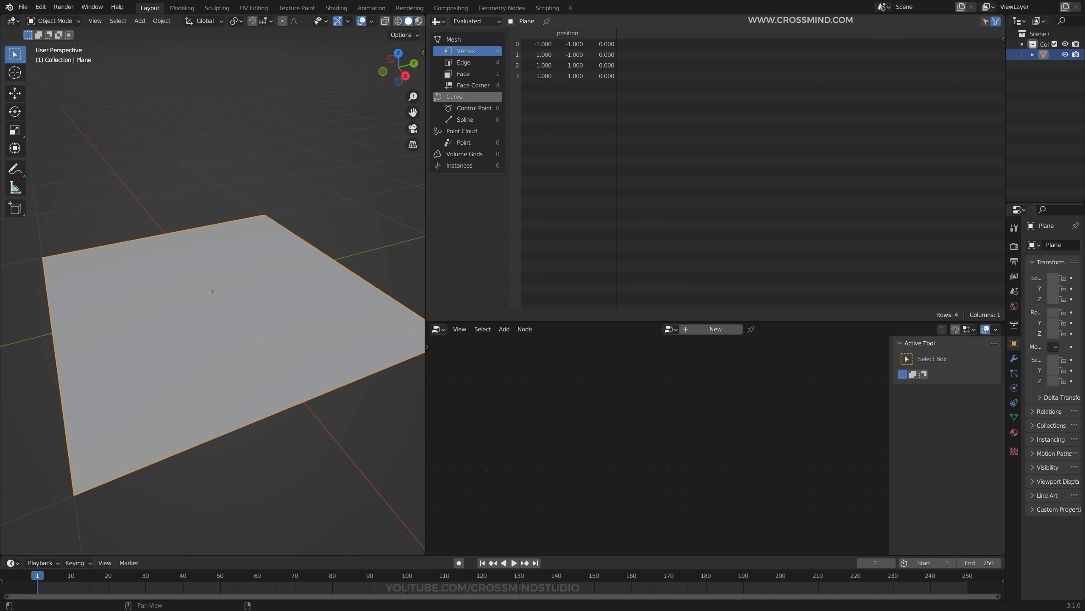
Display the plane in wireframe shading.
middle_drag(300, 197, 313, 228)
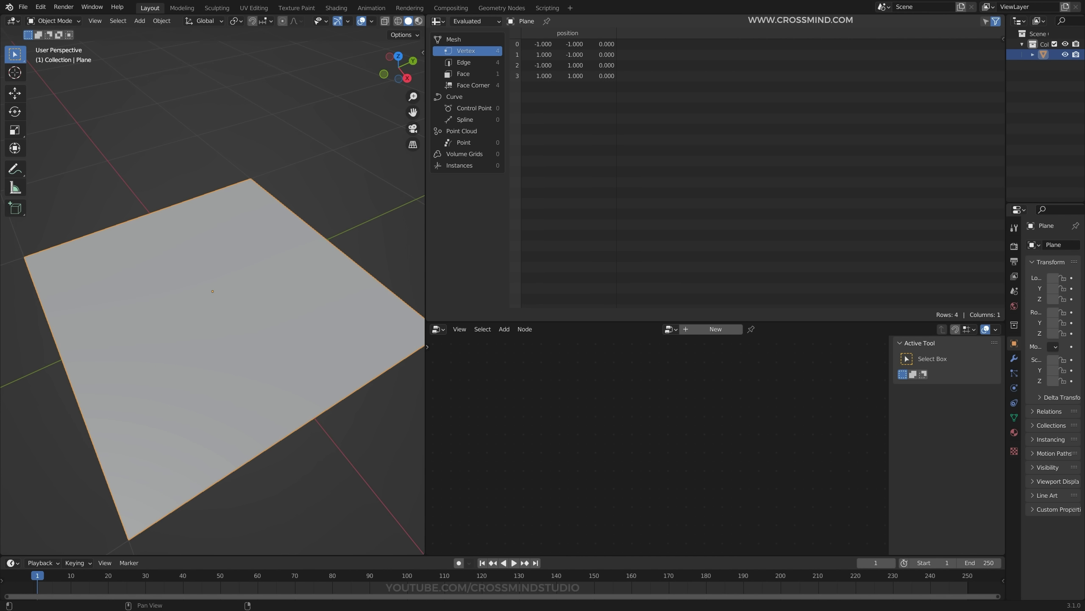
key(z)
click(209, 236)
mouse_move(209, 238)
middle_down()
mouse_move(195, 249)
mouse_move(171, 216)
middle_up()
scroll(195, 249, down, 1)
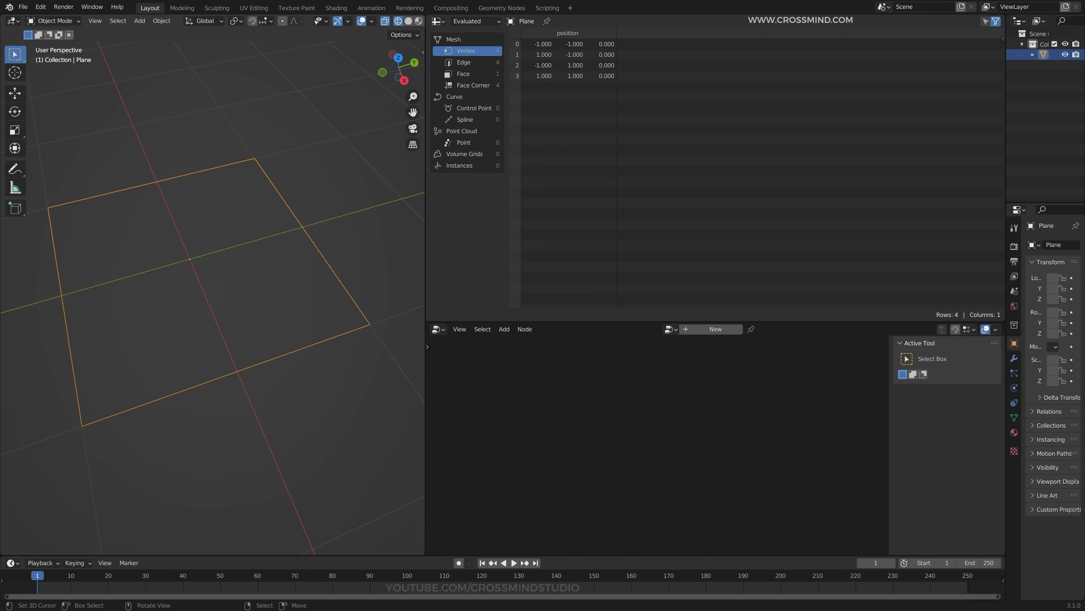
Enter Edit Mode, select the plane's far corner vertex and try moving it along Z.
key(Tab)
click(255, 159)
middle_drag(255, 159, 262, 158)
key(g)
key(z)
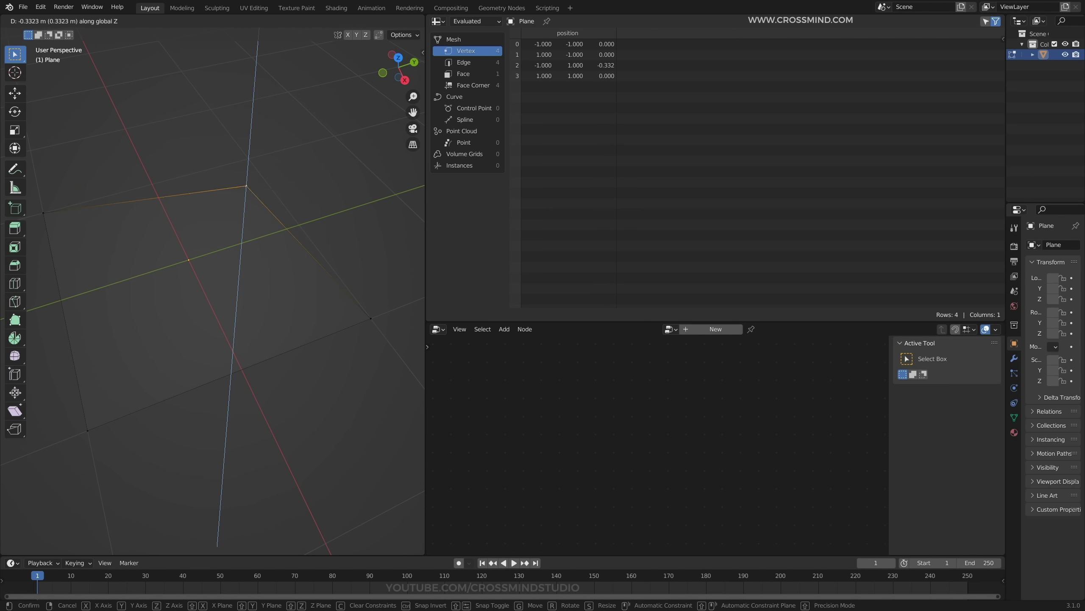
key(Escape)
scroll(212, 284, down, 1)
middle_drag(212, 284, 200, 297)
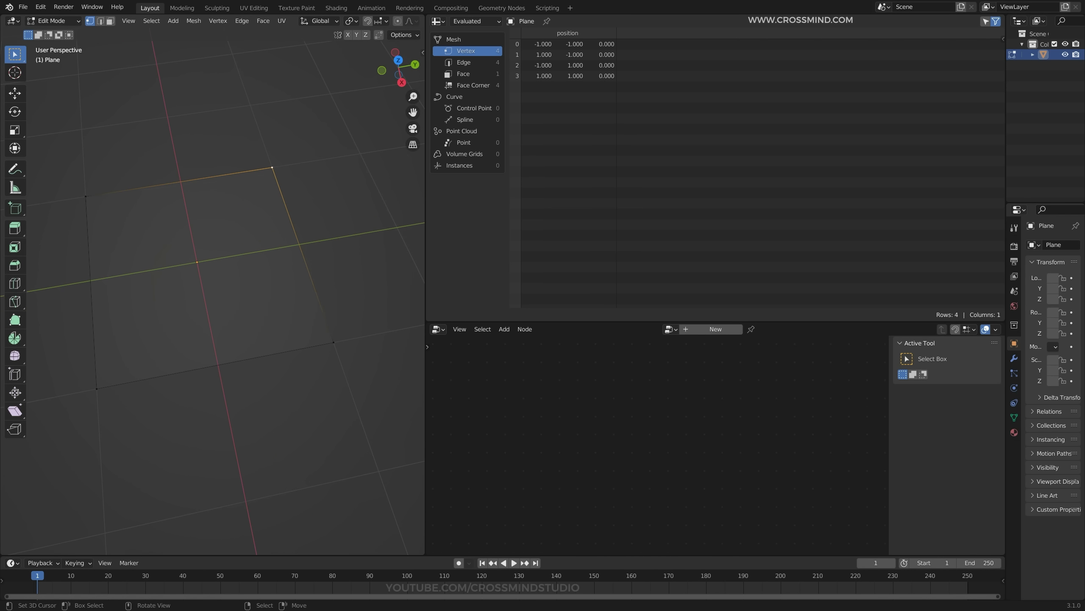
Try moving the selected corner vertex along X and along Y.
key(g)
key(x)
key(Escape)
key(g)
key(x)
key(y)
key(Escape)
Try moving the selected corner vertex freely without an axis constraint.
key(g)
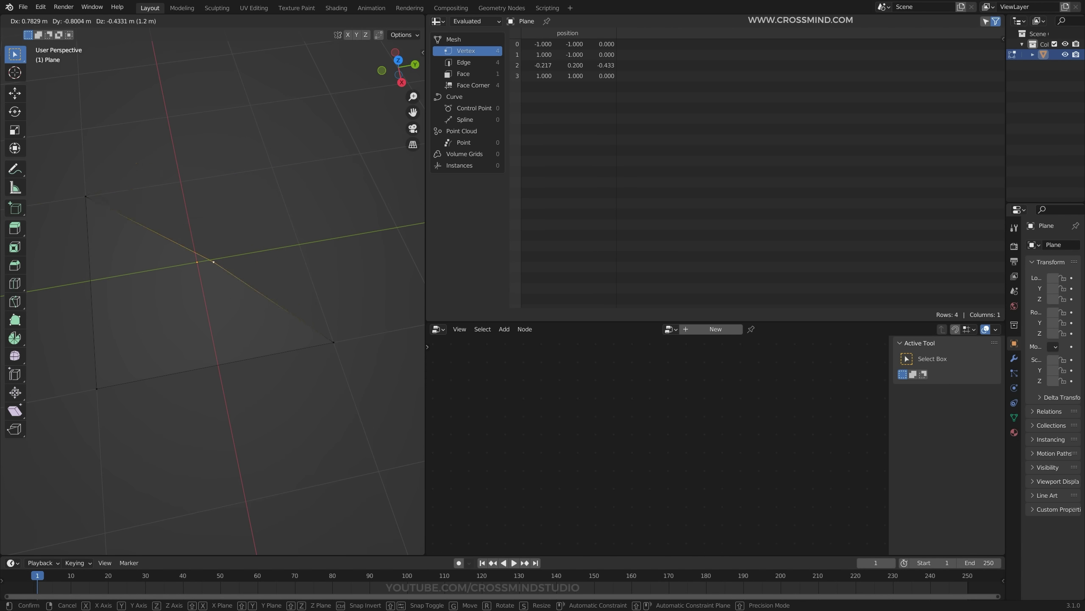
key(Escape)
Subdivide the whole plane repeatedly into a dense grid of 16,641 vertices and return to Object Mode.
middle_drag(301, 252, 320, 248)
key(a)
right_click(319, 247)
click(319, 247)
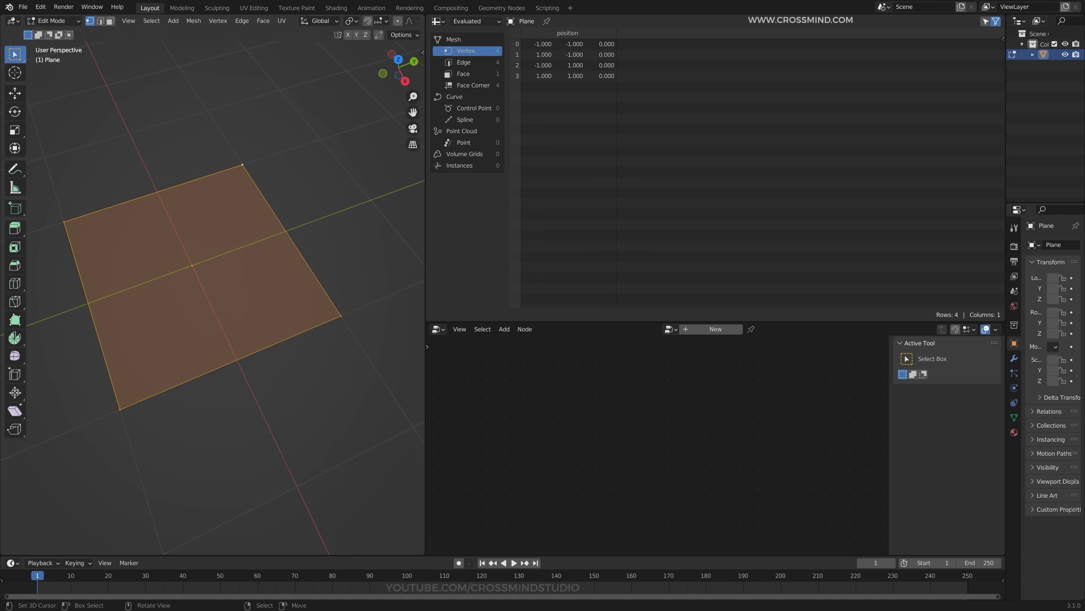
right_click(319, 247)
click(320, 247)
right_click(320, 247)
click(319, 248)
scroll(569, 171, down, 10)
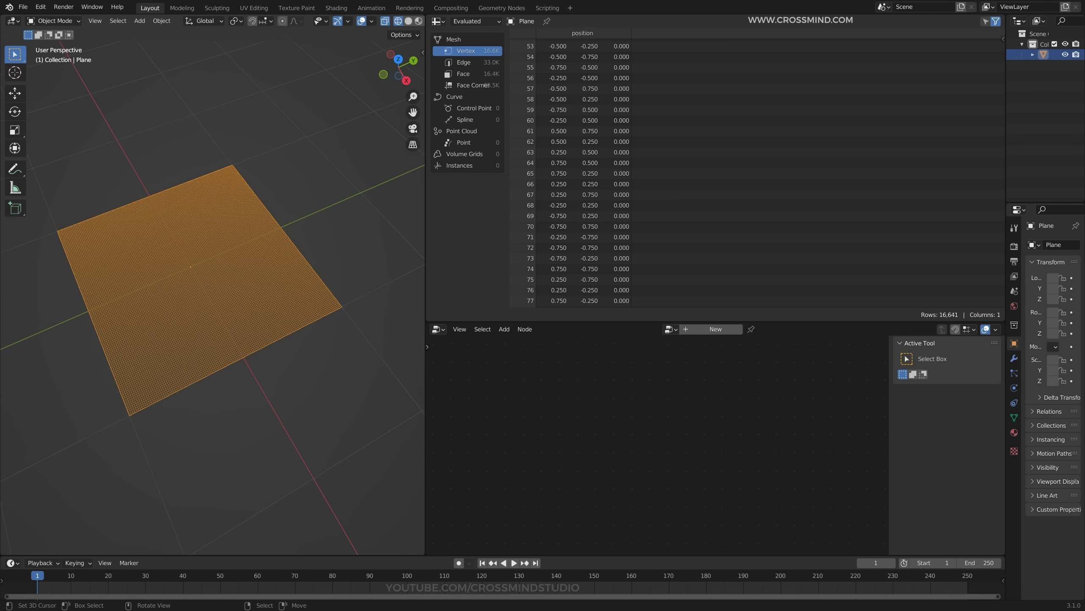
Enlarge the node editor and Properties editor areas, and hide the node editor's sidebar.
scroll(239, 274, up, 1)
middle_drag(239, 274, 224, 261)
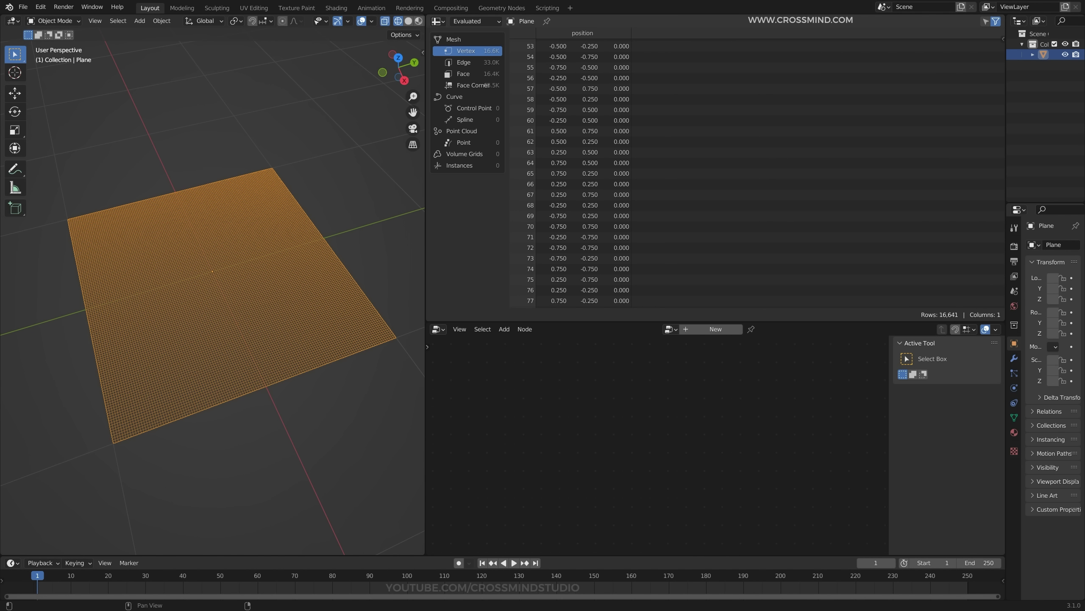
scroll(598, 179, up, 1)
drag(641, 321, 641, 307)
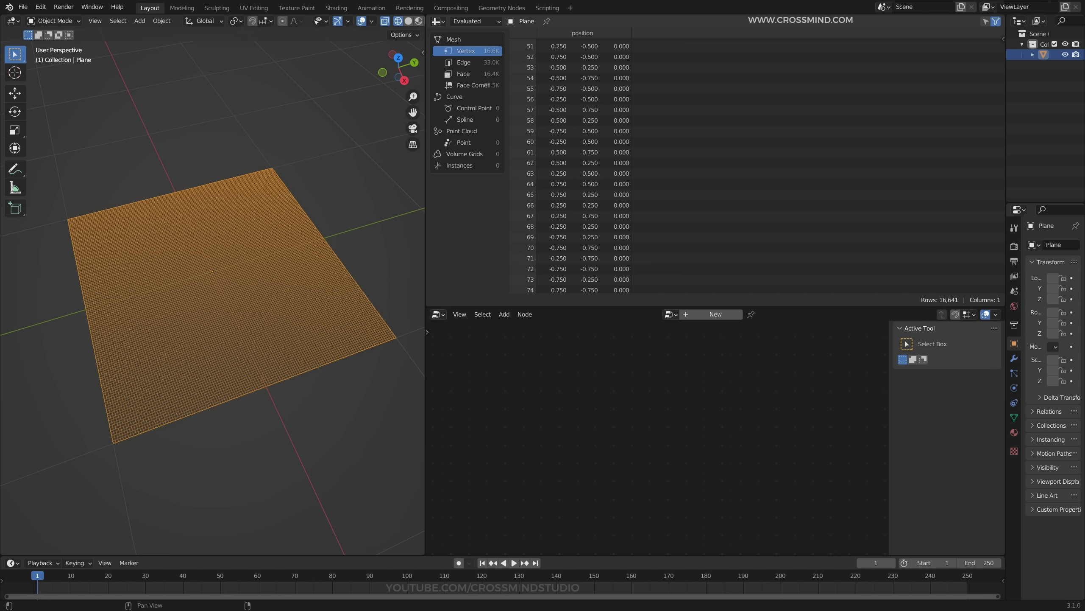
middle_drag(333, 283, 347, 283)
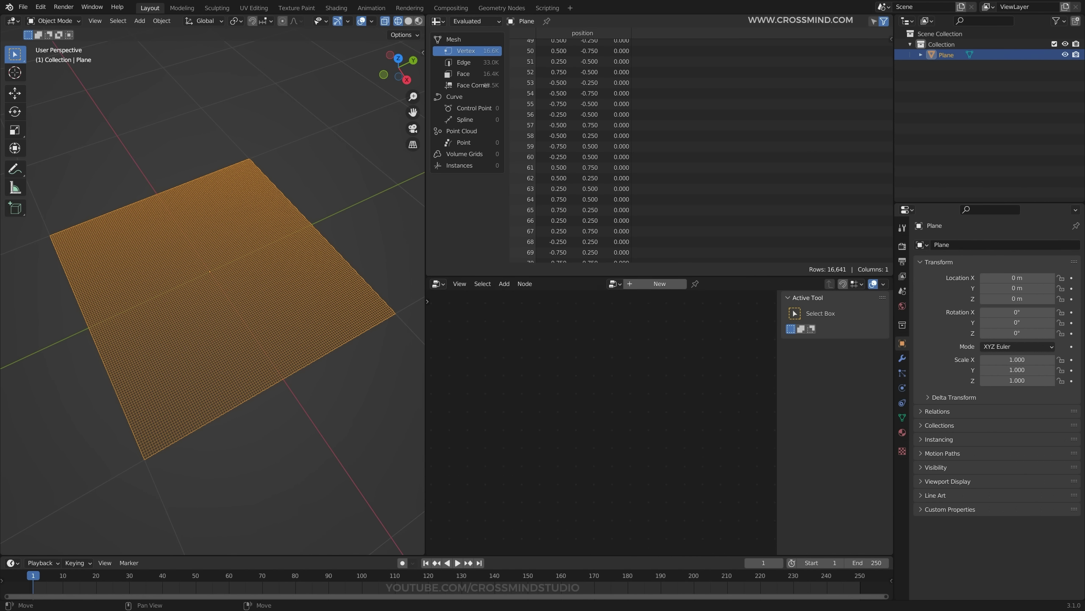
key(n)
Add a vertex group to the plane and examine its values in the Spreadsheet.
click(903, 417)
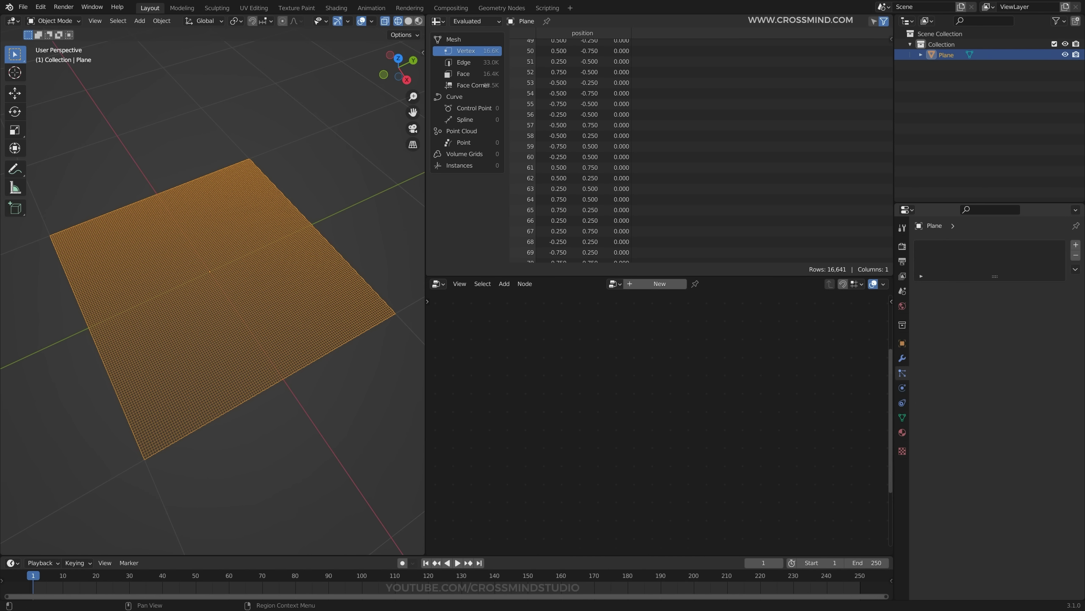
click(1071, 278)
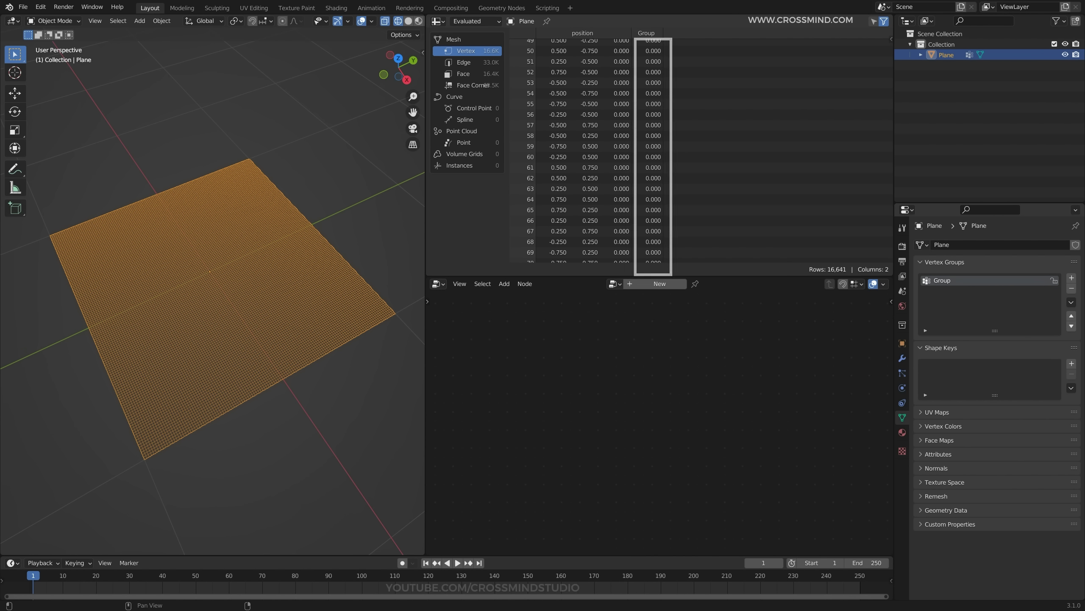
middle_drag(222, 273, 209, 284)
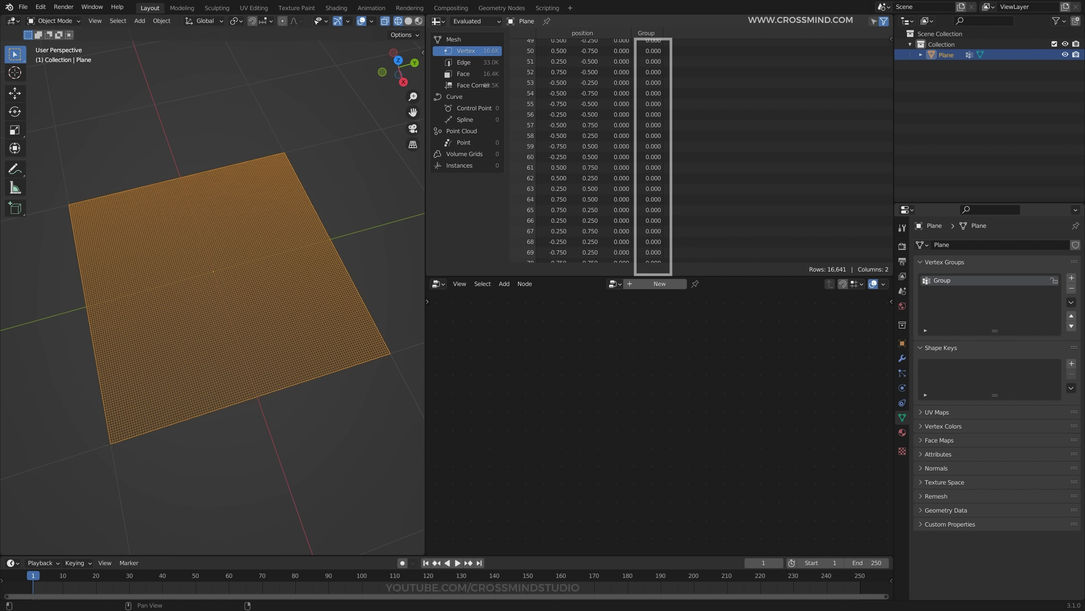
scroll(586, 151, up, 20)
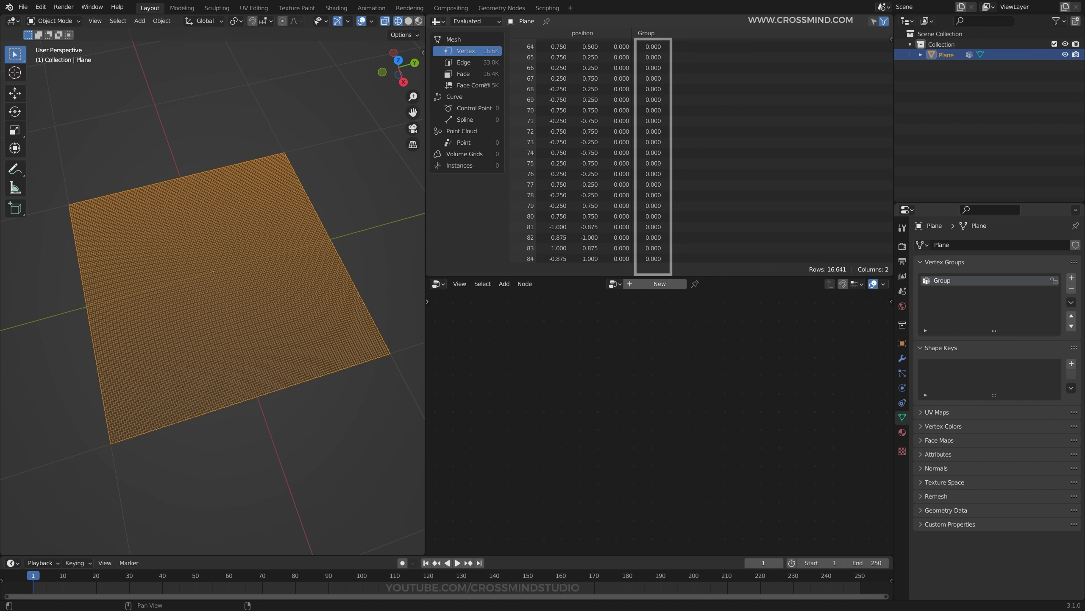
Weight-paint a broad winding band across the plane at weight 1.000 and rename the vertex group River.
middle_drag(223, 273, 227, 273)
key(ctrl+Tab)
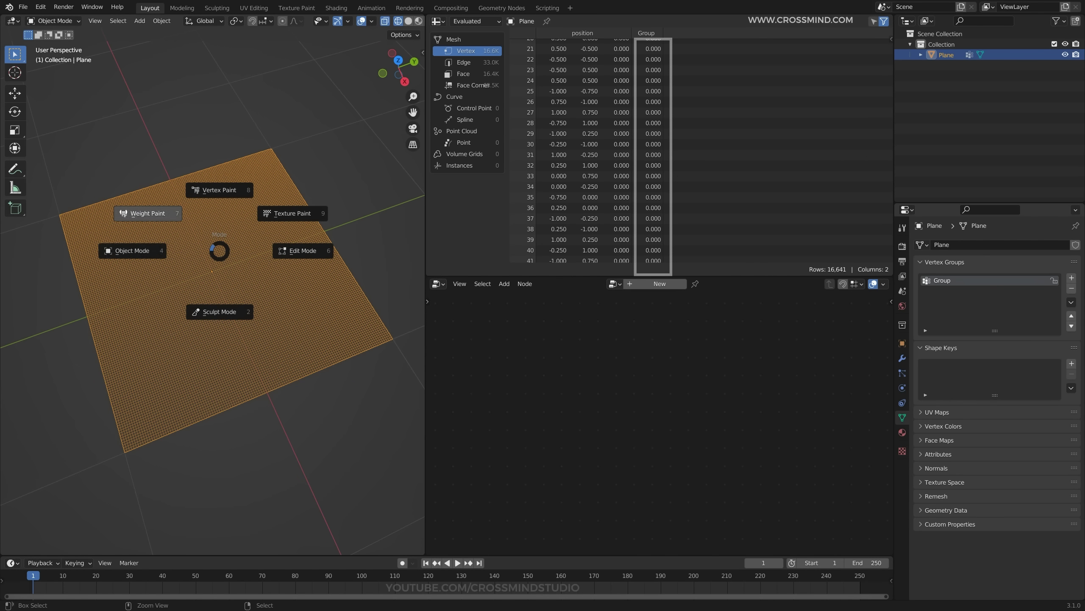
click(148, 213)
middle_drag(148, 213, 114, 181)
mouse_move(161, 194)
mouse_down()
mouse_move(266, 378)
mouse_move(318, 382)
mouse_up()
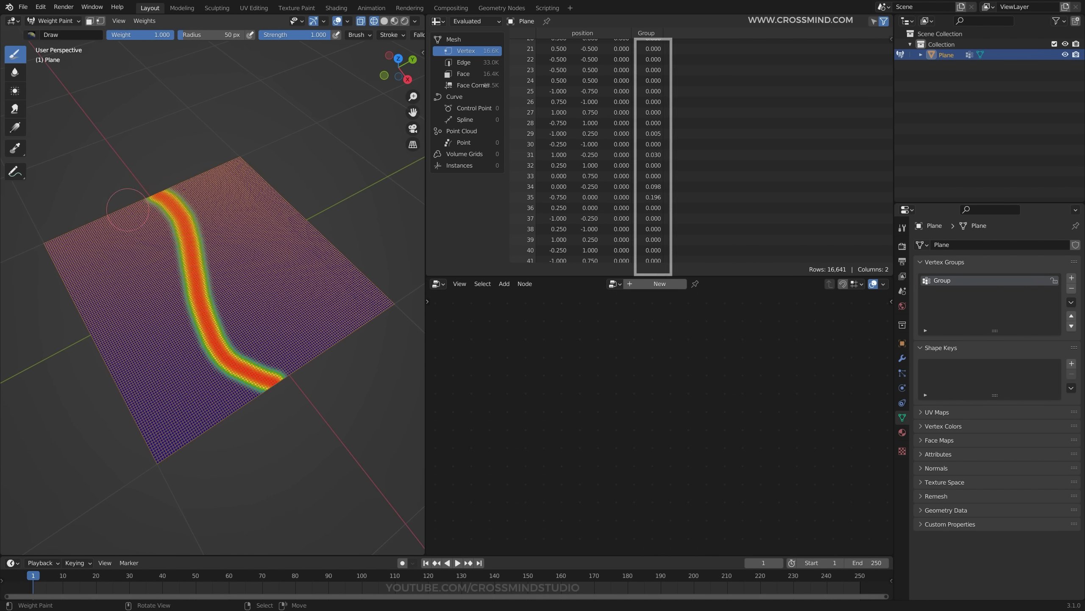
drag(170, 187, 301, 380)
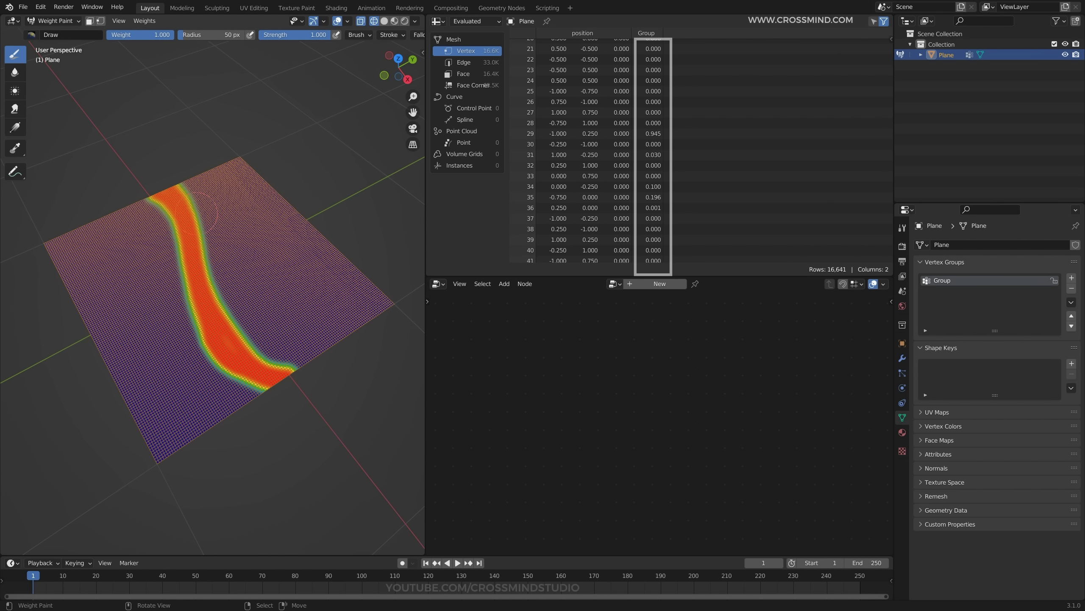
mouse_move(151, 189)
mouse_down()
mouse_move(183, 308)
mouse_move(265, 396)
mouse_up()
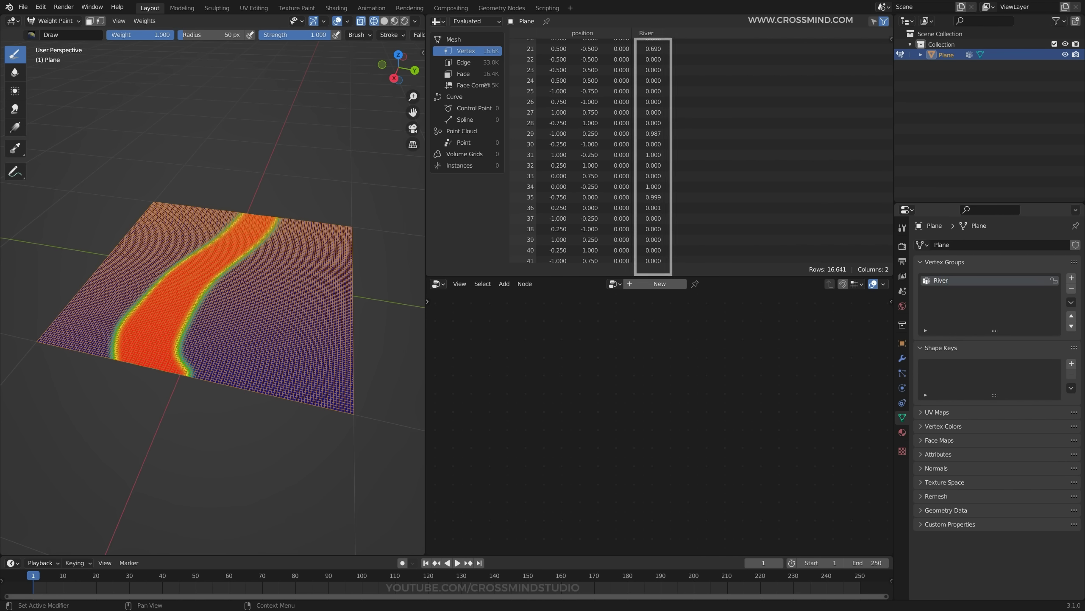
middle_drag(214, 299, 248, 299)
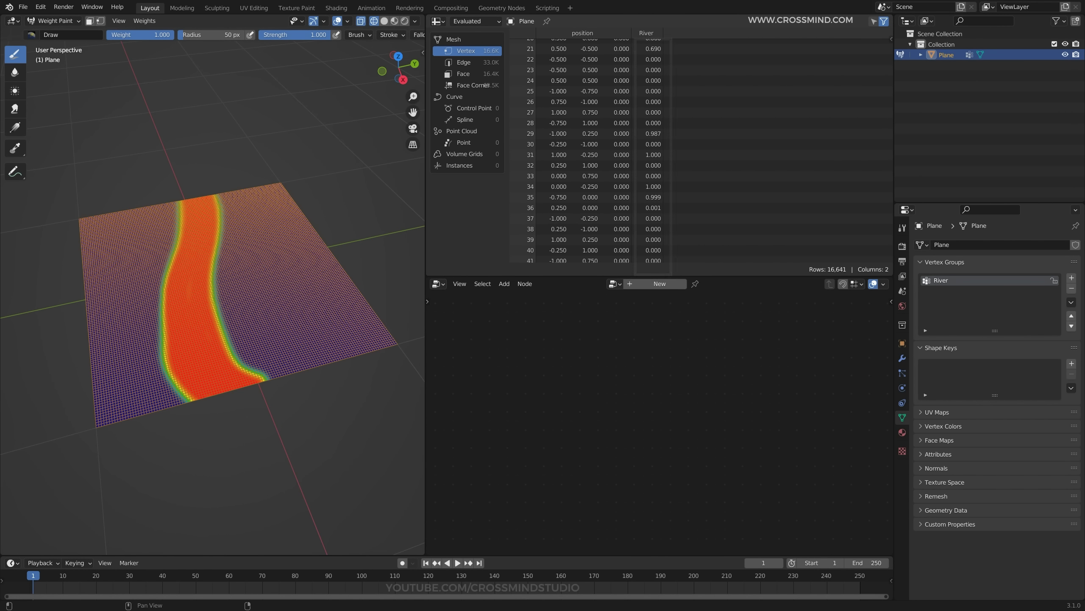
Return the plane from Weight Paint to Object Mode and display it in solid shading.
middle_drag(205, 299, 227, 303)
key(ctrl+Tab)
key(shift+z)
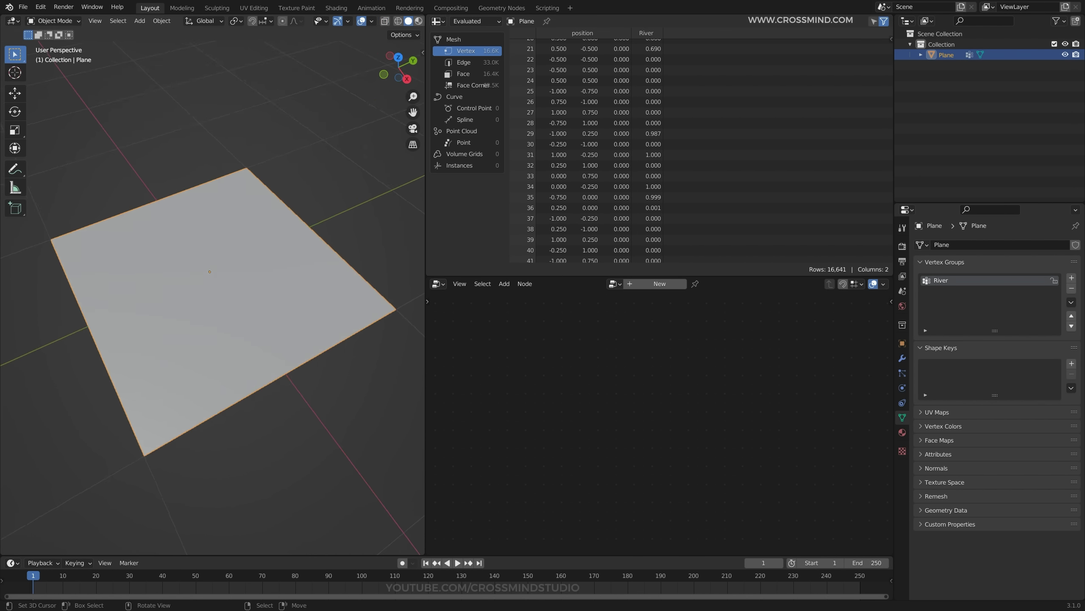
scroll(227, 302, up, 1)
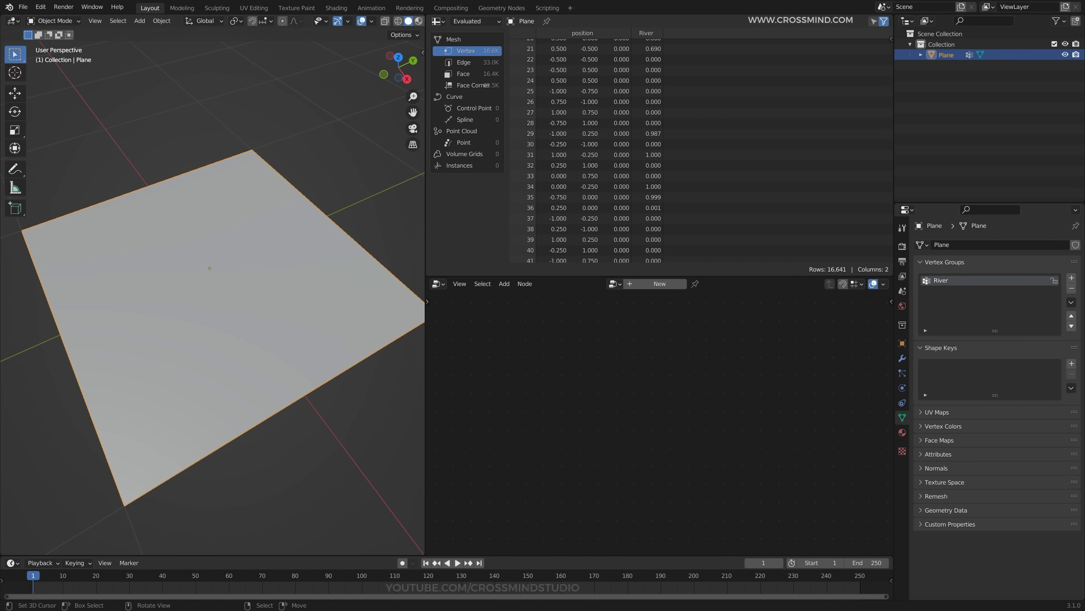
Create a new geometry node tree on the plane and enlarge the node editor to fit its nodes.
click(660, 284)
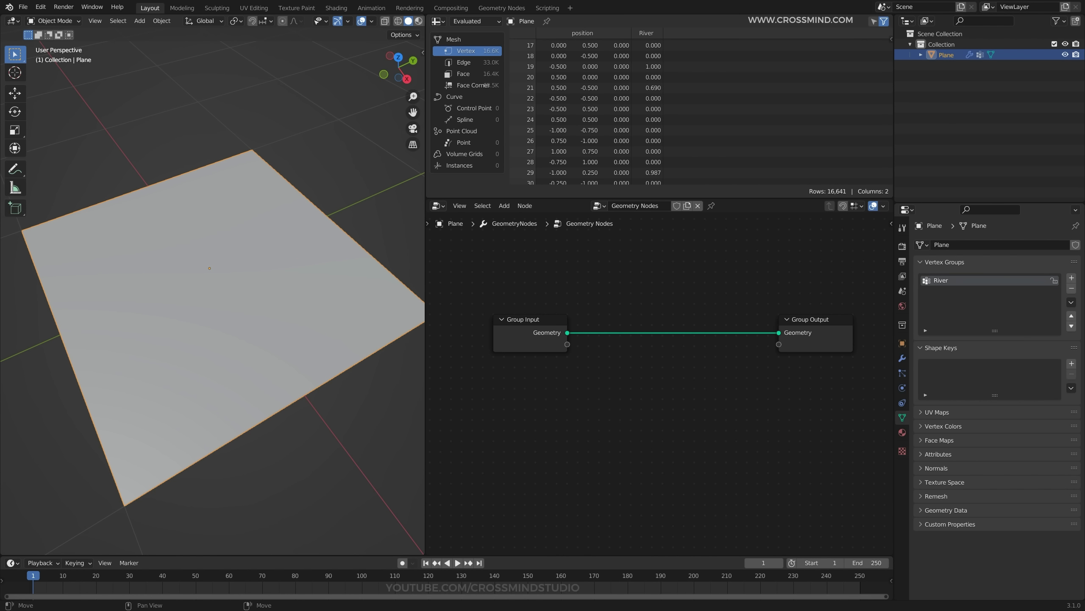
drag(474, 282, 887, 444)
key(Home)
key(shift+a)
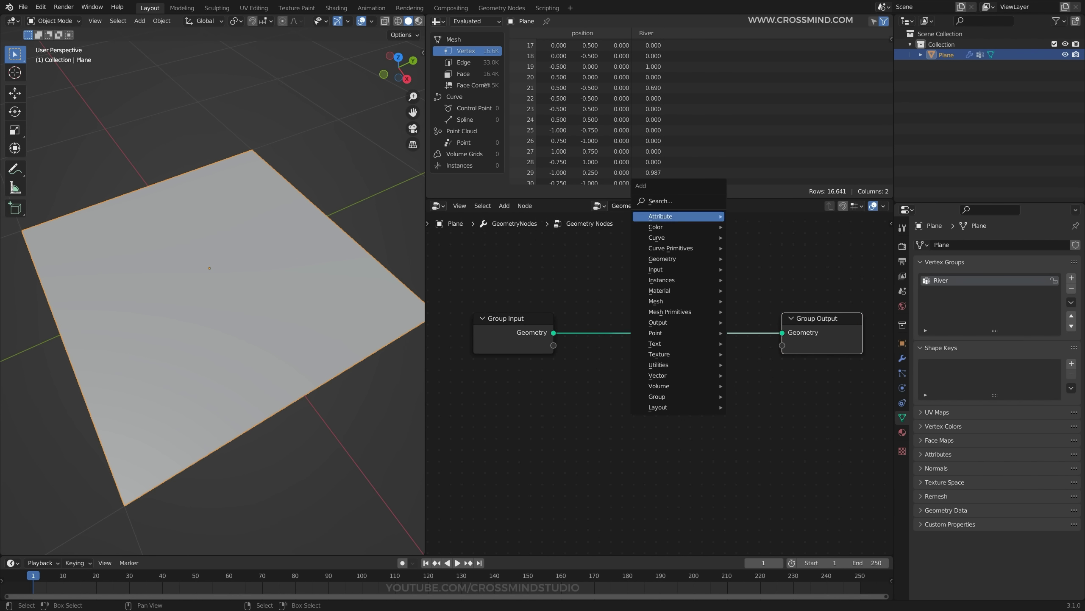
drag(492, 294, 738, 376)
drag(573, 271, 487, 395)
drag(746, 275, 866, 406)
Try a Merge by Distance node with a distance of 0 m between Group Input and Group Output, and remove it.
key(shift+a)
click(653, 230)
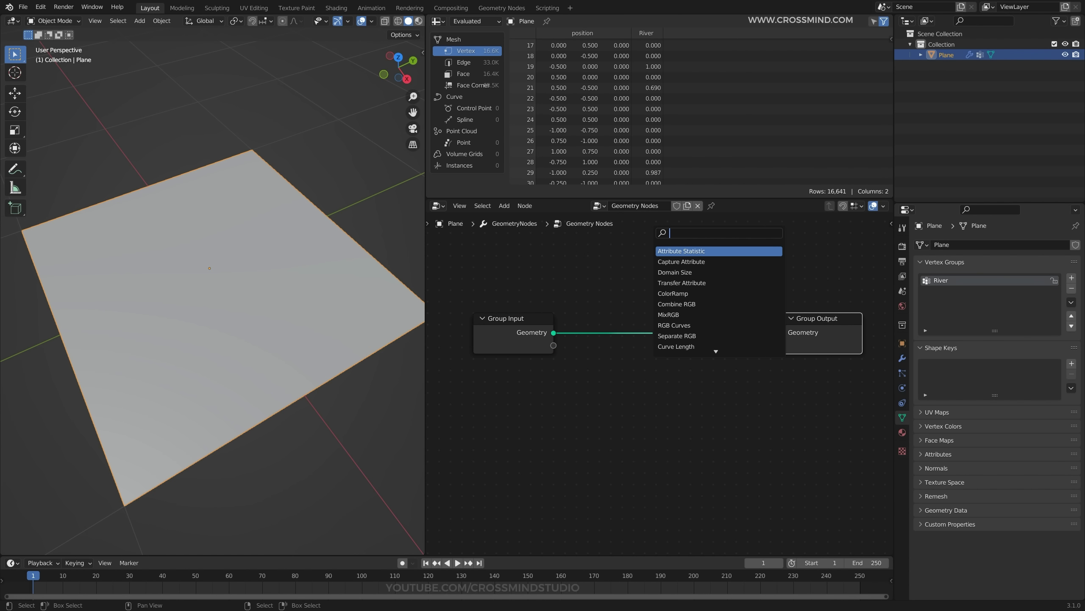
text(merge)
key(Return)
click(620, 310)
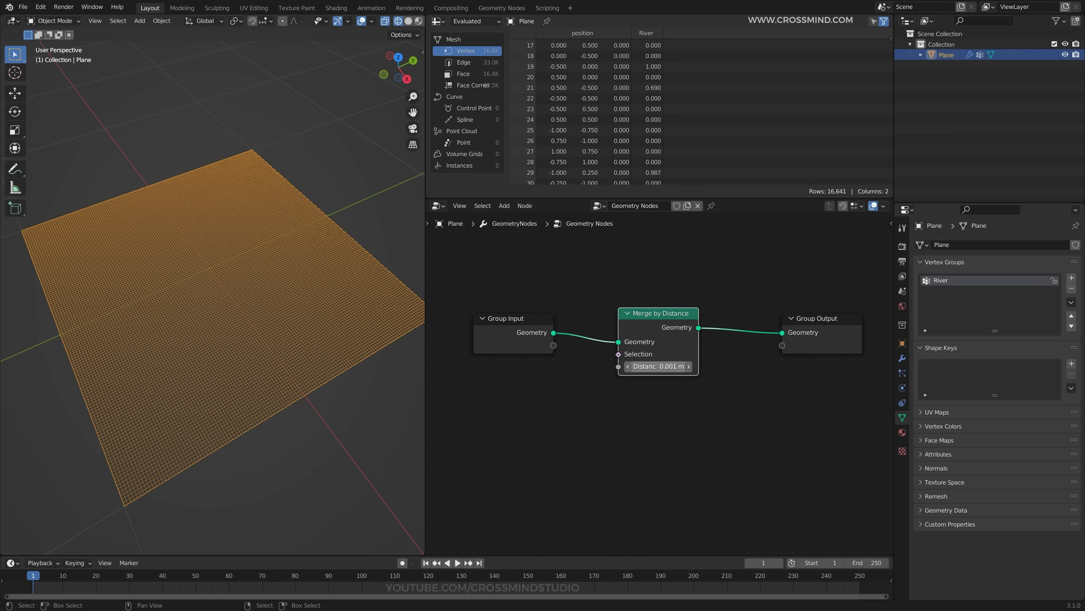
drag(658, 366, 654, 366)
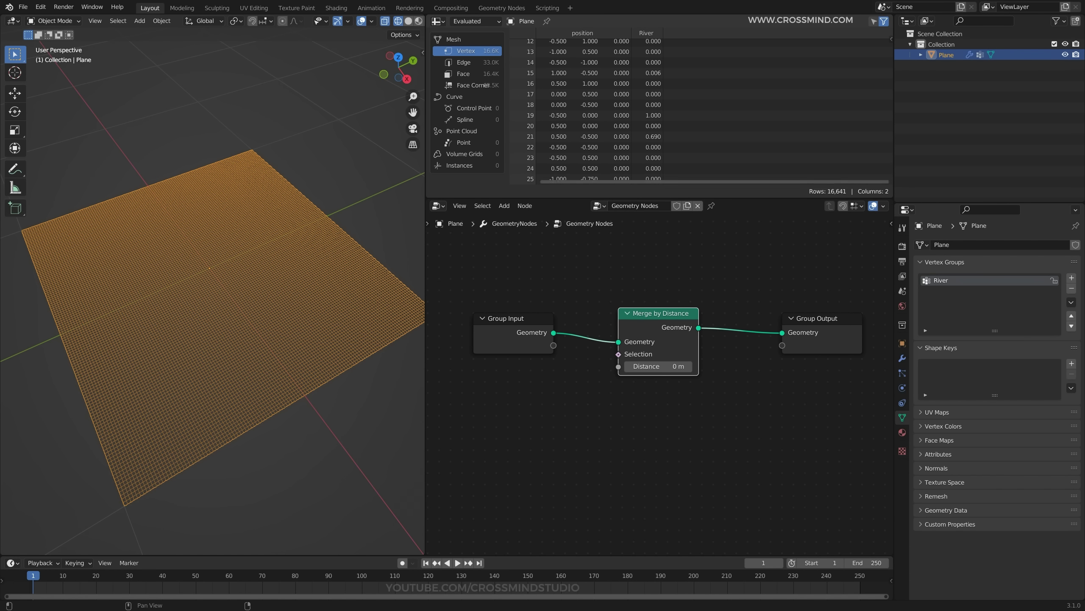
key(ctrl+x)
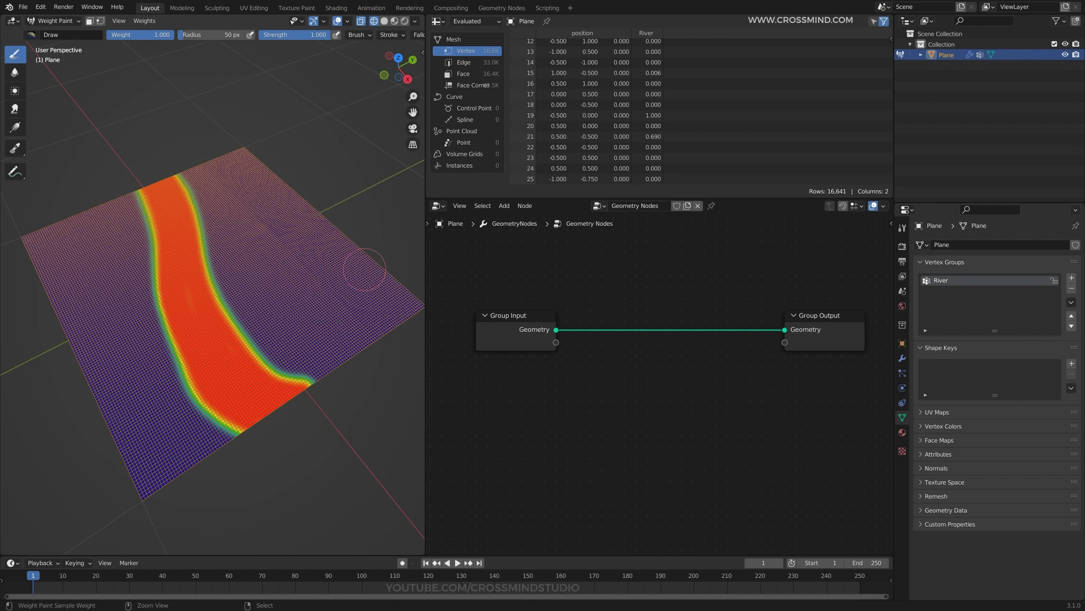
Switch the plane to Object Mode and insert a Set Position node between Group Input and Group Output.
key(ctrl+Tab)
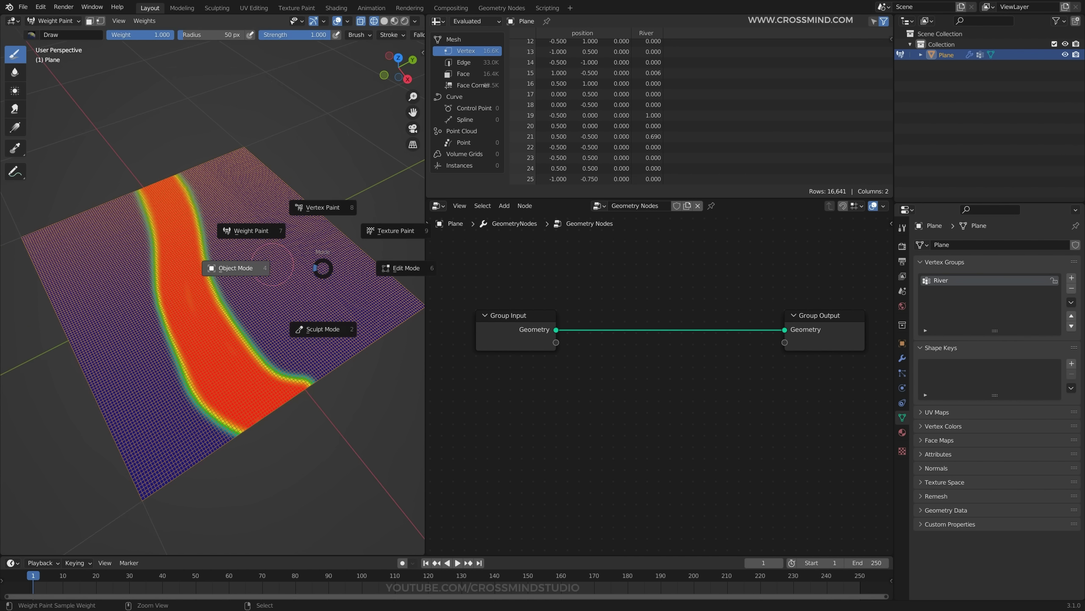
click(238, 267)
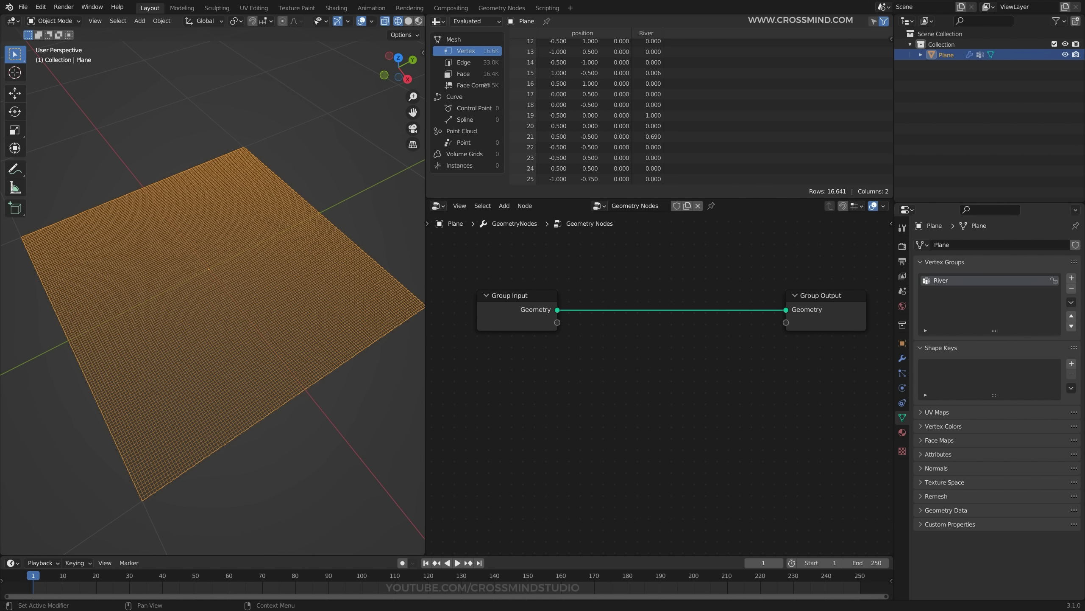
key(shift+a)
text(set)
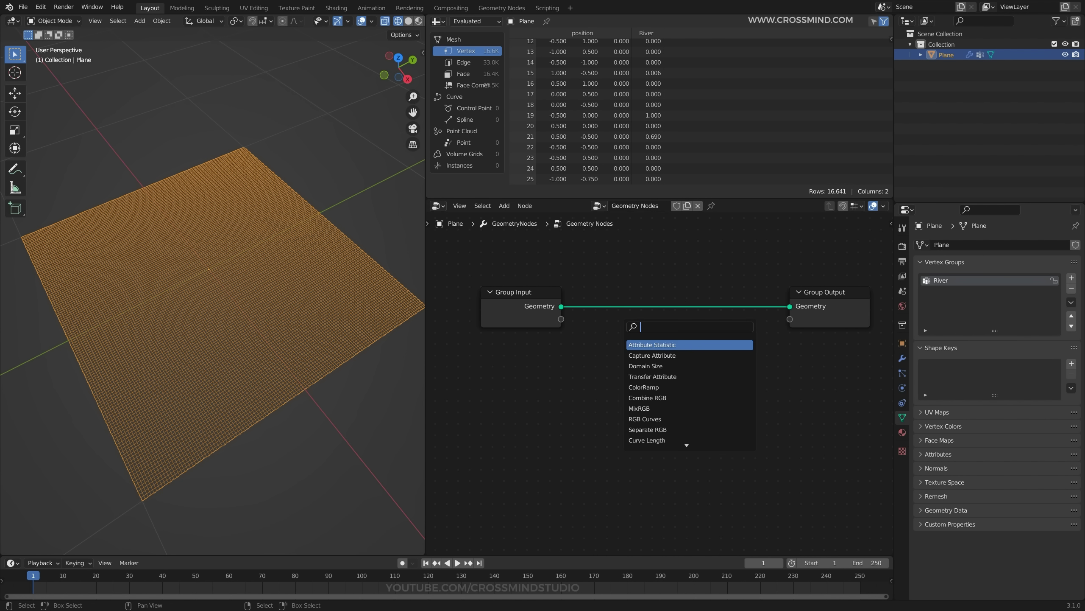
key(Down)
key(Return)
click(668, 301)
middle_drag(668, 301, 665, 277)
middle_drag(299, 296, 279, 281)
Add a Position node below Group Input and connect it to the Position input of Set Position.
key(shift+a)
text(s)
text(po)
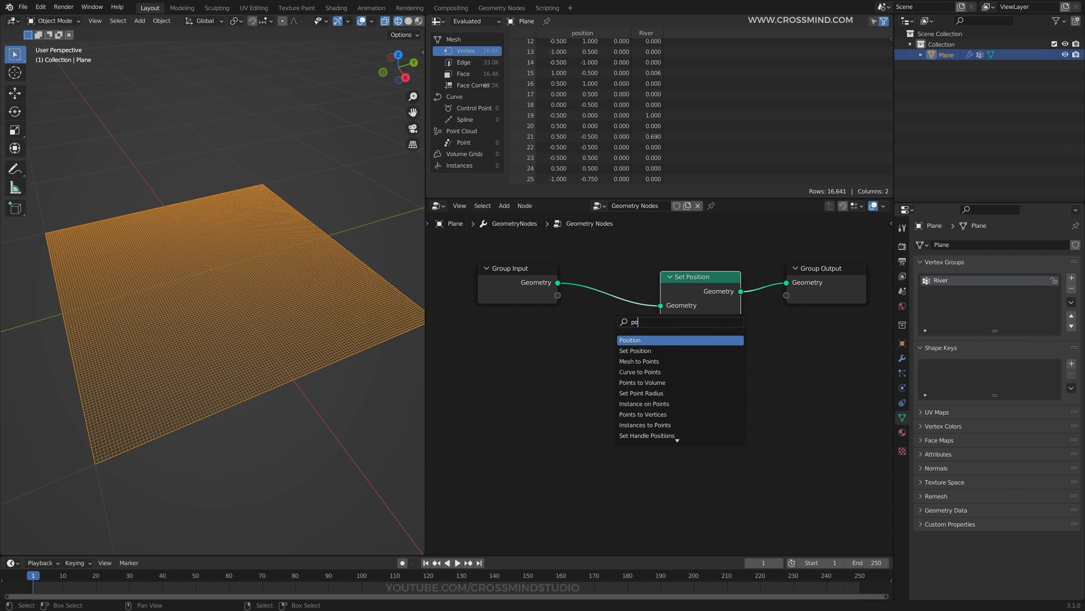
key(Return)
click(522, 340)
drag(602, 359, 660, 330)
drag(560, 346, 536, 327)
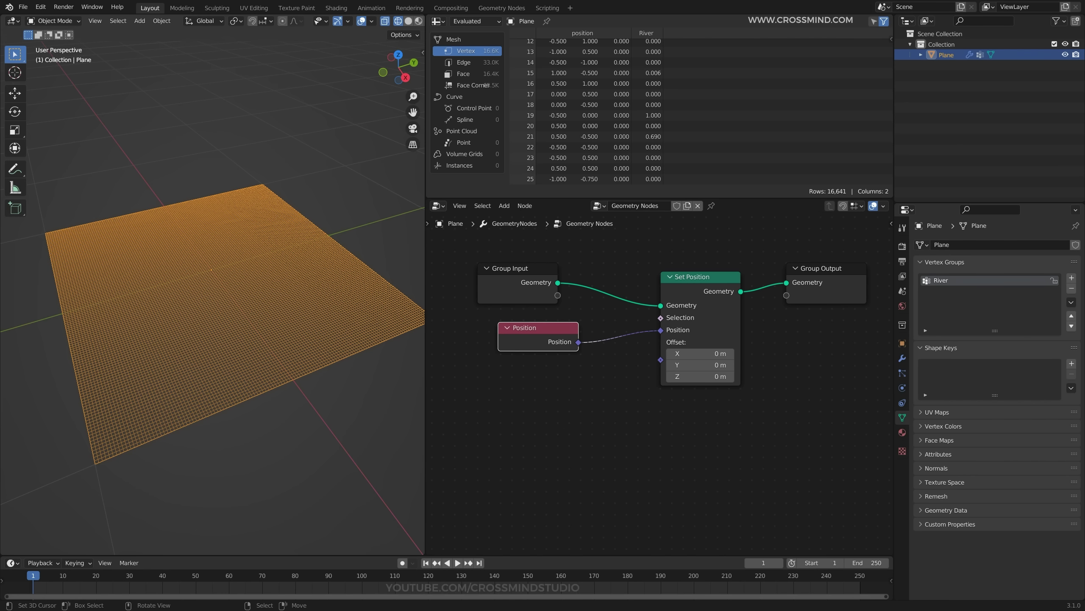
middle_drag(593, 365, 619, 360)
key(shift+a)
text(svect)
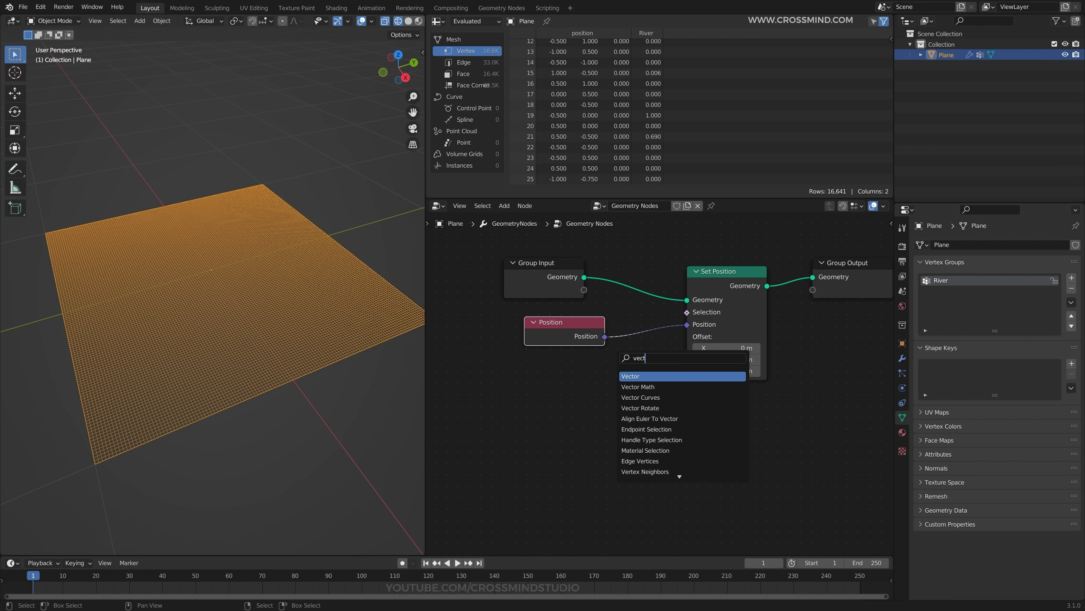
key(Return)
key(Escape)
Insert a Vector Math node set to Add on the link between Position and Set Position.
key(shift+a)
text(vsvect)
key(Down)
key(Return)
click(642, 321)
Add a Combine XYZ node below Position and feed its vector into the Add node's second input.
middle_drag(676, 361, 704, 341)
key(shift+a)
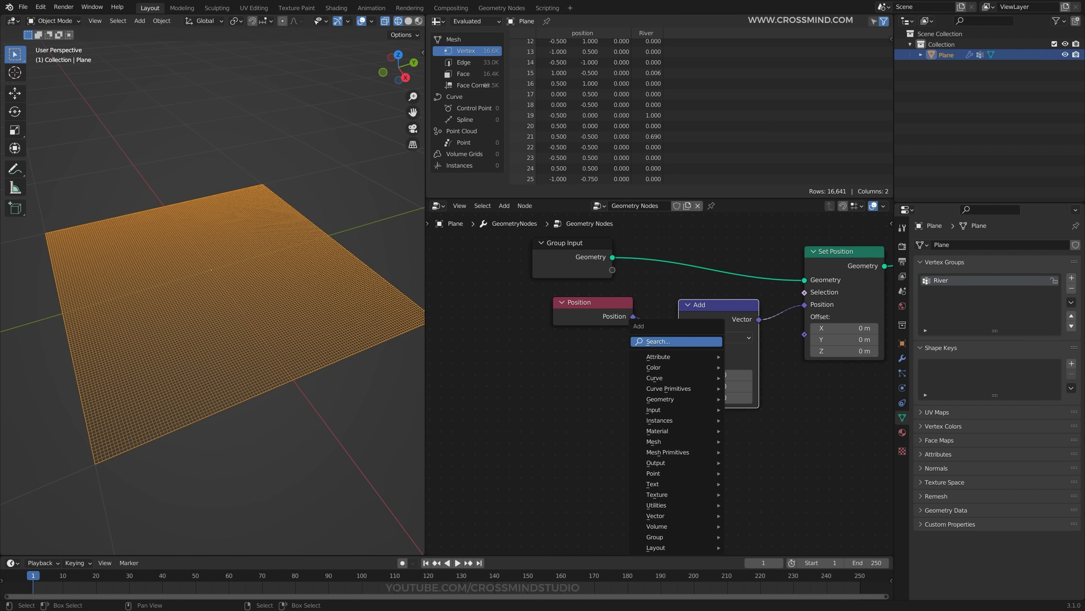
key(Return)
text(com)
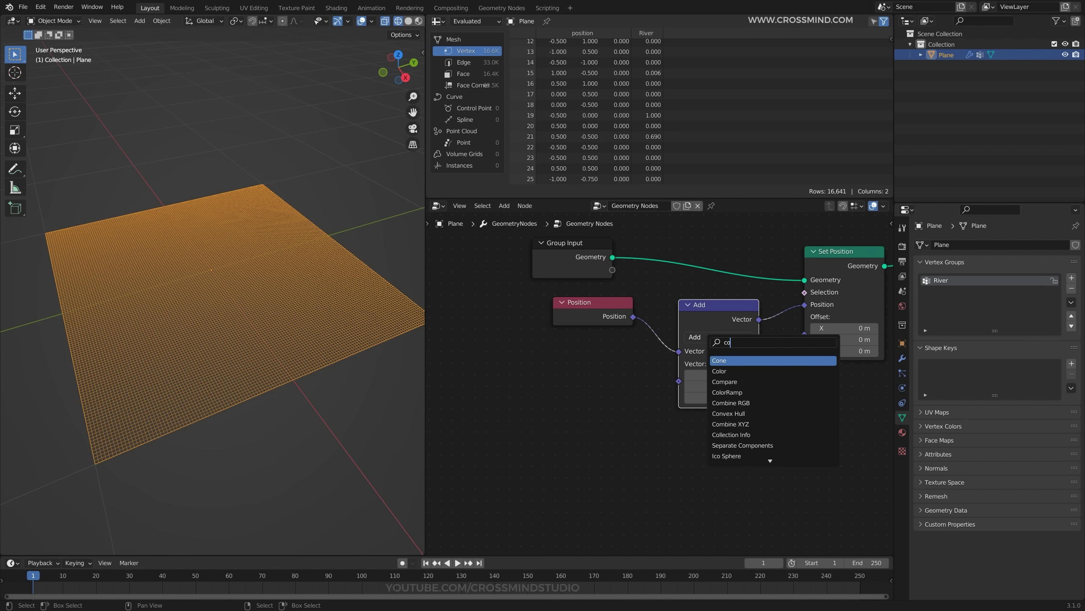
key(Down)
key(Down)
click(564, 374)
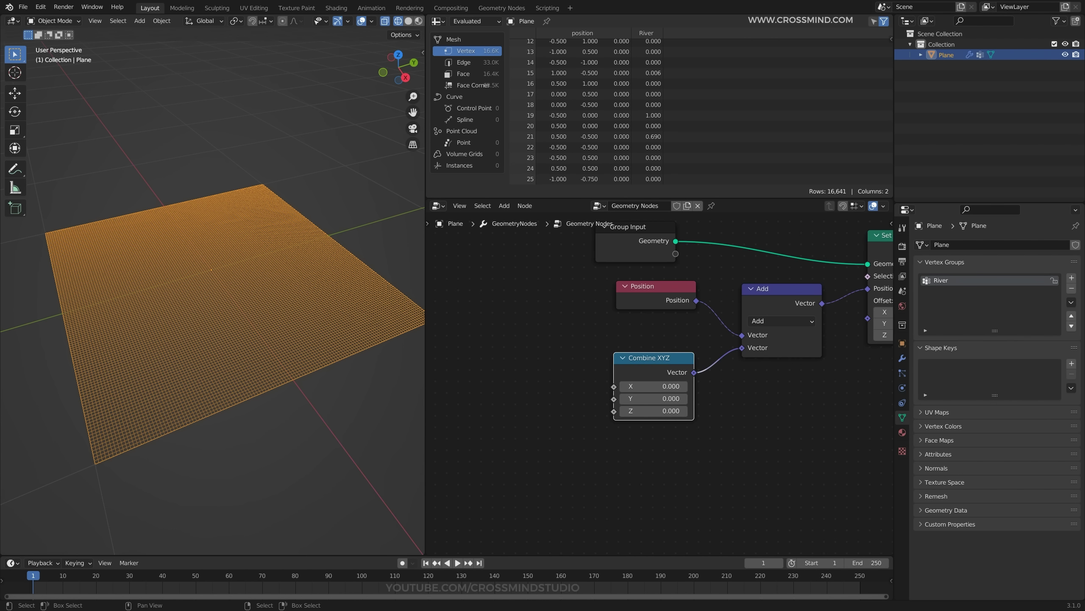
Expose the Combine XYZ node's Z value as a Group Input socket and try adjusting it in the modifier.
drag(593, 390, 649, 435)
middle_drag(642, 428, 647, 431)
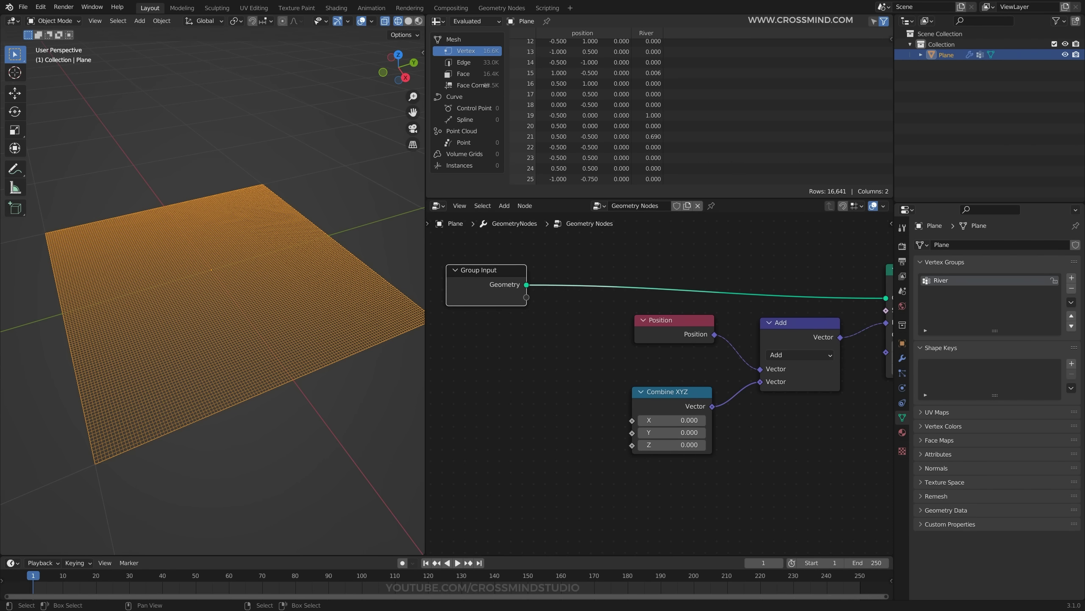
middle_drag(483, 273, 516, 262)
mouse_move(560, 287)
mouse_down()
mouse_move(666, 434)
mouse_move(560, 287)
mouse_up()
key(ctrl+z)
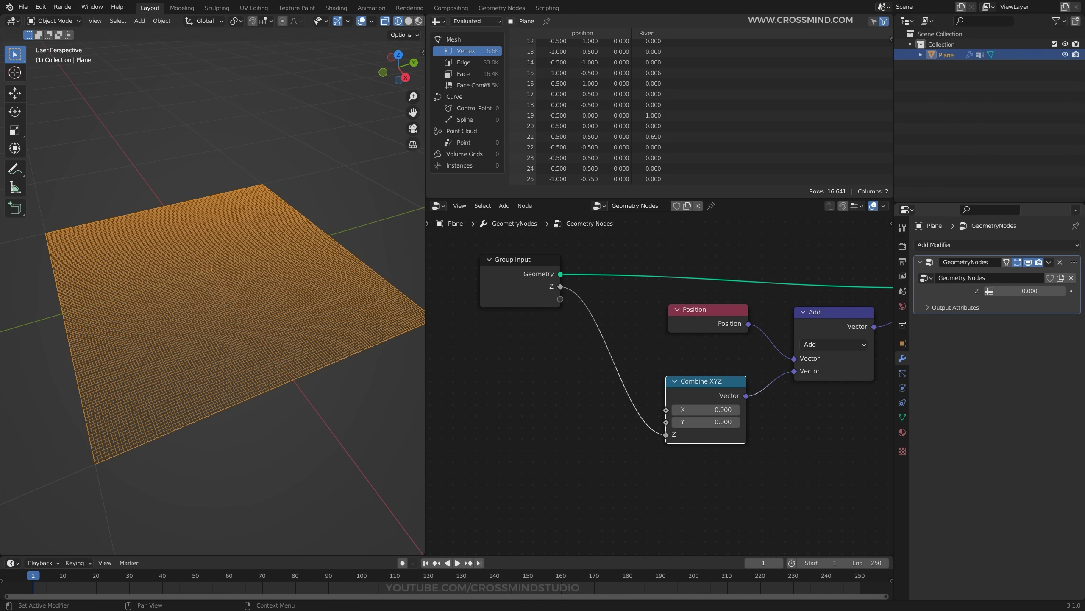
middle_drag(774, 419, 772, 402)
mouse_move(1030, 291)
mouse_down()
mouse_move(1062, 291)
mouse_move(1030, 291)
mouse_up()
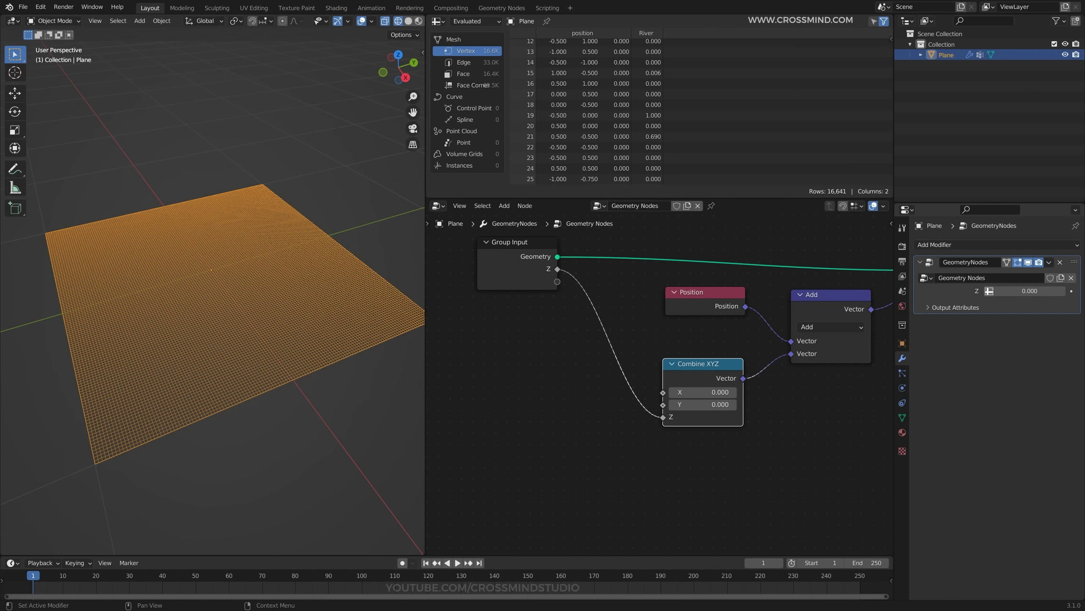
Drive the modifier's Z input with the River attribute and switch the viewport to solid shading to view the plane.
click(989, 291)
click(1029, 290)
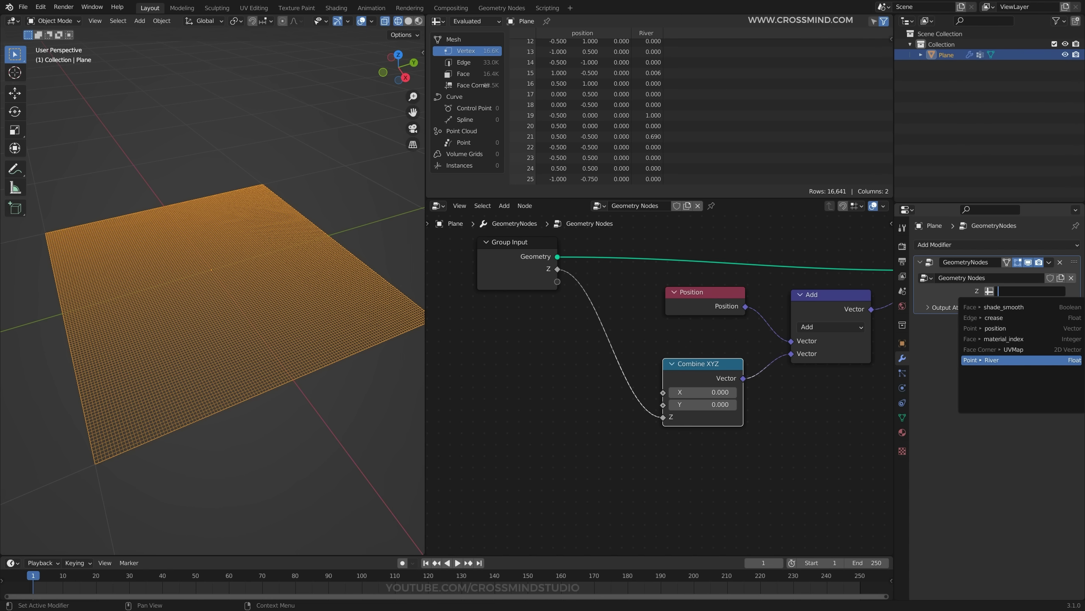
click(1021, 360)
mouse_move(301, 360)
middle_down()
mouse_move(275, 343)
mouse_move(364, 362)
middle_up()
key(z)
click(338, 343)
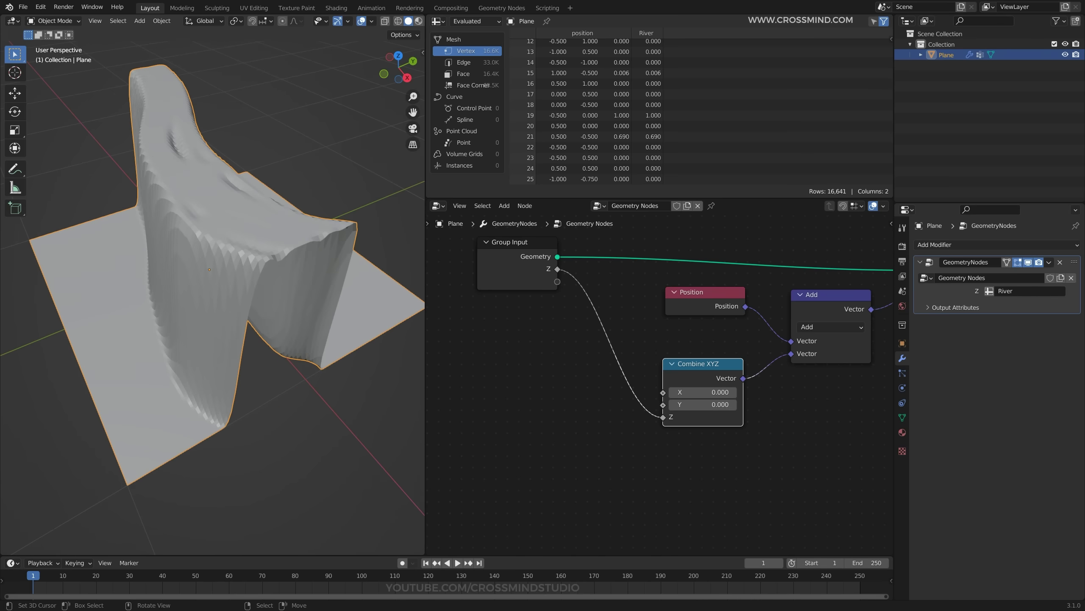
scroll(660, 384, down, 3)
mouse_move(308, 333)
middle_down()
mouse_move(265, 327)
mouse_move(289, 334)
middle_up()
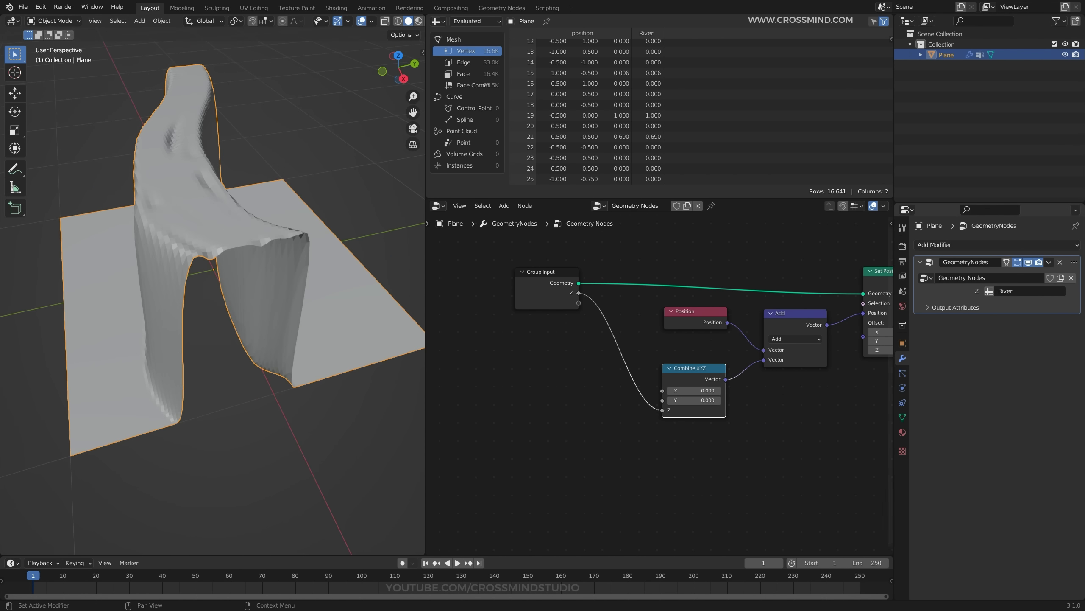
Insert a Map Range node between the Group Input's Z and Combine XYZ and set its To Max to -0.200.
middle_drag(213, 278, 248, 278)
key(shift+a)
click(685, 305)
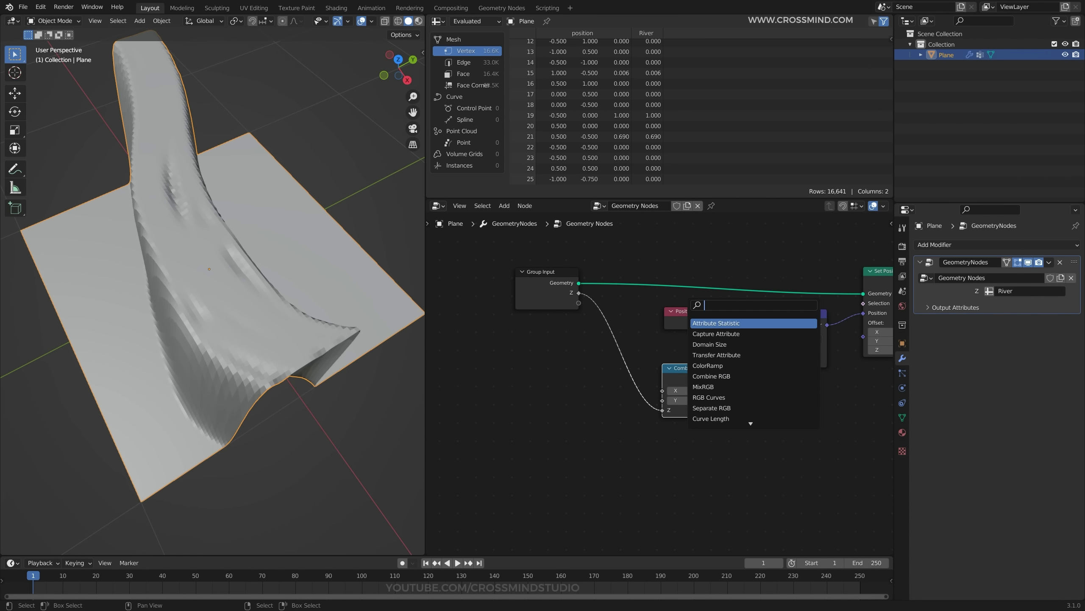
text(map)
key(Return)
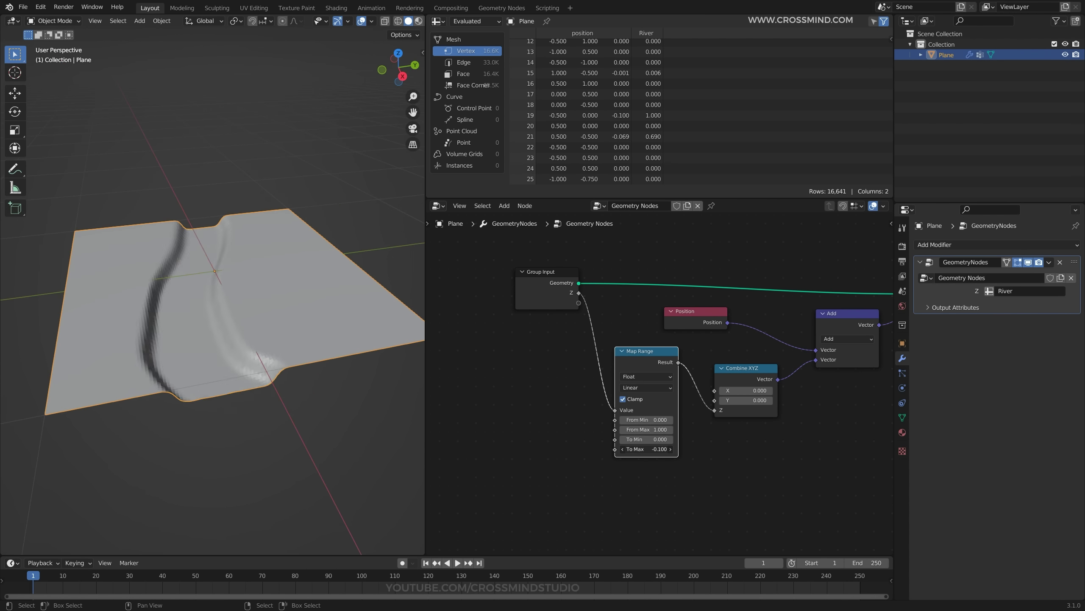
drag(646, 449, 666, 449)
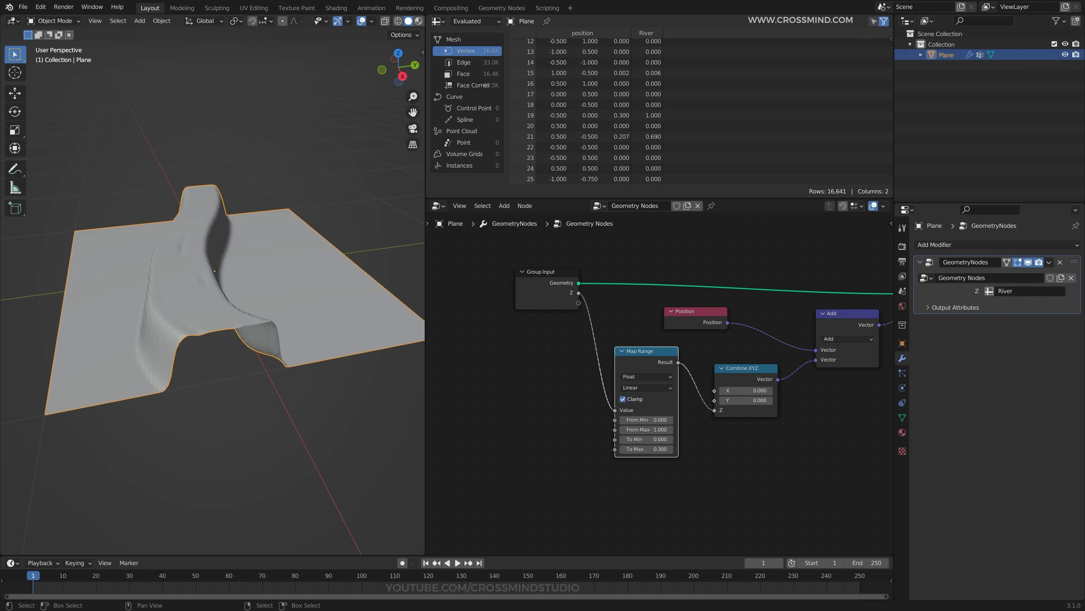
key(ctrl+z)
middle_drag(333, 363, 354, 374)
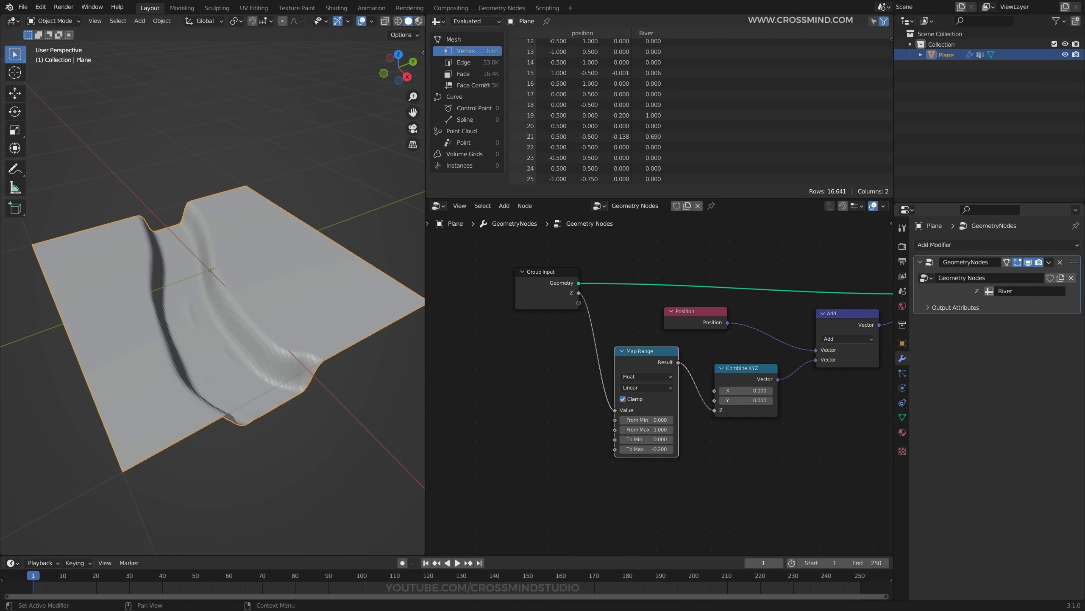
Move Map Range beneath Group Input, cut its link to Combine XYZ and collapse the node.
drag(542, 274, 525, 276)
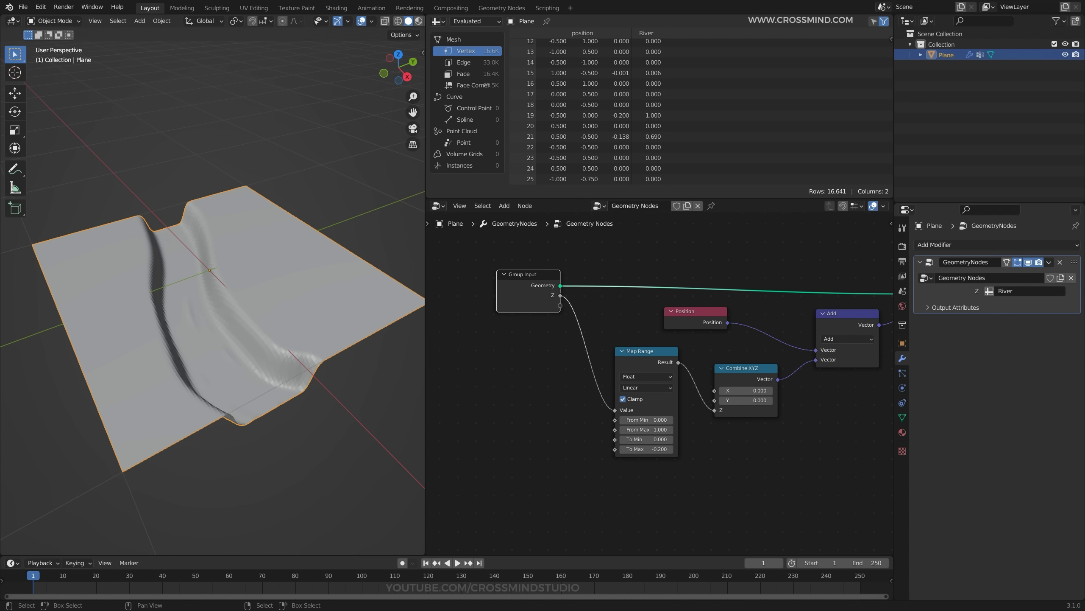
scroll(662, 382, down, 4)
middle_drag(663, 382, 651, 342)
drag(612, 289, 546, 272)
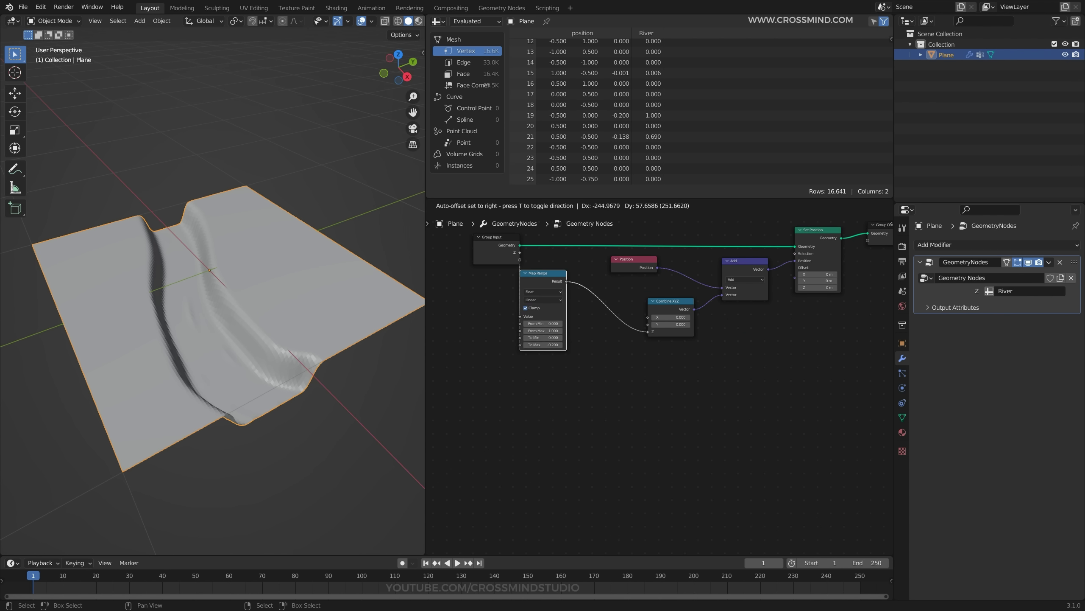
ctrl+right_drag(573, 270, 567, 296)
key(h)
middle_drag(567, 295, 564, 305)
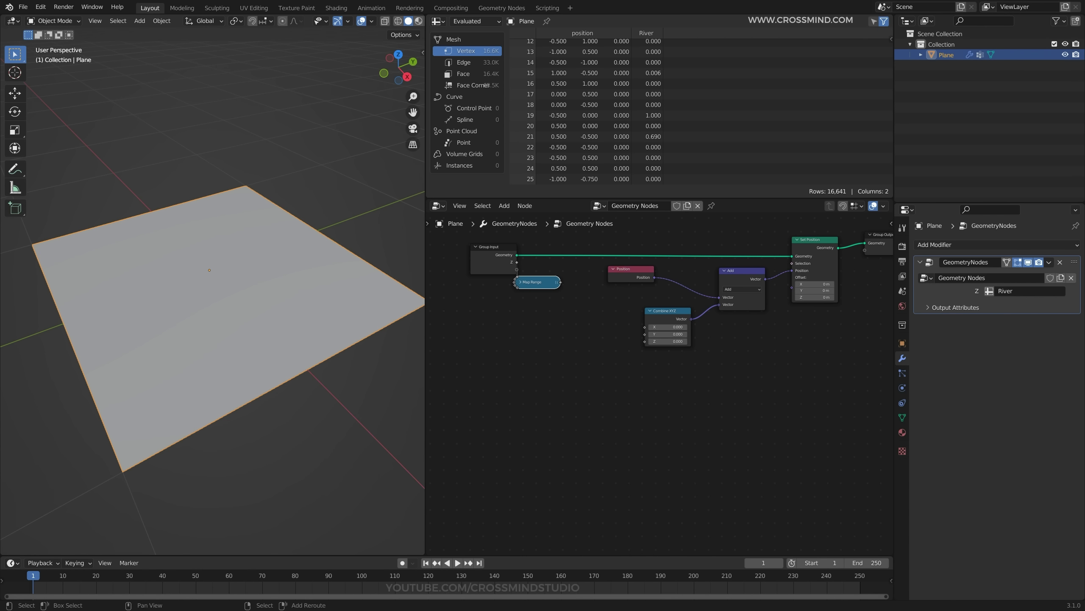
key(shift+a)
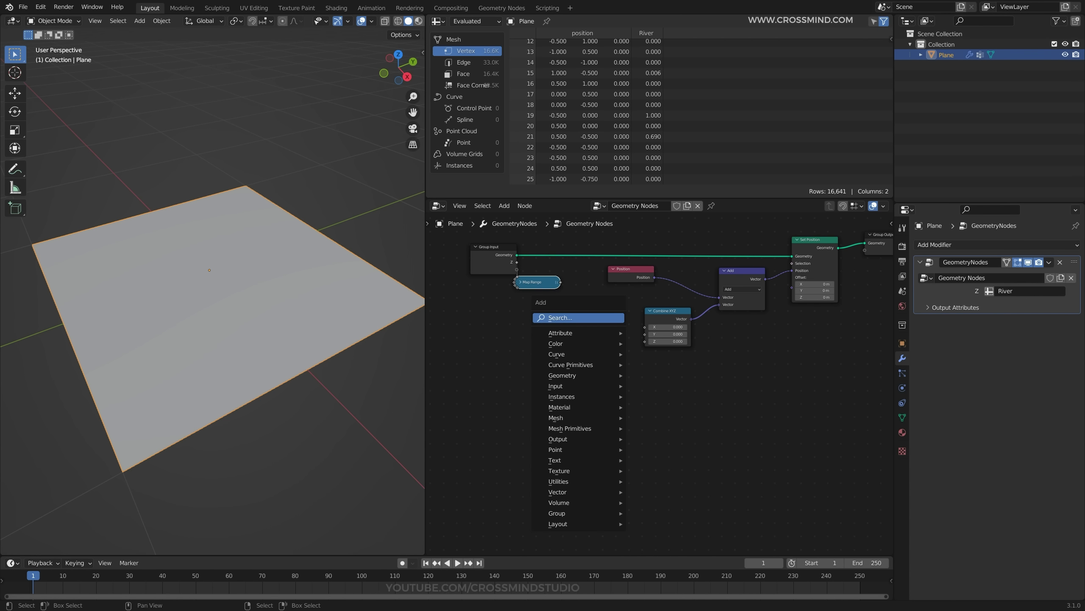
text(musg)
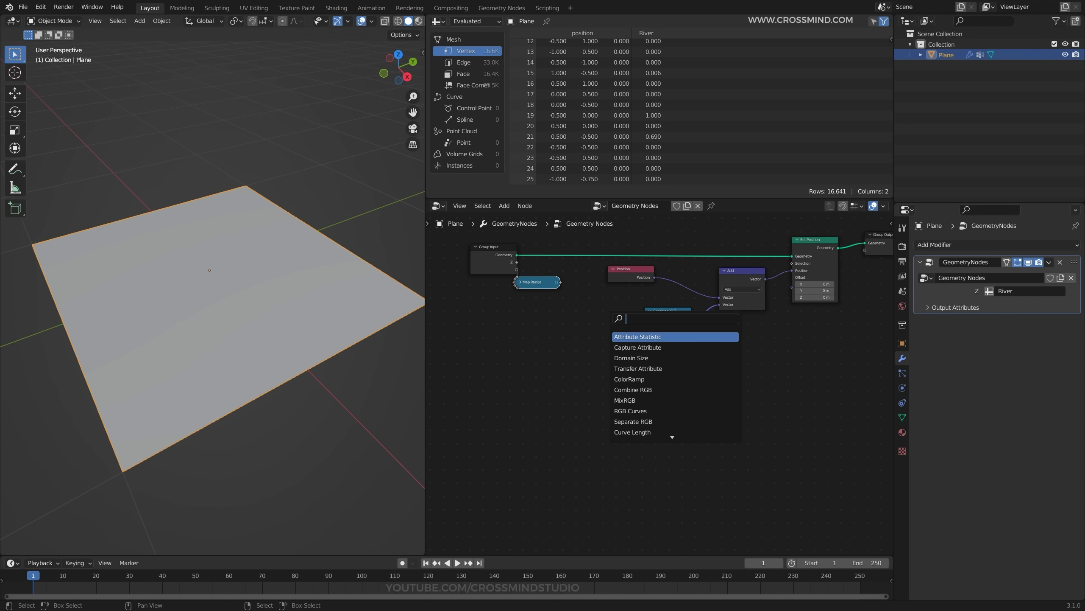
key(Return)
key(Escape)
Add a Noise Texture node feeding its Fac into Combine XYZ's Z, with Scale 1.300 and Detail 5.500.
key(shift+a)
text(noi)
key(Down)
key(Return)
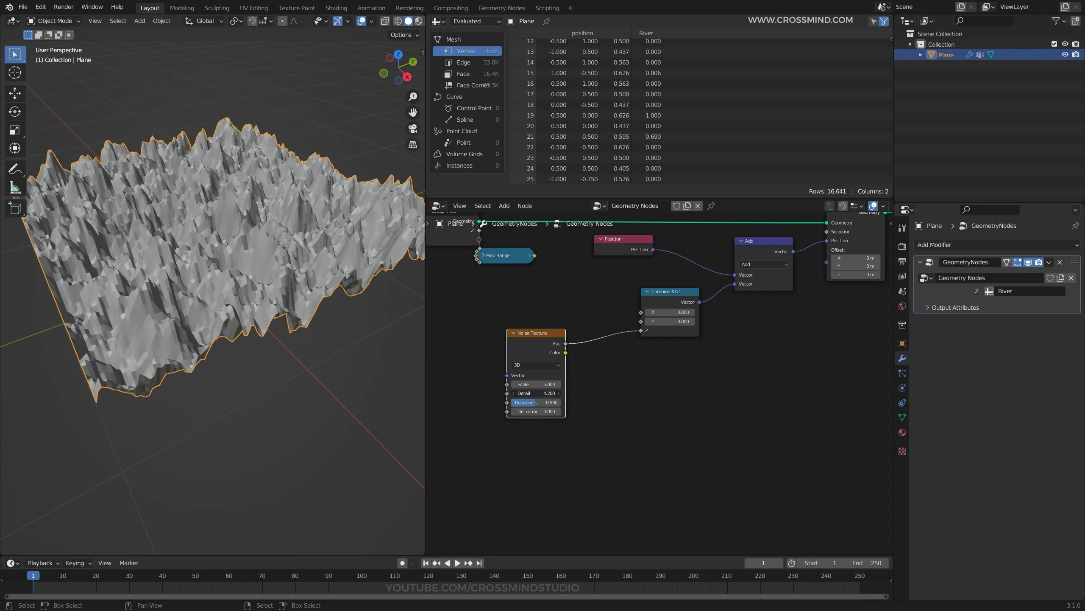
drag(536, 384, 525, 384)
Insert a Set Shade Smooth node between Set Position and Group Output.
middle_drag(817, 244, 716, 301)
scroll(716, 301, down, 4)
key(shift+a)
click(716, 301)
text(set)
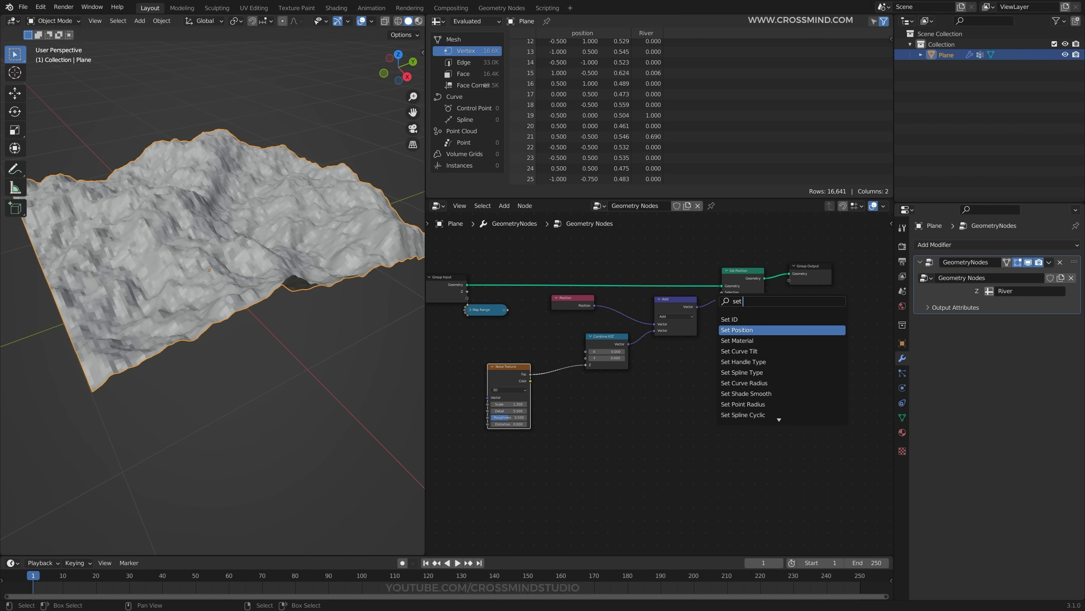
text( shd)
key(Return)
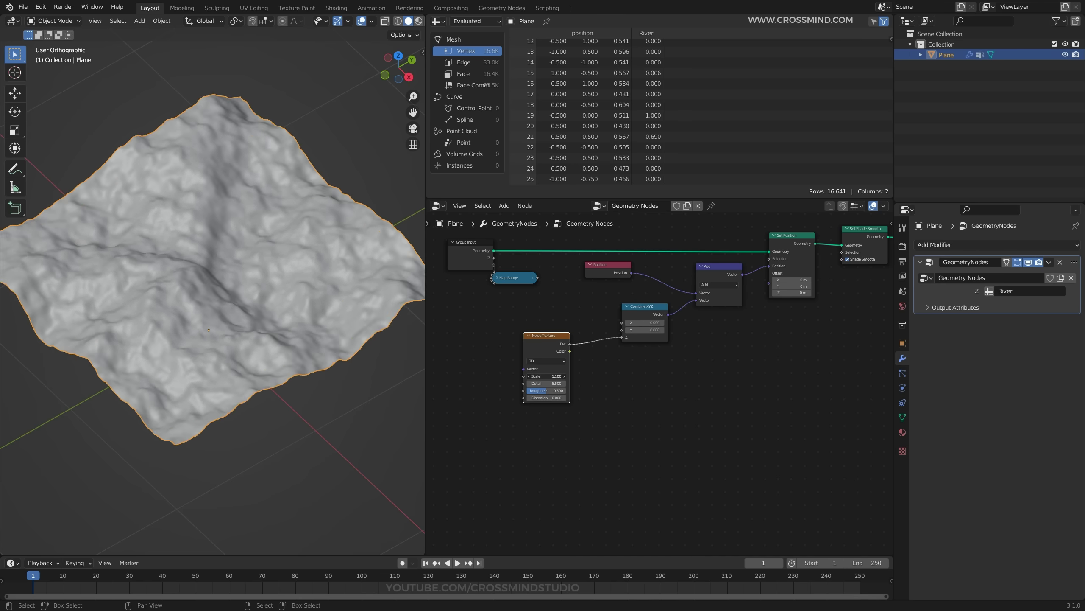
Try other Scale values on the Noise Texture, leave Scale at 1.300, and move the node closer to Combine XYZ.
mouse_move(547, 375)
mouse_down()
mouse_move(564, 376)
mouse_move(552, 376)
mouse_up()
scroll(551, 376, up, 2)
drag(527, 326, 537, 327)
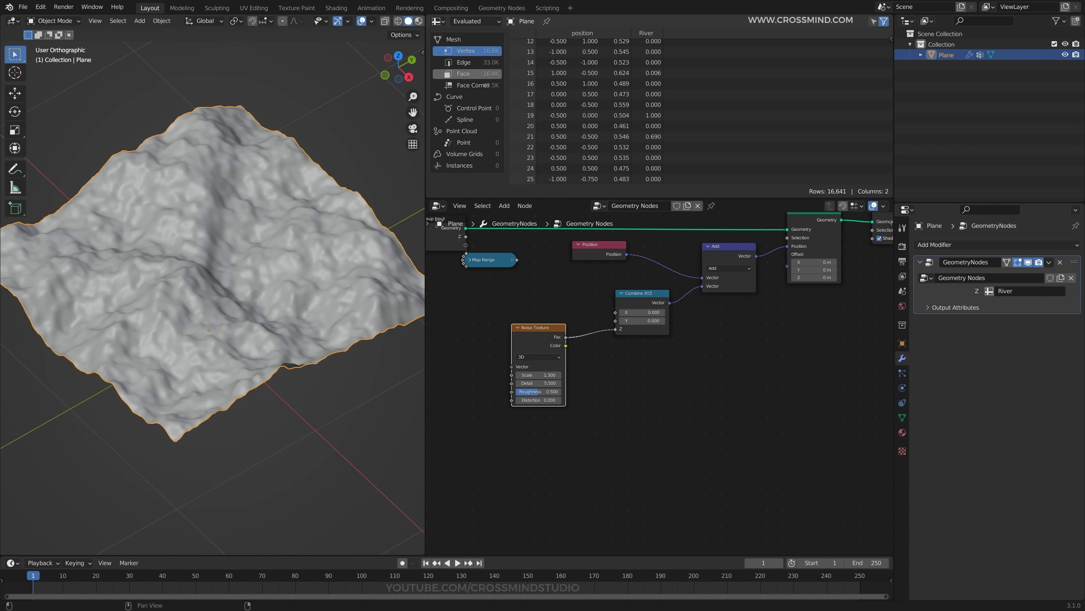
mouse_move(274, 296)
middle_down()
mouse_move(265, 276)
mouse_move(272, 296)
middle_up()
drag(547, 375, 549, 375)
drag(486, 296, 565, 462)
middle_drag(565, 440, 565, 461)
drag(534, 366, 546, 365)
drag(497, 319, 588, 458)
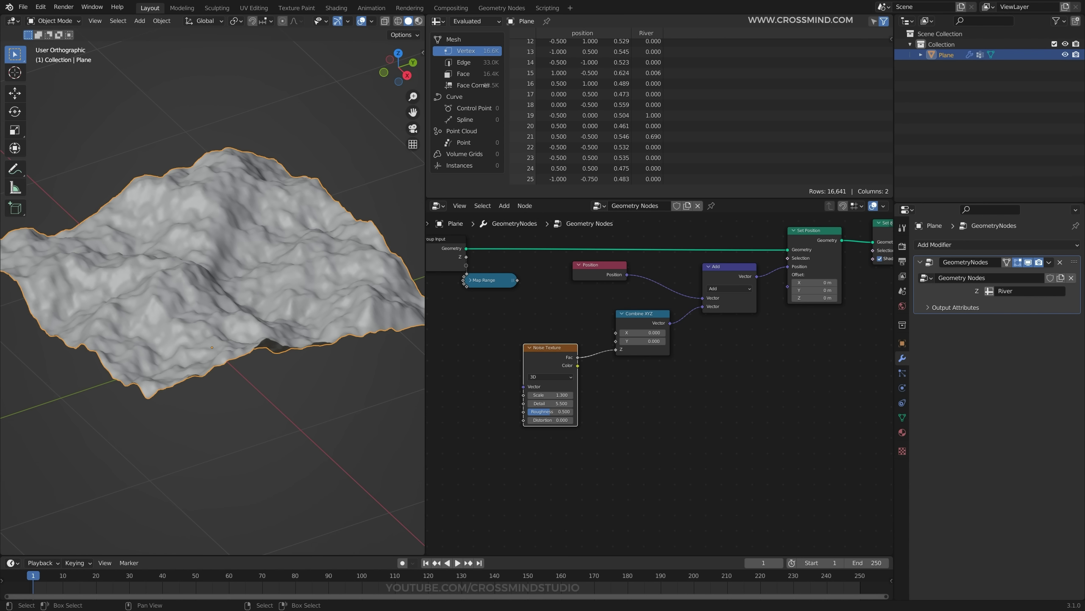
Move the Group Input node clear of Map Range, then expand Map Range to review its settings and collapse it again.
scroll(663, 387, down, 4)
drag(496, 281, 462, 276)
middle_drag(462, 276, 492, 289)
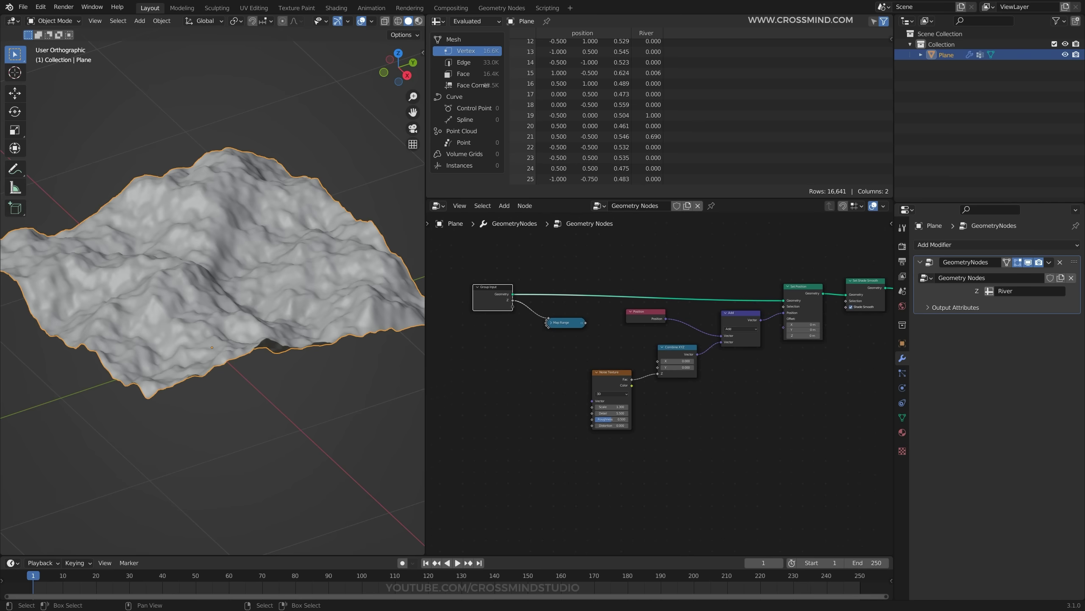
scroll(658, 364, up, 2)
click(651, 338)
key(h)
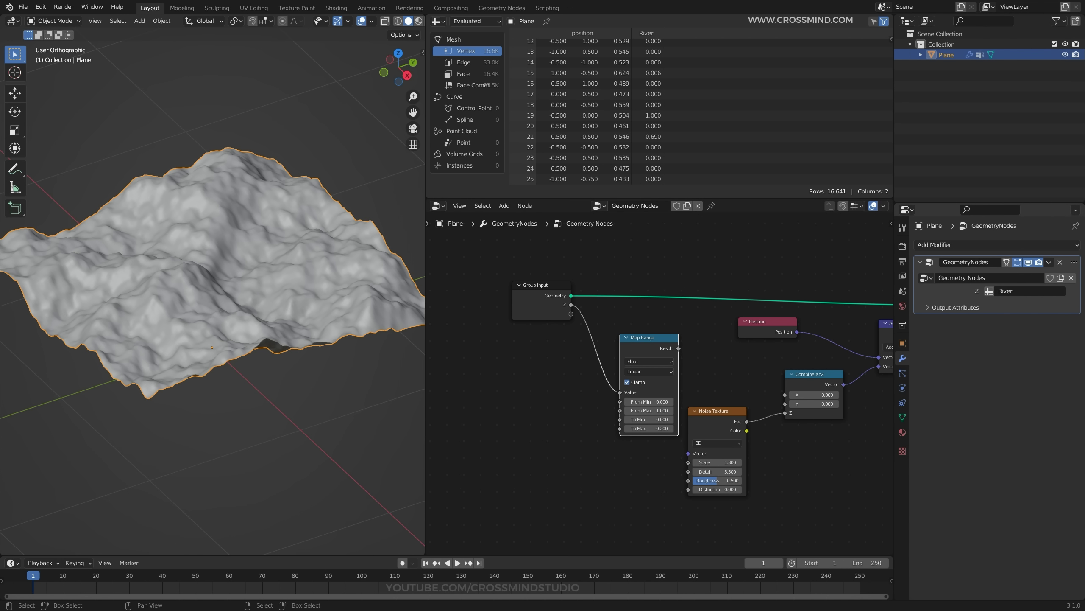
key(h)
Connect the Noise Texture's Fac output to a new Group Output socket to expose it as an output attribute.
scroll(744, 415, down, 1)
middle_drag(744, 415, 496, 351)
click(474, 350)
drag(496, 356, 769, 257)
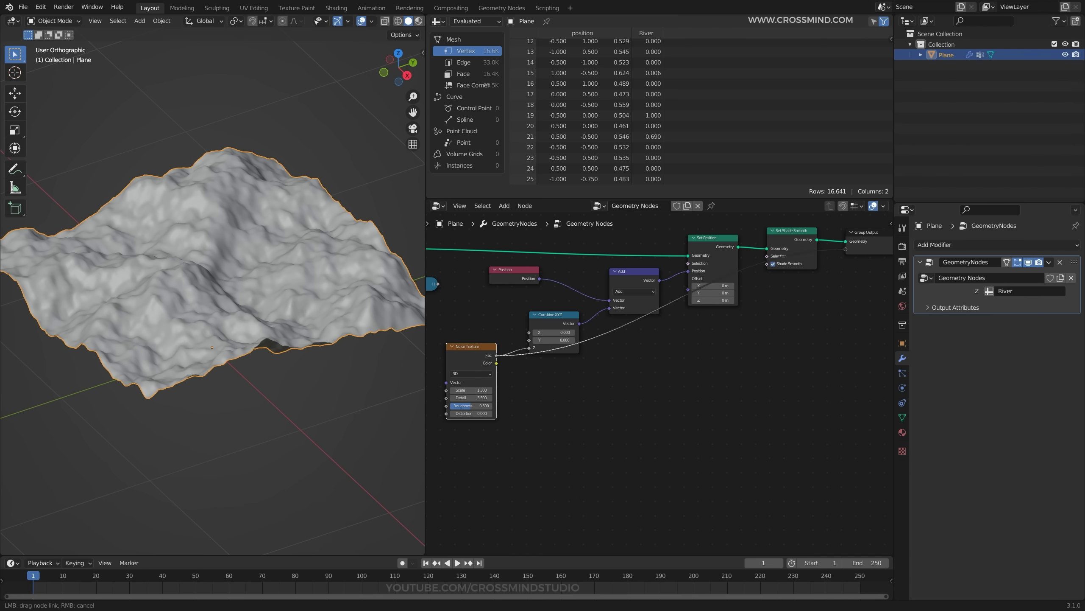
drag(845, 248, 848, 249)
right_click(848, 249)
drag(496, 356, 786, 256)
drag(786, 255, 846, 249)
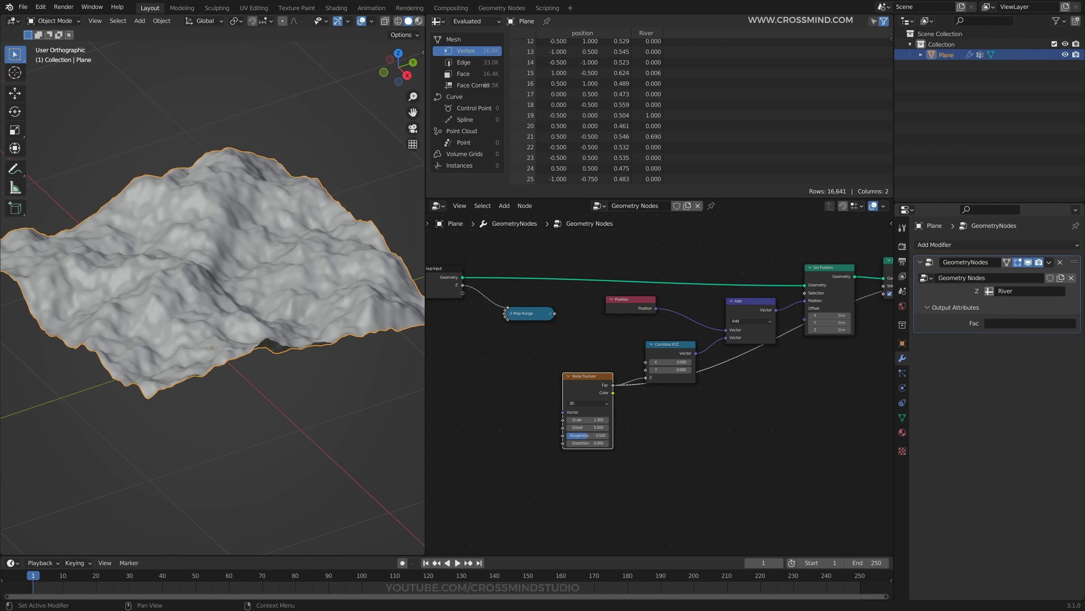
Enlarge the node editor to view the whole tree, shift the Noise Texture node slightly lower, and restore the layout.
middle_drag(726, 385, 610, 394)
key(ctrl+space)
drag(252, 316, 255, 339)
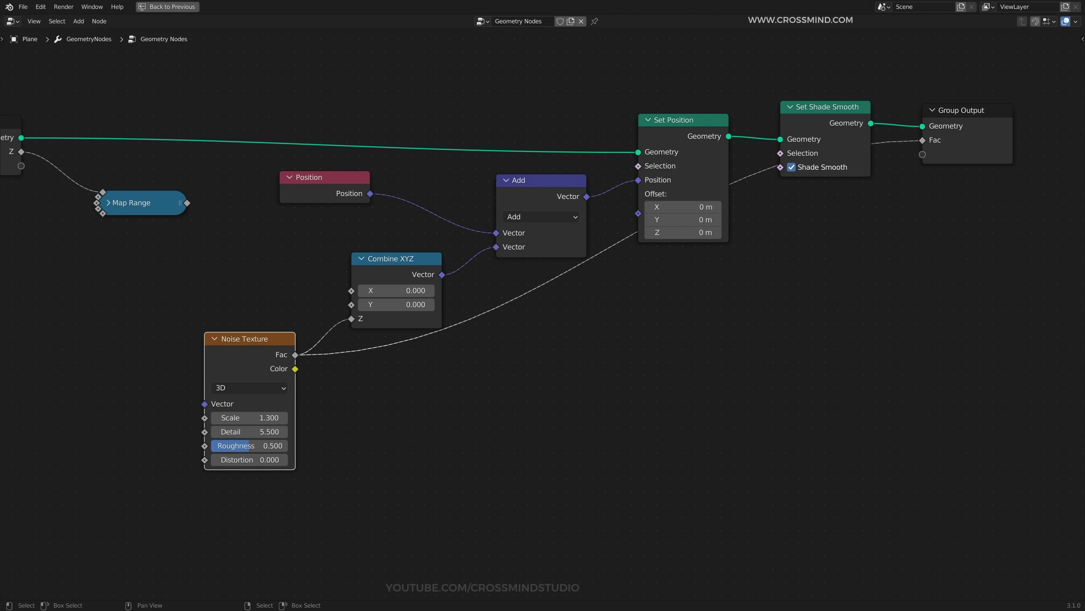
key(ctrl+space)
Expand the Map Range node beside Group Input and show the node editor's sidebar.
middle_drag(470, 342, 776, 384)
scroll(660, 376, up, 1)
click(619, 309)
scroll(624, 312, up, 1)
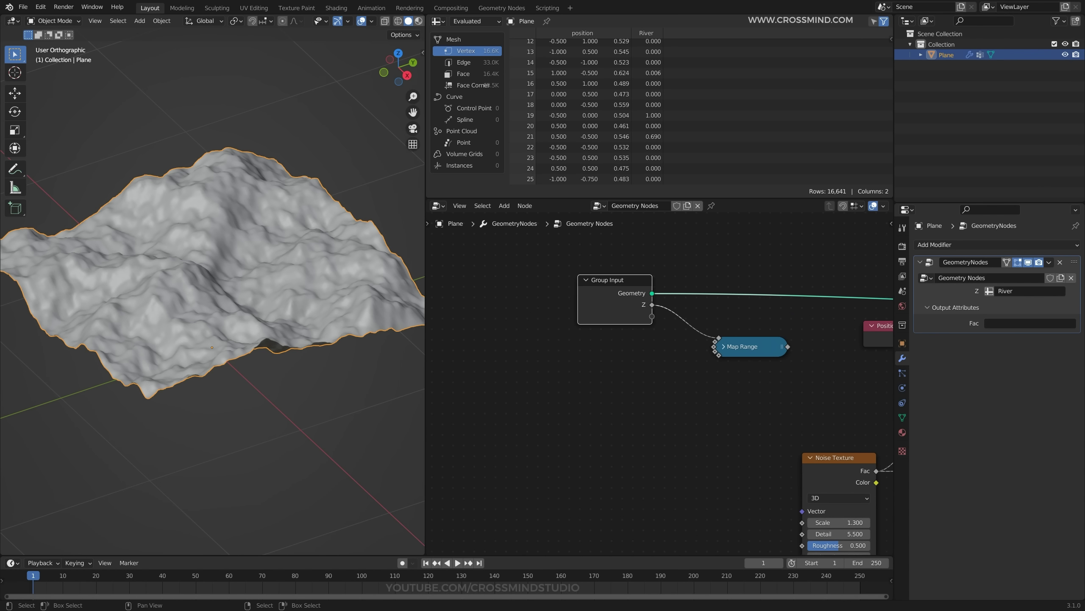
key(h)
scroll(663, 389, up, 1)
middle_drag(708, 390, 601, 375)
scroll(653, 380, down, 4)
scroll(662, 382, up, 4)
scroll(662, 381, down, 2)
scroll(475, 300, down, 2)
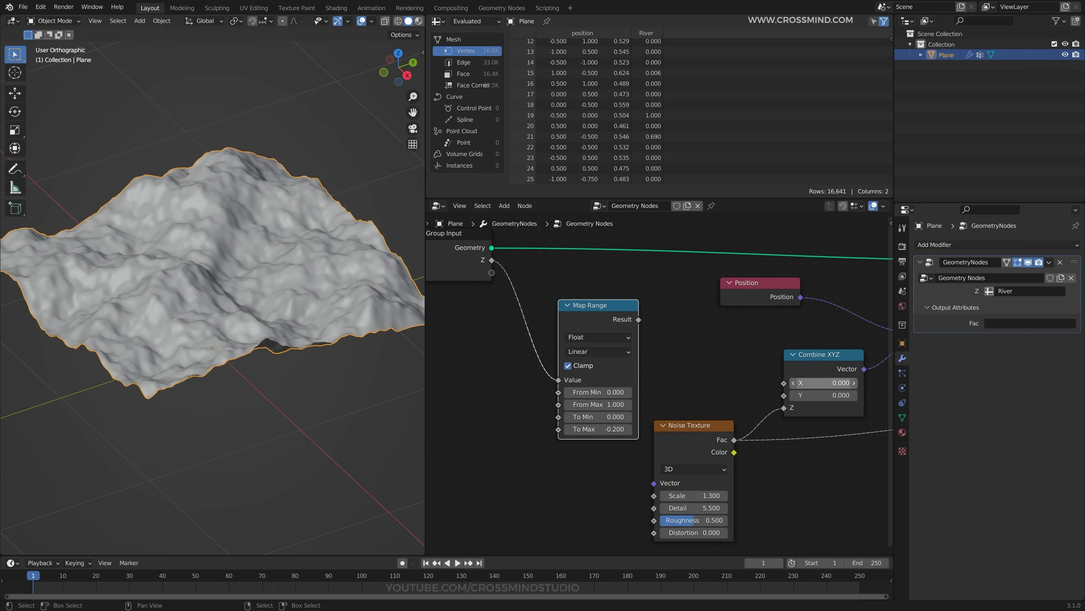
key(n)
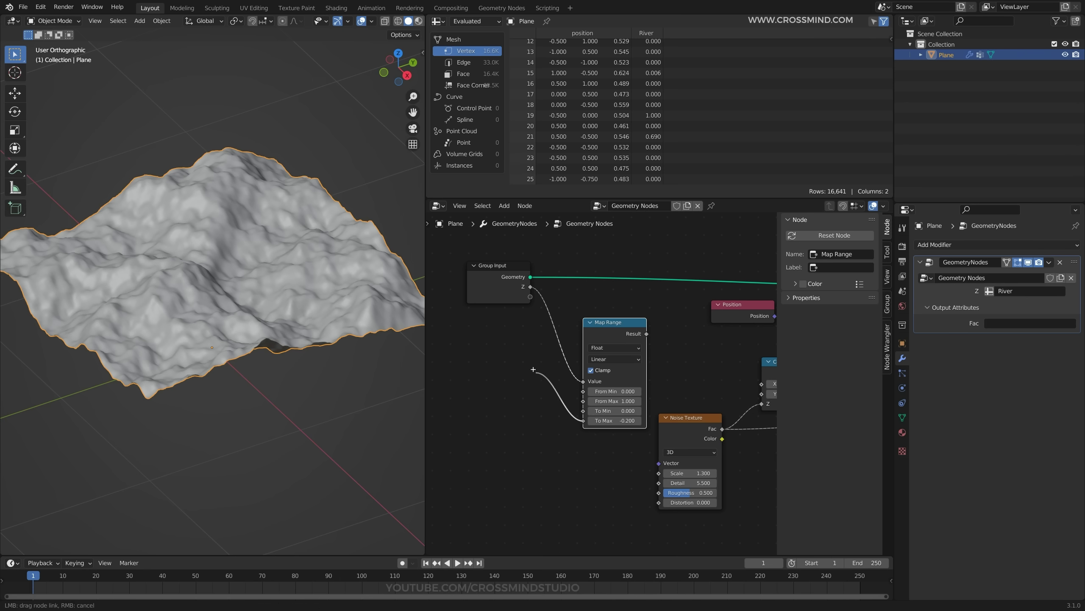
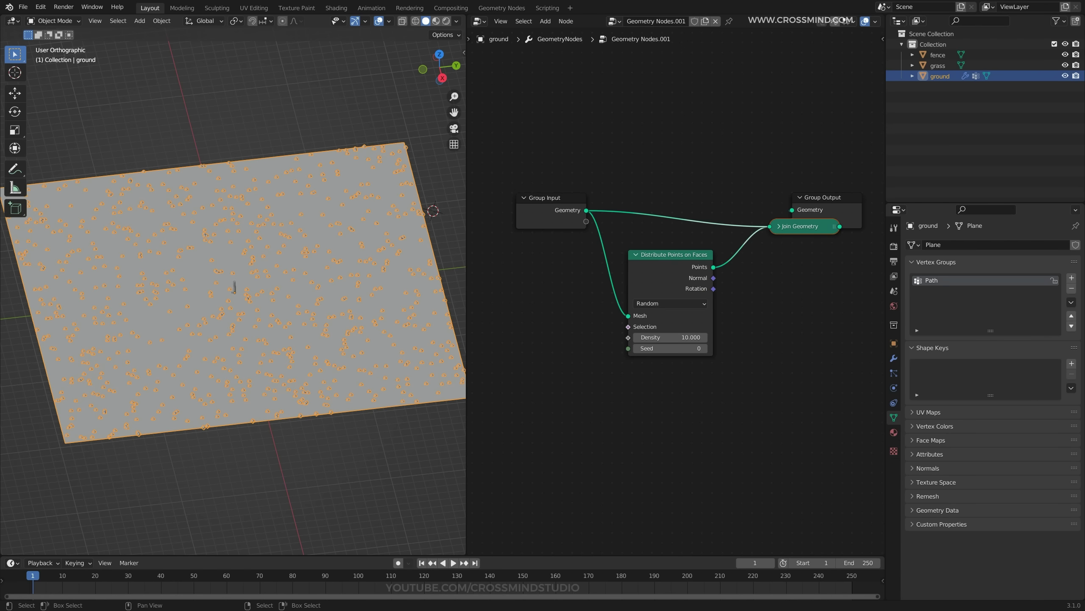
Space out the Group Input, Join Geometry and Group Output nodes around Distribute Points on Faces in the ground's node tree.
middle_drag(726, 257, 643, 253)
drag(743, 194, 829, 190)
middle_drag(829, 190, 839, 195)
drag(732, 227, 736, 214)
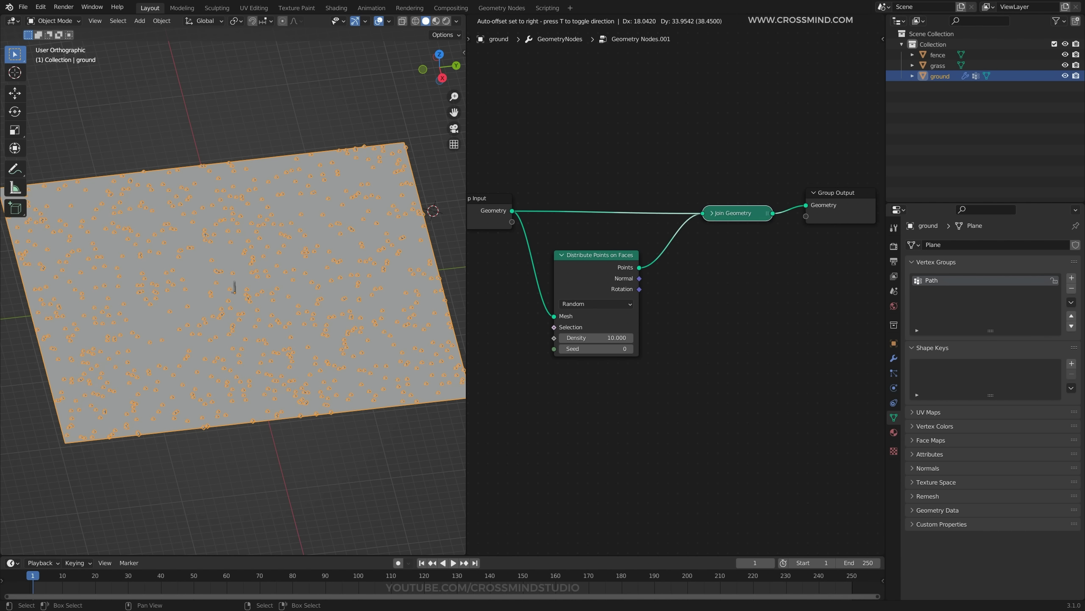
drag(489, 199, 511, 179)
drag(735, 214, 746, 208)
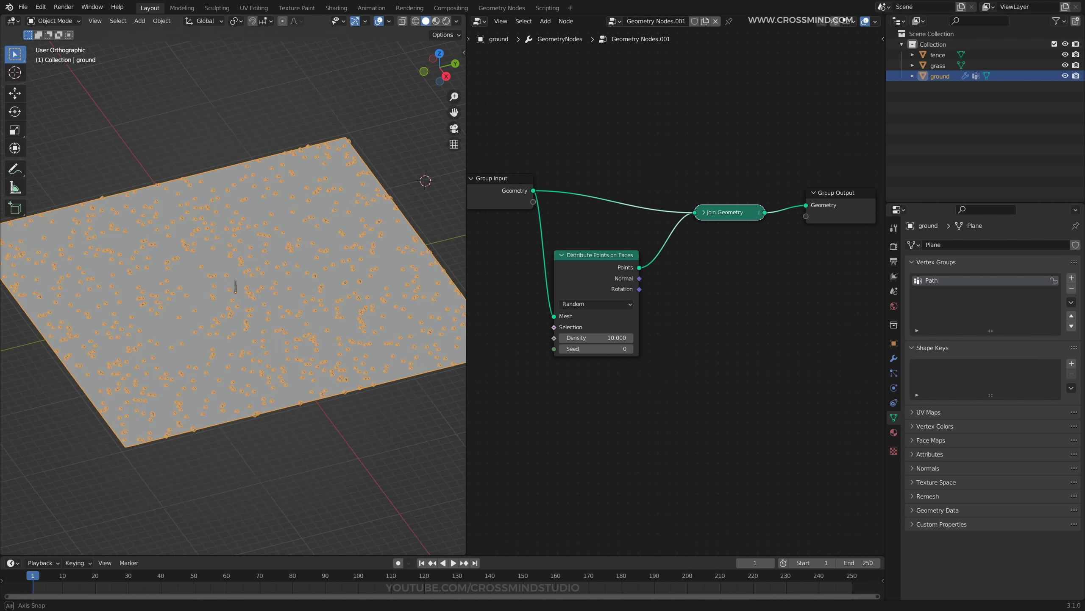
drag(506, 182, 499, 183)
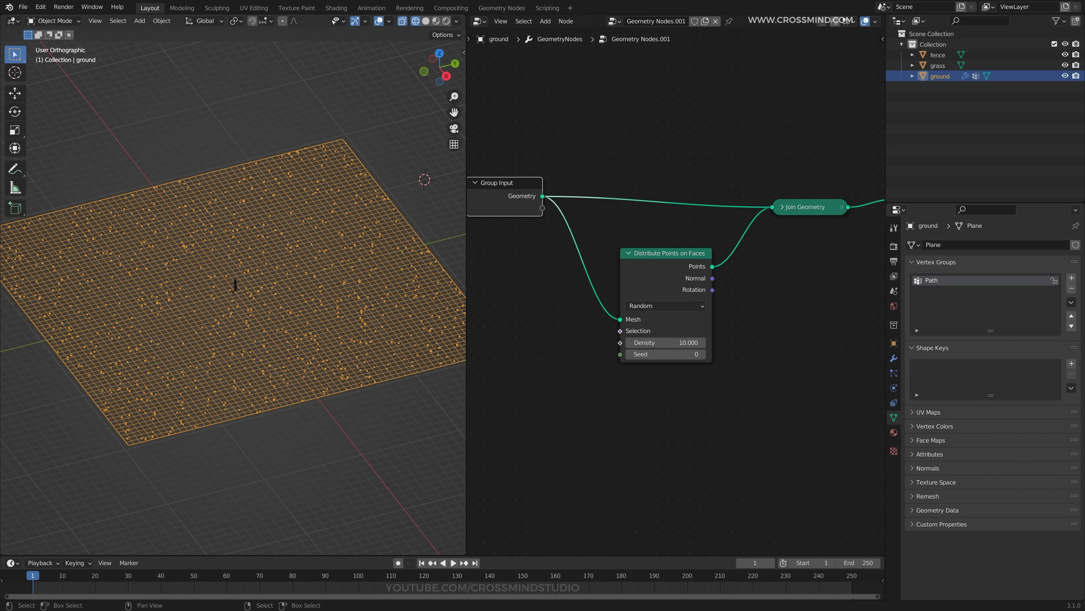
Move Group Input aside and expose the Density of Distribute Points on Faces as a Group Input socket.
middle_drag(585, 290, 680, 293)
scroll(680, 293, up, 2)
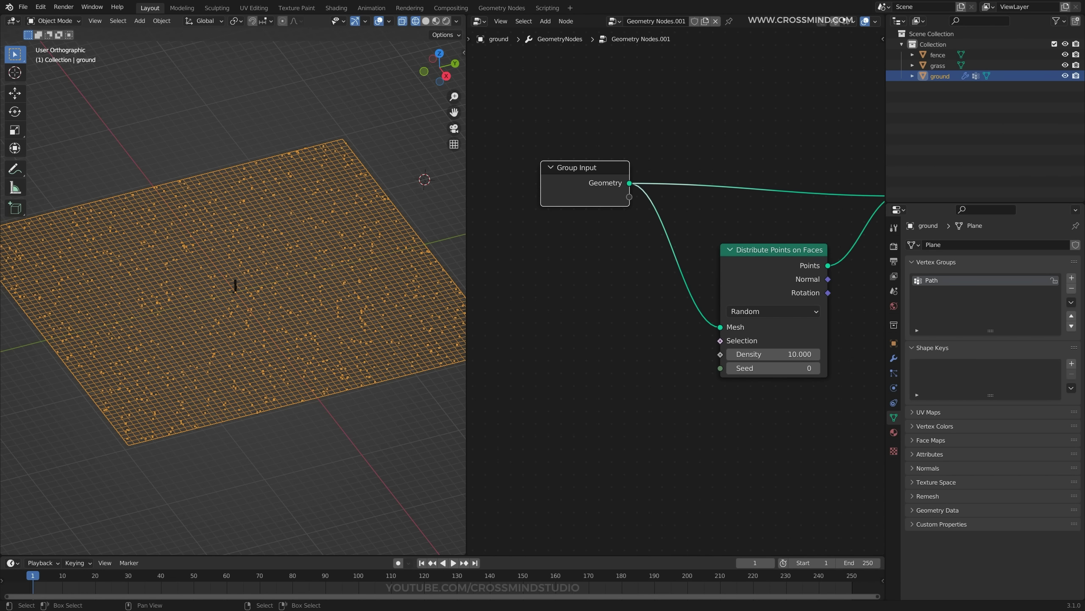
drag(586, 169, 539, 173)
drag(604, 240, 584, 202)
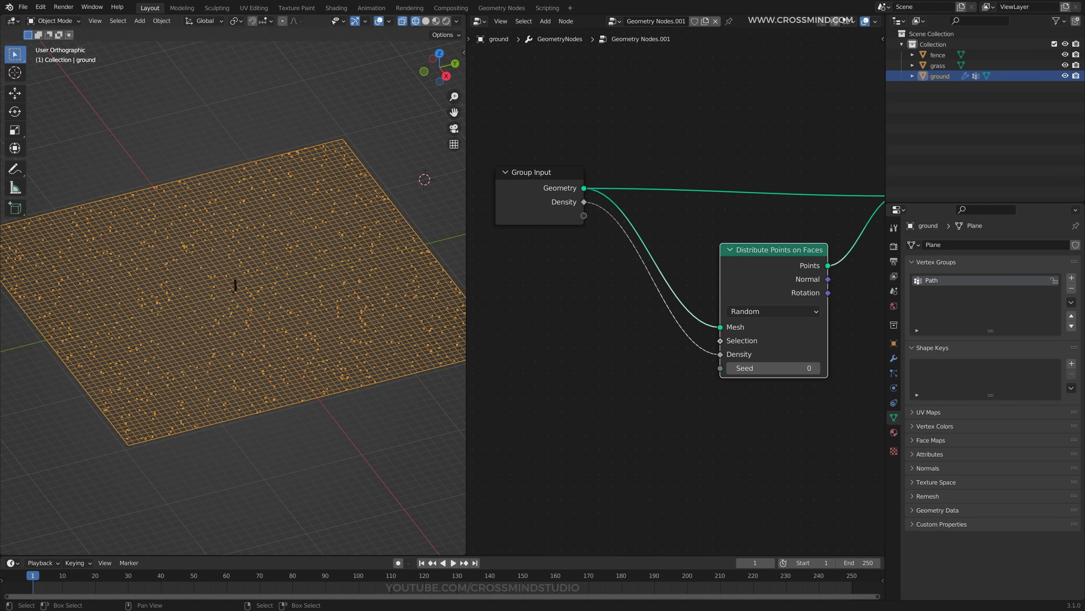
Review the Density socket in the node group's interface settings and show the ground's modifier settings.
click(543, 173)
click(883, 39)
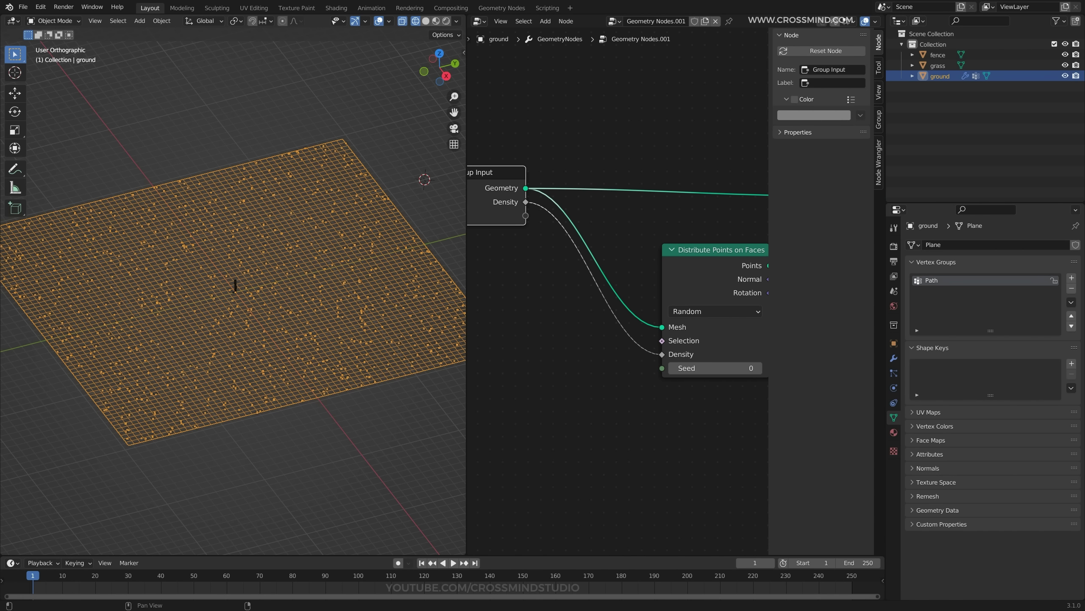
click(879, 120)
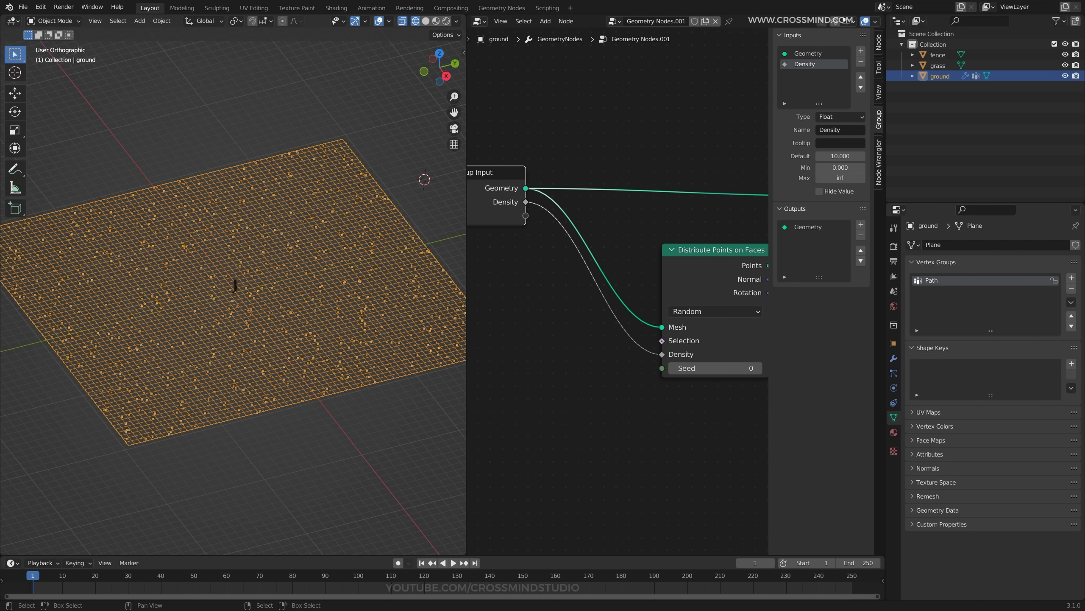
click(894, 358)
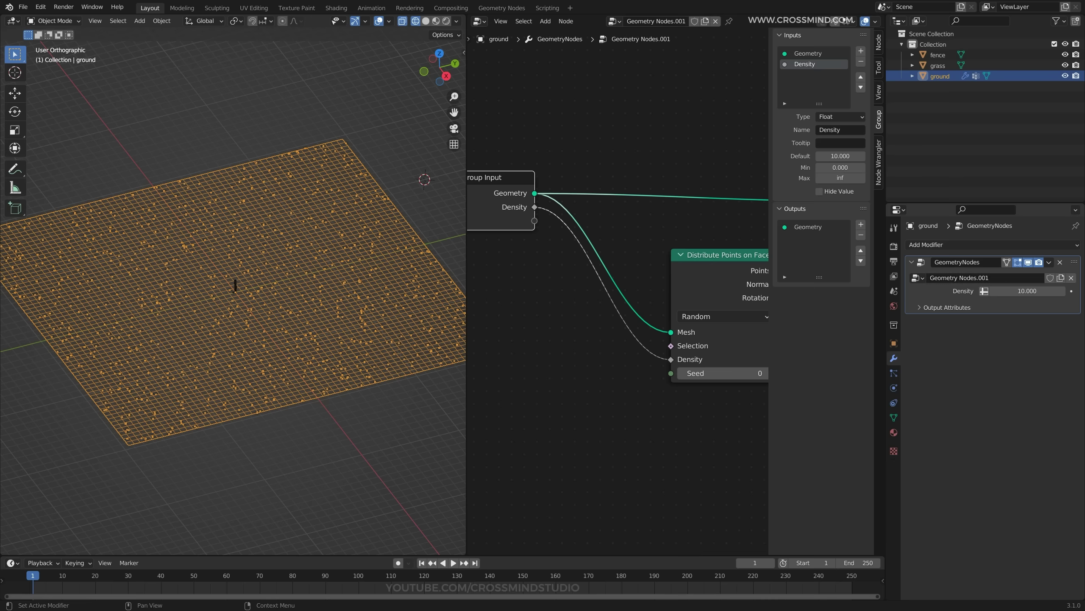
key(n)
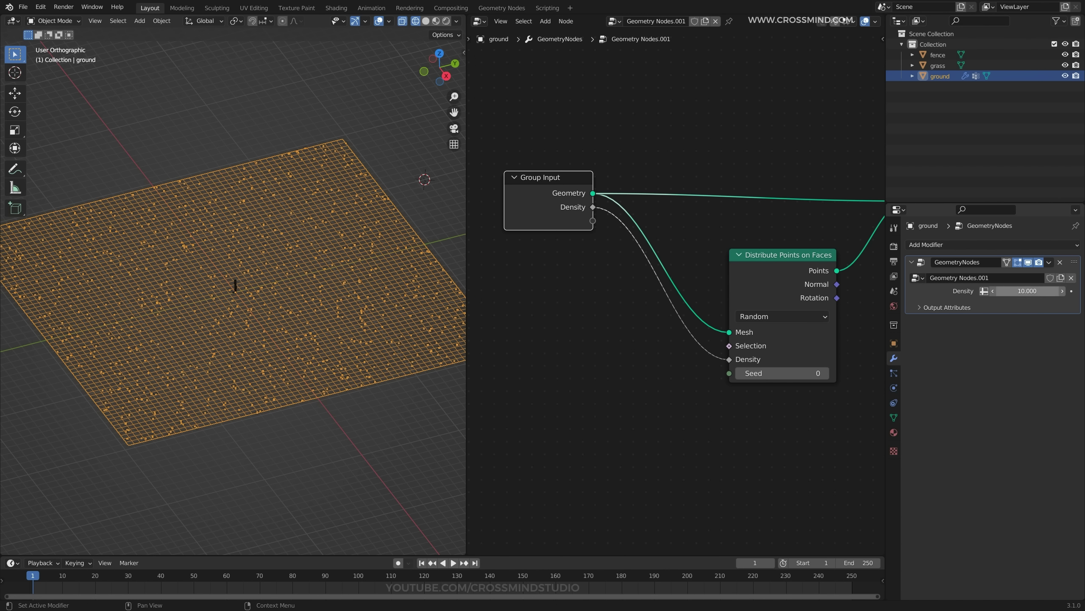
Drive the Density input of the ground's geometry nodes modifier with the Path point attribute.
click(1021, 291)
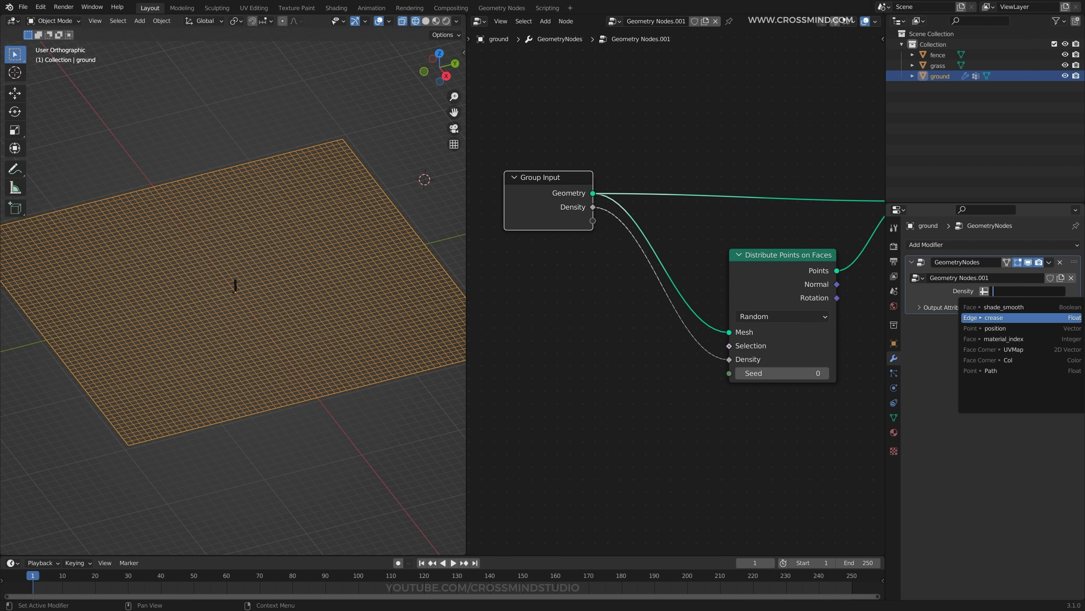
click(1019, 370)
key(z)
key(z)
middle_drag(317, 284, 335, 295)
scroll(335, 295, up, 2)
scroll(676, 291, down, 3)
Insert a Multiply node with a factor of 10.3 into the Density link before Distribute Points on Faces and save the file.
key(shift+a)
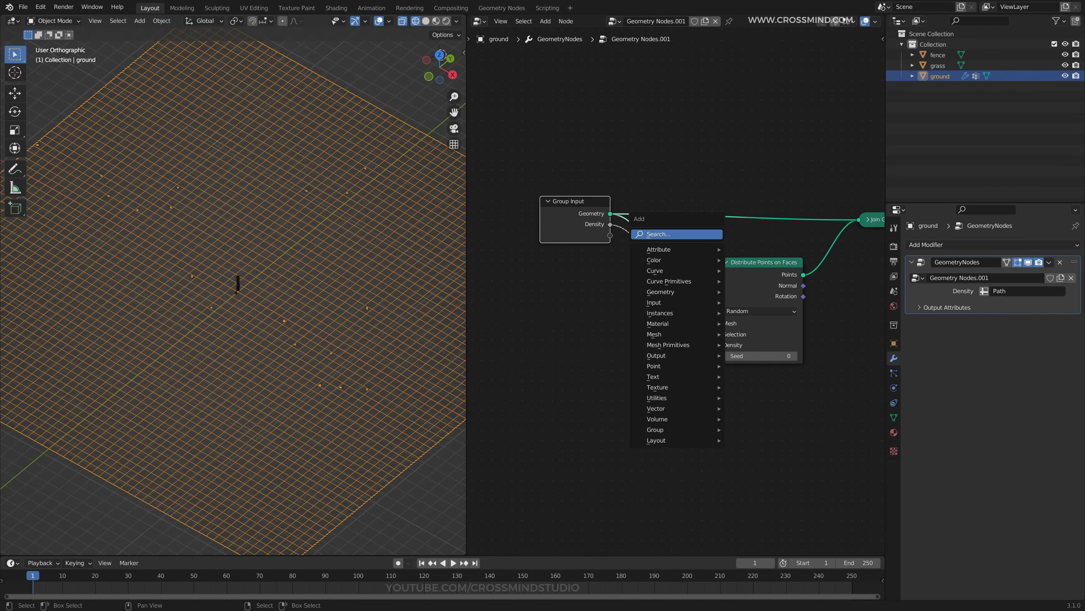
click(707, 234)
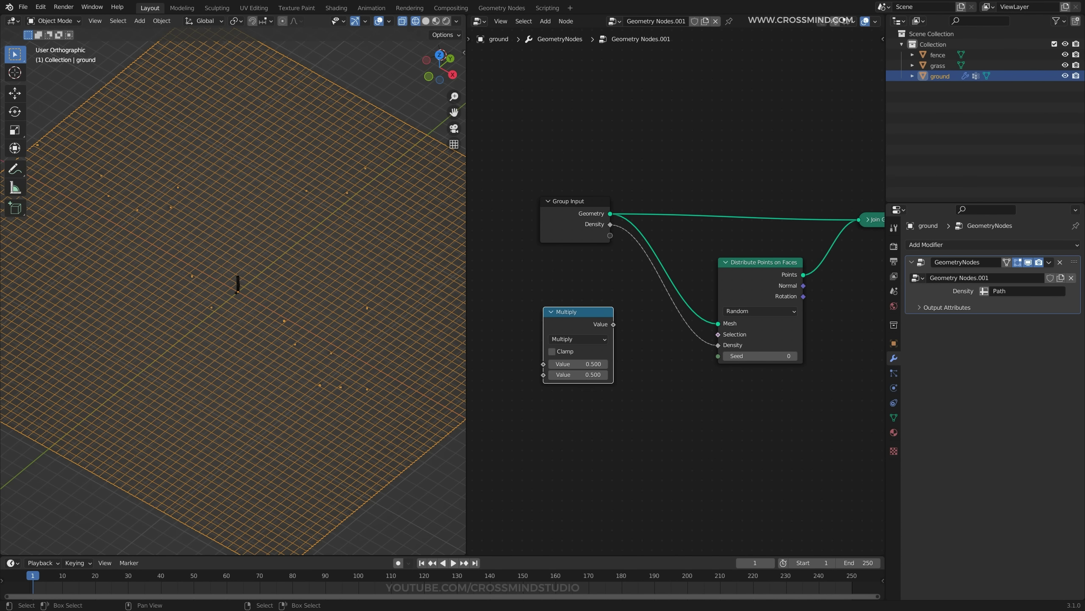
drag(578, 312, 643, 307)
mouse_move(312, 297)
middle_down()
mouse_move(293, 298)
mouse_move(311, 292)
middle_up()
key(ctrl+s)
key(ctrl+s)
key(z)
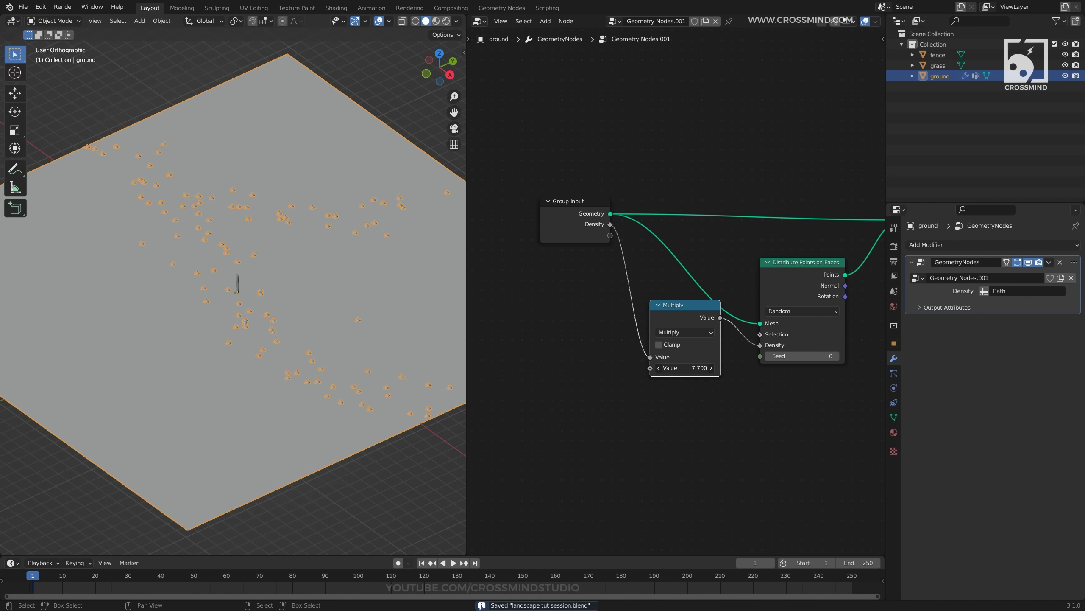
drag(685, 368, 701, 368)
Insert a ColorRamp between Group Input's Density and the Multiply node and flip its colours.
key(shift+a)
click(694, 281)
text(ram)
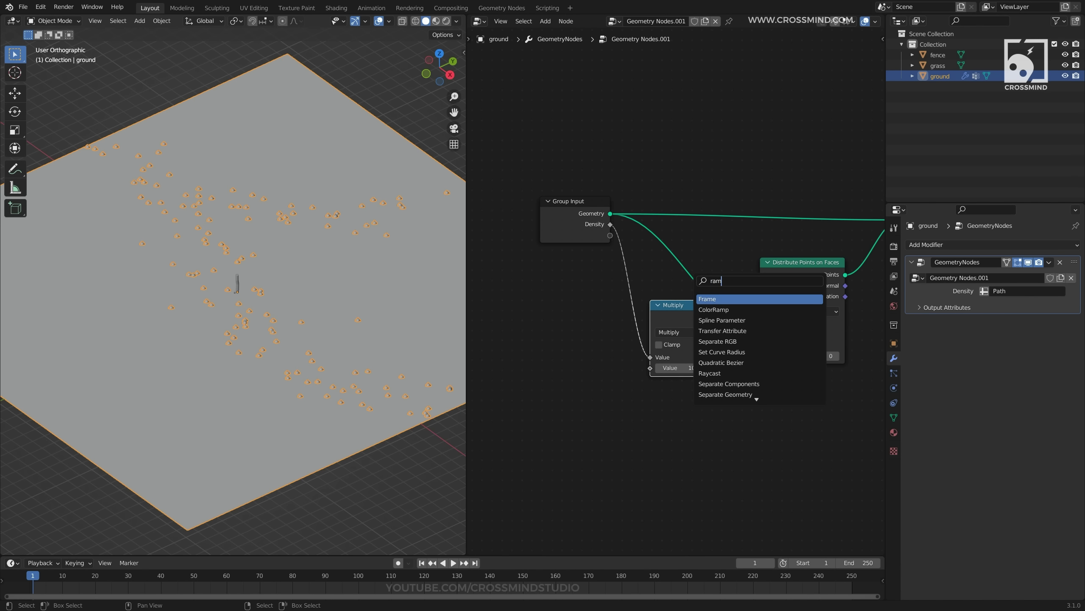
text(p)
key(Return)
click(517, 256)
click(688, 302)
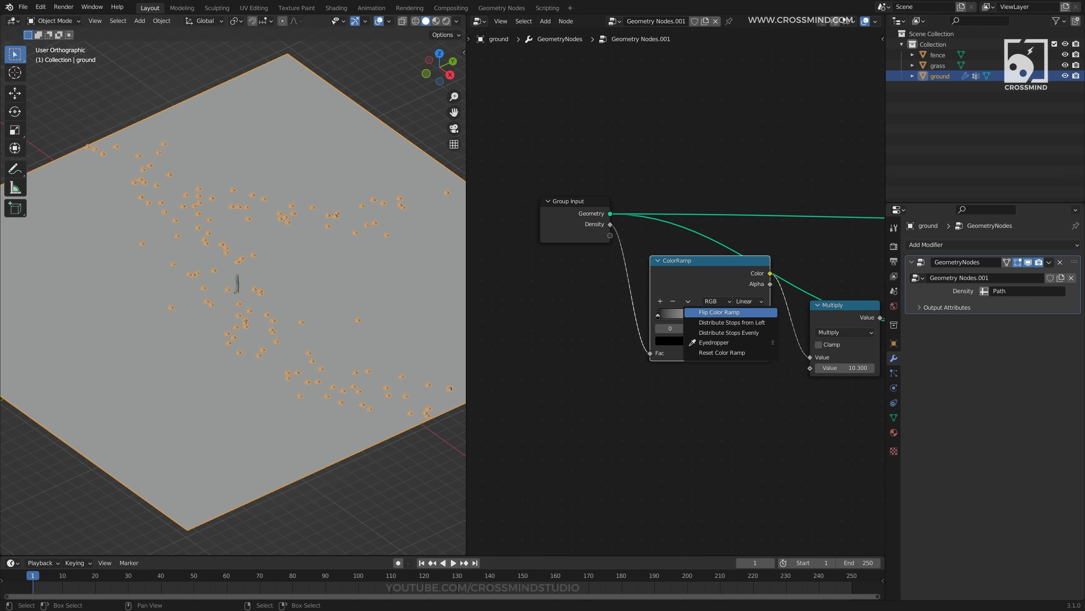
click(719, 313)
key(shift+z)
middle_drag(426, 290, 405, 290)
Reposition and collapse the ColorRamp node and set the Multiply node's value to 84.2.
middle_drag(714, 287, 643, 283)
drag(636, 280, 632, 288)
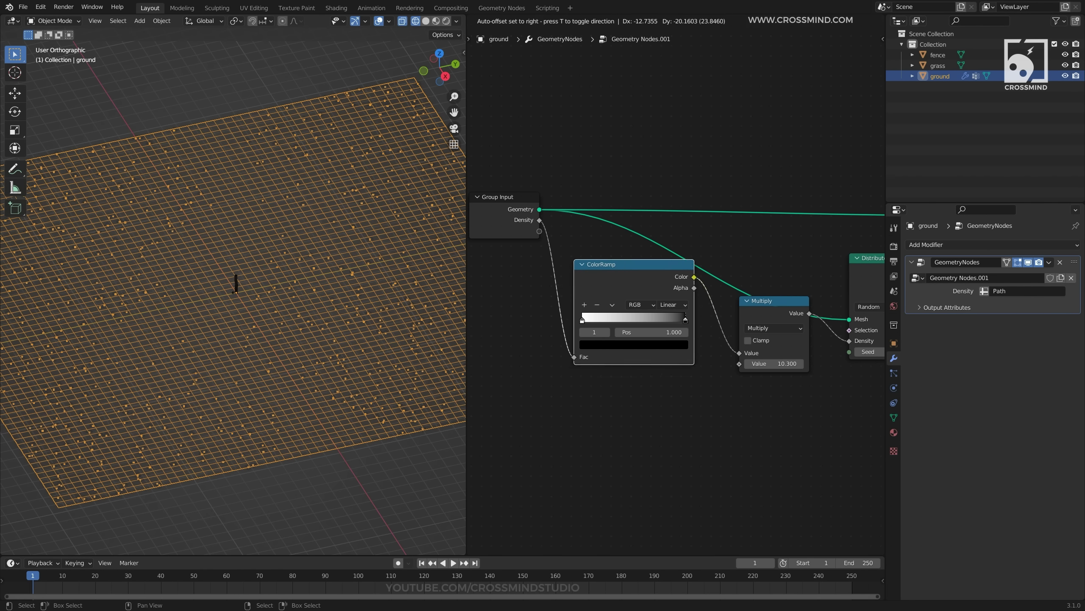
key(Return)
key(h)
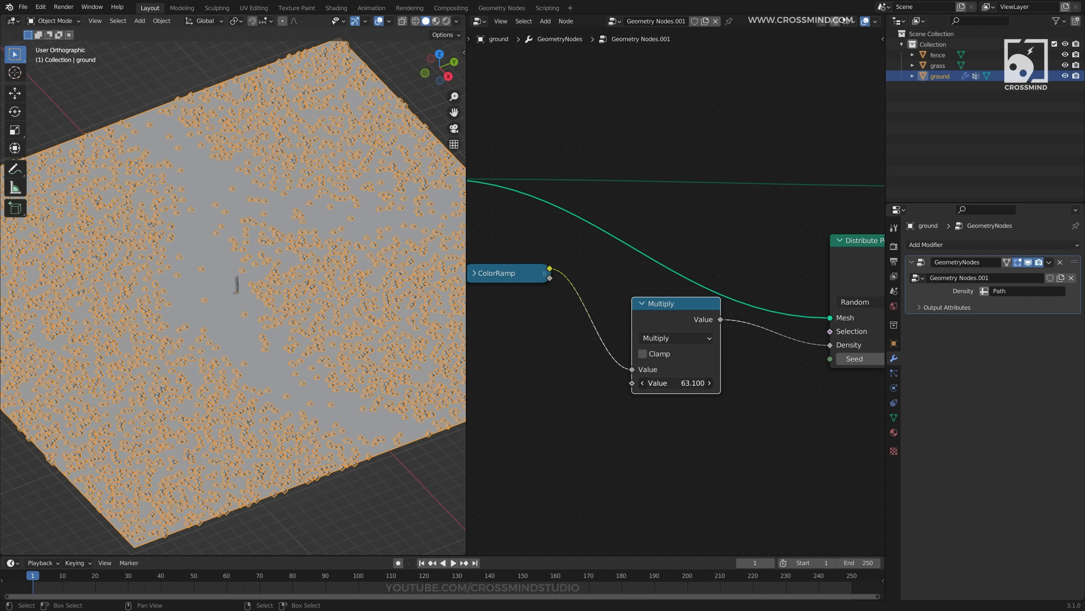
drag(676, 383, 675, 384)
Insert Instance on Points after Distribute Points on Faces and feed the grass object's geometry into its Instance input.
middle_drag(299, 300, 258, 294)
scroll(241, 283, down, 2)
scroll(662, 272, down, 3)
middle_drag(752, 295, 648, 260)
key(shift+a)
click(737, 284)
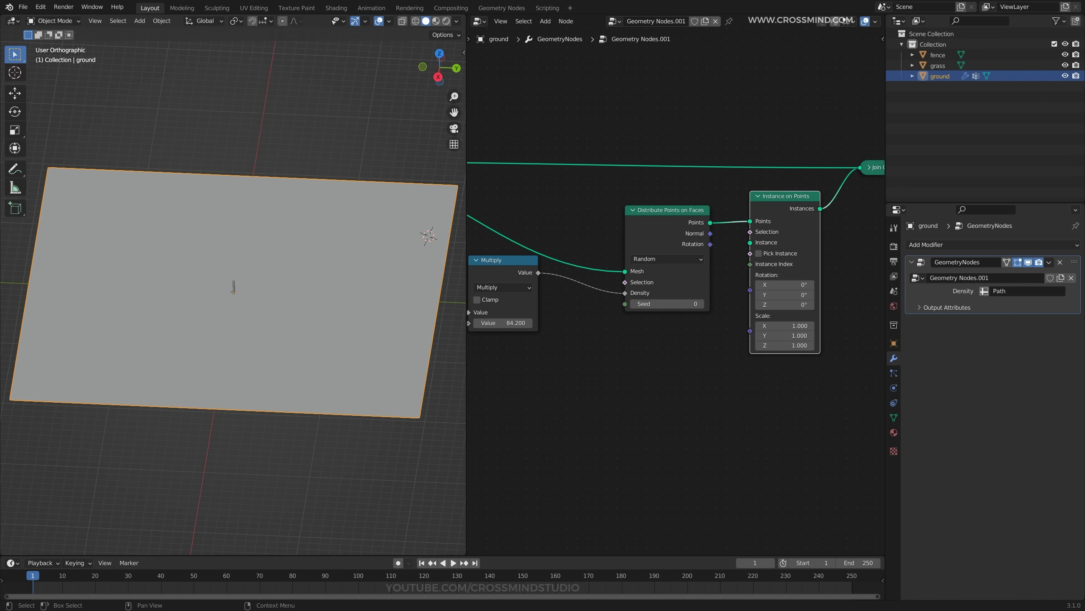
drag(938, 65, 626, 352)
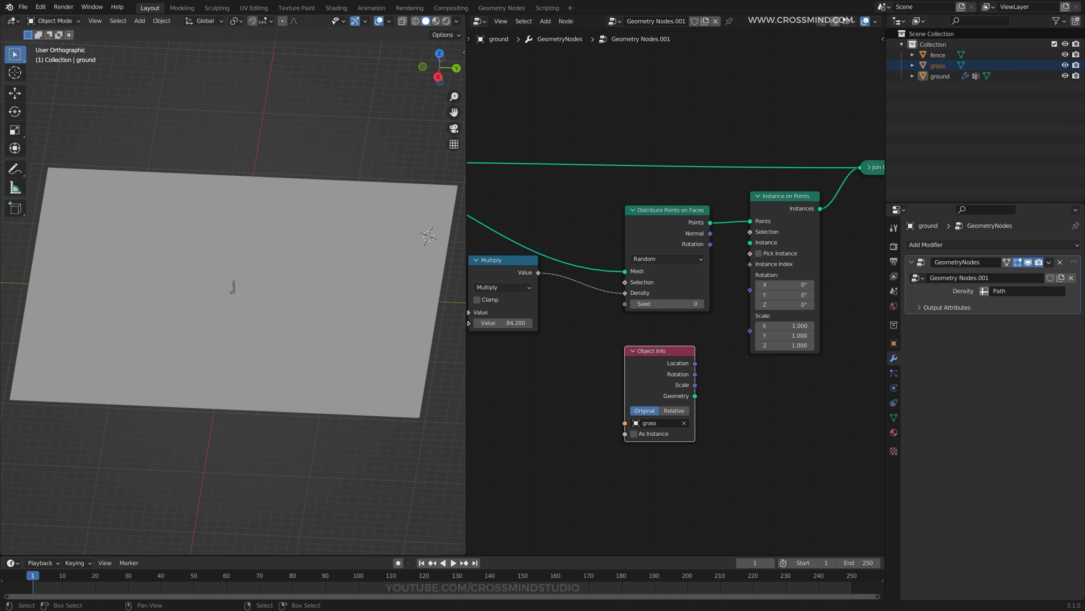
drag(750, 242, 750, 242)
Add a Random Value node below Instance on Points.
scroll(747, 411, up, 5)
key(shift+a)
click(746, 319)
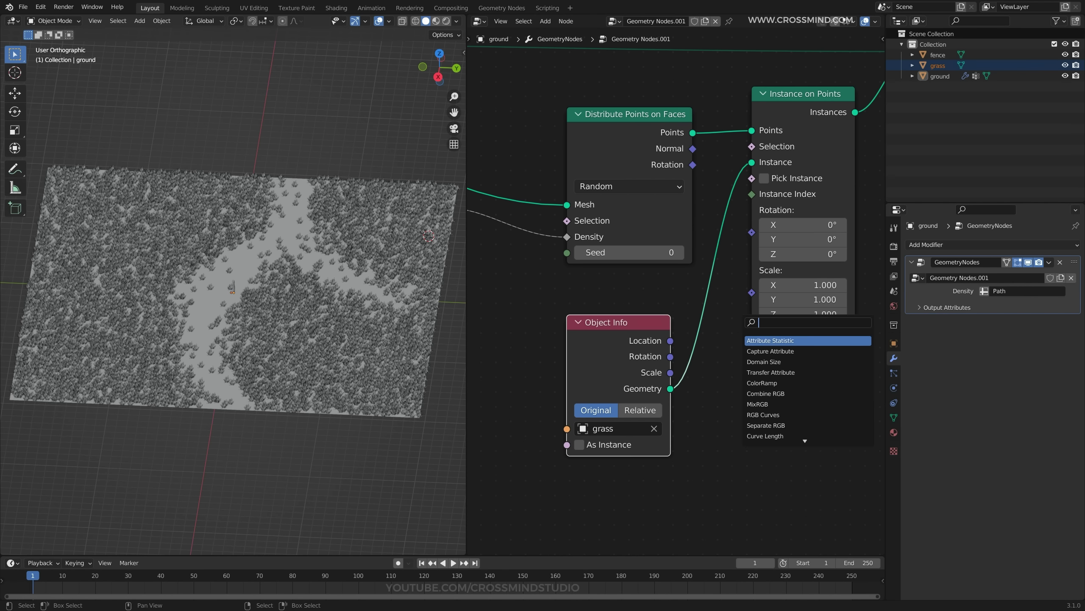
text(ra)
key(Down)
key(Down)
key(Down)
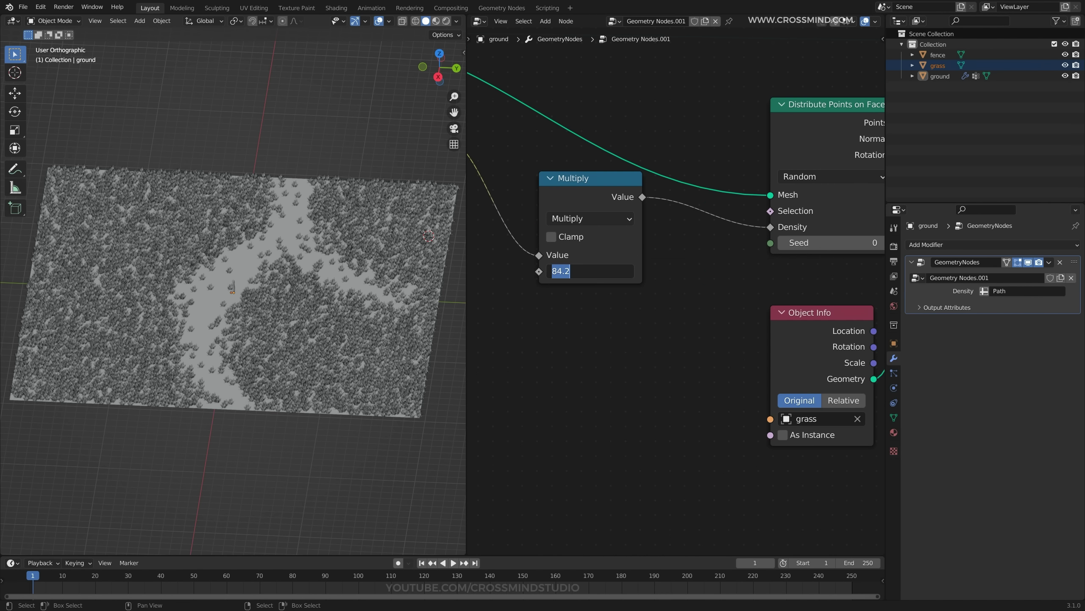
Set the Multiply node's value to 50.
text(50)
key(Return)
scroll(233, 293, up, 1)
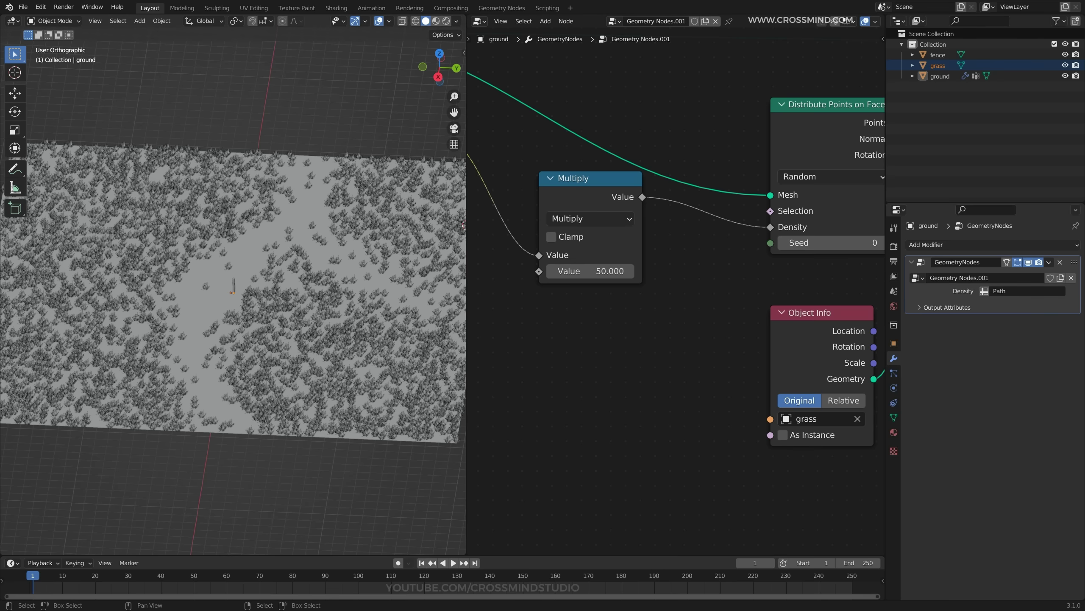
Connect Random Value to the Scale of Instance on Points and set its Min to 0.47.
scroll(675, 291, down, 5)
middle_drag(770, 299, 548, 330)
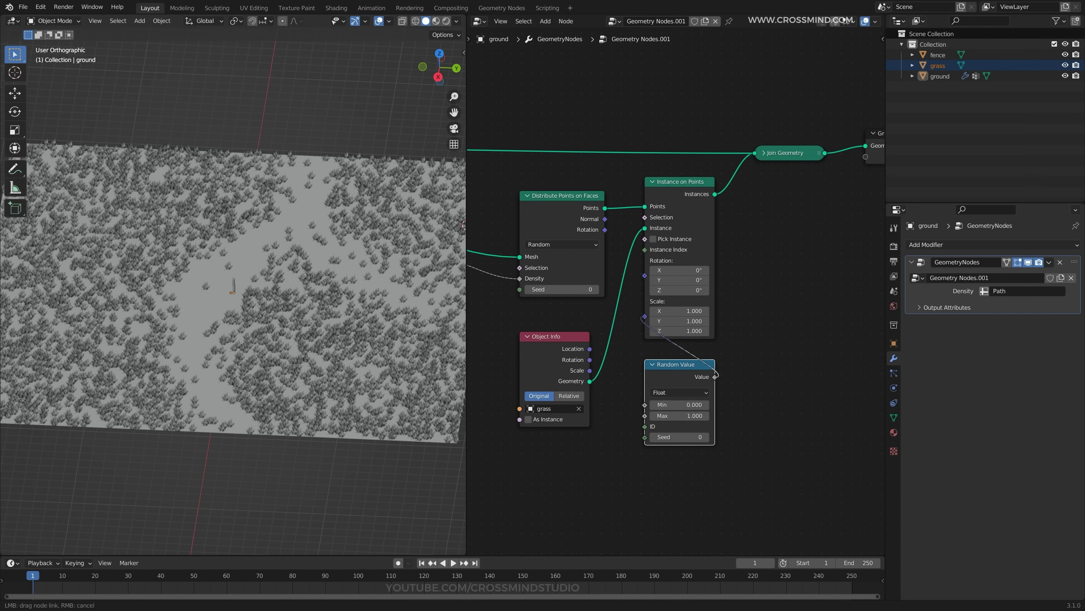
drag(644, 318, 644, 317)
middle_drag(675, 307, 688, 278)
scroll(688, 278, up, 3)
drag(691, 401, 716, 401)
Move Random Value down, cut its link to Scale, and connect the Multiply node's output to Scale instead.
scroll(775, 261, down, 7)
drag(726, 312, 725, 327)
ctrl+right_drag(706, 291, 735, 287)
drag(701, 277, 702, 277)
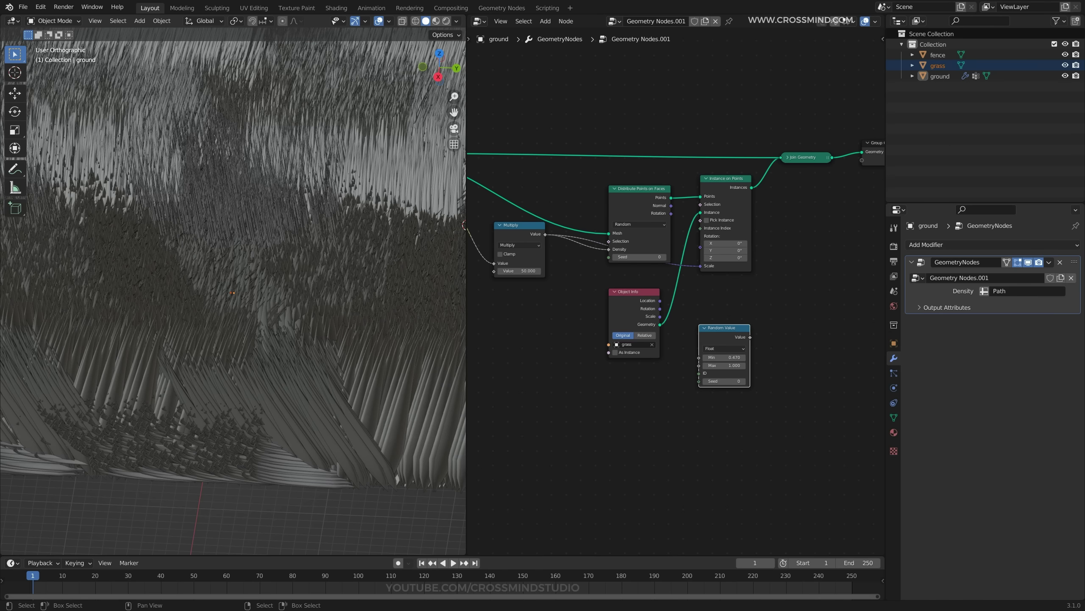
Insert a Map Range node between Multiply and the instance Scale, with Clamp disabled and To Max set to 0.05.
scroll(688, 280, down, 2)
middle_drag(688, 278, 711, 284)
key(shift+a)
click(712, 284)
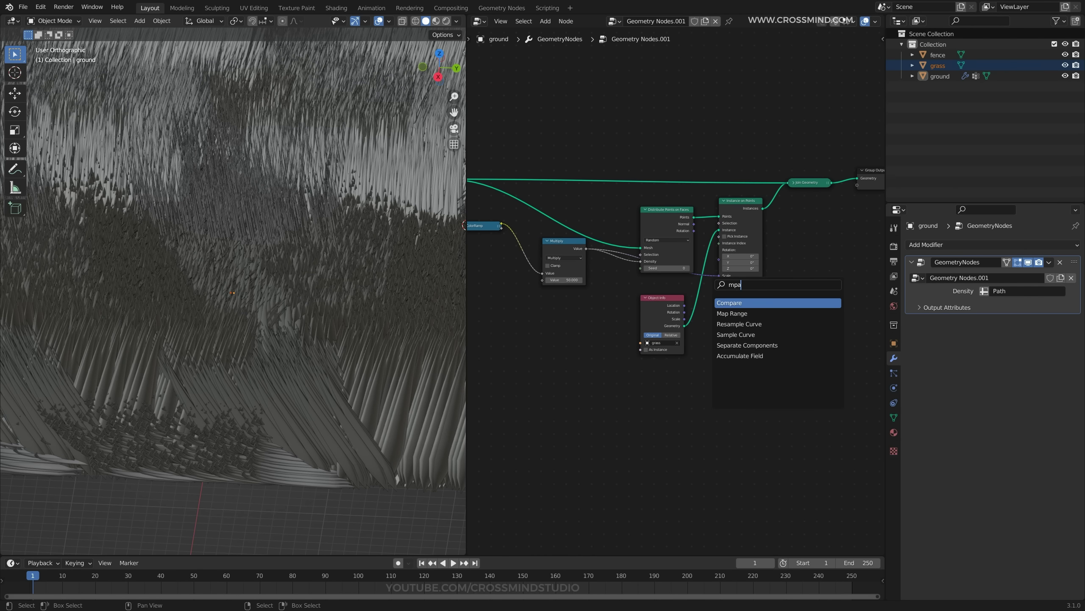
key(Return)
click(646, 270)
scroll(675, 294, up, 5)
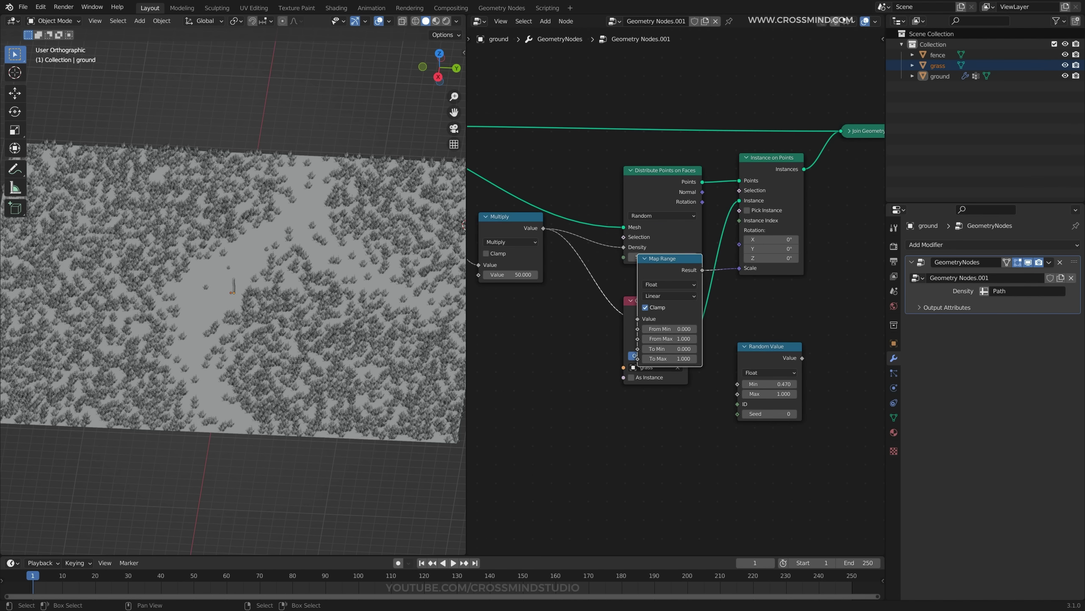
click(645, 308)
drag(670, 359, 645, 358)
Rearrange Map Range and Random Value and combine their outputs through a new Multiply node driving the instance Scale.
drag(767, 347, 725, 399)
drag(663, 259, 687, 323)
drag(744, 401, 714, 446)
ctrl+shift+right_drag(694, 397, 699, 490)
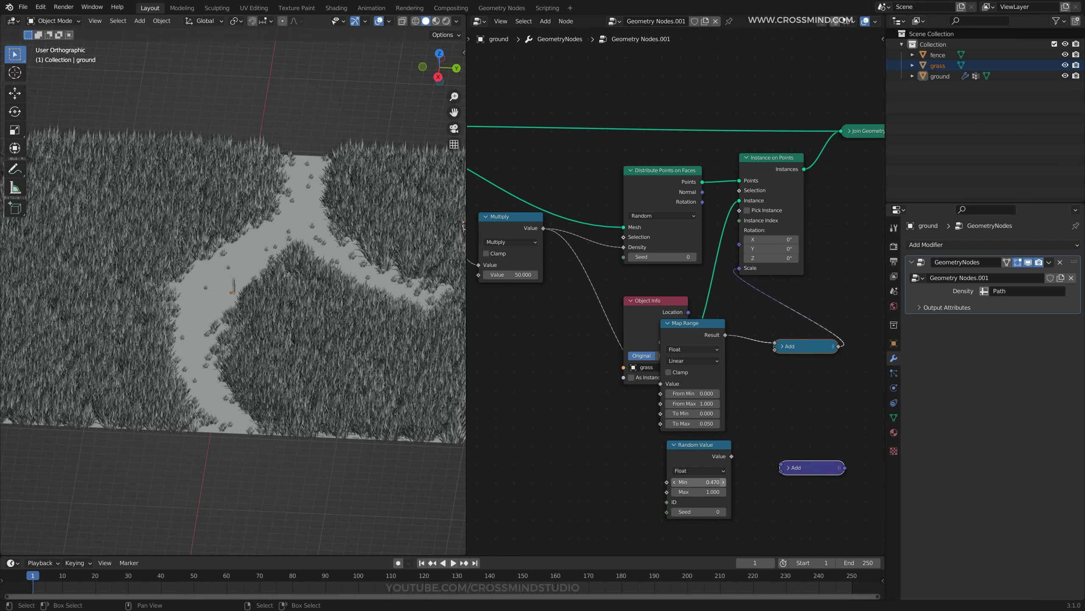
click(805, 371)
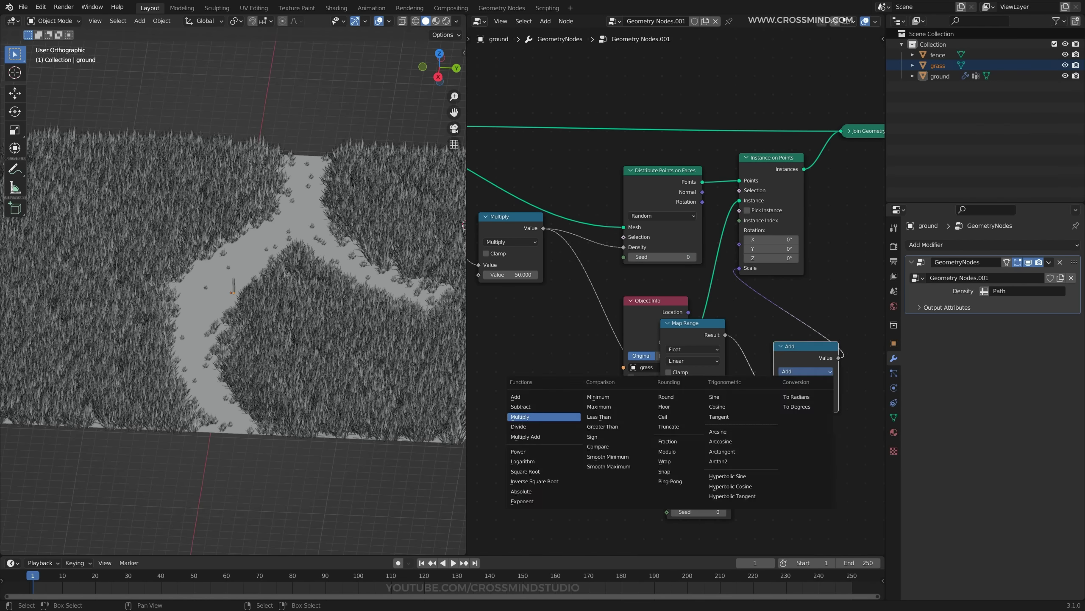
click(532, 416)
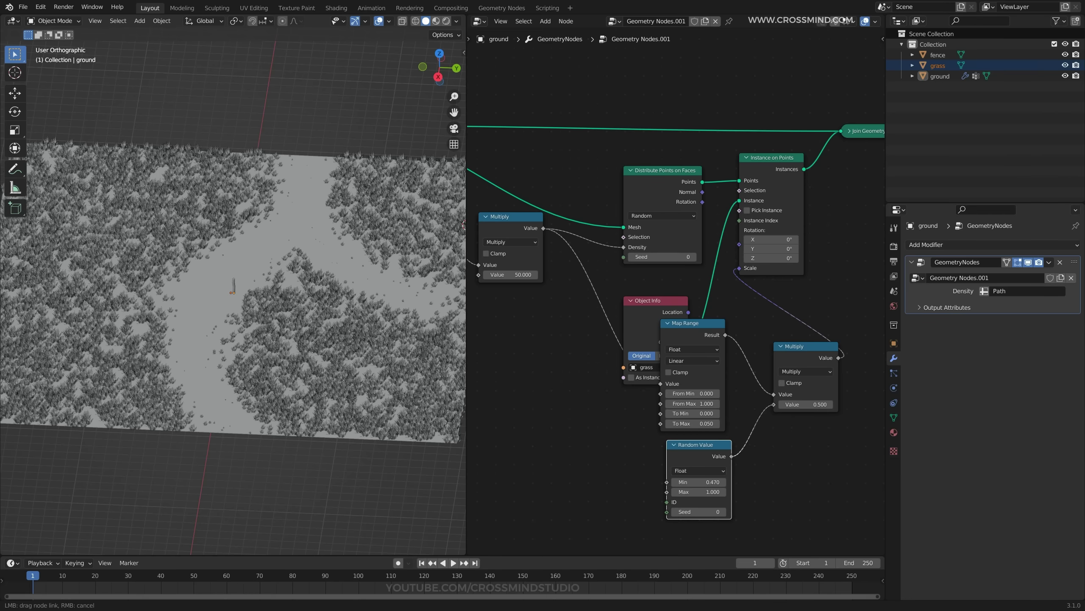
drag(772, 405, 774, 404)
Move the Object Info and Map Range nodes apart so they no longer overlap and save the file.
middle_drag(256, 299, 287, 298)
scroll(287, 298, up, 1)
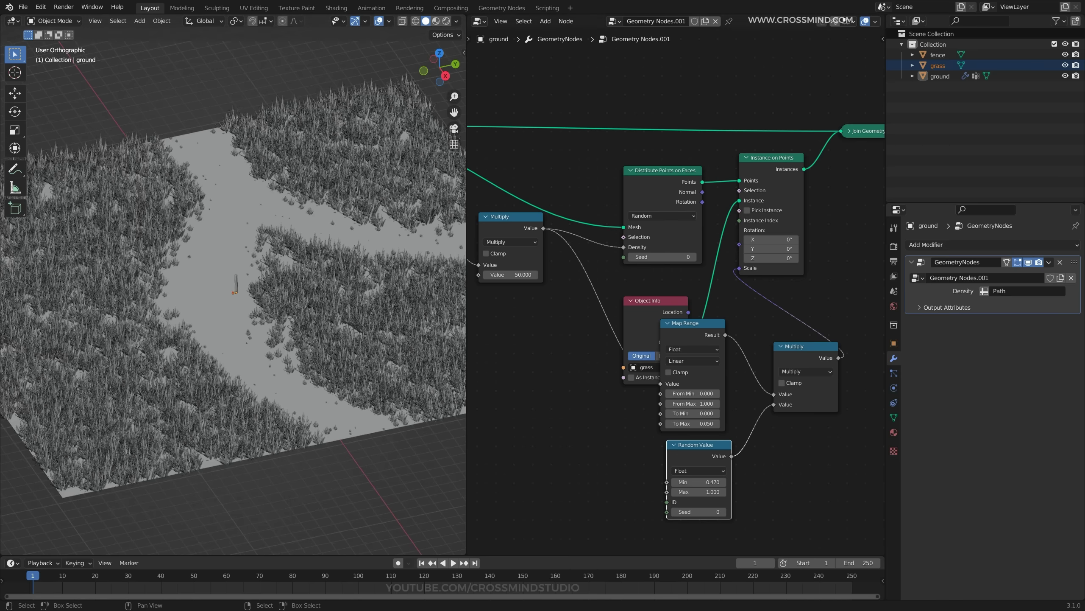
drag(654, 301, 611, 291)
drag(692, 324, 701, 332)
mouse_move(273, 300)
middle_down()
mouse_move(308, 299)
mouse_move(276, 284)
middle_up()
key(ctrl+s)
Add a Combine XYZ node beneath the Object Info node.
scroll(257, 300, up, 3)
scroll(676, 346, down, 2)
middle_drag(676, 346, 692, 298)
key(shift+a)
click(692, 298)
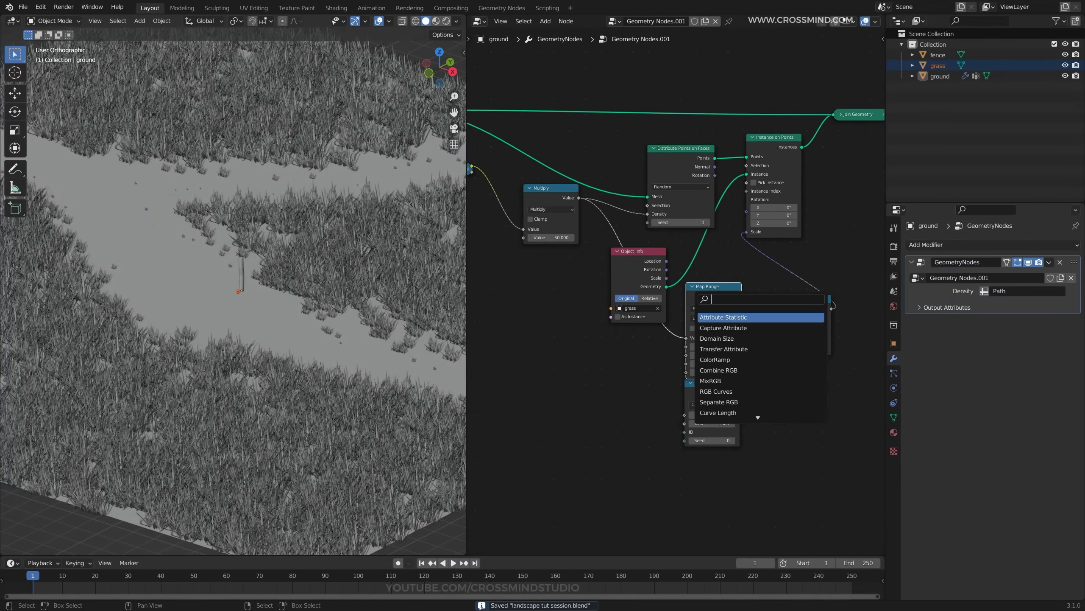
text(comb)
click(722, 327)
click(600, 372)
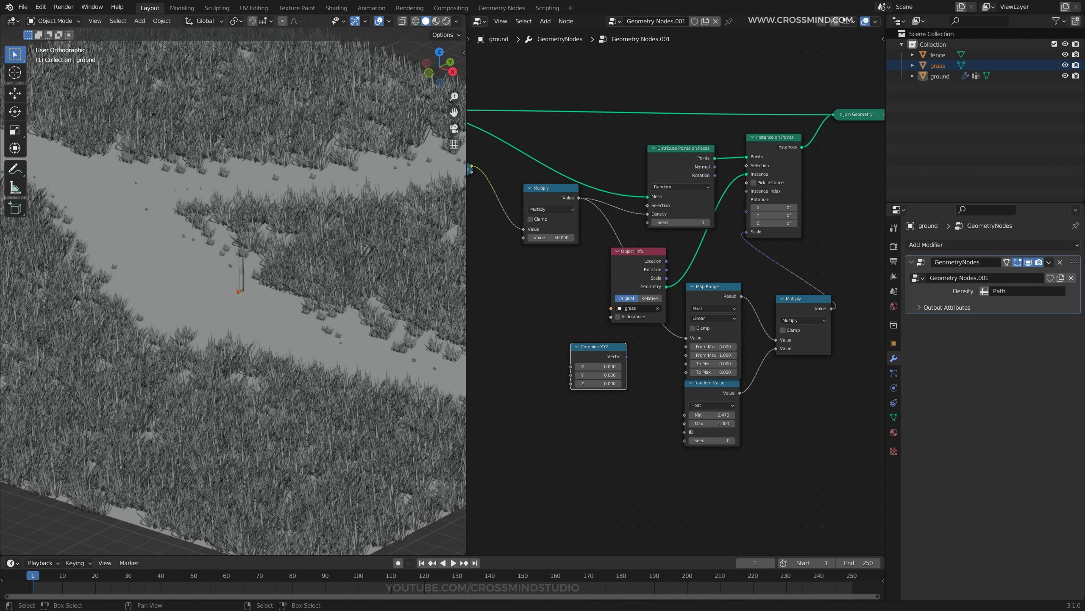
Collapse Map Range, Random Value and Object Info, and tidy their layout below Distribute Points on Faces.
drag(639, 252, 684, 226)
click(715, 287)
key(h)
click(712, 383)
drag(716, 287, 698, 364)
key(h)
click(680, 227)
key(h)
drag(683, 148, 685, 131)
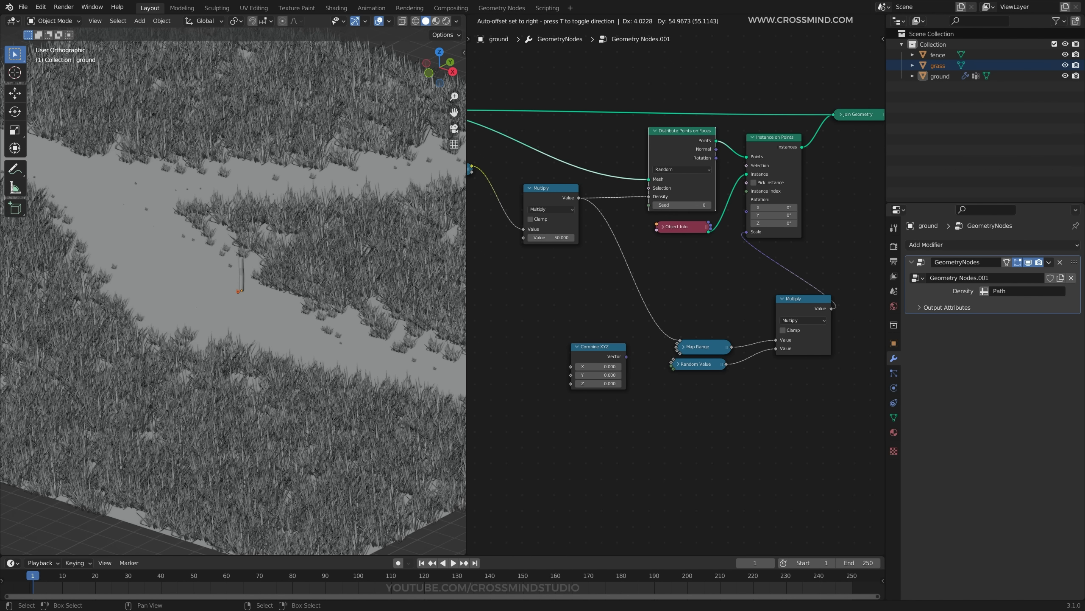
drag(680, 226, 677, 224)
Connect Combine XYZ to the Rotation of Instance on Points and drive its Z with a Random Value node, Max 28.3.
drag(599, 347, 674, 273)
key(Return)
drag(745, 213, 746, 211)
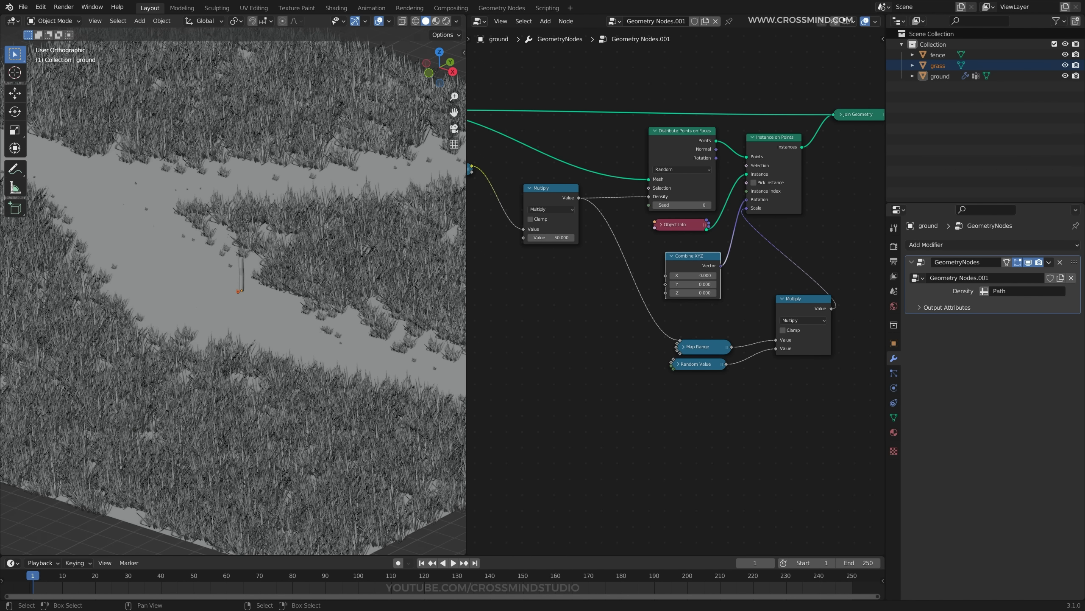
drag(693, 259, 674, 254)
key(shift+a)
text(ra)
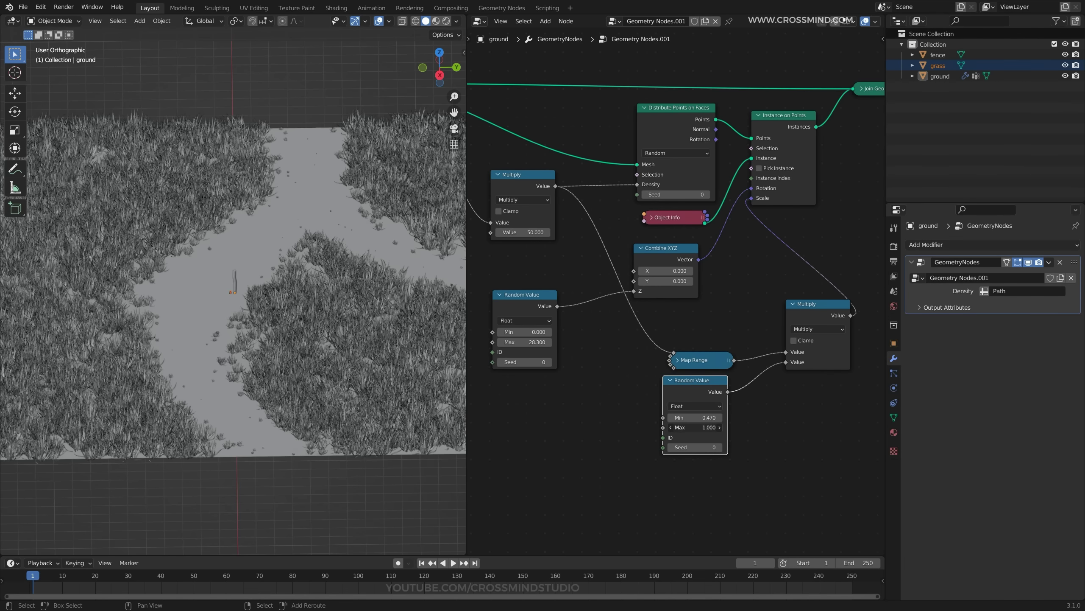
Set the Max of the Random Value node driving the grass scale to 0.61 and save the file.
drag(695, 427, 715, 427)
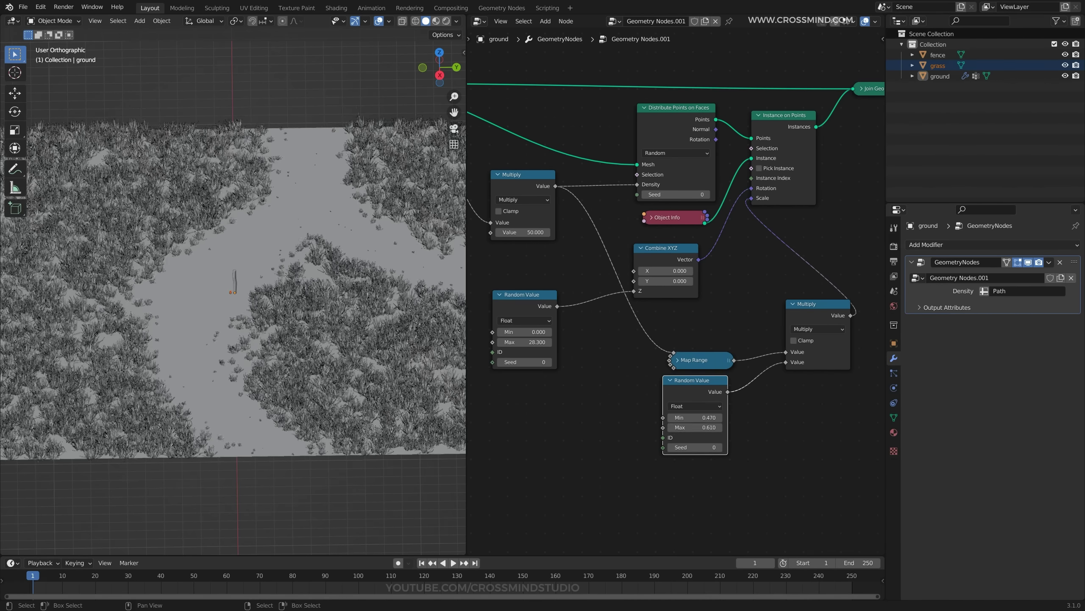
middle_drag(302, 345, 323, 346)
key(ctrl+s)
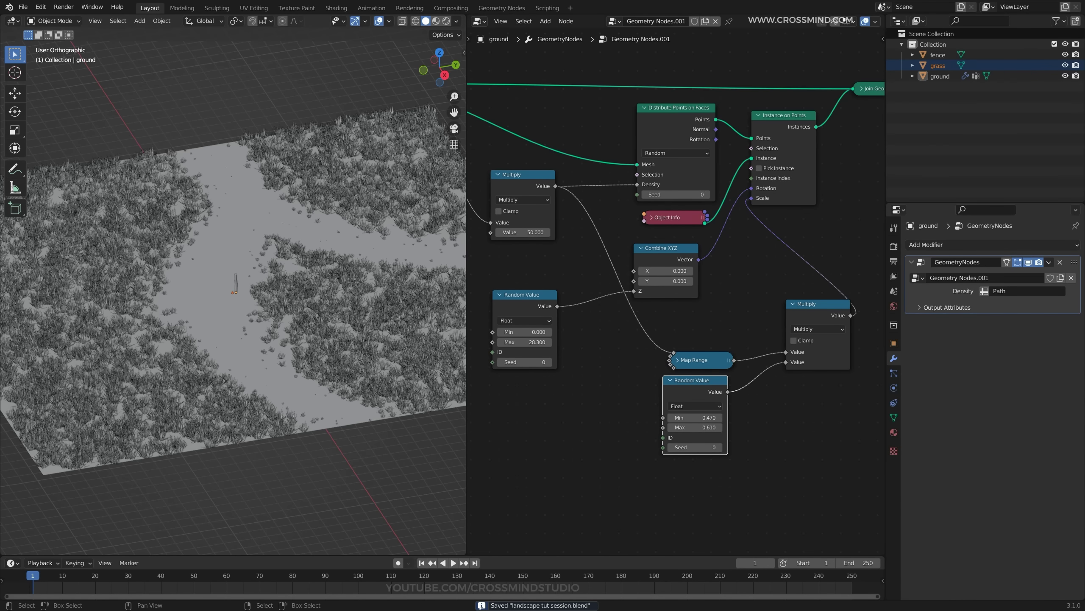
Examine the ground's Path attribute values in the Spreadsheet and return to the geometry node editor.
click(479, 22)
click(804, 96)
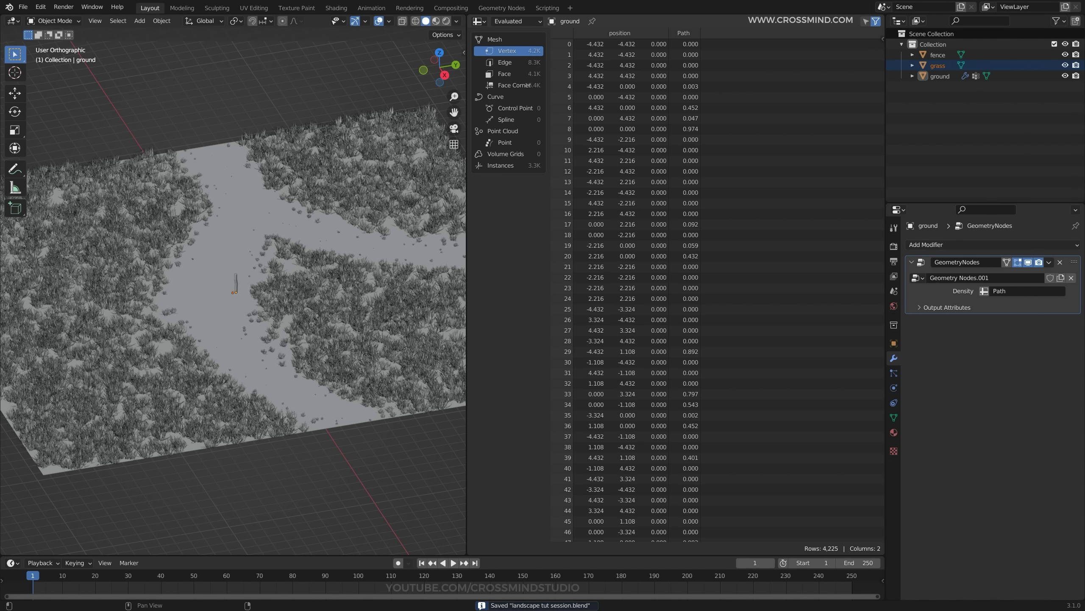
mouse_move(274, 299)
middle_down()
mouse_move(236, 300)
mouse_move(280, 317)
middle_up()
scroll(236, 300, down, 2)
click(480, 21)
click(508, 96)
Add a Bezier curve at the world origin and scale it up over the ground in wireframe view.
key(shift+a)
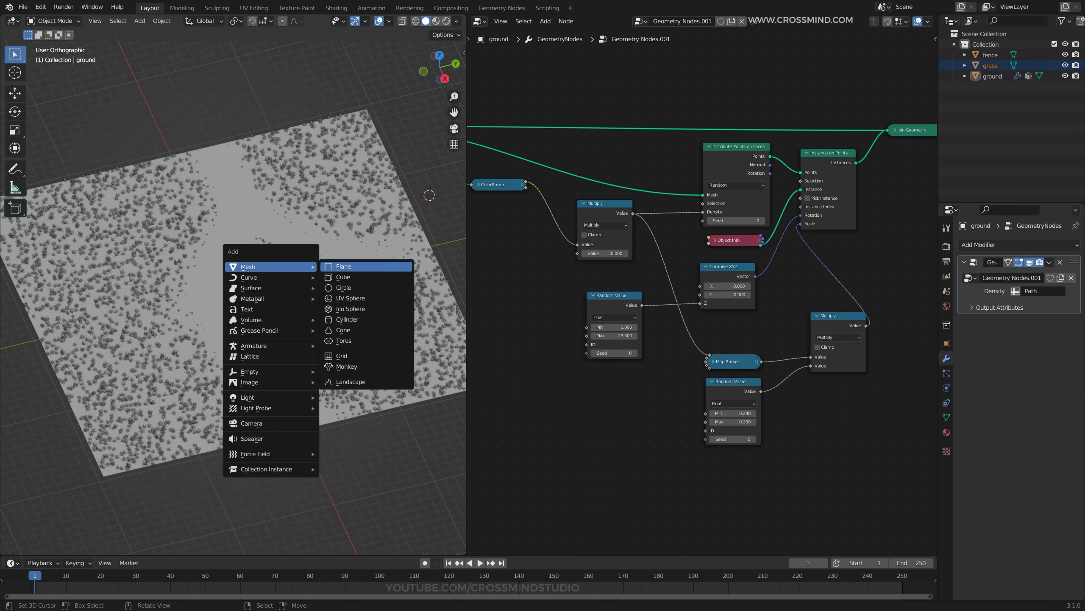
mouse_move(269, 277)
click(344, 276)
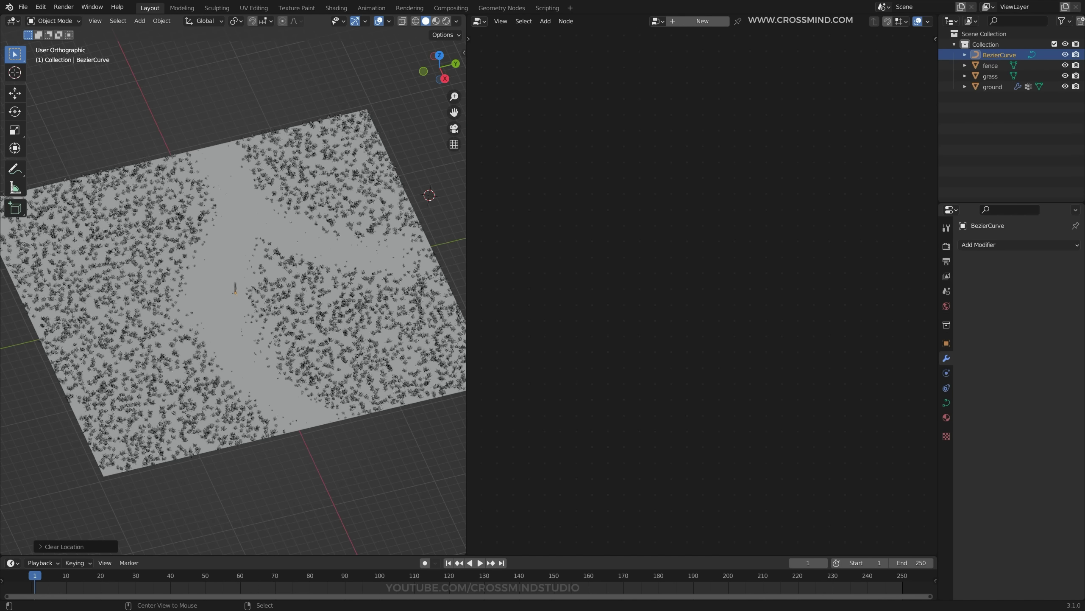
key(shift+z)
scroll(233, 292, up, 2)
key(s)
click(344, 277)
scroll(233, 292, down, 3)
Rotate the Bezier curve about the Z axis so that it runs across the path, and check it in solid view.
key(r)
key(z)
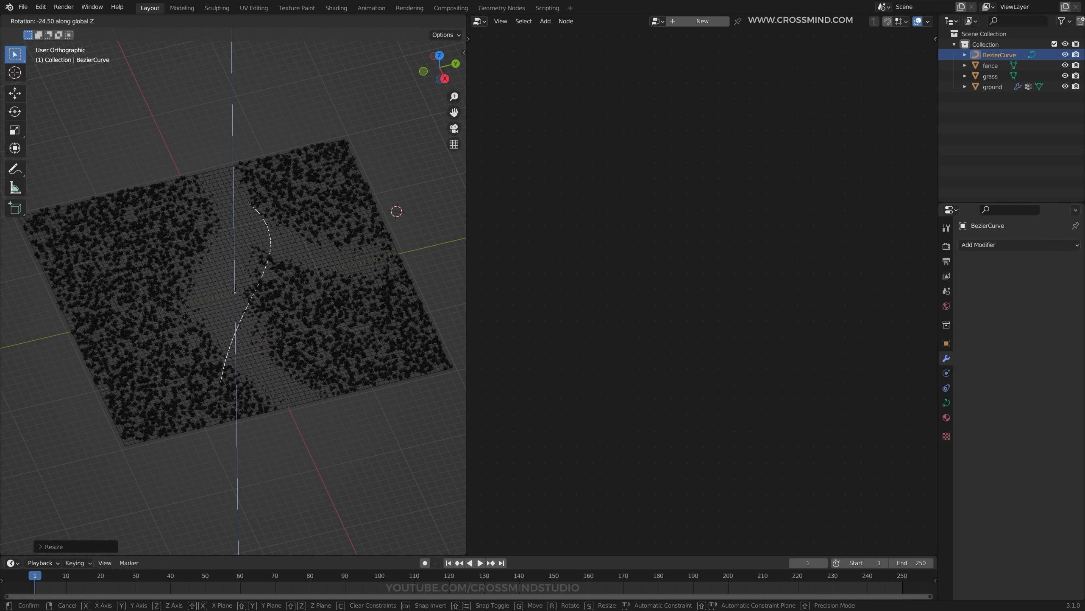
click(396, 211)
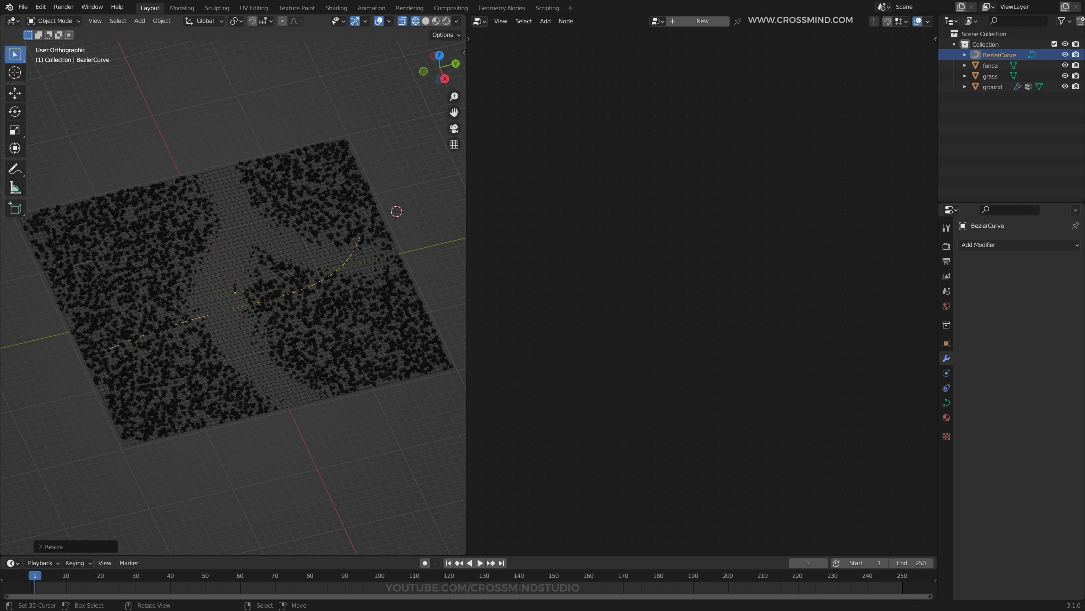
mouse_move(395, 211)
middle_down()
mouse_move(300, 249)
mouse_move(362, 277)
middle_up()
key(z)
click(335, 250)
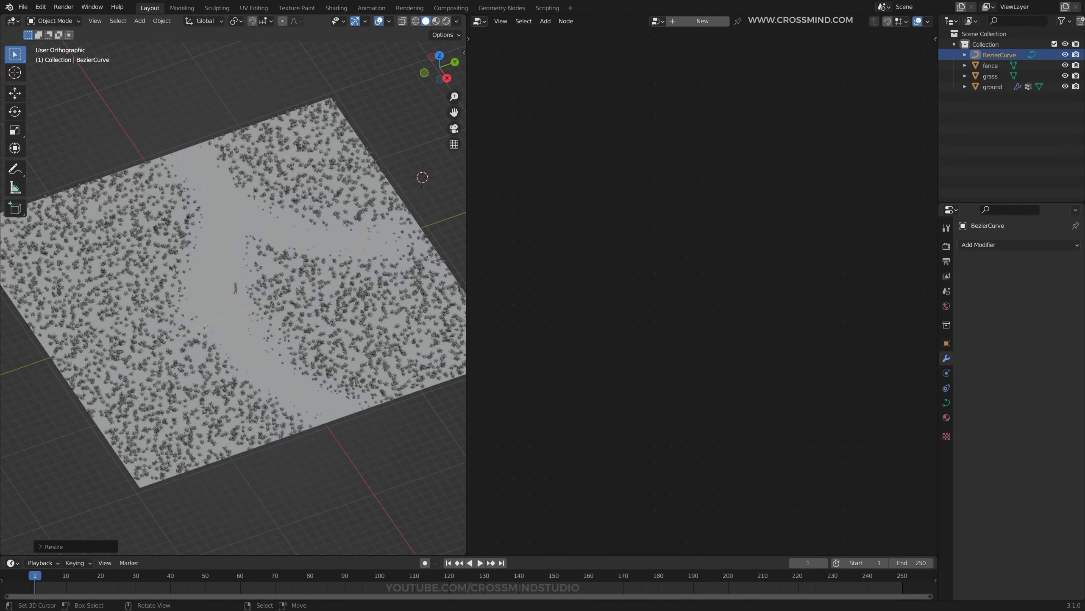
Adjust the Bezier curve's rotation in the top wireframe view so it runs roughly along the Y axis.
key(KP_7)
key(shift+z)
key(r)
click(351, 222)
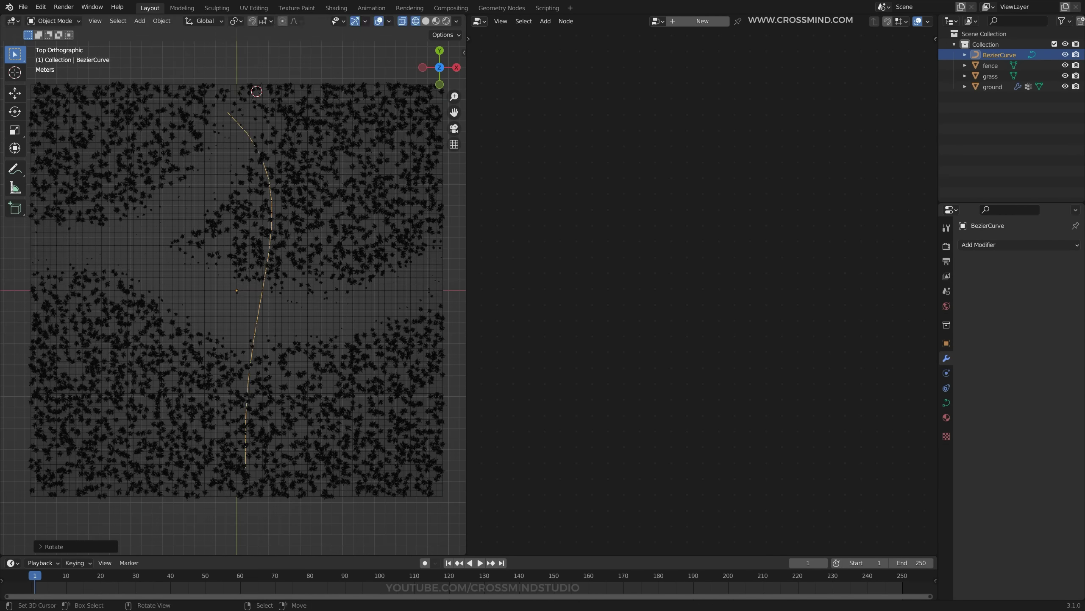
Scale up the curve and add the fences curve guide to the ground's node tree as an Object Info node set to Relative.
key(s)
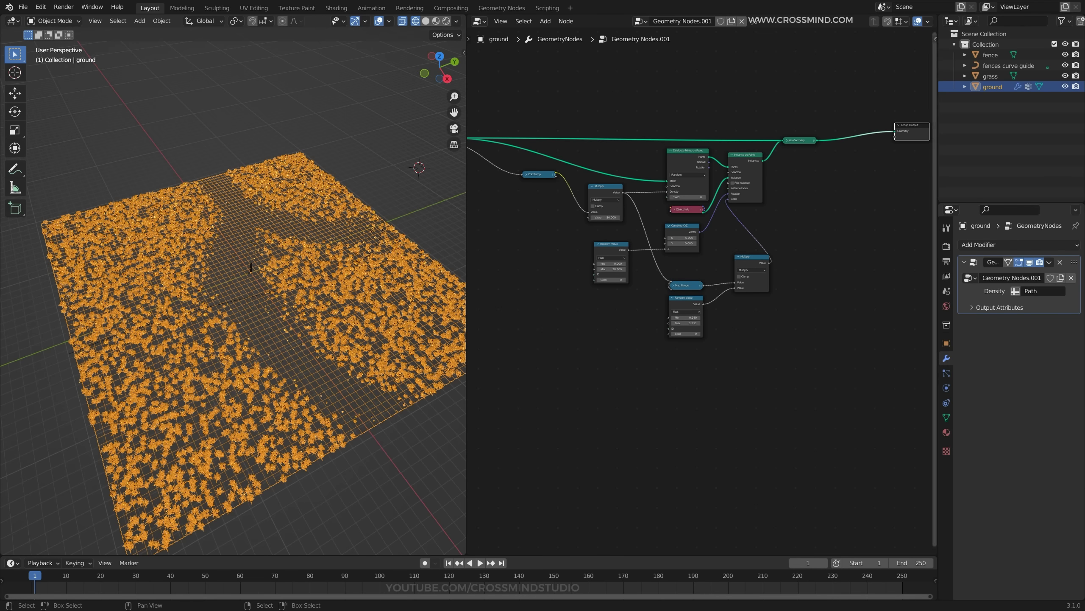
drag(1009, 65, 797, 198)
drag(528, 428, 528, 430)
scroll(528, 430, up, 4)
middle_drag(528, 430, 548, 363)
scroll(555, 359, down, 1)
drag(575, 365, 584, 339)
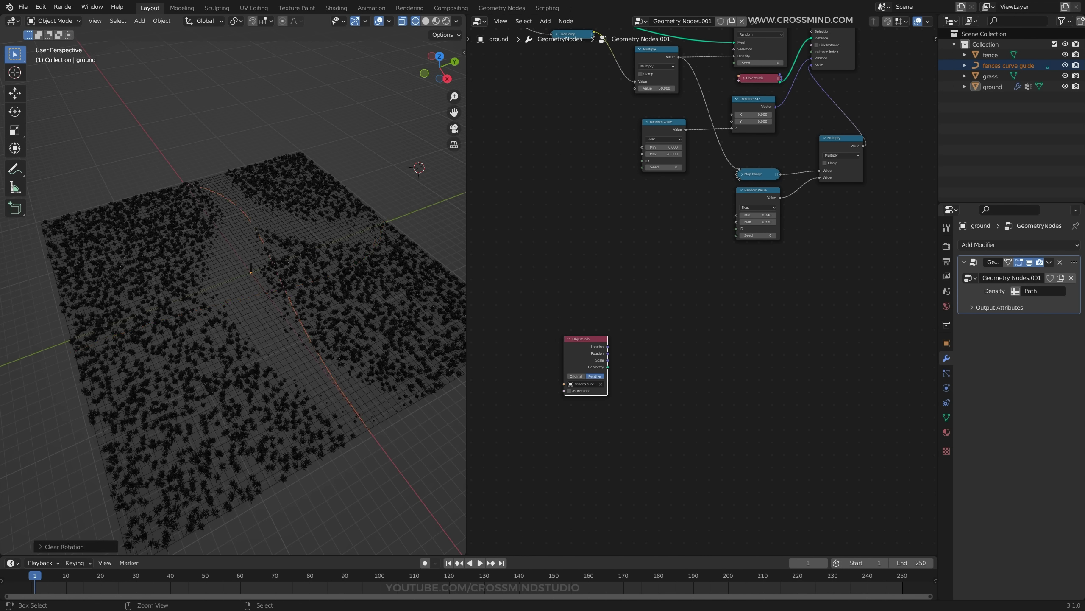
scroll(233, 295, up, 1)
scroll(698, 295, up, 1)
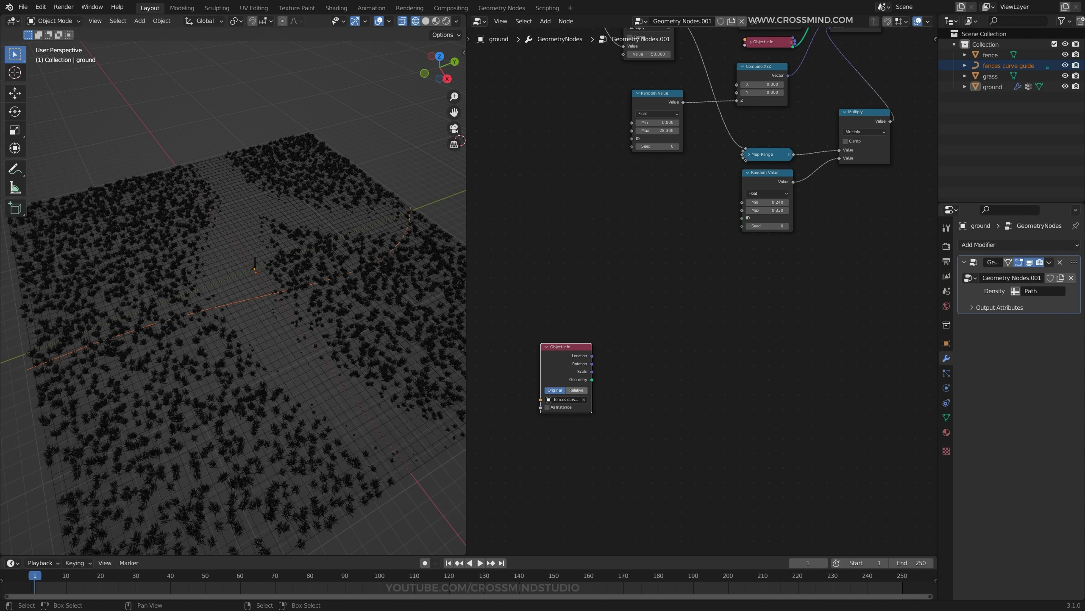
drag(559, 385, 577, 418)
Try to select the grass scattering nodes and join them in a frame, and undo the framing.
scroll(578, 418, down, 3)
right_click(770, 233)
key(Escape)
key(c)
scroll(792, 215, down, 6)
scroll(791, 218, up, 1)
scroll(790, 218, up, 3)
mouse_move(789, 209)
mouse_down()
mouse_move(656, 204)
mouse_move(727, 179)
mouse_move(603, 179)
mouse_up()
right_click(604, 178)
key(ctrl+j)
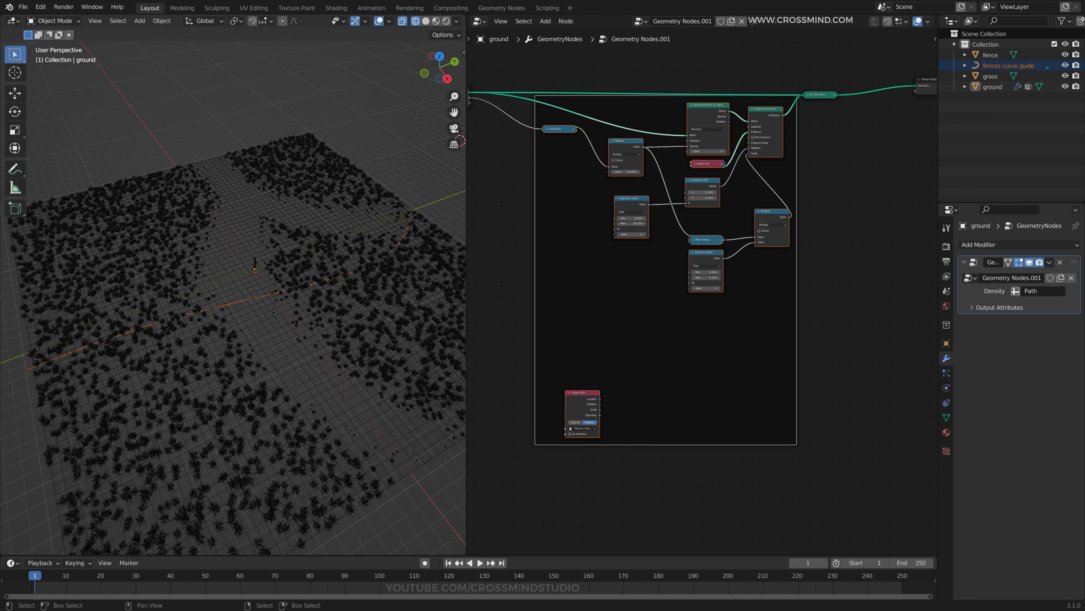
key(ctrl+z)
key(ctrl+z)
Join only the grass scattering nodes in a frame and tighten their layout in the maximised node editor.
key(c)
drag(765, 231, 616, 170)
right_click(616, 170)
key(ctrl+j)
key(ctrl+space)
scroll(616, 214, up, 2)
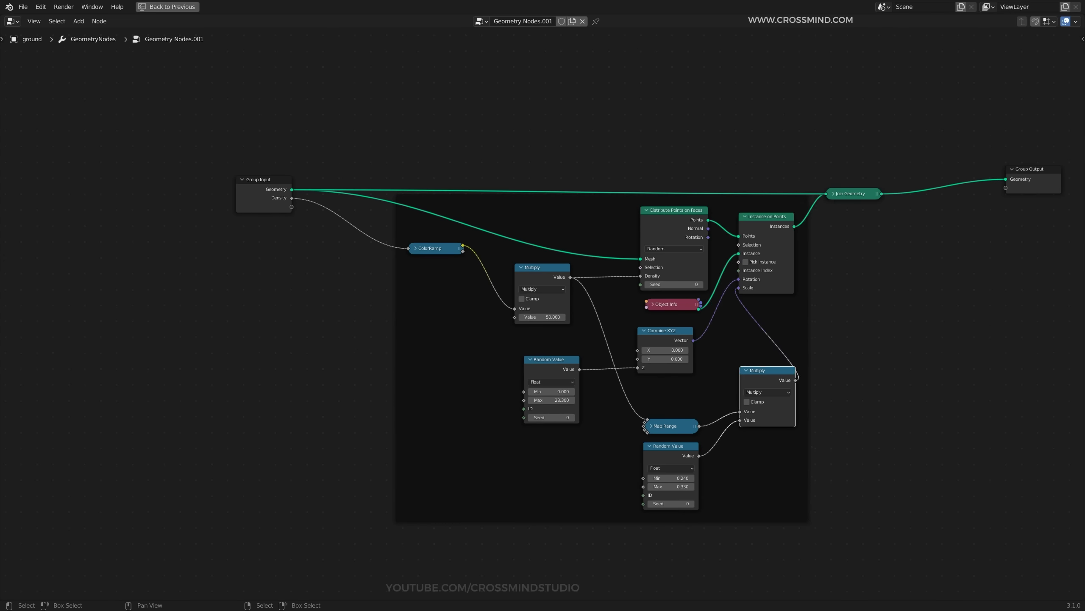
drag(767, 218, 816, 250)
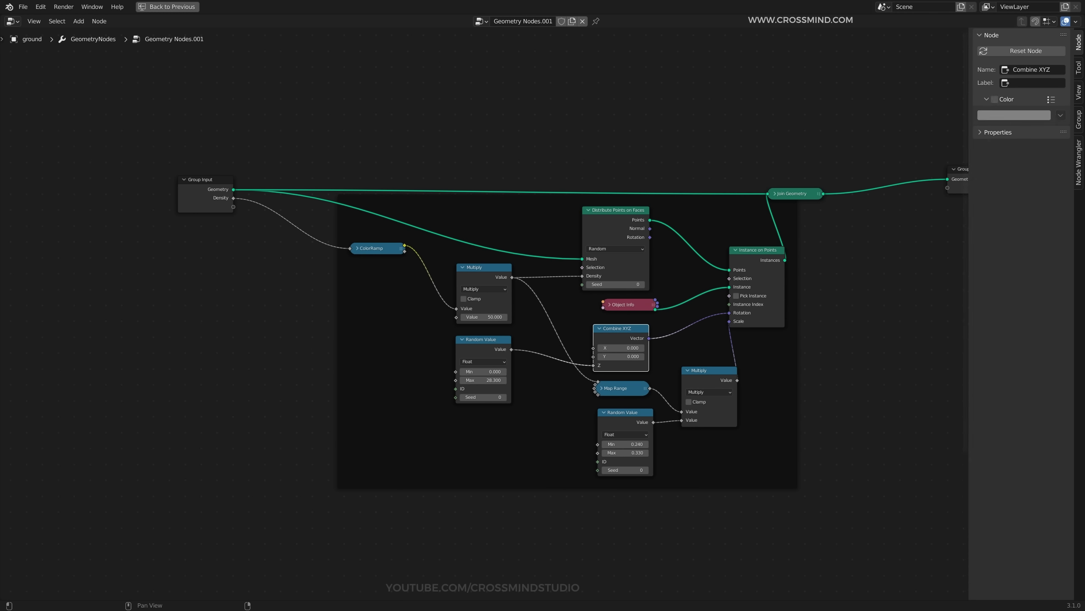
Label the frame grass, give it a custom green colour, and restore the split editor layout.
click(983, 102)
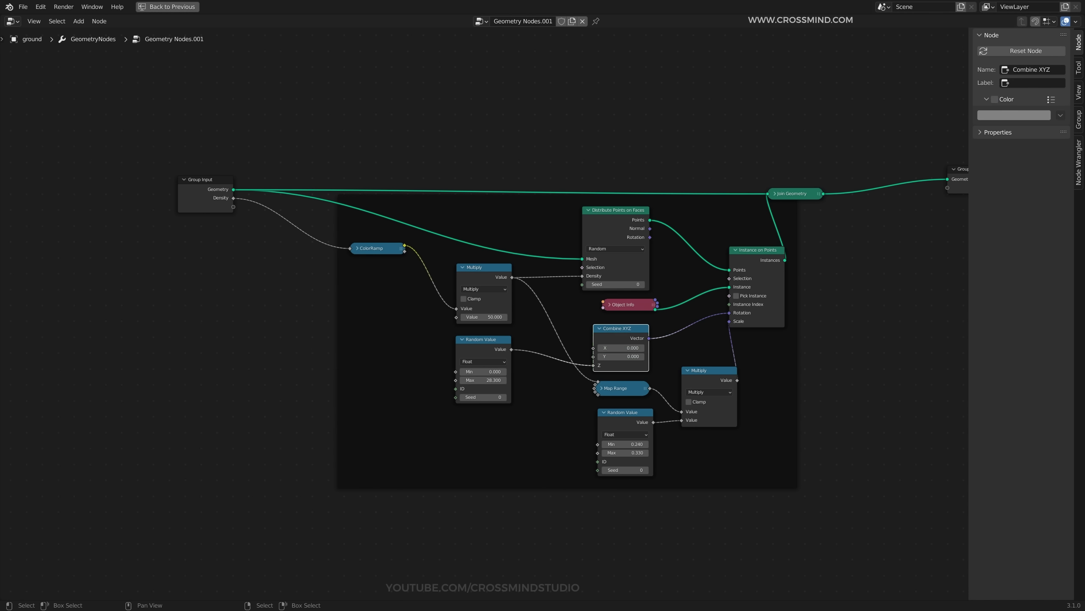
click(983, 99)
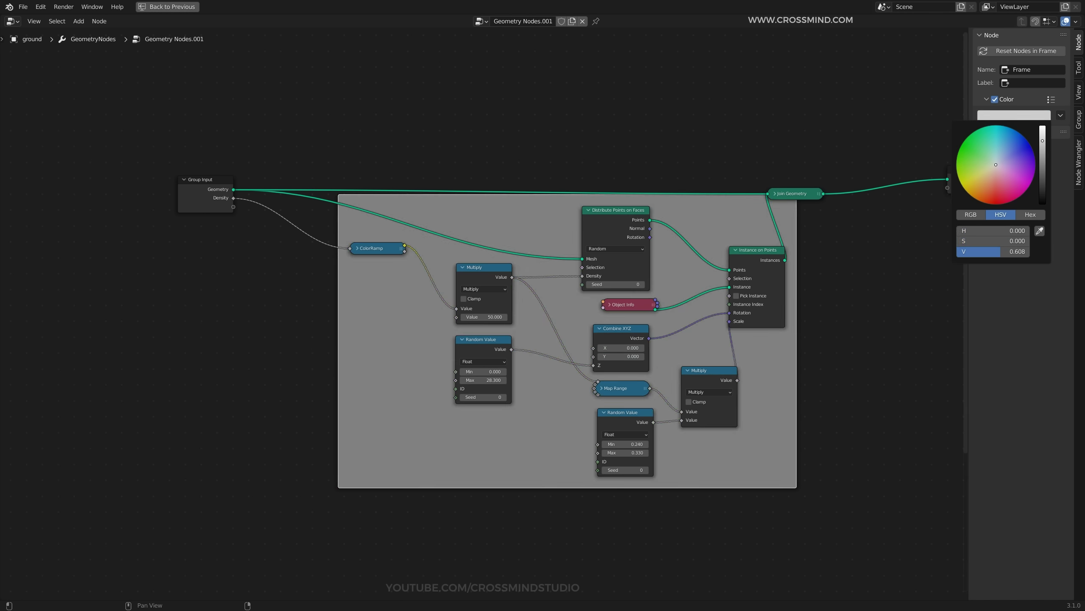
key(Return)
key(ctrl+space)
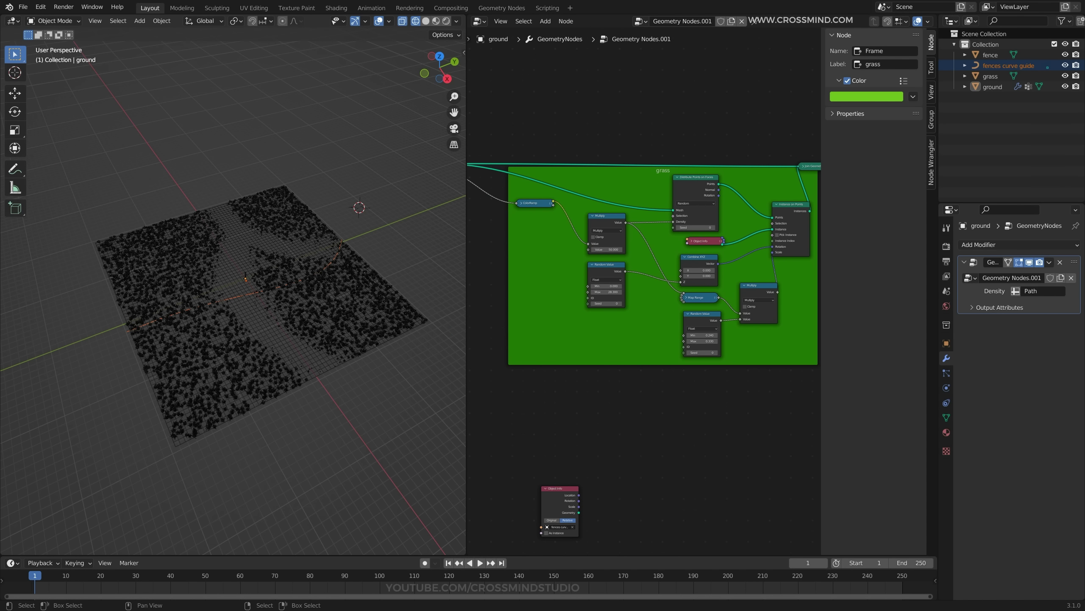
Rearrange the ColorRamp, Multiply and Random Value nodes more compactly inside the grass frame and hide the node sidebar.
drag(534, 203, 609, 223)
drag(606, 265, 648, 270)
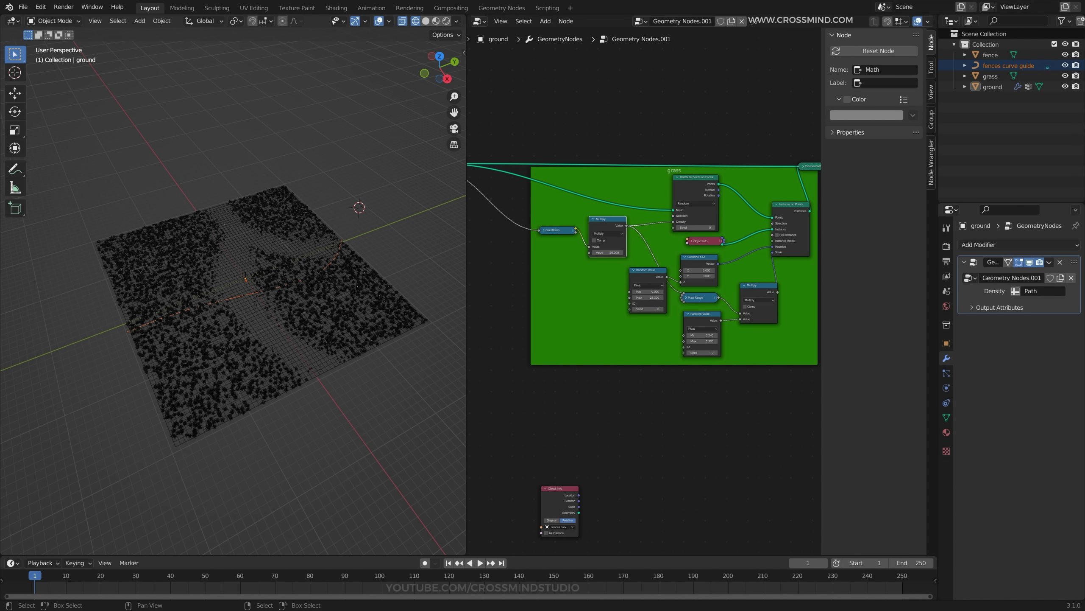
drag(608, 223, 647, 223)
middle_drag(667, 295, 651, 291)
scroll(652, 291, down, 3)
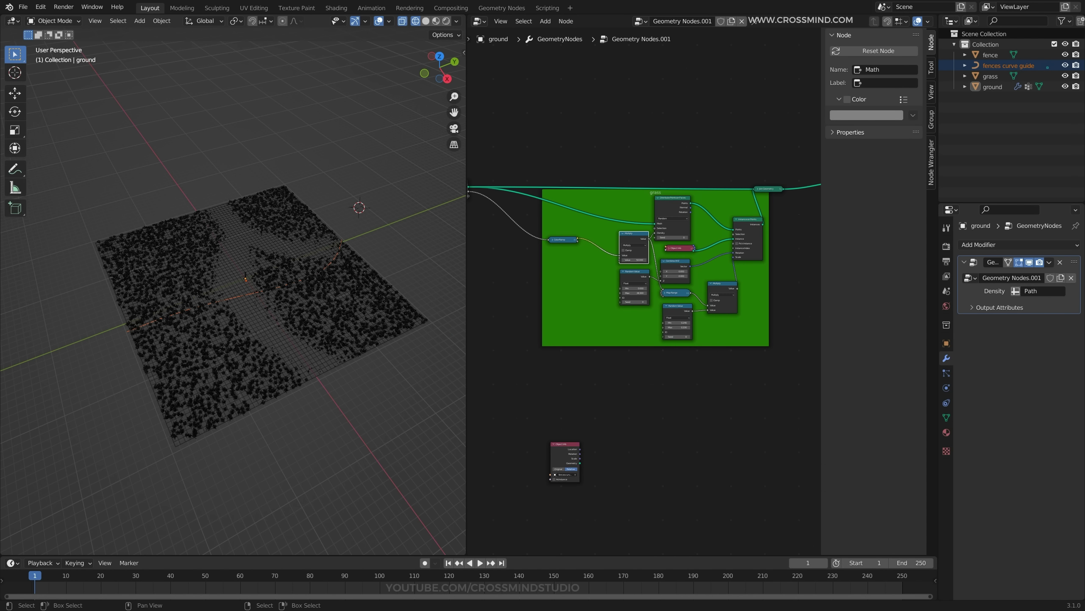
key(n)
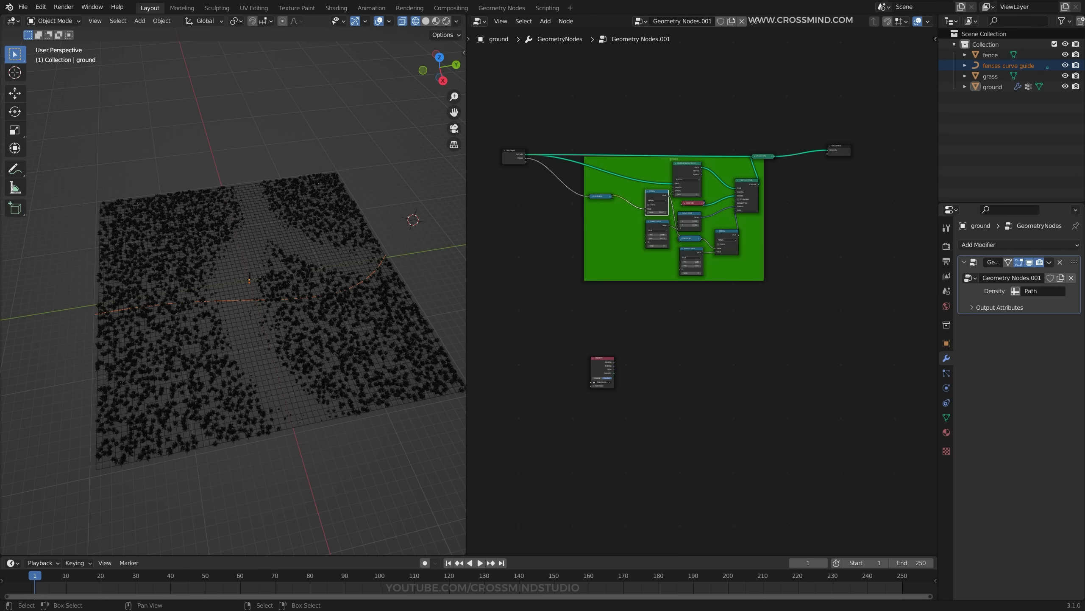
Move the curve guide's Object Info node closer beneath the grass frame.
drag(598, 370, 605, 352)
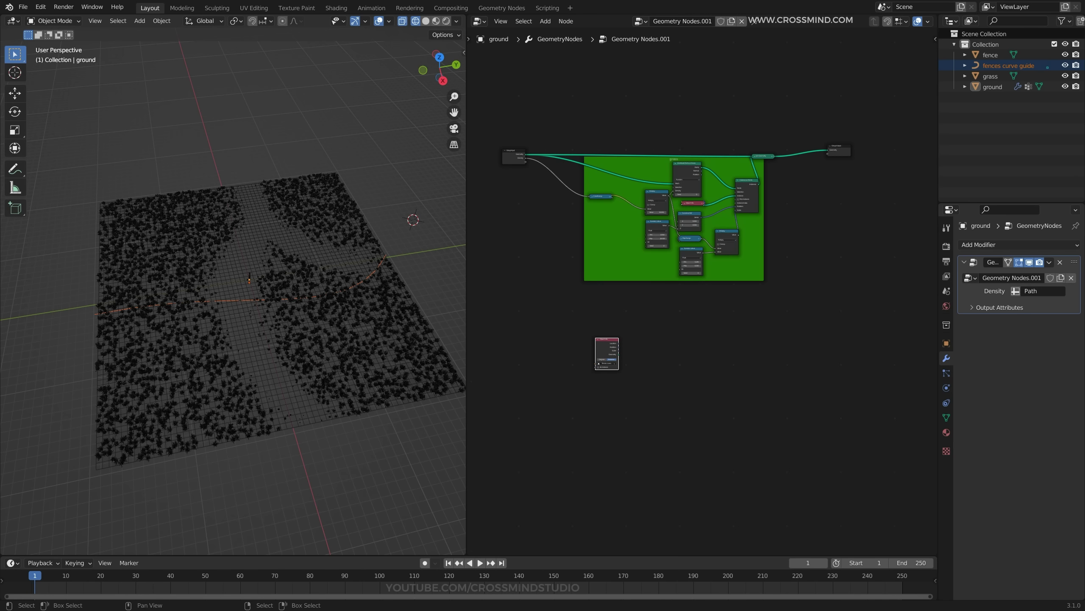
scroll(666, 363, up, 3)
drag(554, 298, 554, 305)
scroll(705, 291, down, 3)
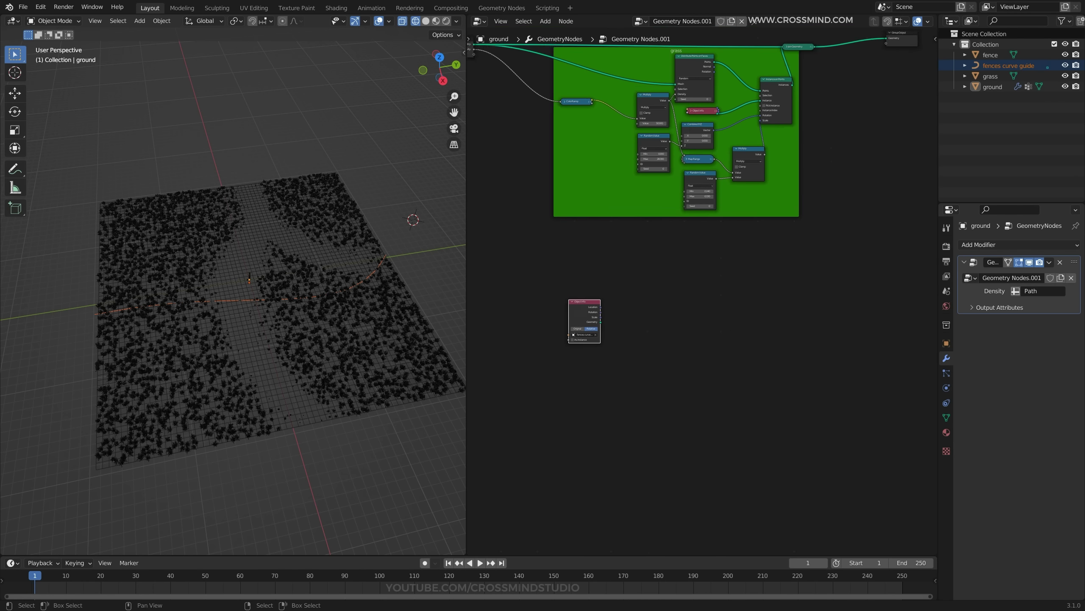
Shift the Group Output aside and insert a second Join Geometry node just before it.
middle_drag(705, 265, 635, 318)
drag(833, 87, 878, 98)
key(shift+a)
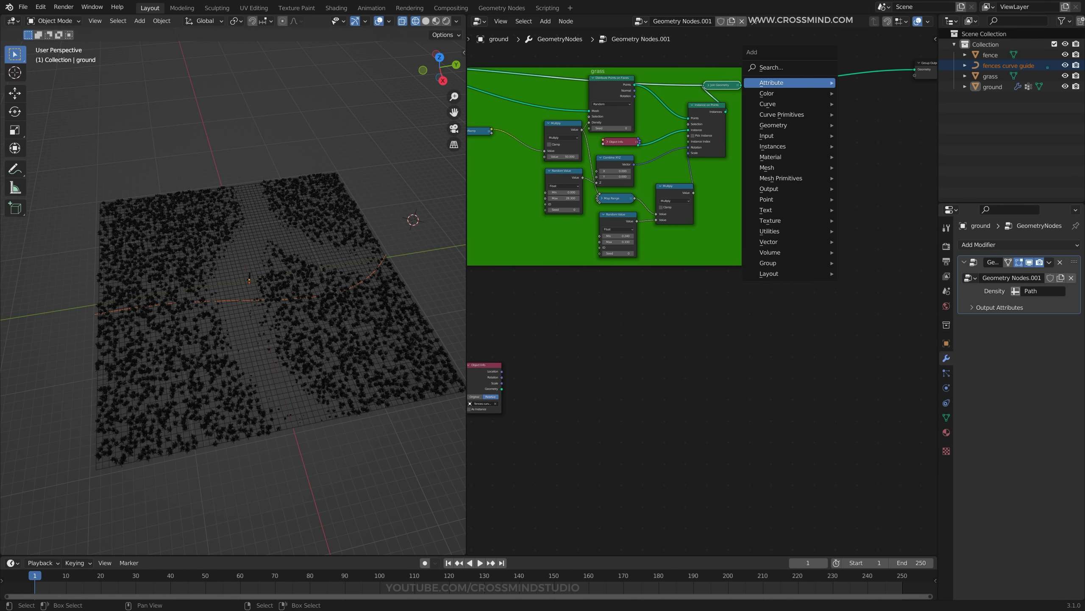
click(794, 68)
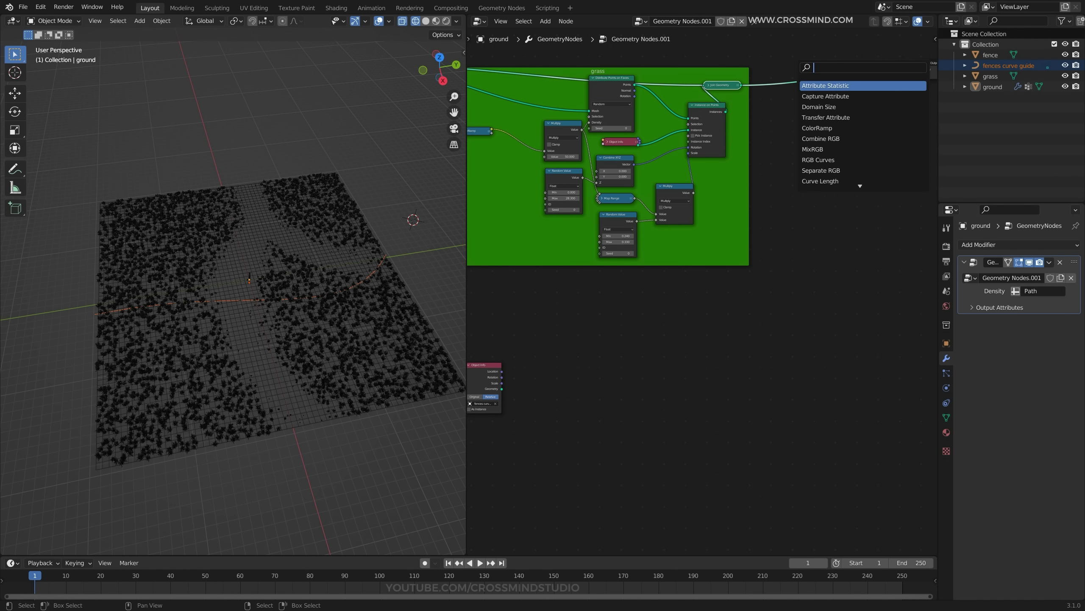
key(Down)
key(Return)
click(855, 67)
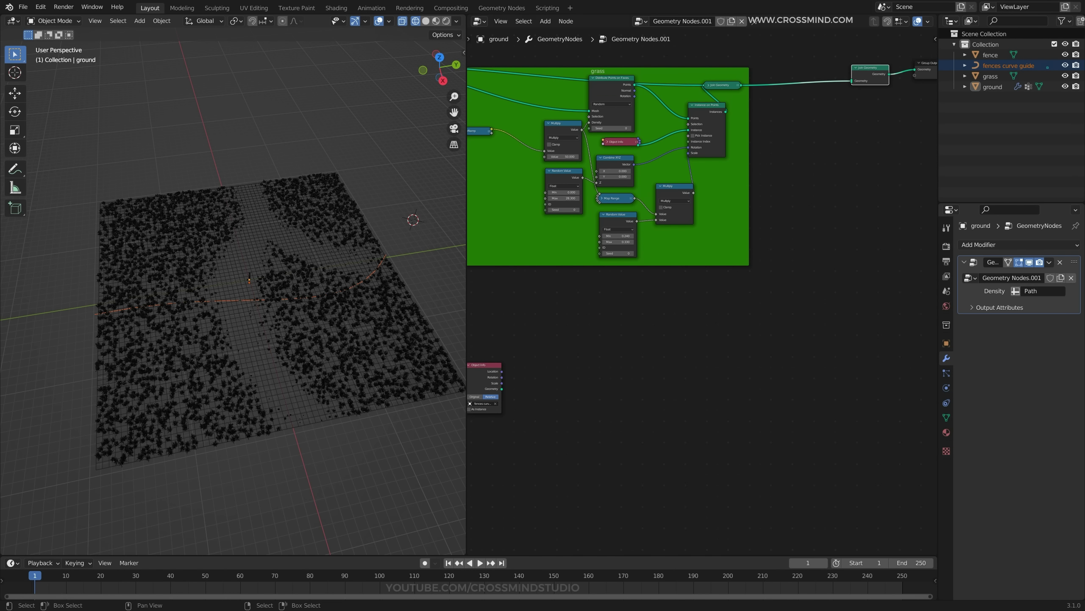
Link the curve guide's Geometry to the new Join Geometry node, routing the link through a reroute below it.
drag(870, 149, 850, 123)
scroll(853, 86, down, 3)
shift+right_drag(626, 301, 668, 325)
key(g)
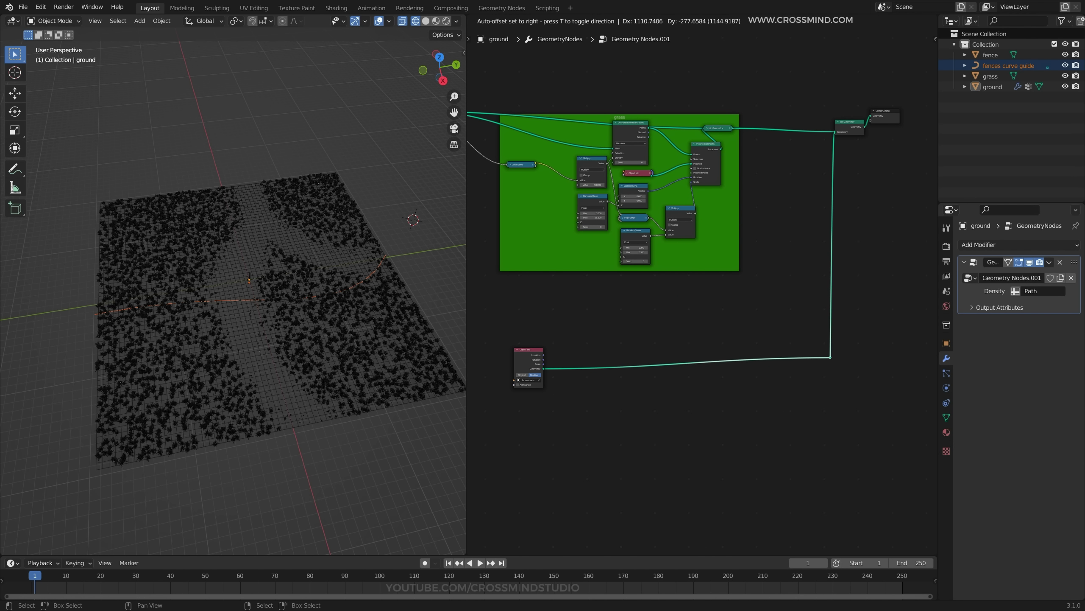
click(854, 374)
Add the fence object to the node tree as an Object Info node below the curve guide's node.
scroll(508, 451, up, 2)
scroll(560, 376, up, 1)
middle_drag(559, 376, 583, 398)
scroll(577, 353, up, 2)
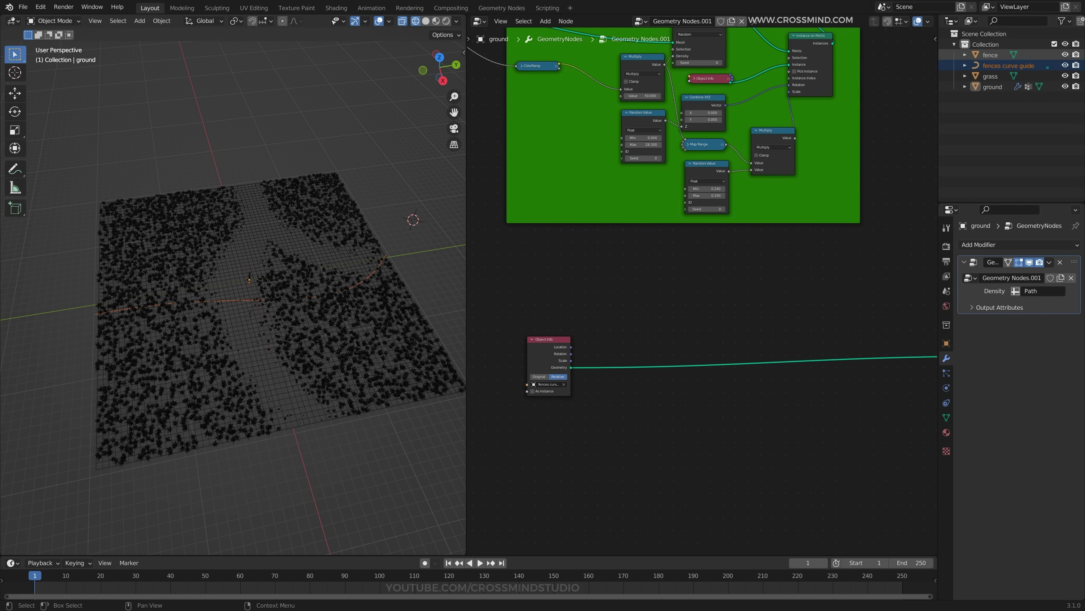
drag(990, 55, 537, 385)
drag(533, 432, 533, 431)
Insert a Curve to Points node on the link coming from the curve guide's Object Info node.
middle_drag(623, 407, 623, 338)
key(shift+a)
click(625, 337)
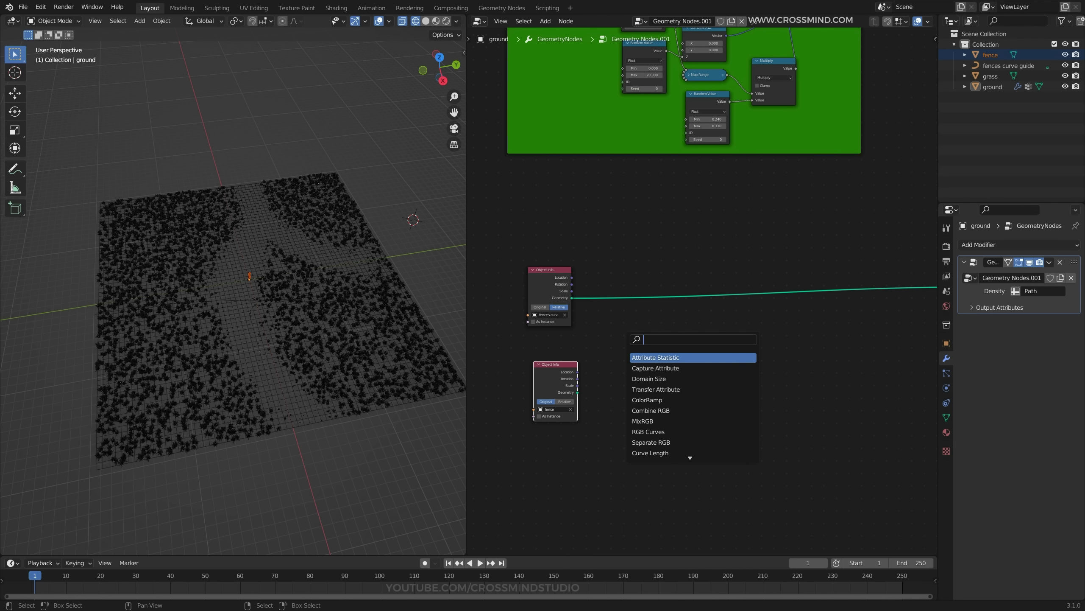
text(curve to pion)
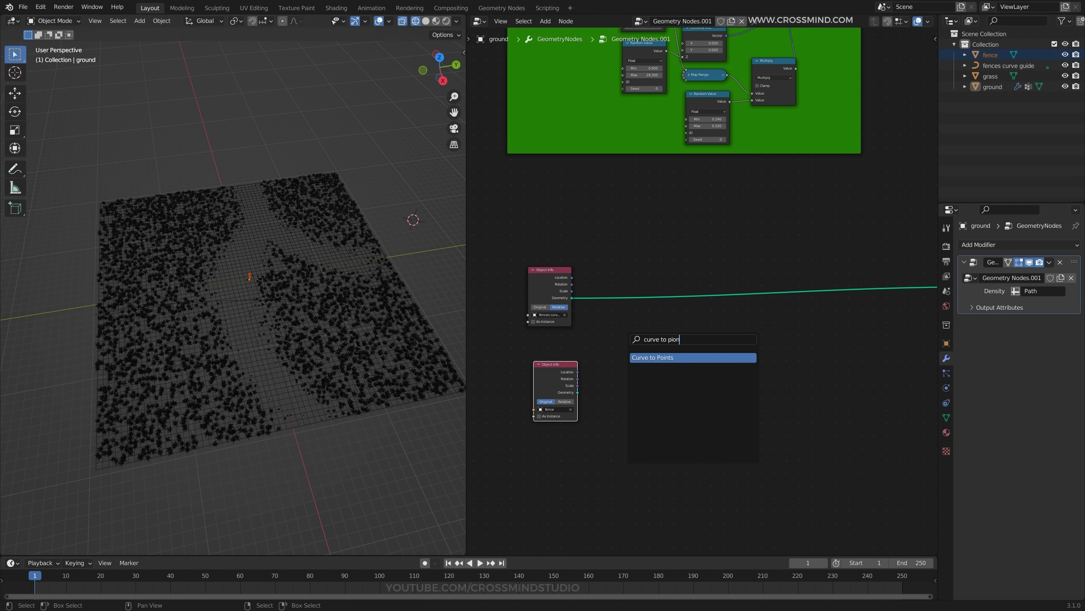
key(Return)
click(699, 293)
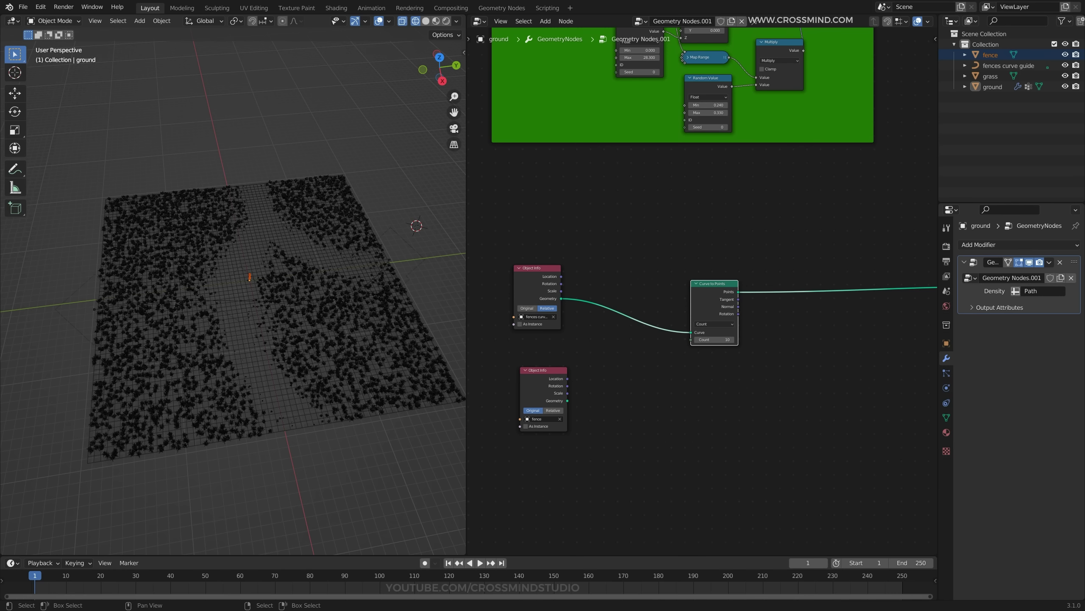
Insert an Instance on Points node directly after the Curve to Points node.
key(shift+a)
click(695, 345)
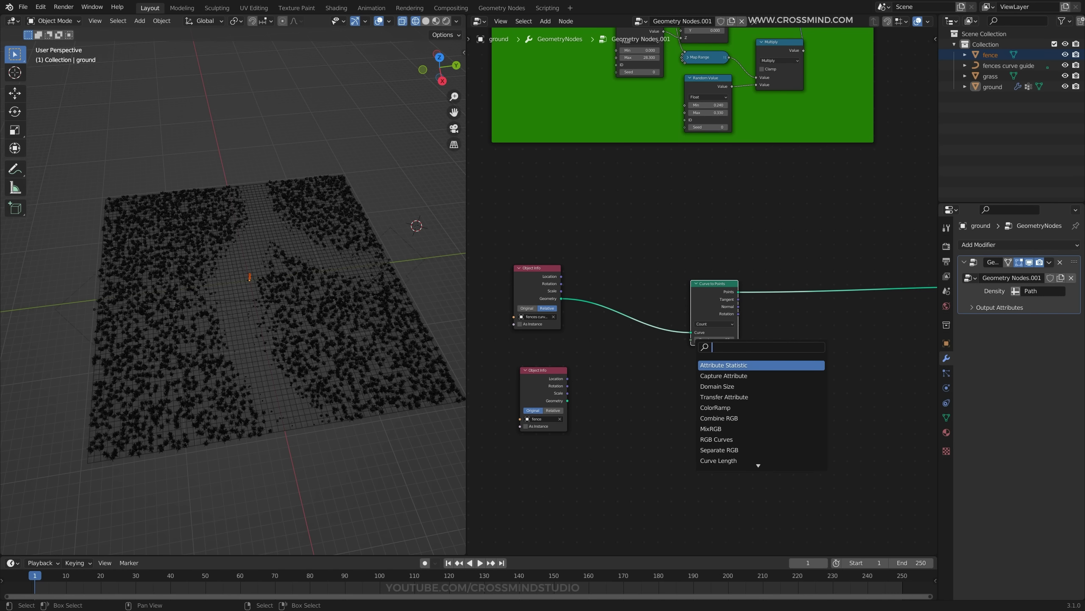
click(725, 397)
click(806, 315)
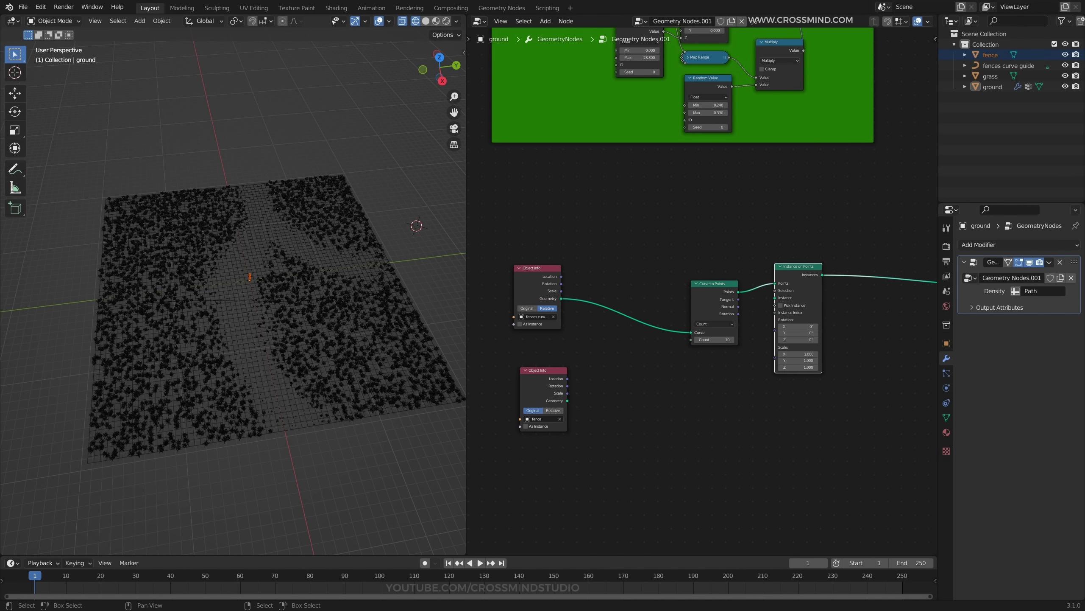
Connect the fence's Geometry to the Instance input of Instance on Points and set the Curve to Points count to 21.
drag(537, 371, 570, 385)
mouse_move(600, 414)
mouse_down()
mouse_move(774, 312)
mouse_move(774, 298)
mouse_up()
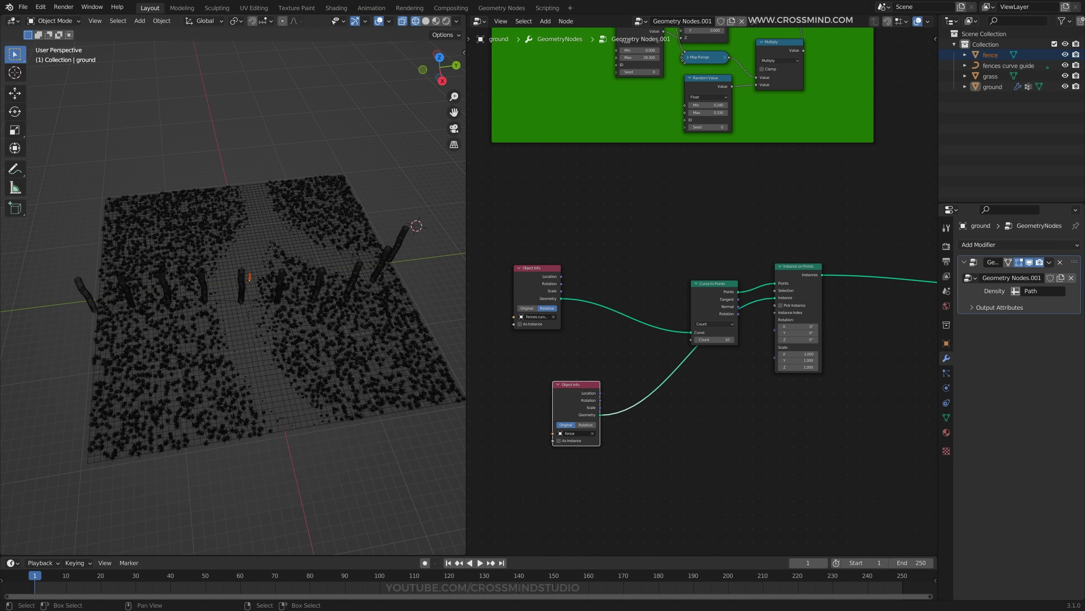
drag(576, 384, 721, 371)
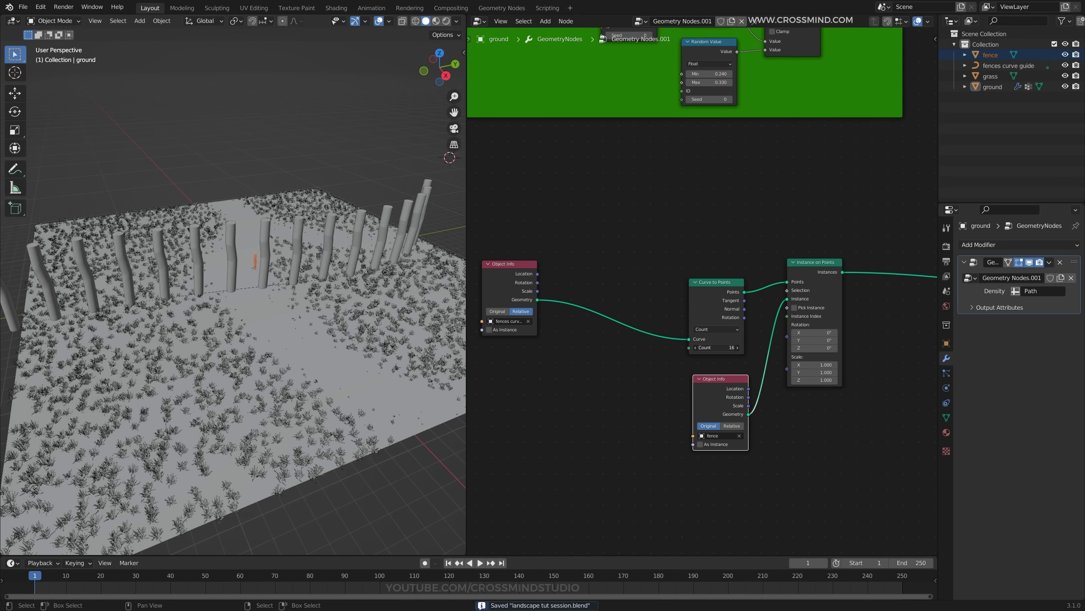
drag(716, 348, 732, 347)
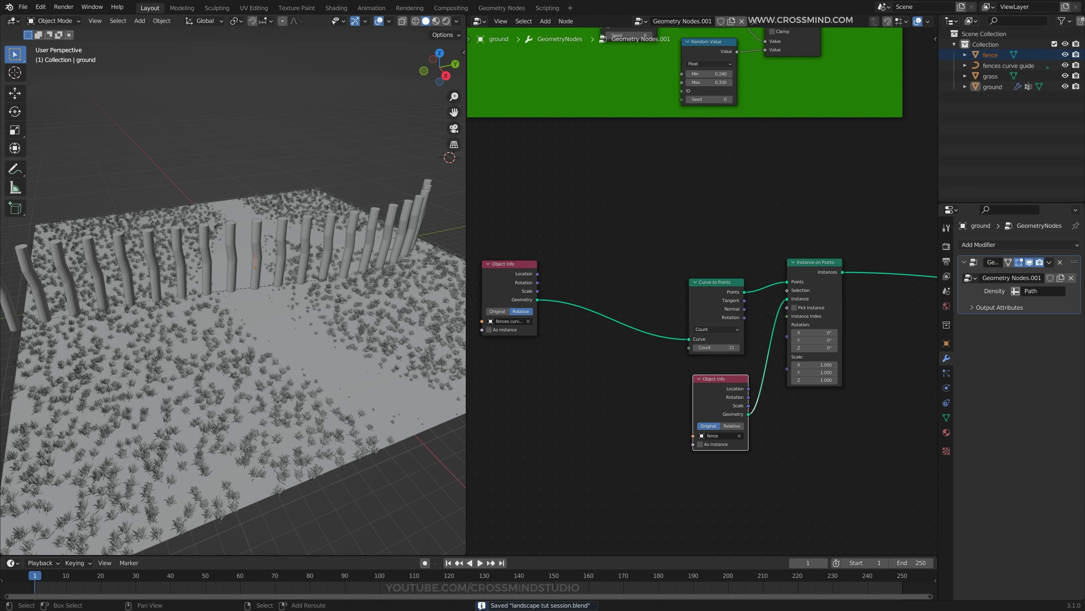
Add a Combine XYZ node feeding the fence instances' Rotation and place it beneath the Curve to Points node.
key(shift+a)
click(796, 330)
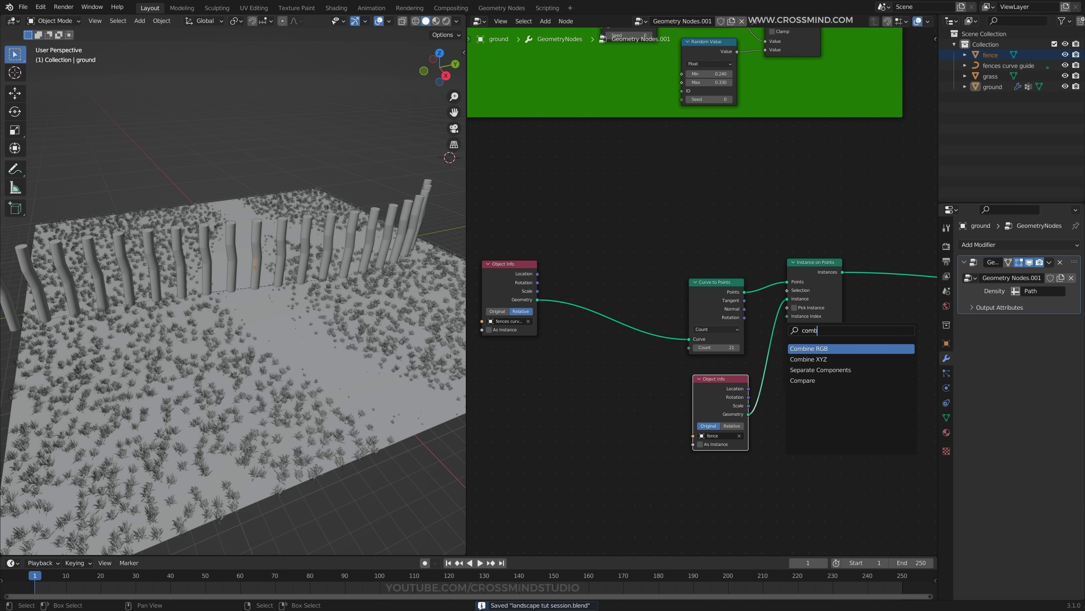
click(809, 359)
drag(749, 355, 787, 337)
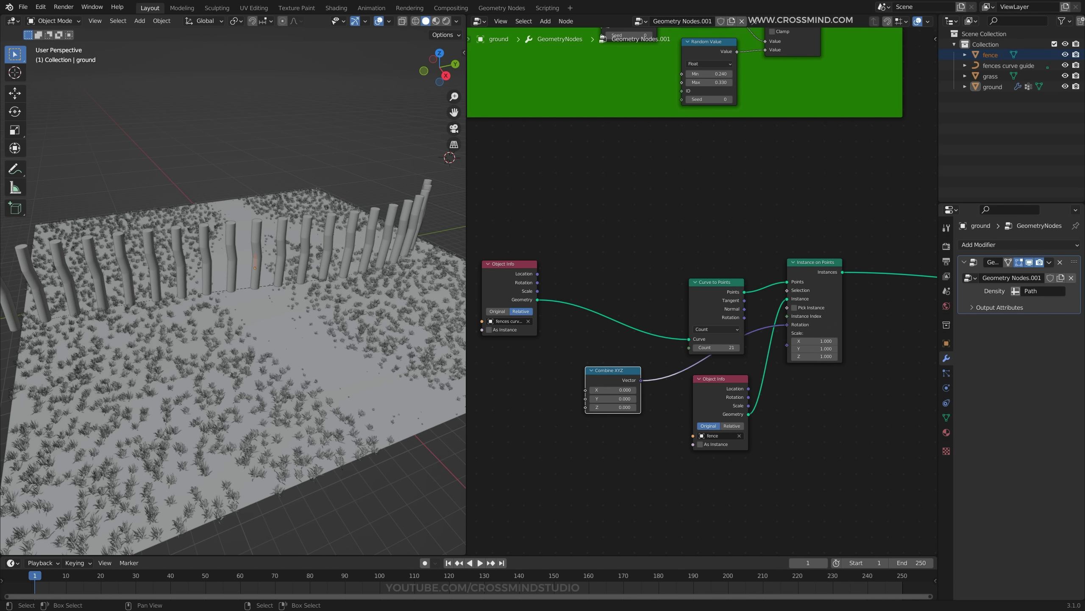
drag(615, 371, 657, 358)
drag(722, 379, 752, 423)
drag(653, 358, 716, 364)
Add a Random Value node, connect it to the Z input of Combine XYZ, and raise its maximum to randomise the posts' rotation.
key(shift+a)
click(718, 390)
text(ran)
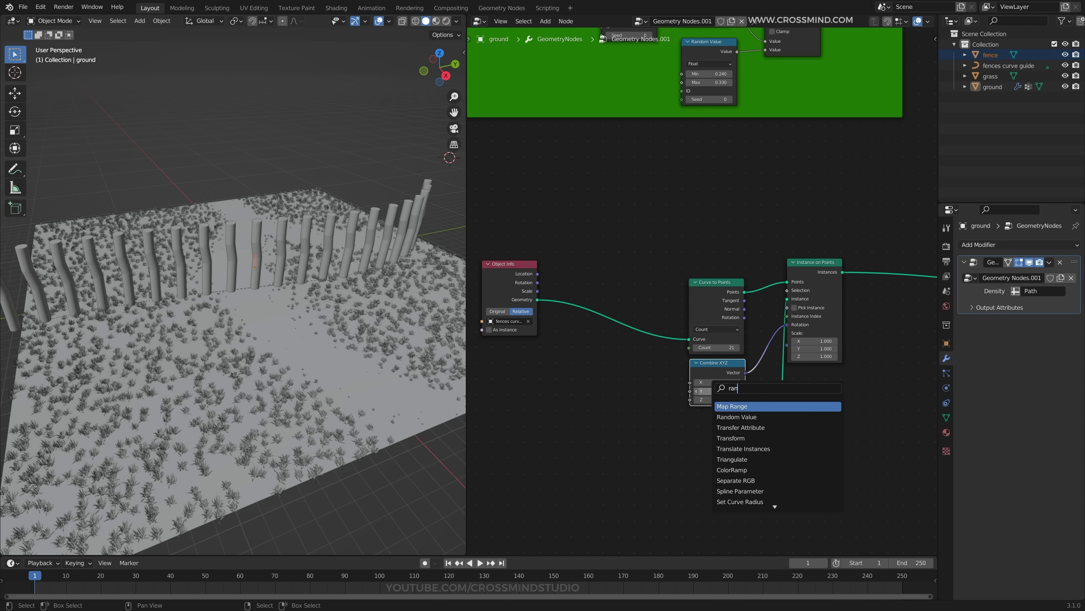
key(Down)
key(Up)
key(Up)
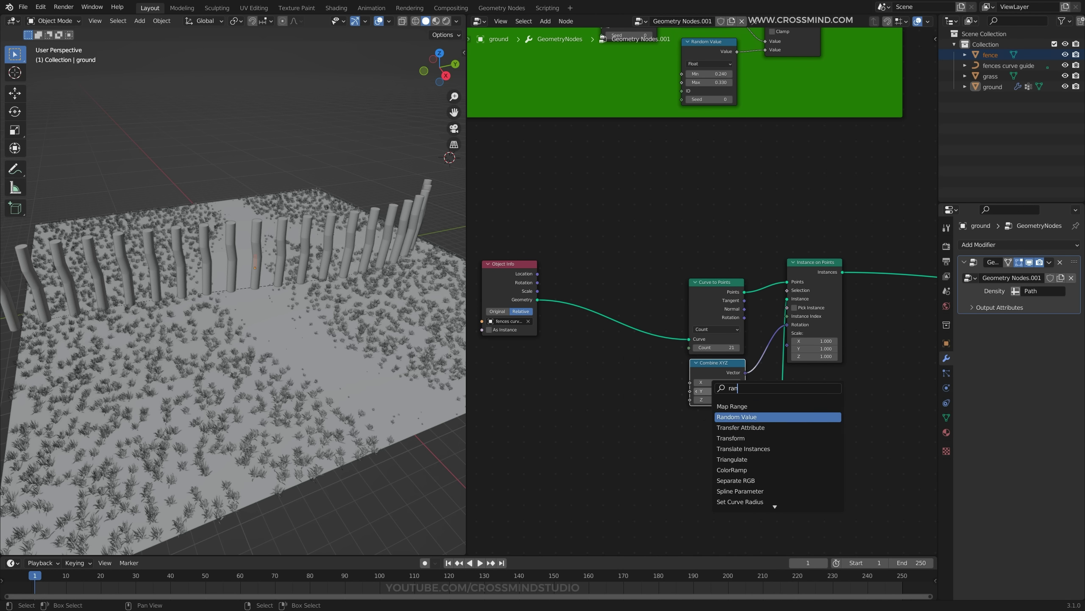
key(Return)
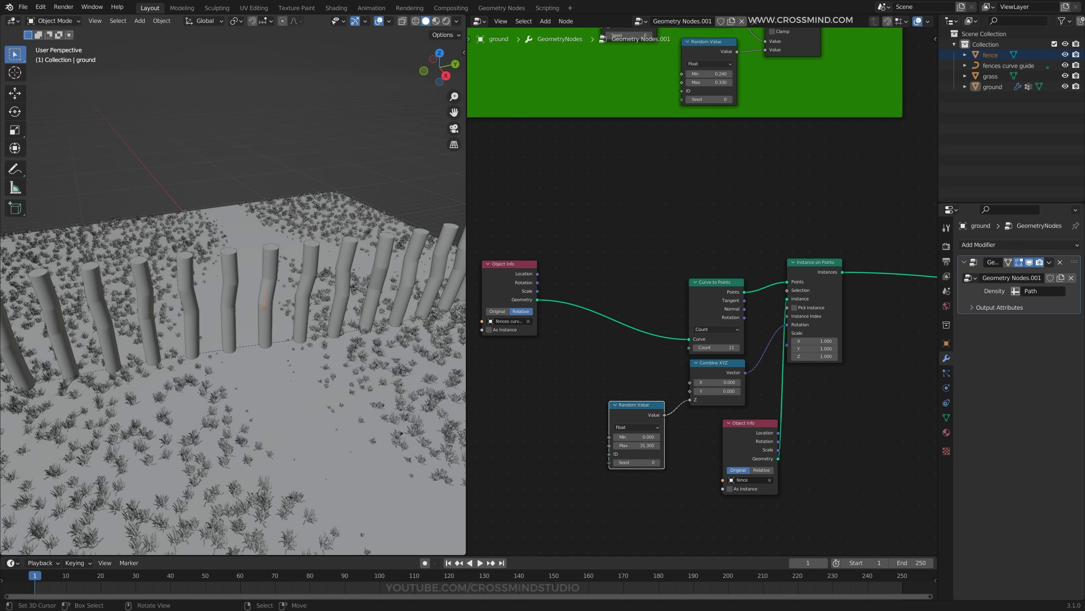
middle_drag(239, 337, 250, 319)
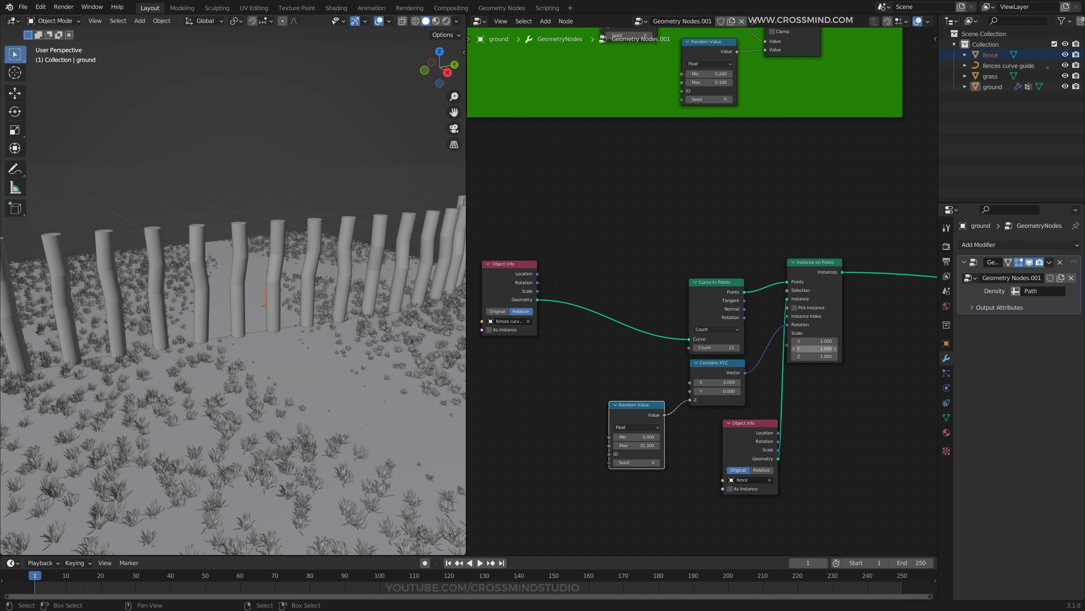
Duplicate the fence rotation's Random Value node and place the copy beside the fence's Object Info node.
scroll(701, 291, down, 1)
key(shift+d)
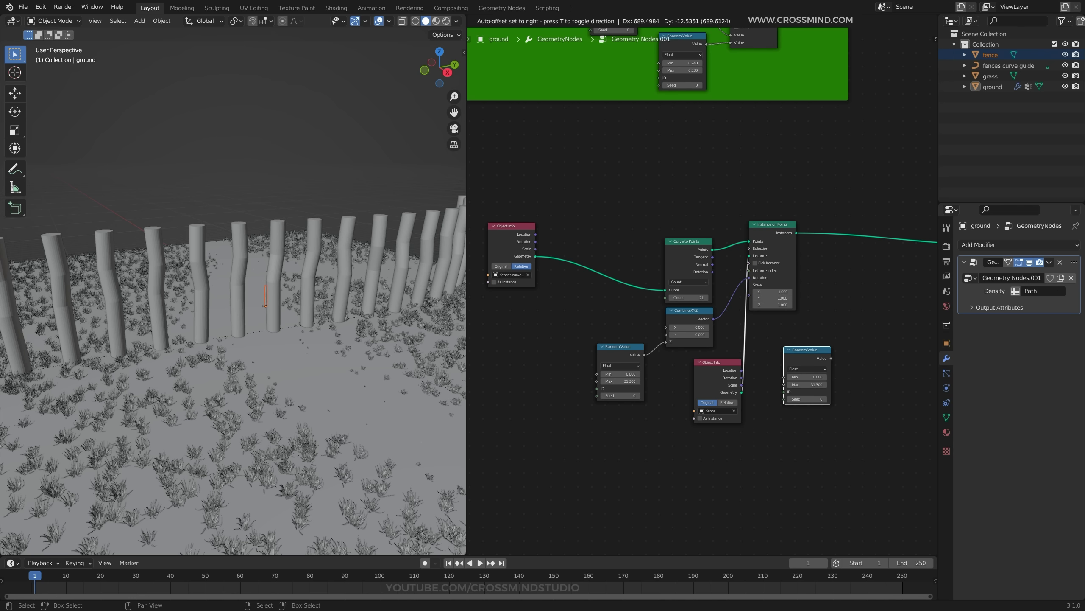
drag(806, 350, 775, 338)
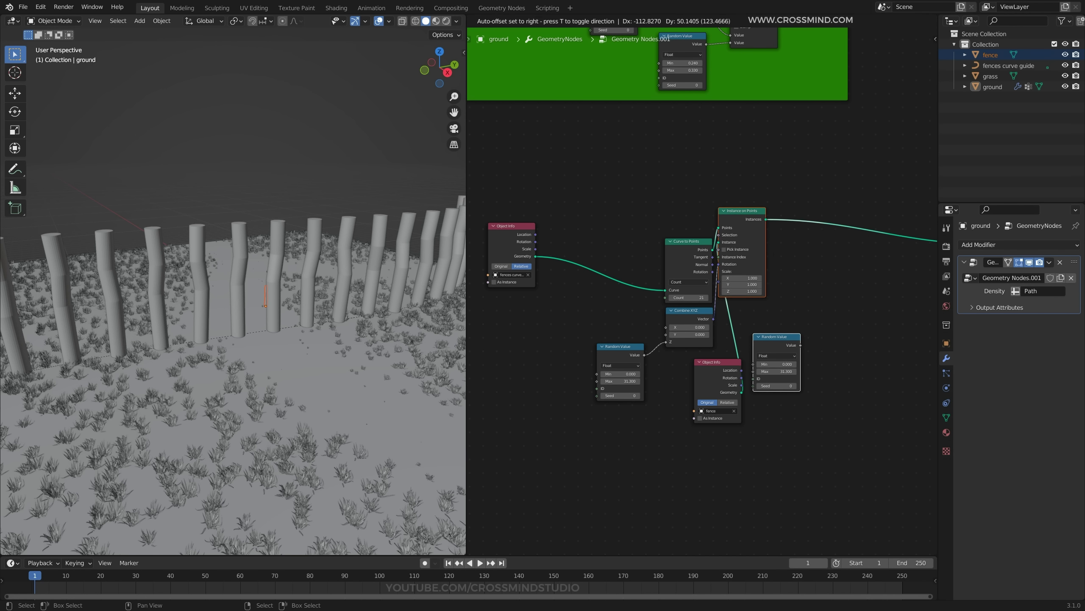
click(797, 291)
Move Instance on Points aside and collapse the fence's Object Info and the rotation's Random Value nodes to tidy the layout.
drag(743, 211, 840, 250)
drag(712, 362, 713, 342)
key(h)
drag(716, 342, 760, 283)
key(h)
mouse_move(620, 346)
mouse_down()
mouse_move(632, 309)
mouse_move(632, 335)
mouse_up()
Drive the fence instances' Scale with the duplicated Random Value, ranging from 0.340 to 0.400, and set the Curve to Points count to 47.
drag(775, 337, 756, 338)
drag(783, 346, 815, 320)
drag(760, 373, 708, 372)
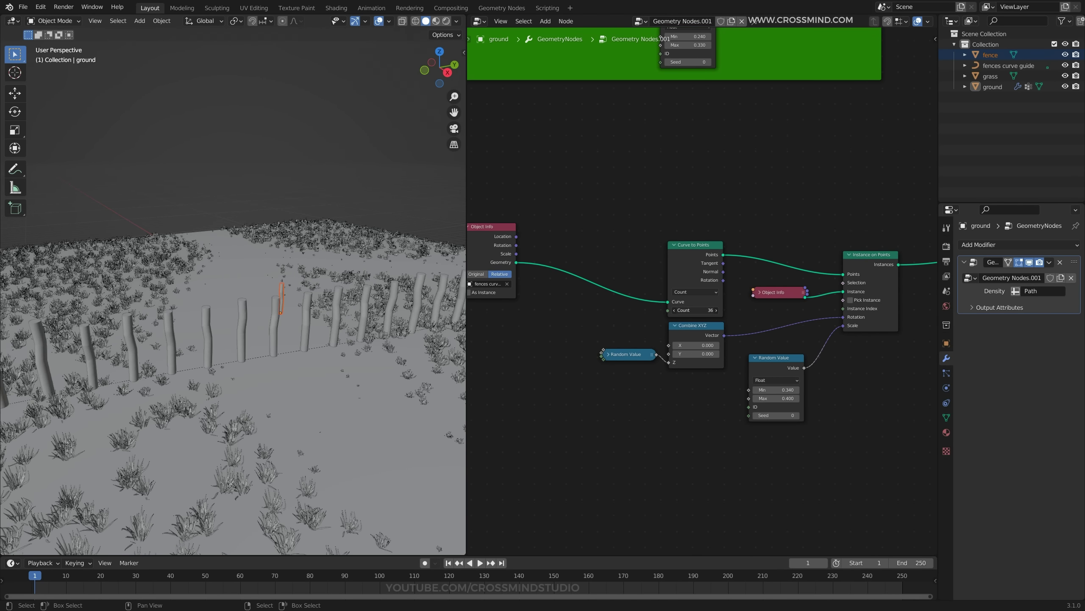
drag(695, 310, 722, 310)
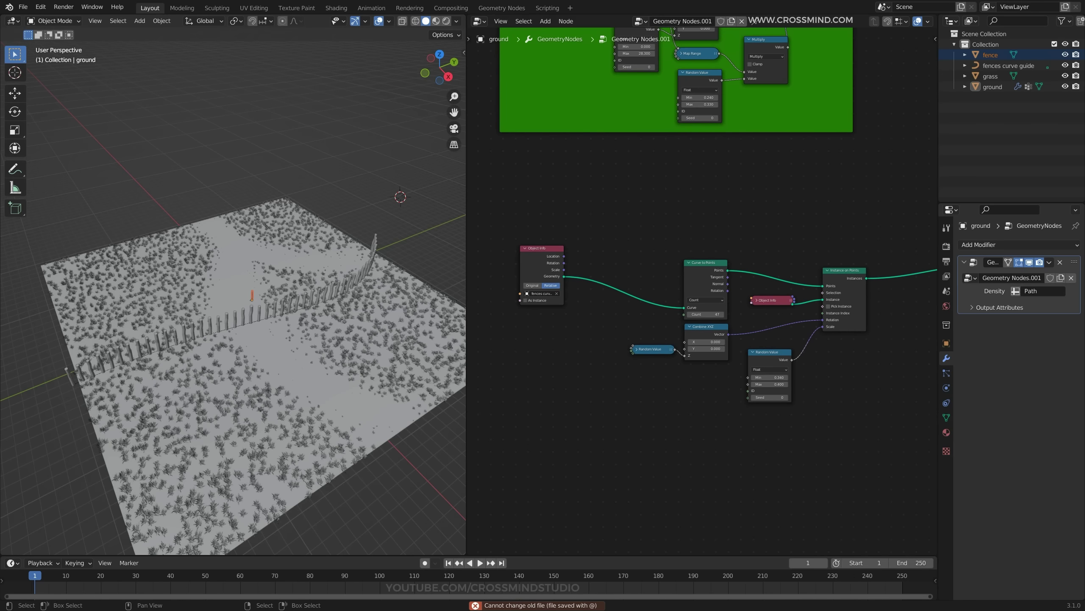
Move the guide curve's Object Info node closer to the Curve to Points node.
drag(543, 246, 585, 285)
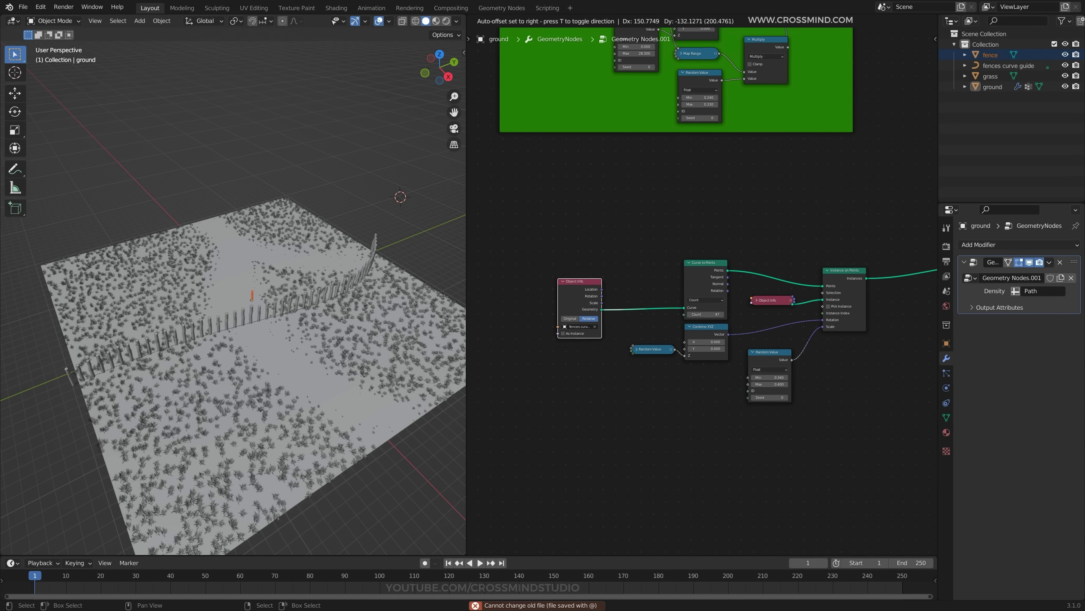
key(shift+a)
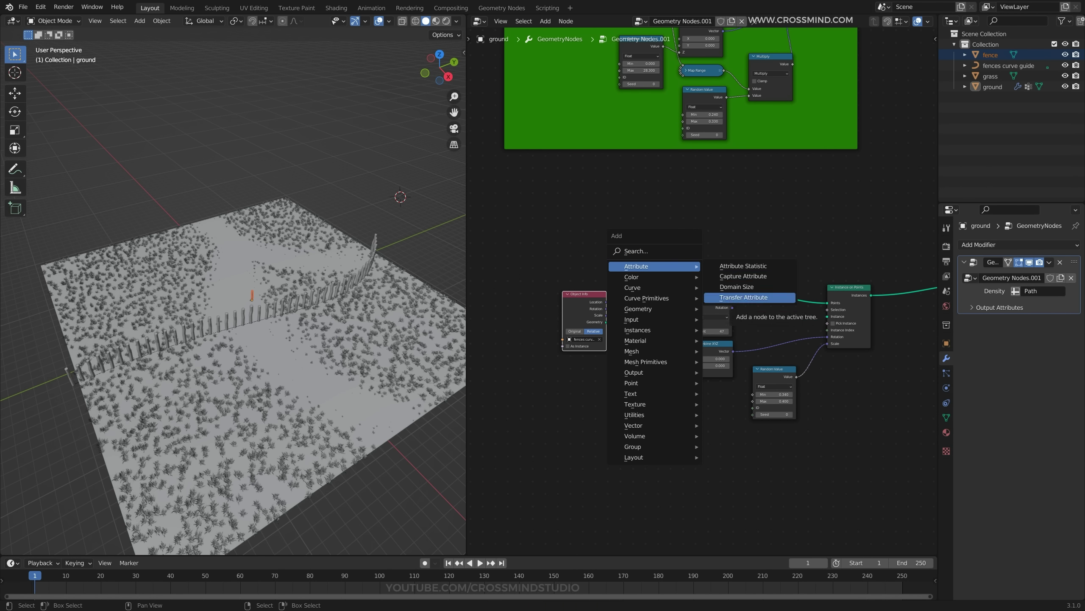
key(Escape)
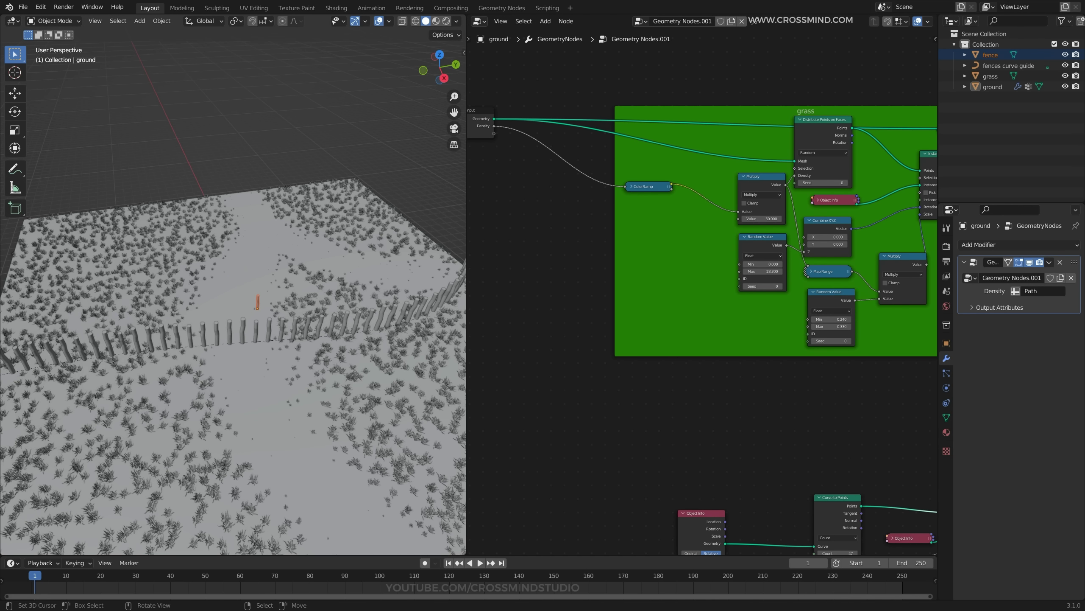
Try to connect the Group Input's Density directly to the Selection input of the fence's Instance on Points node.
shift+middle_drag(256, 325, 235, 278)
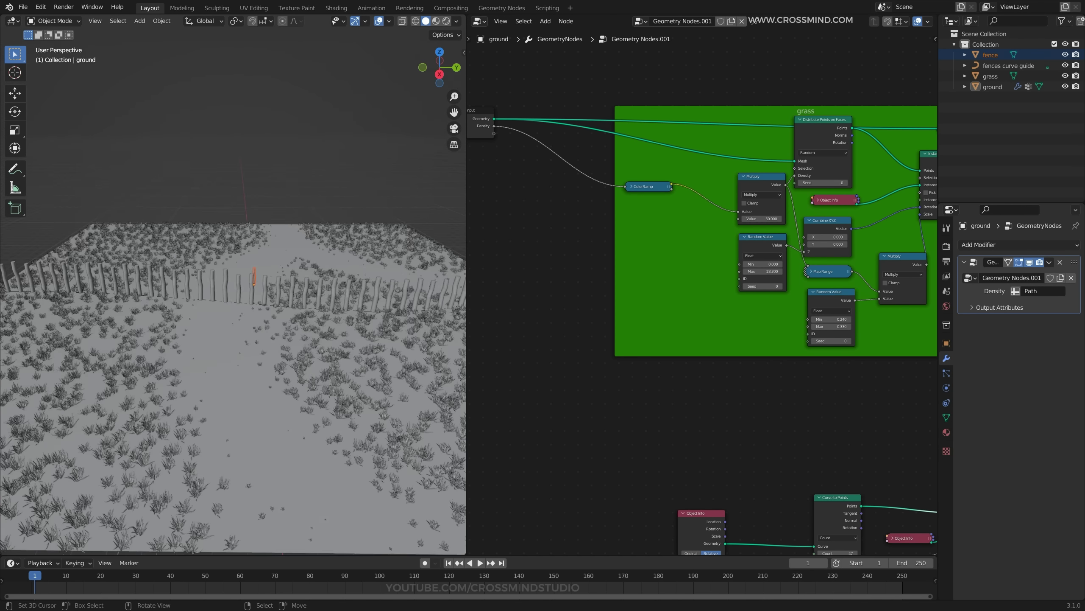
scroll(701, 298, down, 3)
middle_drag(700, 298, 692, 269)
drag(508, 124, 519, 134)
middle_drag(700, 342, 666, 306)
middle_drag(627, 122, 625, 106)
scroll(883, 378, up, 3)
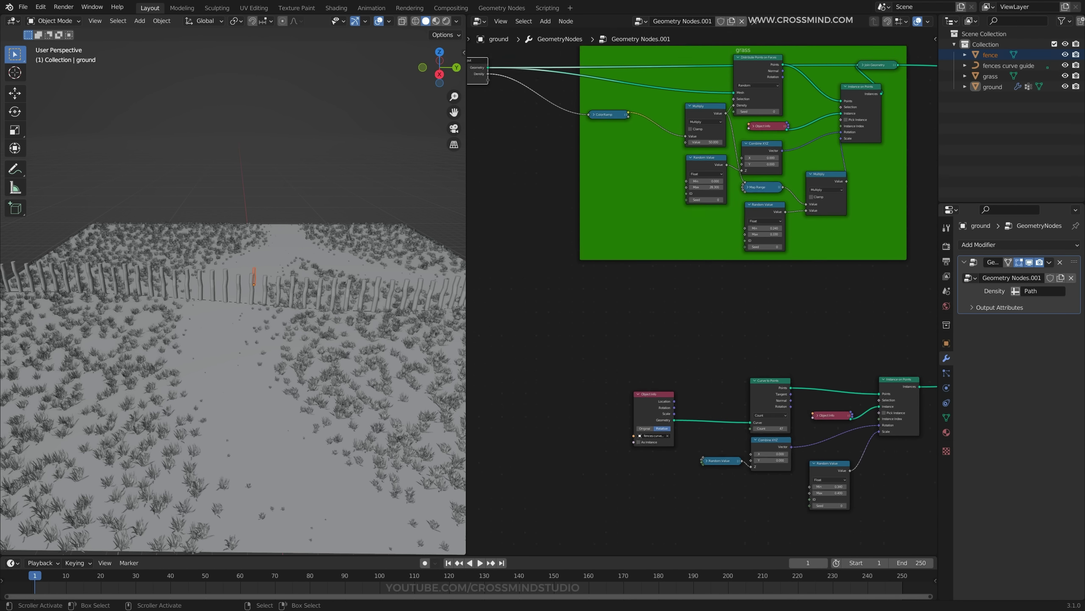
scroll(928, 547, down, 4)
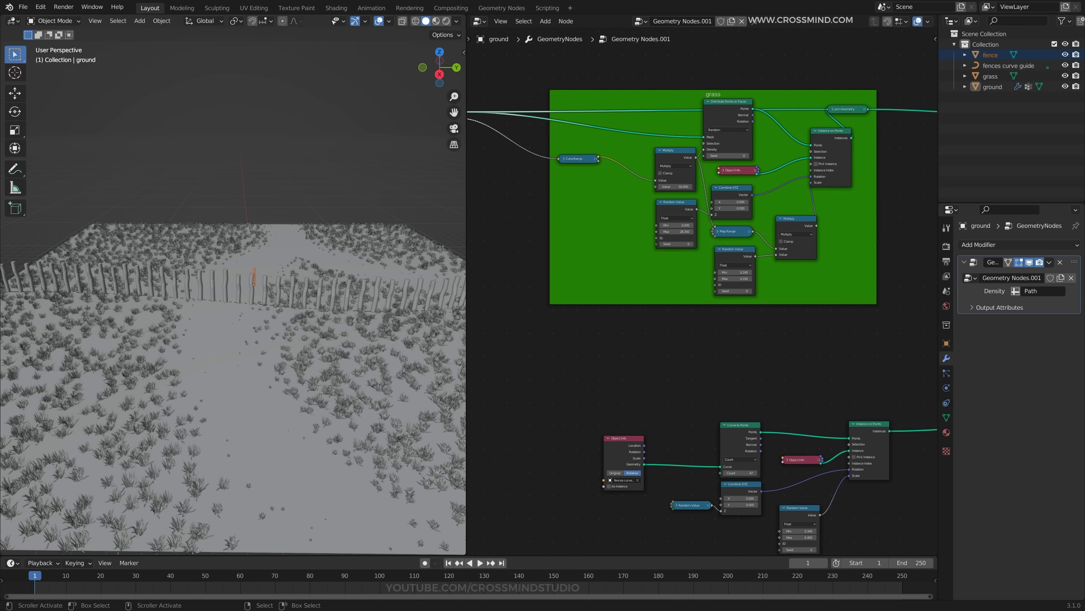
scroll(703, 299, down, 1)
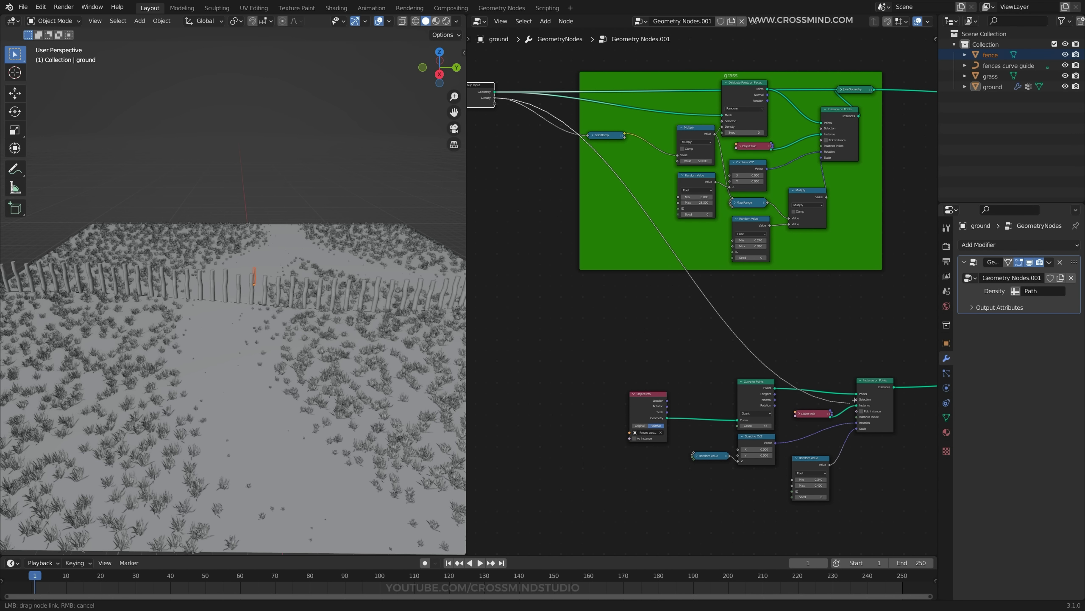
drag(857, 399, 857, 399)
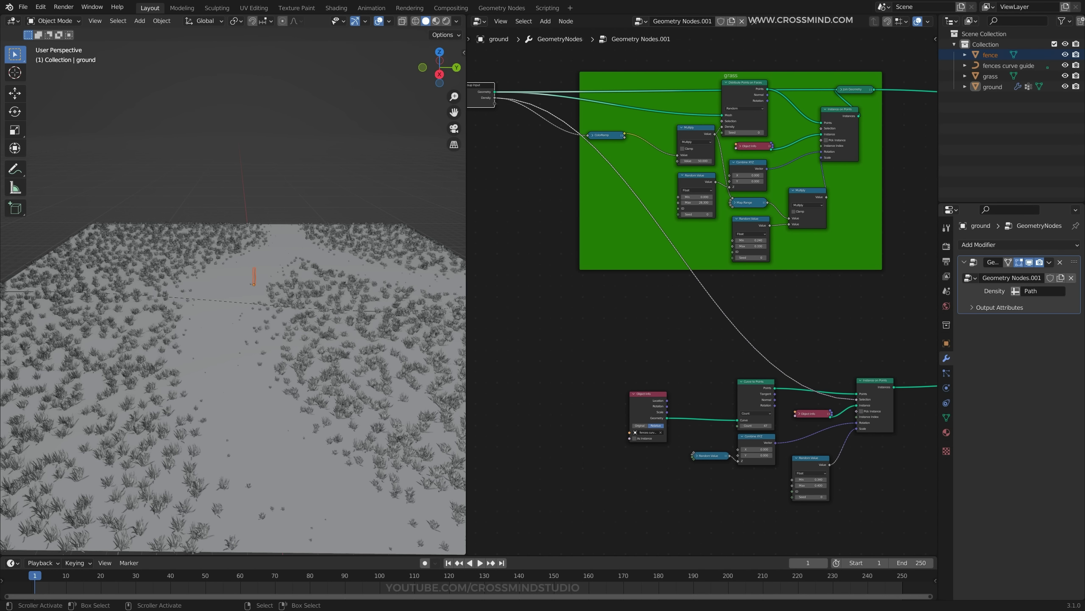
Undo the direct Density link to the fence's Selection input.
mouse_move(341, 342)
middle_down()
mouse_move(367, 343)
mouse_move(369, 319)
mouse_move(352, 329)
middle_up()
scroll(598, 336, up, 2)
key(ctrl+z)
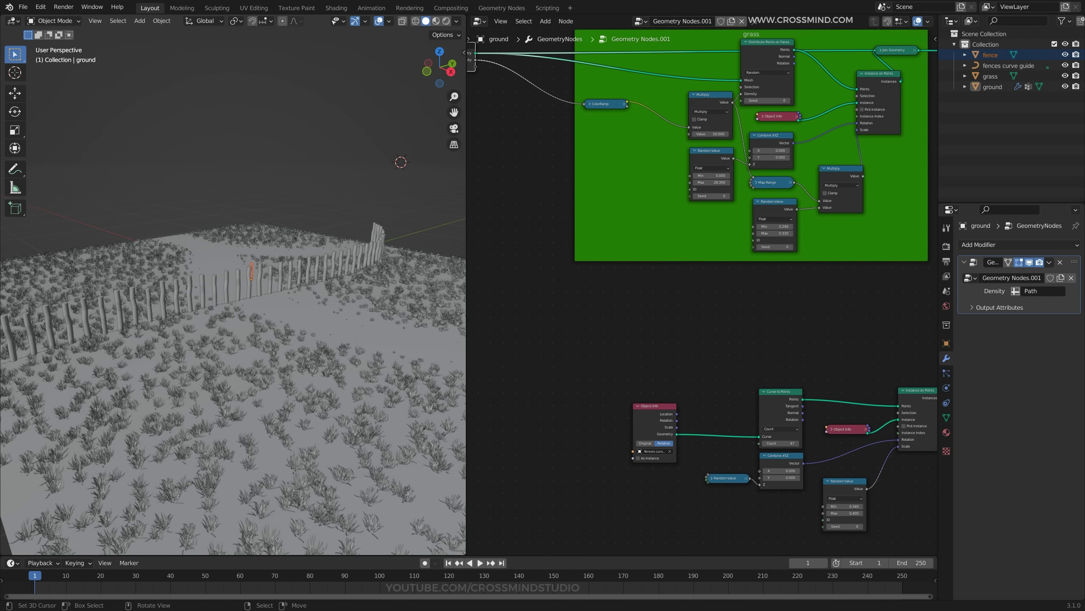
Add a Transfer Attribute node between the grass frame and the fence nodes.
mouse_move(712, 295)
middle_down()
mouse_move(702, 314)
mouse_move(699, 291)
middle_up()
scroll(703, 313, down, 2)
scroll(703, 314, up, 2)
scroll(726, 308, up, 1)
key(shift+a)
text(tr)
key(Escape)
key(shift+a)
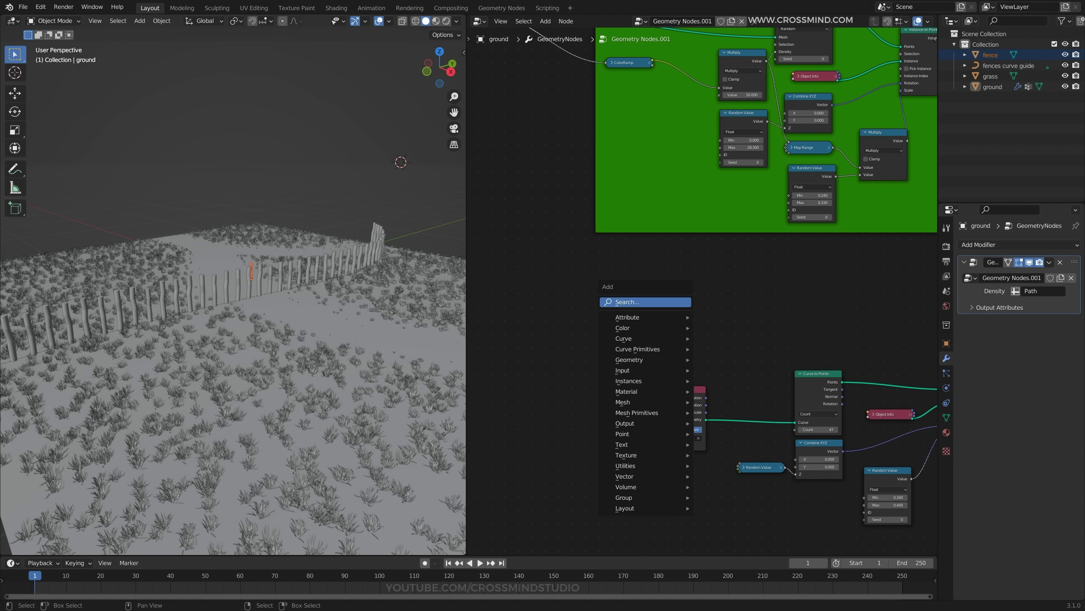
click(735, 348)
Connect the Group Input's Geometry to Source and its Density to Attribute on the Transfer Attribute node.
scroll(726, 364, down, 1)
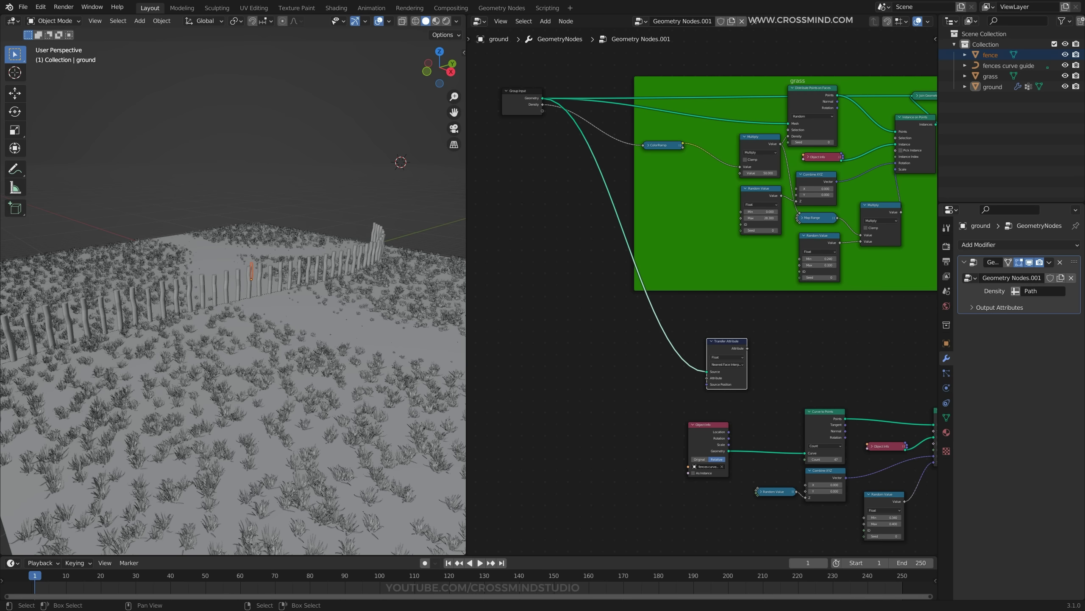
middle_drag(760, 368, 758, 361)
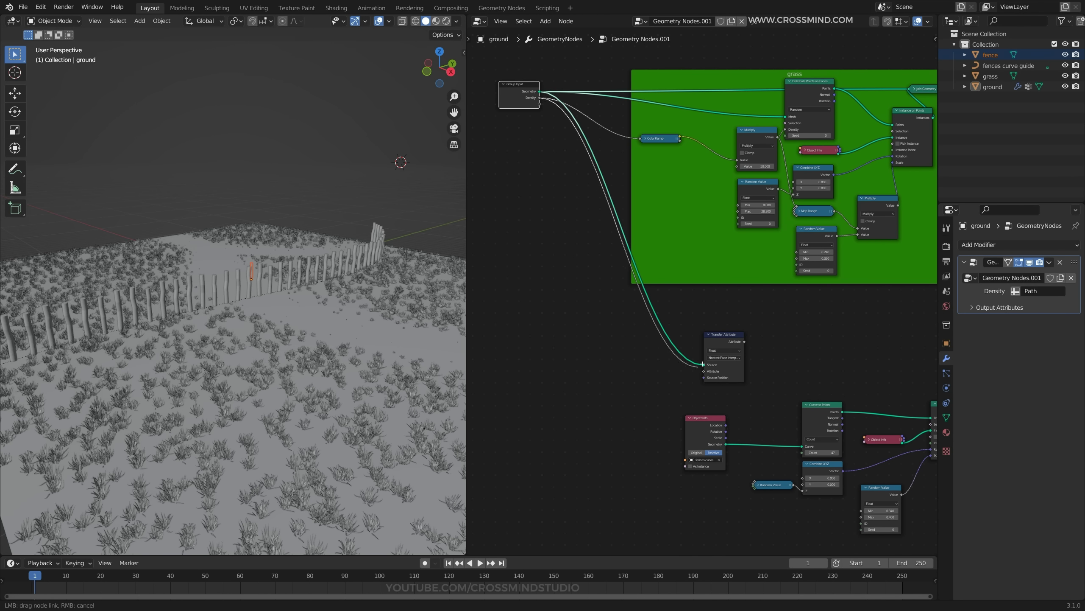
scroll(658, 120, up, 1)
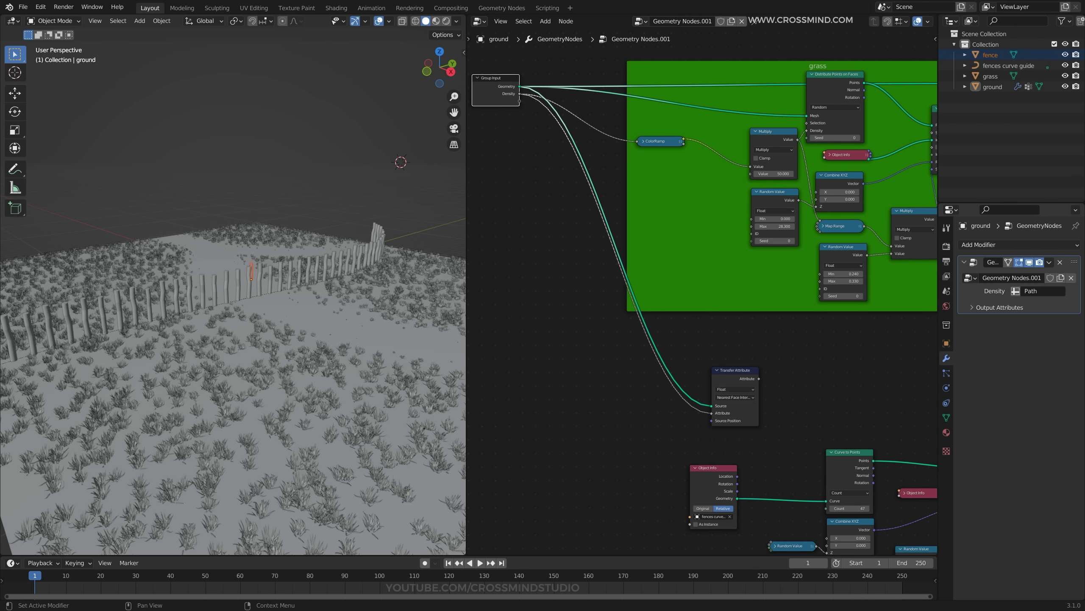
Place Transfer Attribute below the guide curve's Object Info and connect its output to the fence Instance on Points' Selection input.
middle_drag(735, 370, 685, 258)
drag(686, 257, 593, 397)
middle_drag(593, 398, 554, 303)
drag(554, 303, 575, 341)
drag(886, 267, 888, 267)
Add a ColorRamp node in front of the Transfer Attribute node.
middle_drag(290, 325, 235, 332)
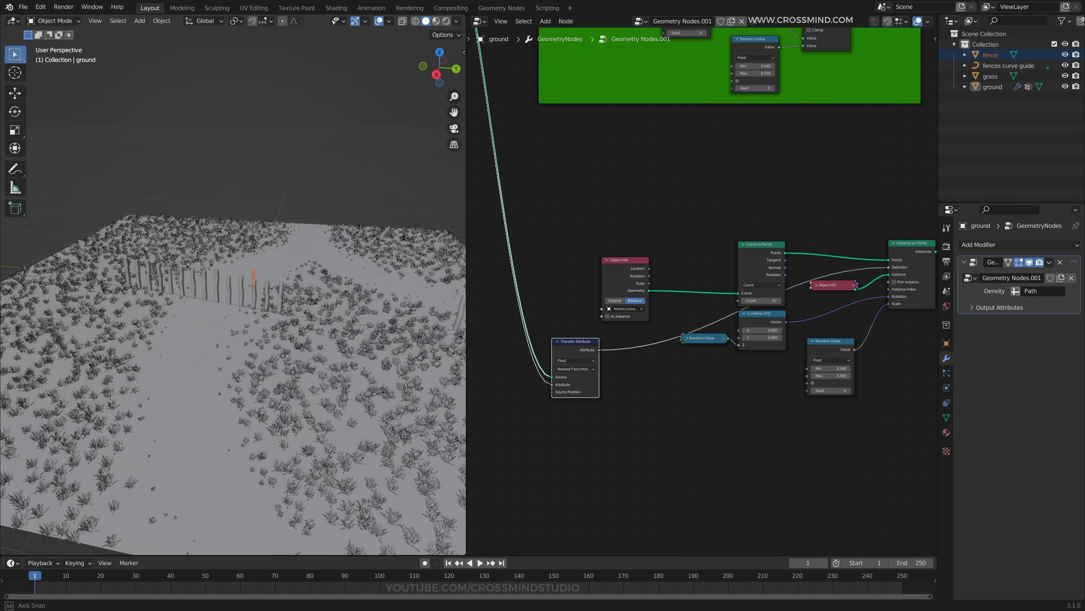
middle_drag(171, 343, 150, 342)
middle_drag(234, 368, 221, 348)
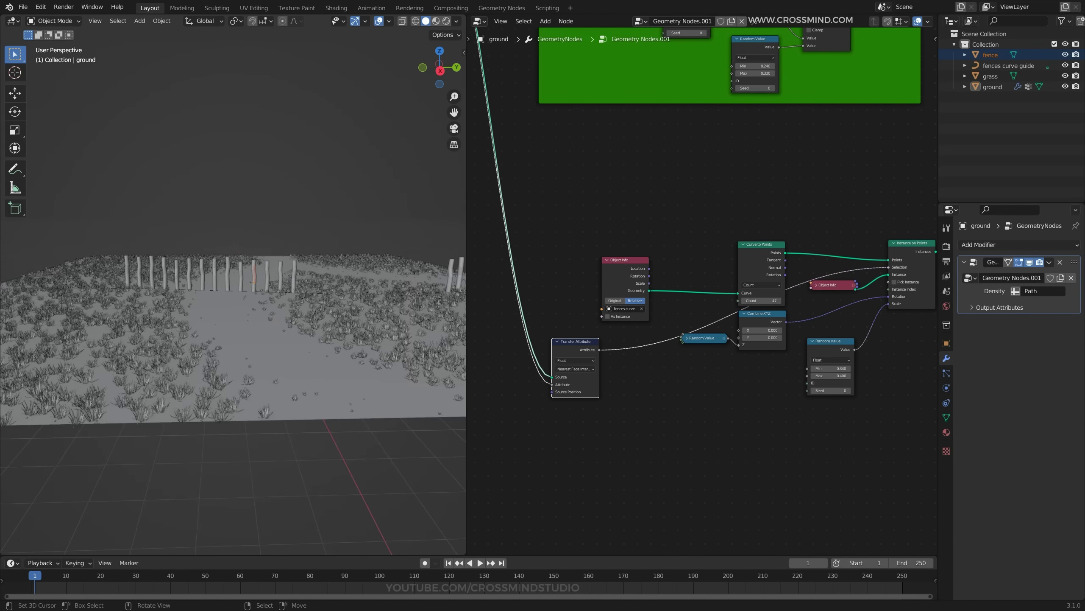
middle_drag(149, 299, 137, 299)
key(shift+a)
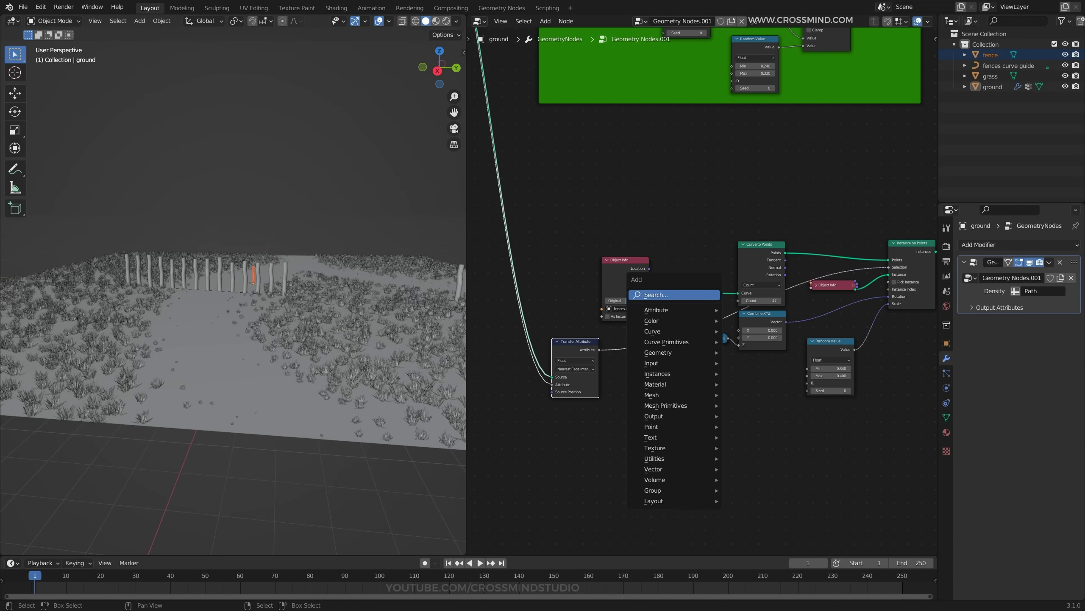
click(667, 295)
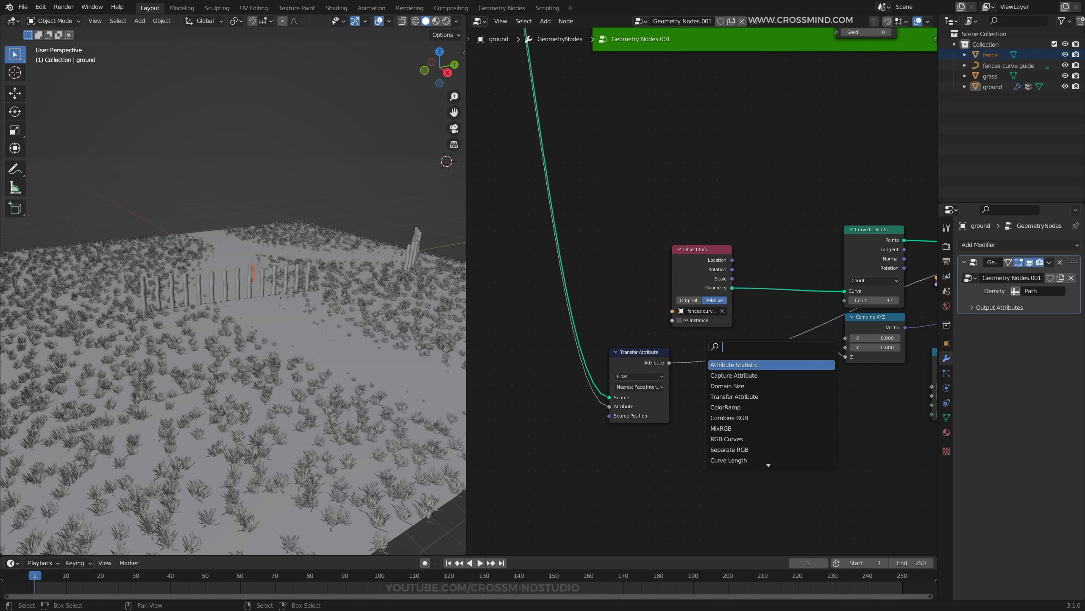
text(colorr)
key(Return)
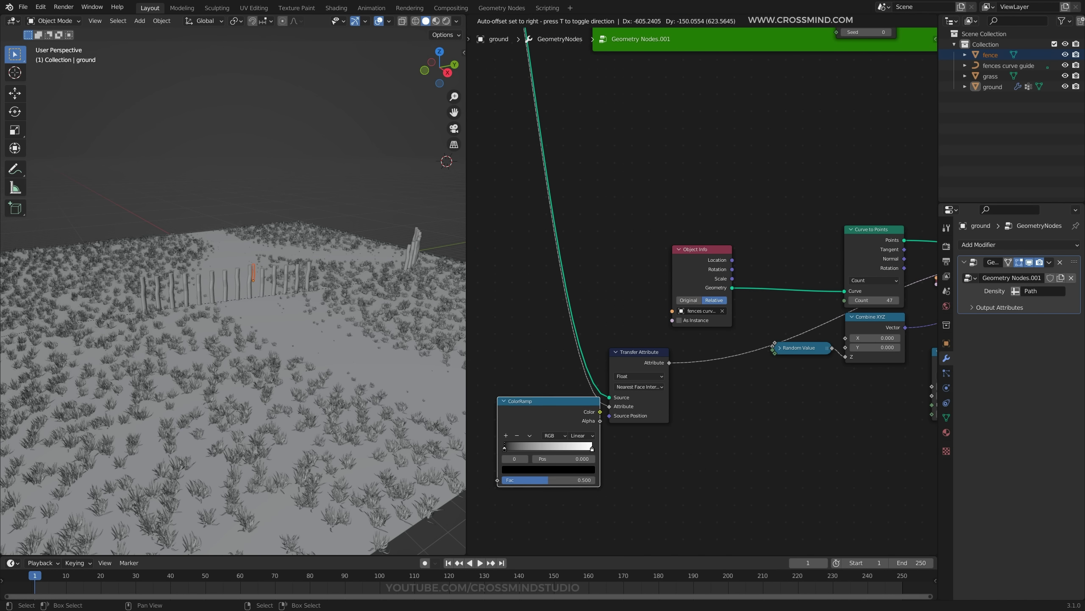
click(500, 391)
Route Density through the ColorRamp into Transfer Attribute's Attribute input and reverse the ramp to run from white to black.
middle_drag(556, 427, 629, 393)
click(604, 393)
click(629, 407)
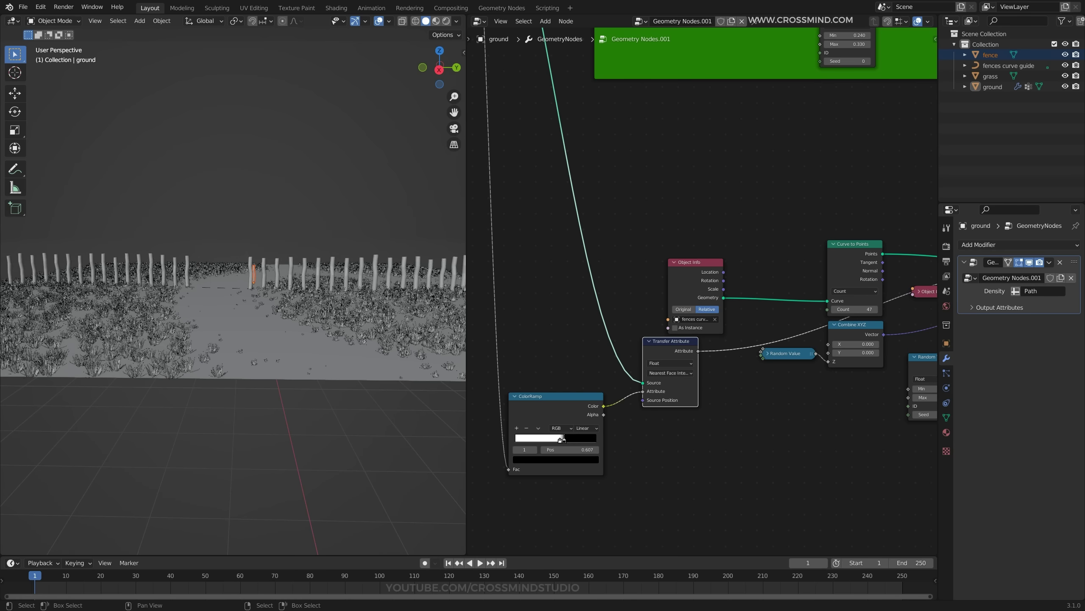
Tighten the ColorRamp's white-to-black transition, setting the white stop to position 0.371, to adjust the fence gap at the path.
drag(565, 440, 561, 439)
scroll(551, 449, up, 3)
middle_drag(551, 449, 715, 371)
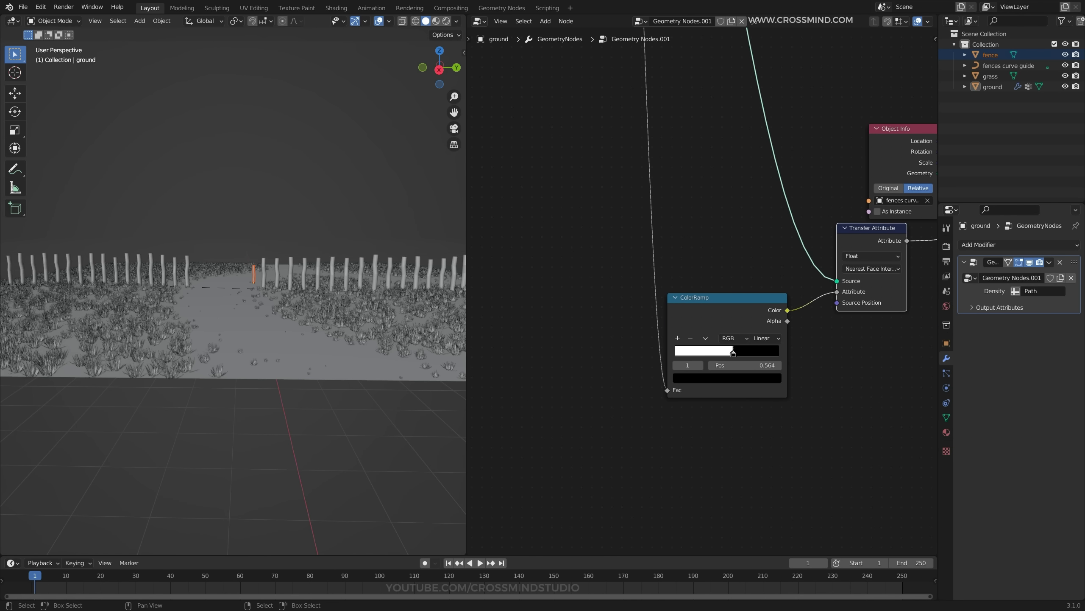
drag(733, 352, 728, 352)
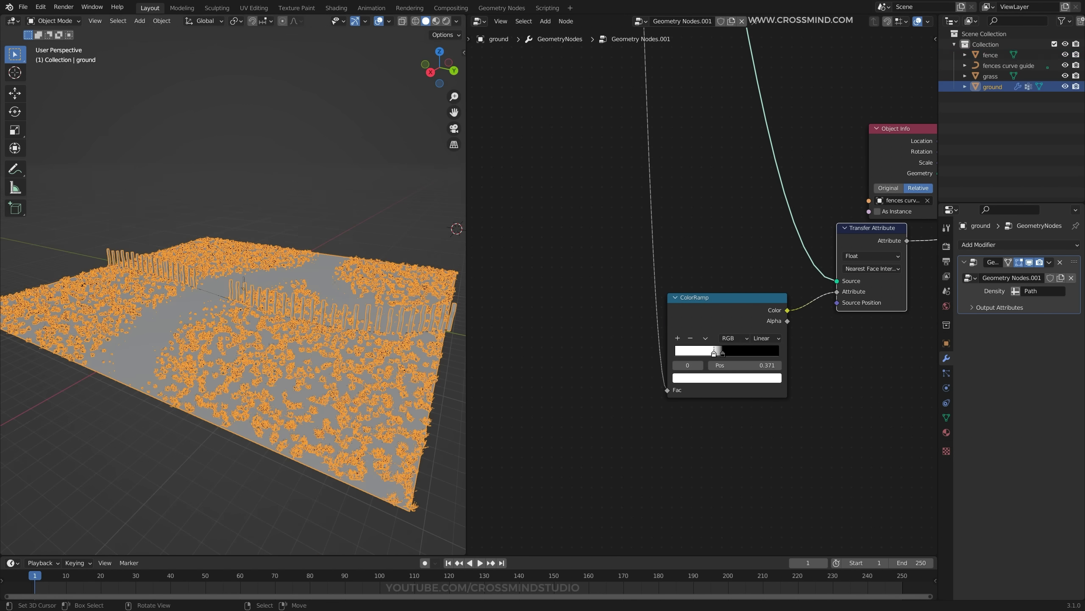
Rotate the fences curve guide around the global Z axis so the fence crosses the path at more than one place.
click(214, 293)
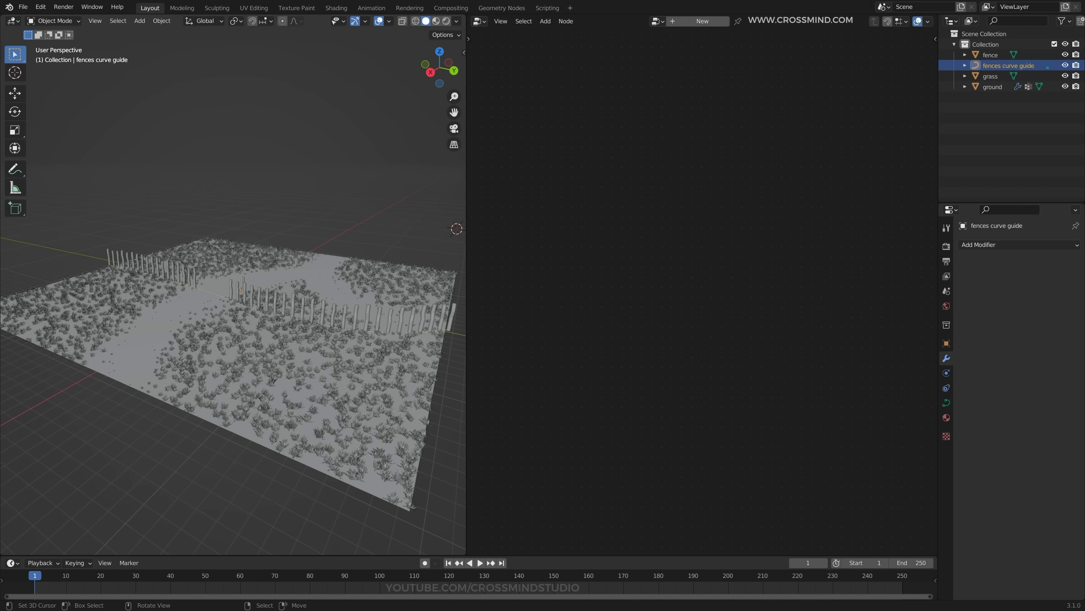
key(r)
key(z)
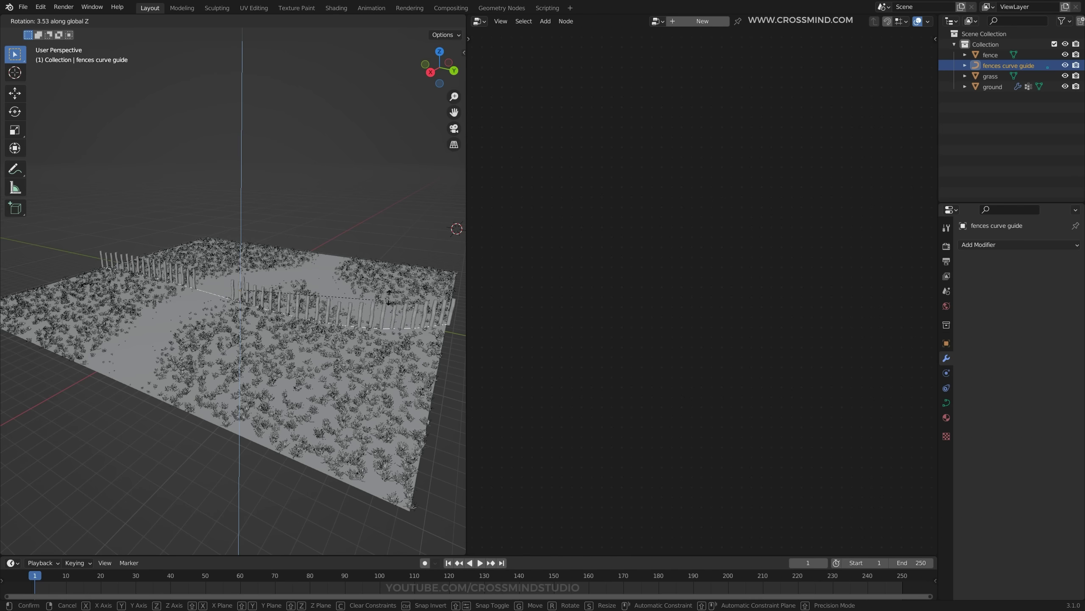
click(383, 253)
middle_drag(382, 255, 339, 274)
scroll(342, 274, up, 4)
scroll(342, 274, down, 5)
scroll(419, 273, up, 5)
key(r)
key(z)
click(367, 274)
middle_drag(308, 319, 291, 320)
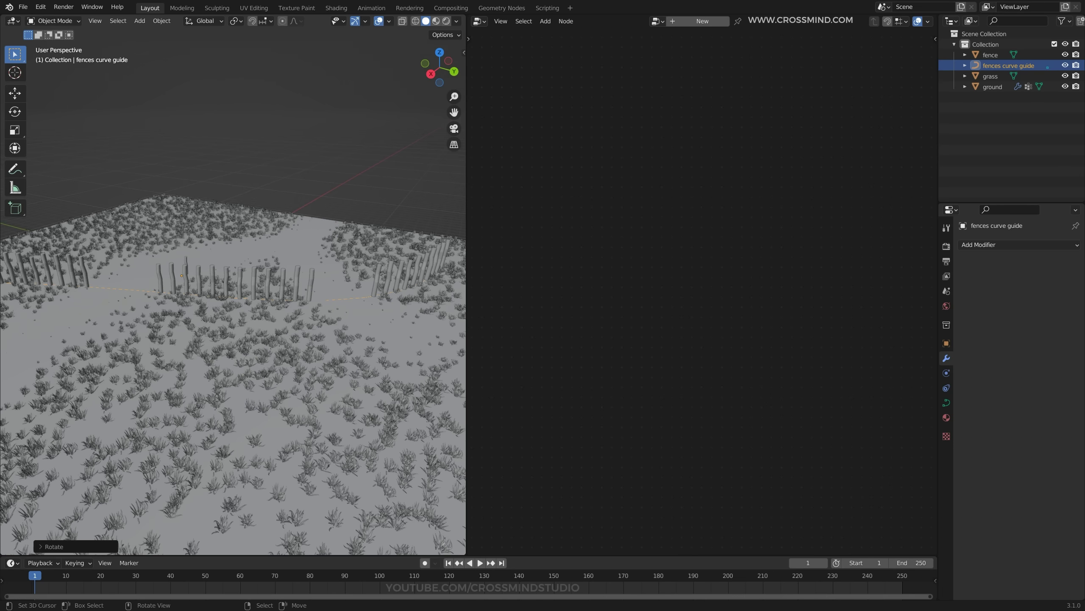
Reselect the ground and examine the mapping options of the Transfer Attribute node.
right_click(295, 318)
scroll(702, 291, down, 3)
scroll(656, 304, up, 3)
middle_drag(735, 273, 600, 312)
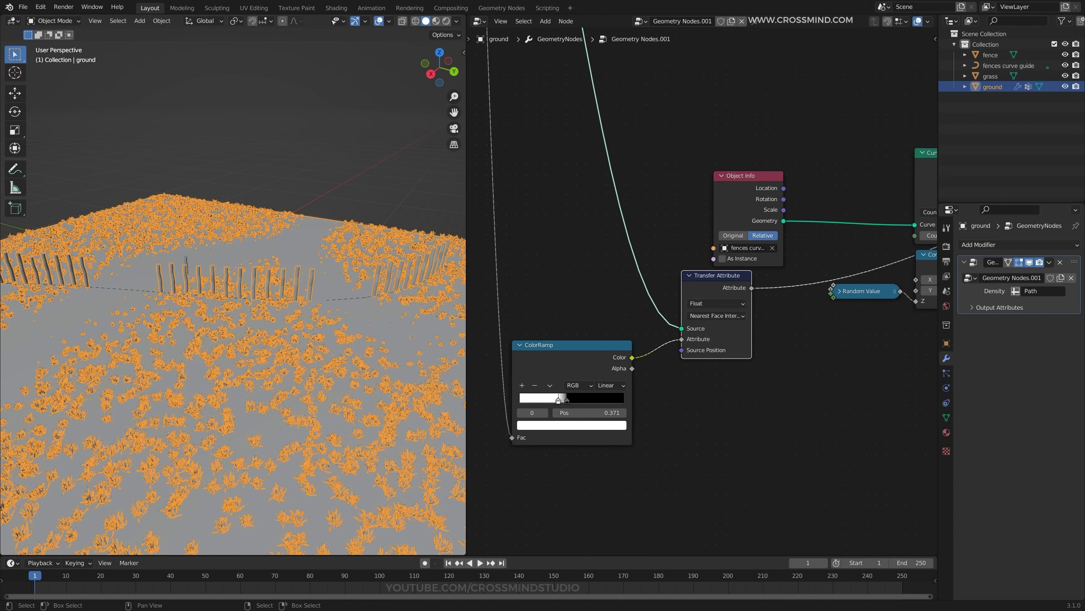
scroll(707, 290, up, 1)
click(716, 315)
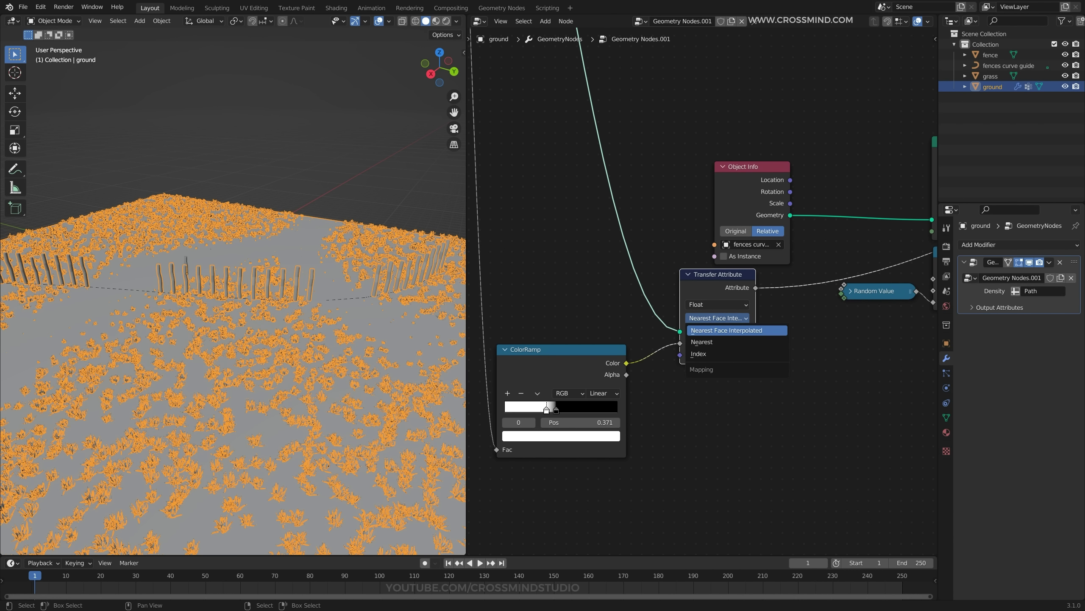
click(667, 398)
scroll(702, 291, down, 3)
scroll(273, 308, down, 2)
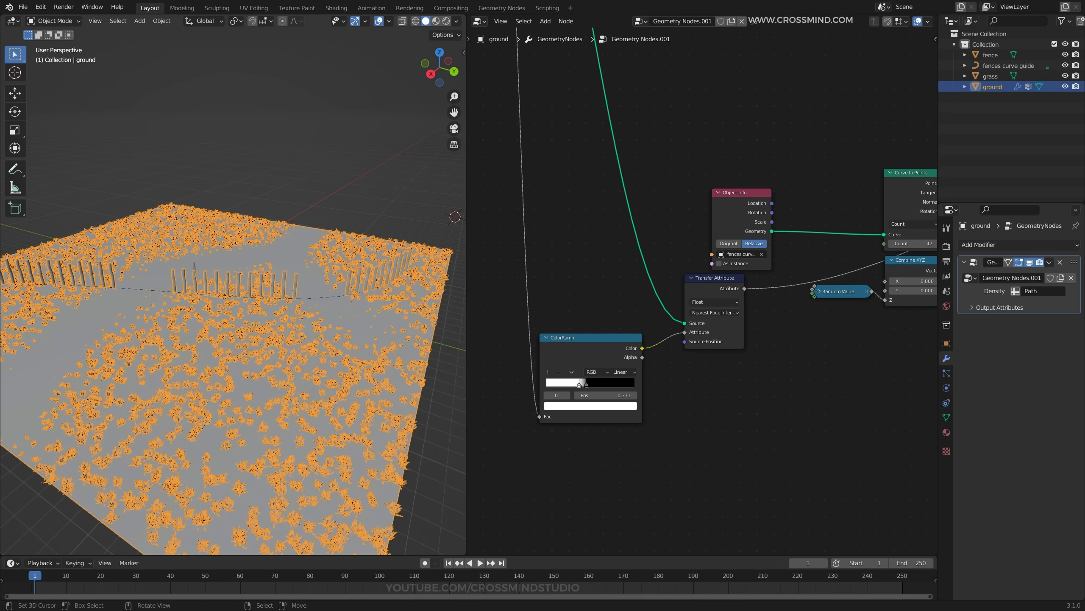
middle_drag(273, 308, 317, 326)
key(alt+a)
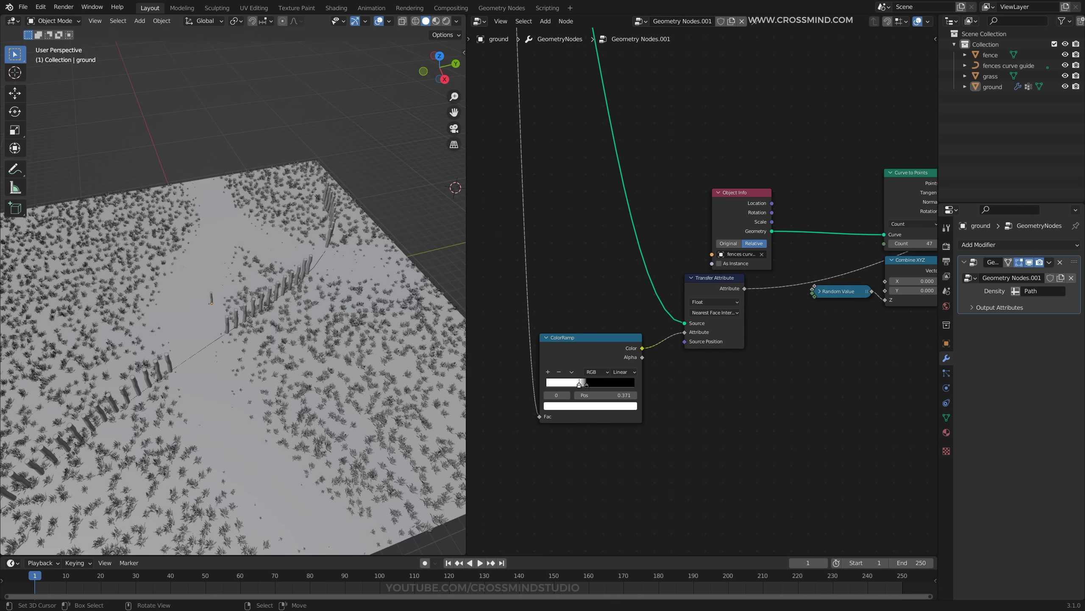
right_click(200, 350)
key(r)
key(z)
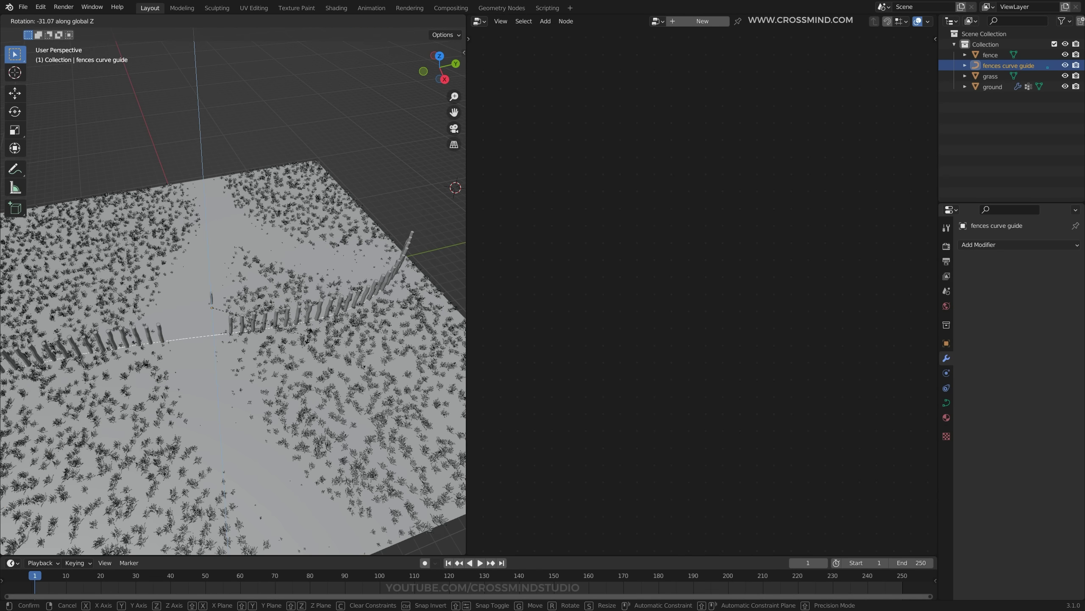
key(Escape)
Reselect the ground object and save the landscape tut session.blend file.
mouse_move(214, 342)
middle_down()
mouse_move(232, 329)
mouse_move(201, 319)
mouse_move(200, 329)
middle_up()
scroll(239, 329, up, 2)
right_click(248, 342)
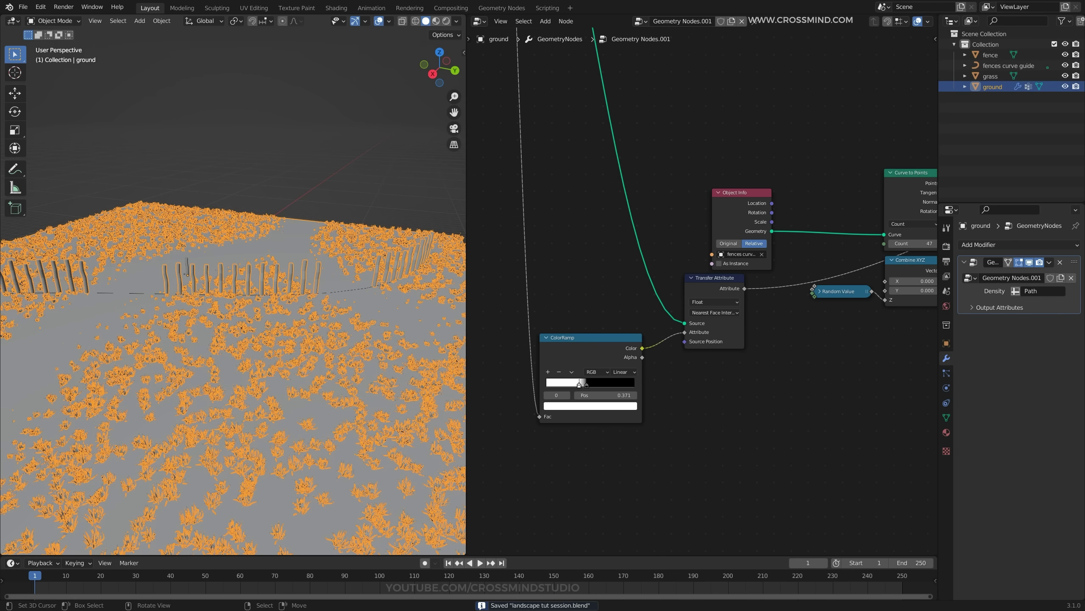
Select all the fence-generating nodes and join them into a single frame.
scroll(692, 289, down, 4)
drag(589, 328, 599, 295)
scroll(594, 297, down, 7)
key(c)
click(745, 288)
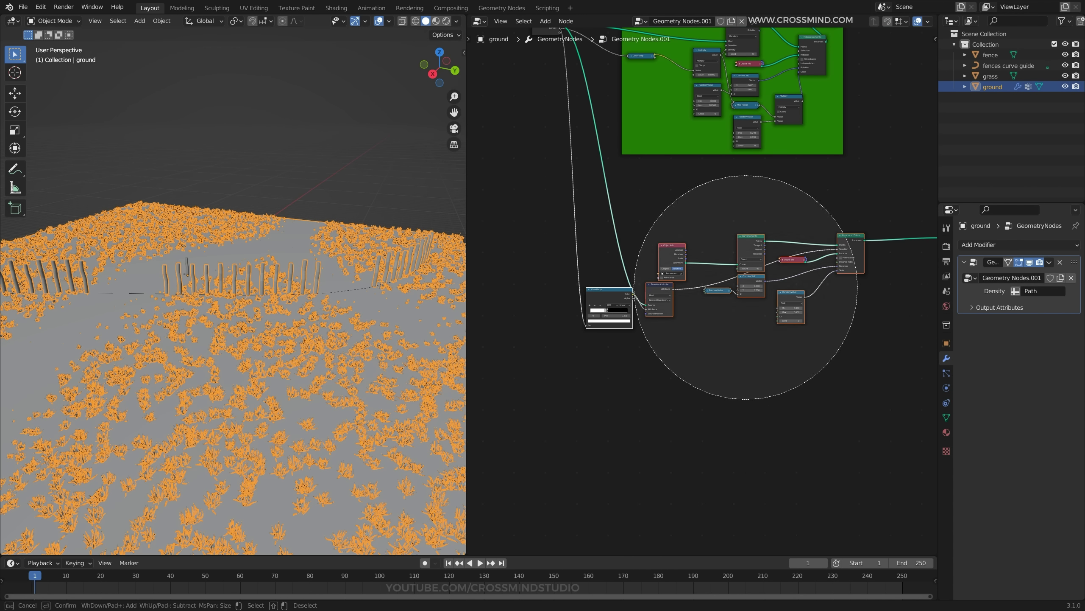
key(ctrl+j)
Label the new frame "fences" and give it an orange custom colour.
scroll(701, 293, up, 3)
key(n)
ctrl+scroll(838, 291, down, 2)
click(931, 42)
click(848, 81)
text(fenc)
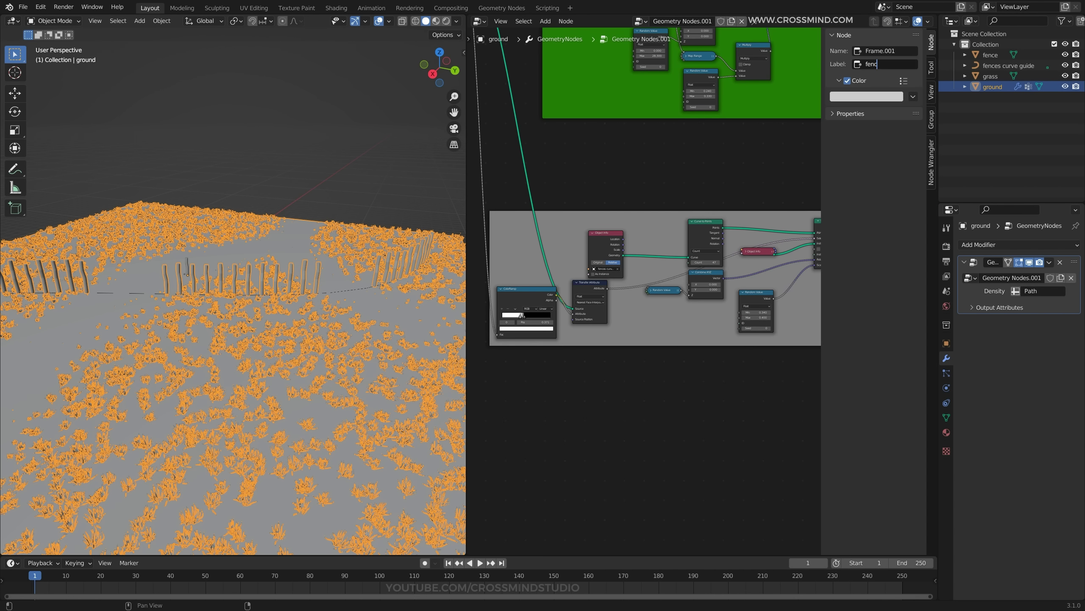
text(es)
key(Return)
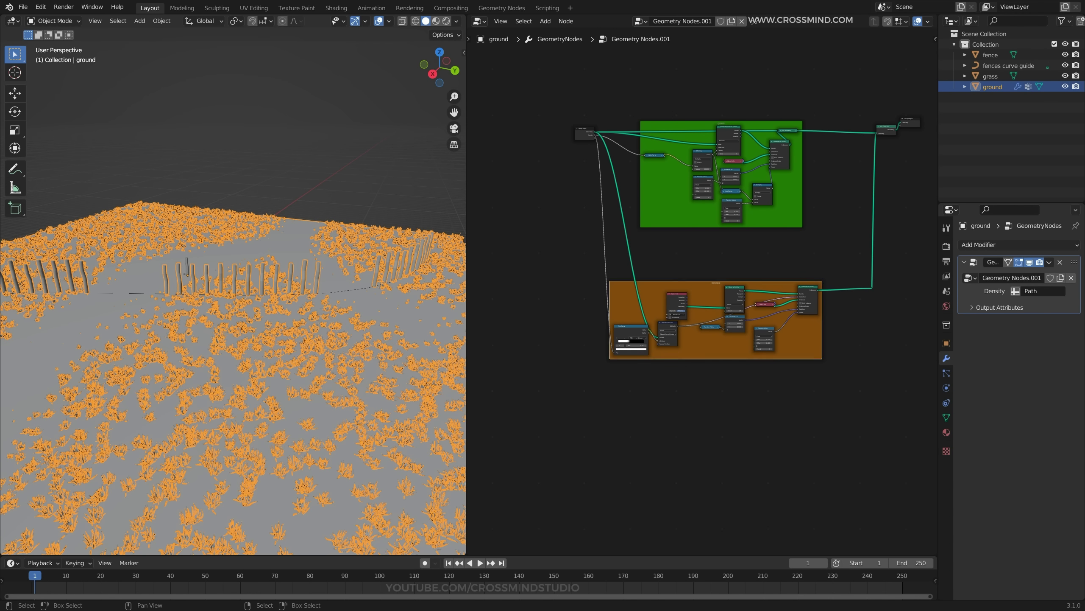
Move the Group Input node away from the frames and add reroute points across its geometry and density links.
drag(584, 129, 445, 128)
middle_drag(513, 163, 589, 171)
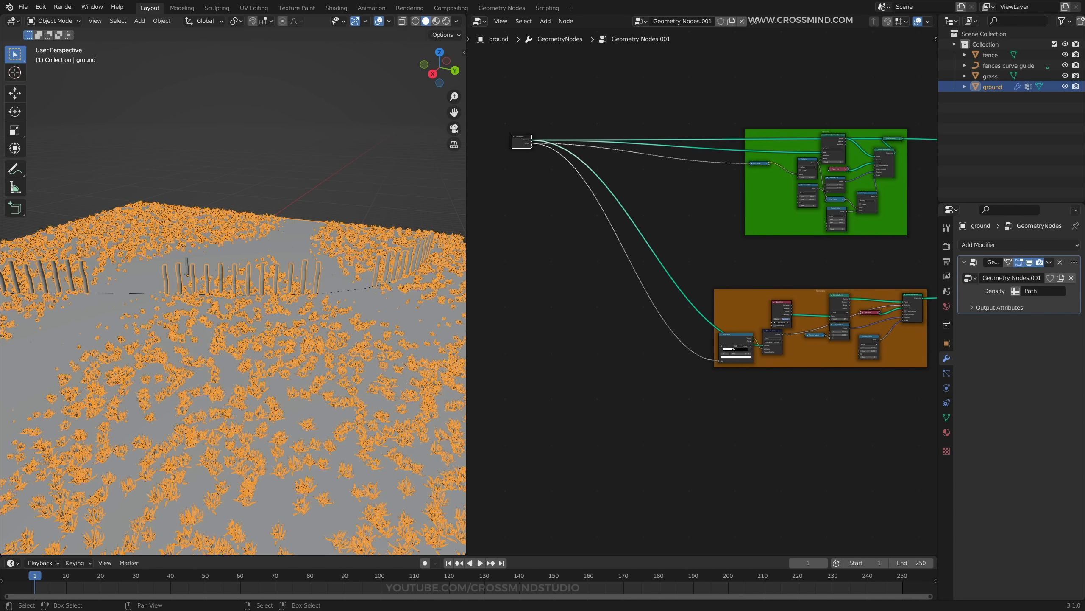
shift+right_drag(573, 134, 573, 150)
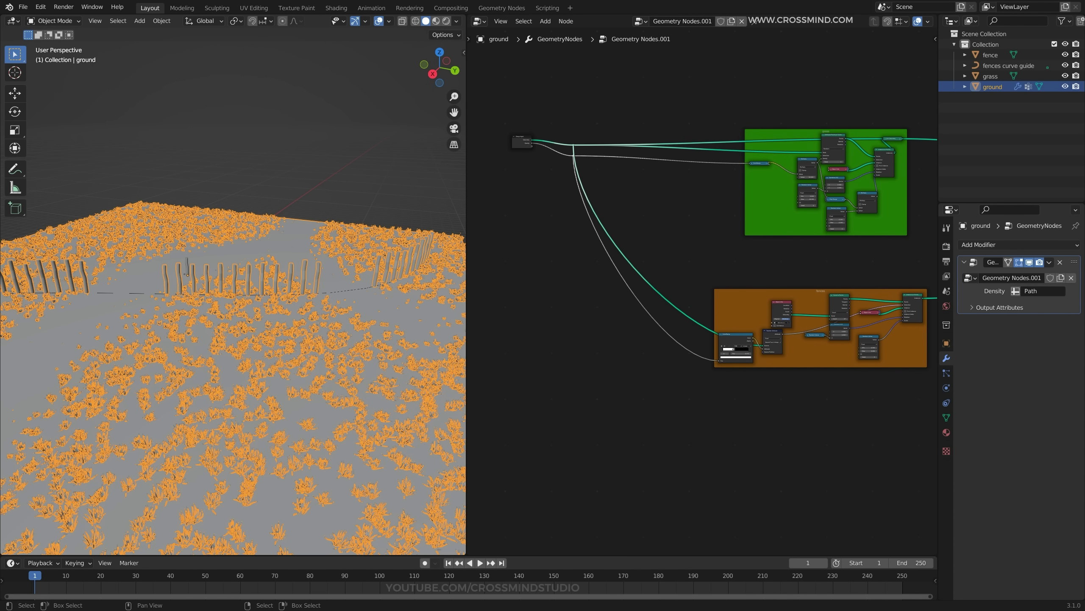
Space the Group Input and the reroute points farther apart to make room for new nodes between them.
scroll(706, 284, up, 2)
drag(550, 120, 667, 119)
middle_drag(667, 120, 718, 144)
scroll(598, 260, up, 2)
drag(530, 119, 508, 125)
scroll(702, 292, up, 2)
middle_drag(513, 129, 547, 158)
middle_drag(641, 192, 573, 216)
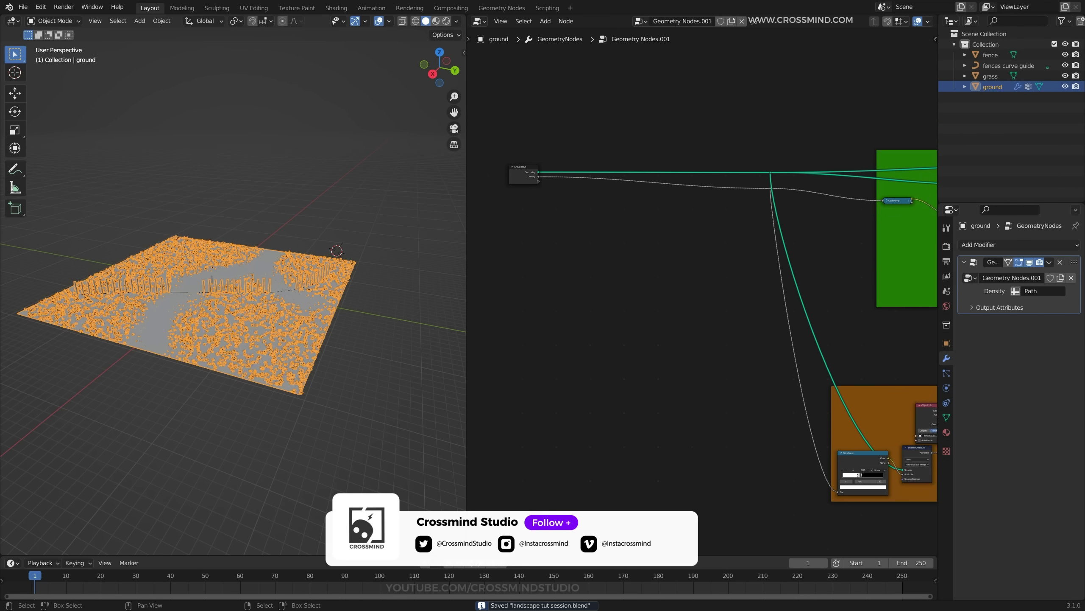
Insert a Set Position node on the geometry link between the Group Input and the reroute.
scroll(521, 171, up, 2)
key(shift+a)
click(684, 255)
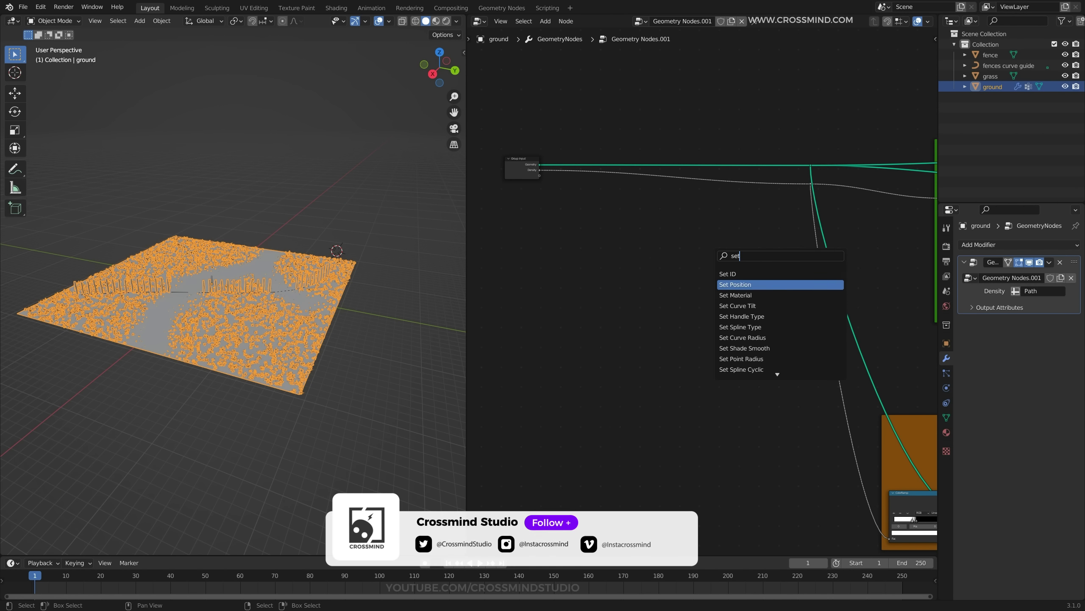
click(735, 285)
click(747, 140)
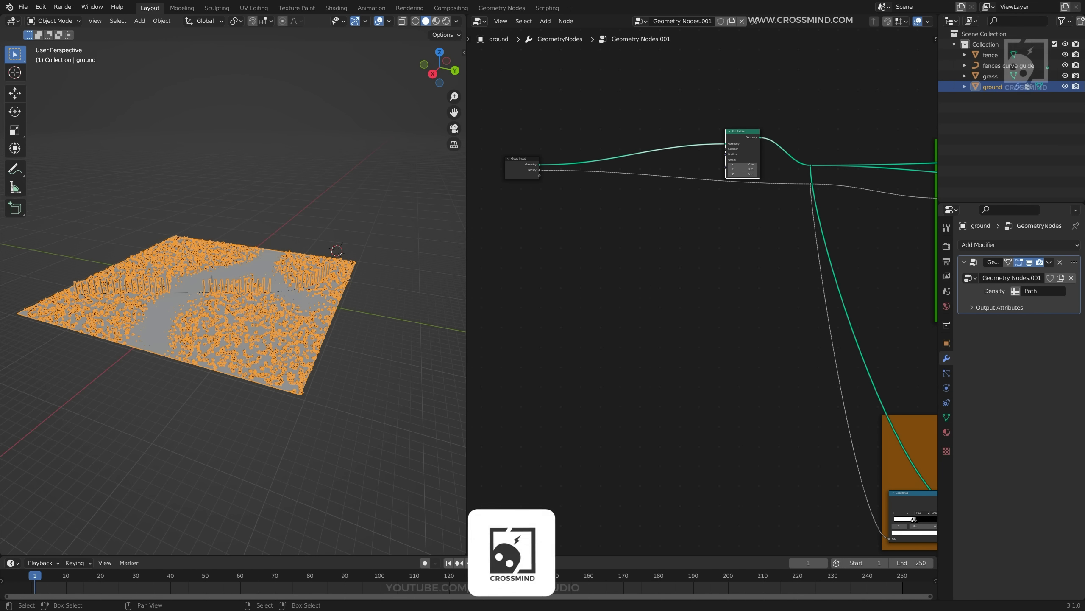
Add a Position input node and connect it to the Set Position node's Position input.
scroll(747, 140, up, 3)
middle_drag(747, 140, 754, 184)
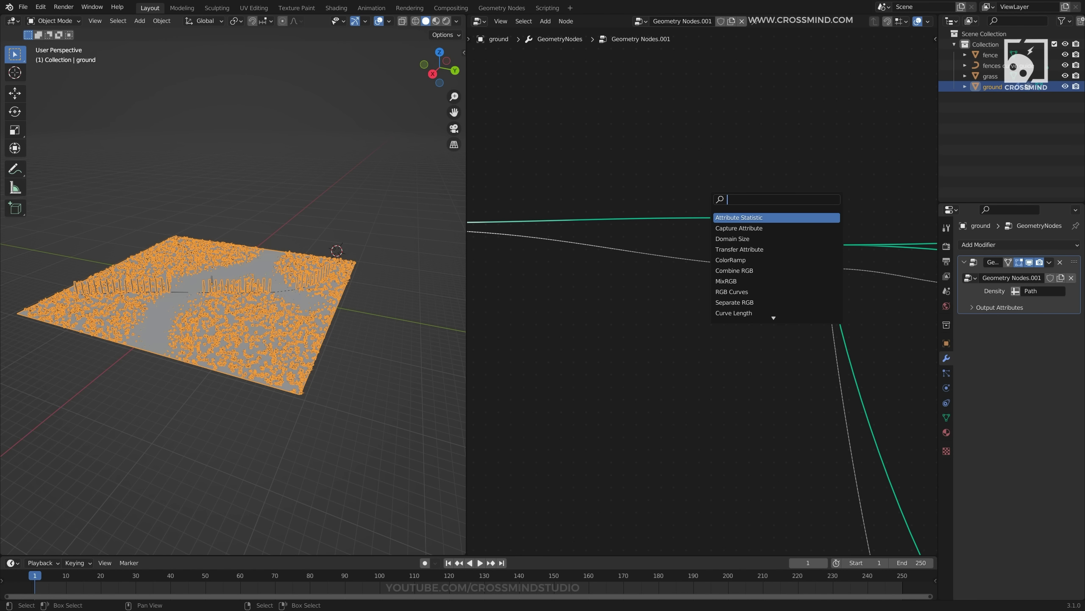
key(Escape)
scroll(701, 291, up, 4)
key(shift+a)
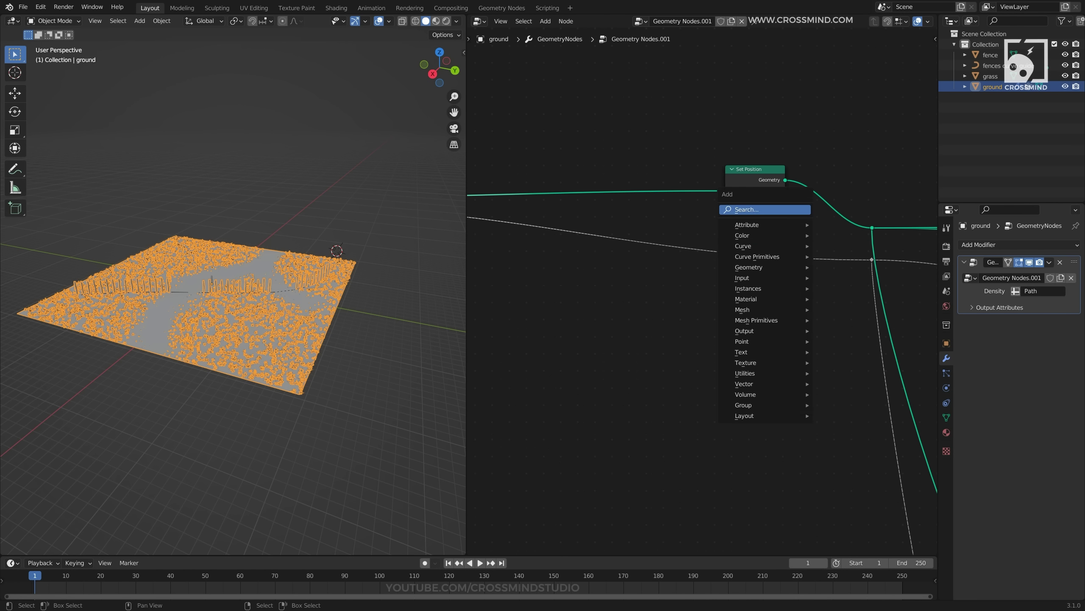
click(797, 210)
drag(658, 295, 670, 212)
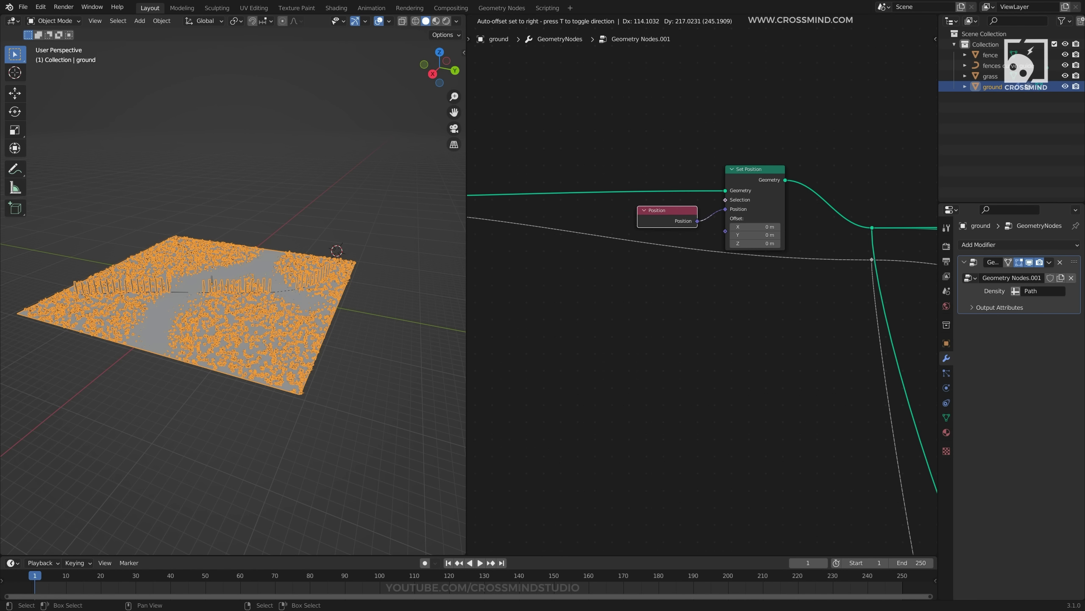
Insert a Vector Math node set to Add between the Position and Set Position nodes, moving Position aside.
scroll(703, 237, up, 2)
middle_drag(703, 238, 837, 252)
key(shift+a)
click(838, 252)
text(vect)
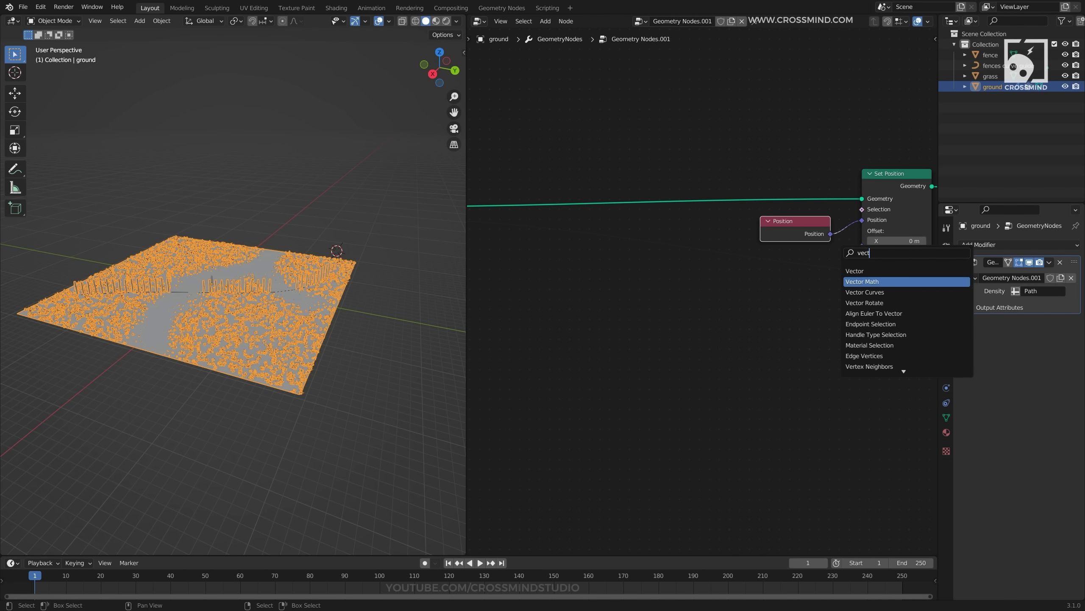
click(850, 281)
click(868, 240)
drag(791, 227, 749, 233)
middle_drag(749, 232, 668, 225)
Add a Combine XYZ node and connect its vector to the second input of the Add node.
key(shift+a)
text(com)
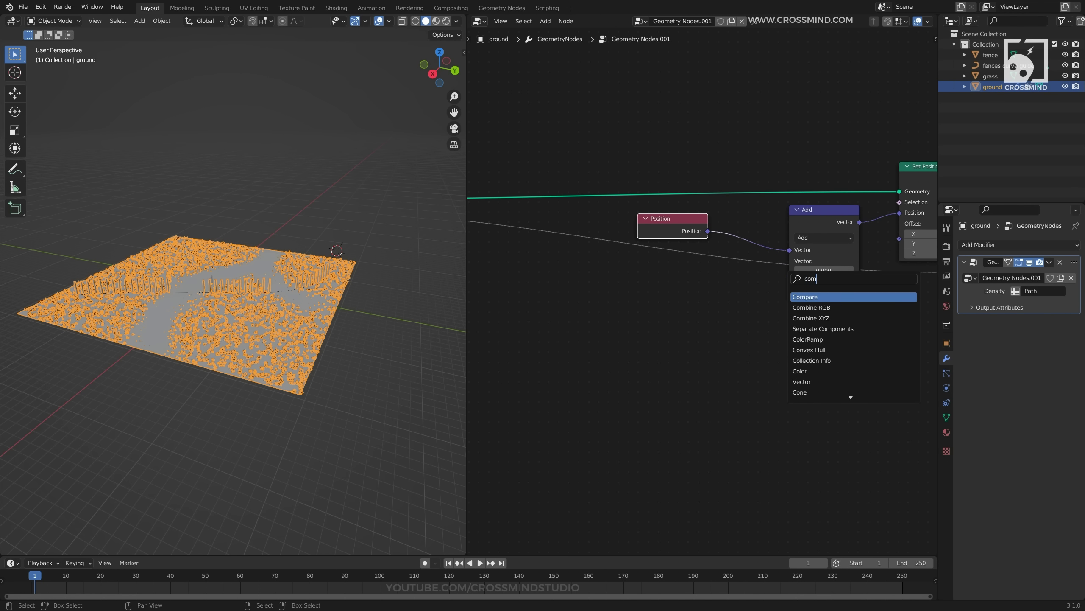
click(811, 318)
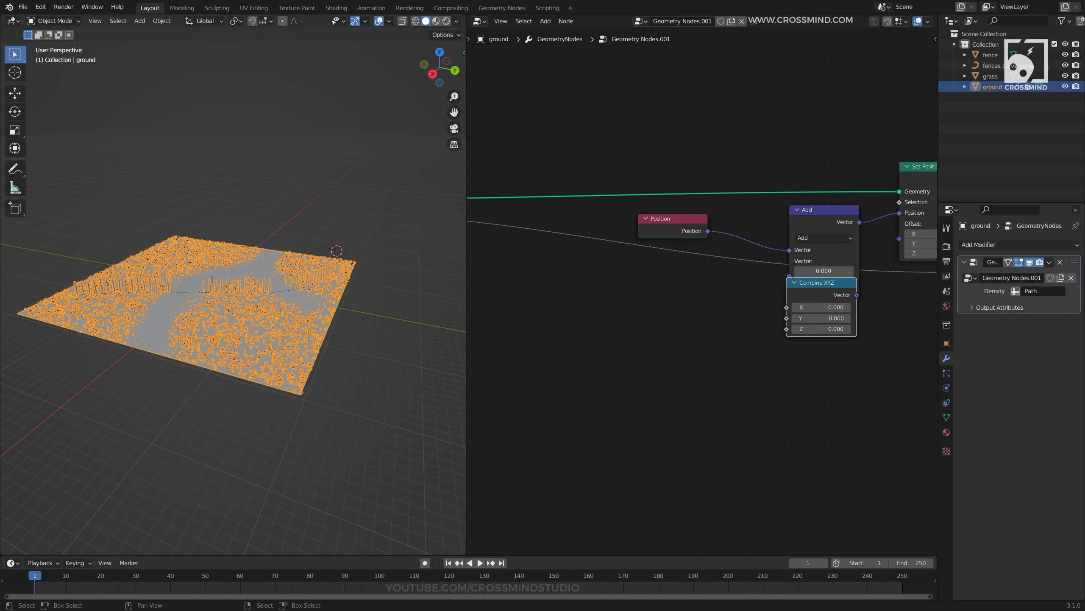
click(687, 313)
drag(732, 290, 789, 276)
middle_drag(730, 312, 817, 298)
Drive the Combine XYZ node's Z with a Musgrave Texture height and set the texture's scale to 0.320.
key(shift+a)
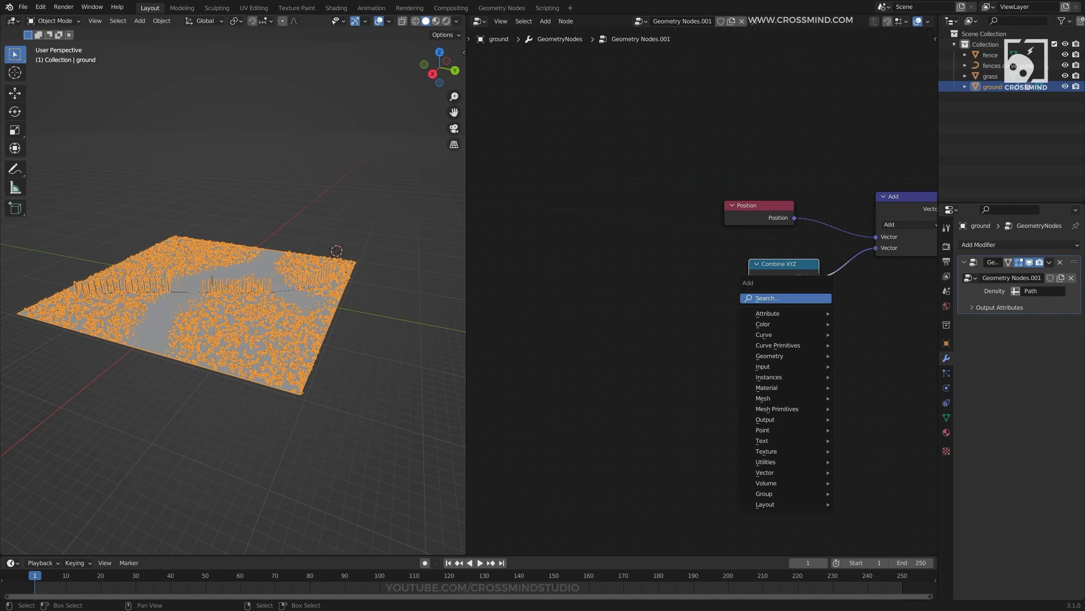
click(817, 299)
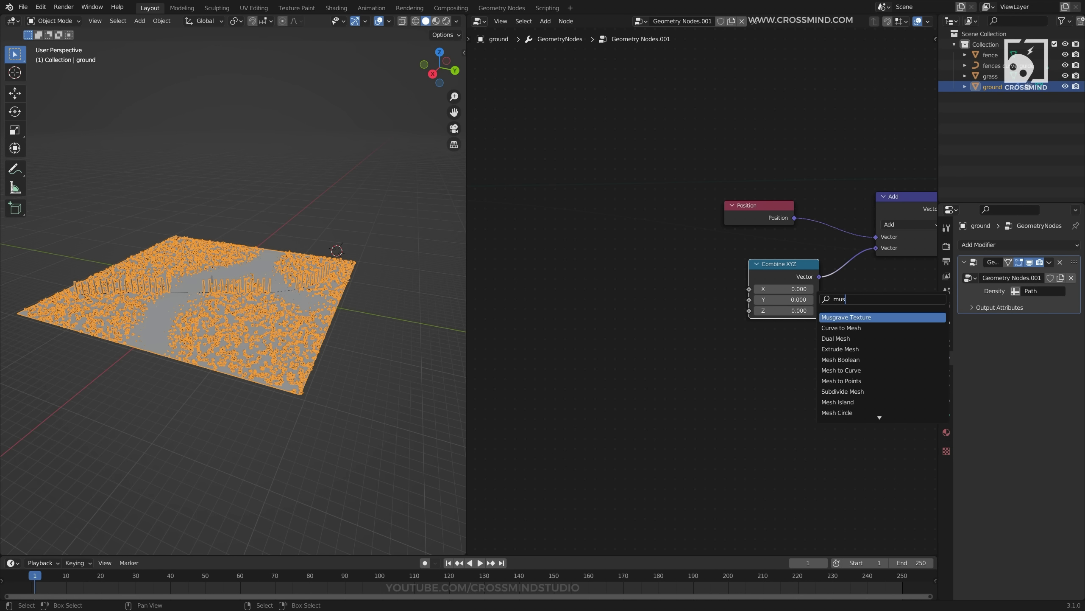
key(Return)
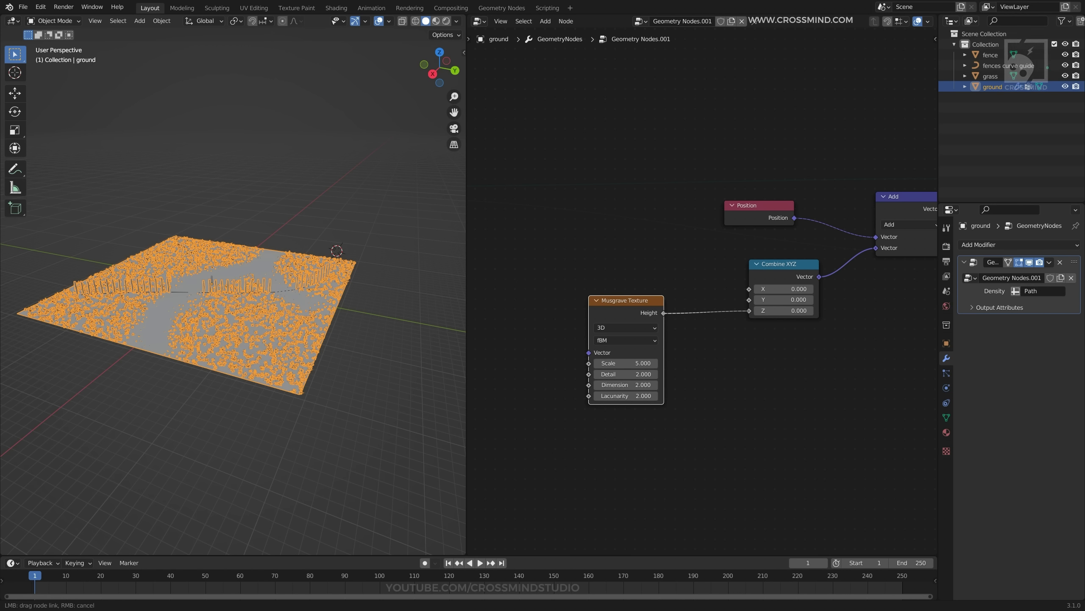
drag(748, 311, 749, 310)
drag(625, 362, 580, 363)
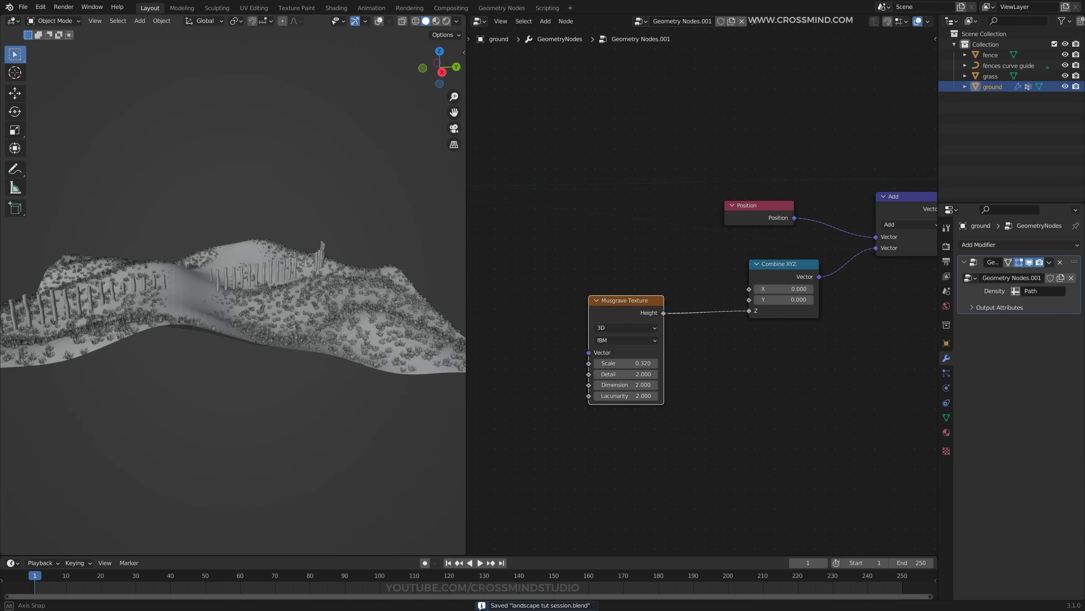
middle_drag(239, 307, 286, 257)
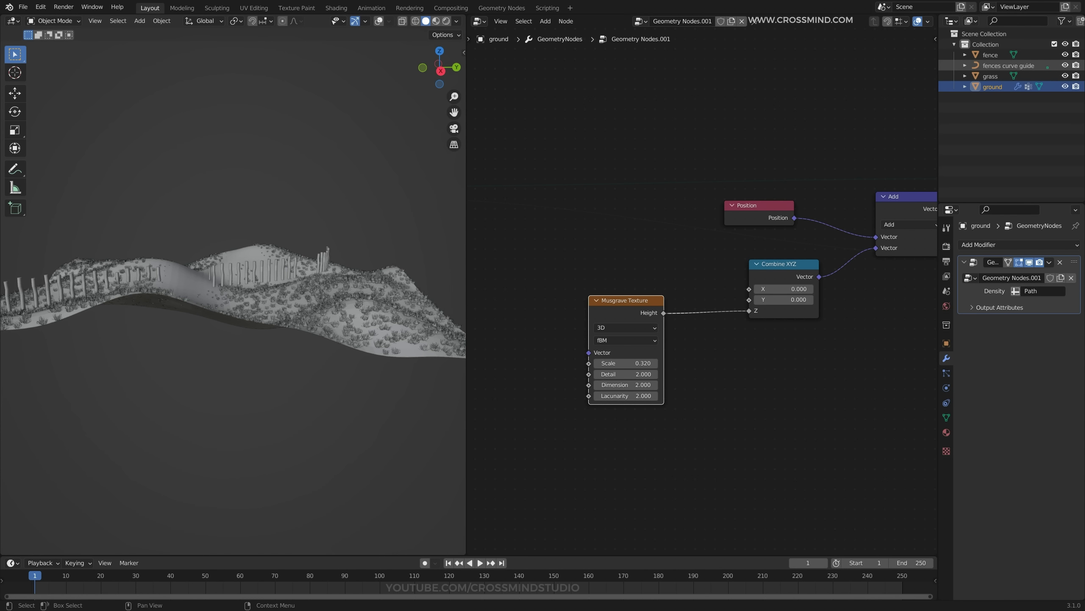
Select the fences curve guide to check it against the displaced terrain, and reselect the ground.
click(1009, 65)
middle_drag(278, 299, 256, 342)
scroll(267, 316, up, 1)
click(992, 87)
Select the Musgrave, Combine XYZ, Position, Add and Set Position nodes and join them into a frame.
scroll(702, 292, down, 5)
drag(625, 296, 666, 288)
key(c)
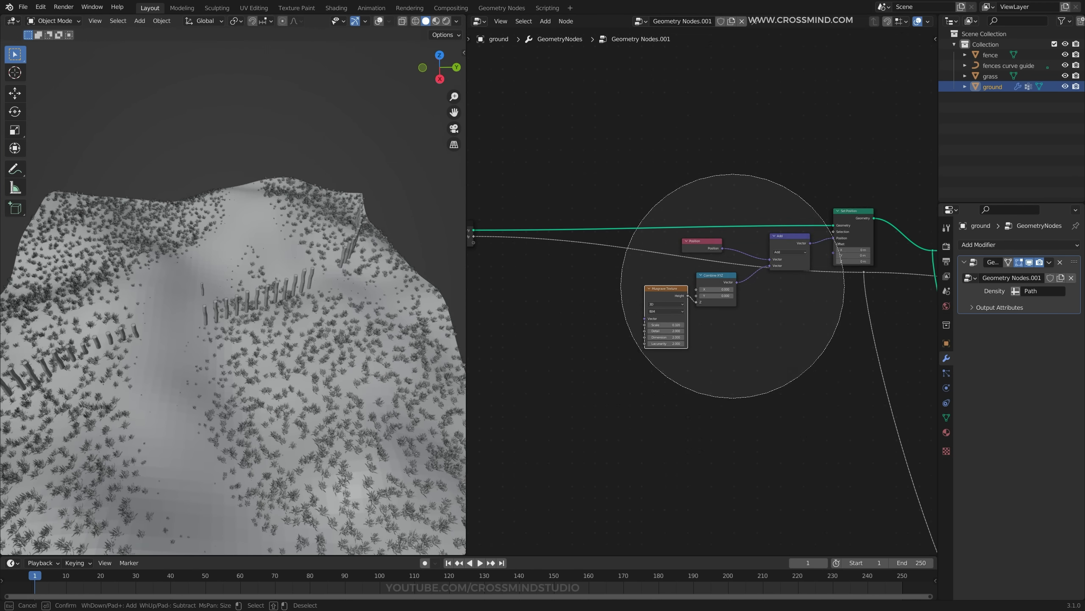
mouse_move(732, 295)
mouse_down()
mouse_move(722, 301)
mouse_move(747, 303)
mouse_up()
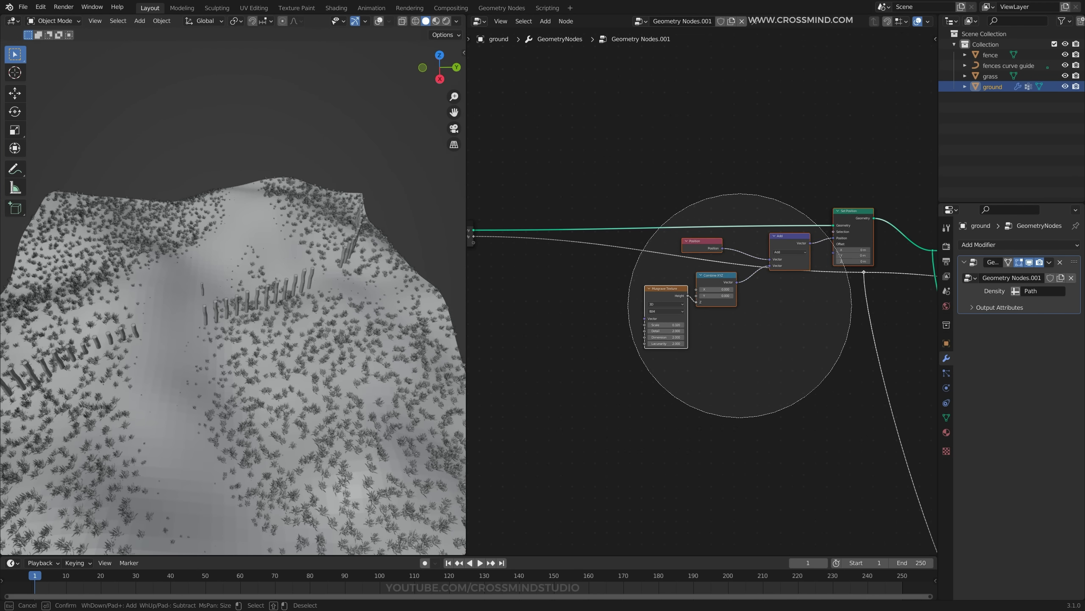
right_click(731, 307)
key(g)
key(ctrl+j)
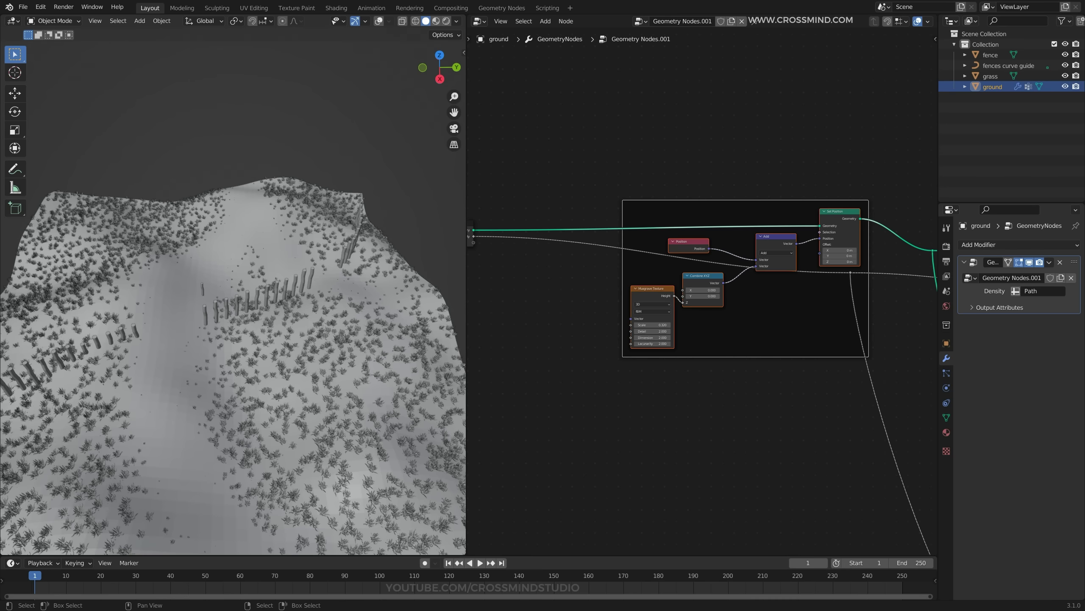
Label the new frame "terrain" and give it an olive-green custom colour.
key(n)
click(931, 92)
click(931, 42)
click(884, 64)
text(terr)
key(Return)
click(848, 80)
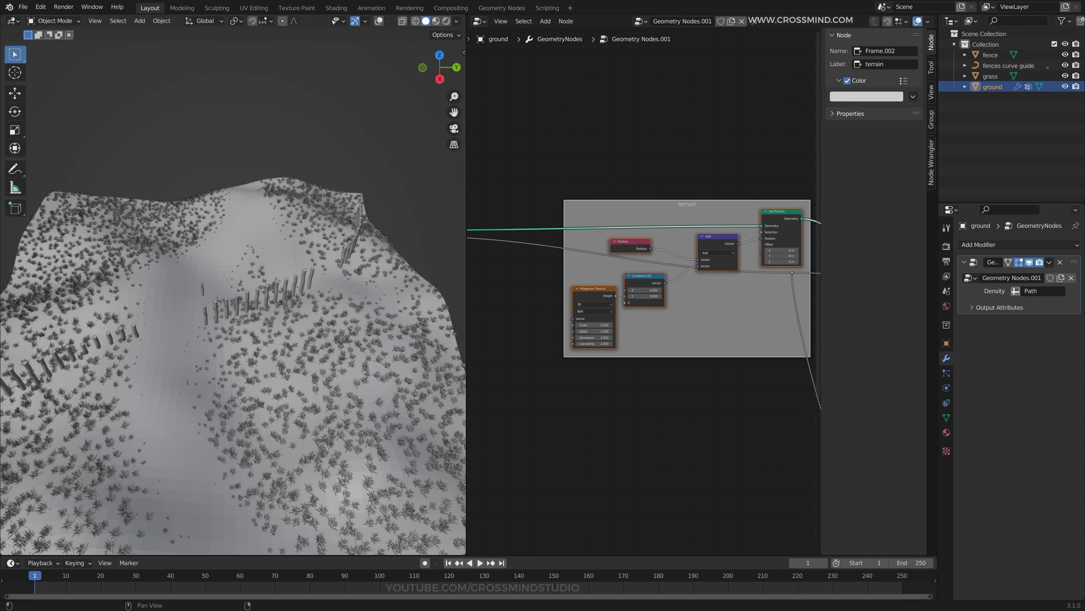
click(867, 97)
click(865, 154)
drag(726, 201, 689, 197)
Save the landscape tut session.blend file with the three framed node groups in place.
scroll(558, 263, down, 12)
scroll(643, 289, up, 3)
key(ctrl+s)
key(n)
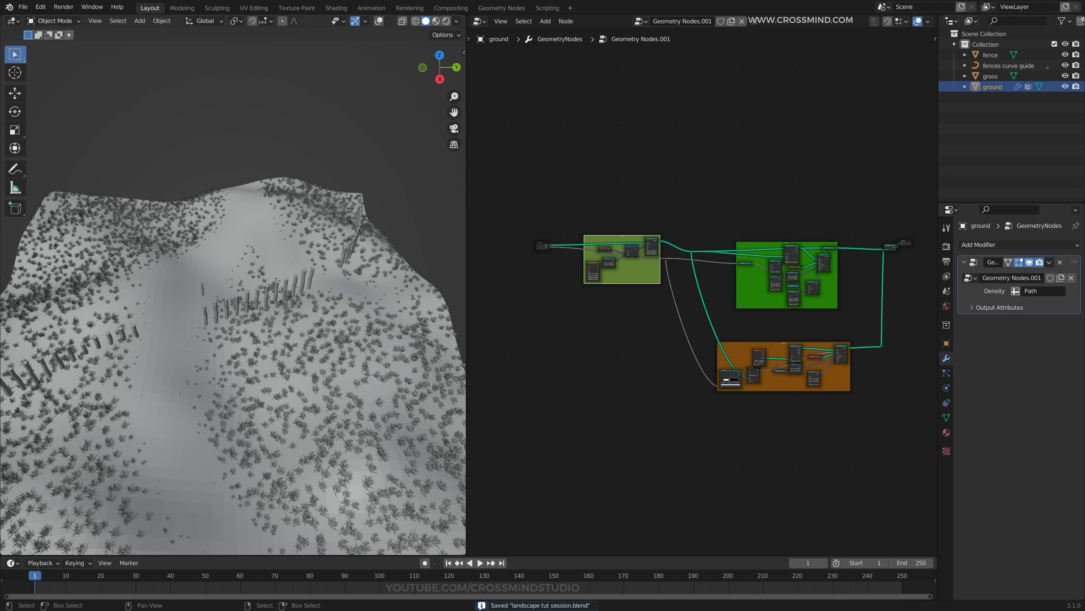
Examine how the fence posts and the fences curve guide sit relative to the hilly terrain surface.
middle_drag(643, 289, 650, 273)
click(638, 235)
scroll(274, 325, up, 2)
middle_drag(274, 325, 277, 261)
scroll(702, 291, up, 10)
middle_drag(752, 354, 601, 222)
mouse_move(239, 325)
middle_down()
mouse_move(275, 299)
mouse_move(227, 324)
middle_up()
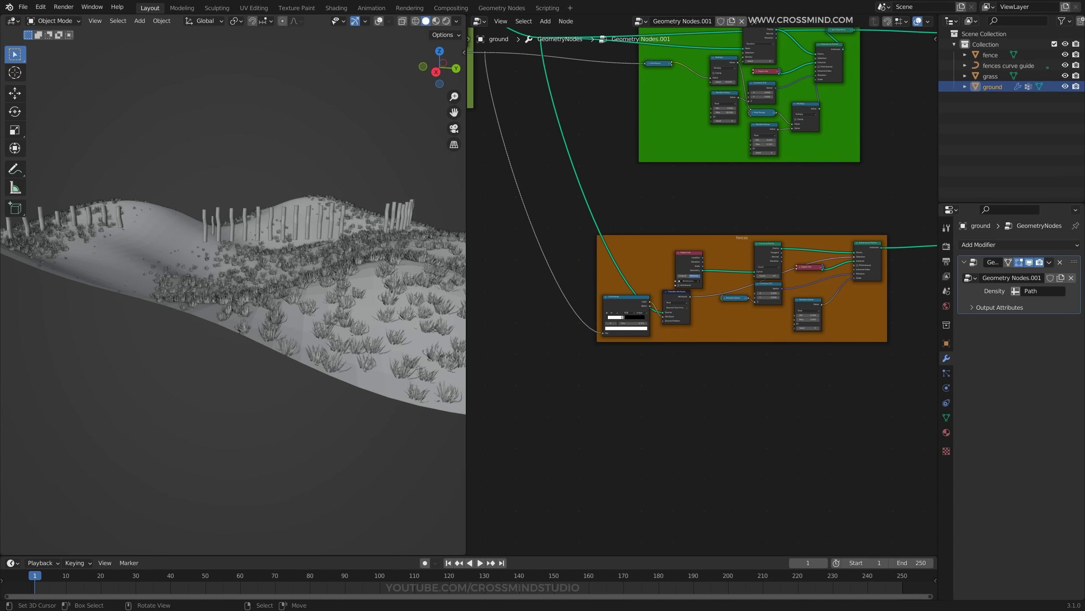
scroll(703, 290, up, 1)
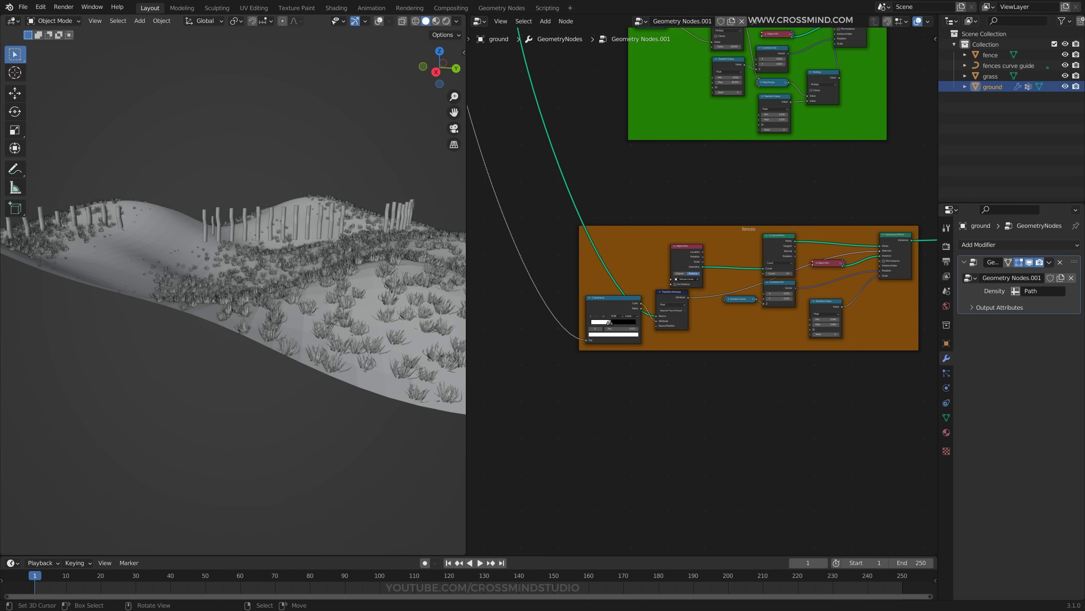
middle_drag(240, 308, 273, 306)
scroll(239, 314, up, 3)
click(1008, 66)
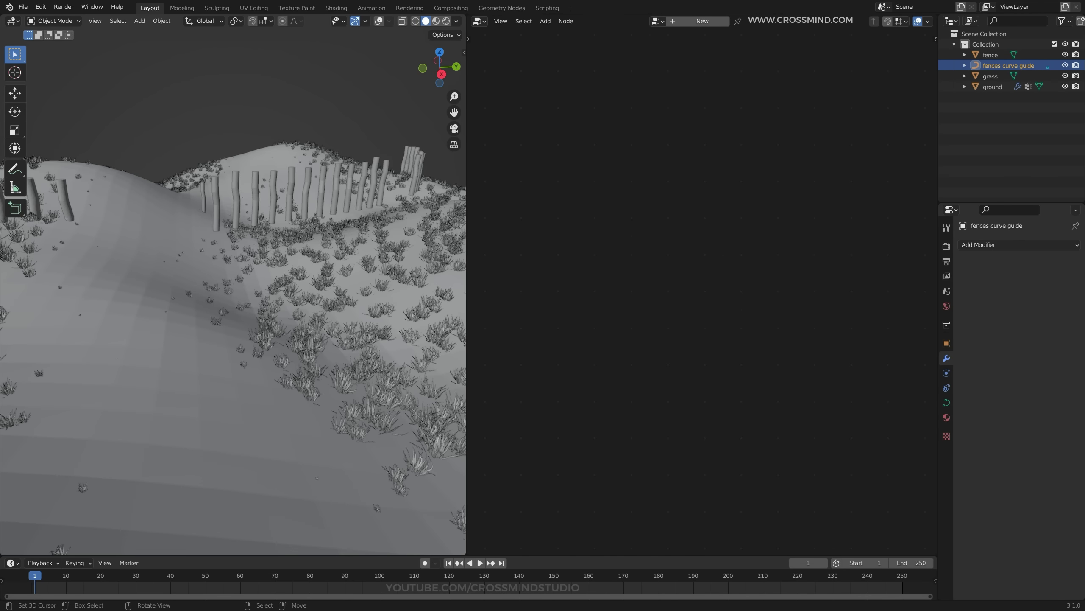
middle_drag(249, 269, 257, 265)
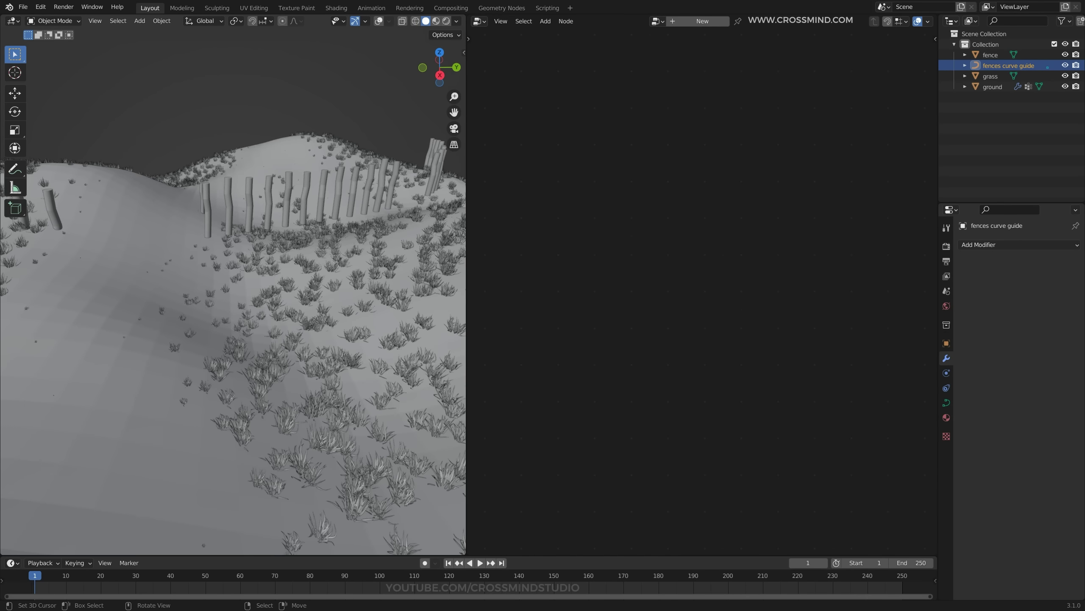
scroll(222, 276, down, 5)
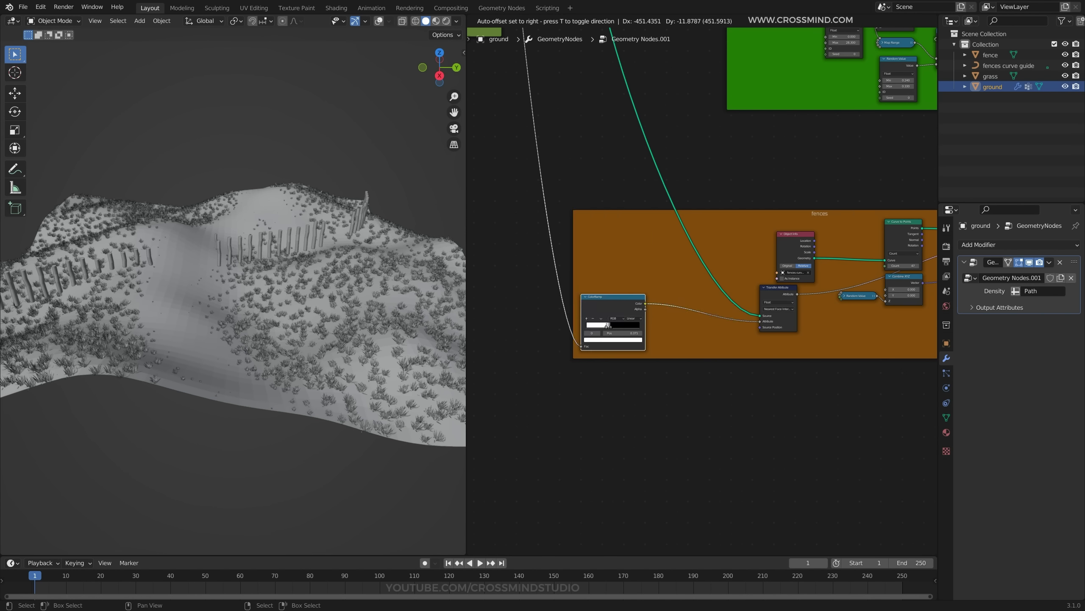
Rearrange the ColorRamp and Object Info nodes inside the fences frame and preview the curve guide geometry on its own.
drag(607, 298, 689, 298)
drag(788, 243, 701, 236)
scroll(701, 273, up, 1)
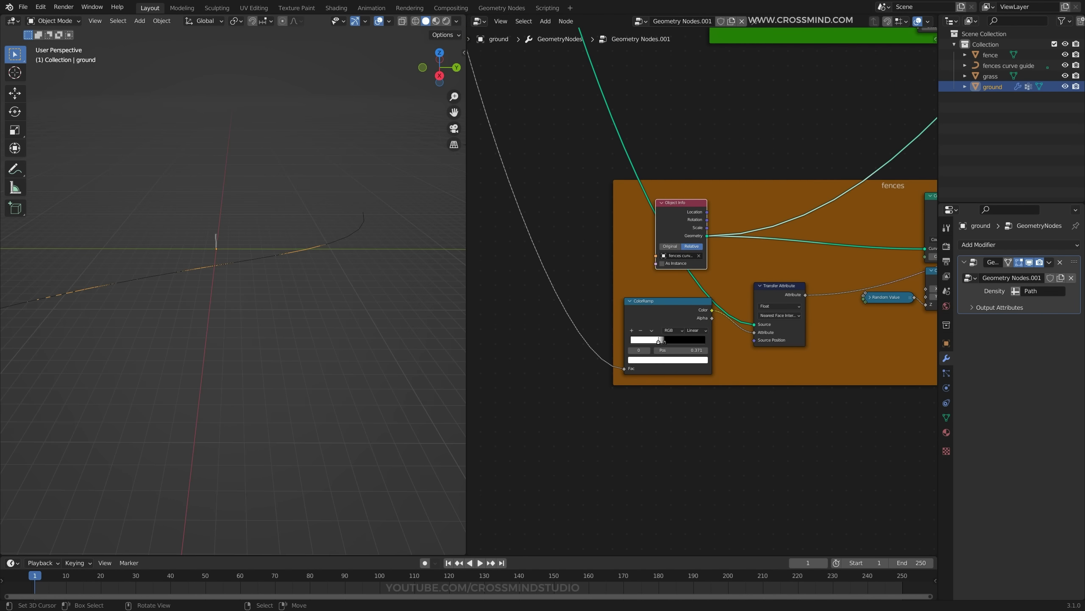
middle_drag(363, 273, 365, 284)
scroll(598, 289, down, 9)
middle_drag(709, 291, 505, 351)
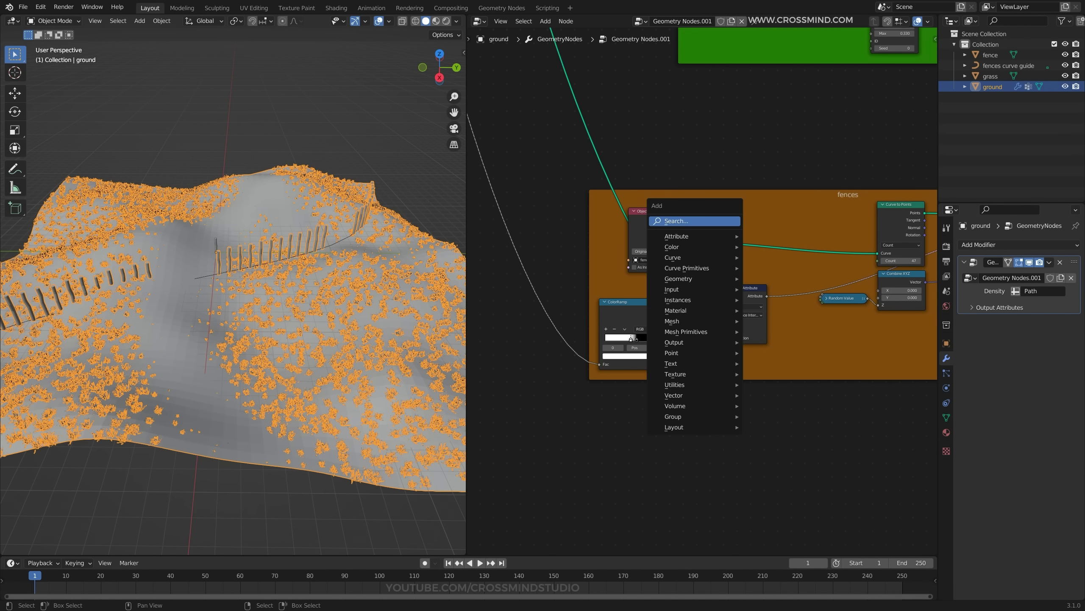
Insert a Set Position node between Object Info and Curve to Points in the fences frame, nudging Object Info aside.
text(set position)
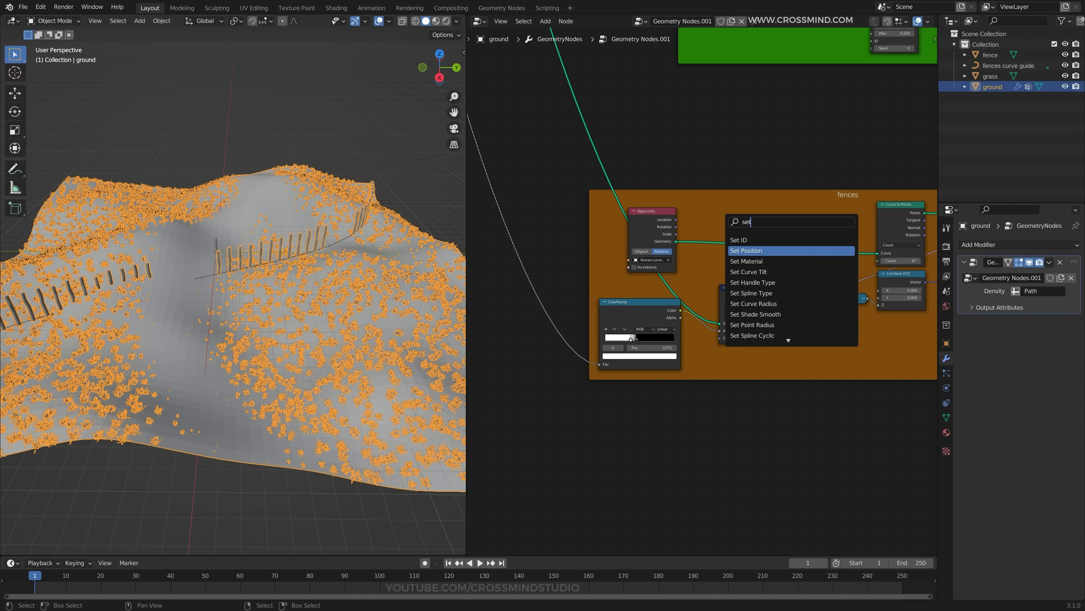
key(Return)
click(731, 203)
scroll(684, 273, up, 3)
middle_drag(671, 256, 708, 266)
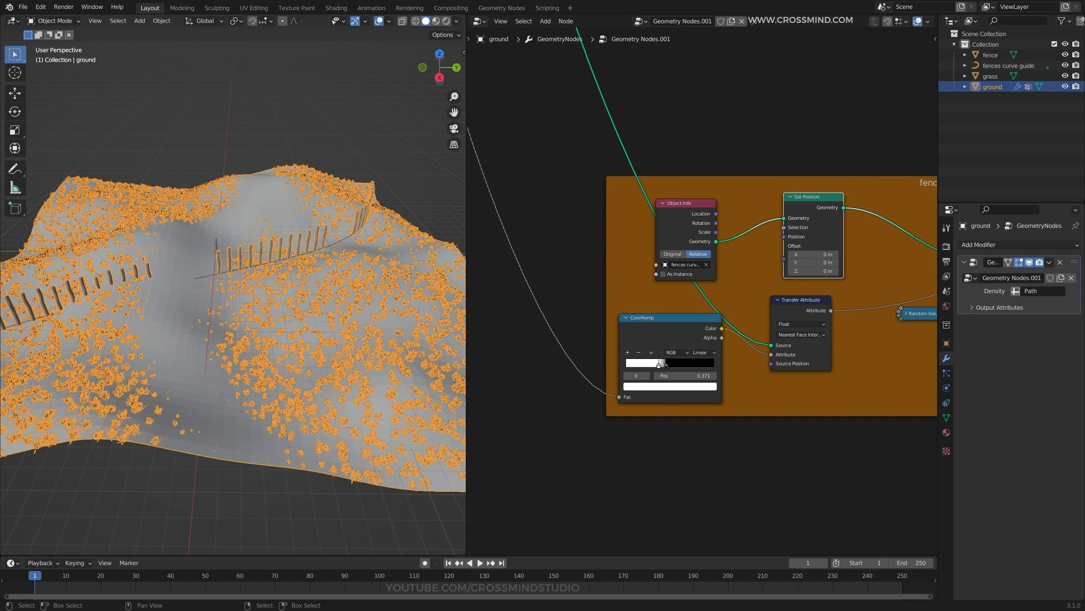
drag(684, 214, 680, 203)
middle_drag(233, 278, 239, 270)
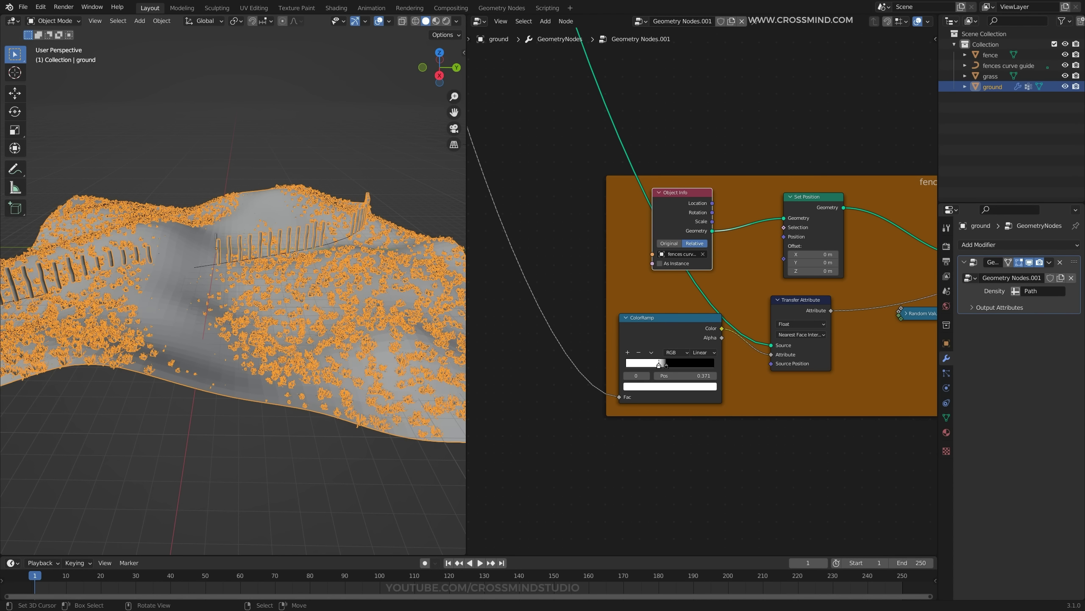
Add a Transfer Attribute node and place it inside the fences frame, ahead of the Object Info node.
scroll(239, 269, down, 2)
scroll(667, 179, down, 1)
middle_drag(667, 180, 709, 218)
key(shift+a)
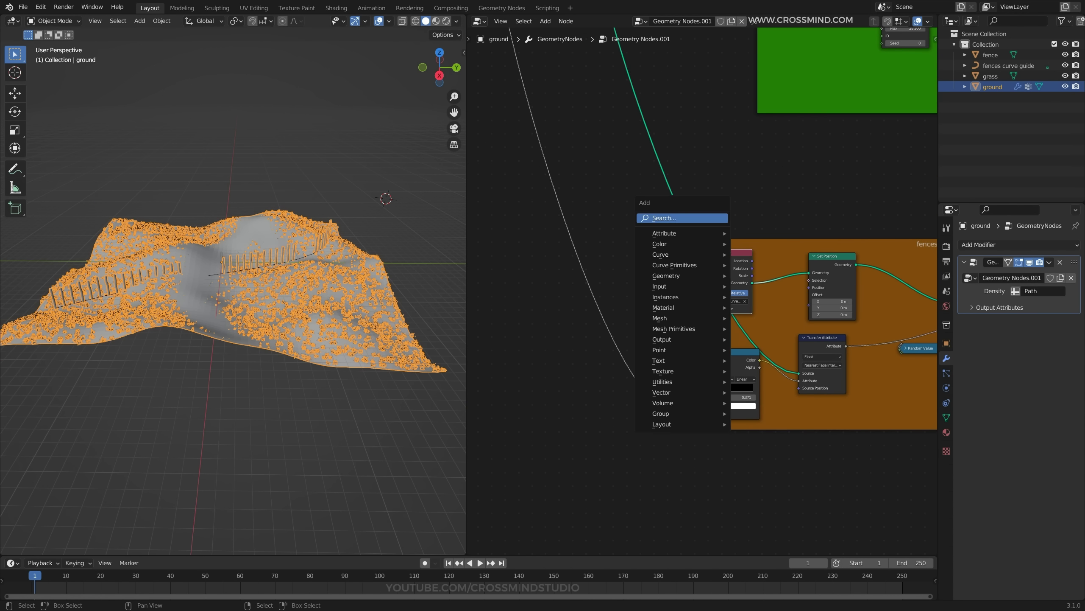
click(709, 219)
text(tr)
key(Down)
key(Return)
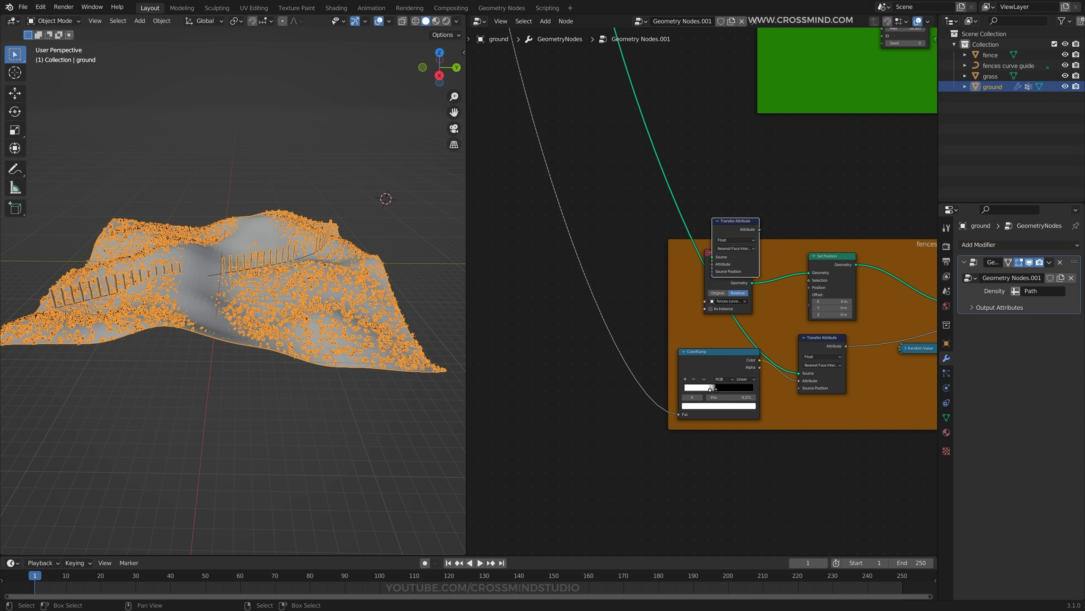
click(755, 211)
drag(772, 214, 636, 225)
scroll(640, 400, up, 3)
scroll(636, 224, down, 1)
middle_drag(636, 224, 582, 232)
drag(582, 231, 580, 241)
Examine the nodes in the terrain frame that feed its Set Position node.
scroll(580, 241, down, 7)
middle_drag(583, 245, 800, 346)
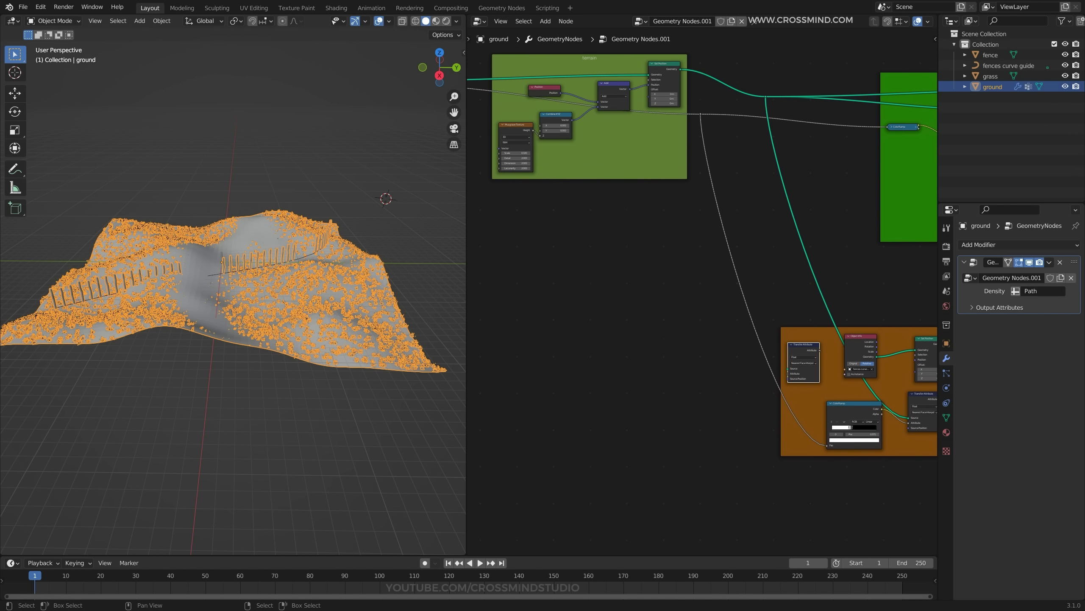
middle_drag(579, 188, 702, 291)
scroll(701, 291, up, 5)
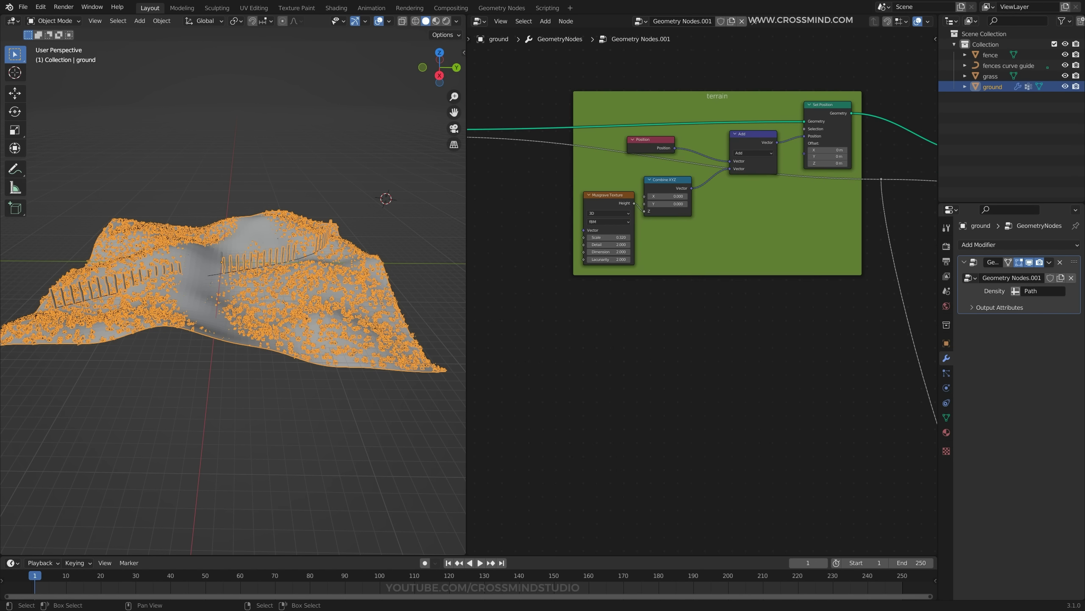
mouse_move(599, 69)
mouse_down()
mouse_move(735, 179)
mouse_move(814, 294)
mouse_up()
middle_drag(684, 278, 820, 315)
drag(541, 133, 583, 199)
middle_drag(854, 251, 645, 224)
scroll(645, 224, up, 3)
drag(570, 44, 763, 252)
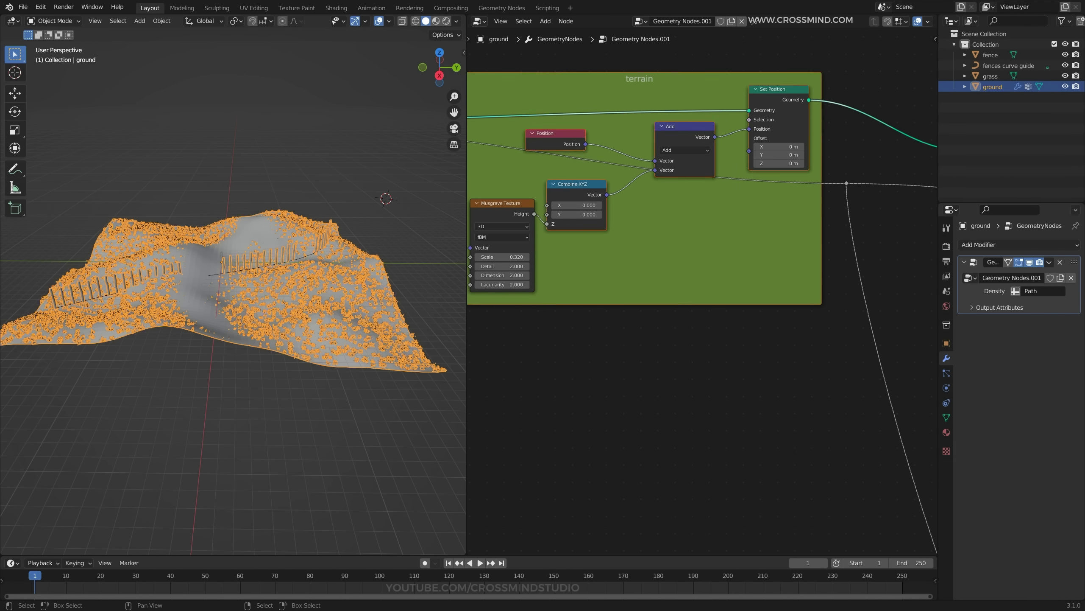
Link the terrain Set Position's Geometry output to the new Transfer Attribute's Source input in the fences frame.
scroll(702, 295, down, 3)
middle_drag(701, 300, 617, 257)
drag(771, 199, 746, 374)
scroll(703, 295, up, 4)
middle_drag(786, 382, 663, 317)
drag(686, 292, 686, 282)
scroll(686, 282, down, 1)
middle_drag(749, 312, 705, 308)
scroll(705, 308, up, 1)
drag(582, 205, 936, 446)
scroll(919, 427, down, 2)
middle_drag(919, 427, 781, 387)
middle_drag(649, 287, 760, 300)
scroll(701, 291, up, 3)
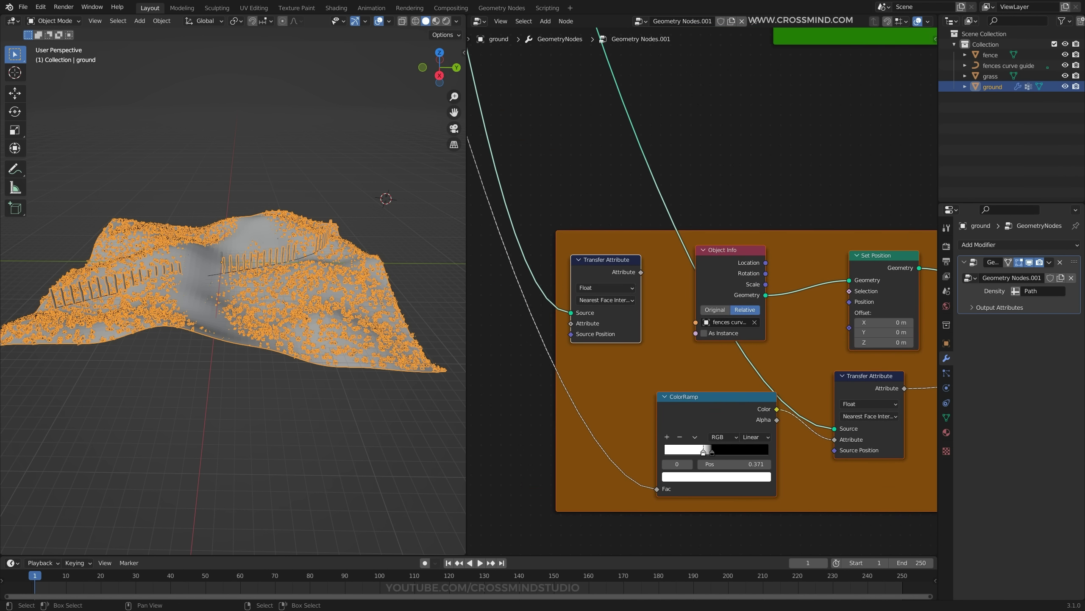
Set the new Transfer Attribute node's data type to Vector.
click(606, 288)
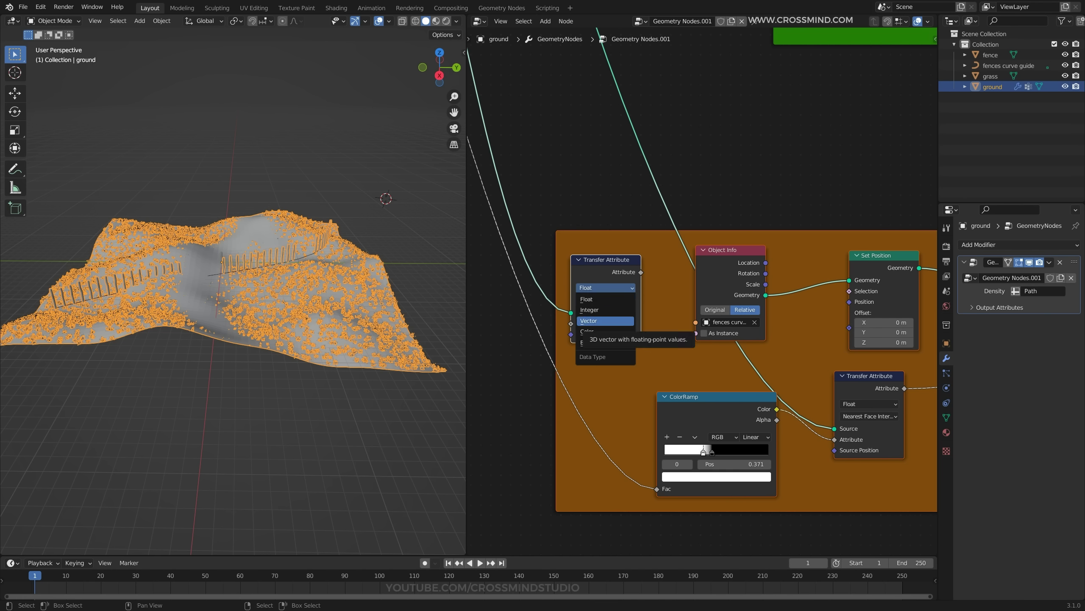
click(594, 320)
scroll(273, 299, up, 1)
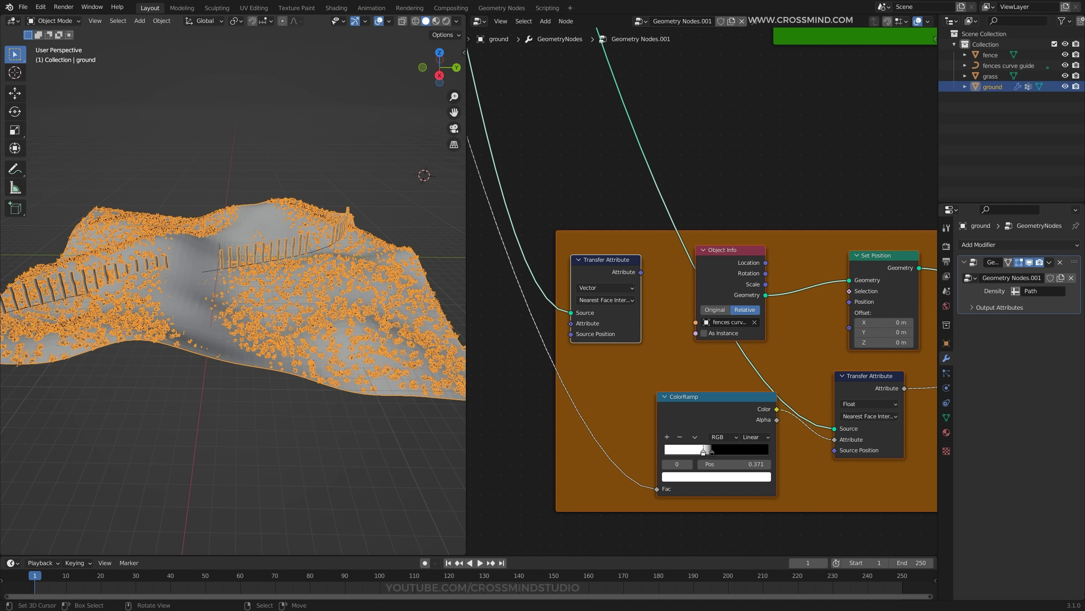
Add a Position node in the fences frame and link it to the Vector Transfer Attribute's Attribute input.
middle_drag(273, 299, 259, 323)
middle_drag(700, 291, 757, 294)
scroll(701, 292, down, 2)
scroll(756, 294, up, 2)
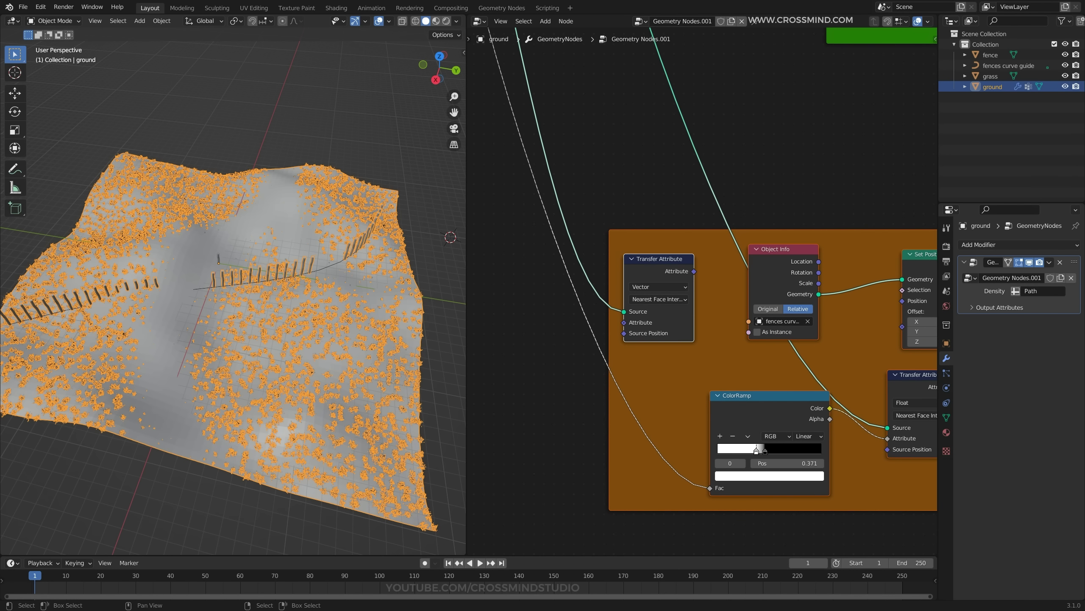
key(shift+a)
text(po)
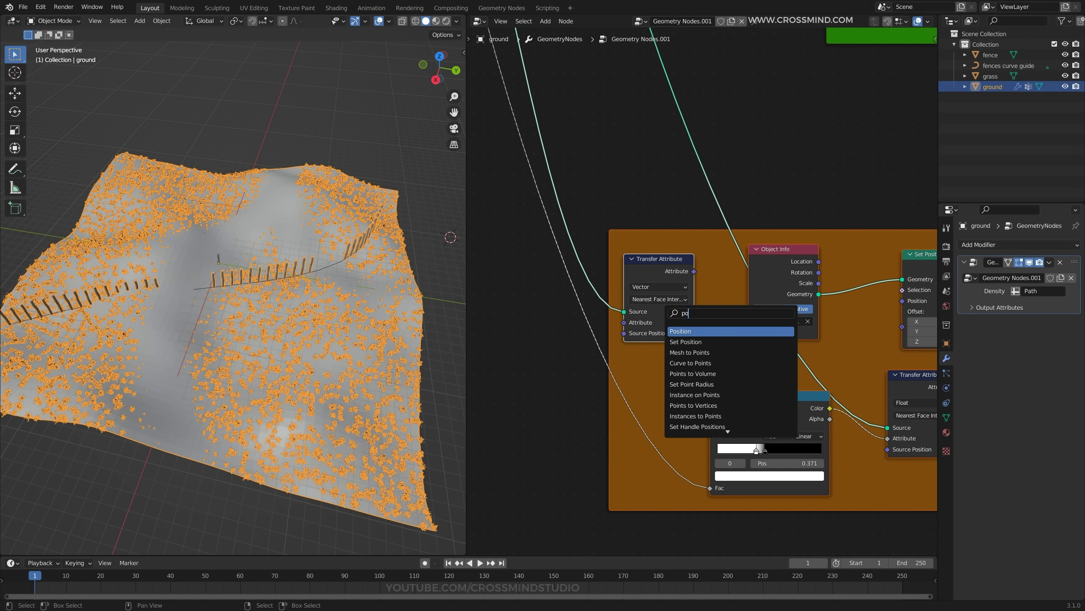
key(Return)
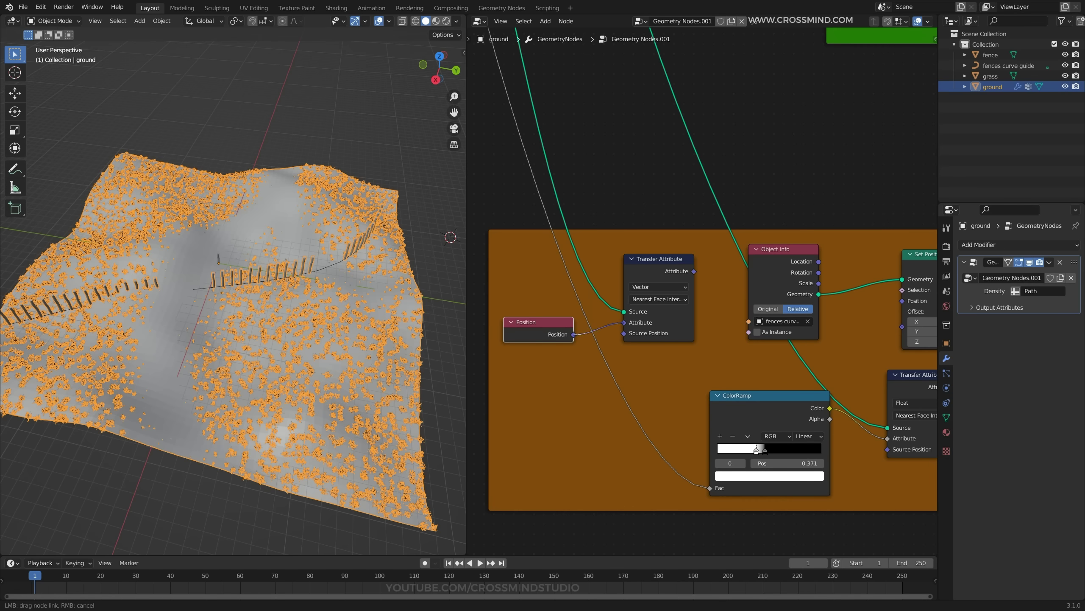
Trace how the terrain geometry and Position node feed the Vector Transfer Attribute in the fences frame.
scroll(709, 338, down, 5)
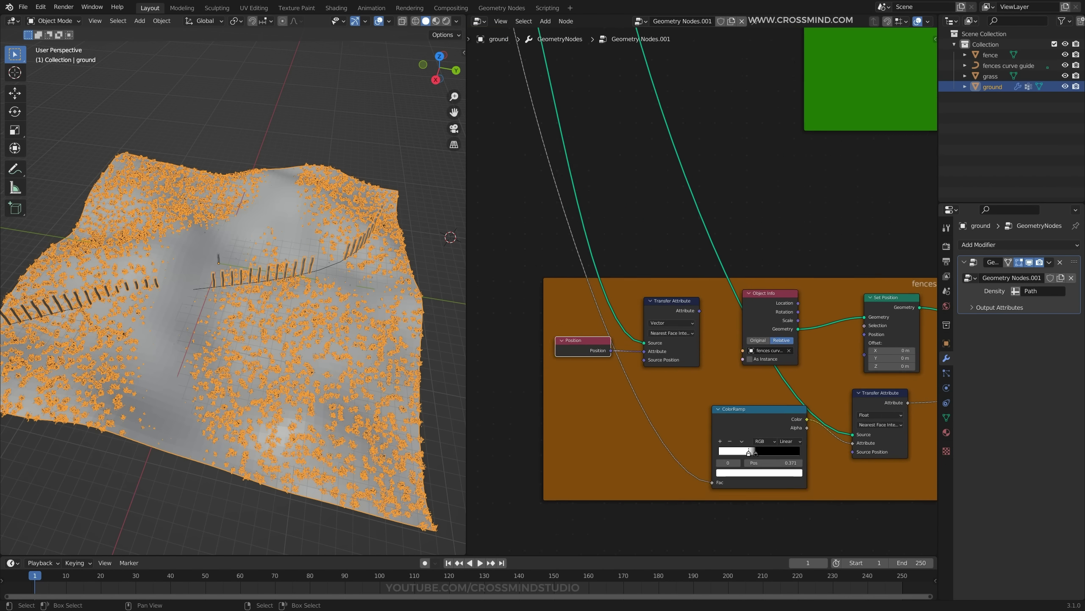
scroll(709, 338, down, 2)
middle_drag(710, 338, 663, 307)
scroll(663, 307, up, 6)
drag(805, 332, 834, 341)
scroll(696, 293, up, 2)
scroll(884, 462, up, 2)
drag(654, 326, 680, 343)
scroll(679, 344, down, 2)
middle_drag(673, 335, 774, 368)
drag(775, 368, 791, 380)
scroll(790, 380, down, 8)
middle_drag(790, 380, 882, 496)
middle_drag(639, 237, 801, 232)
scroll(641, 240, up, 3)
scroll(928, 273, up, 4)
scroll(923, 274, down, 2)
middle_drag(882, 479, 482, 217)
scroll(881, 479, up, 4)
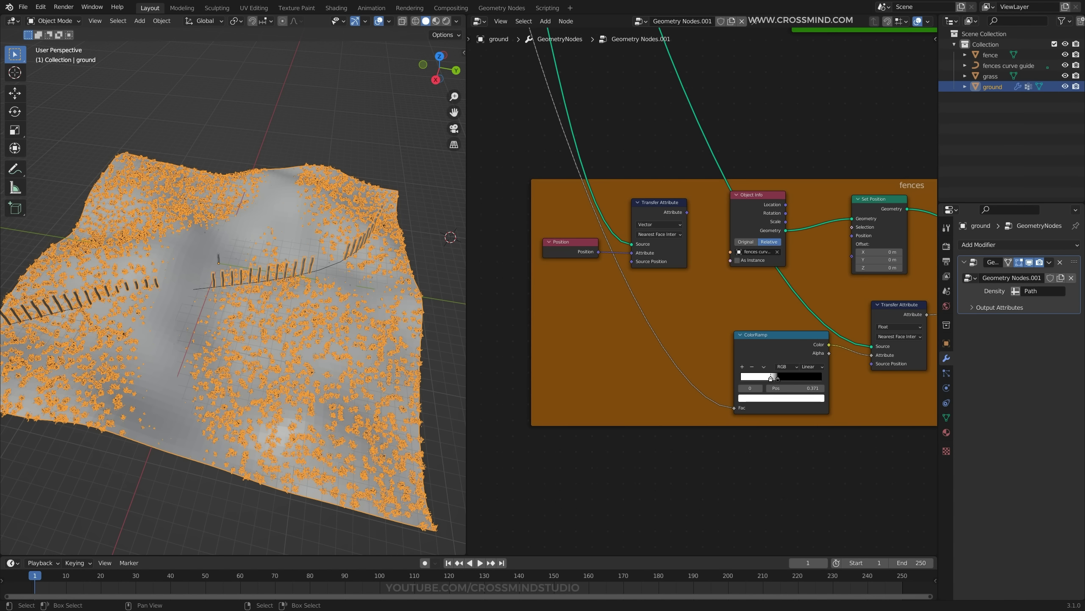
Nudge the ColorRamp node so it lines up with the Float Transfer Attribute's Attribute input.
middle_drag(790, 345, 699, 320)
scroll(699, 319, up, 3)
drag(699, 320, 709, 334)
scroll(708, 334, up, 1)
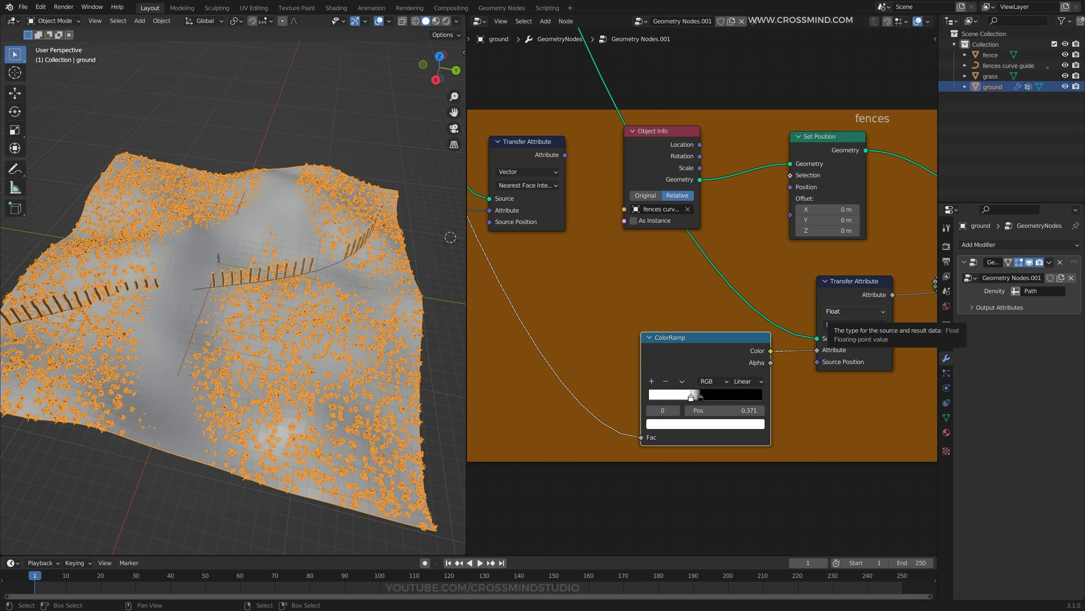
Link the Vector Transfer Attribute's output to the Position input of the fences Set Position node.
scroll(699, 302, down, 5)
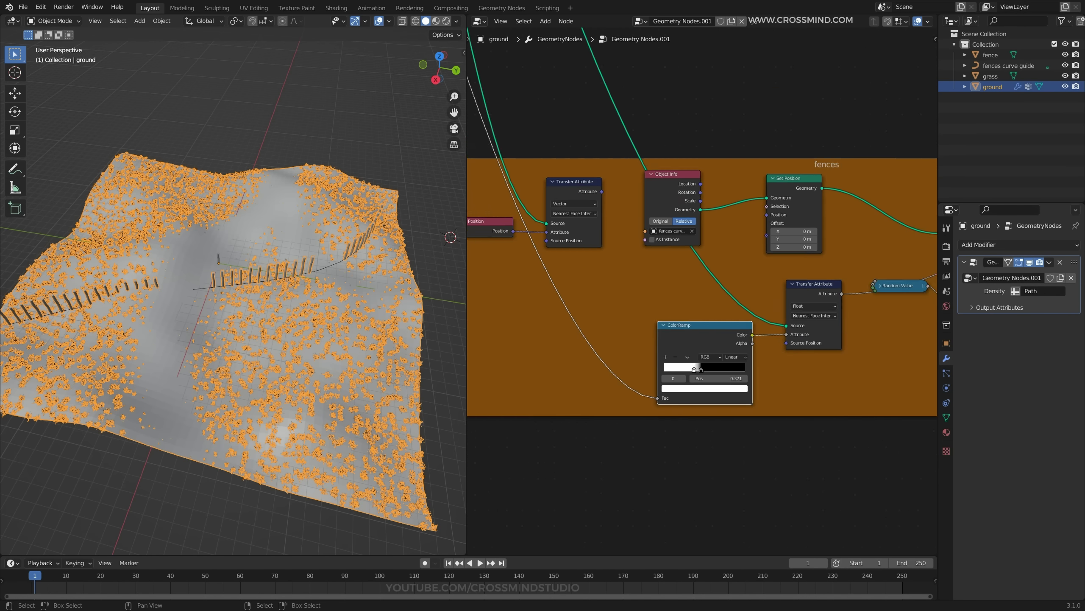
scroll(699, 302, up, 6)
scroll(699, 302, down, 7)
middle_drag(699, 302, 806, 368)
scroll(806, 368, up, 8)
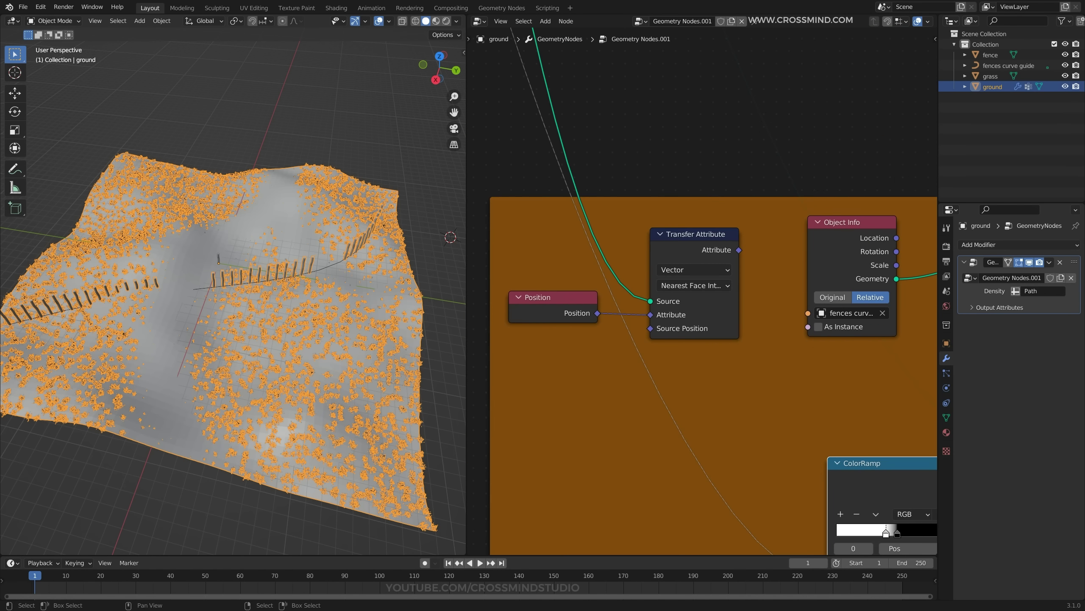
scroll(701, 291, down, 2)
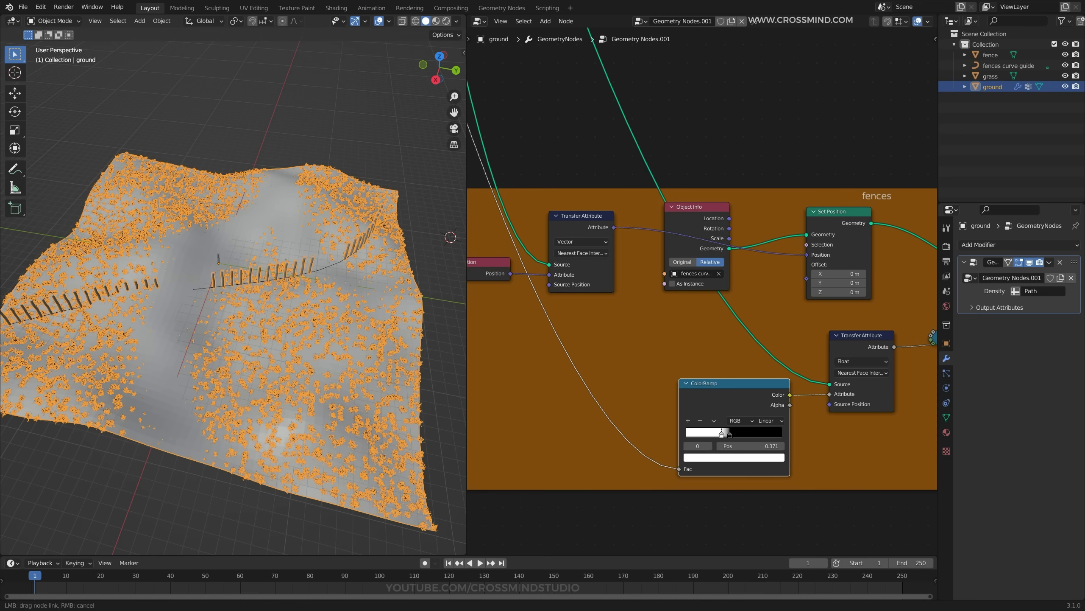
drag(806, 255, 807, 254)
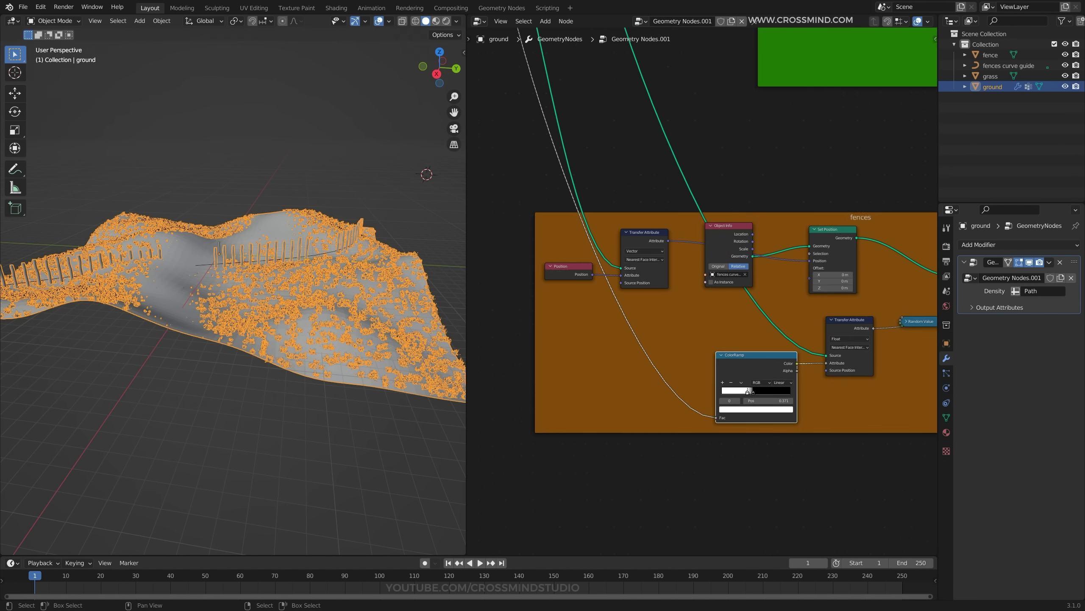
Set the terrain's Musgrave Texture to 4D to expose its W value.
middle_drag(701, 291, 834, 437)
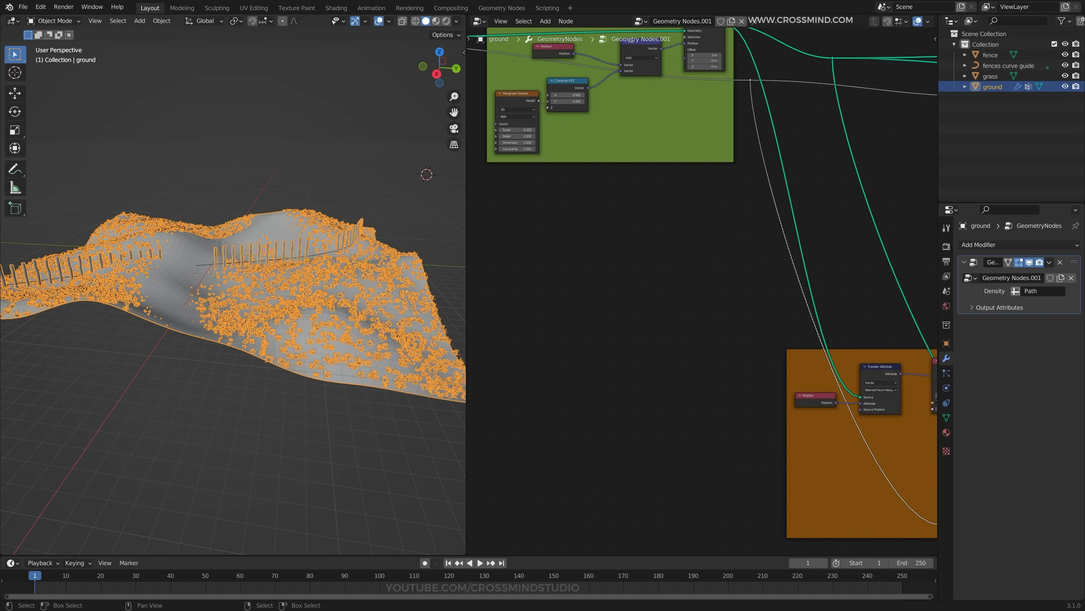
scroll(701, 291, down, 2)
scroll(700, 291, up, 4)
drag(675, 278, 752, 278)
right_click(675, 279)
click(675, 243)
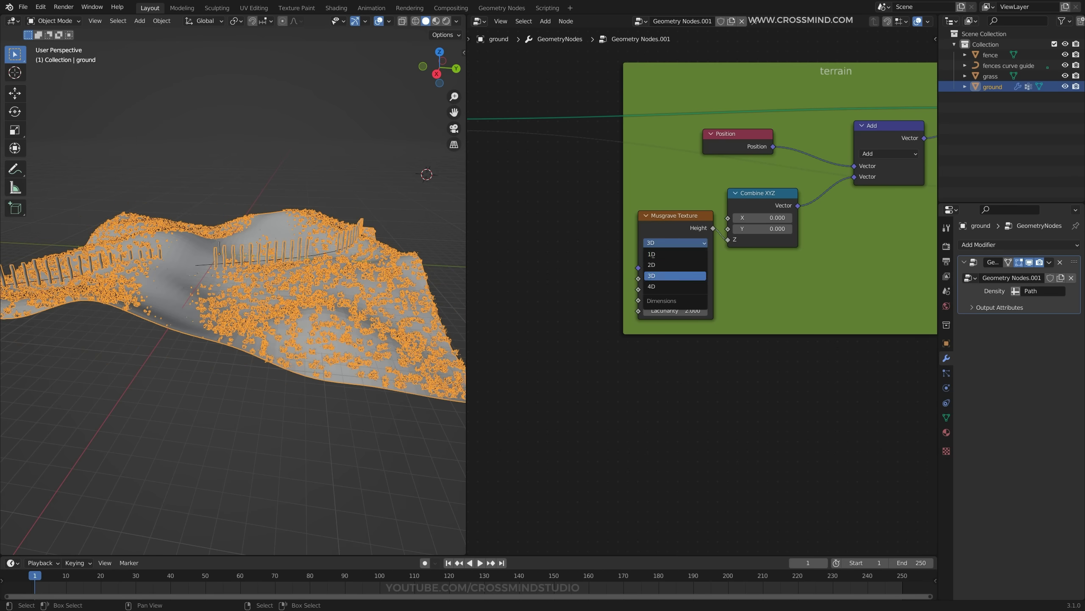
click(675, 286)
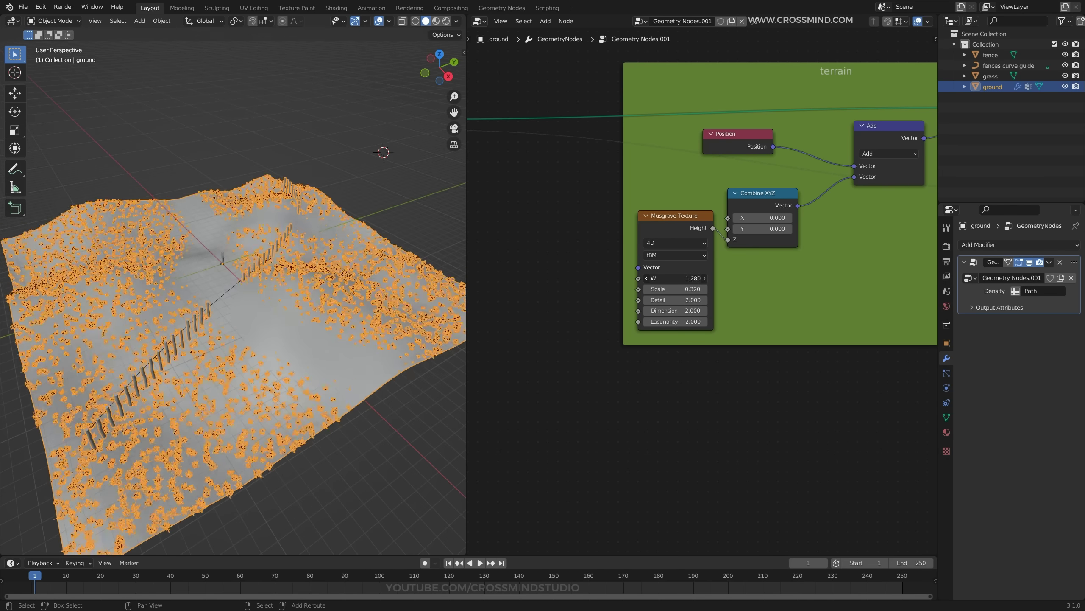
Vary the Musgrave W value to test the fence posts on different terrain, ending at 1.870.
drag(675, 279, 747, 278)
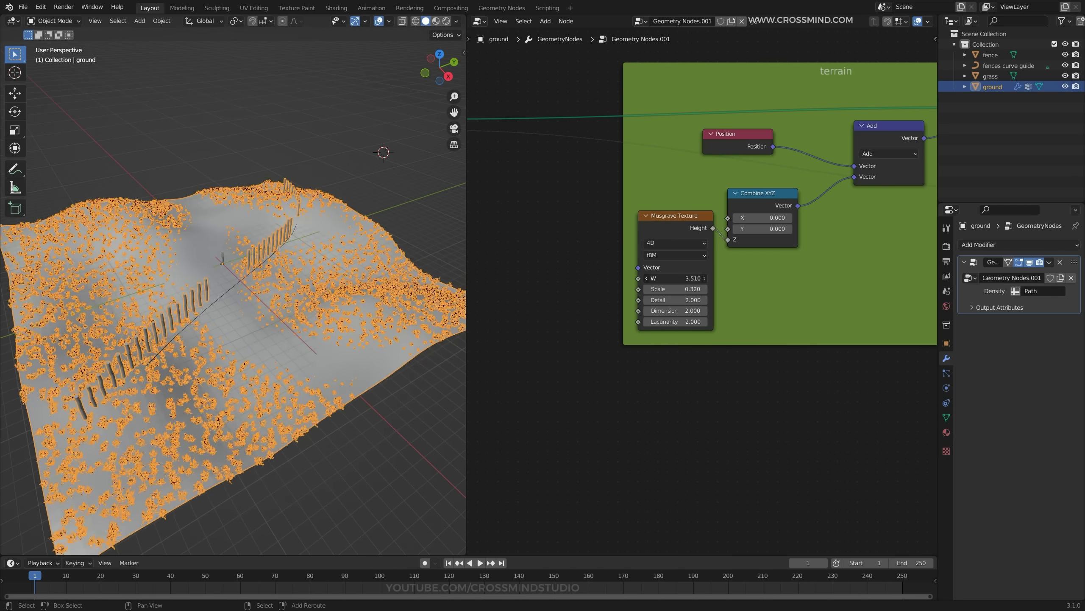
middle_drag(299, 325, 253, 300)
scroll(253, 299, up, 2)
drag(675, 278, 605, 278)
middle_drag(299, 300, 335, 269)
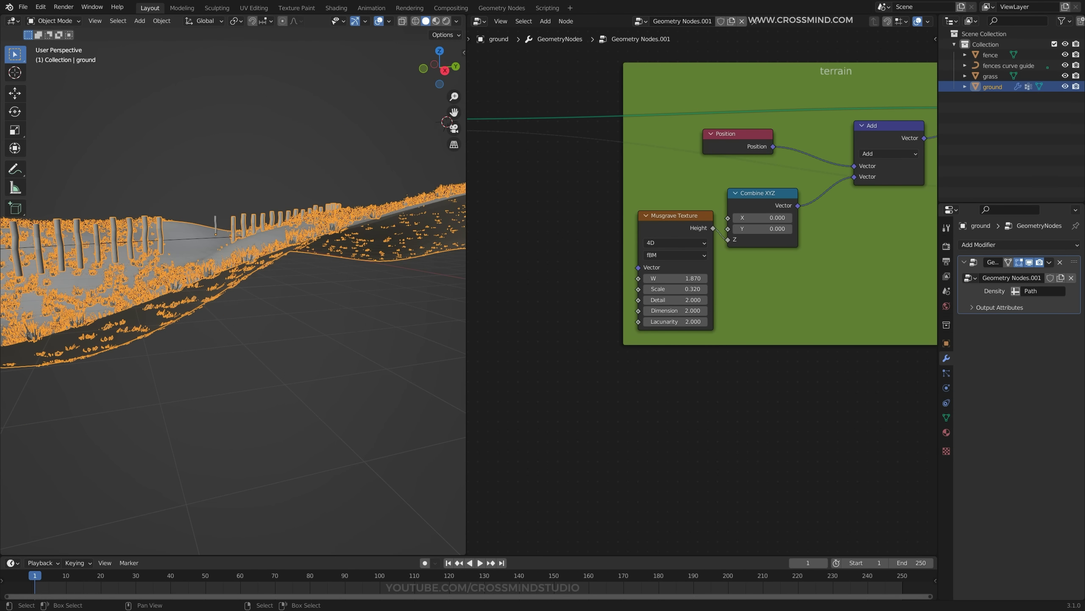
Add a Resample Curve node and set it down just below the fences frame.
scroll(705, 289, down, 5)
middle_drag(902, 479, 611, 312)
scroll(611, 312, up, 4)
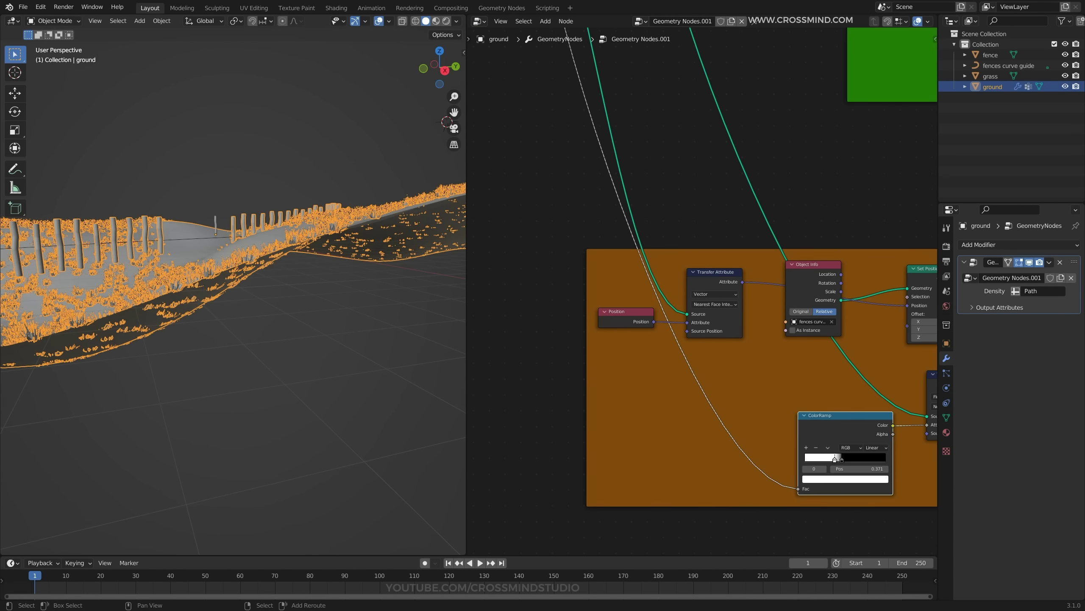
scroll(539, 288, down, 3)
scroll(707, 295, up, 2)
middle_drag(707, 296, 656, 290)
middle_drag(342, 290, 311, 308)
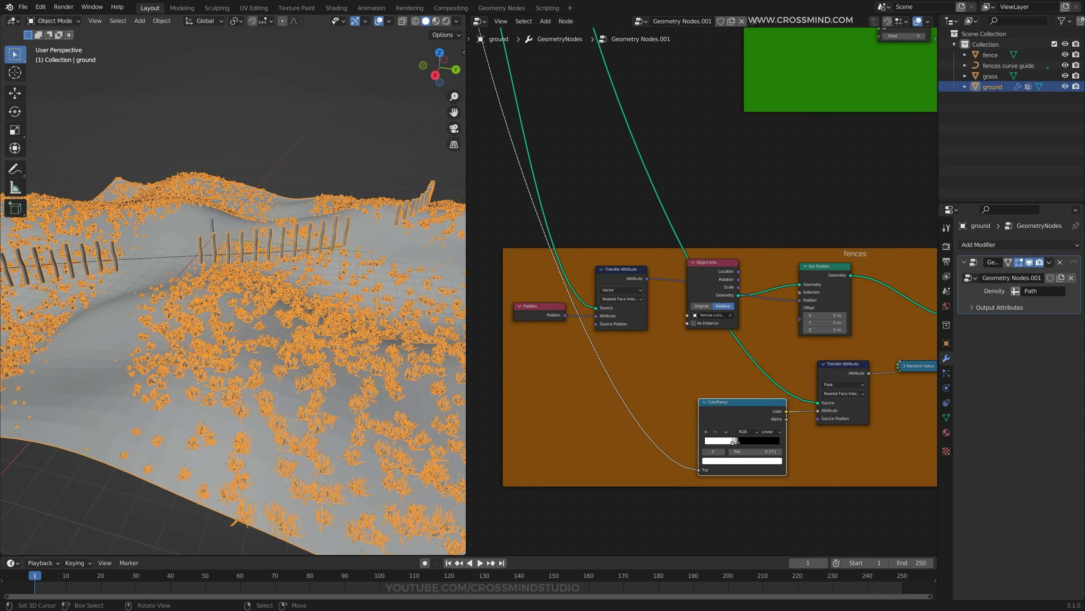
key(shift+a)
click(655, 269)
text(resa)
key(Return)
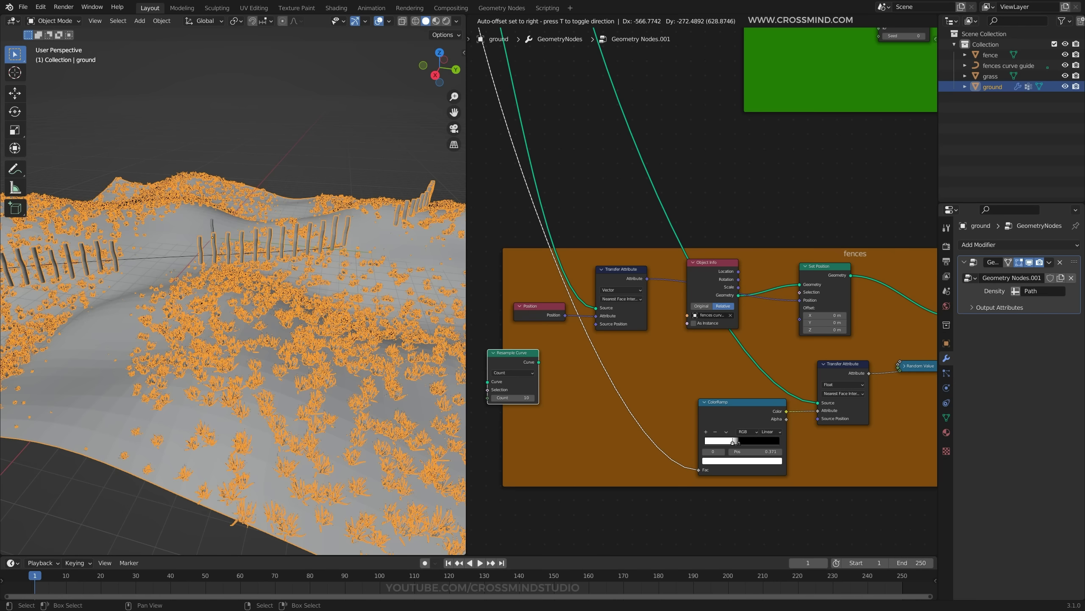
click(566, 480)
Rearrange Object Info and the Vector Transfer Attribute, and insert Resample Curve before the fences Set Position with a count of 30.
drag(713, 262, 723, 220)
middle_drag(723, 226, 557, 153)
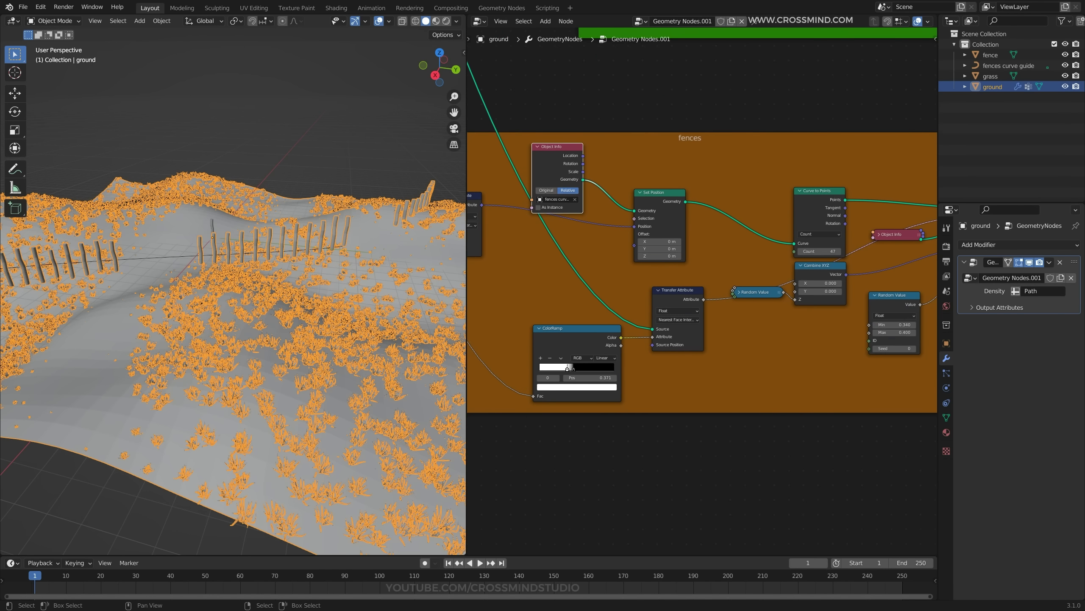
scroll(598, 213, down, 3)
middle_drag(599, 214, 683, 223)
drag(591, 227, 619, 264)
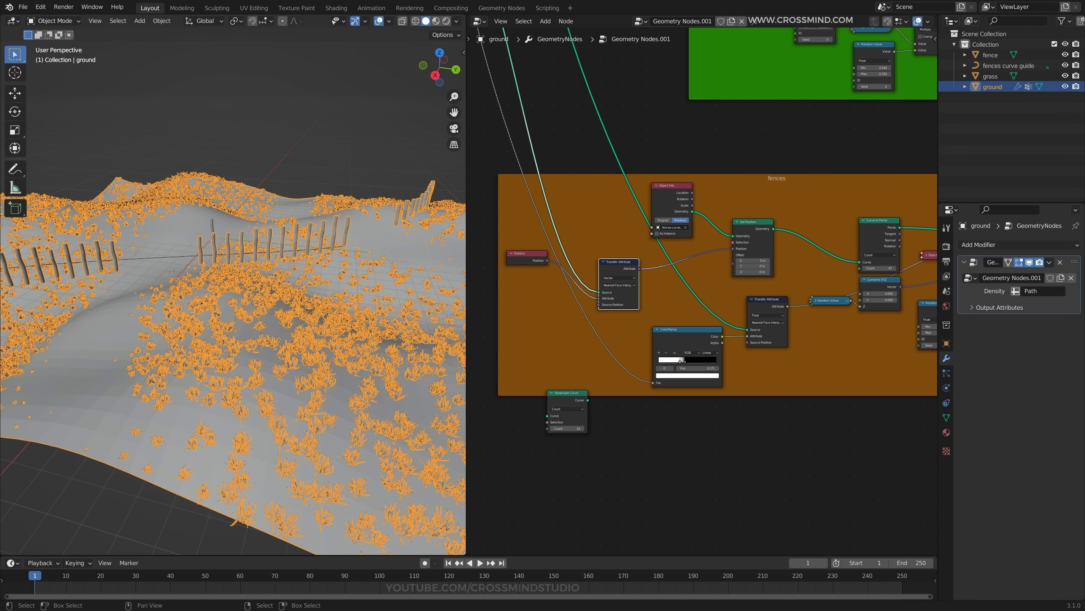
drag(668, 186, 564, 184)
middle_drag(565, 183, 651, 208)
scroll(651, 208, up, 4)
drag(658, 494, 795, 286)
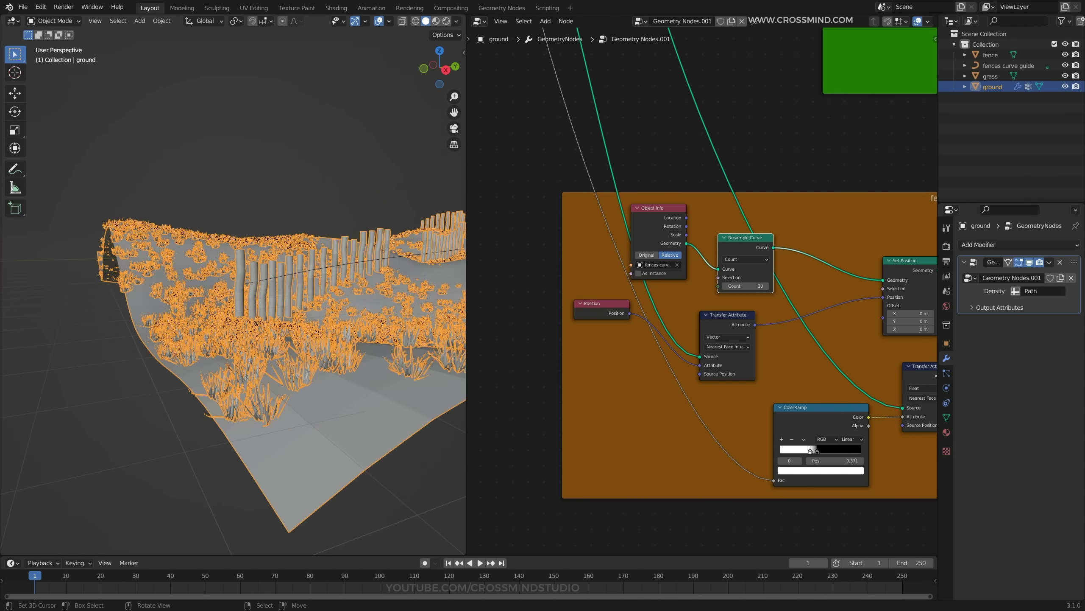
Preview the fences Set Position curve on its own and compare it with Resample Curve muted and unmuted.
drag(570, 264, 581, 264)
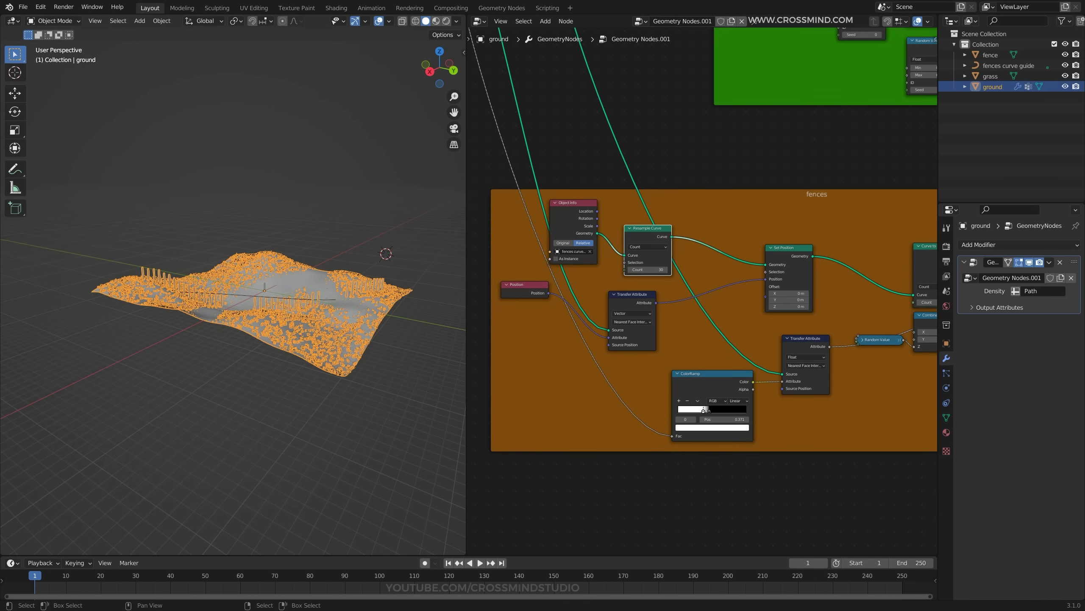
drag(573, 203, 566, 207)
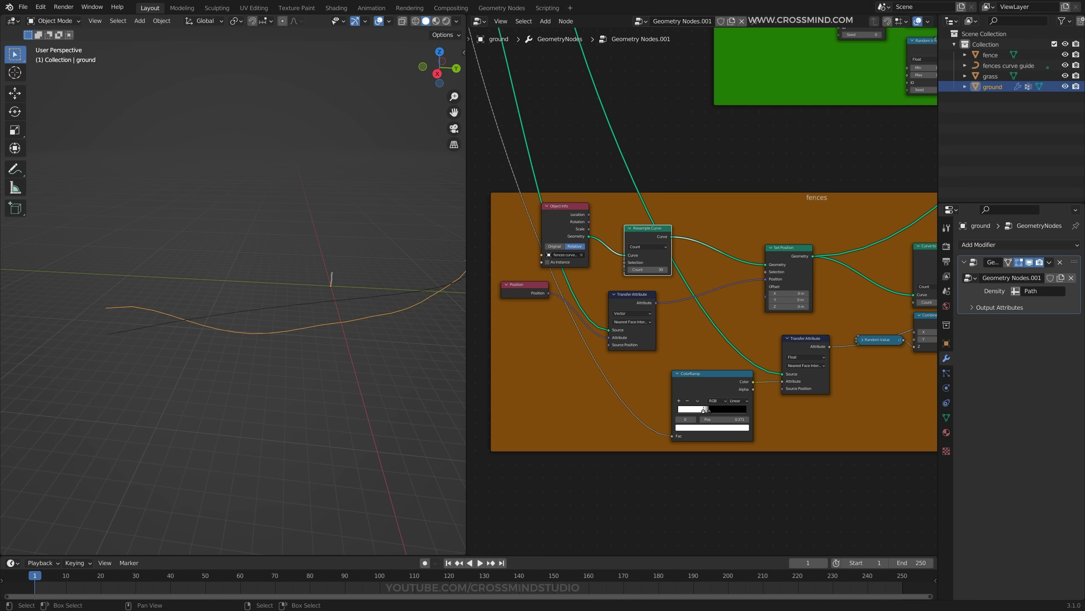
key(m)
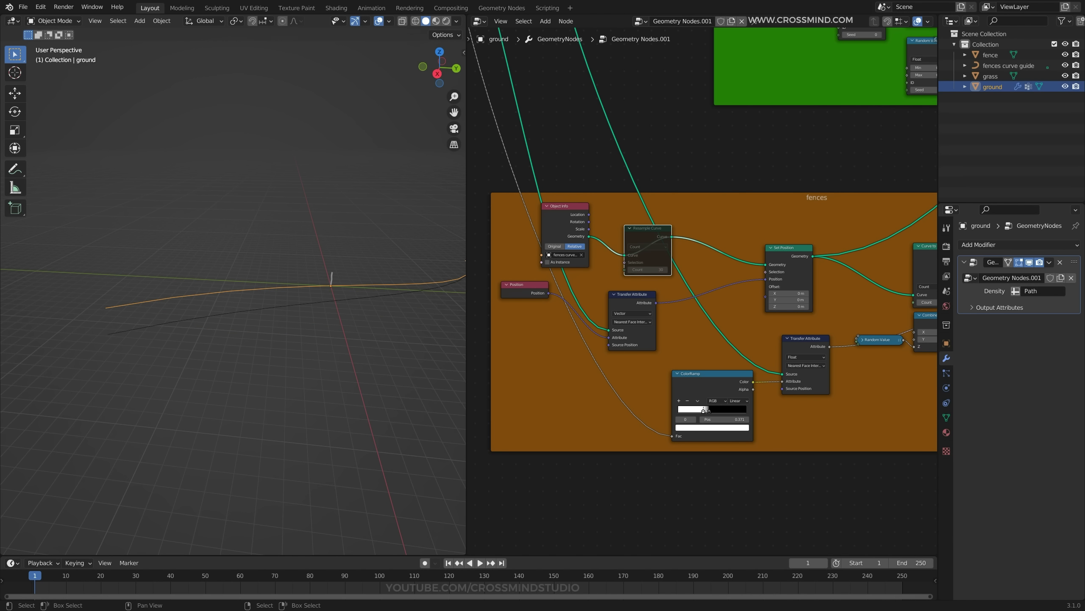
key(m)
scroll(703, 291, up, 2)
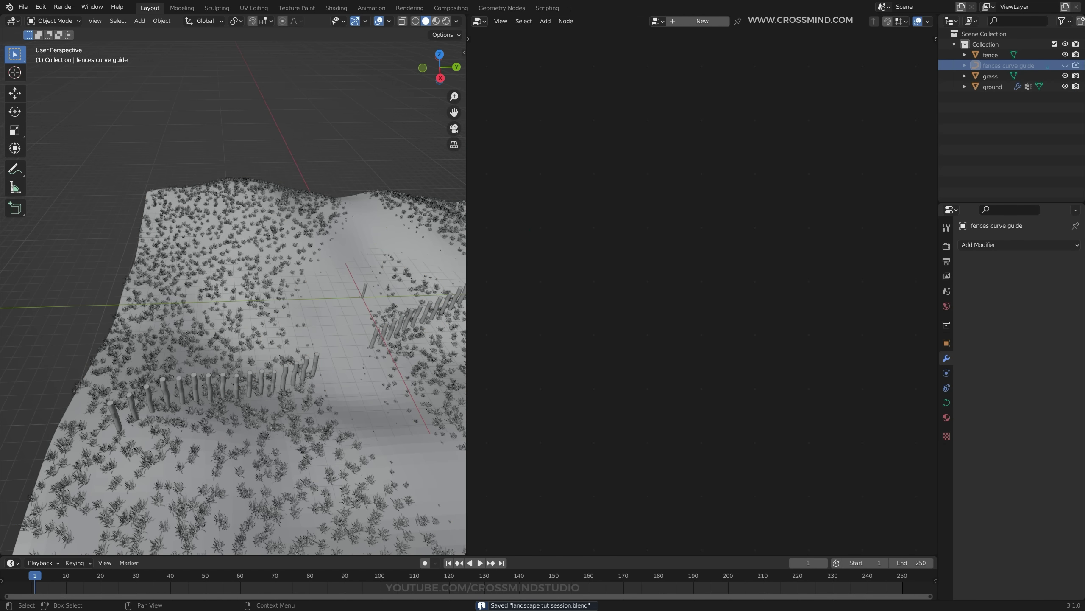
Switch the viewport to orthographic projection and inspect how the fence posts follow the terrain.
middle_drag(265, 376, 214, 367)
right_click(257, 312)
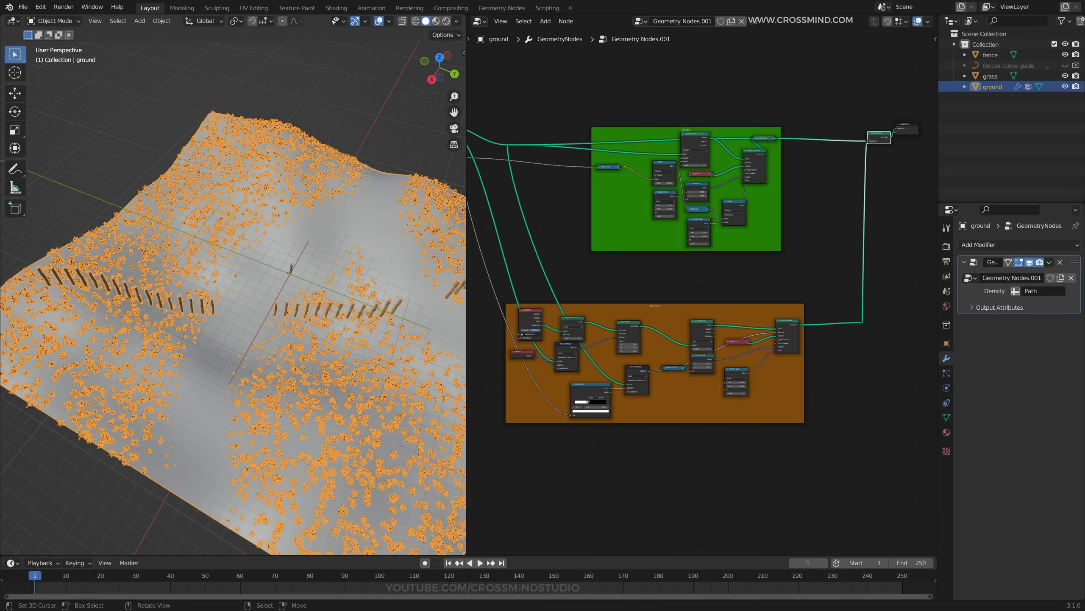
middle_drag(299, 286, 342, 290)
key(KP_5)
middle_drag(666, 278, 704, 240)
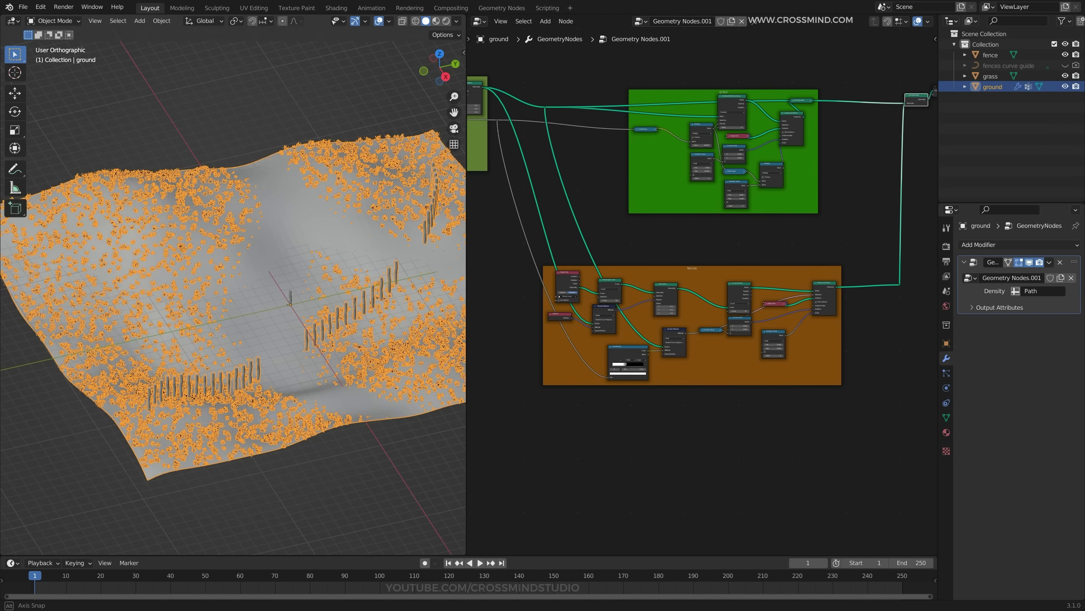
Deselect everything and inspect the fence posts on the terrain from several angles alongside the fences nodes.
scroll(248, 257, up, 2)
middle_drag(265, 282, 230, 263)
scroll(701, 291, up, 5)
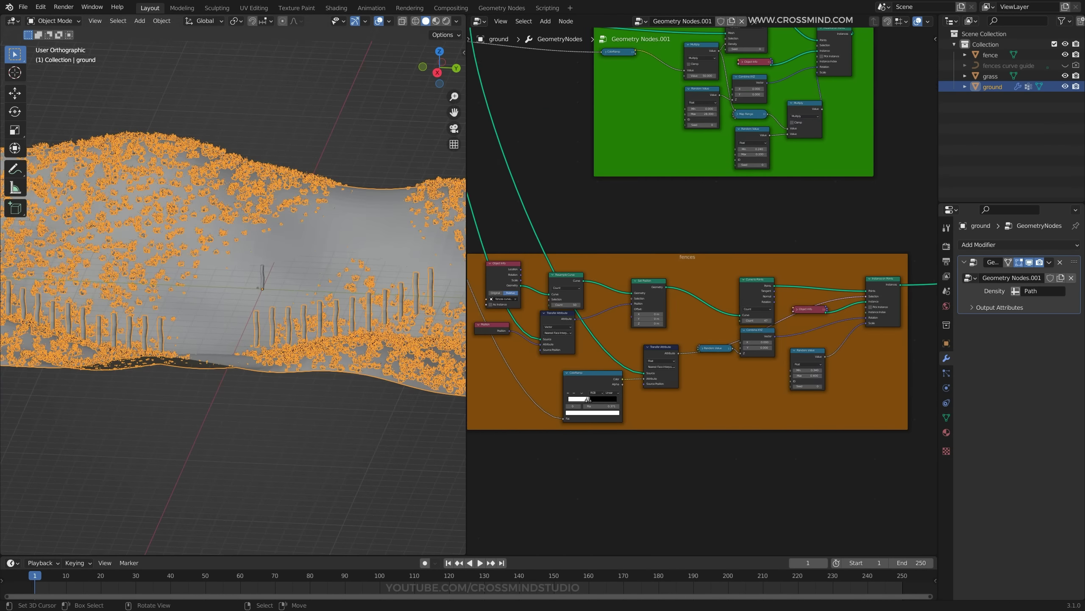
mouse_move(240, 273)
middle_down()
mouse_move(300, 291)
mouse_move(223, 285)
mouse_move(259, 265)
middle_up()
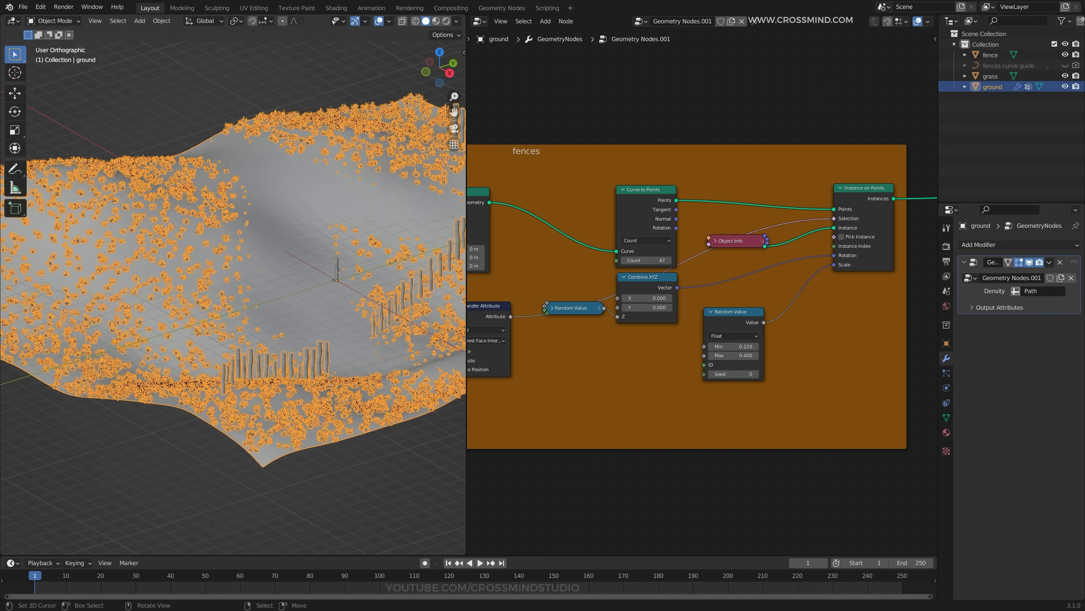
key(alt+a)
scroll(232, 291, up, 1)
middle_drag(735, 269, 900, 284)
scroll(901, 284, down, 4)
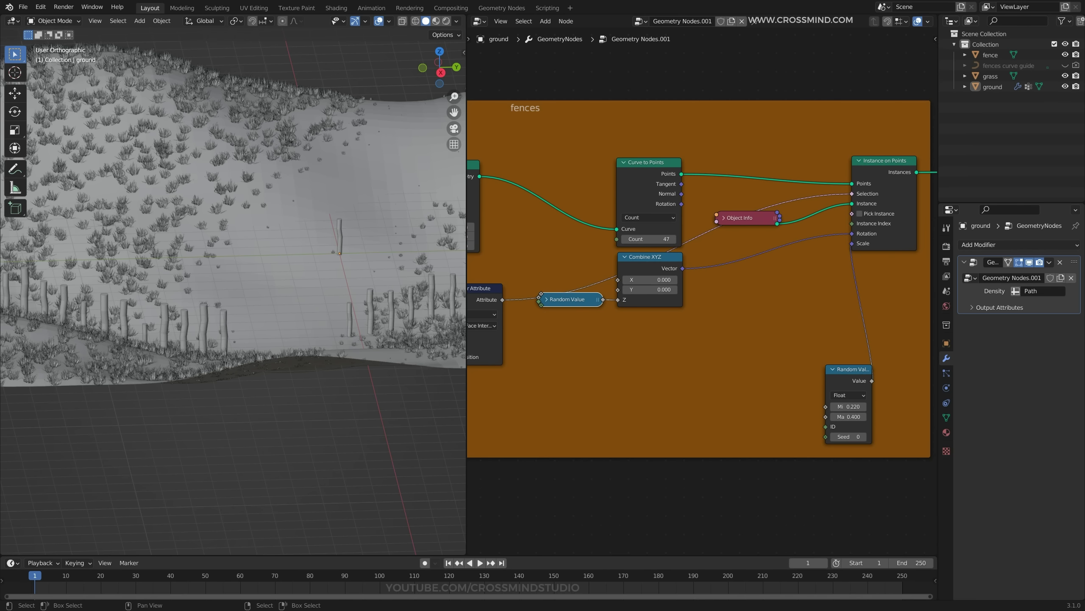
Insert a Math node between the collapsed Random Value and the Z input of Combine XYZ in the fences frame.
scroll(702, 291, up, 1)
key(shift+a)
key(Escape)
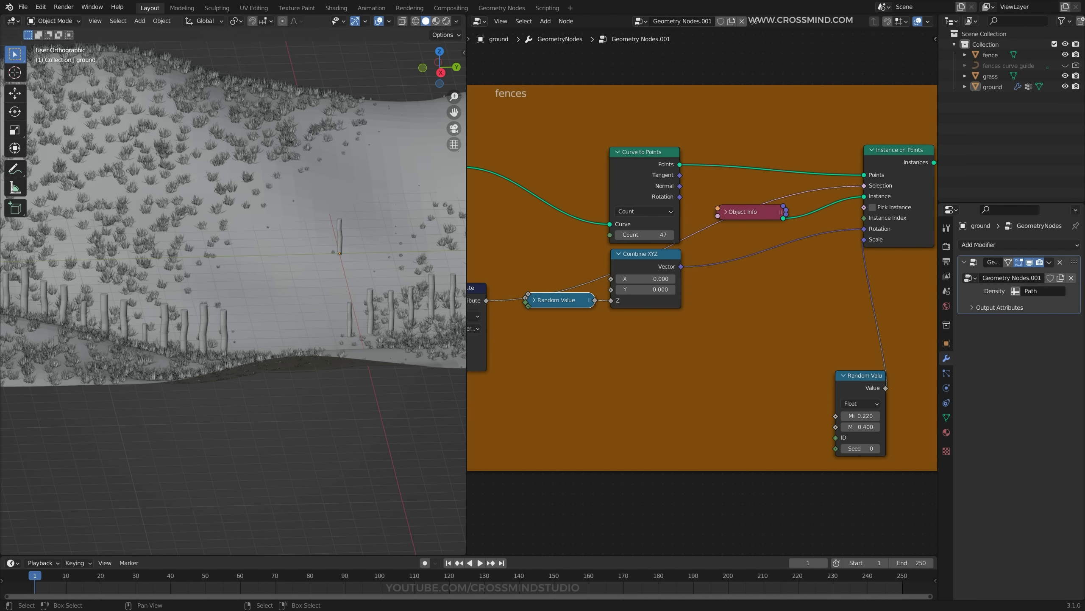
key(shift+a)
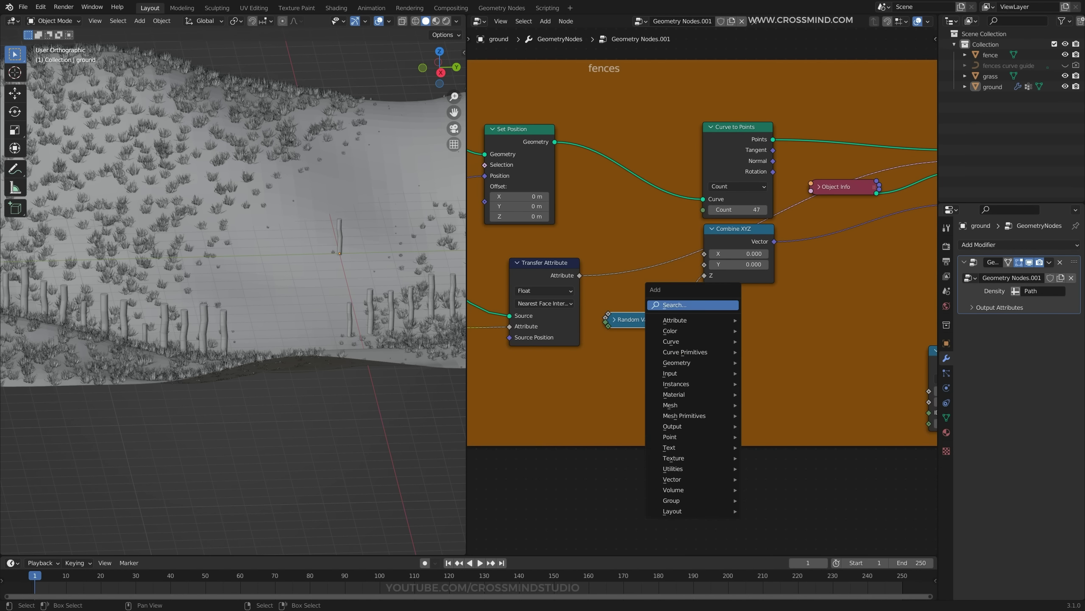
text(add)
key(Return)
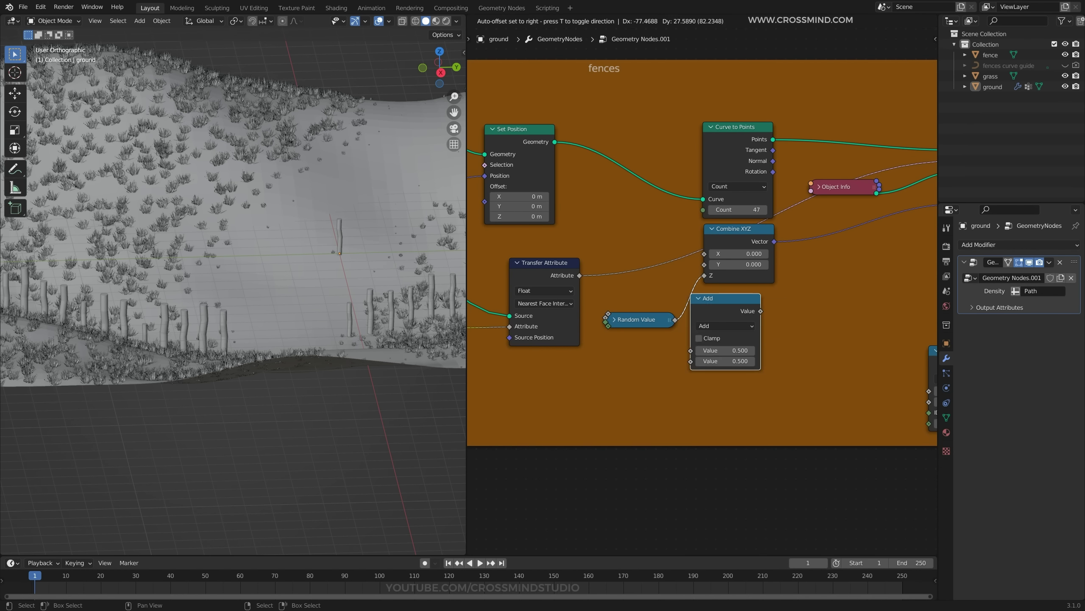
Switch the Math node to Multiply and connect a new Random Value with a maximum of 0.300 to Combine XYZ's X and Y.
key(shift+a)
text(ra)
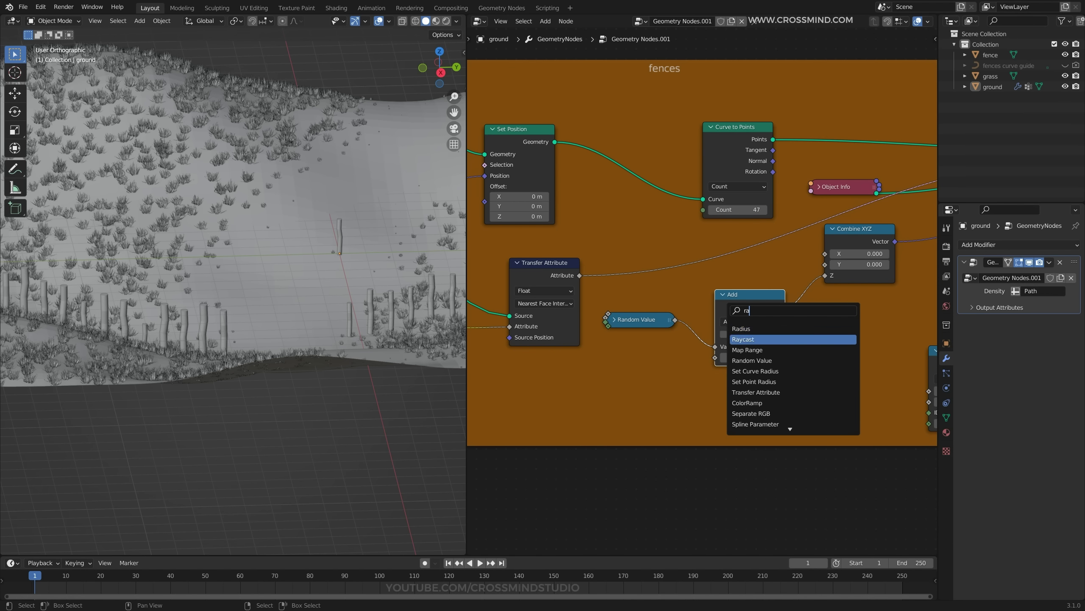
click(752, 360)
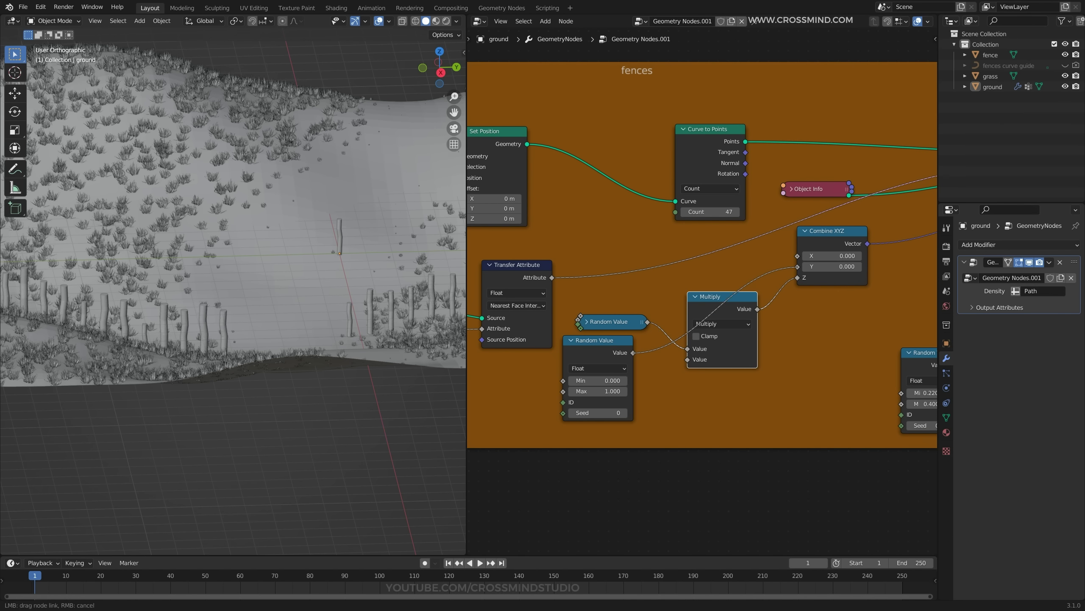
drag(633, 352, 798, 255)
drag(633, 353, 798, 267)
click(616, 335)
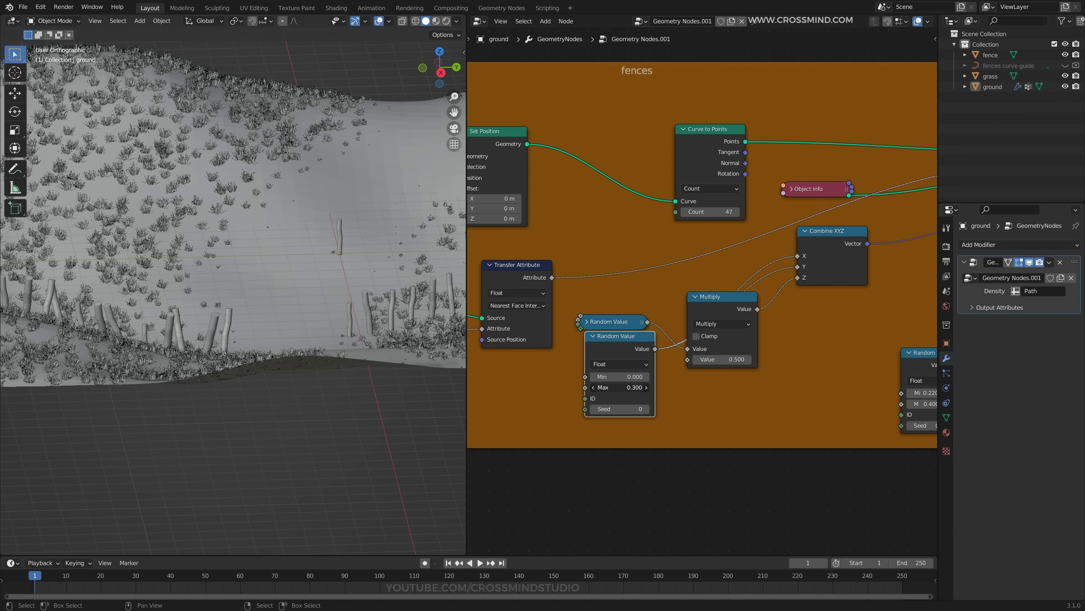
Fine-tune the new Random Value's range for the fence posts' tilt, entering -0.02, and check the posts in the viewport.
double_click(619, 387)
text(-0.02)
key(Return)
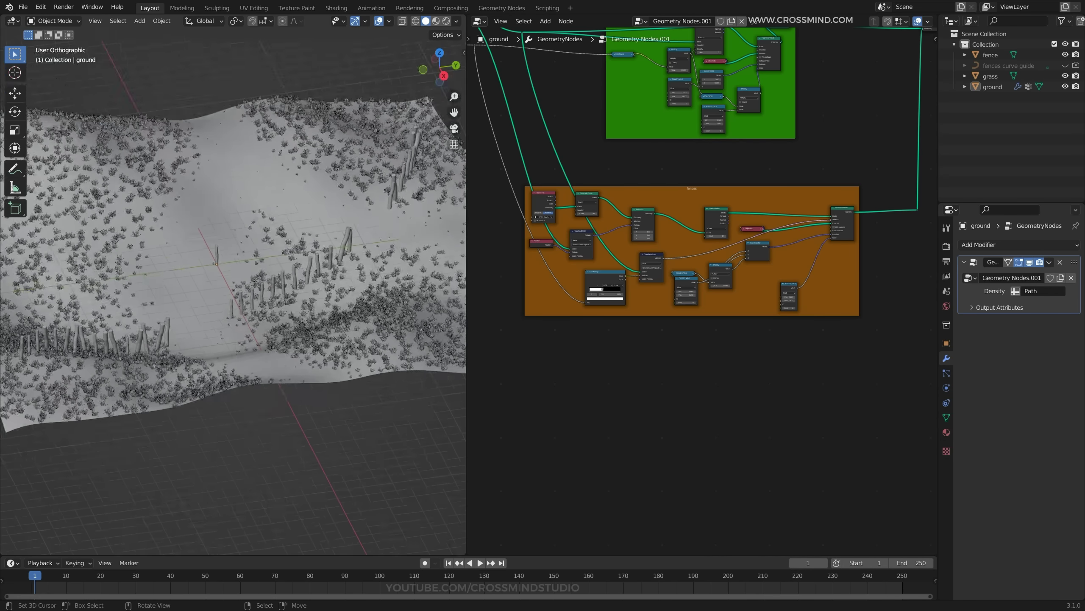
scroll(233, 290, up, 2)
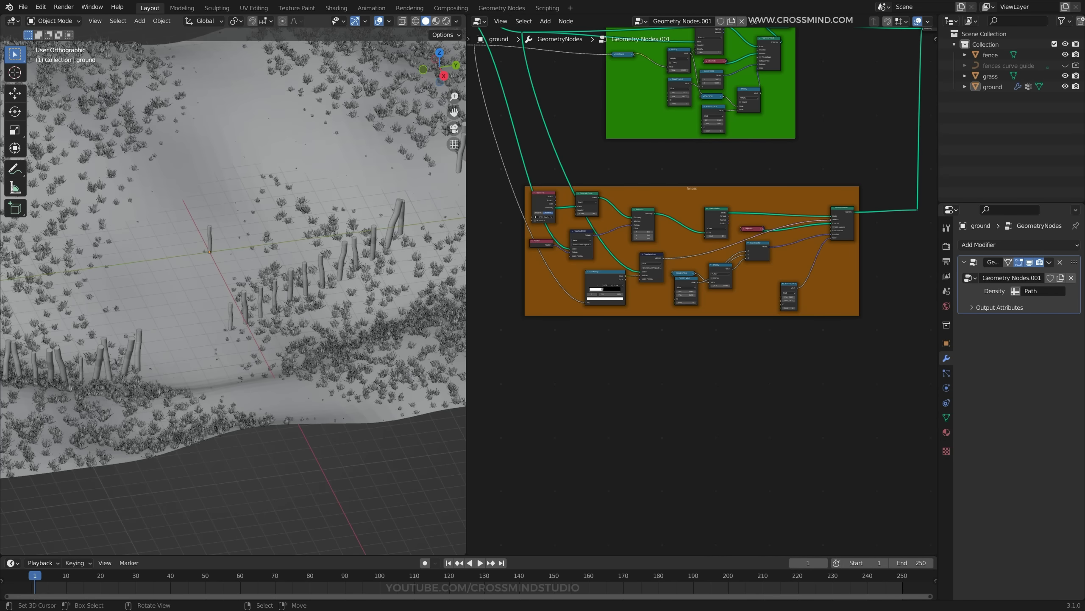
middle_drag(250, 291, 223, 280)
scroll(702, 291, up, 2)
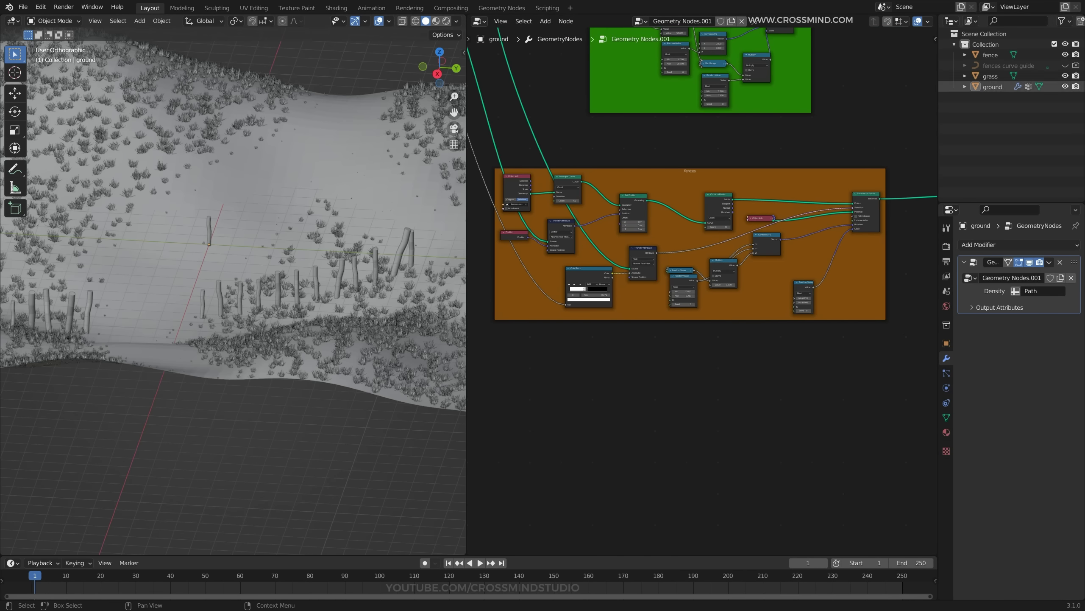
scroll(233, 290, down, 2)
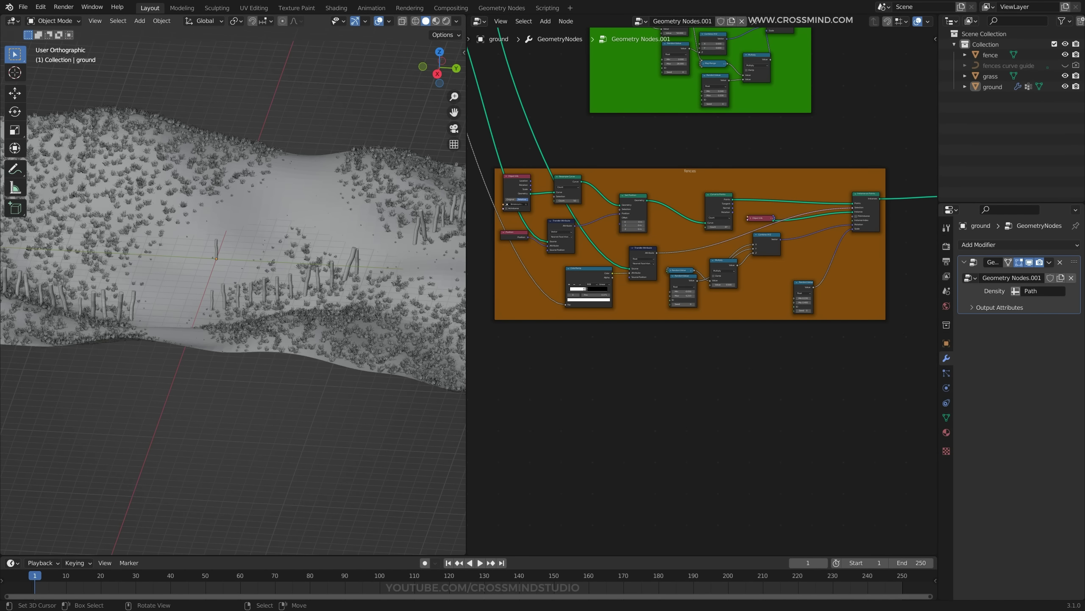
middle_drag(233, 291, 282, 280)
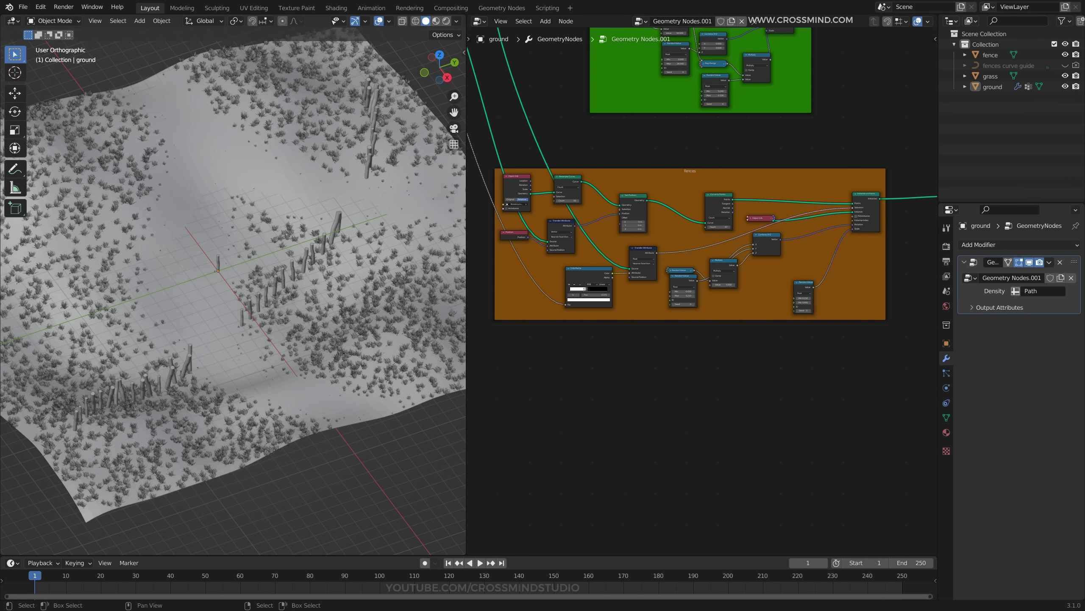
Branch the terrain's Set Position geometry into a new Delete Geometry node above the grass frame and preview its output.
scroll(702, 291, down, 3)
middle_drag(688, 283, 716, 301)
scroll(702, 291, up, 2)
middle_drag(620, 239, 821, 418)
middle_drag(769, 325, 687, 337)
scroll(722, 323, up, 2)
drag(576, 179, 798, 73)
text(de)
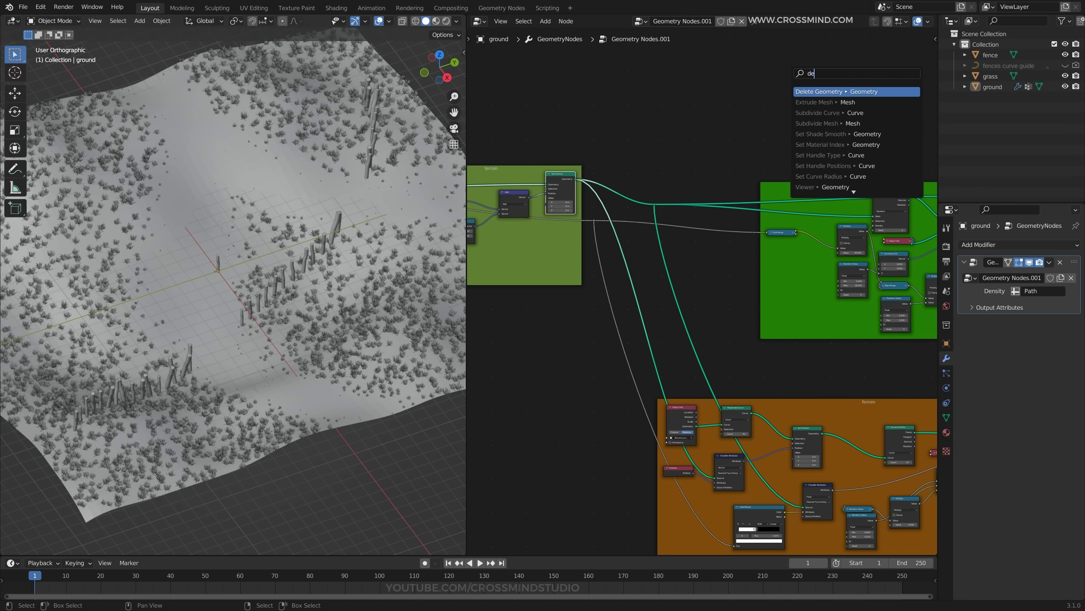
key(Return)
click(869, 68)
ctrl+shift+click(874, 71)
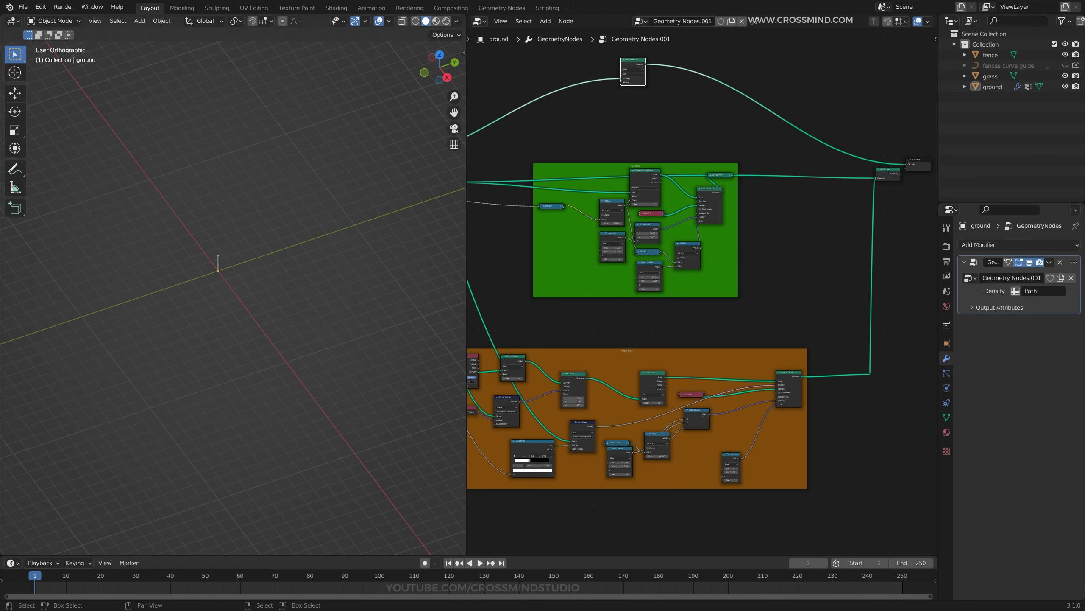
Connect the Group Input's Density to the Selection of Delete Geometry and inspect the cut-out terrain.
middle_drag(603, 271, 707, 291)
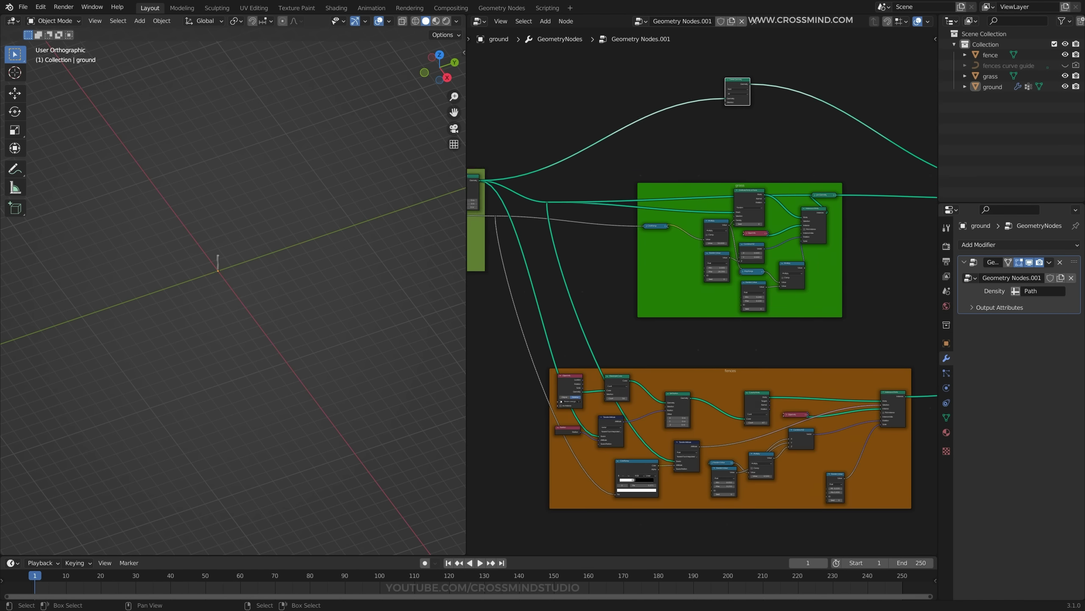
scroll(707, 291, down, 3)
scroll(711, 291, up, 4)
middle_drag(620, 282, 875, 287)
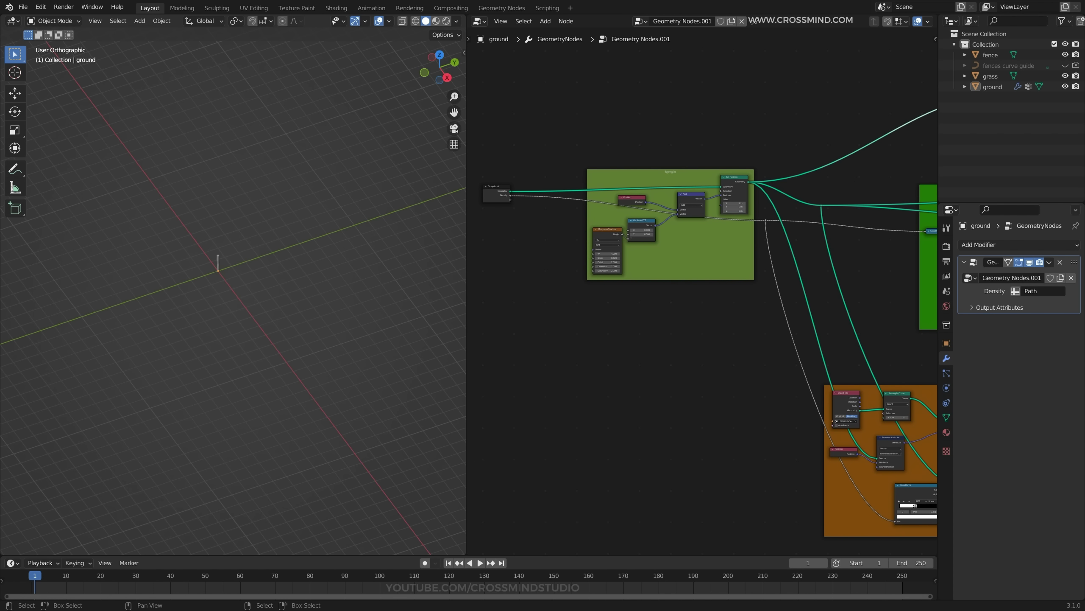
drag(592, 184, 810, 98)
scroll(702, 174, up, 2)
middle_drag(808, 102, 695, 240)
scroll(705, 161, up, 6)
click(720, 200)
middle_drag(333, 257, 304, 244)
middle_drag(220, 274, 166, 272)
Insert a ColorRamp between Density and the Delete Geometry Selection, add a middle stop and check the white stop's color.
middle_drag(714, 255, 791, 231)
key(shift+a)
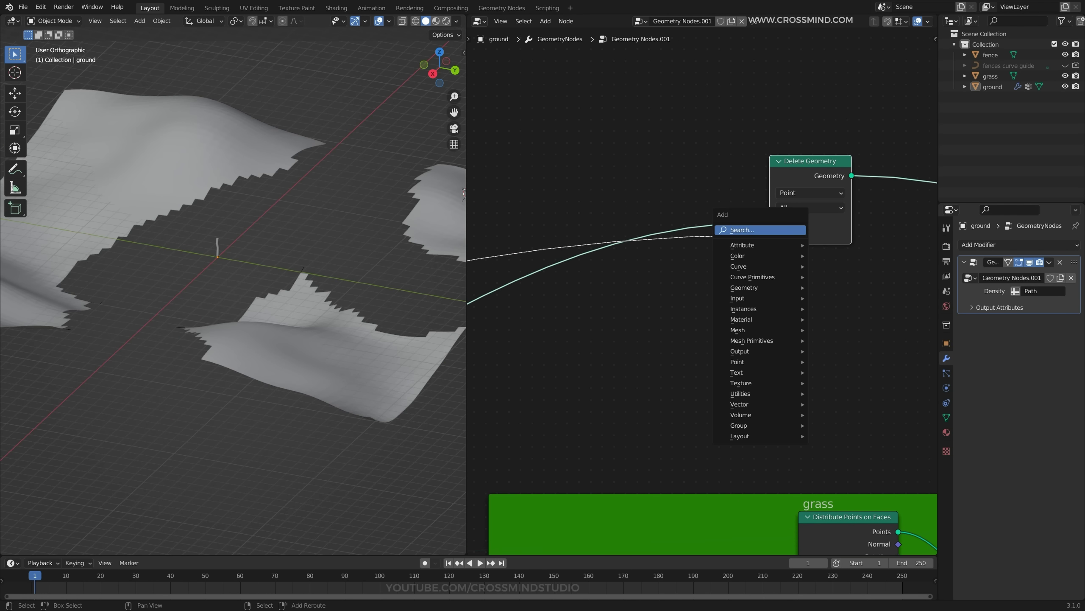
click(791, 231)
text(ramp)
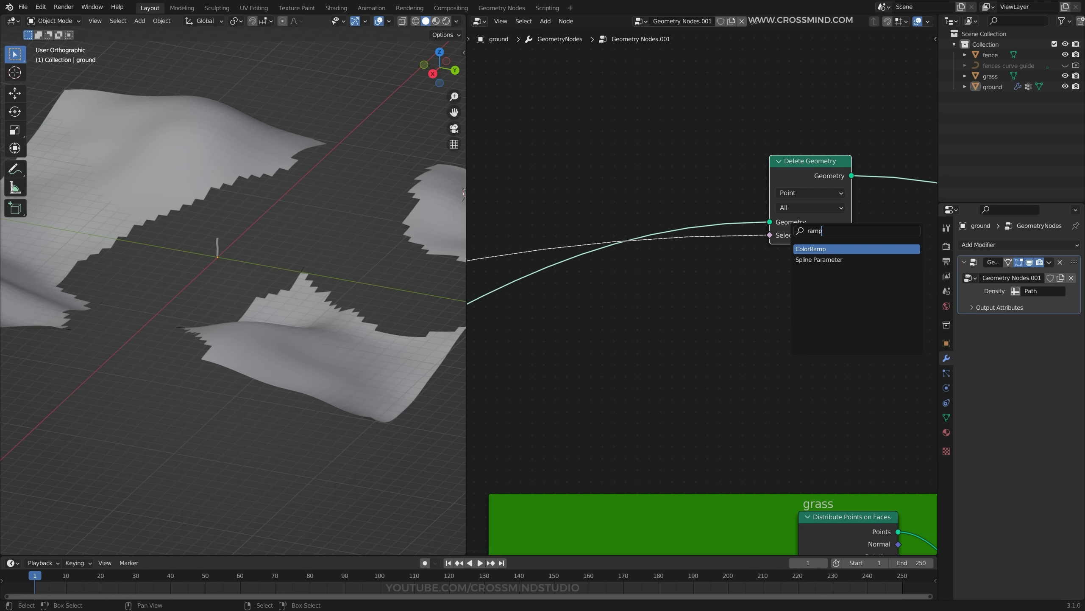
key(Return)
click(583, 236)
click(594, 288)
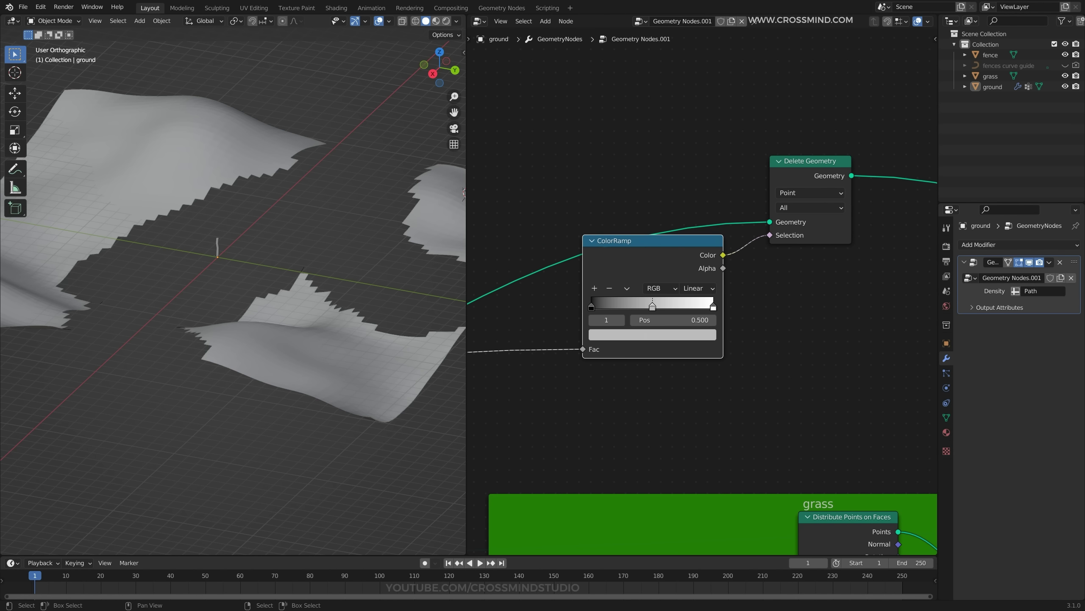
click(713, 306)
click(675, 335)
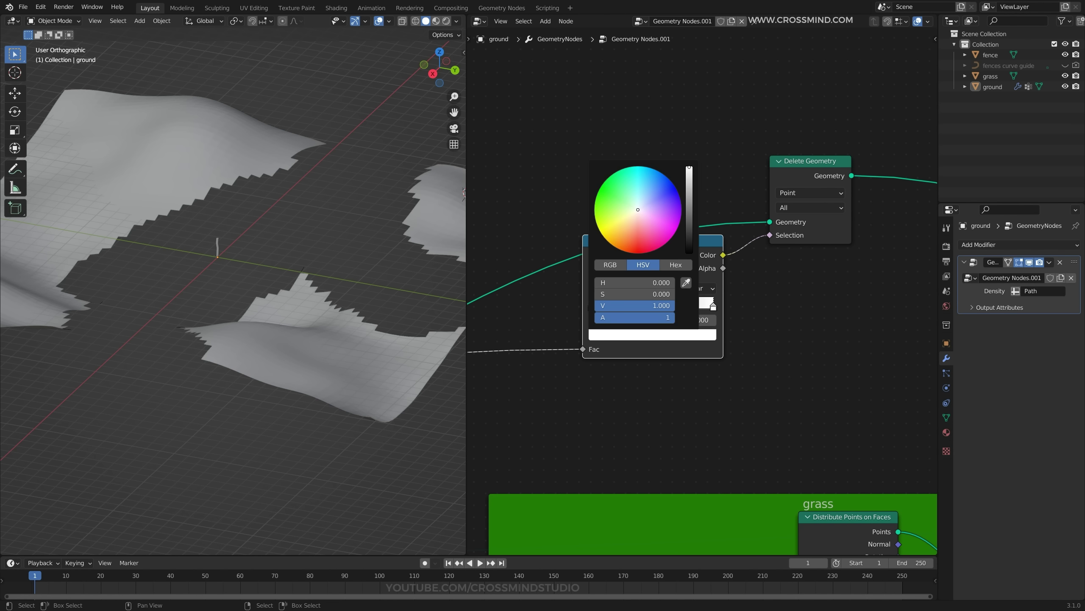
Switch the Delete Geometry domain to Face and add a Map Range node after the ColorRamp.
click(810, 193)
click(810, 233)
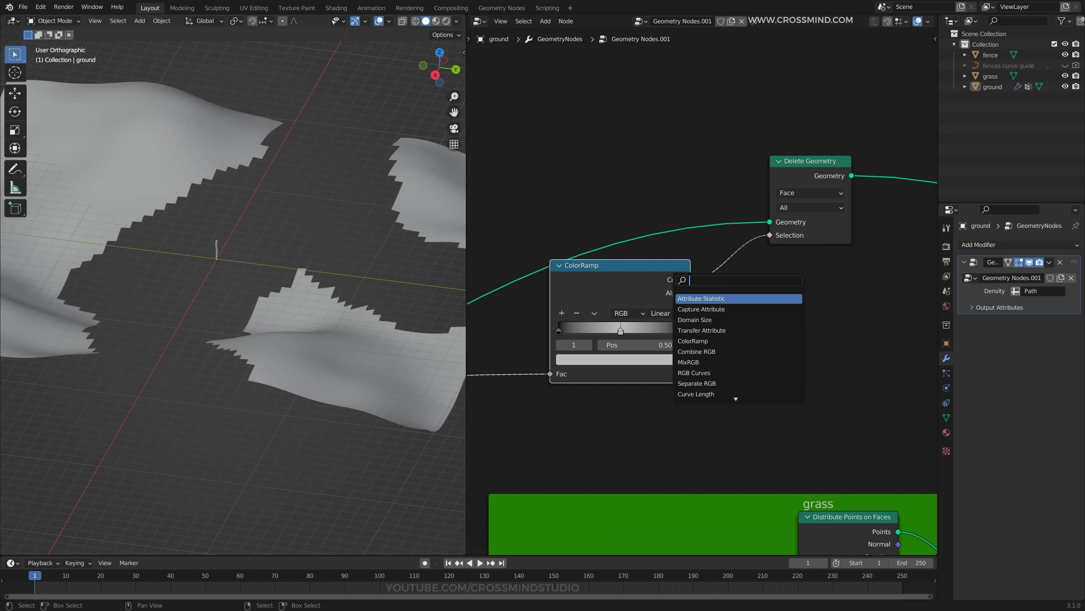
text(map)
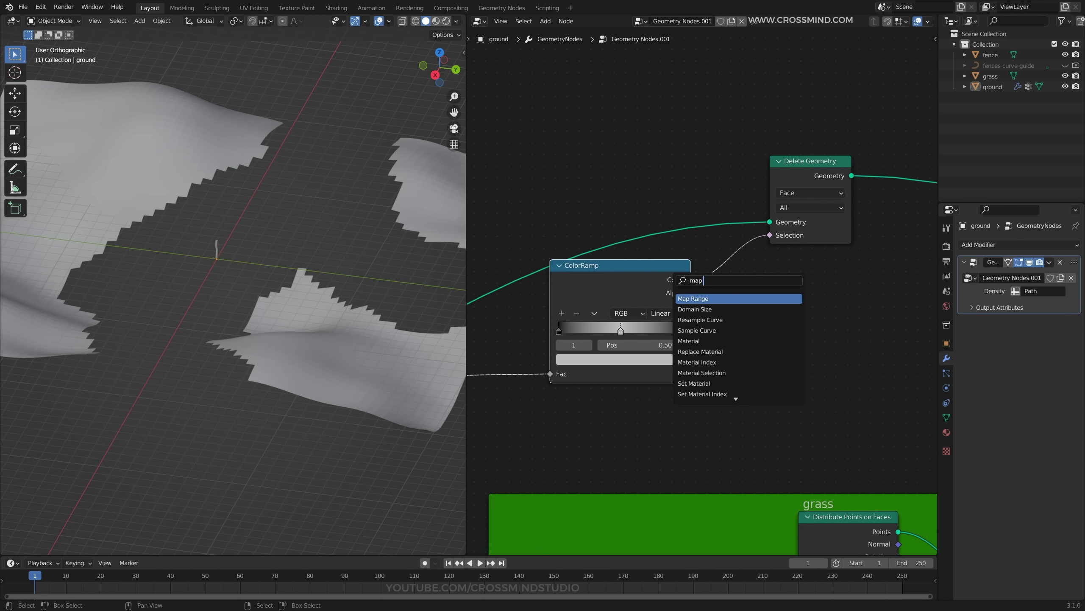
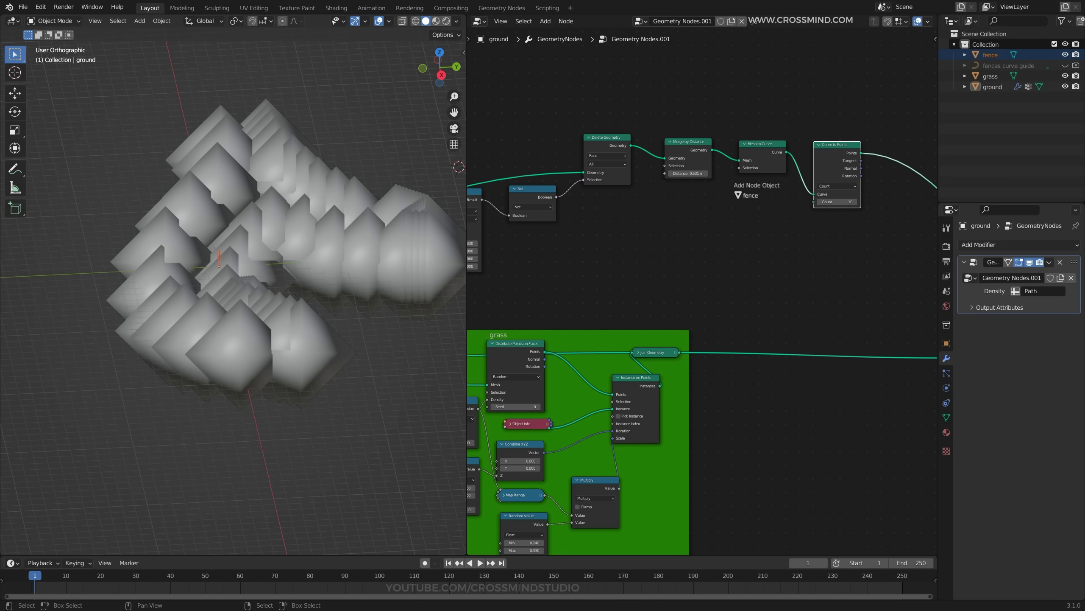
middle_drag(795, 195, 744, 196)
key(shift+a)
click(744, 197)
text(inst)
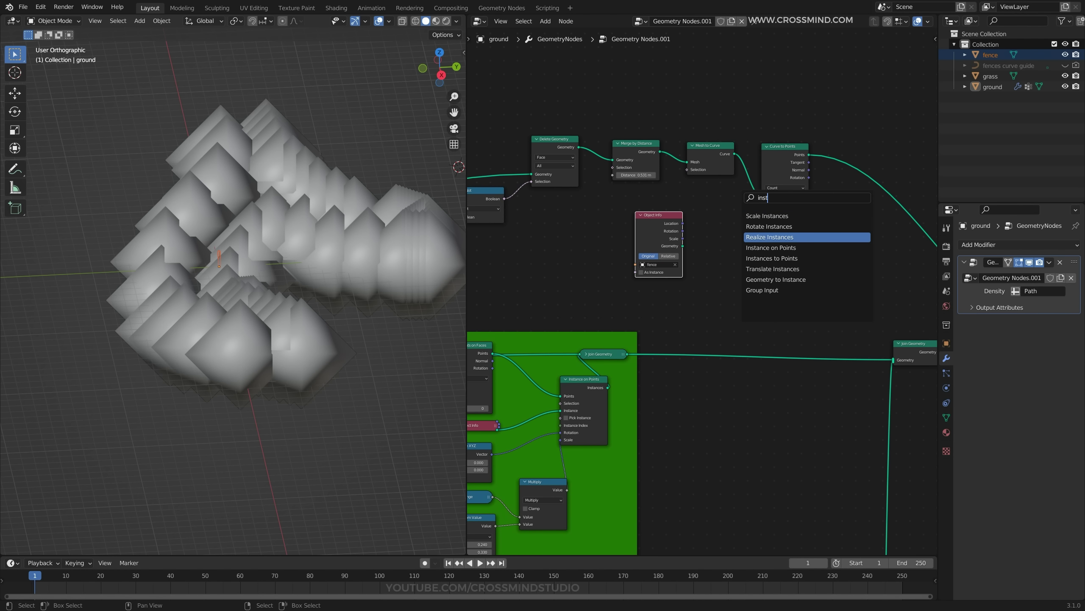
key(Return)
right_click(864, 157)
Add an Instance on Points node directly after the Curve to Points node of the path-edge chain.
key(shift+a)
click(864, 156)
text(inst)
key(Down)
key(Down)
key(Down)
key(Return)
click(830, 132)
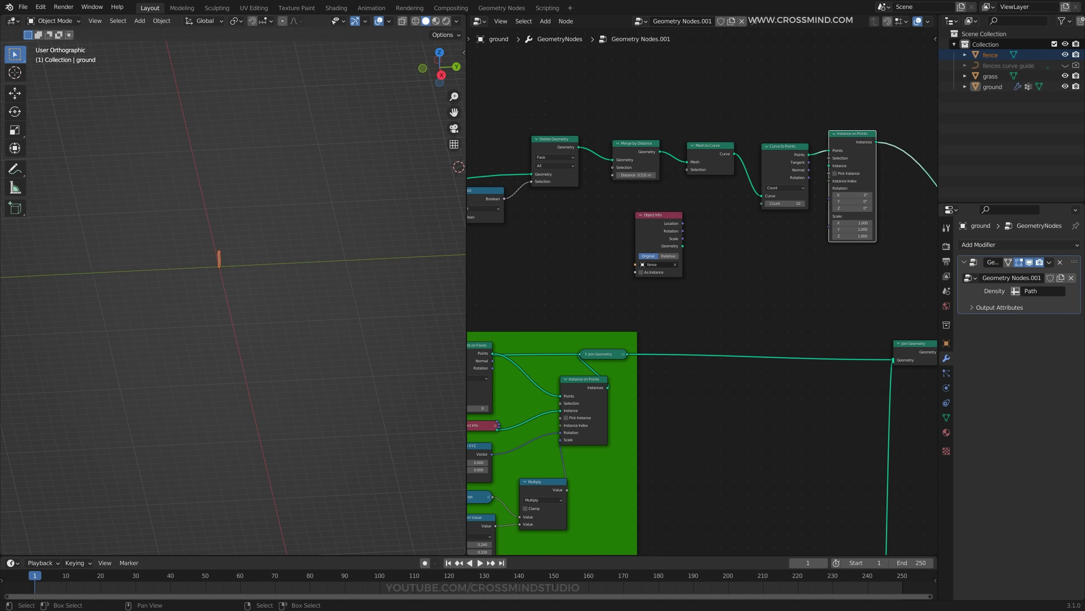
Use the fence object's geometry as the instance and merge the new path-edge posts into the final Join Geometry.
drag(862, 165, 860, 166)
key(Home)
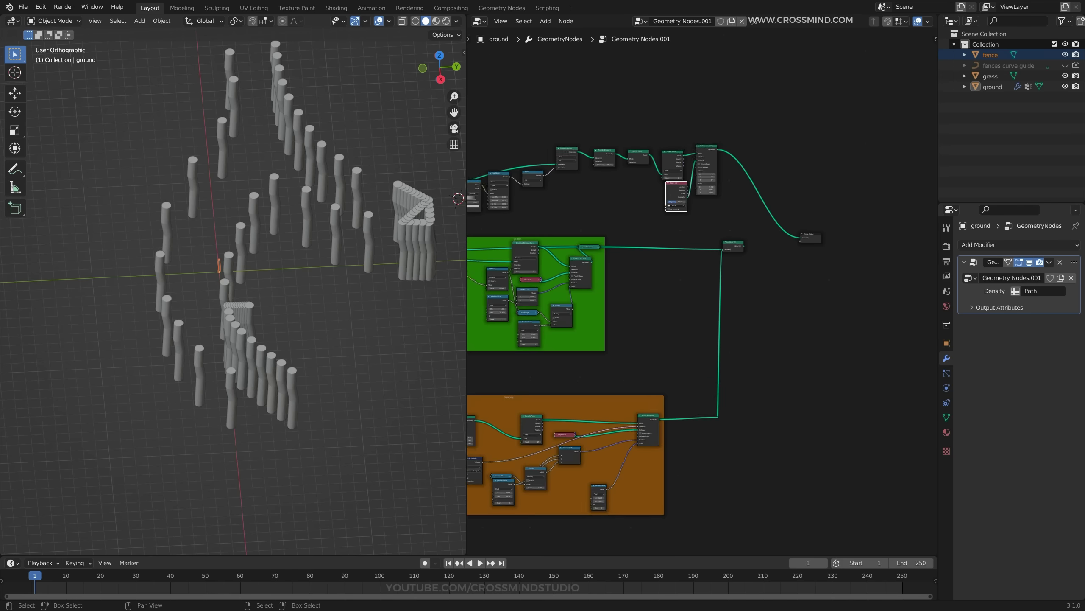
ctrl+shift+click(752, 219)
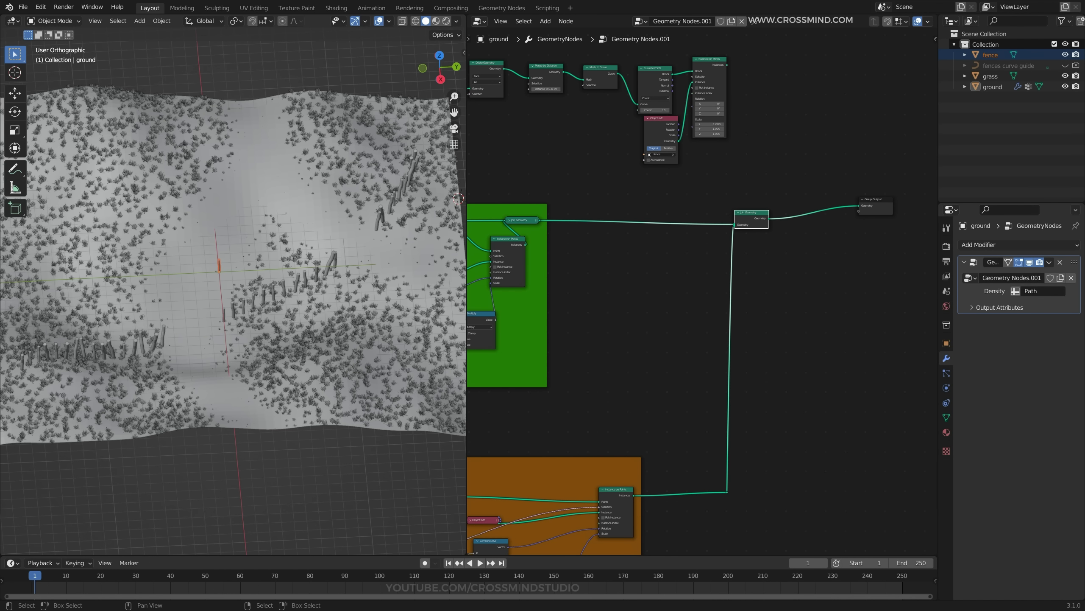
drag(733, 222, 734, 224)
Drive the scale of the path-edge posts with a new Random Value node whose maximum is 0.350.
middle_drag(679, 194, 722, 282)
scroll(722, 280, up, 9)
key(shift+a)
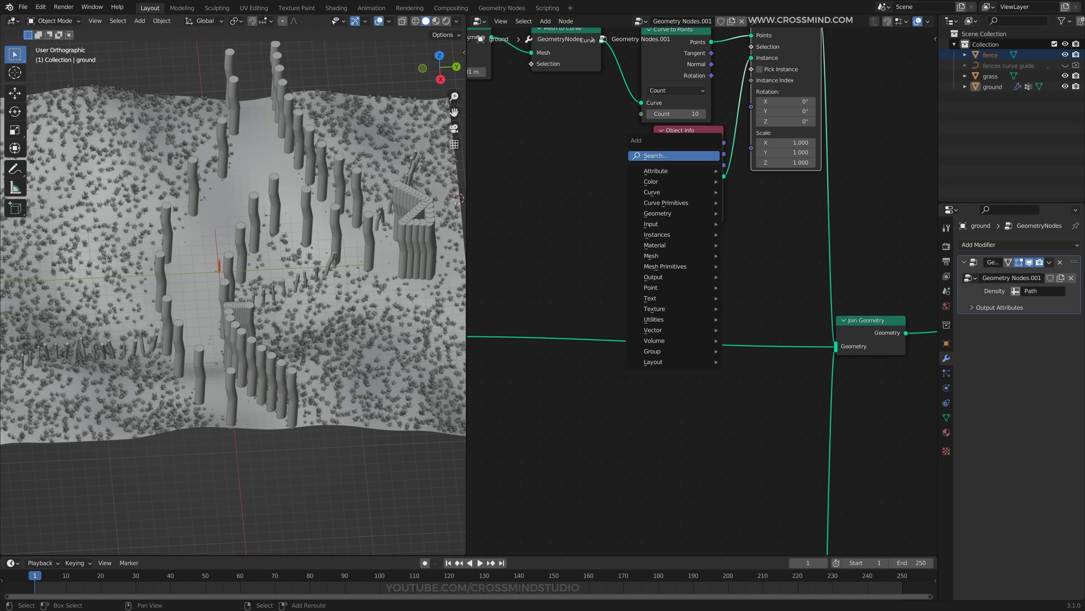
click(703, 156)
text(ran)
click(729, 185)
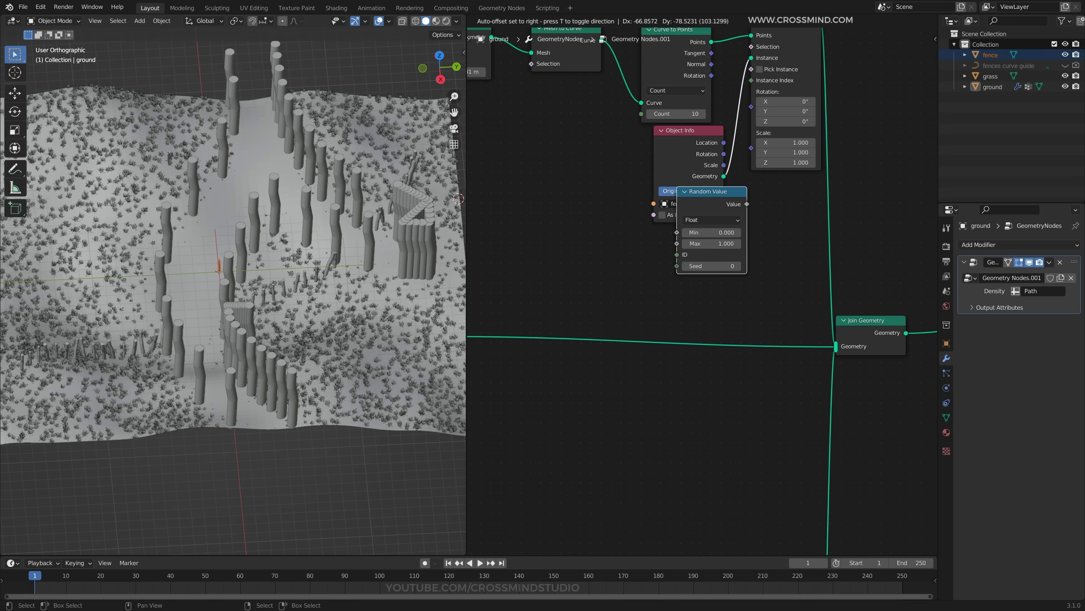
click(684, 227)
drag(751, 160, 752, 149)
drag(694, 264, 666, 264)
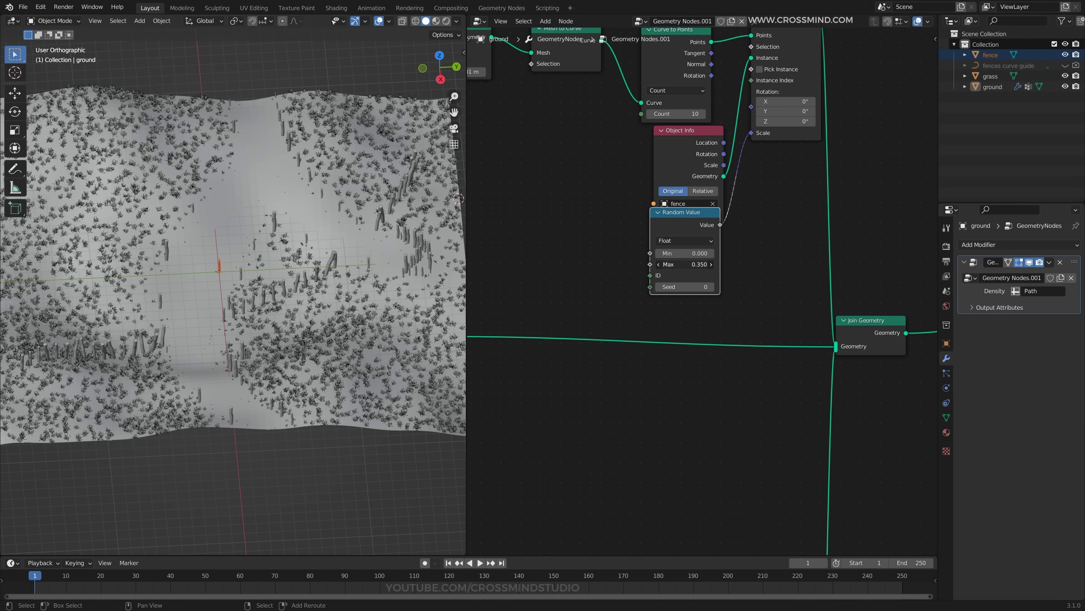
Set the path-edge Curve to Points count to 37 and save the file.
middle_drag(274, 273, 342, 257)
scroll(300, 265, up, 2)
shift+middle_drag(282, 240, 342, 300)
middle_drag(666, 129, 692, 164)
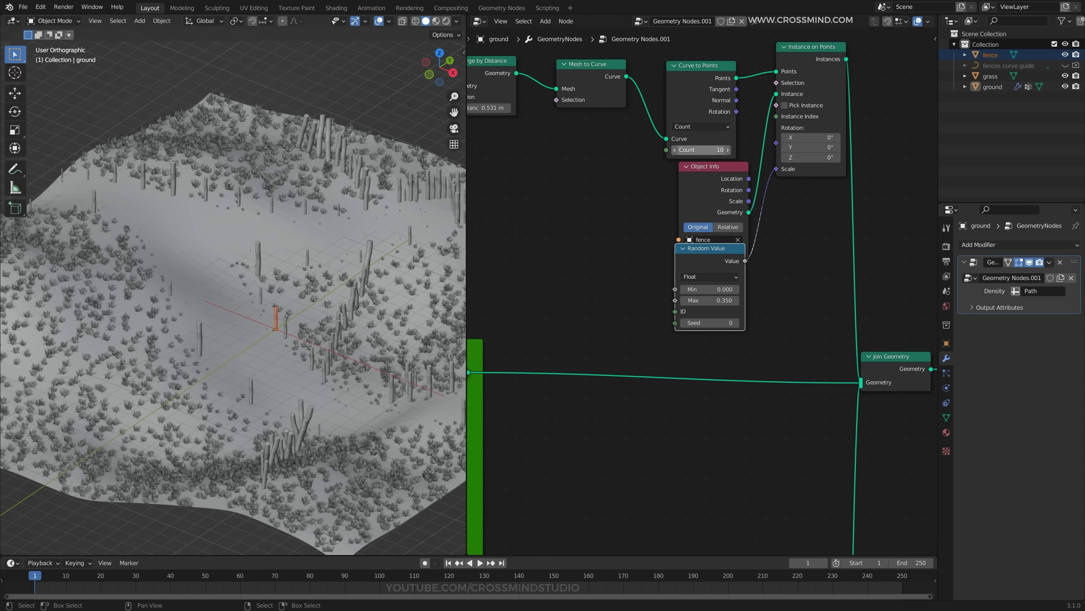
drag(700, 150, 748, 150)
middle_drag(385, 273, 334, 243)
key(ctrl+s)
mouse_move(459, 273)
middle_down()
mouse_move(429, 300)
mouse_move(440, 273)
middle_up()
middle_drag(618, 348, 704, 289)
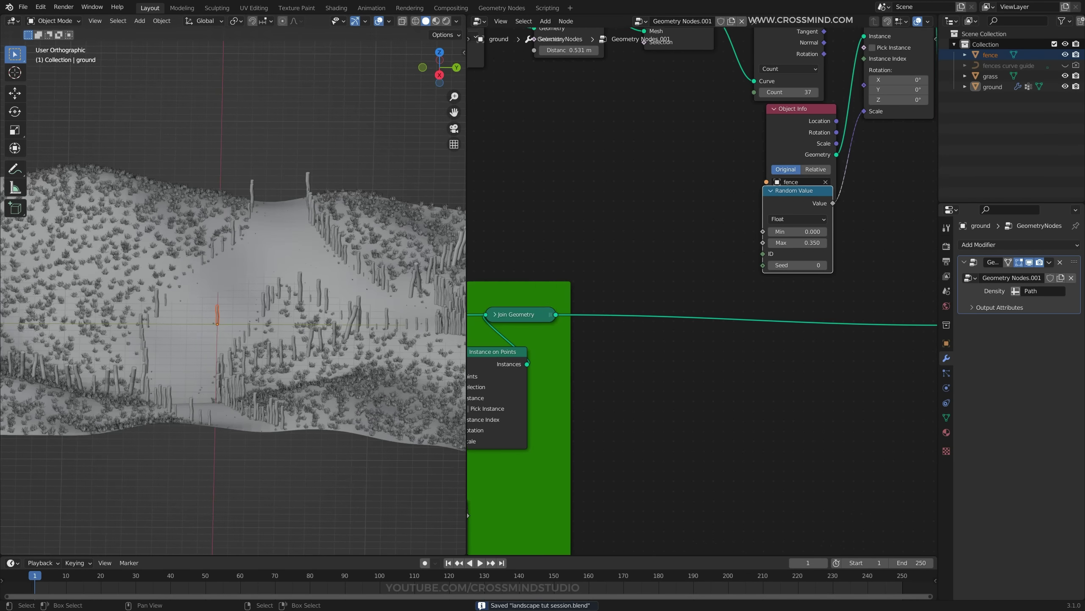
scroll(704, 289, down, 5)
drag(765, 168, 763, 167)
middle_drag(722, 239, 900, 119)
scroll(701, 288, up, 1)
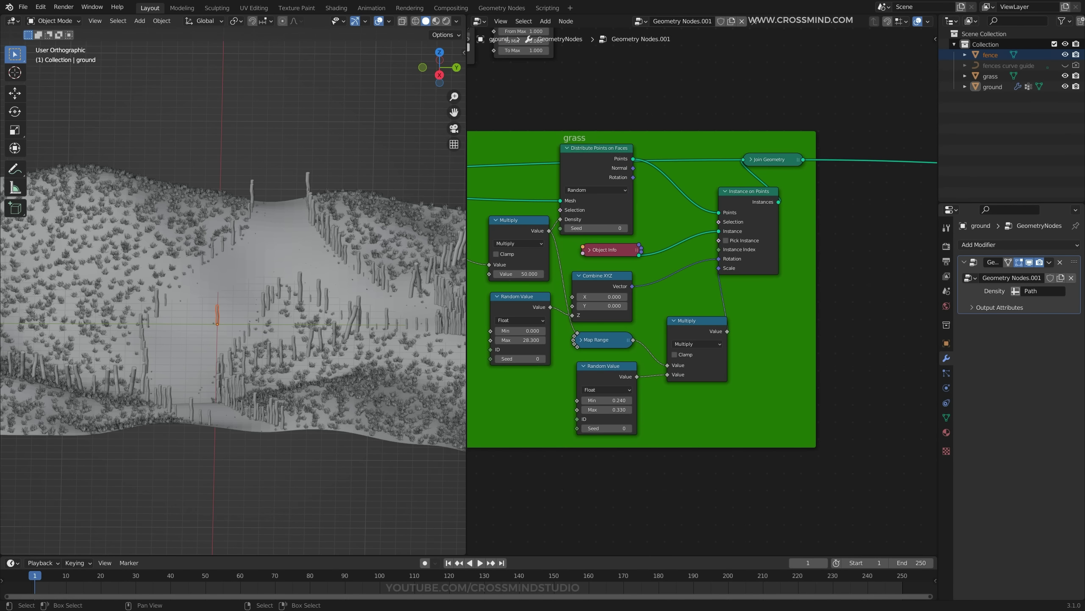
Copy the grass Random Value and Combine XYZ nodes to the path-edge chain and use them to drive the posts' rotation.
click(520, 307)
middle_drag(520, 324, 488, 410)
scroll(488, 410, down, 4)
middle_drag(658, 338, 488, 421)
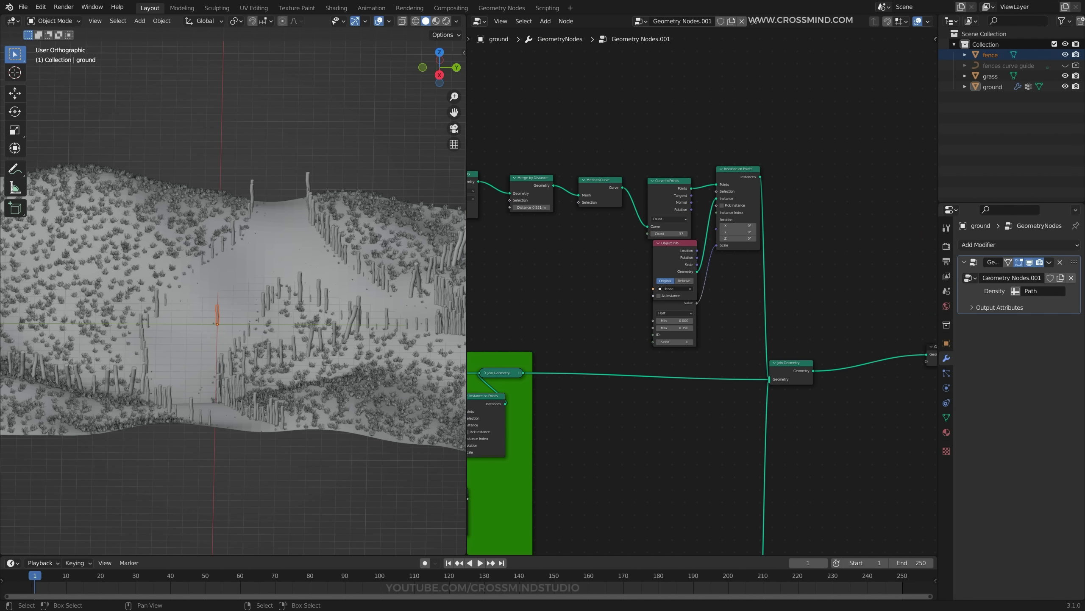
key(ctrl+v)
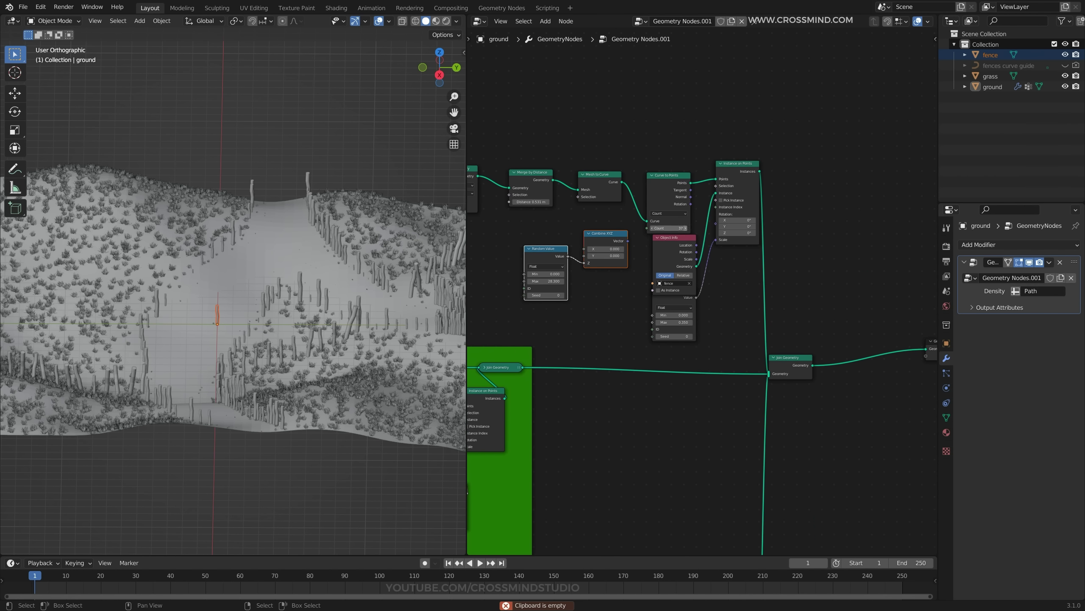
drag(721, 213, 720, 231)
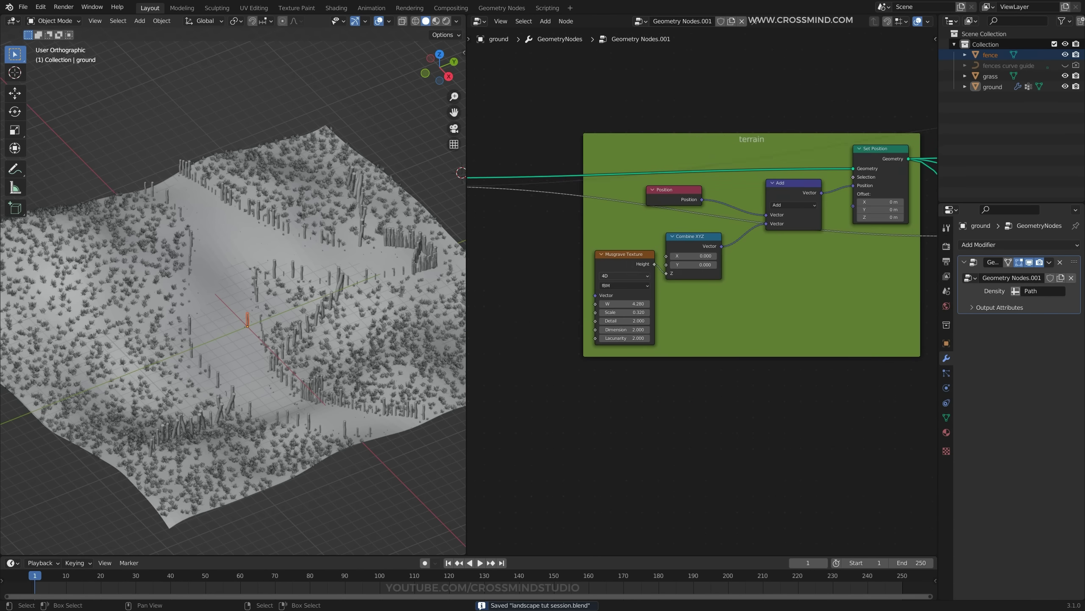
Set the W value of the terrain's Musgrave Texture to about 4.750.
drag(624, 305, 673, 304)
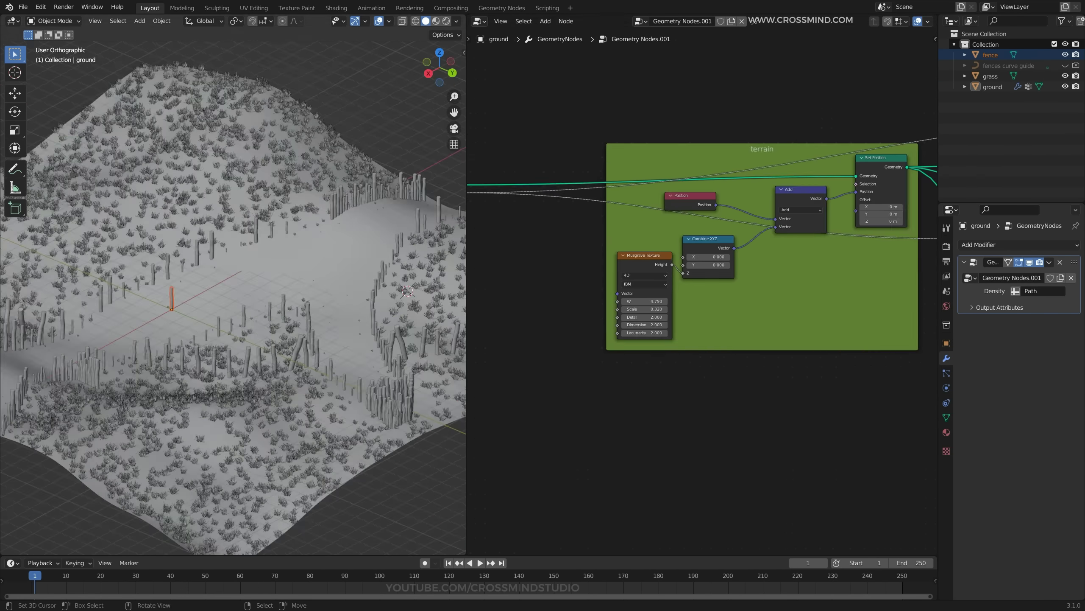
middle_drag(358, 266, 290, 282)
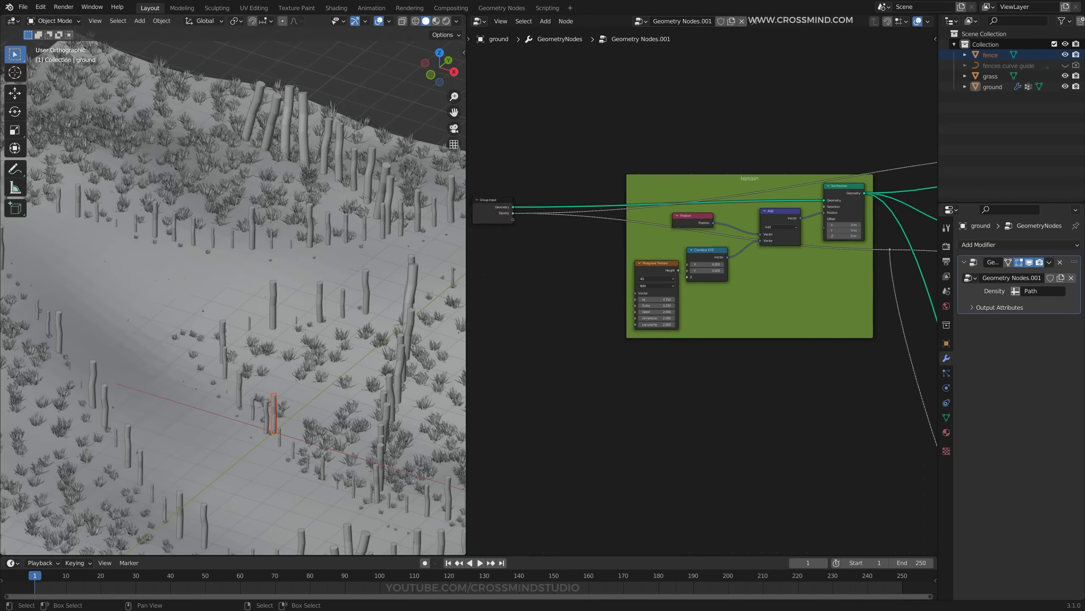
Move the path-edge ColorRamp, Map Range, Not and Delete Geometry nodes slightly to line them up with the rest of the chain.
middle_drag(769, 257, 577, 321)
scroll(897, 295, down, 4)
middle_drag(897, 295, 658, 295)
scroll(728, 291, up, 6)
middle_drag(728, 290, 652, 307)
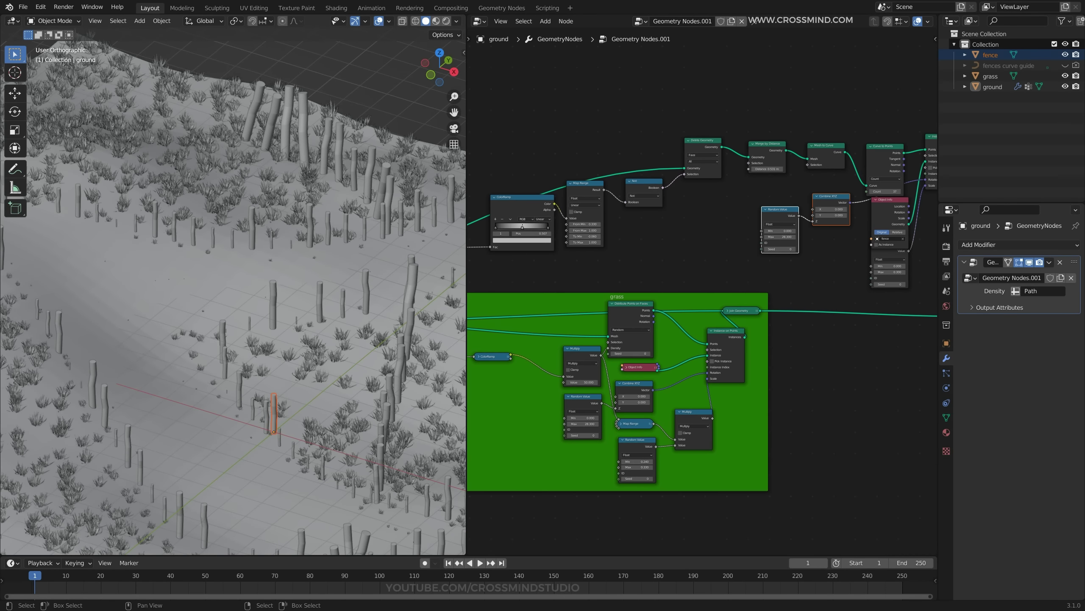
scroll(701, 290, down, 2)
key(c)
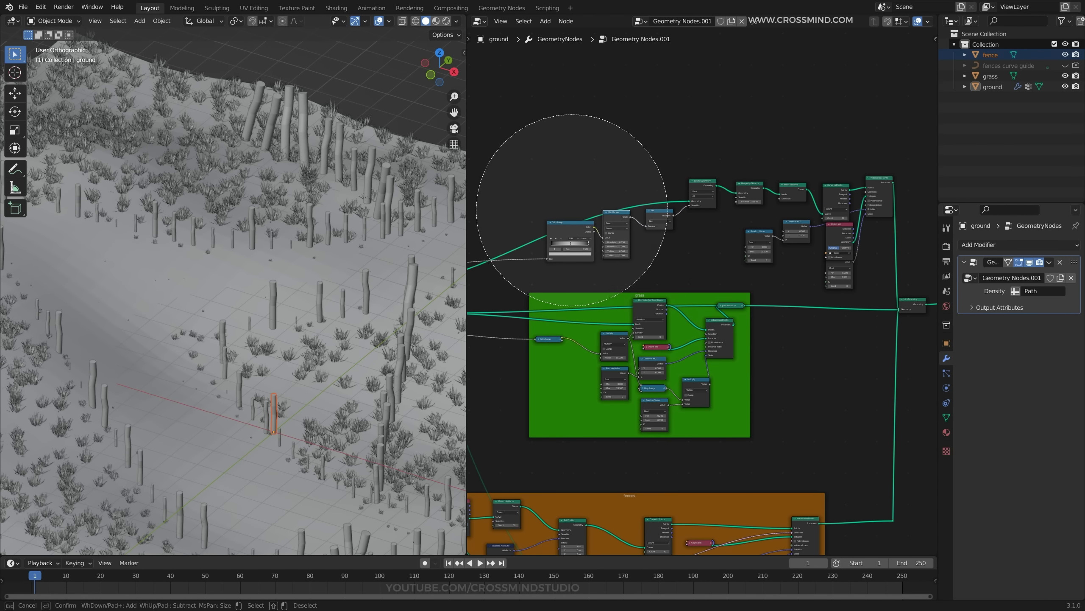
drag(563, 215, 666, 182)
key(Escape)
key(g)
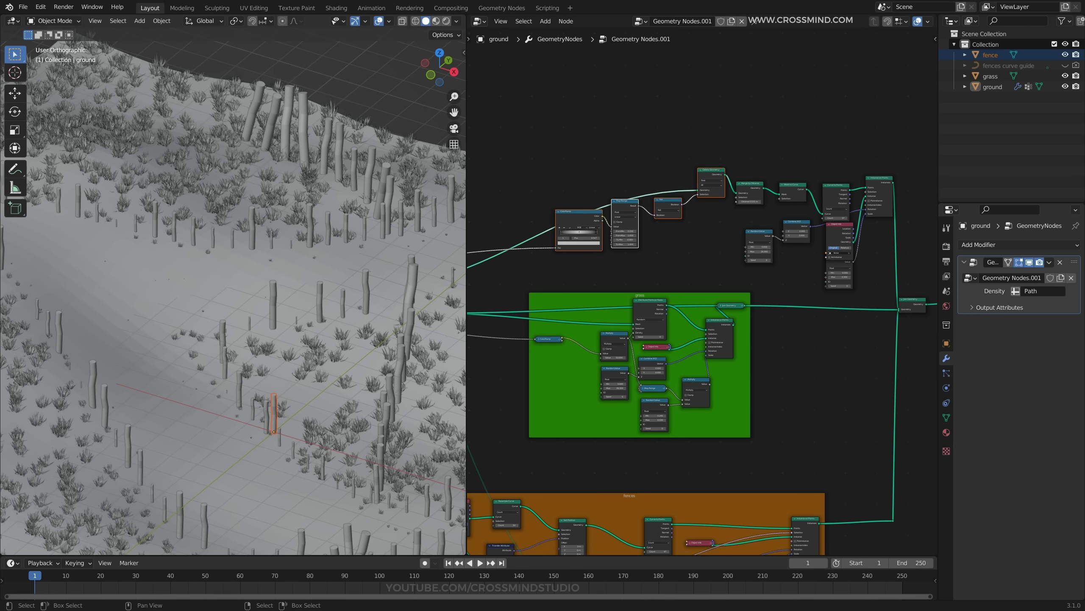
drag(751, 180, 752, 176)
Enclose all the nodes of the path-edge post chain in a new frame.
scroll(752, 177, down, 1)
key(c)
drag(835, 225, 761, 183)
drag(611, 152, 626, 196)
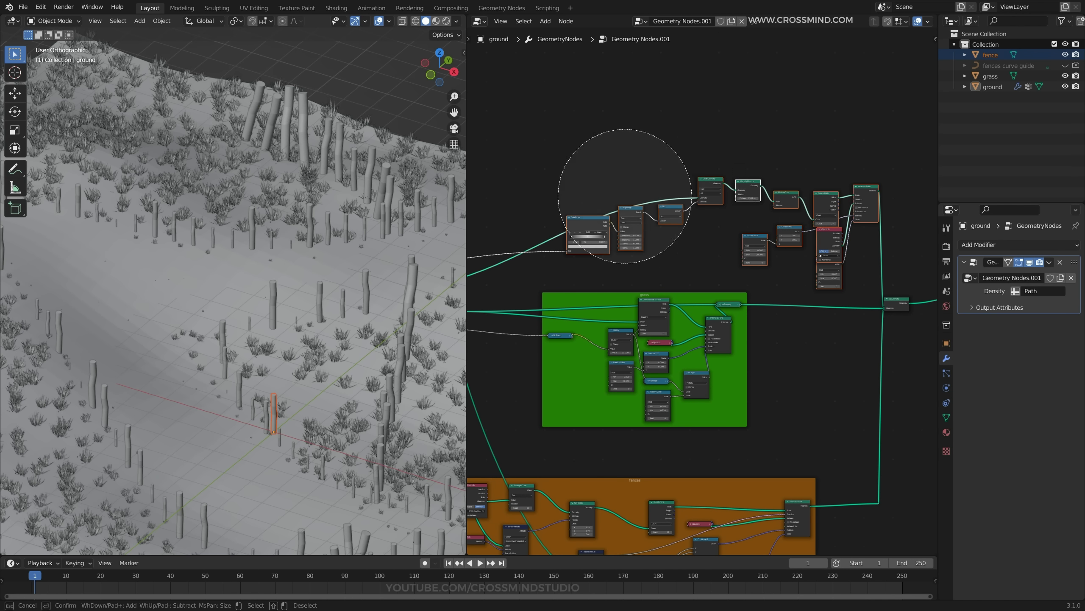
key(Escape)
key(ctrl+j)
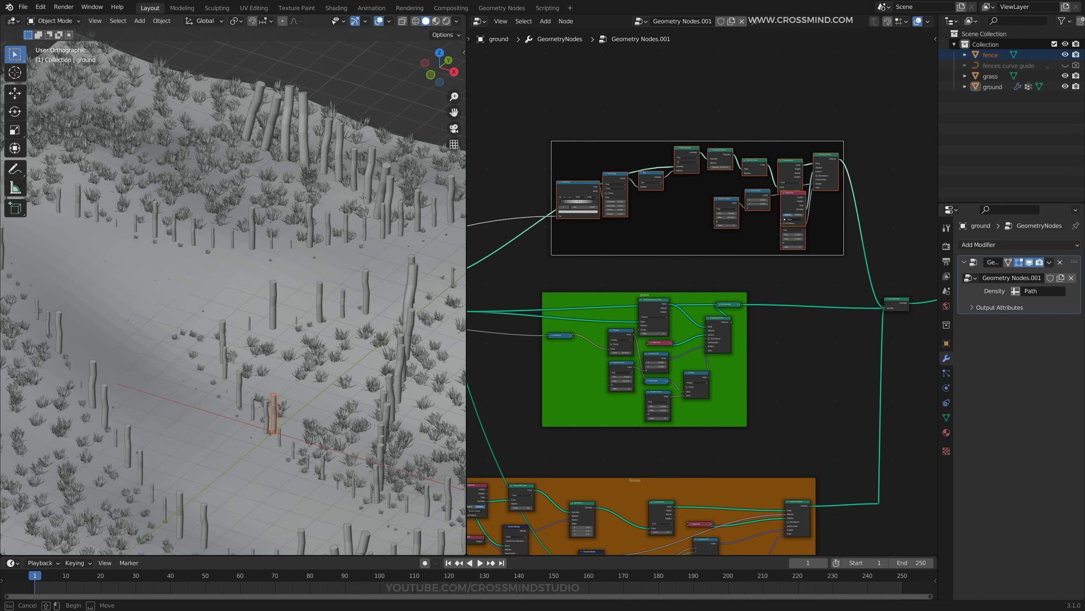
Color the new frame red, label it "fences on path" and save the file.
key(n)
click(847, 81)
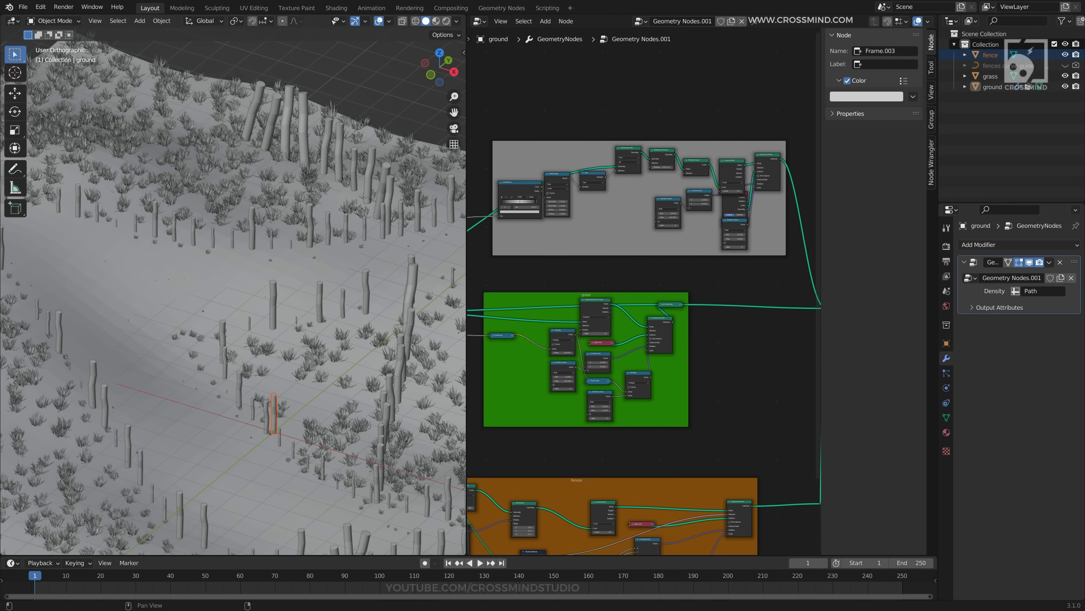
click(867, 96)
drag(870, 164, 868, 175)
click(885, 64)
text(fe)
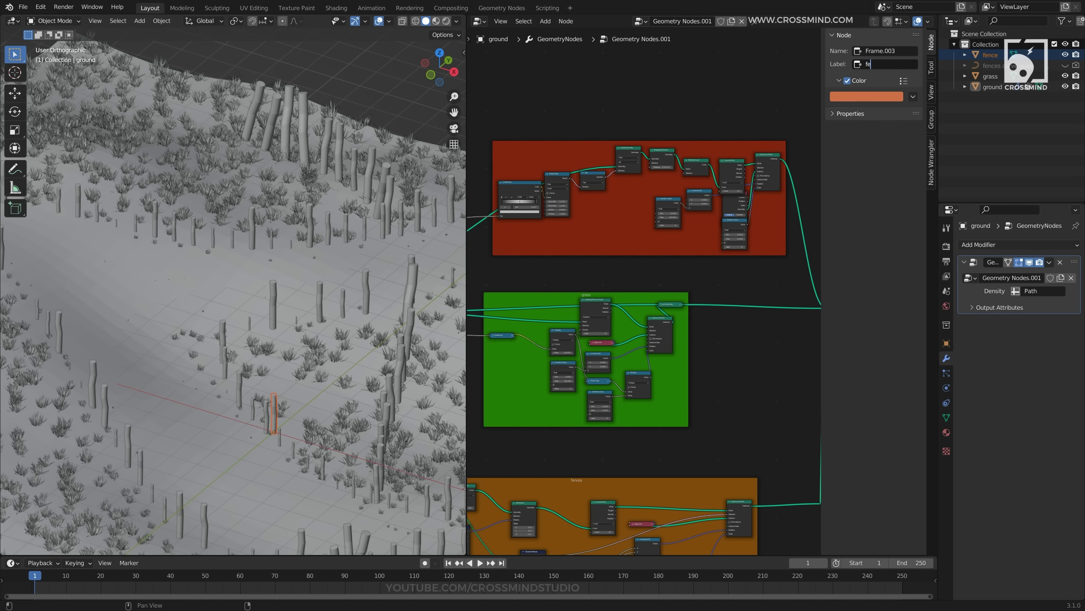
text(nces on path)
key(Return)
key(n)
scroll(702, 291, down, 3)
key(ctrl+s)
Try a Merge by Distance value of 0.331 m in the fences on path frame.
middle_drag(703, 292, 706, 277)
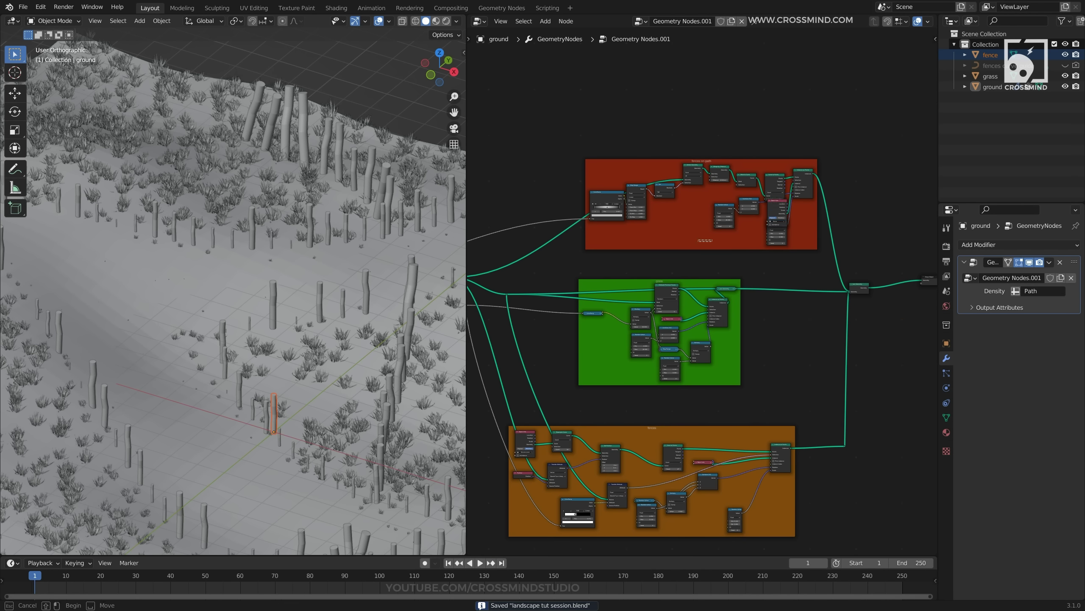
scroll(703, 291, up, 3)
scroll(239, 295, up, 2)
scroll(239, 295, down, 4)
middle_drag(246, 295, 220, 298)
scroll(646, 259, up, 4)
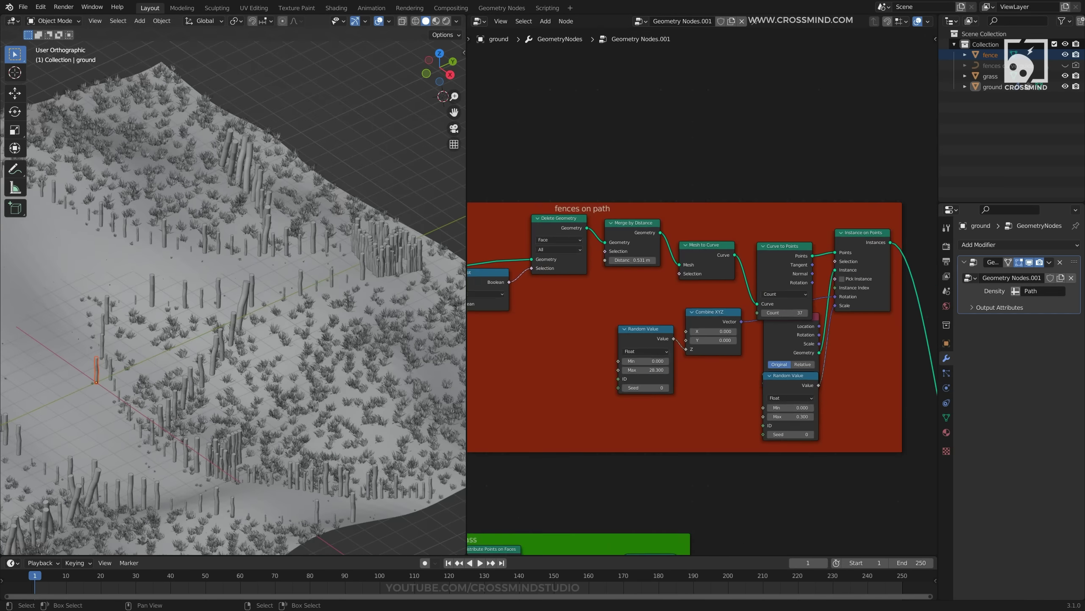
middle_drag(641, 259, 732, 253)
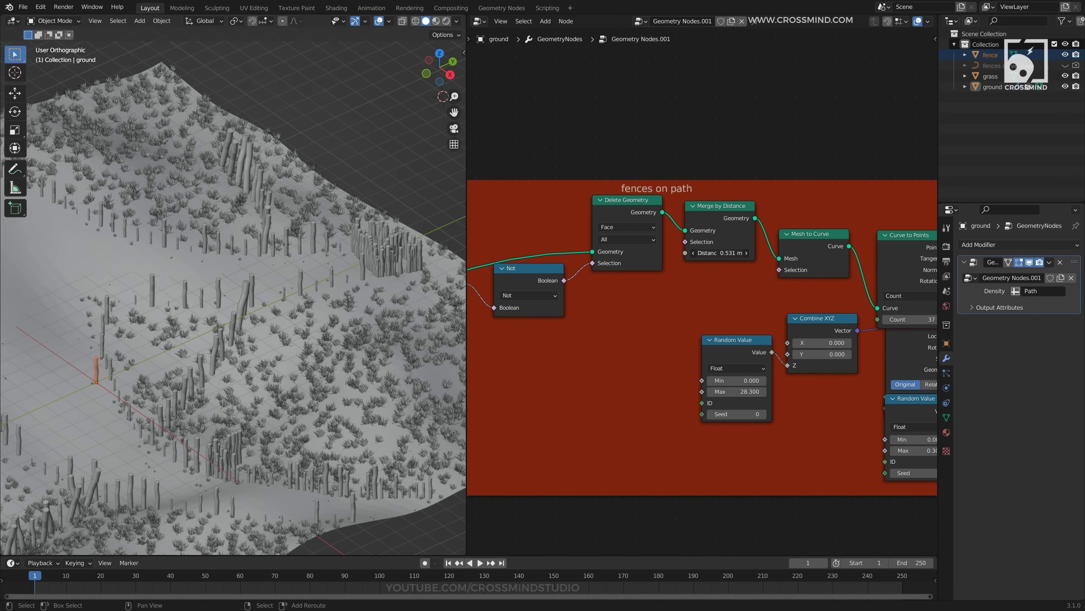
drag(720, 253, 711, 253)
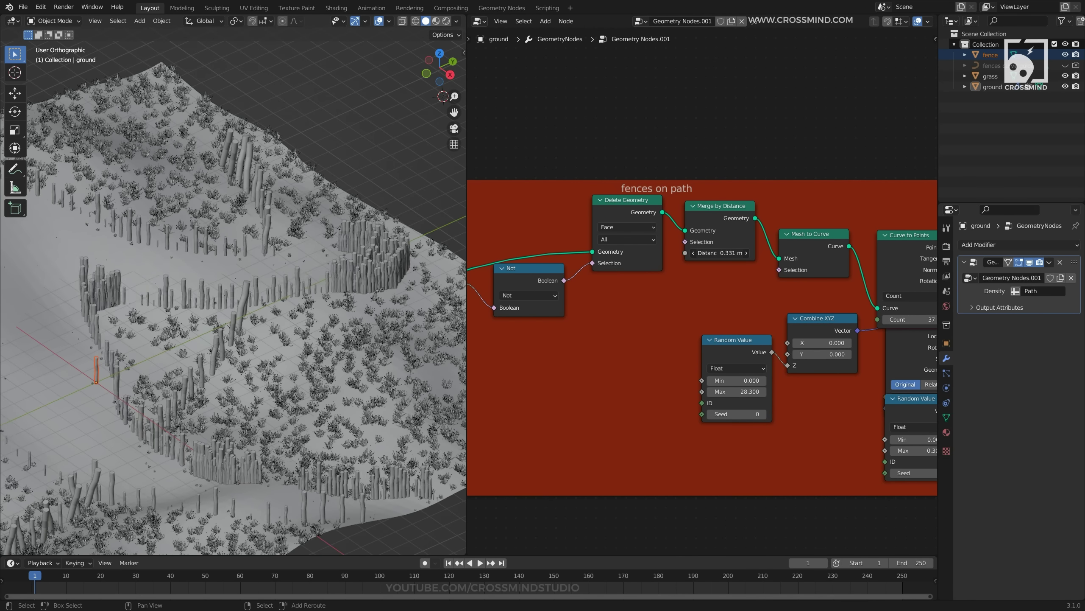
scroll(701, 299, down, 3)
scroll(700, 299, up, 3)
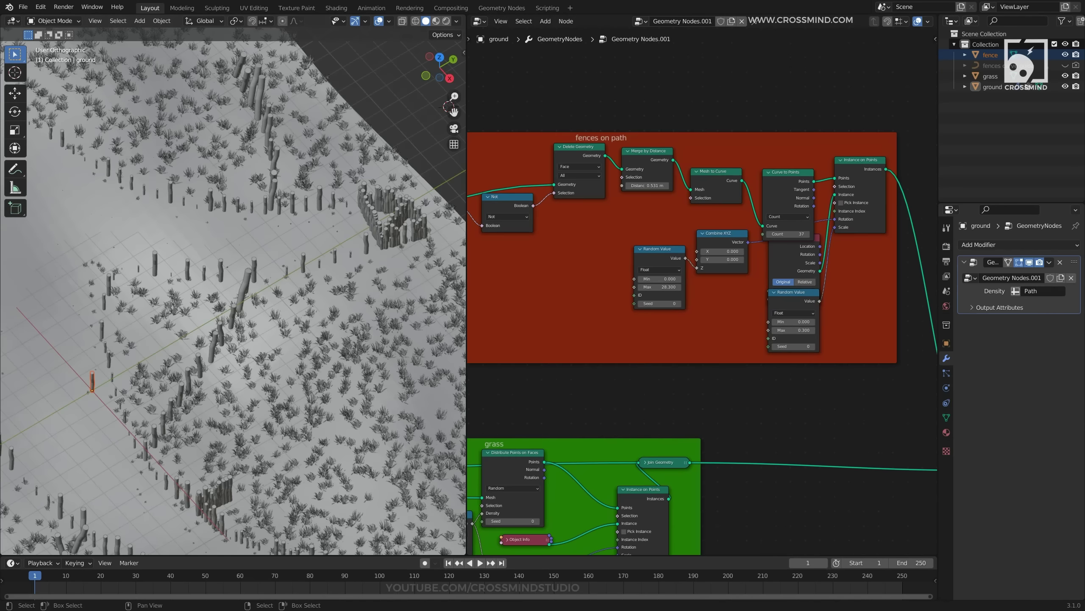
Switch the domain of the Delete Geometry node in the fences on path frame to Edge.
scroll(701, 299, down, 4)
scroll(700, 299, up, 5)
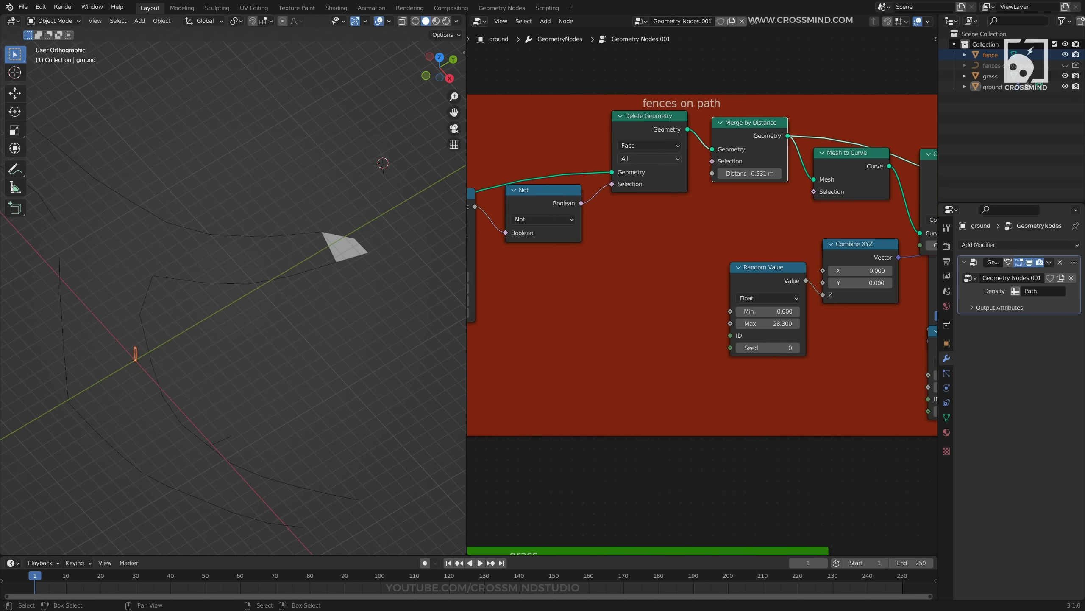
click(652, 156)
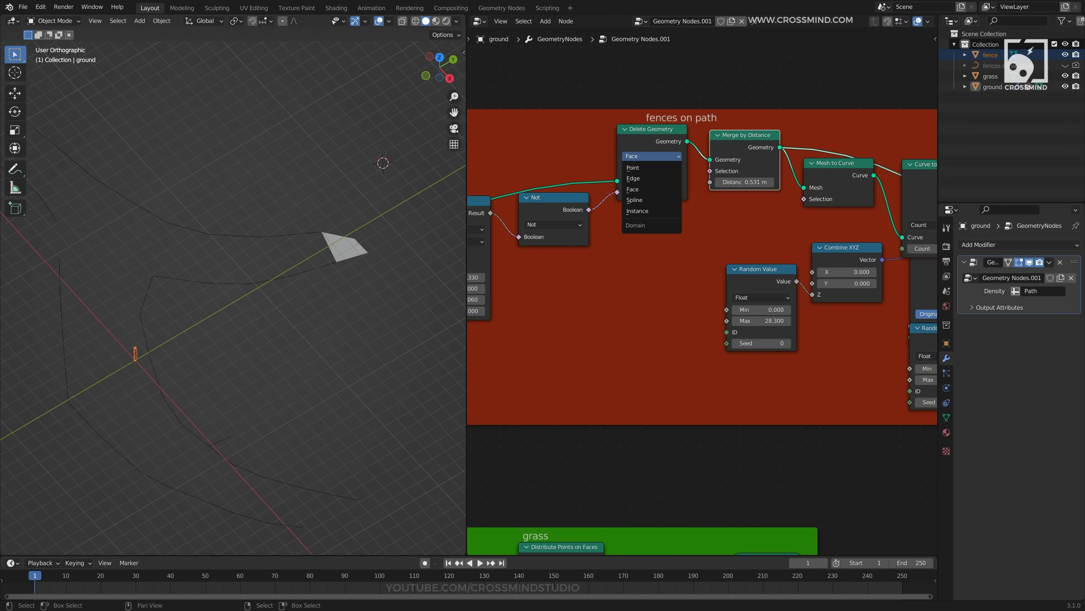
click(652, 178)
scroll(652, 178, down, 4)
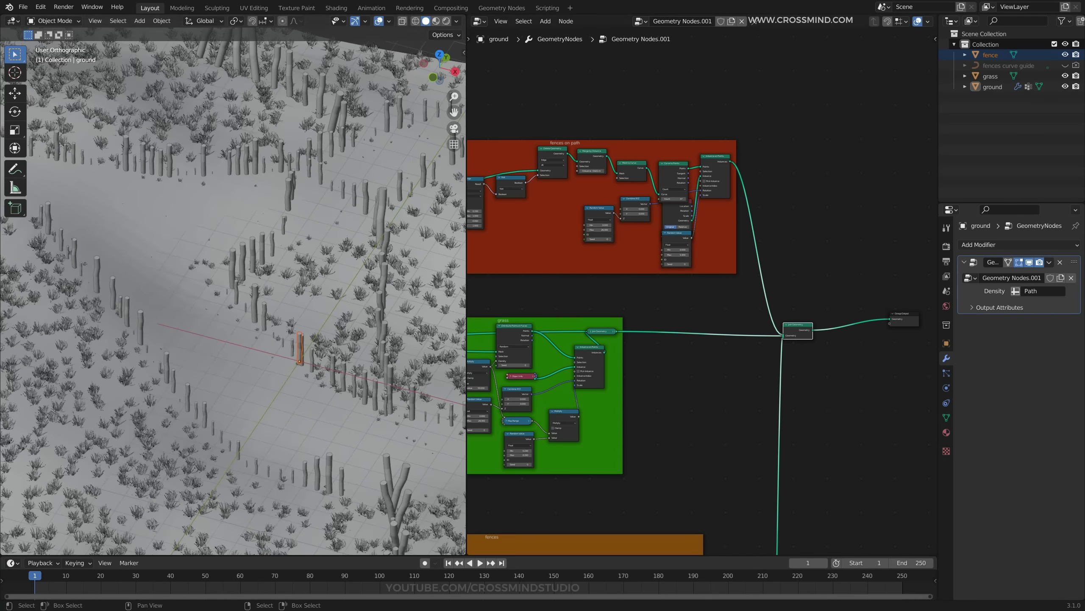
scroll(693, 288, up, 3)
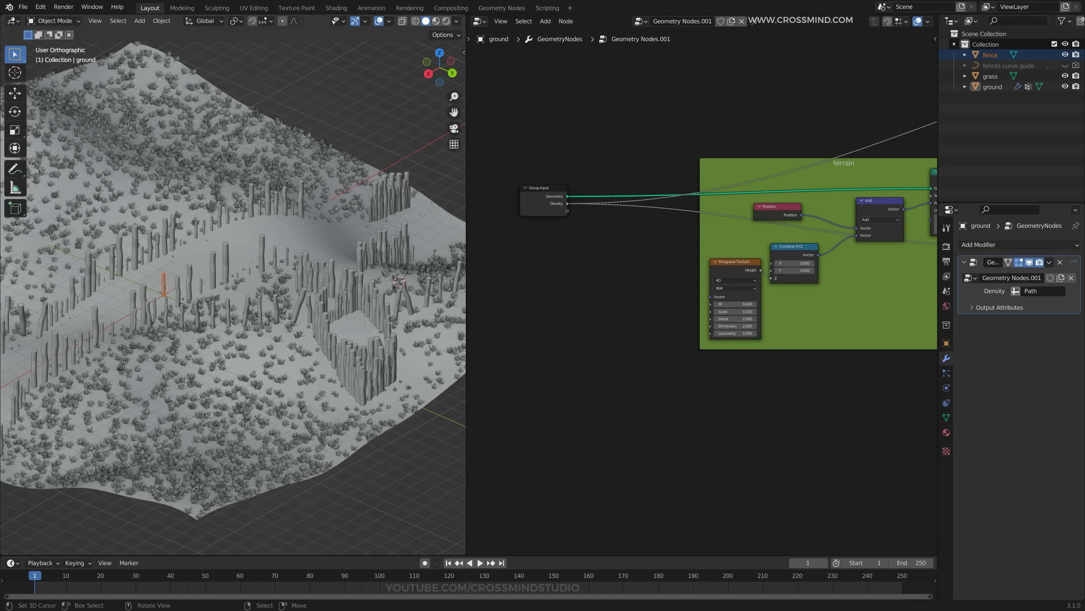
Lower the count of the Curve to Points node in the fences on path frame and switch its mode to Evaluated.
mouse_move(222, 278)
middle_down()
mouse_move(310, 293)
mouse_move(213, 286)
middle_up()
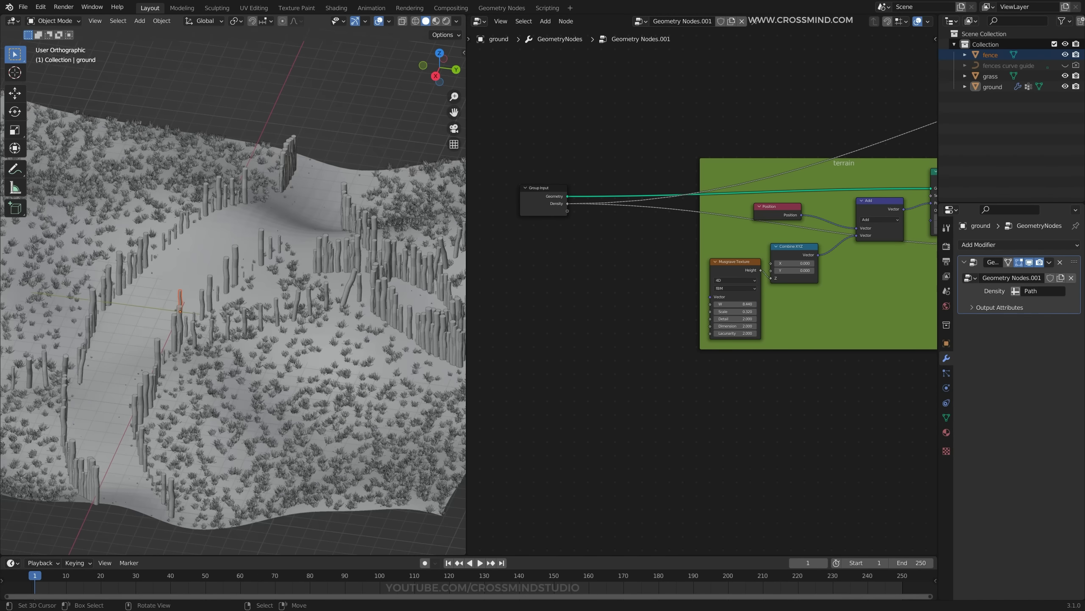
middle_drag(300, 287, 169, 292)
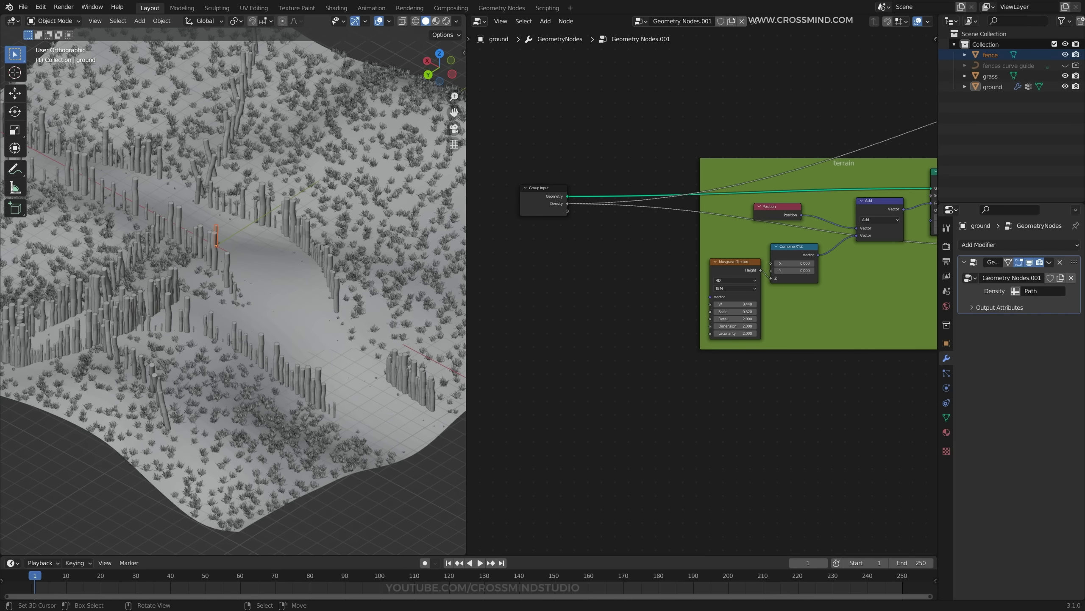
scroll(702, 290, down, 5)
middle_drag(846, 325, 598, 282)
scroll(702, 291, up, 10)
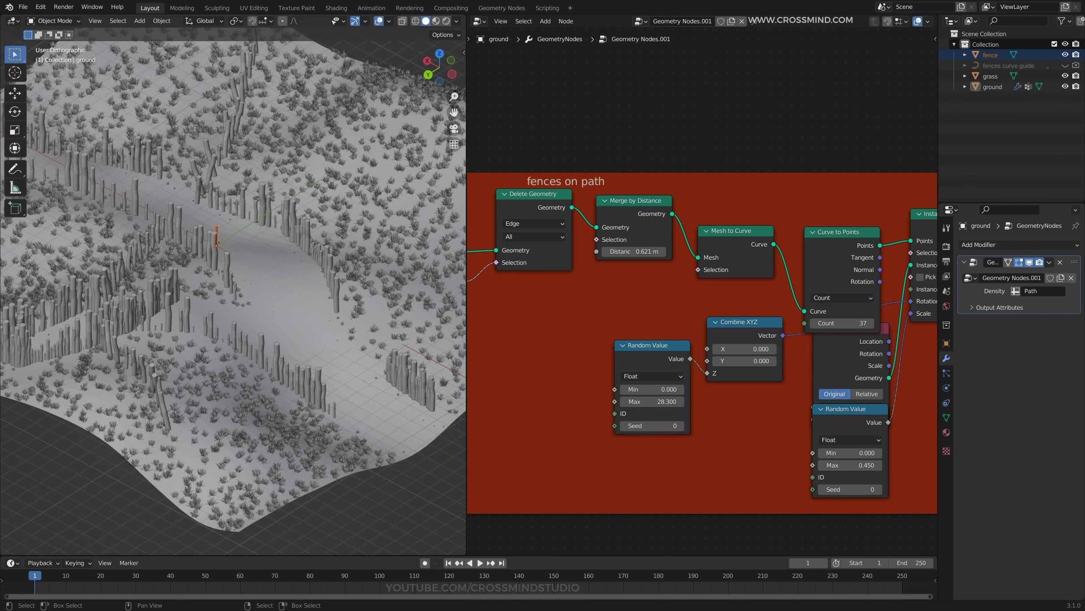
middle_drag(844, 324, 706, 303)
mouse_move(705, 303)
mouse_down()
mouse_move(688, 303)
mouse_move(718, 303)
mouse_up()
click(704, 278)
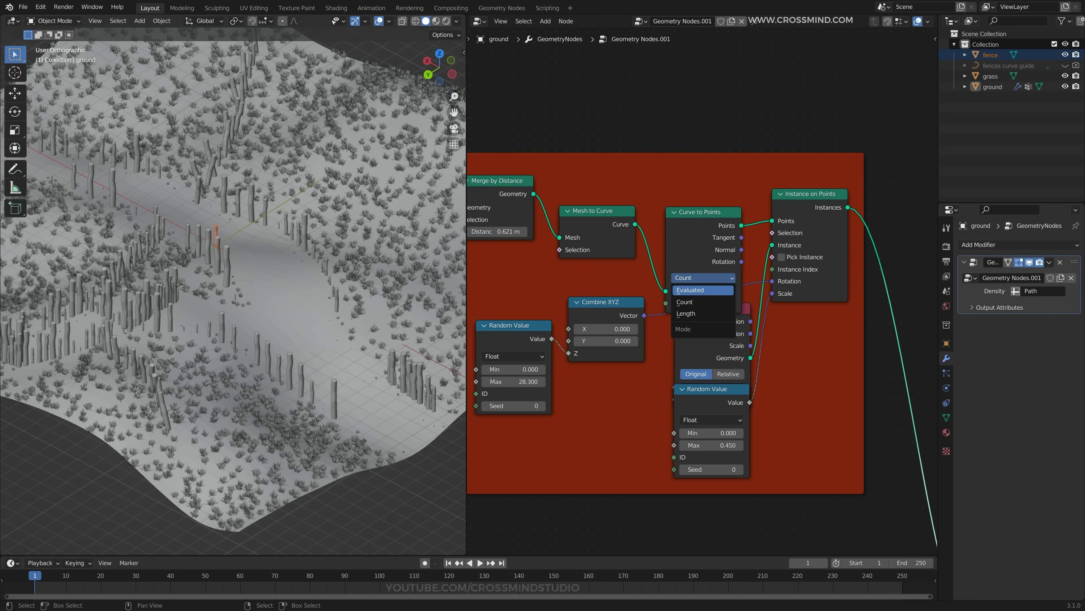
click(691, 290)
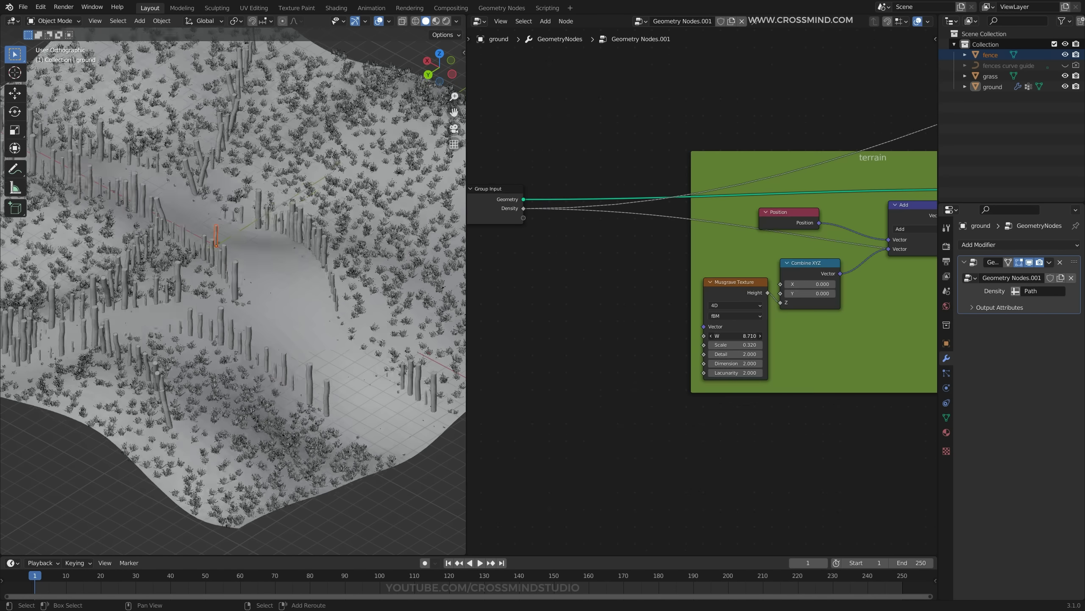
Set the W value of the terrain's Musgrave Texture to 9.680 and save the file.
drag(735, 336, 745, 336)
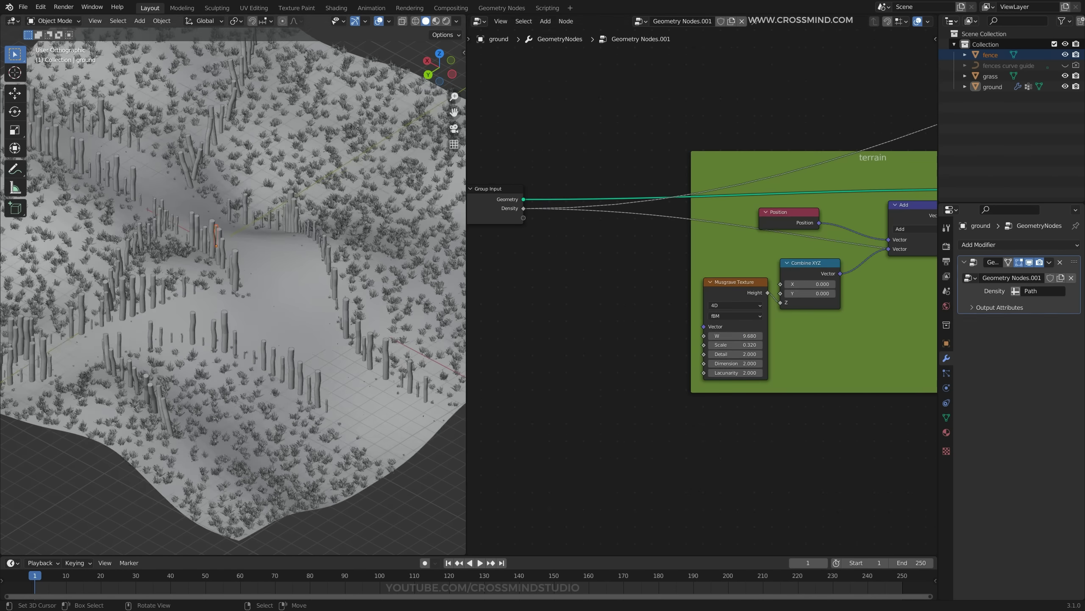
middle_drag(233, 277, 273, 271)
key(ctrl+s)
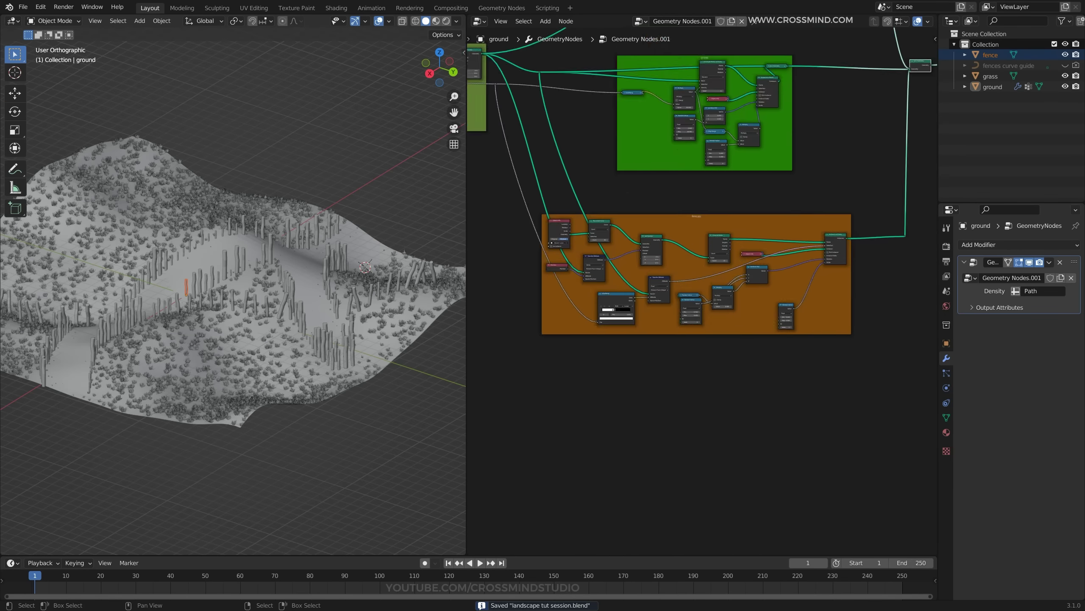
Cut the link from the fences on path frame into the final Join Geometry node.
scroll(708, 300, up, 3)
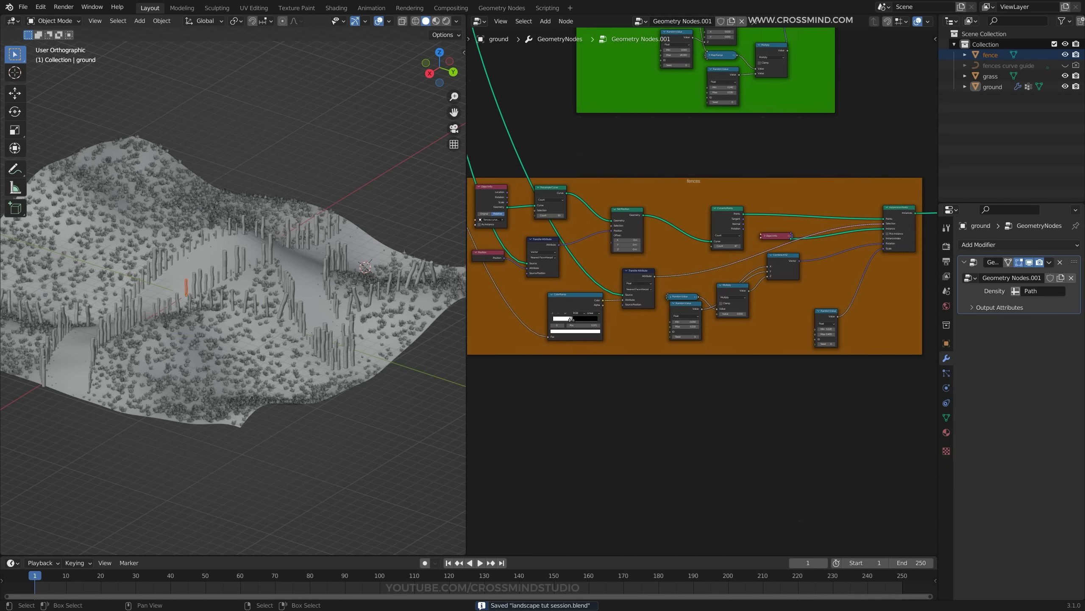
middle_drag(684, 278, 739, 272)
scroll(232, 291, up, 3)
middle_drag(233, 291, 248, 300)
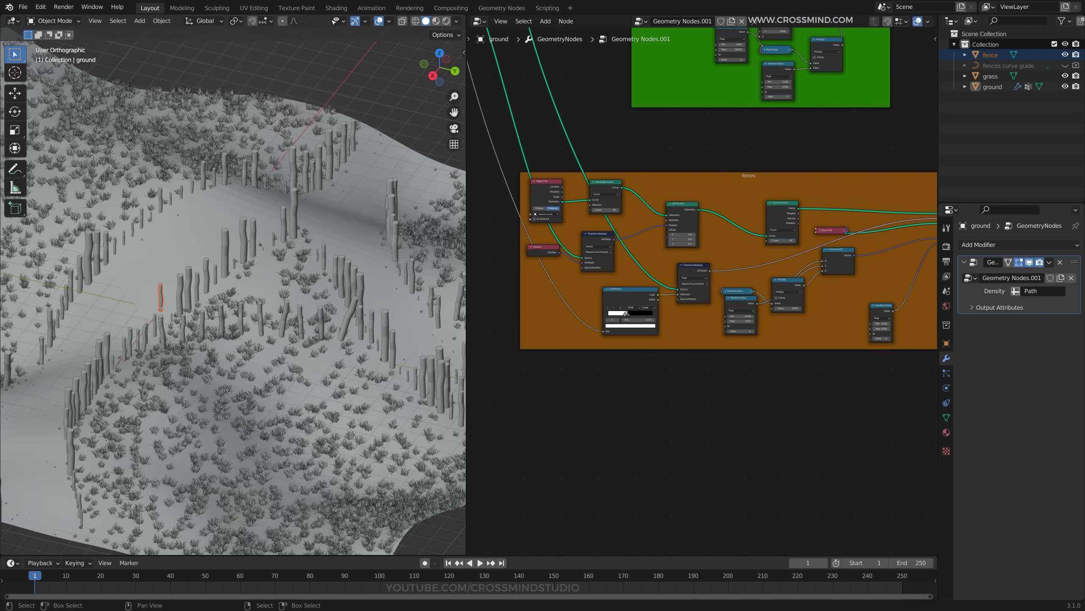
scroll(702, 291, down, 6)
middle_drag(790, 257, 608, 331)
ctrl+right_drag(714, 100, 754, 92)
middle_drag(265, 291, 291, 290)
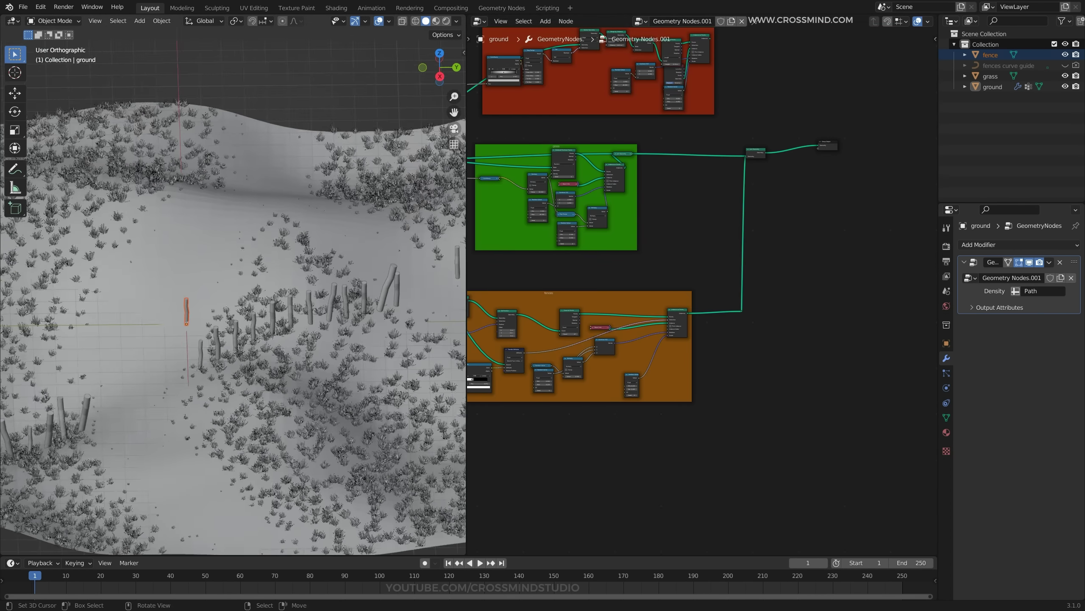
Hide the original fence object in the viewport and view the curve-guided posts up close.
middle_drag(620, 333, 783, 235)
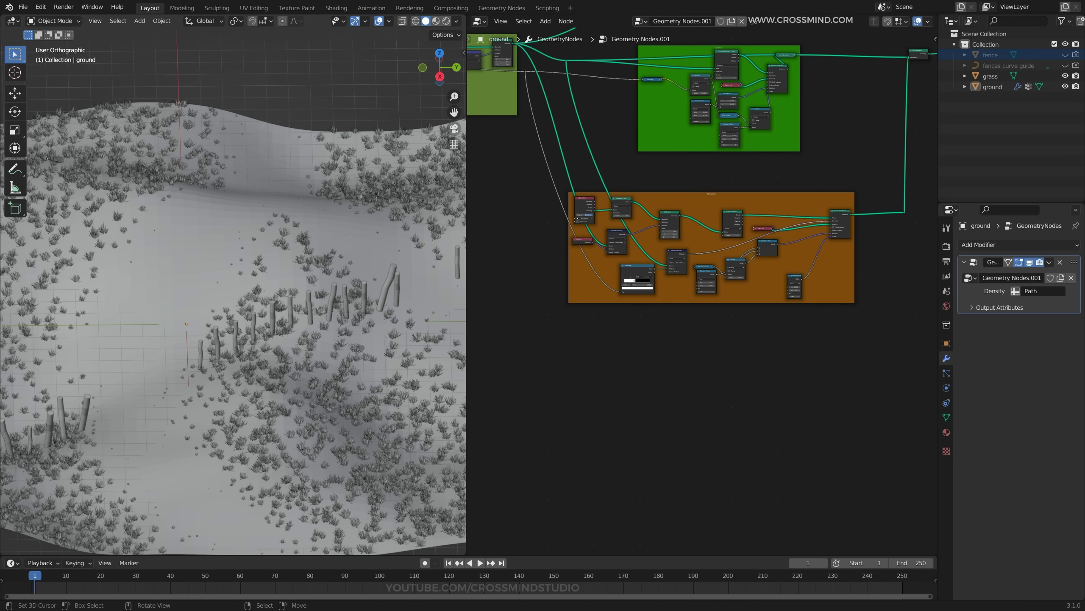
scroll(702, 292, up, 6)
middle_drag(239, 295, 227, 286)
scroll(233, 291, up, 4)
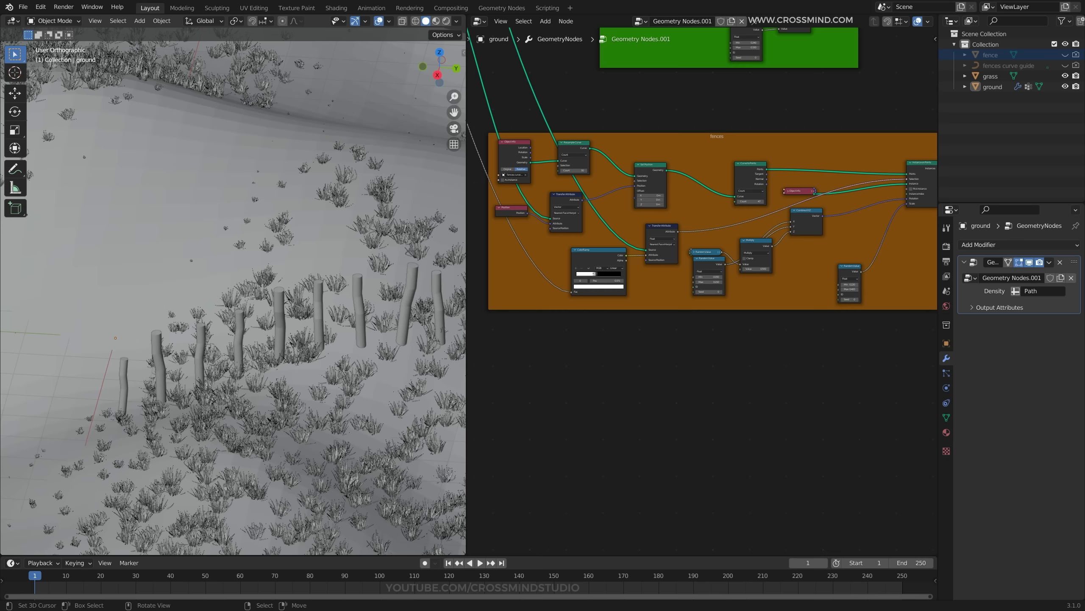
Move the Object Info node referencing the fences curve guide higher within the fences frame.
middle_drag(594, 273, 627, 302)
click(548, 170)
scroll(561, 168, up, 4)
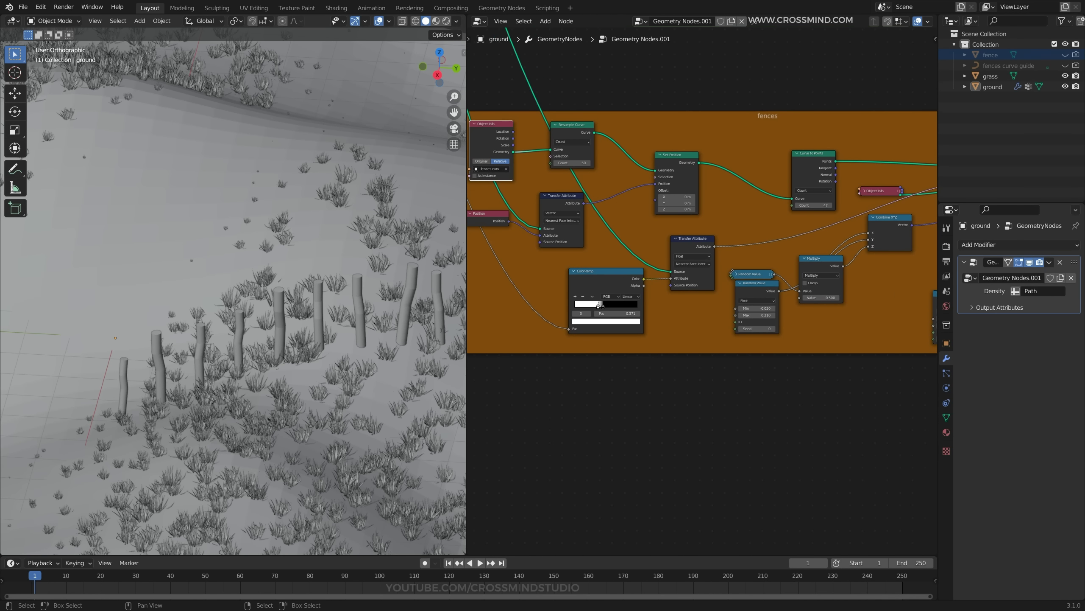
middle_drag(572, 164, 595, 235)
drag(513, 195, 512, 158)
middle_drag(884, 205, 769, 187)
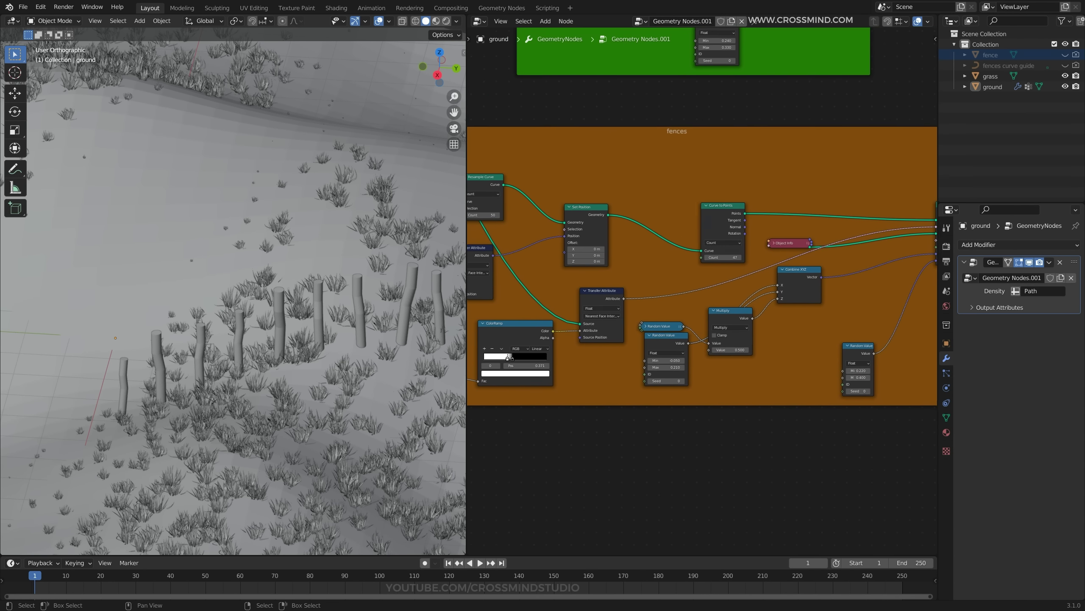
Add a Join Geometry node after Instance on Points in the fences frame and inspect the posts.
key(shift+a)
click(769, 187)
key(Down)
key(Return)
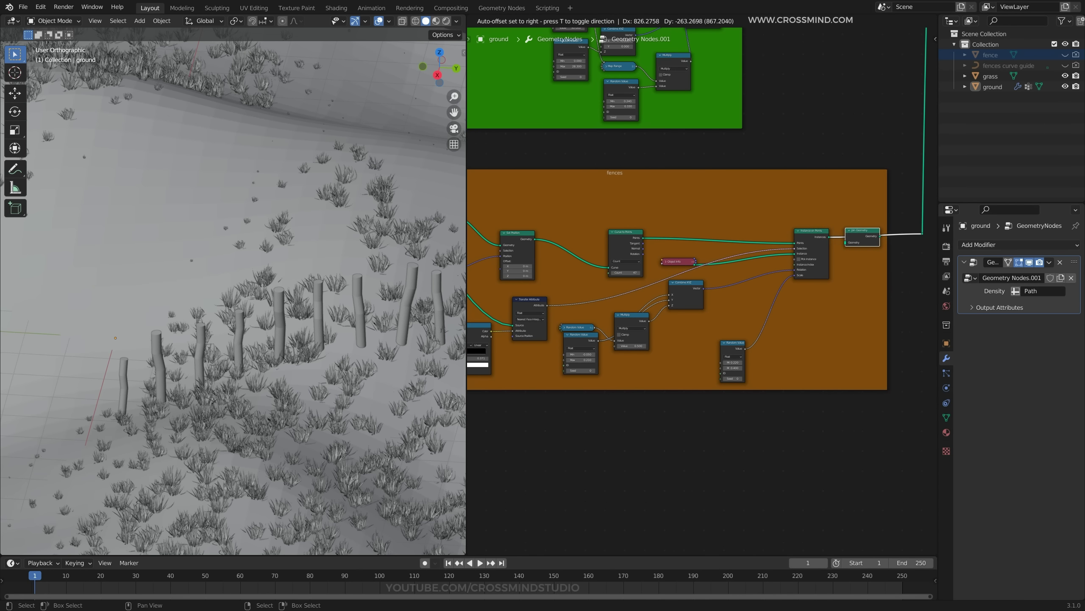
click(867, 236)
scroll(875, 256, up, 2)
middle_drag(239, 295, 234, 284)
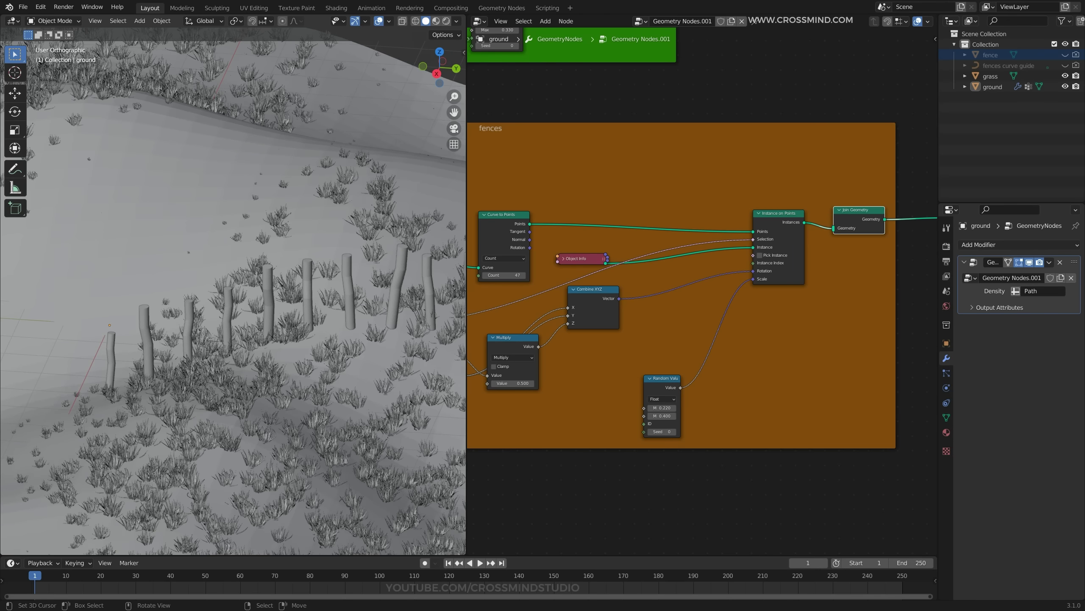
Link the Geometry output of the fences curve guide's Object Info node to the new Join Geometry node.
scroll(234, 284, down, 2)
scroll(735, 280, down, 2)
middle_drag(735, 280, 825, 281)
scroll(824, 280, down, 2)
middle_drag(701, 290, 799, 281)
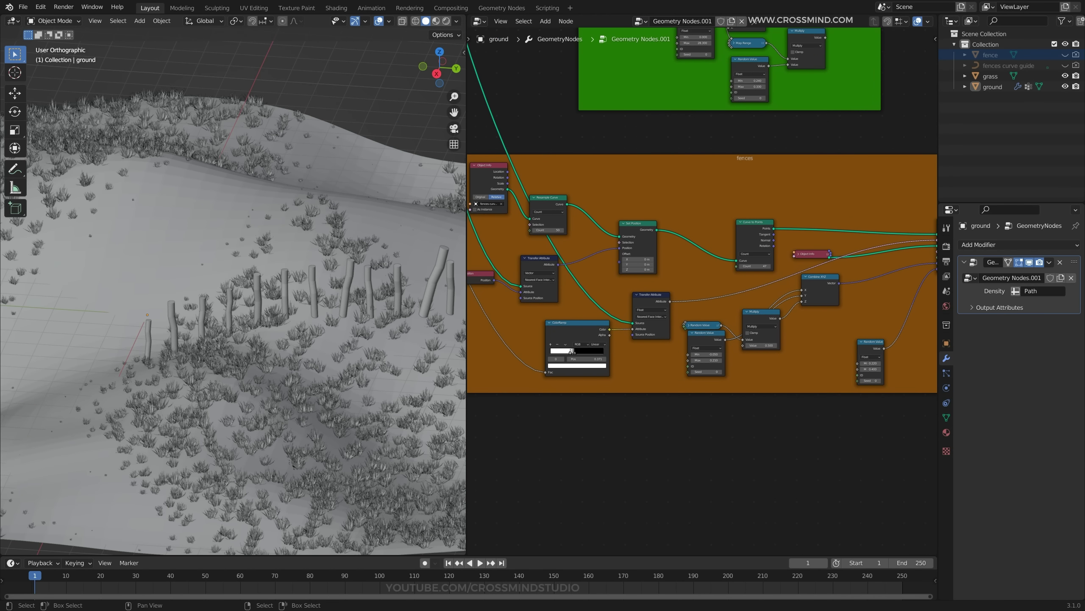
drag(508, 189, 726, 210)
Insert a Transform node on the link from the curve guide to Join Geometry and set its Z translation to 0.39 m.
text(tra)
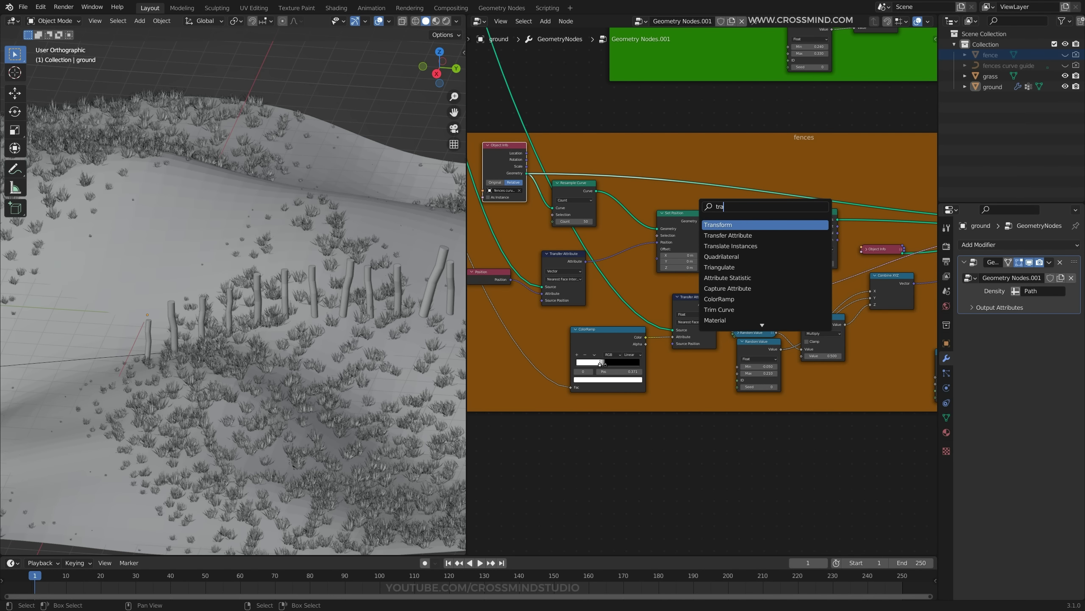
key(Return)
click(614, 154)
scroll(613, 154, up, 1)
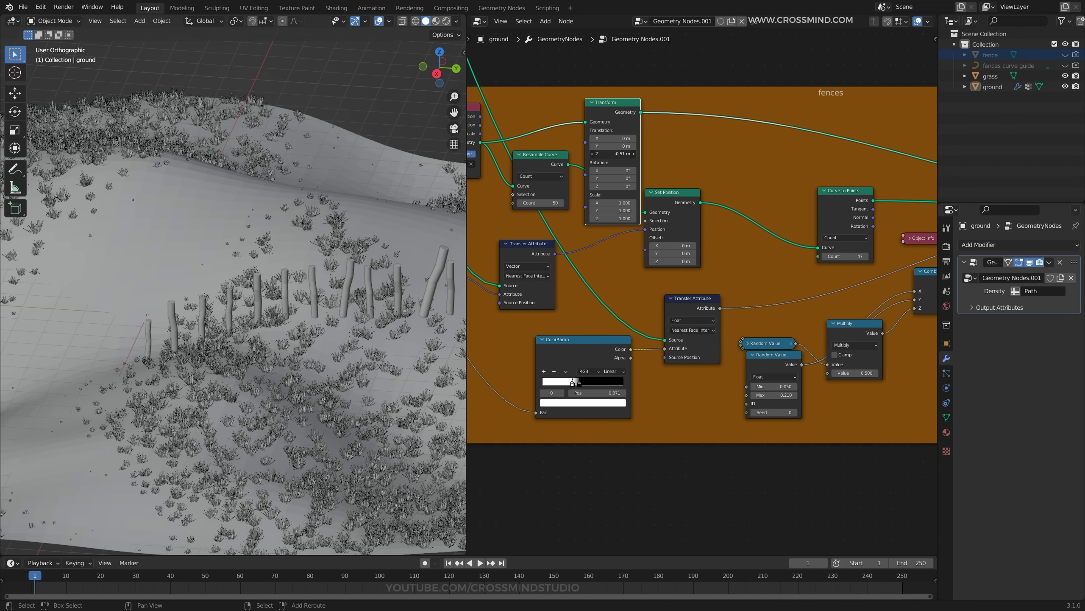
middle_drag(232, 299, 256, 295)
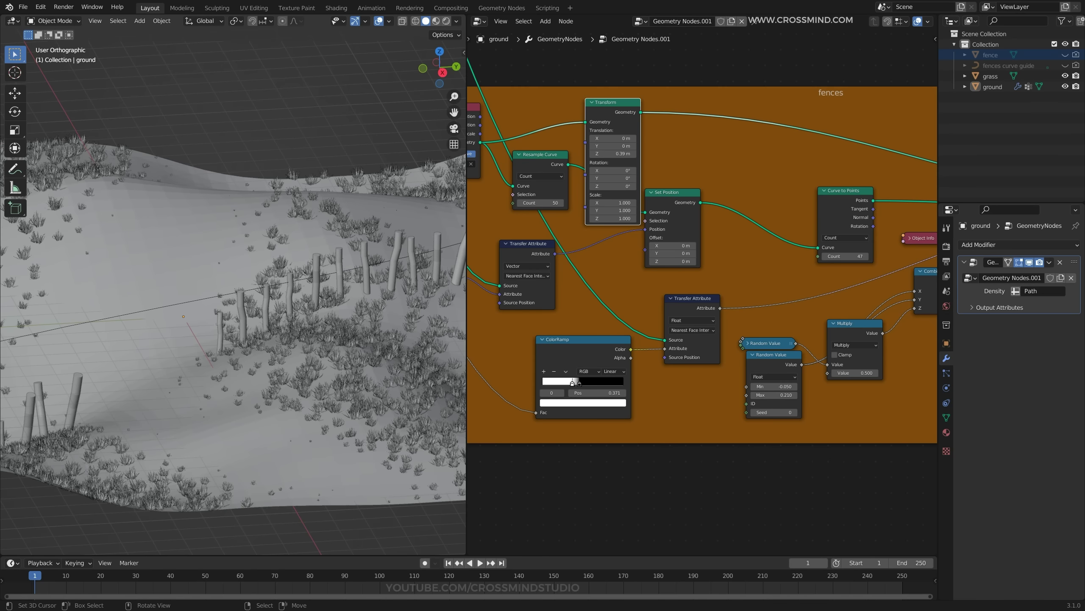
Feed the Transform node from the Resample Curve output and reposition the Resample Curve node beside the Object Info node.
middle_drag(684, 274, 746, 300)
drag(602, 180, 587, 180)
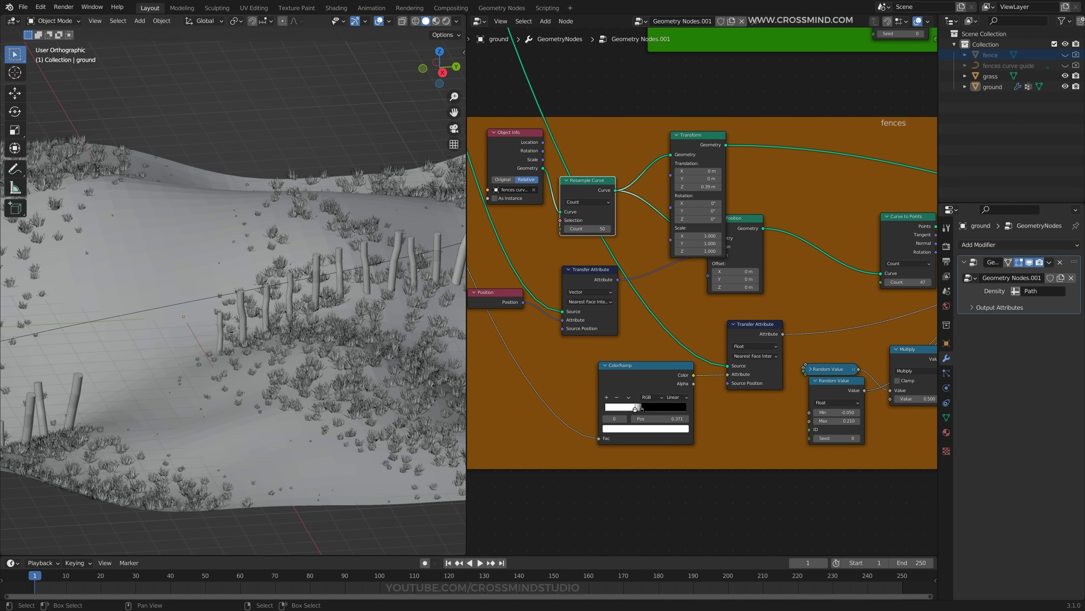
drag(587, 180, 598, 156)
Duplicate the Set Position node and insert the copy on the link between Transform and Join Geometry.
scroll(701, 294, down, 3)
scroll(727, 240, up, 2)
middle_drag(727, 240, 679, 244)
drag(684, 238, 750, 167)
key(shift+d)
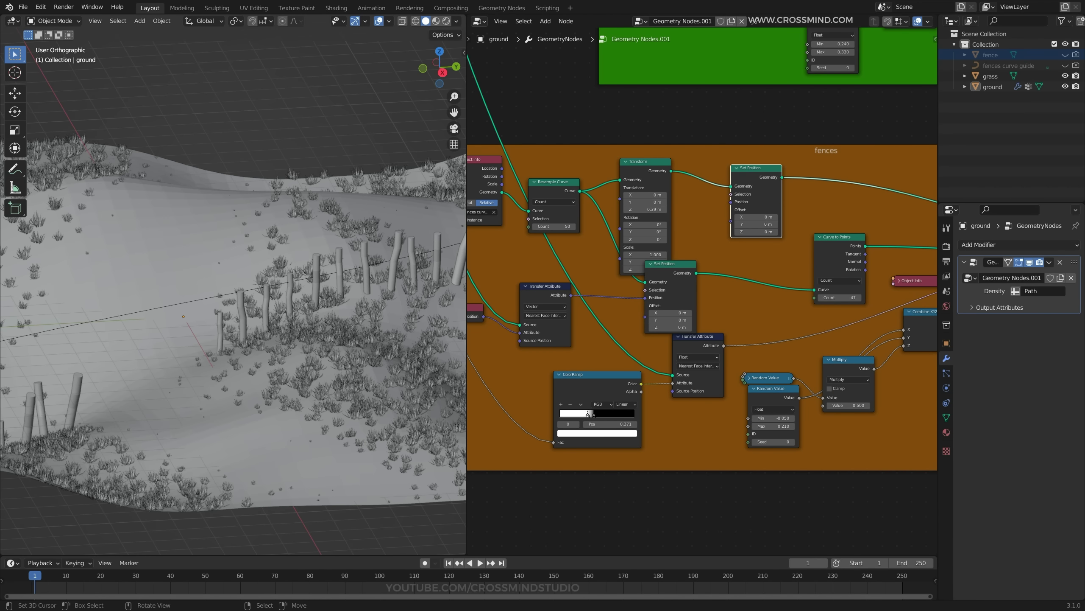
scroll(239, 290, down, 2)
middle_drag(239, 291, 254, 291)
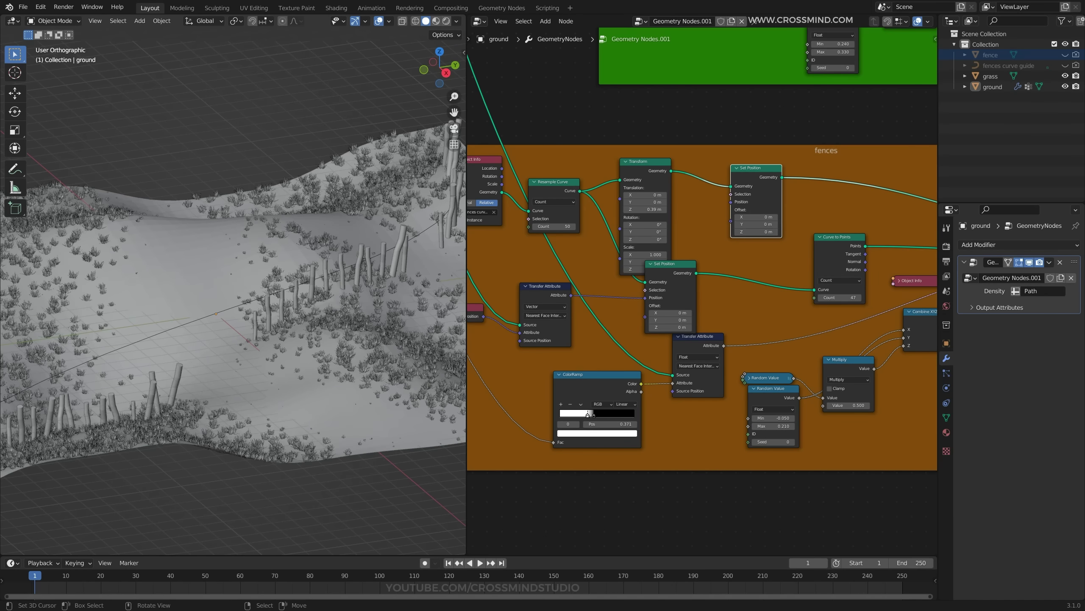
Add a Transfer Attribute node in the lower part of the fences frame, beneath the Position node.
scroll(799, 341, down, 2)
drag(759, 193, 753, 188)
middle_drag(669, 228, 708, 242)
key(shift+a)
click(708, 242)
text(tra)
key(Return)
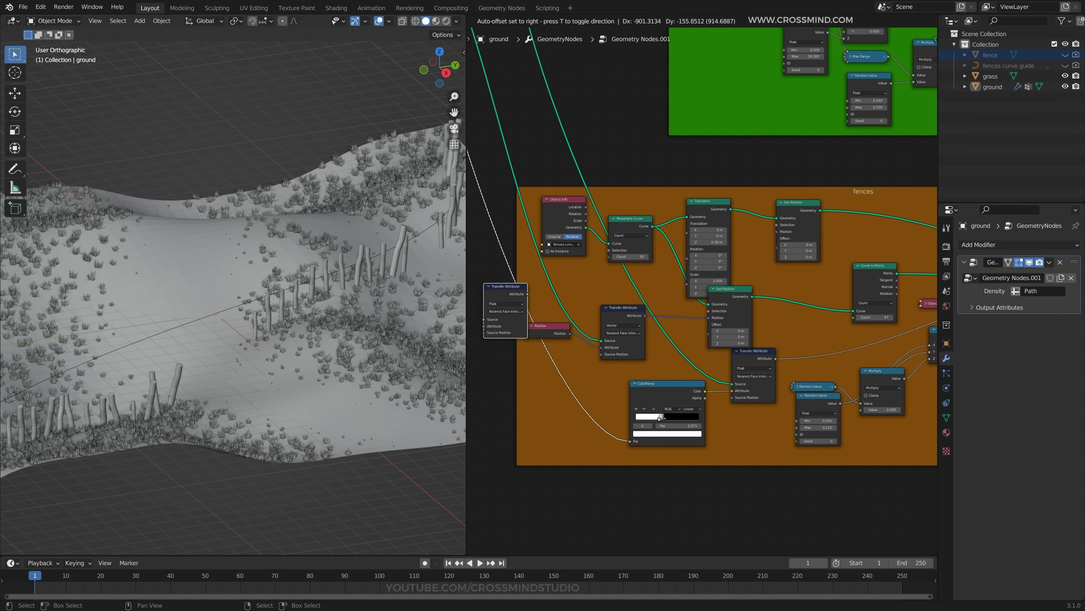
click(523, 399)
Route the long links entering the fences frame through reroute points placed outside the frame, before its nodes.
middle_drag(726, 282, 706, 309)
scroll(711, 306, up, 2)
click(711, 316)
click(535, 317)
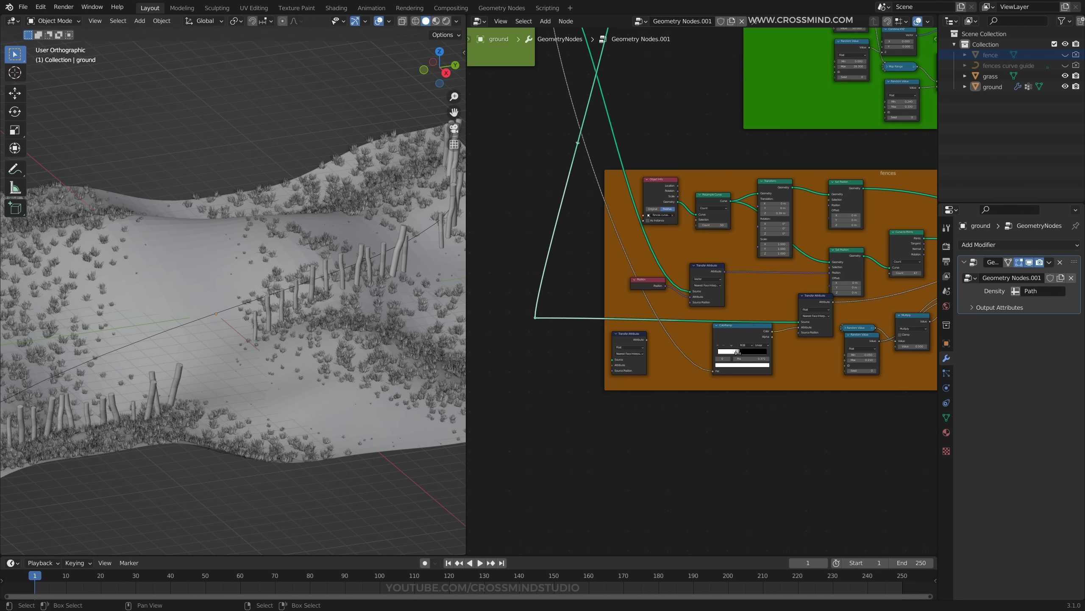
middle_drag(536, 318, 589, 376)
shift+right_drag(645, 188, 676, 187)
key(g)
Move the Transform, upper Set Position, Resample Curve and Object Info nodes higher, and bring the new Transfer Attribute up beneath them.
scroll(727, 367, up, 4)
scroll(641, 299, down, 2)
drag(689, 206, 705, 172)
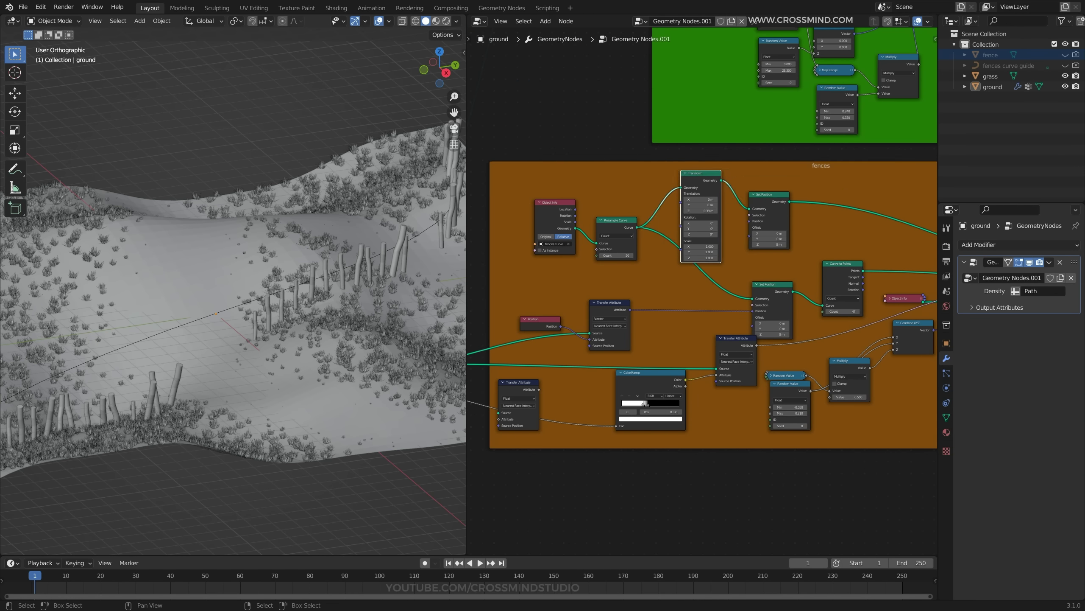
drag(769, 195, 768, 168)
drag(616, 221, 634, 193)
drag(555, 203, 581, 178)
drag(518, 383, 657, 245)
scroll(656, 245, up, 3)
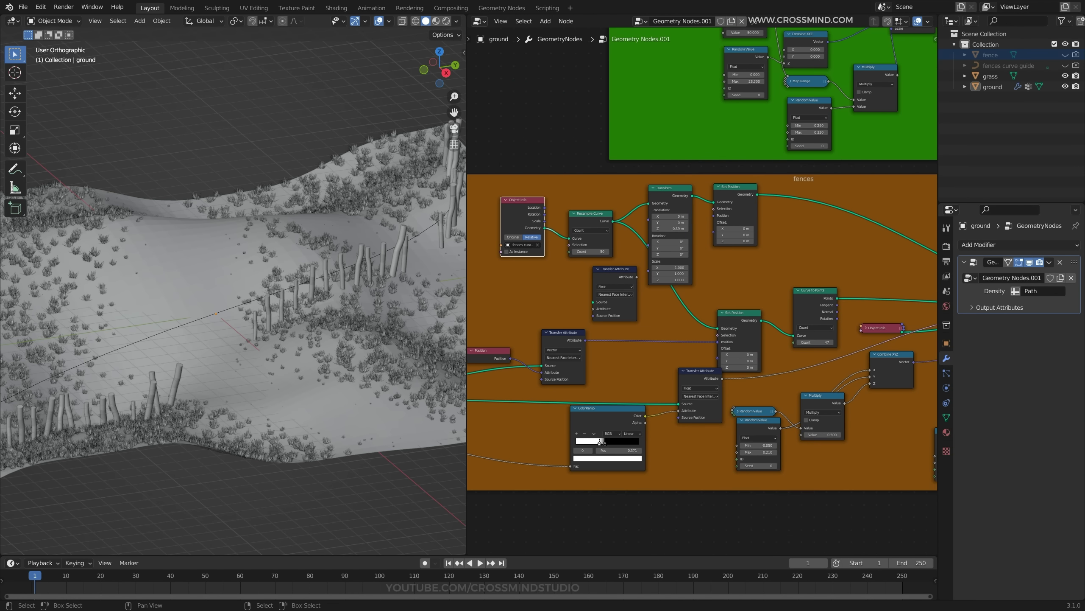
Place the Transfer Attribute node beyond the upper Set Position node, with that node's geometry feeding its Source.
scroll(700, 287, down, 3)
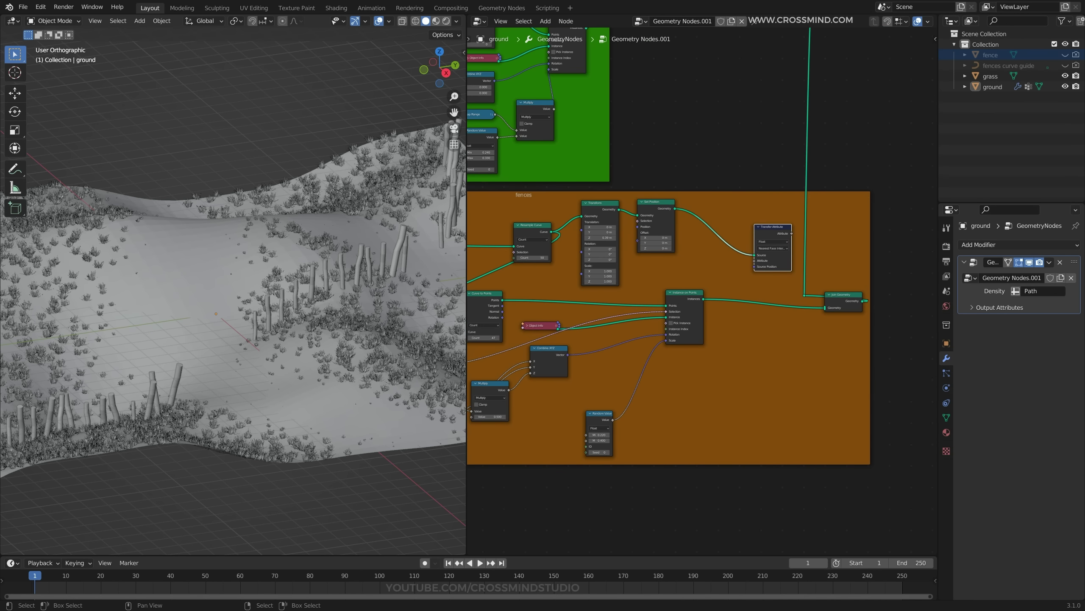
key(Return)
scroll(233, 295, up, 3)
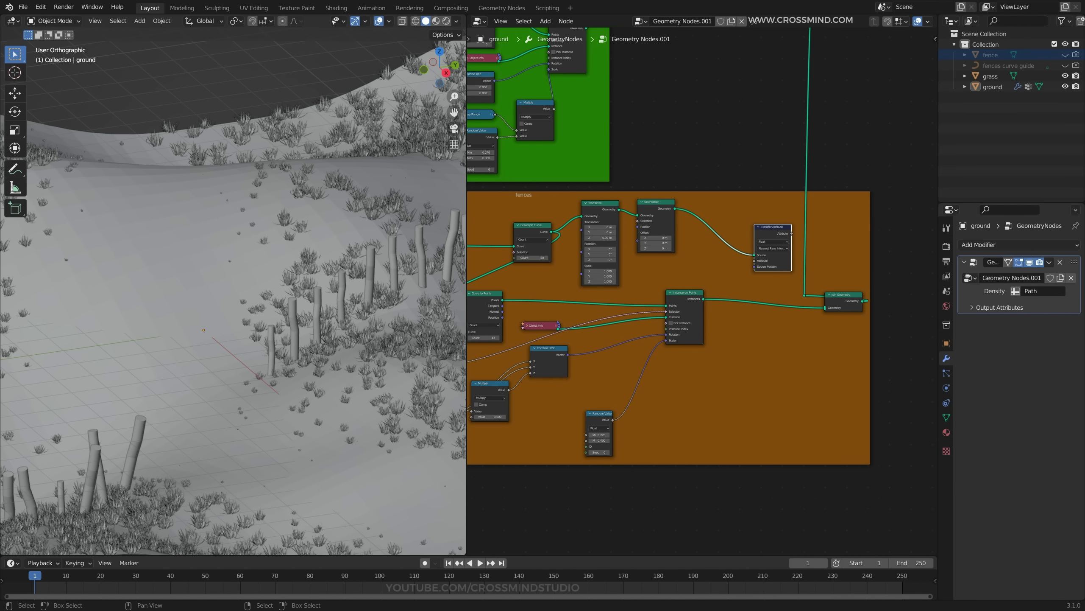
Disconnect Set Position from the Transfer Attribute node and feed Instance on Points' Instances output into its Source instead.
scroll(630, 209, up, 2)
drag(730, 332, 801, 272)
key(Escape)
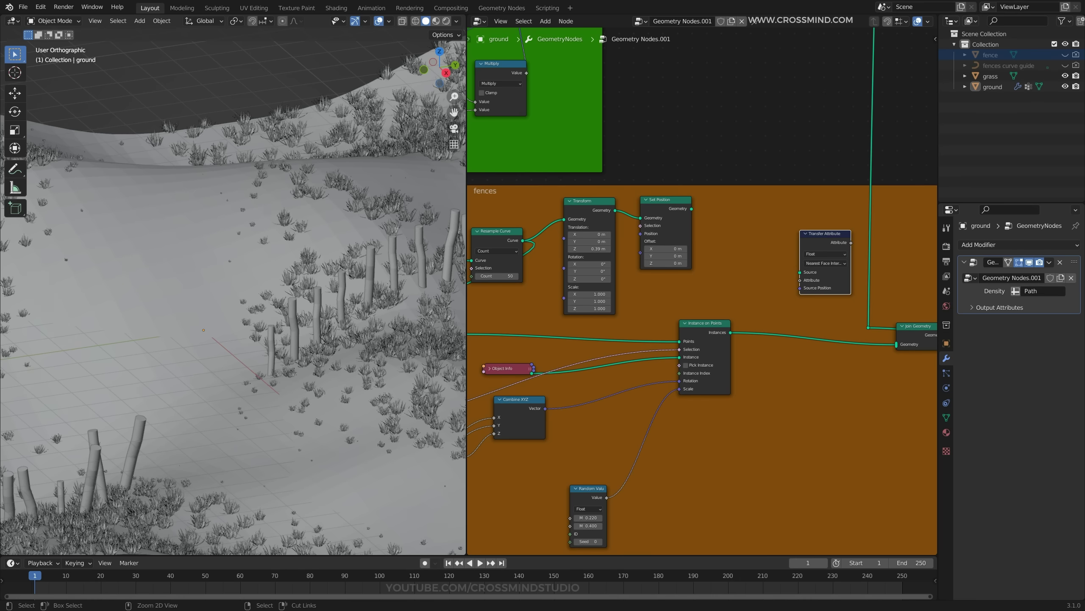
drag(825, 234, 806, 268)
scroll(702, 290, up, 2)
middle_drag(239, 295, 206, 354)
scroll(248, 293, up, 2)
scroll(213, 274, up, 2)
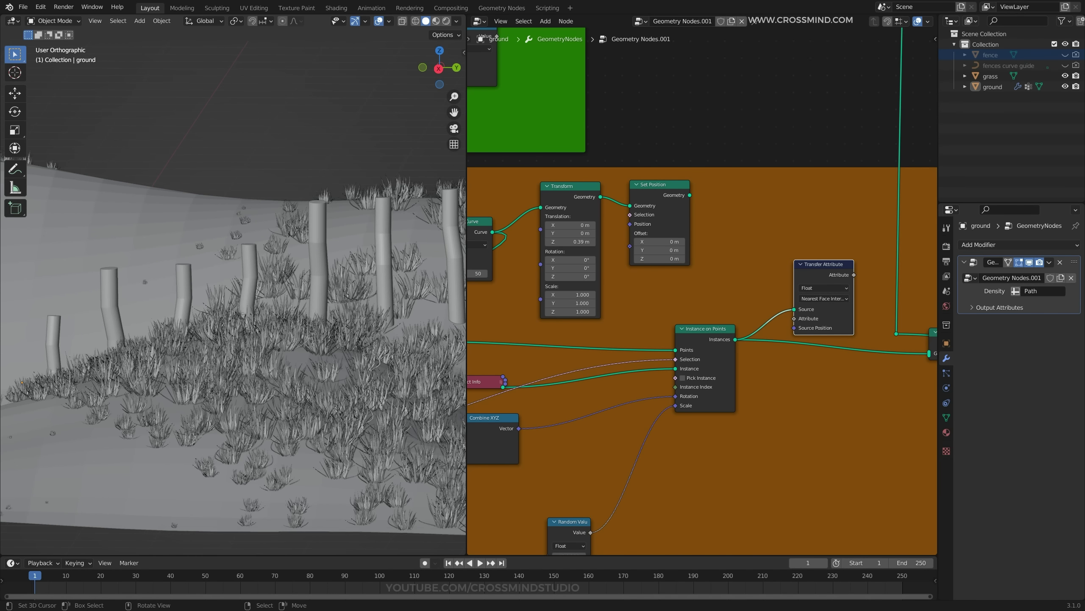
Place Set Position beyond the Transfer Attribute node and add a Position node feeding the Transfer Attribute's Attribute input.
scroll(707, 310, down, 4)
drag(673, 219, 799, 216)
drag(793, 278, 756, 277)
key(shift+a)
key(s)
key(Return)
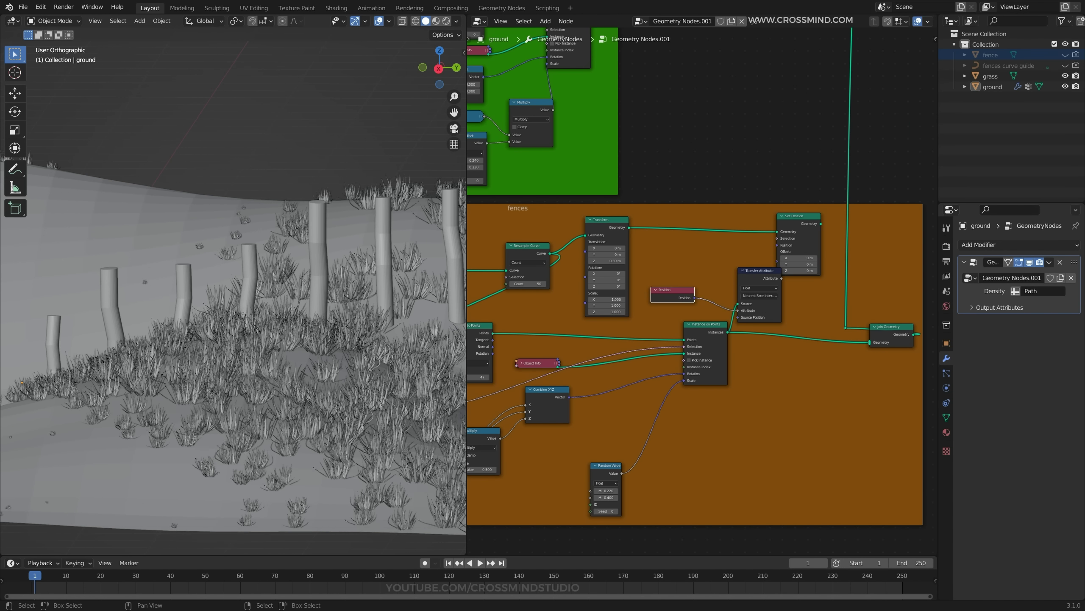
Set the Transfer Attribute's data type to Vector and connect its Attribute output to Set Position's Position input.
scroll(702, 291, up, 3)
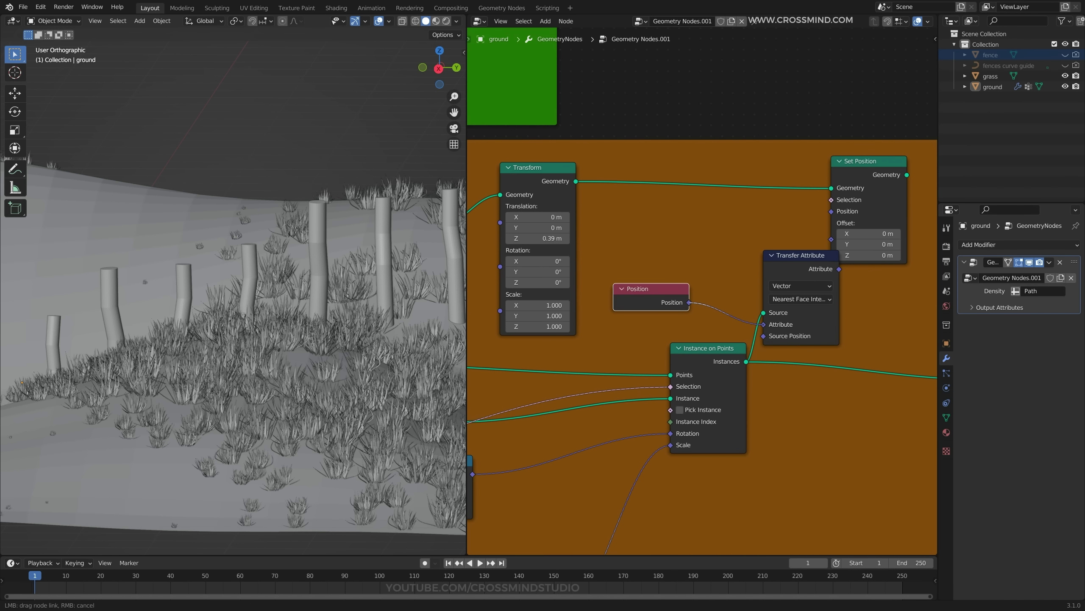
scroll(702, 292, down, 1)
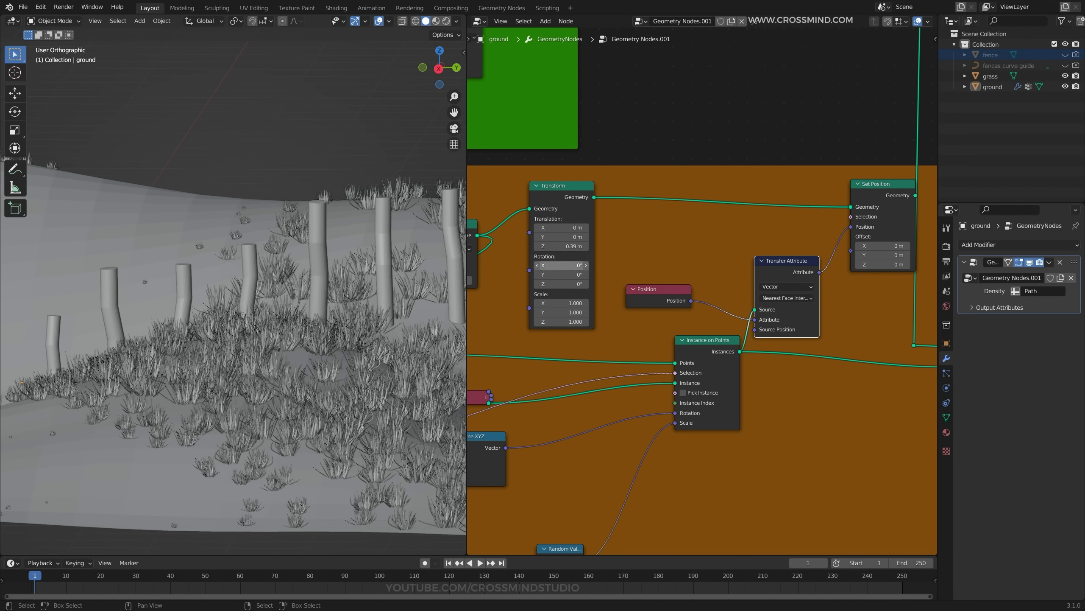
scroll(385, 274, down, 2)
Connect Set Position's geometry to the fences frame's Join Geometry and preview the Set Position output.
scroll(791, 265, down, 4)
middle_drag(835, 256, 757, 249)
scroll(756, 248, up, 1)
click(756, 200)
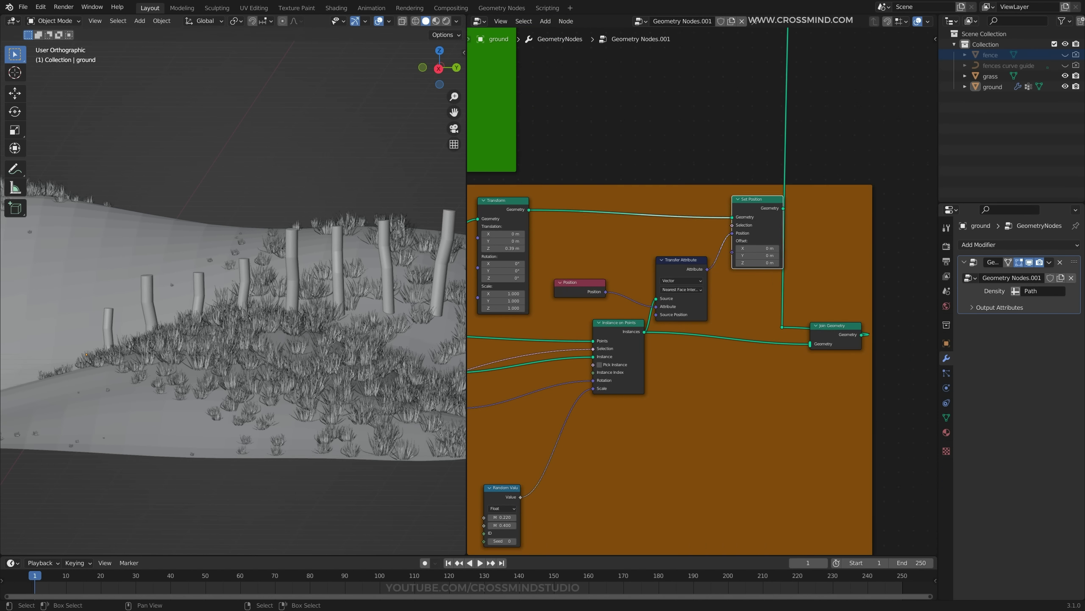
drag(756, 200, 729, 215)
drag(756, 222, 811, 344)
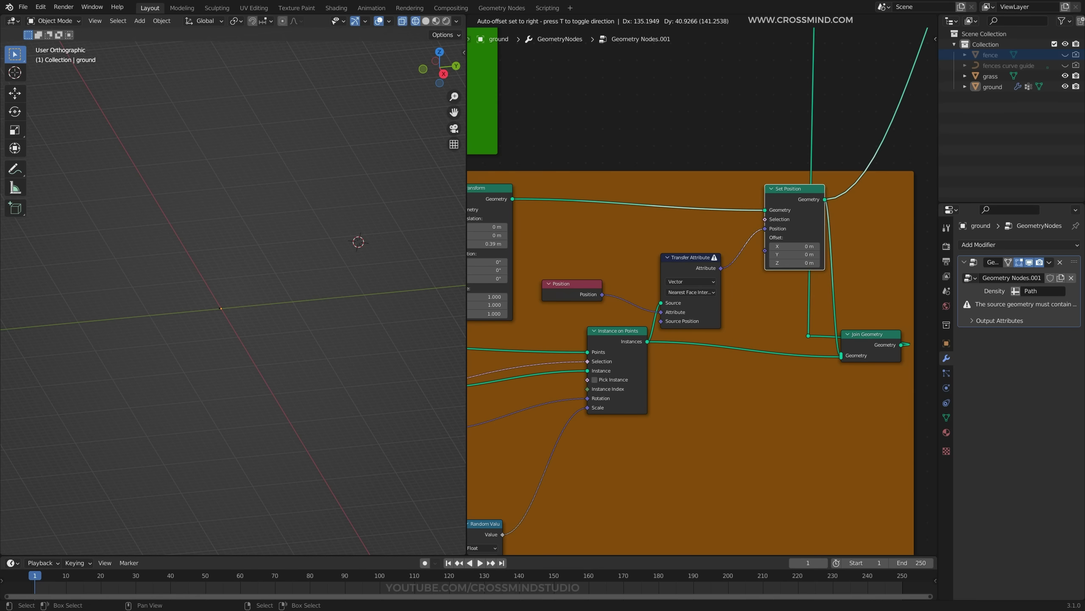
drag(790, 188, 788, 203)
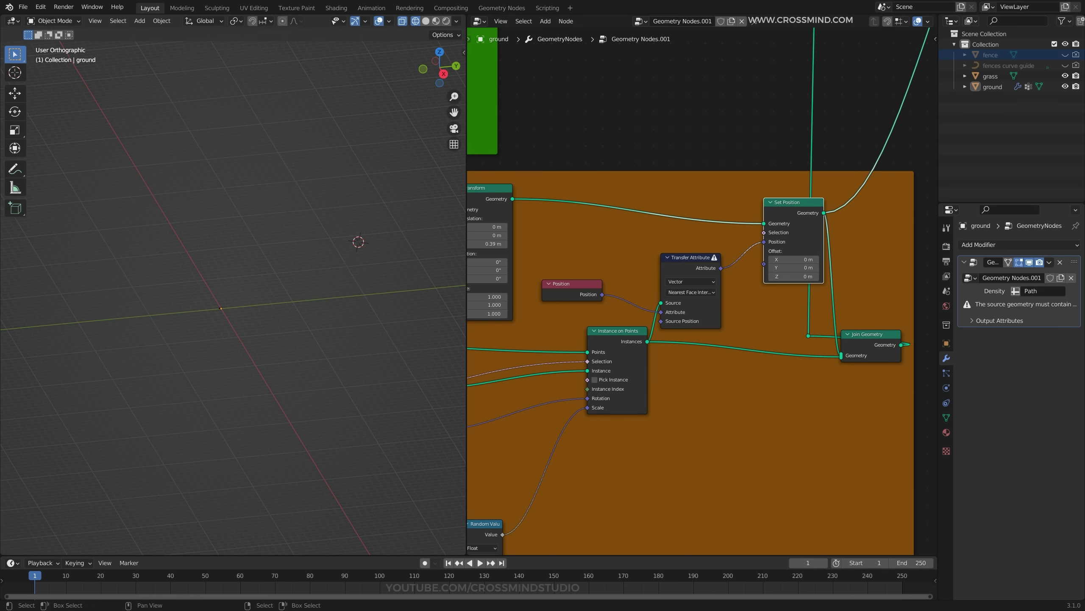
Insert a Realize Instances node between Instance on Points and the Transfer Attribute's Source.
key(shift+a)
text(rea)
key(Return)
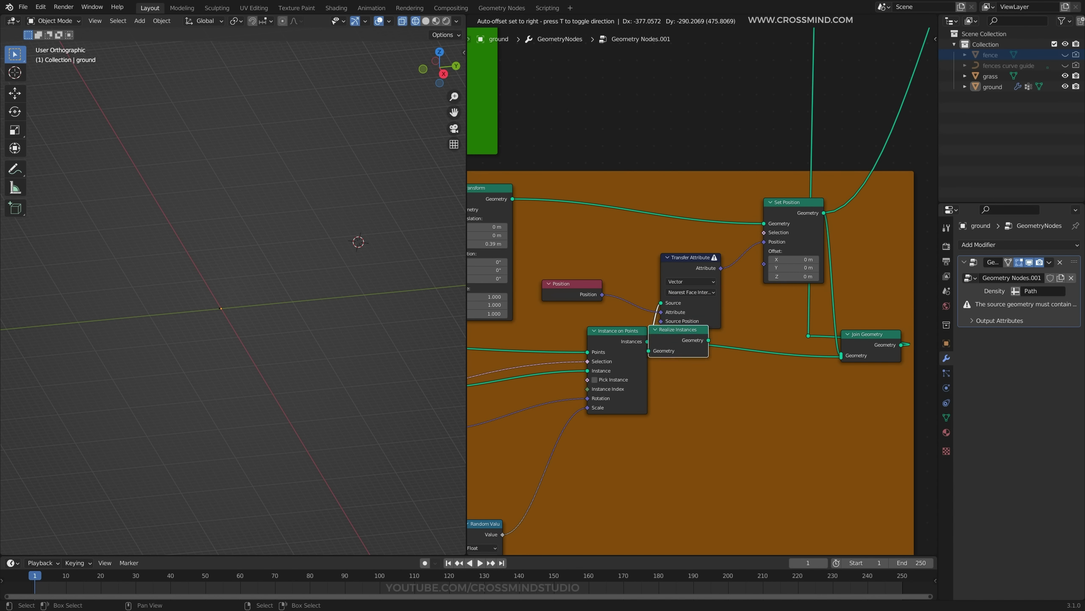
click(653, 320)
drag(701, 321, 698, 311)
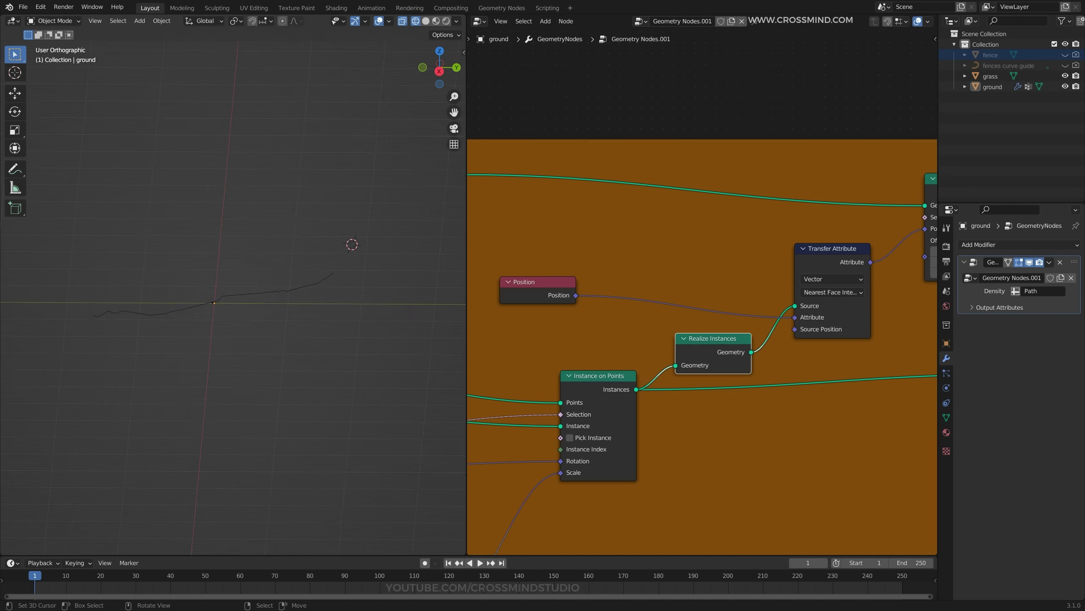
Reconnect the final Join Geometry to the Group Output to display the whole landscape.
scroll(581, 289, down, 5)
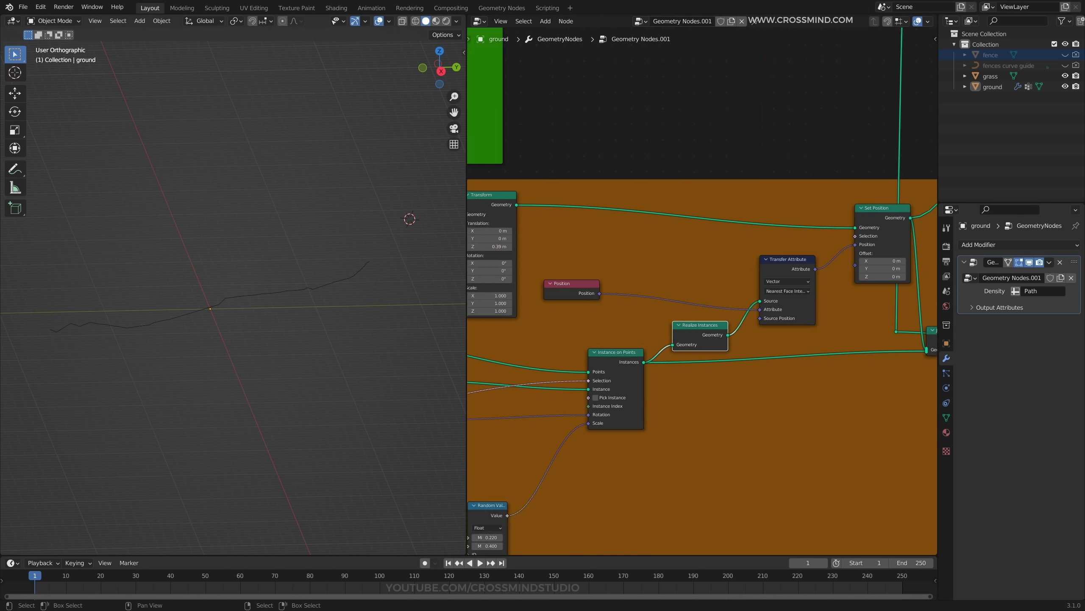
middle_drag(727, 171, 717, 201)
ctrl+shift+click(736, 122)
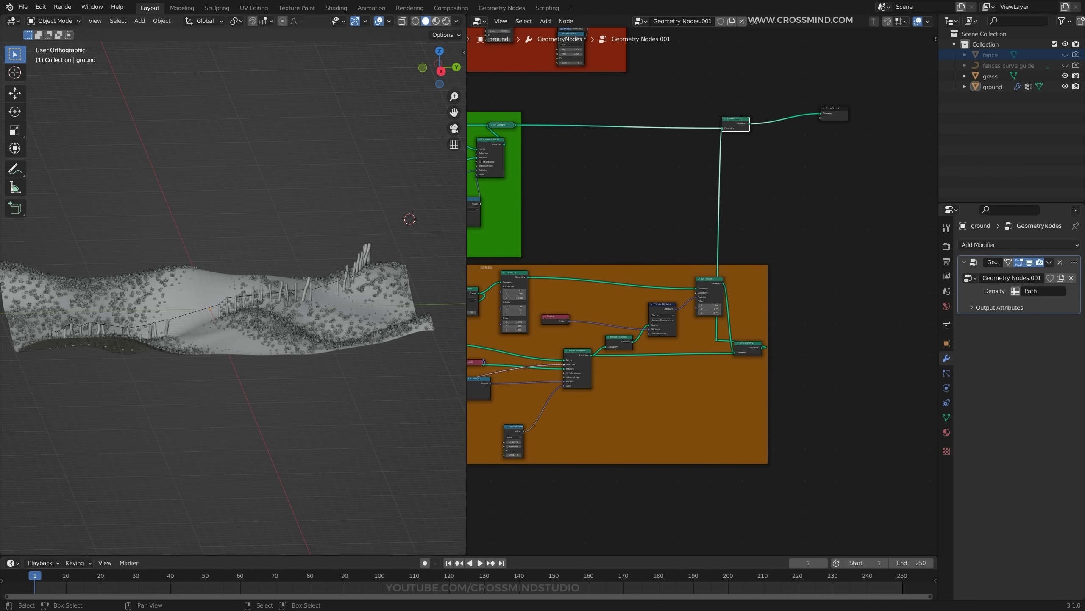
drag(736, 122, 831, 119)
Examine how the wire curve runs between the fence posts across the terrain.
middle_drag(240, 325, 226, 327)
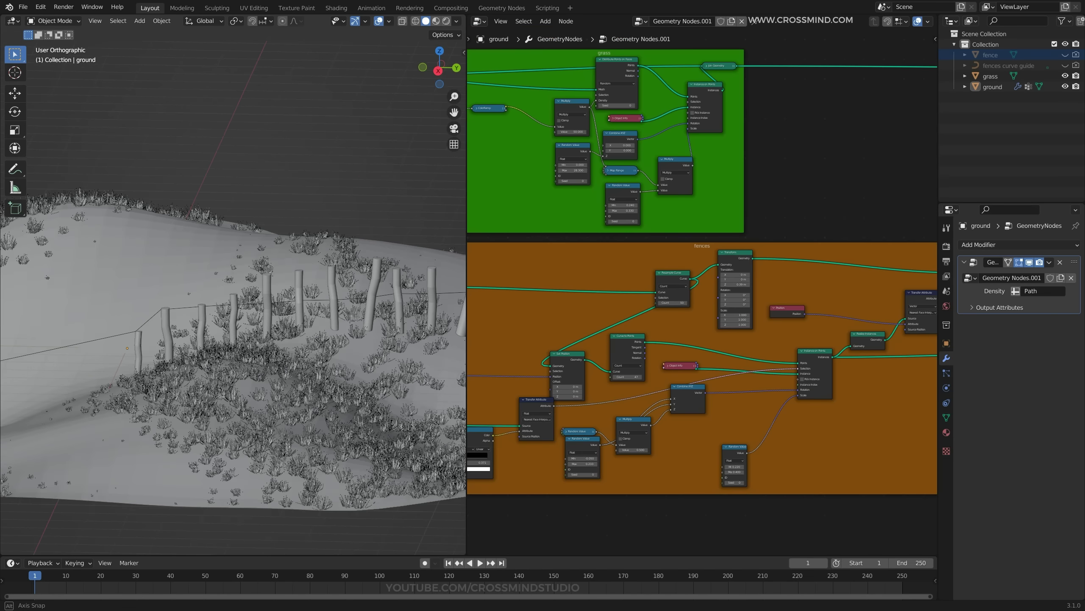
middle_drag(233, 324, 262, 336)
scroll(761, 183, down, 3)
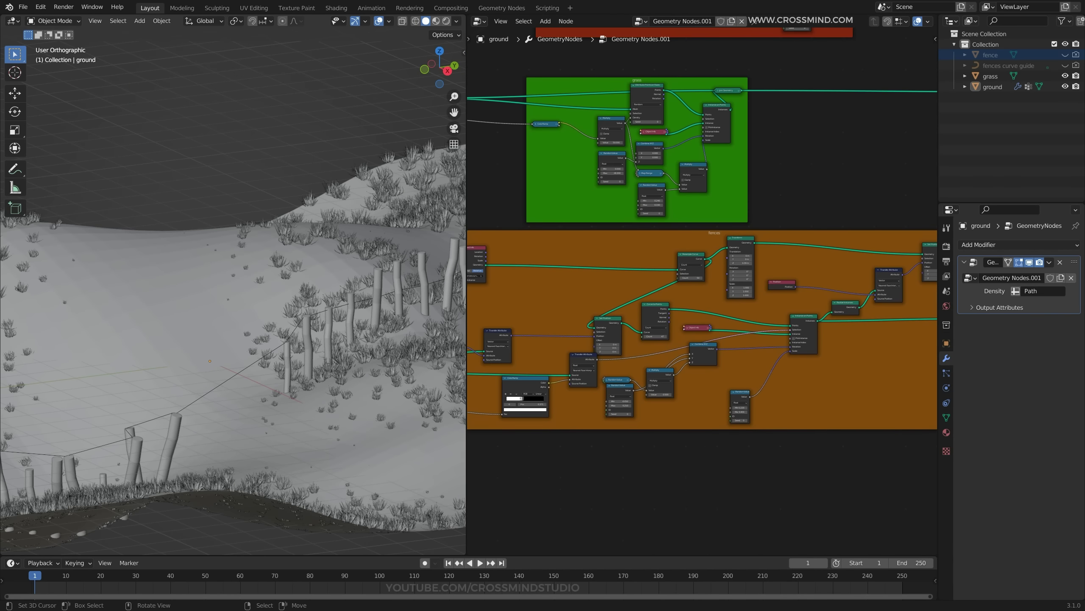
scroll(230, 274, up, 3)
middle_drag(231, 274, 229, 263)
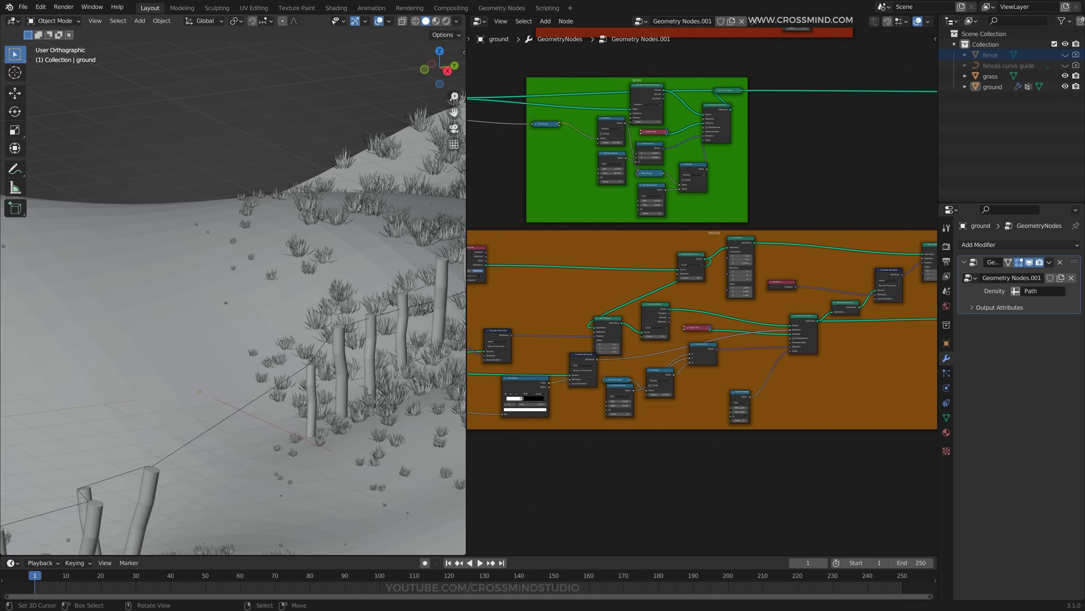
scroll(233, 299, up, 1)
scroll(710, 295, up, 1)
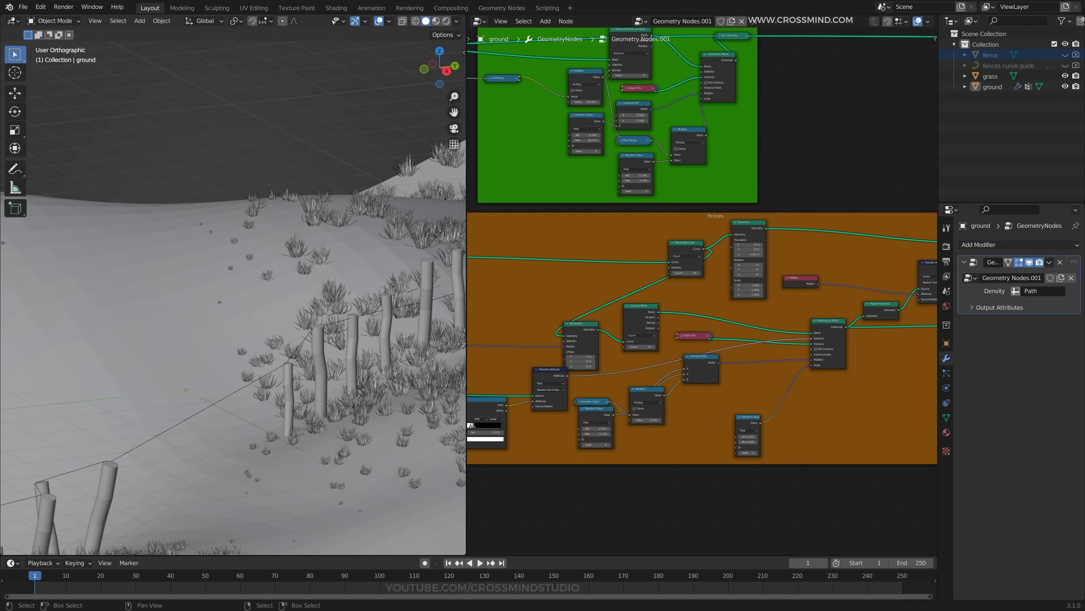
Tidy the positions of the Resample Curve node and the Set Position node below it in the fences frame.
drag(683, 243, 660, 241)
drag(581, 323, 594, 326)
scroll(702, 291, down, 1)
scroll(878, 287, up, 1)
Change the wire's Transfer Attribute mapping to Nearest with the Face domain.
middle_drag(878, 286, 698, 303)
scroll(699, 302, up, 2)
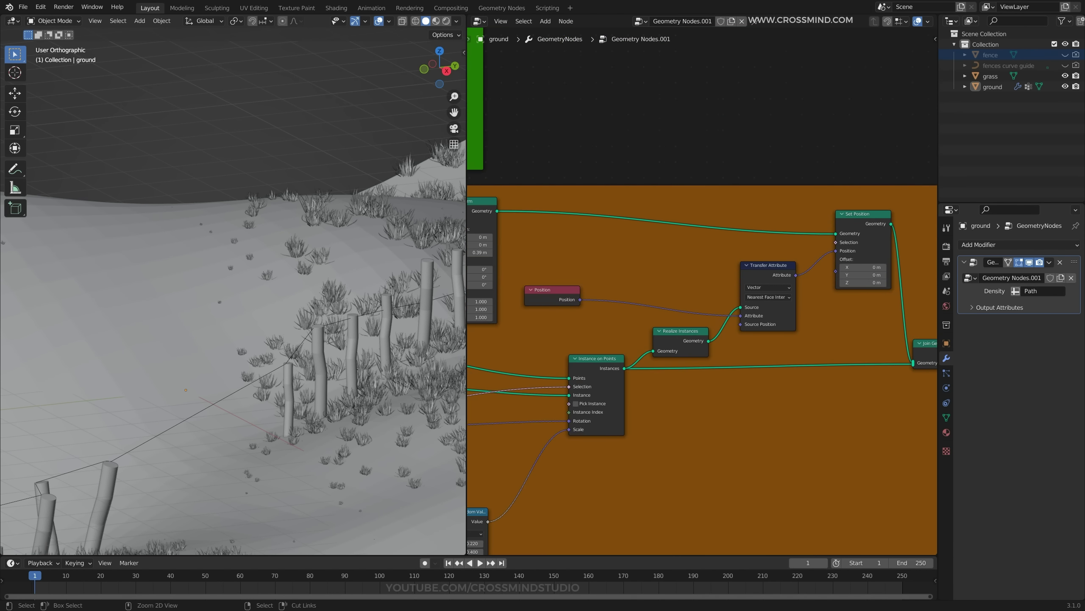
scroll(299, 299, down, 1)
middle_drag(300, 299, 288, 296)
Duplicate the wire's Transform node for a second wire and merge both curves through Join Geometry into Set Position.
middle_drag(611, 316, 780, 292)
middle_drag(638, 229, 639, 231)
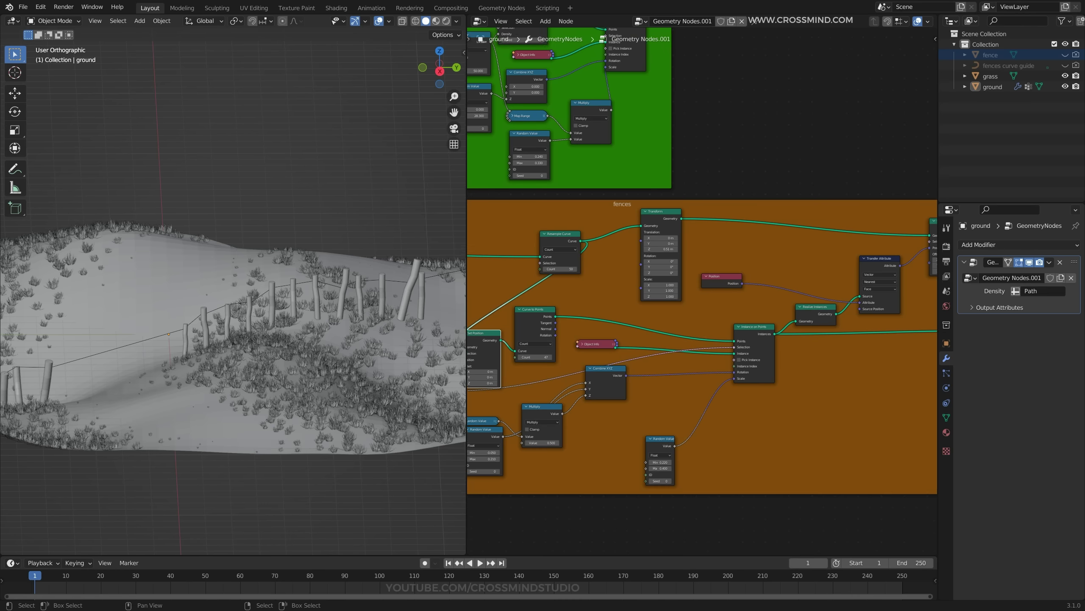
drag(662, 216, 662, 197)
key(shift+d)
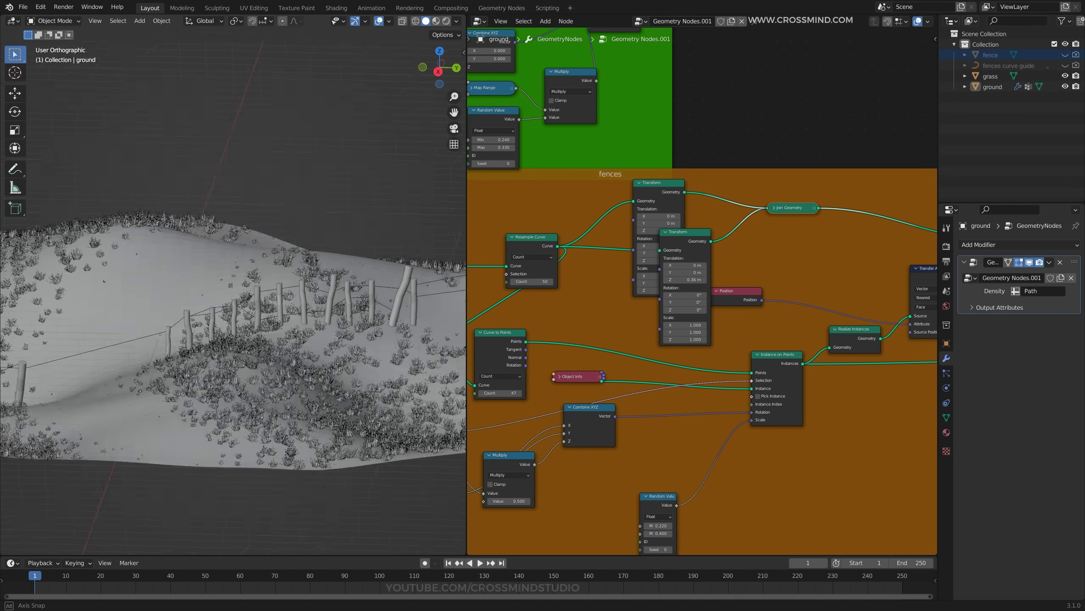
middle_drag(239, 308, 241, 319)
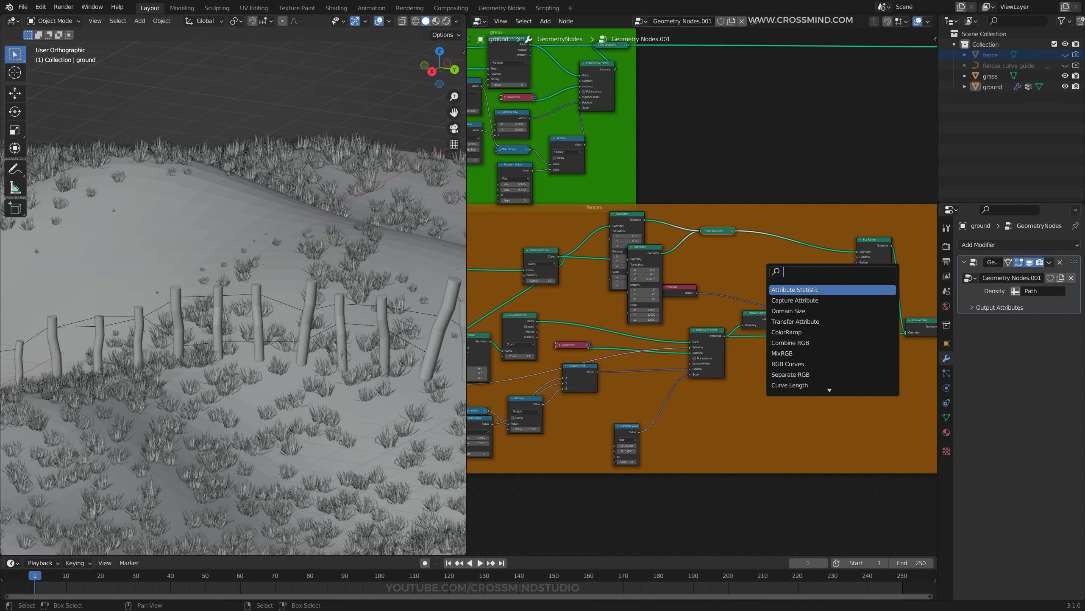
Insert a Curve to Mesh node between the wires' Set Position and the fences frame's Join Geometry.
key(Return)
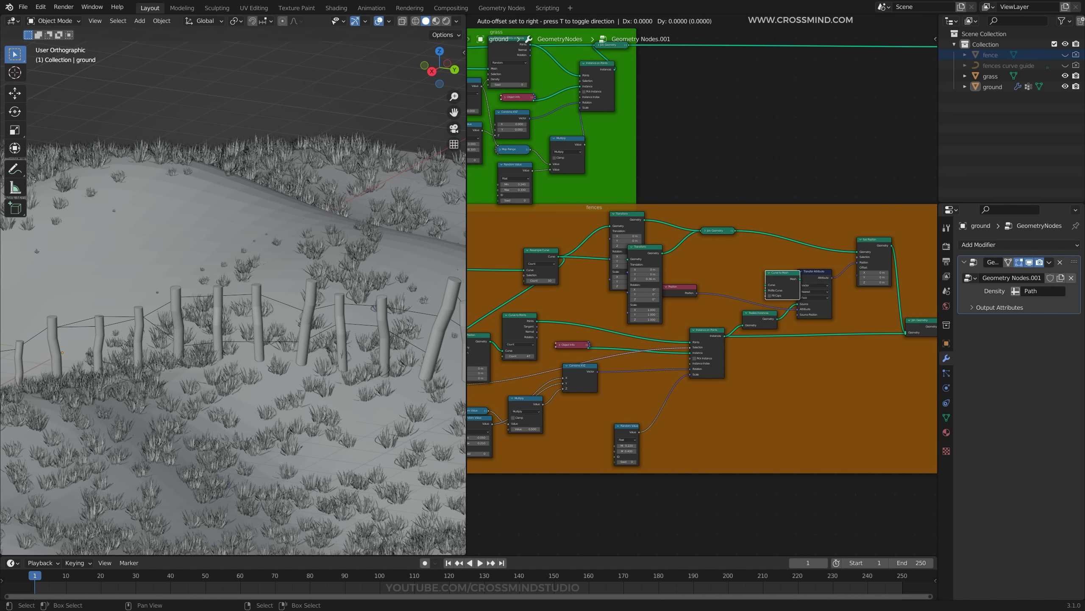
click(900, 288)
scroll(899, 287, down, 1)
middle_drag(899, 287, 780, 296)
scroll(780, 296, up, 4)
Add a Curve Circle node and connect it to Curve to Mesh's Profile Curve input.
key(shift+a)
click(837, 250)
text(curve c)
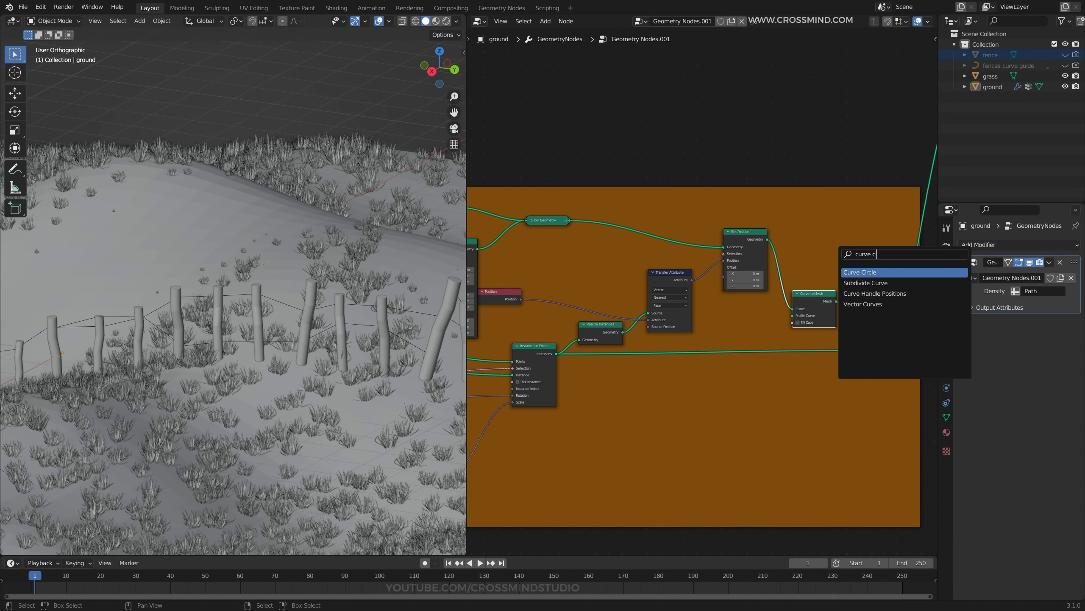
key(Return)
click(726, 300)
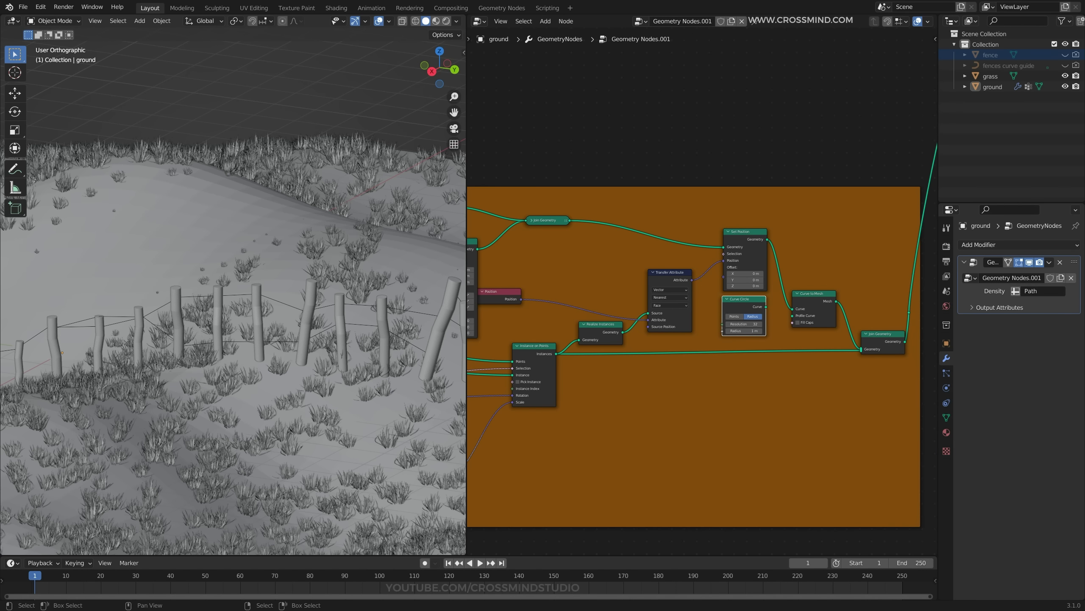
drag(766, 306, 792, 315)
Set the Curve Circle's resolution to 4 and its radius to 0.01 m.
scroll(702, 287, up, 2)
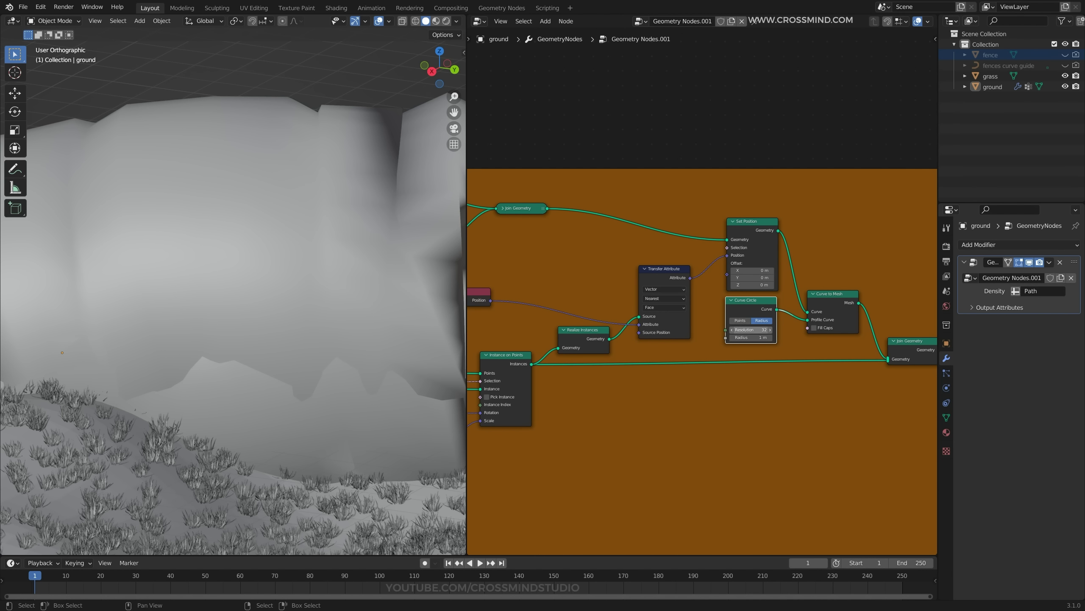
text(4)
key(Tab)
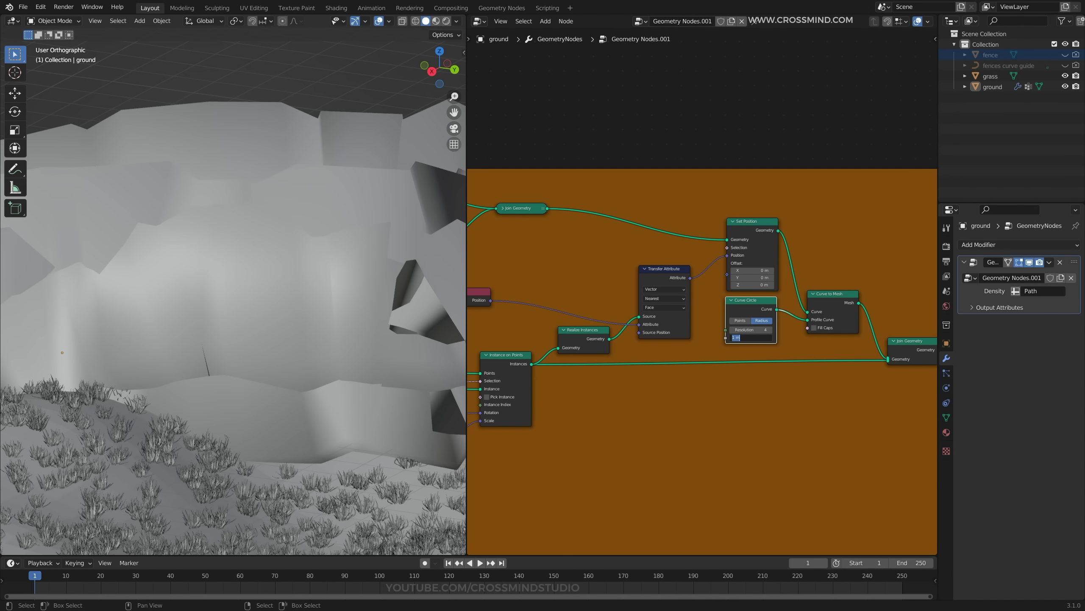
text(.01)
key(Return)
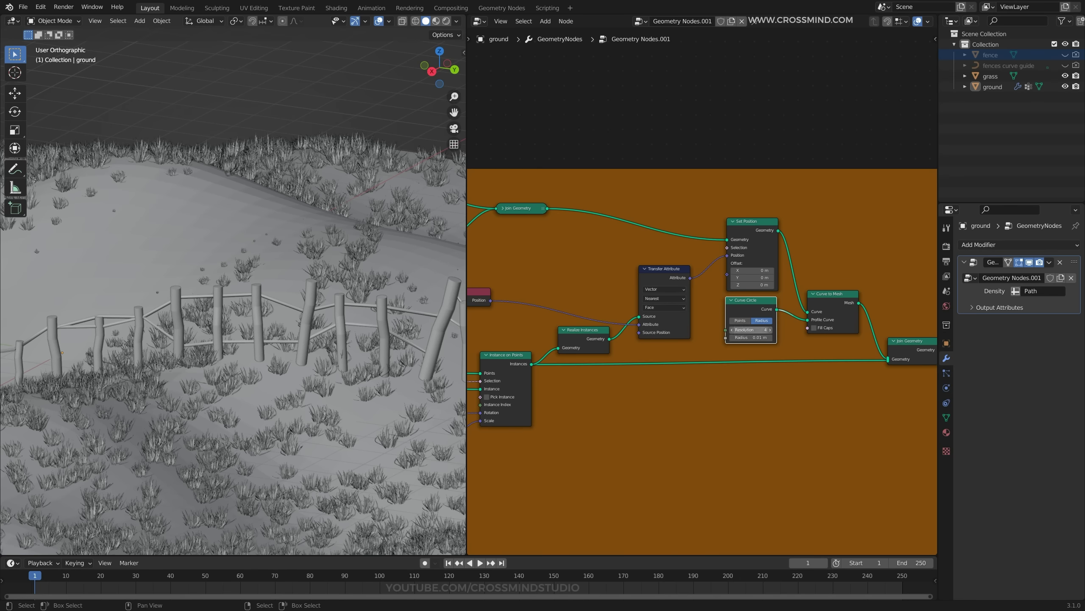
Save the scene file and search the available nodes for "set".
scroll(233, 299, down, 4)
key(shift+a)
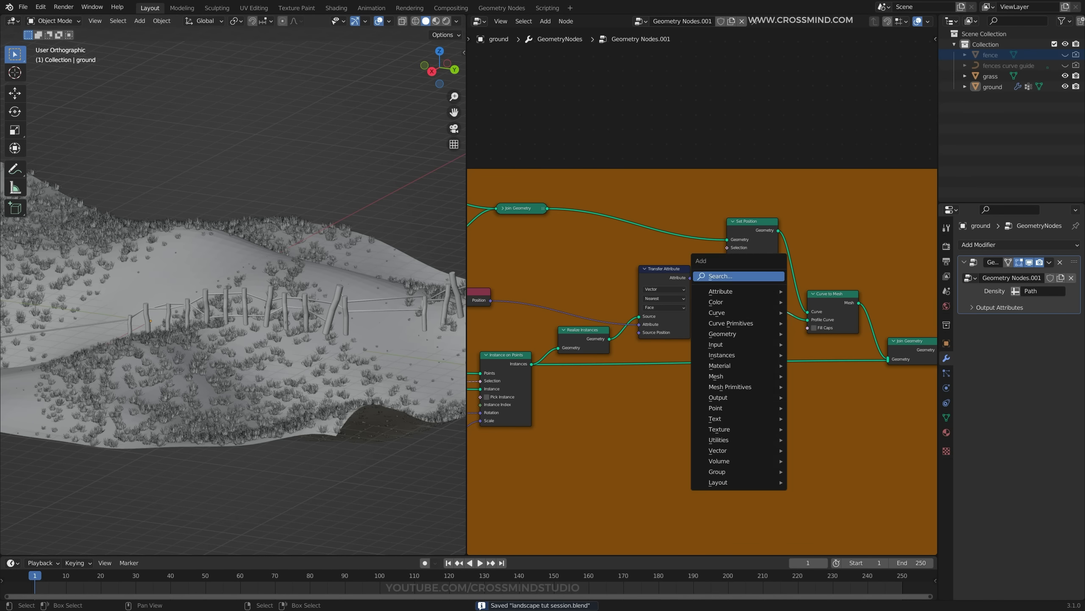
text(set)
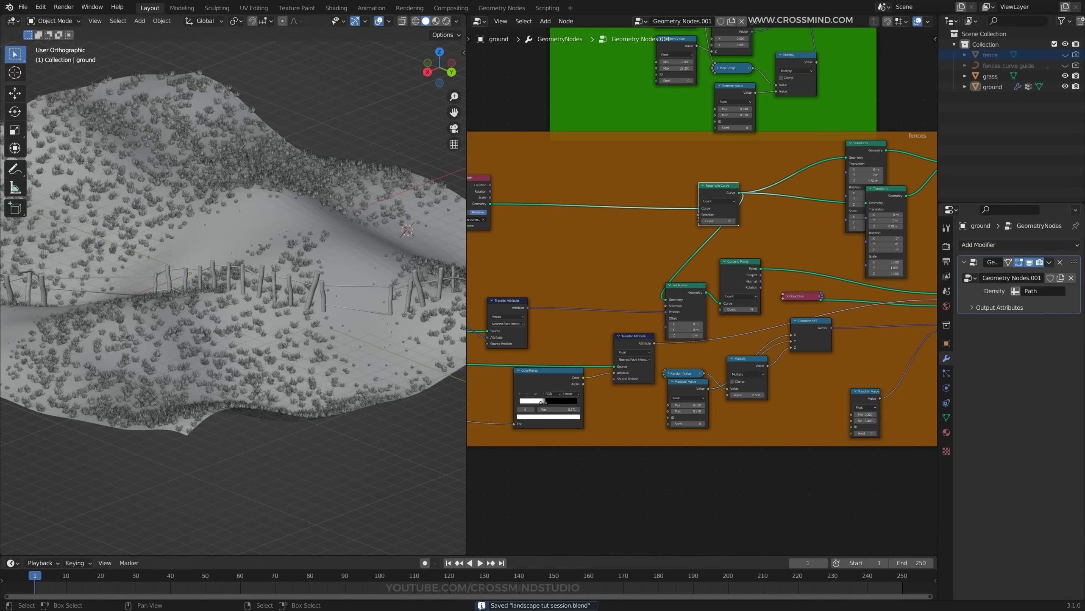
Save the file and set the W value of the terrain frame's Musgrave Texture to 12.140.
middle_drag(256, 300, 282, 301)
scroll(666, 274, down, 7)
middle_drag(615, 222, 847, 371)
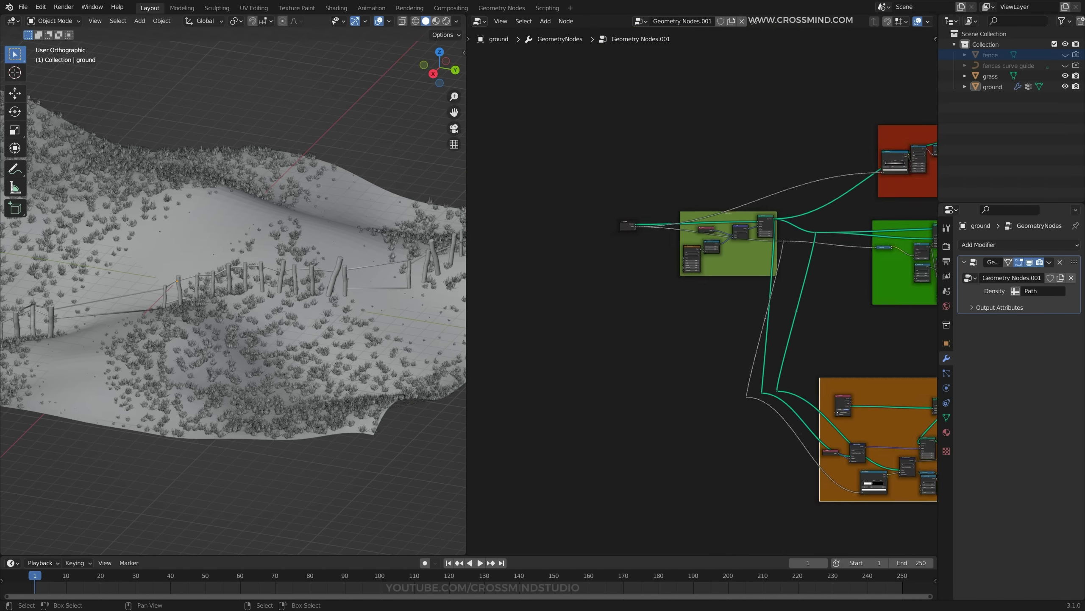
scroll(702, 291, up, 4)
scroll(707, 293, up, 4)
key(ctrl+s)
scroll(688, 276, up, 1)
middle_drag(685, 259, 710, 372)
scroll(710, 369, up, 5)
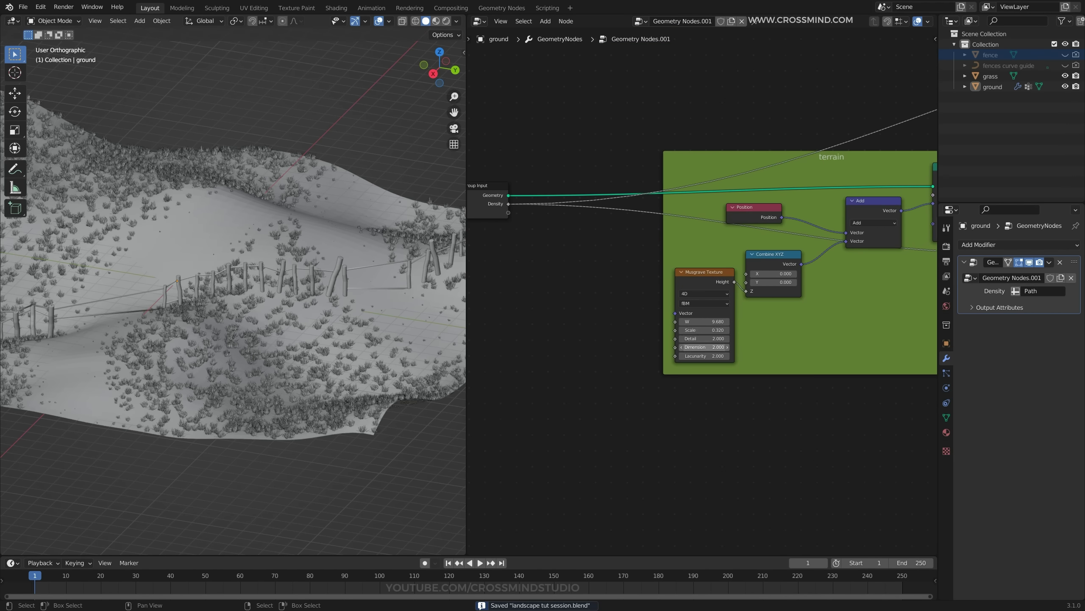
drag(704, 322, 715, 321)
scroll(746, 256, down, 3)
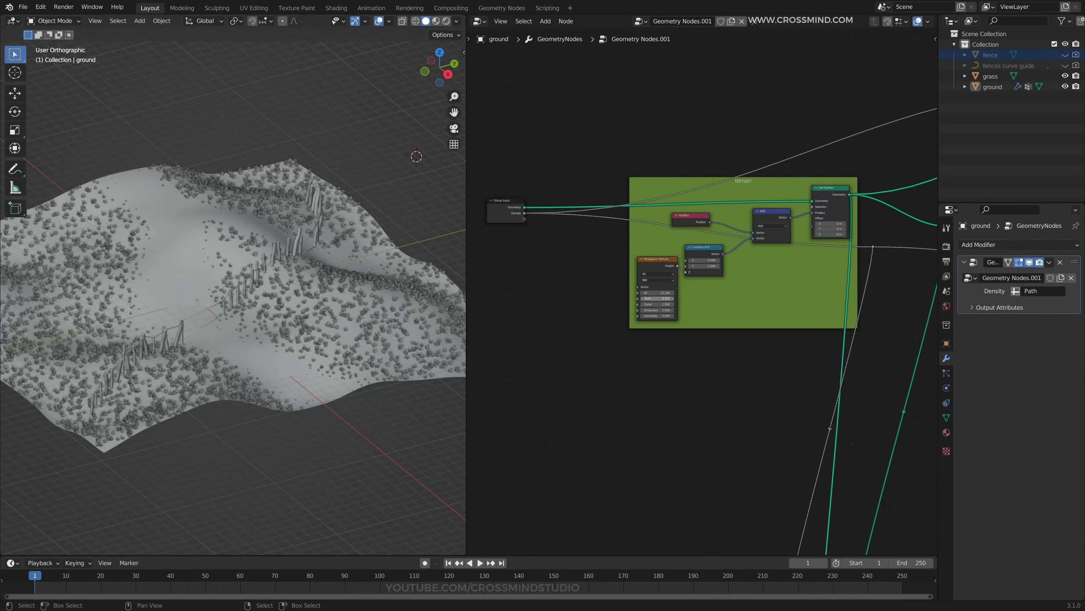
scroll(732, 271, up, 3)
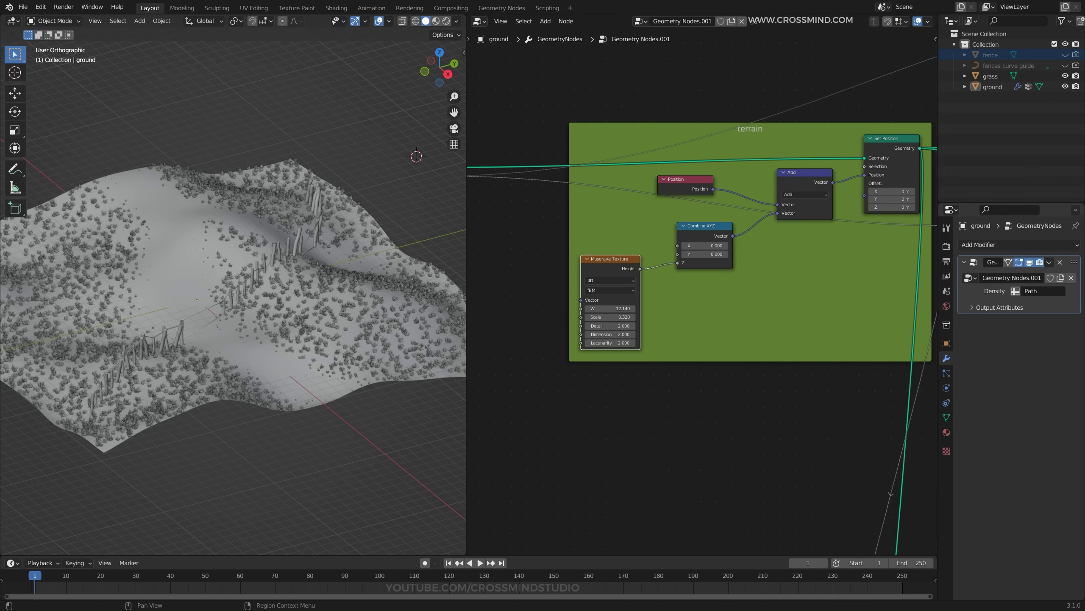
Shift the terrain frame slightly within the node tree beside the Group Input.
scroll(686, 280, down, 5)
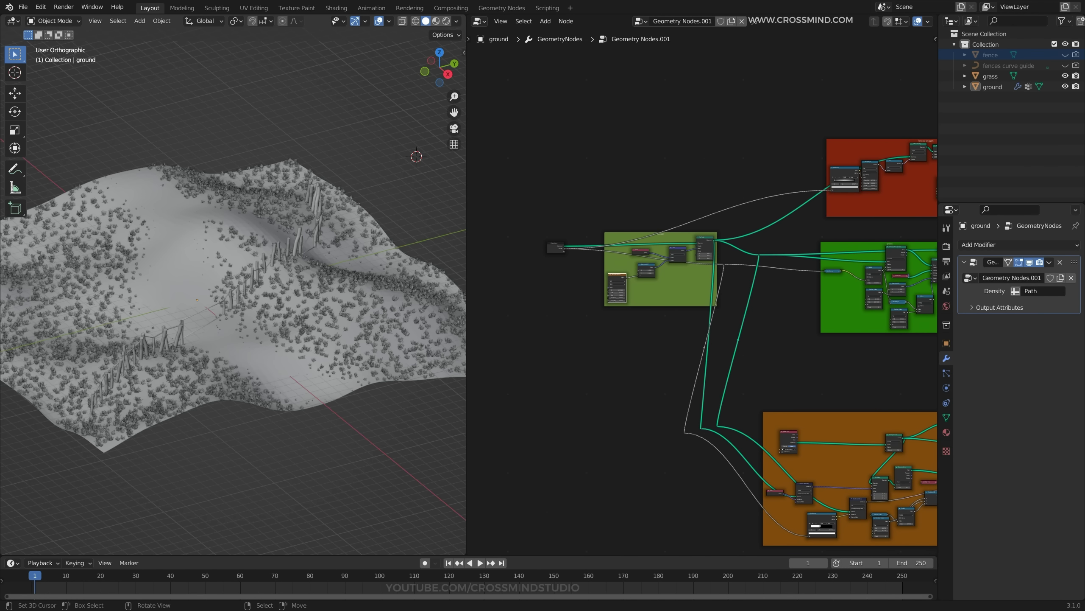
middle_drag(265, 295, 205, 297)
scroll(589, 270, up, 3)
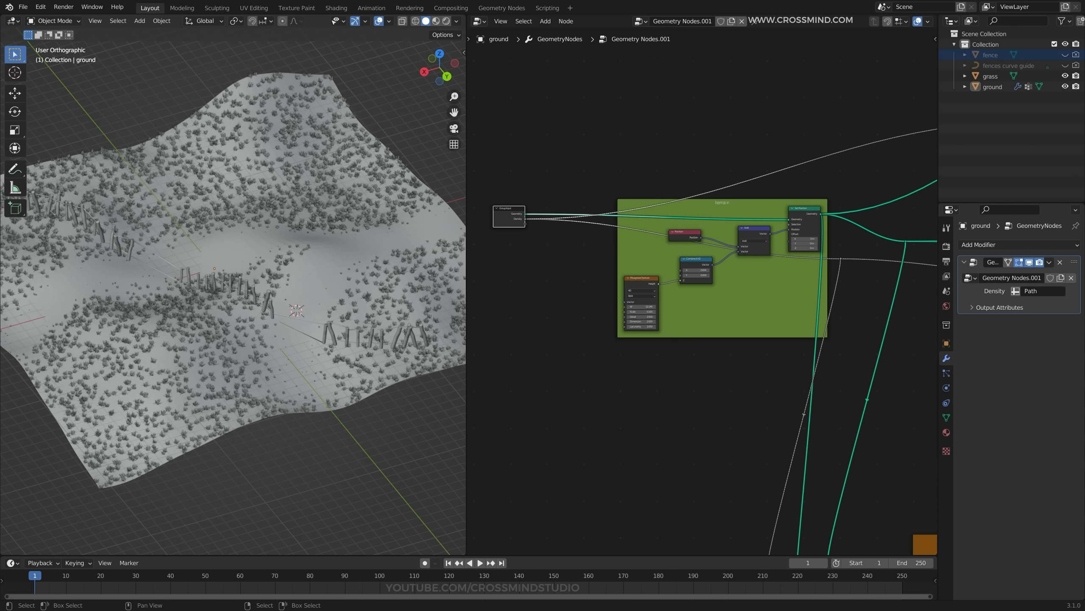
drag(722, 202, 717, 210)
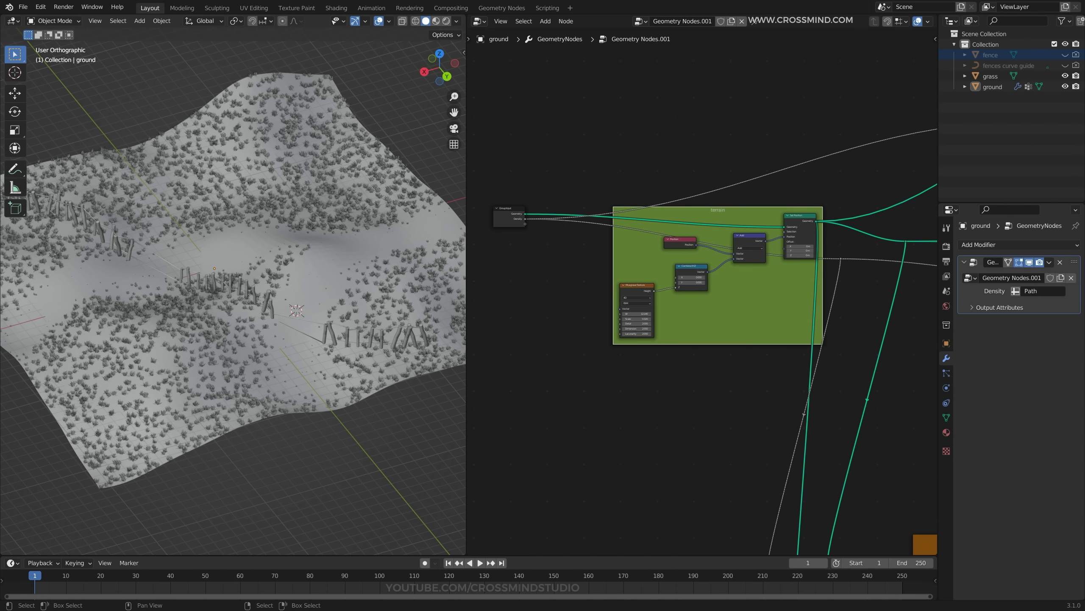
Add a Delete Geometry node fed by the terrain frame's geometry and connect the Group Input's Density to its Selection.
scroll(700, 285, down, 4)
middle_drag(789, 269, 539, 321)
drag(782, 100, 782, 100)
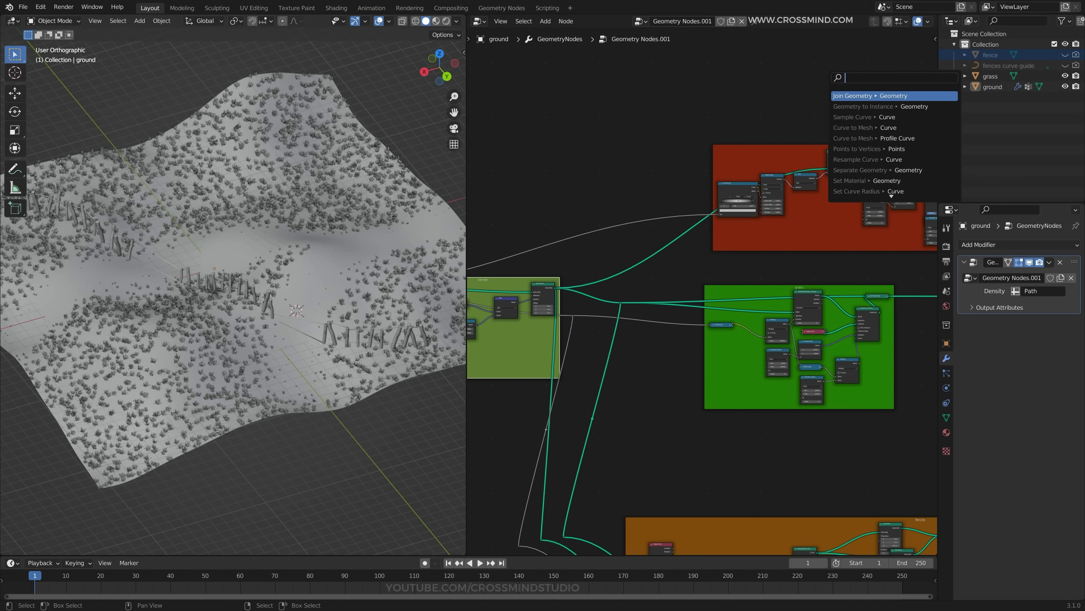
key(Return)
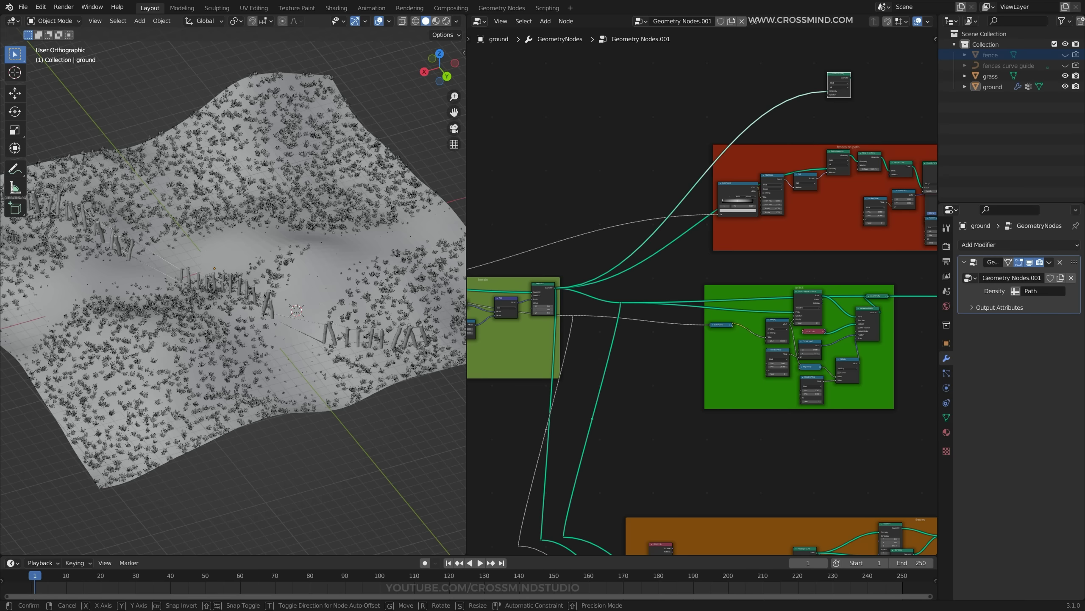
scroll(860, 301, down, 1)
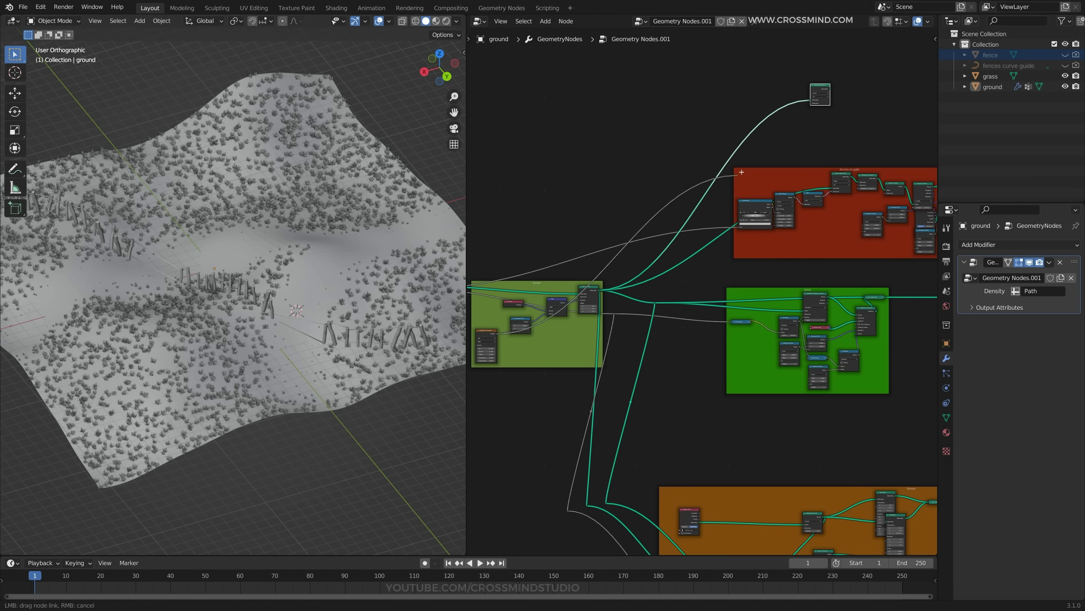
drag(811, 103, 811, 103)
scroll(812, 102, up, 4)
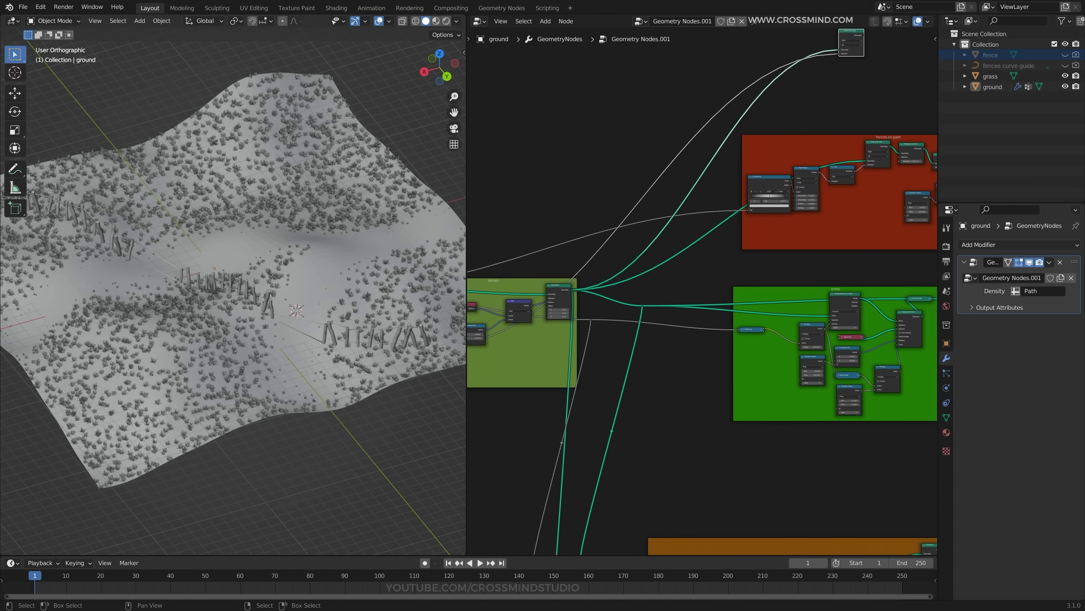
middle_drag(811, 102, 645, 340)
Insert a Map Range before the new Delete Geometry's Selection, with From Min at 0.070 and Clamp disabled.
scroll(646, 341, up, 6)
text(map)
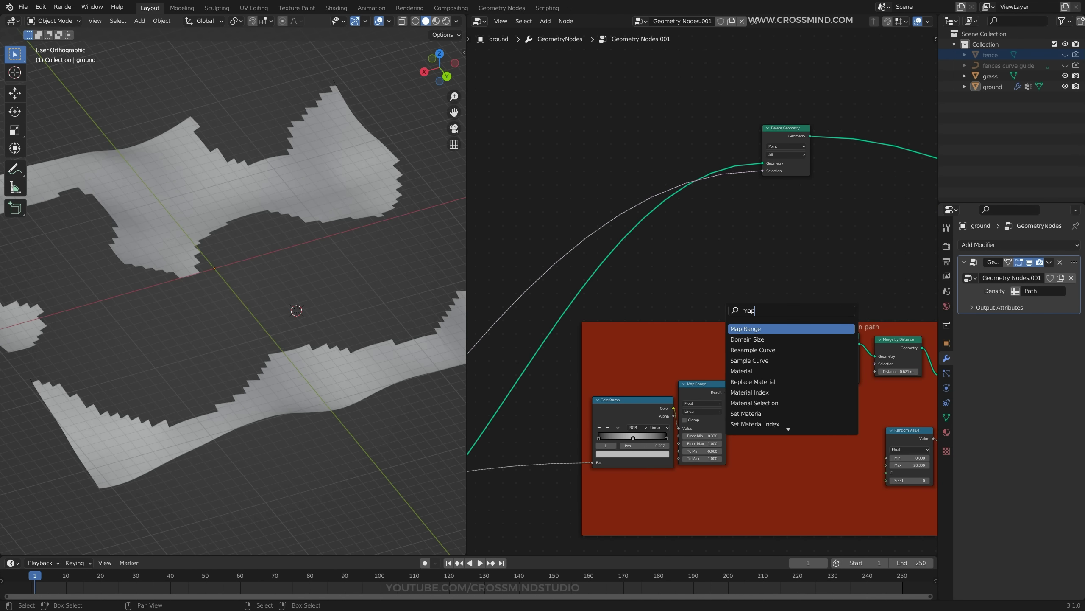
key(Return)
scroll(714, 204, up, 2)
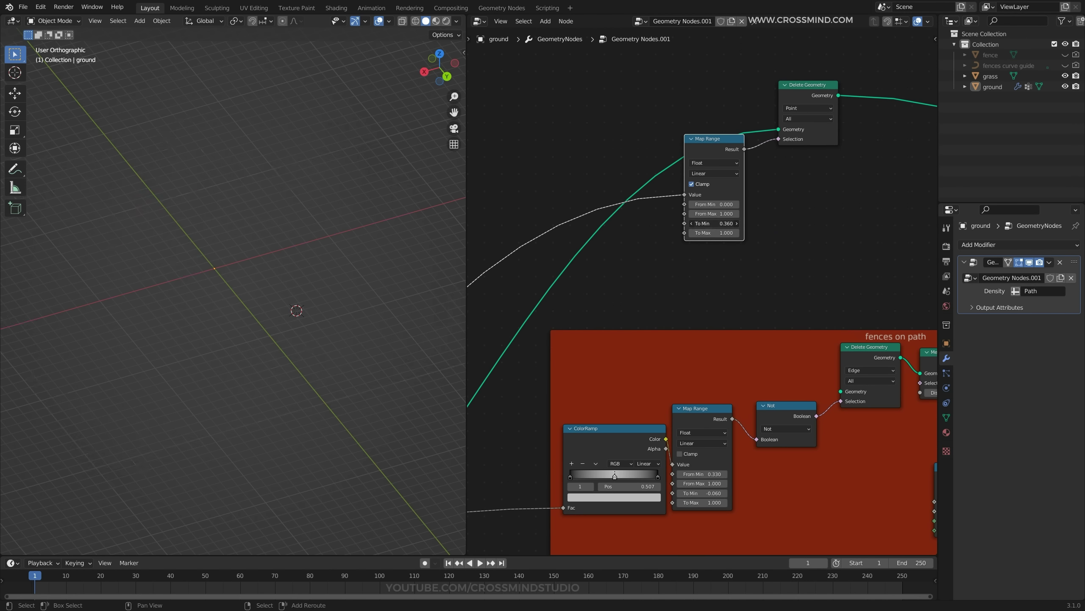
mouse_move(713, 204)
mouse_down()
mouse_move(713, 223)
mouse_move(708, 204)
mouse_move(695, 204)
mouse_up()
click(692, 184)
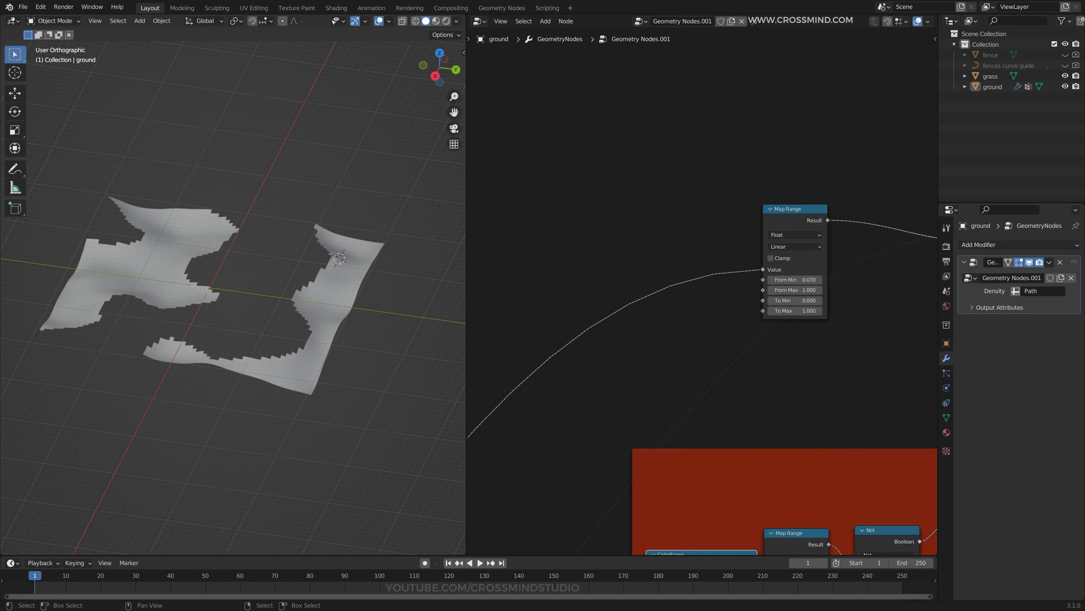
Duplicate the ColorRamp from the "fences on path" frame and insert the copy ahead of the new Map Range.
scroll(705, 342, down, 3)
key(shift+d)
click(722, 314)
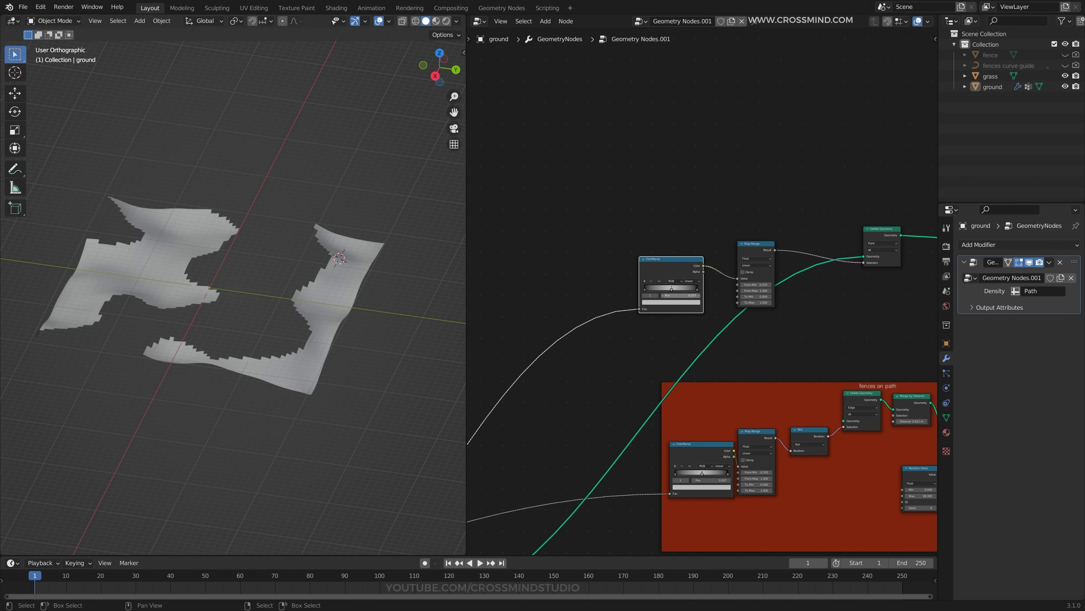
Rearrange the copied ColorRamp's stops so its light area sits at the low end and its black stop is at about 0.31.
scroll(722, 314, up, 4)
scroll(684, 284, up, 2)
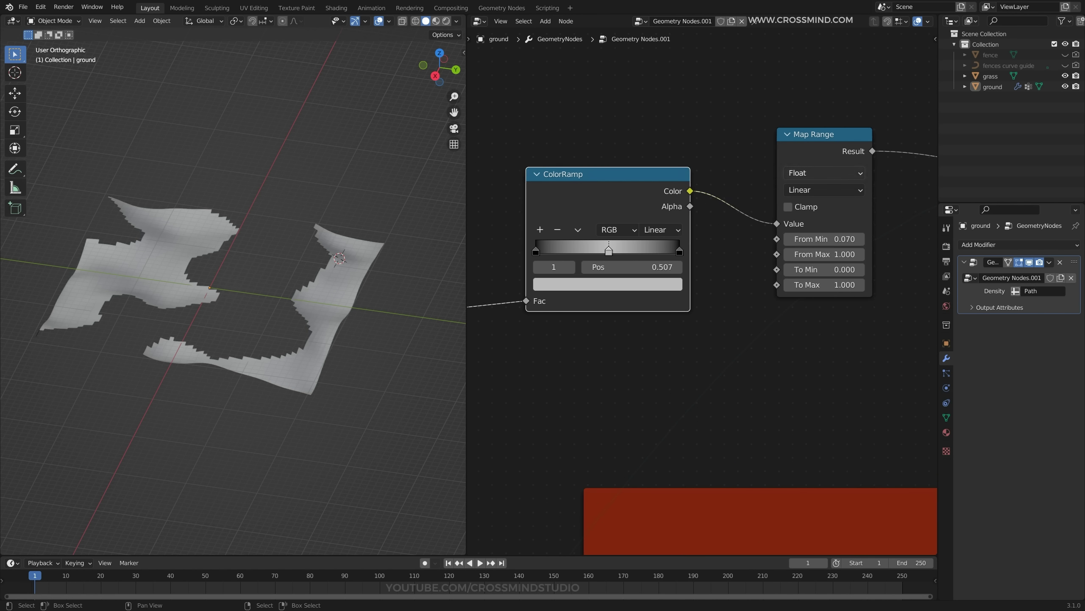
drag(536, 251, 583, 252)
middle_drag(265, 299, 333, 274)
scroll(286, 295, up, 3)
drag(549, 252, 567, 253)
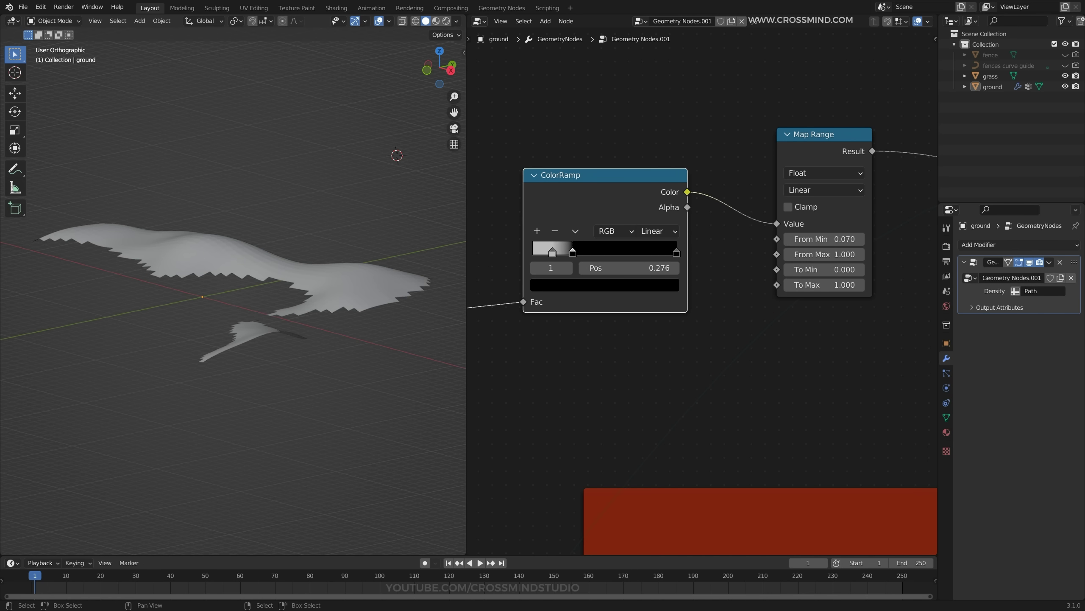
middle_drag(325, 273, 253, 290)
drag(552, 252, 579, 253)
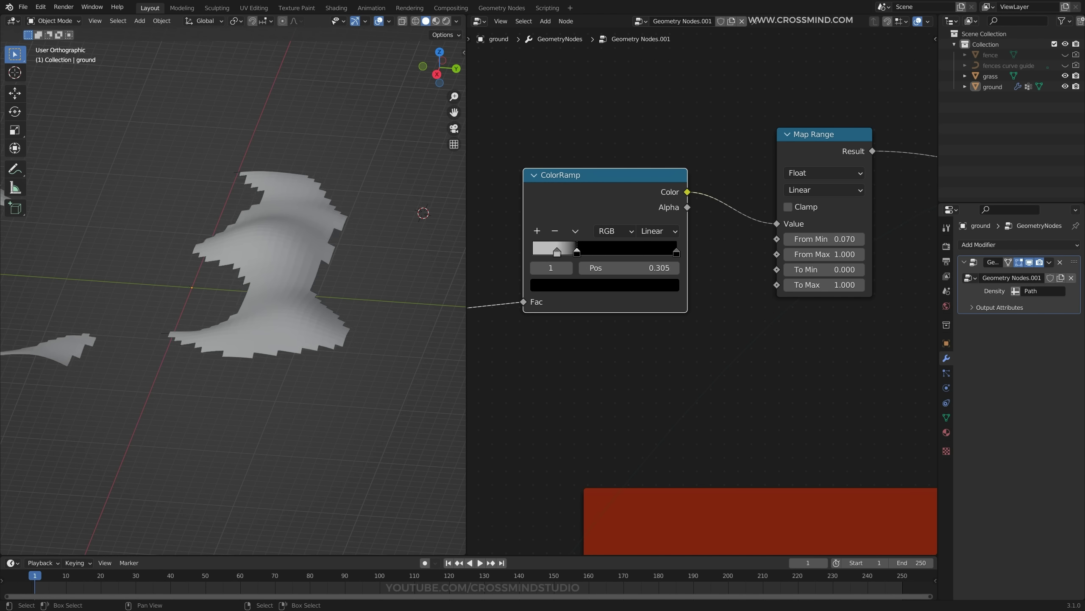
middle_drag(325, 274, 380, 279)
Route the new Delete Geometry's output through a reroute point into the final Join Geometry node.
scroll(702, 292, down, 6)
drag(770, 288, 653, 235)
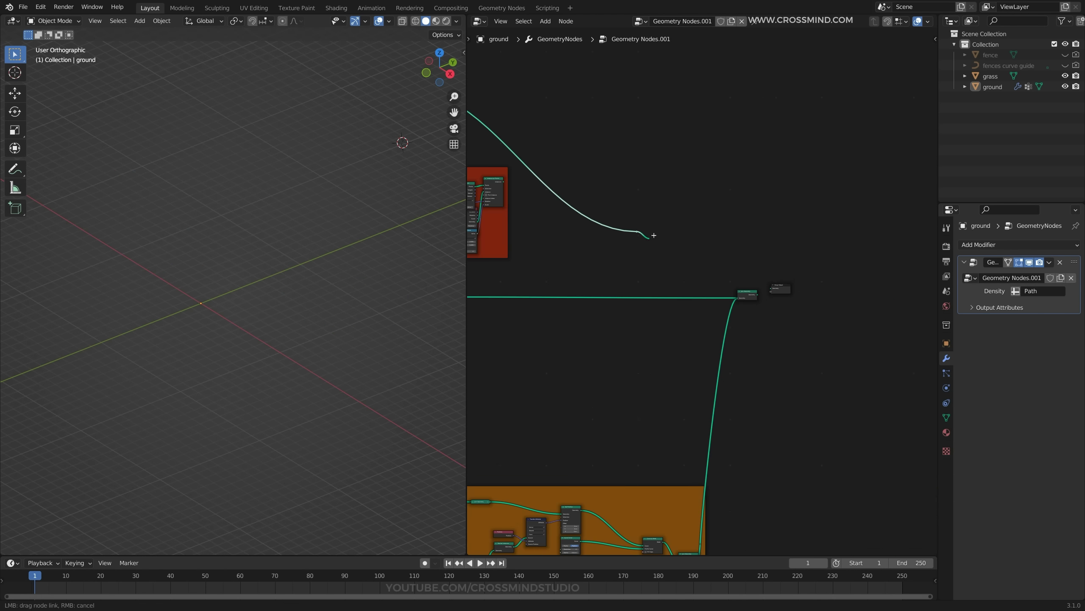
drag(742, 298, 743, 299)
key(Escape)
scroll(702, 291, up, 4)
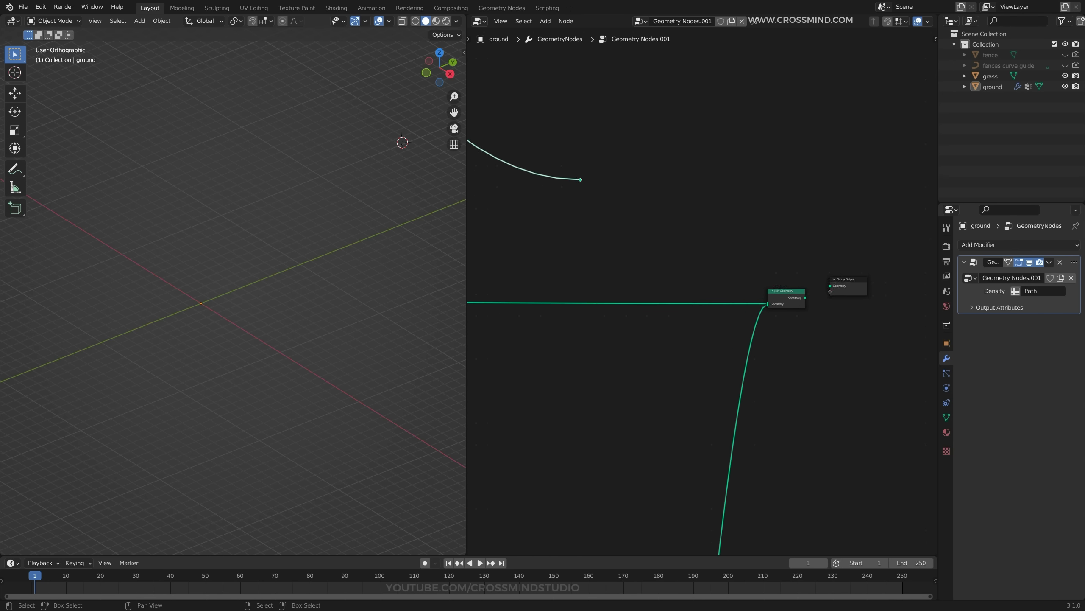
drag(559, 160, 778, 305)
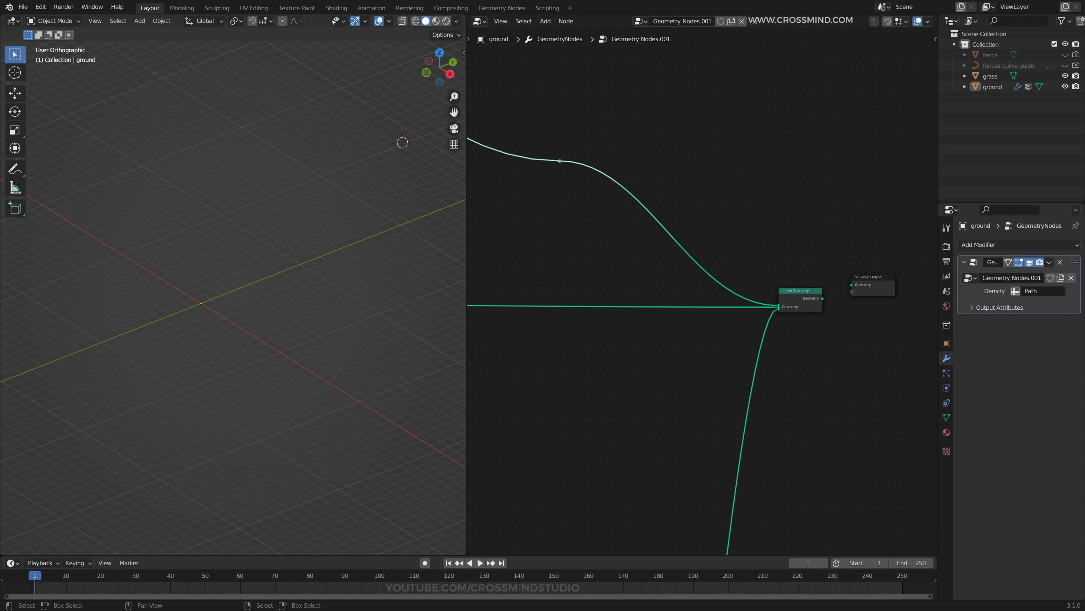
key(Home)
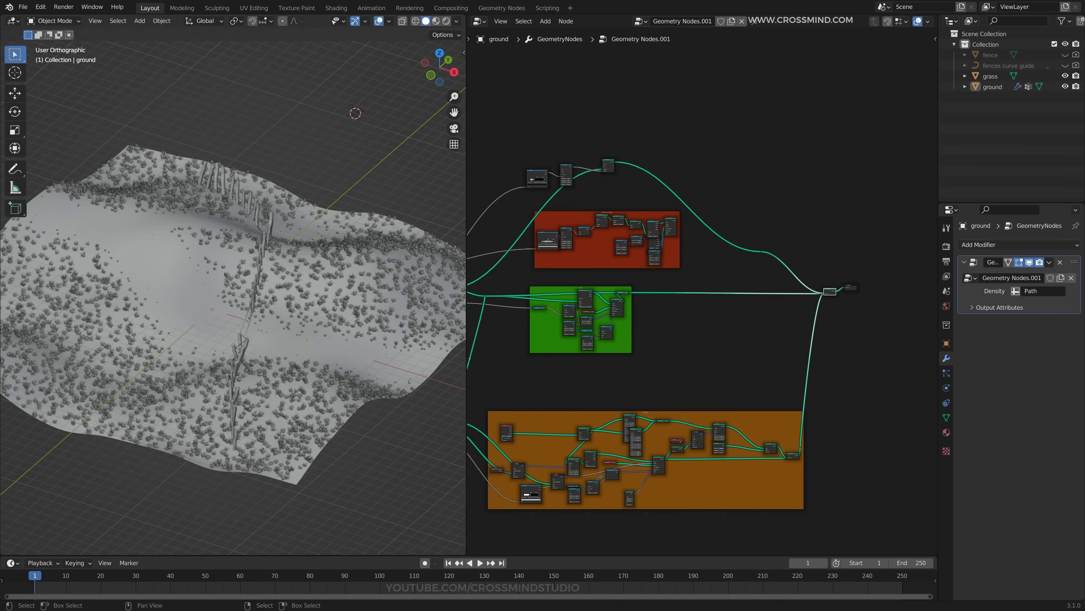
Move the new ColorRamp, Map Range and Delete Geometry nodes farther above the fences frame and enclose them in a frame.
scroll(680, 170, up, 4)
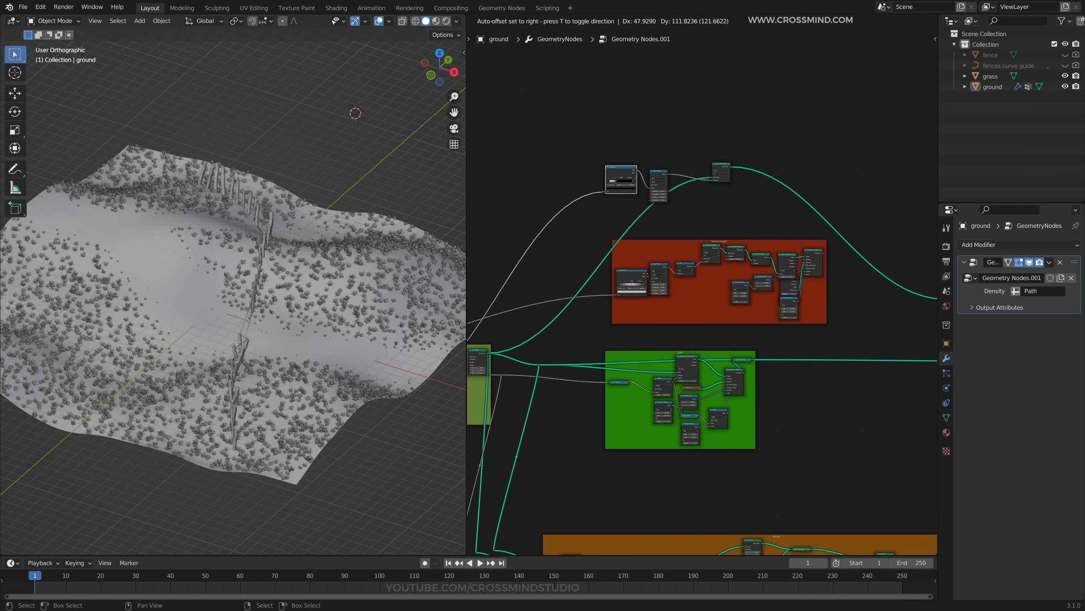
key(c)
click(680, 170)
key(Escape)
key(g)
click(716, 107)
key(ctrl+j)
Label the new frame "Huts" and give it an orange custom colour.
scroll(716, 107, up, 6)
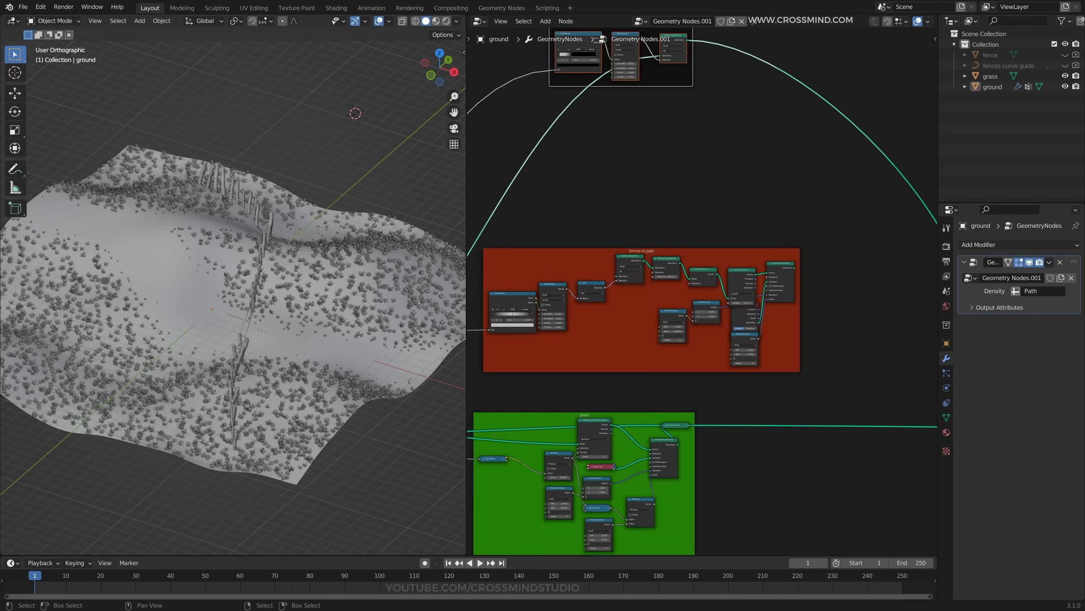
middle_drag(633, 56, 654, 158)
key(n)
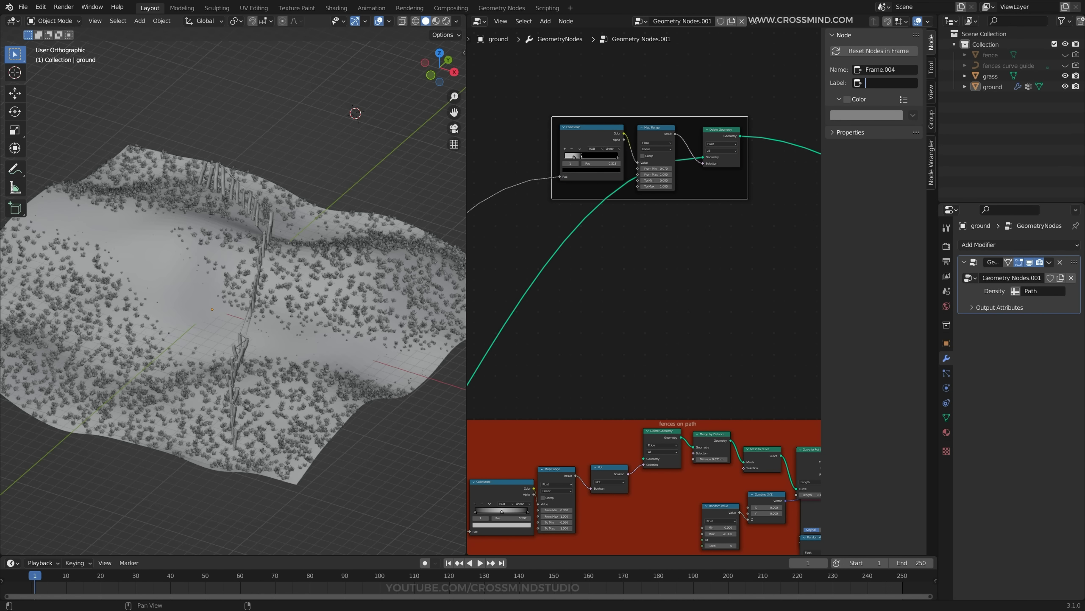
scroll(598, 136, up, 3)
click(847, 100)
click(866, 115)
drag(866, 181, 854, 192)
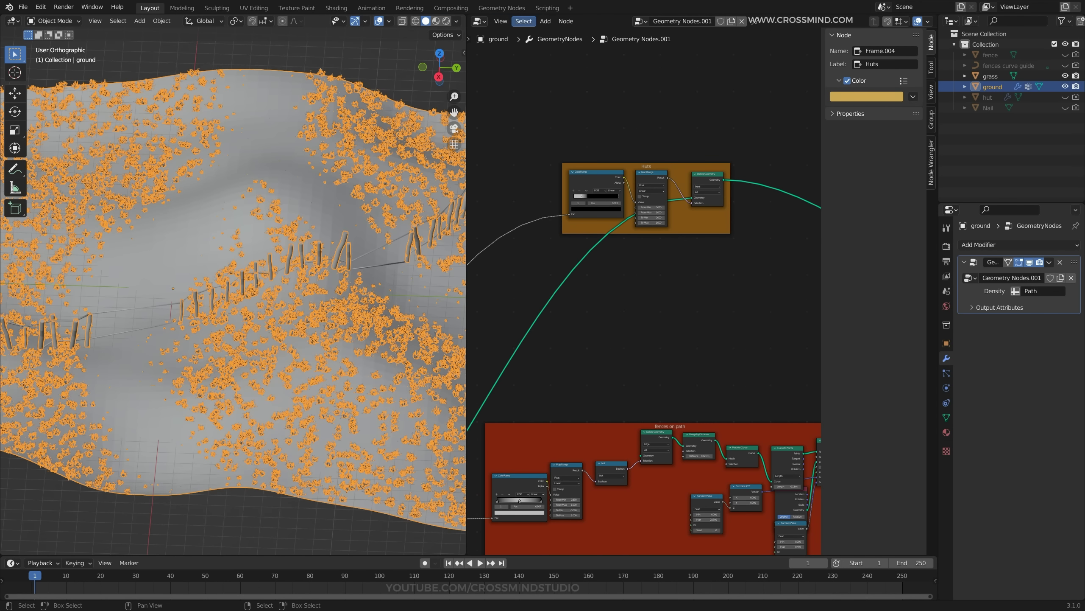
Show the hut object and examine its model and node tree, first in isolation and then beside the terrain.
scroll(646, 291, down, 6)
middle_drag(804, 180, 731, 176)
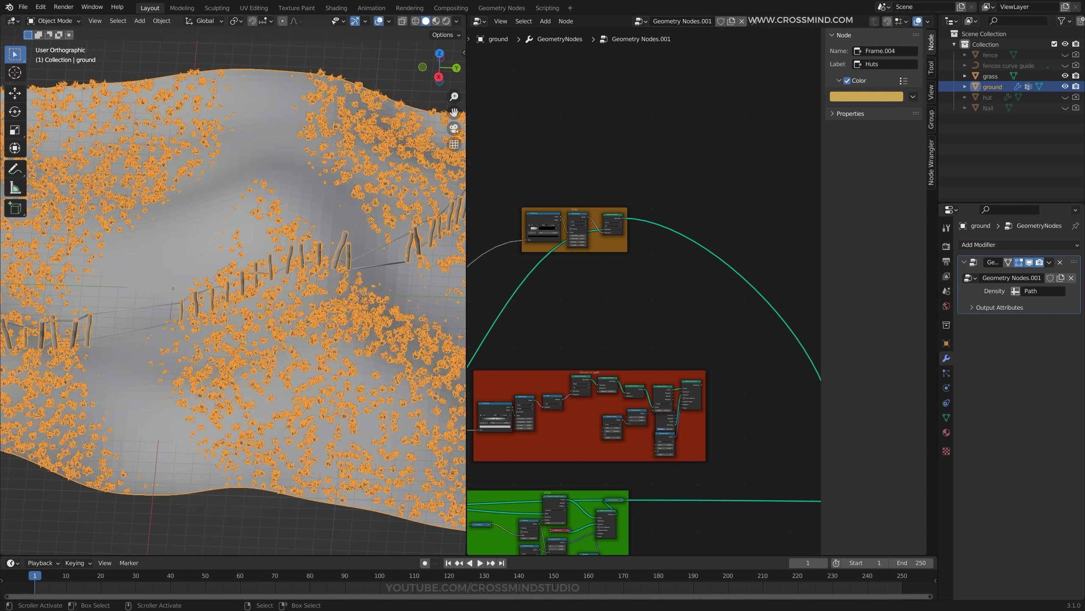
click(987, 97)
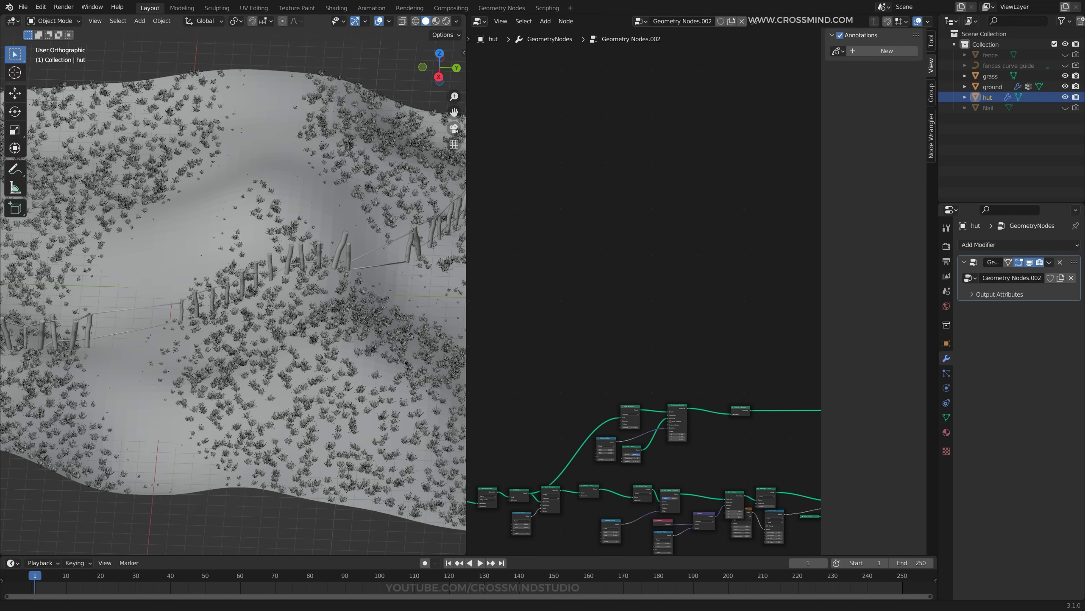
key(KP_Divide)
key(Home)
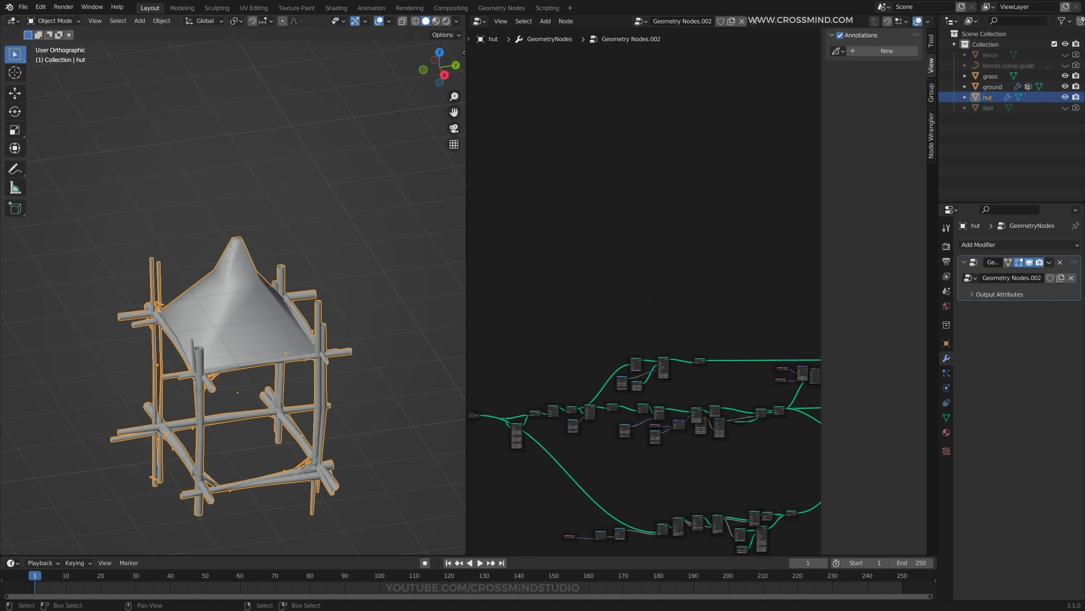
middle_drag(646, 300, 660, 365)
key(KP_Divide)
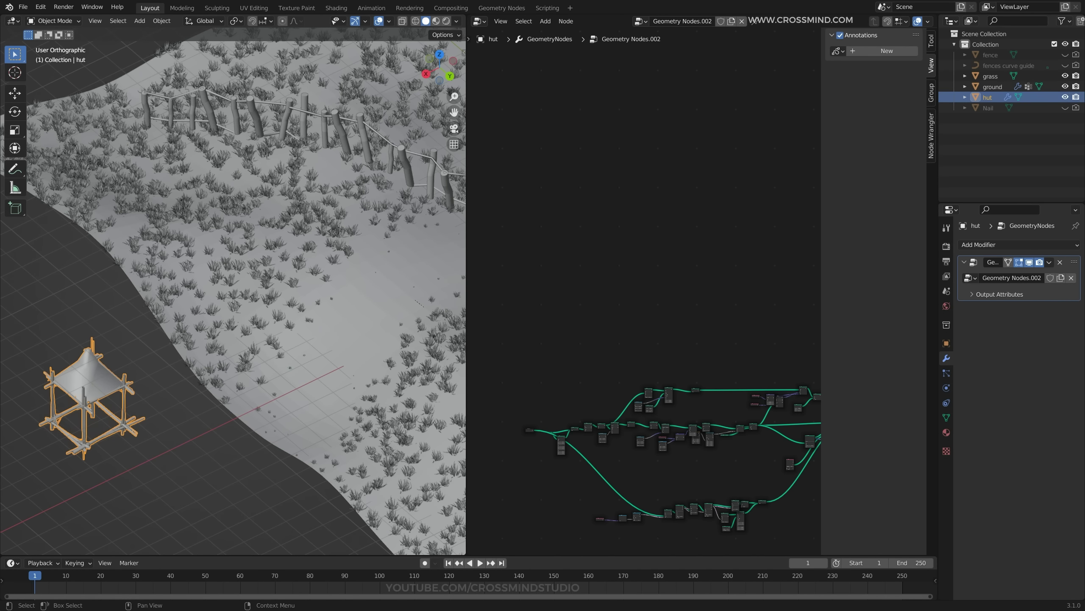
Hide the hut object and select the ground to return to its node tree.
click(1066, 97)
right_click(299, 277)
scroll(300, 278, down, 4)
middle_drag(663, 487, 647, 376)
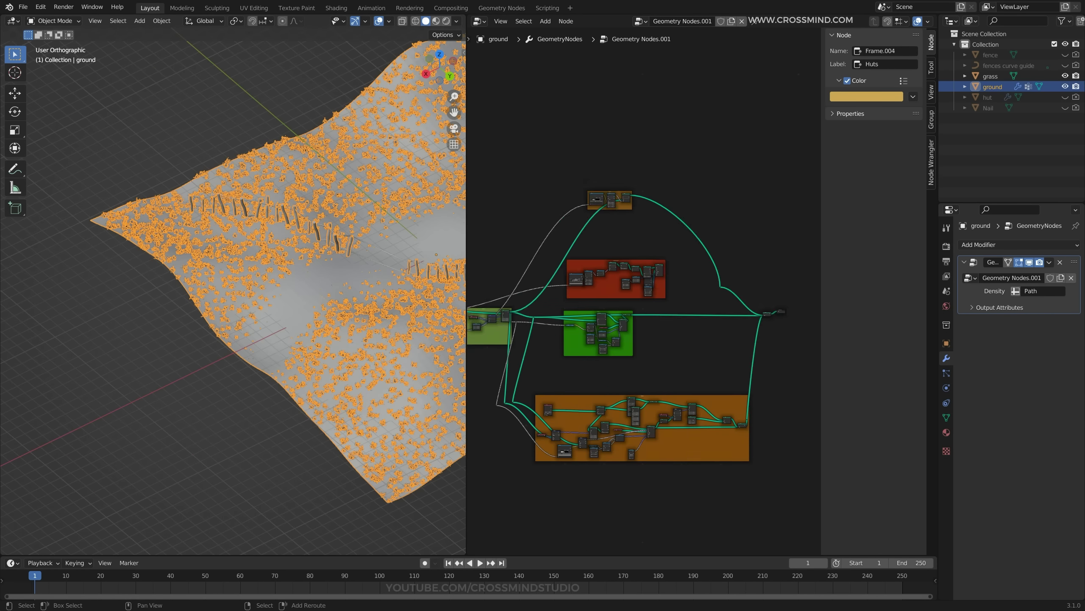
Preview the output of the Huts frame's Delete Geometry node in the viewport.
scroll(647, 376, up, 4)
middle_drag(568, 148, 701, 277)
scroll(700, 278, up, 9)
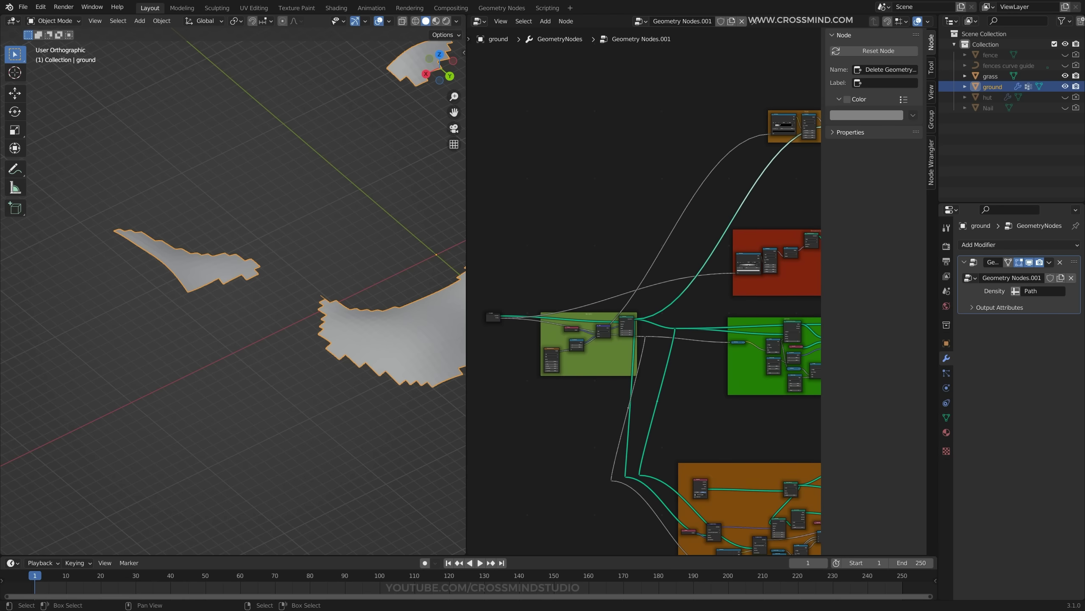
key(n)
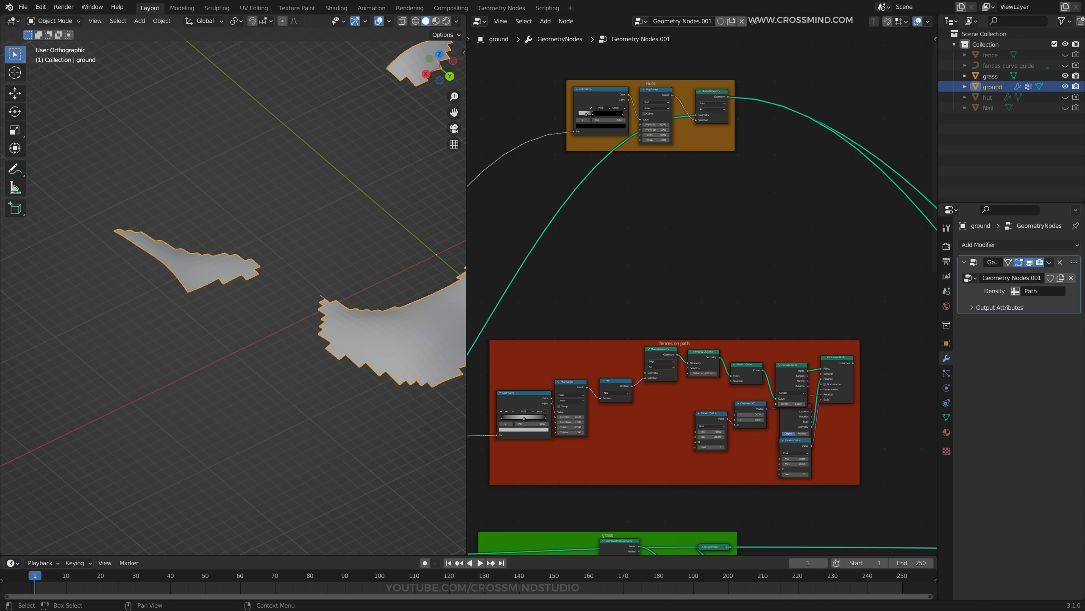
Bring the hut into the node tree as an Object Info node and insert Distribute Points on Faces after the Huts frame's Delete Geometry.
drag(987, 97, 847, 140)
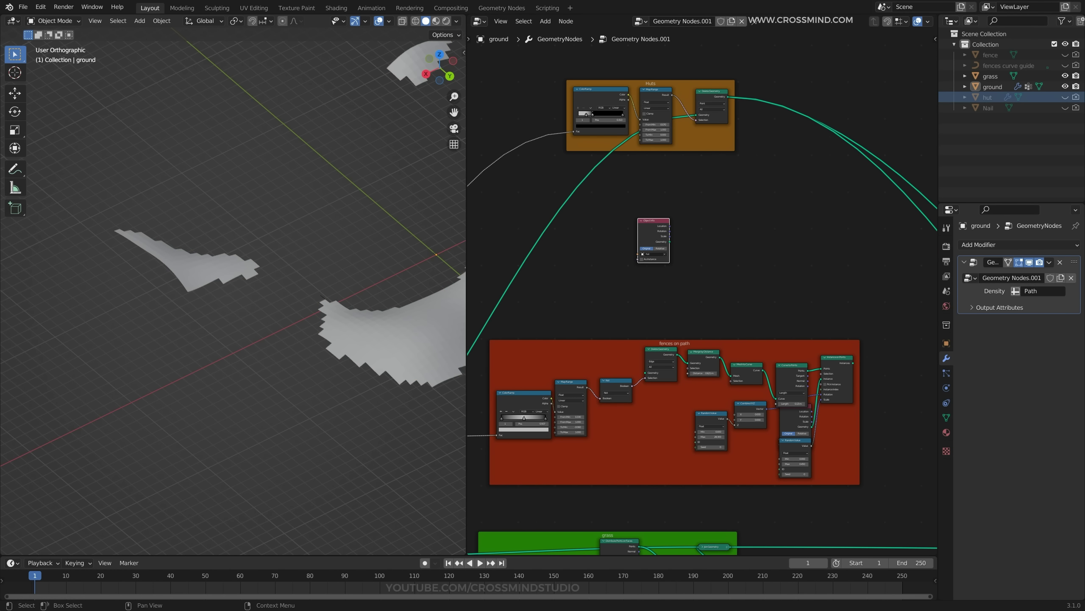
scroll(679, 201, up, 2)
key(shift+a)
click(748, 202)
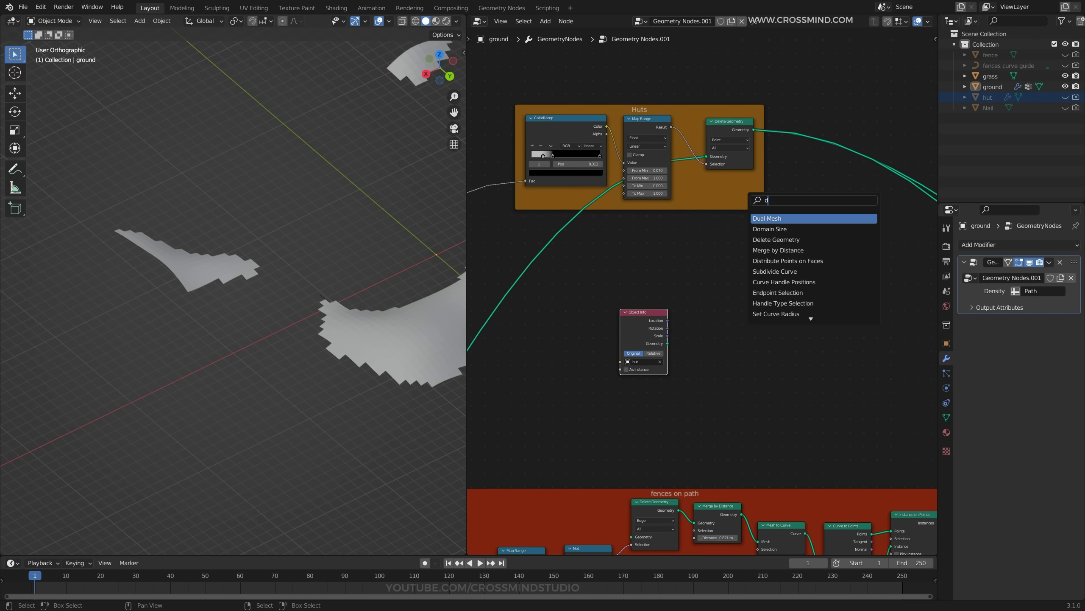
key(Down)
key(Return)
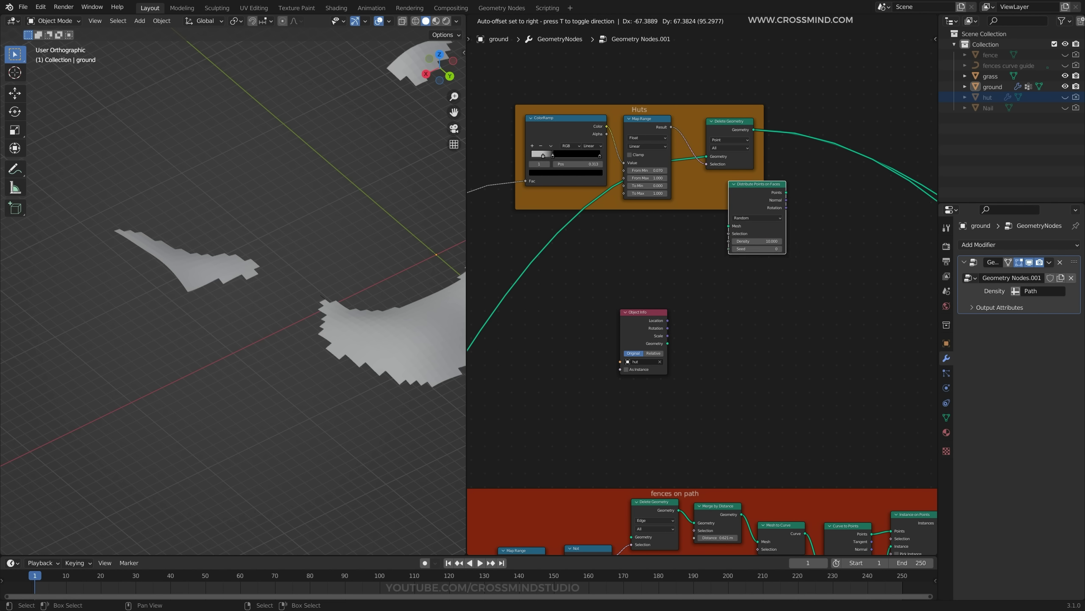
click(728, 177)
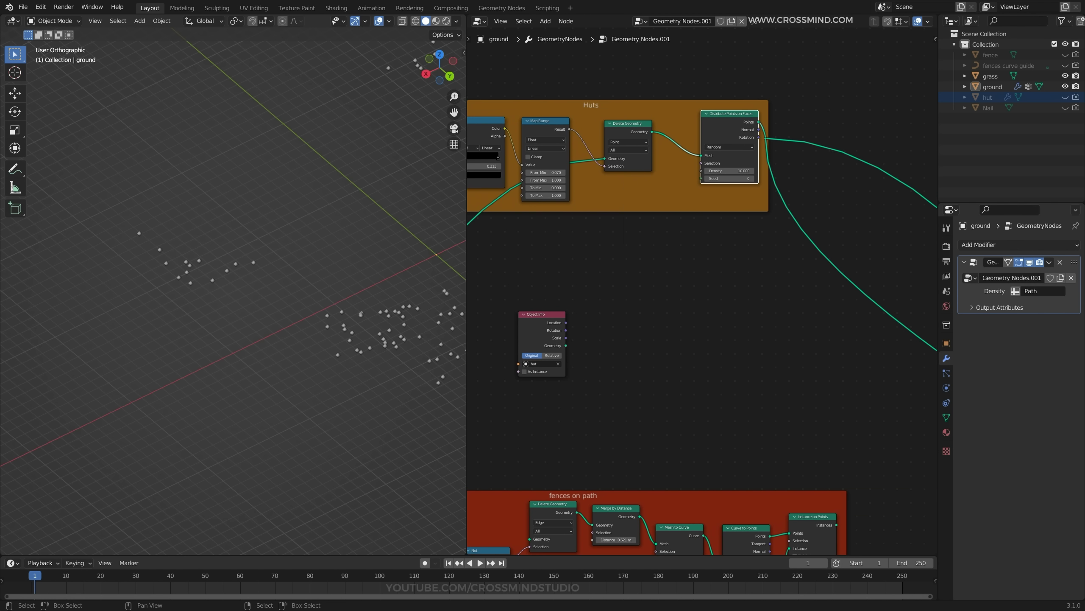
Insert Instance on Points after Distribute Points on Faces, move the hut's Object Info into the frame and link its Geometry to Instance.
middle_drag(542, 312, 566, 314)
drag(575, 316, 650, 235)
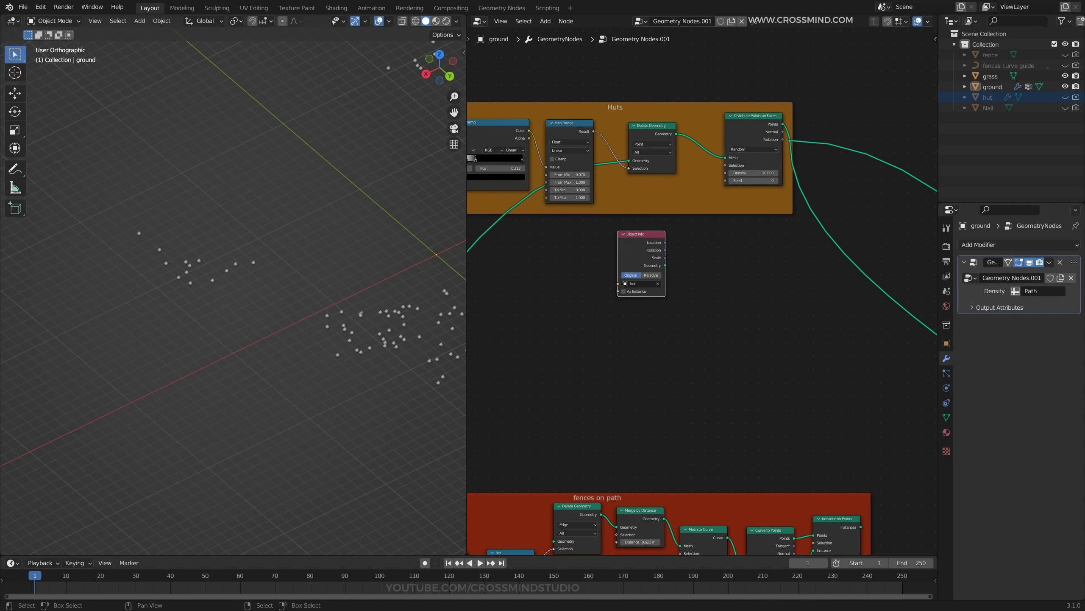
key(shift+a)
click(669, 241)
key(Down)
key(Down)
key(Down)
key(Return)
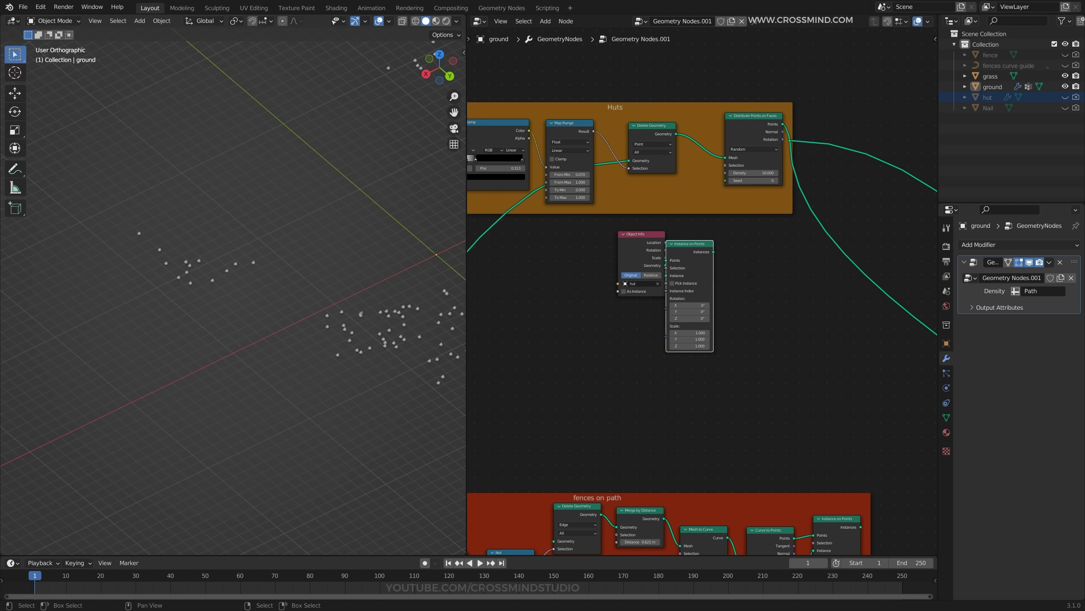
click(751, 144)
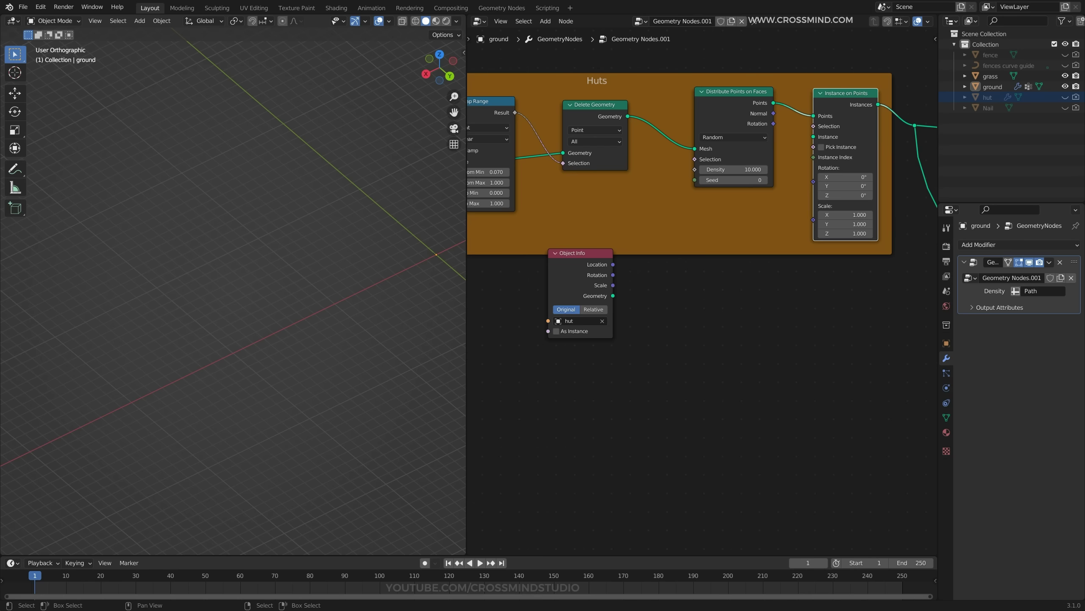
drag(577, 254, 752, 197)
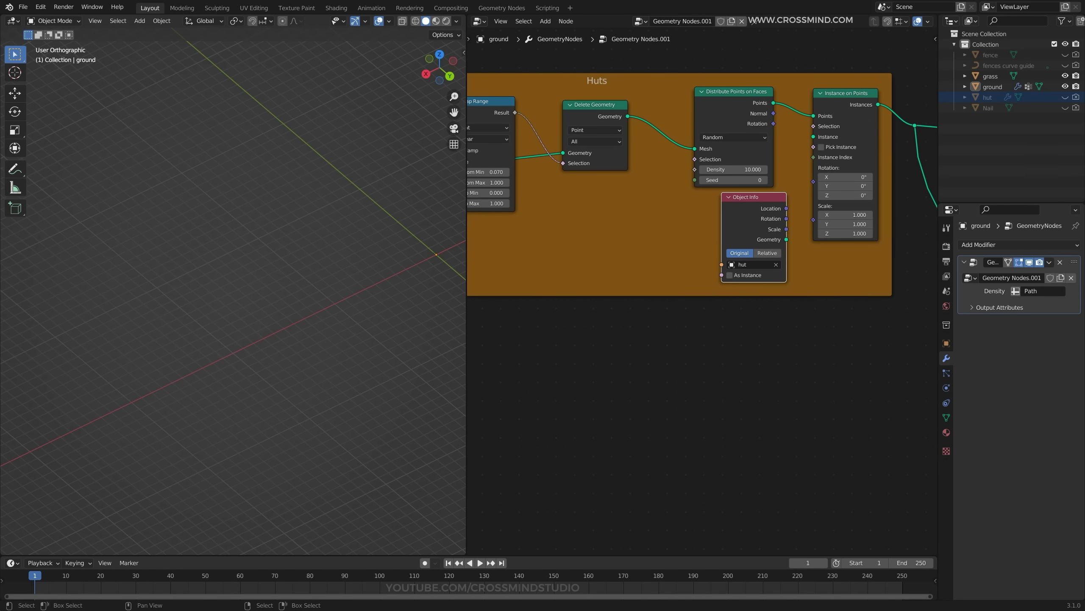
drag(814, 147, 813, 137)
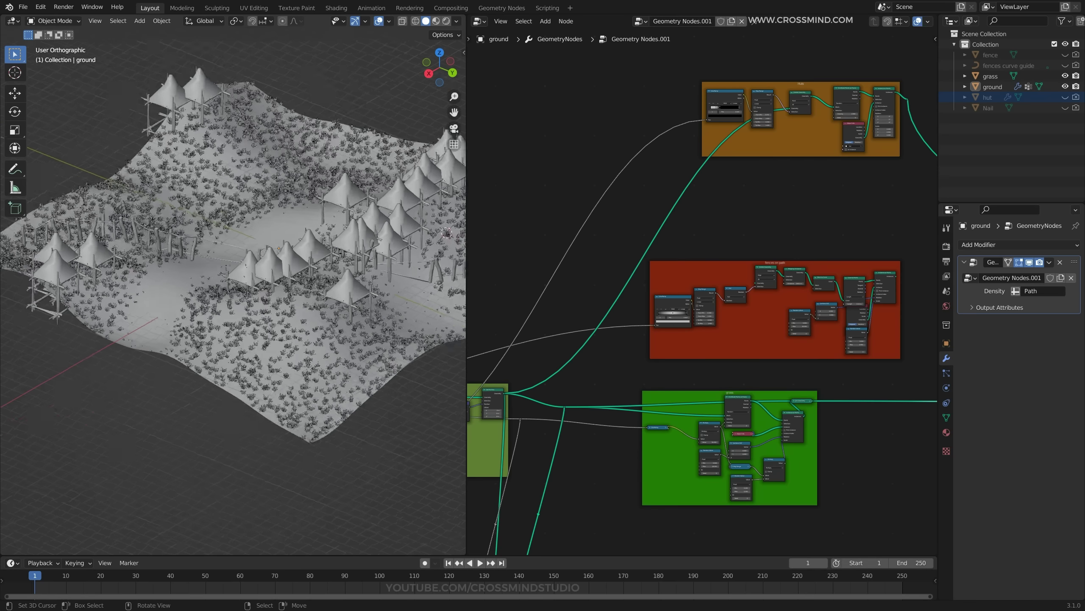
Link the Group Input's Density output to the Density of Distribute Points on Faces in the Huts frame.
middle_drag(233, 290, 220, 273)
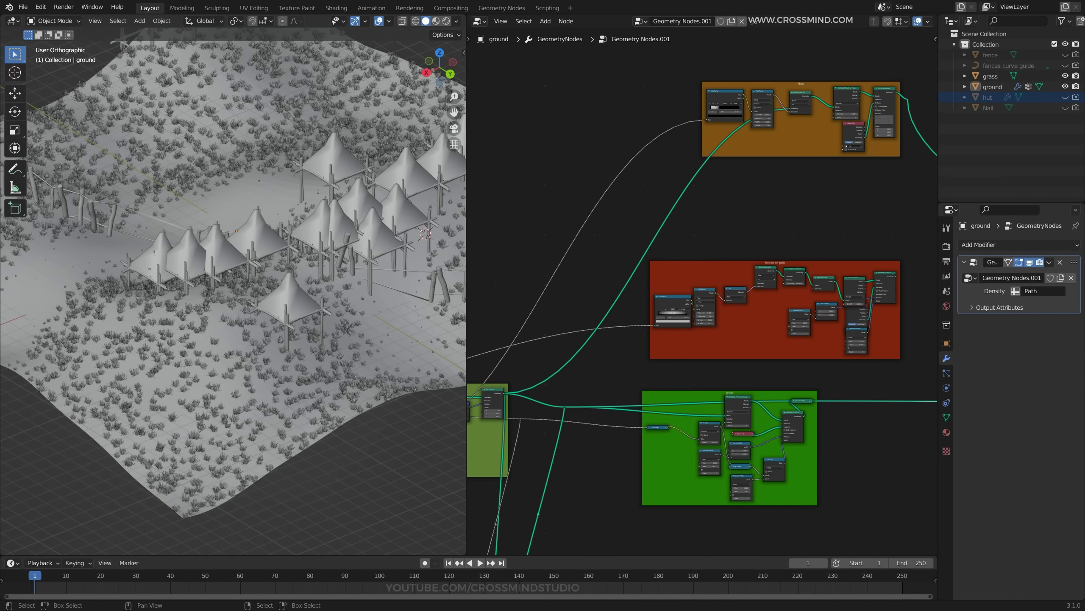
scroll(705, 277, down, 2)
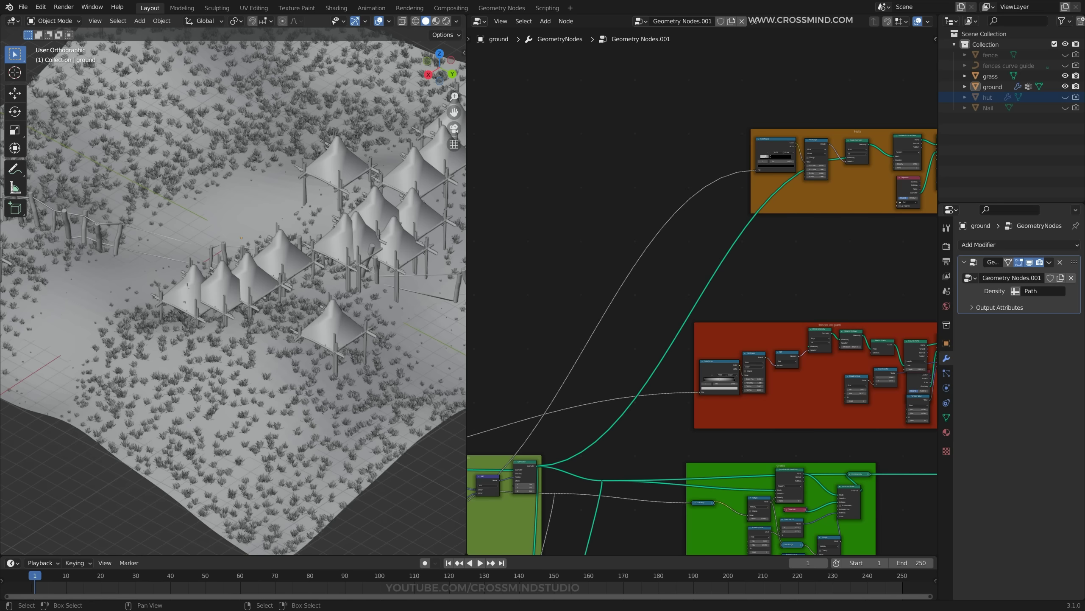
scroll(705, 320, down, 1)
middle_drag(641, 343, 790, 225)
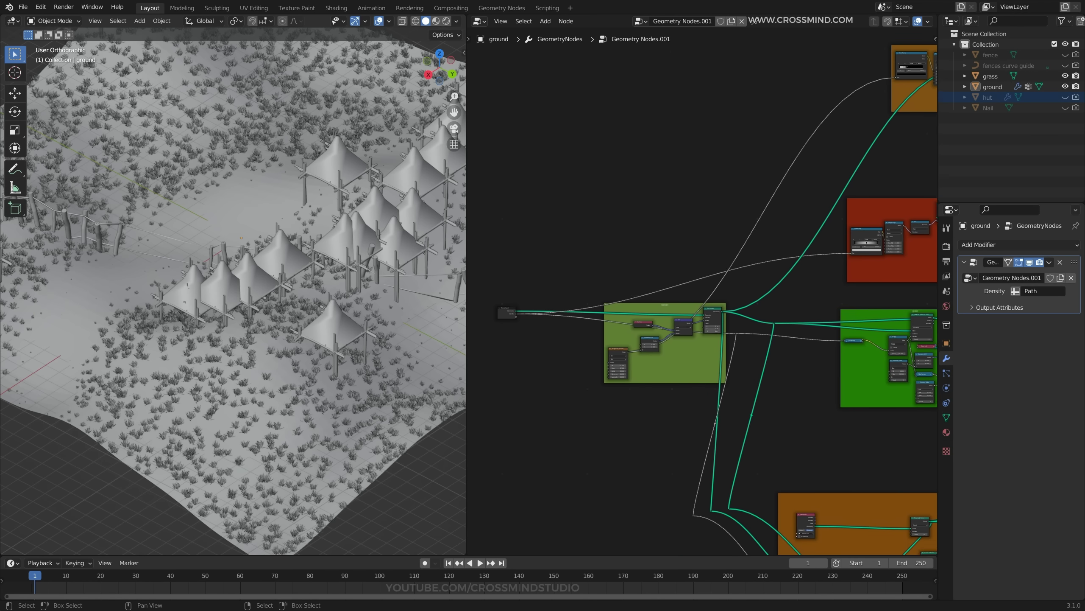
scroll(702, 292, up, 3)
middle_drag(594, 316, 811, 276)
scroll(726, 289, up, 4)
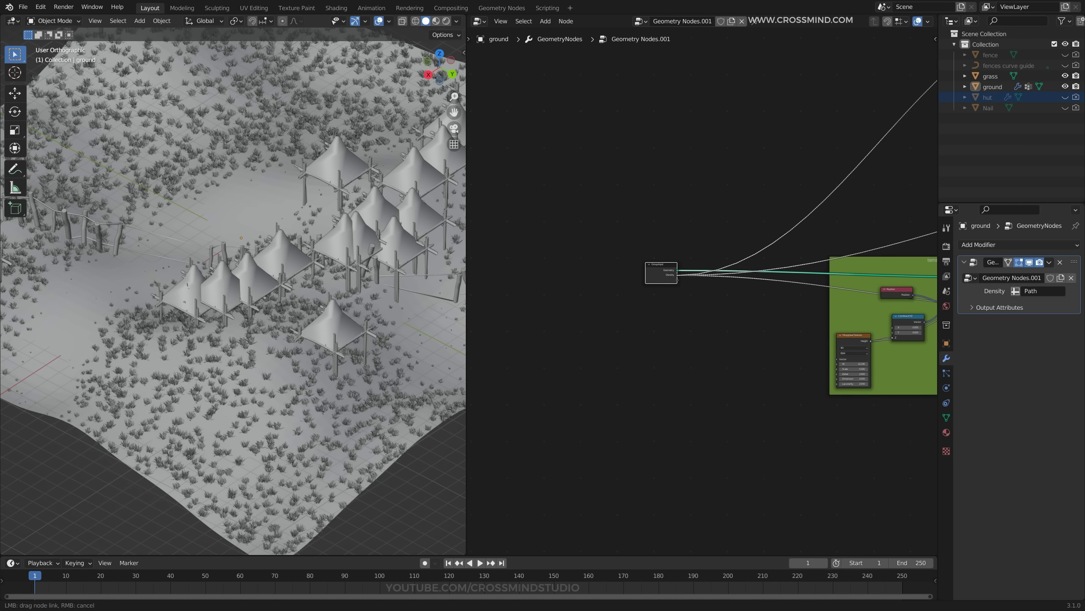
drag(946, 47, 737, 215)
scroll(705, 278, up, 4)
middle_drag(705, 278, 709, 295)
scroll(716, 240, up, 3)
Insert a ColorRamp on the huts' density link, flip it to run white to black and set the black stop's position to 0.247.
key(shift+a)
click(781, 217)
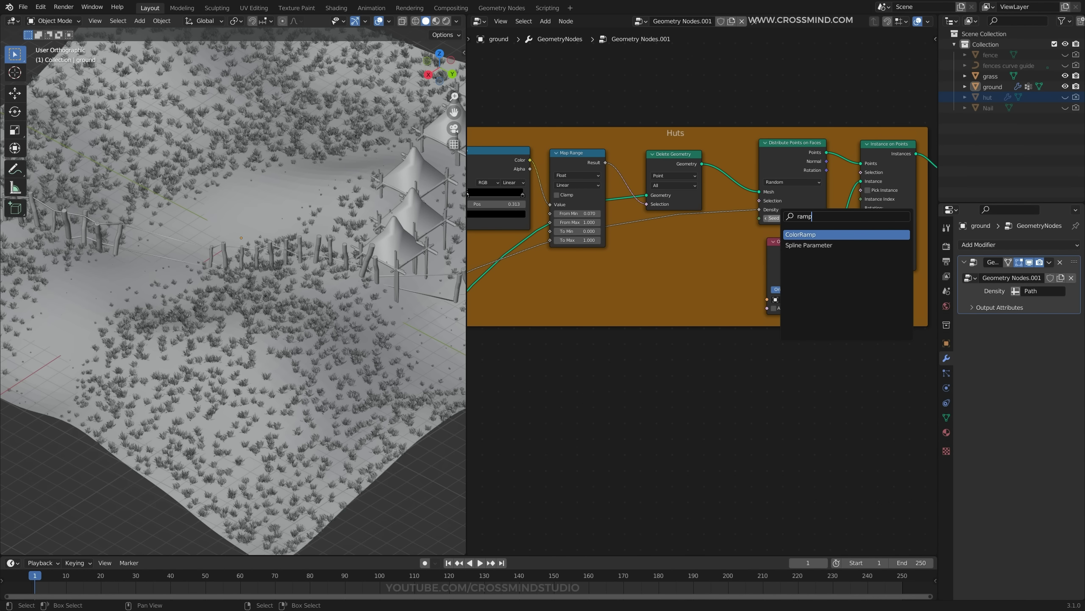
key(Return)
click(662, 241)
click(679, 248)
middle_drag(385, 277, 325, 280)
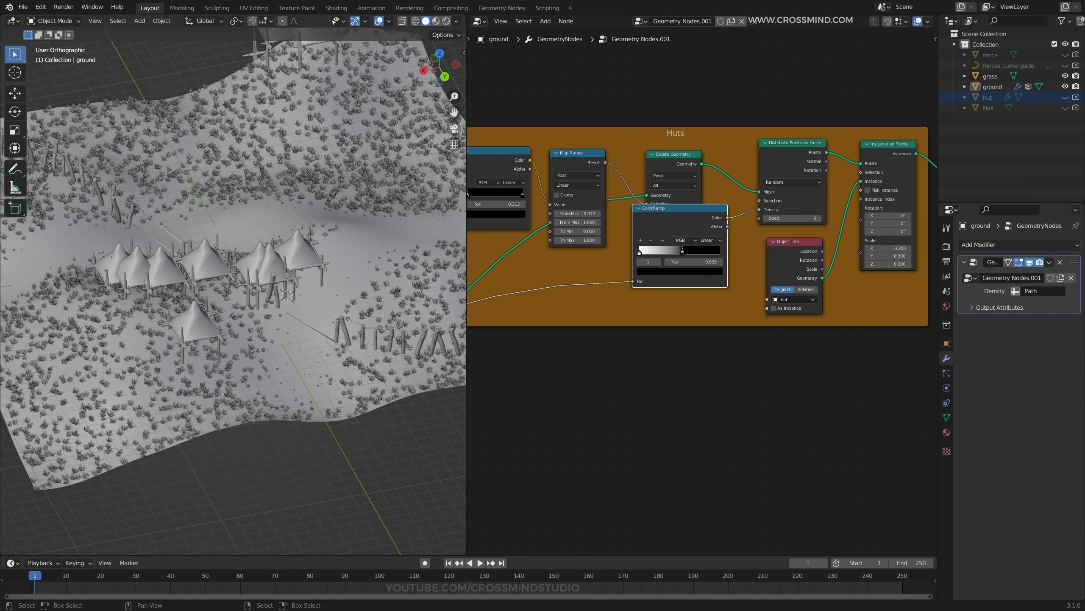
drag(651, 253, 660, 253)
middle_drag(342, 278, 374, 283)
scroll(708, 284, down, 4)
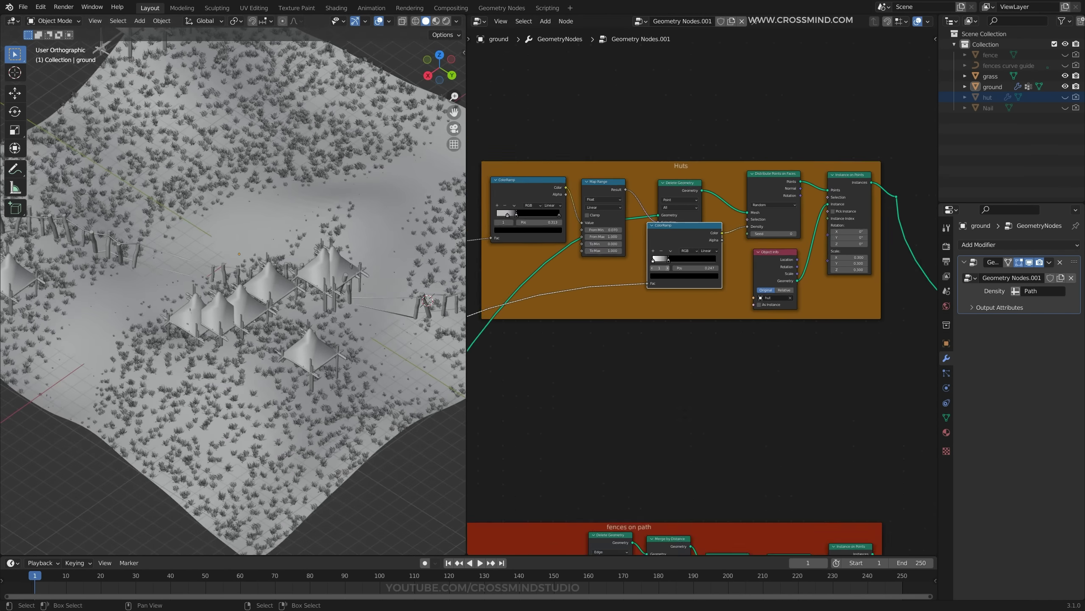
Insert a Transform after the hut's Object Info with Z translation 0.79 m and set the hut instances' scale to 0.170.
middle_drag(709, 284, 863, 226)
middle_drag(790, 175, 705, 294)
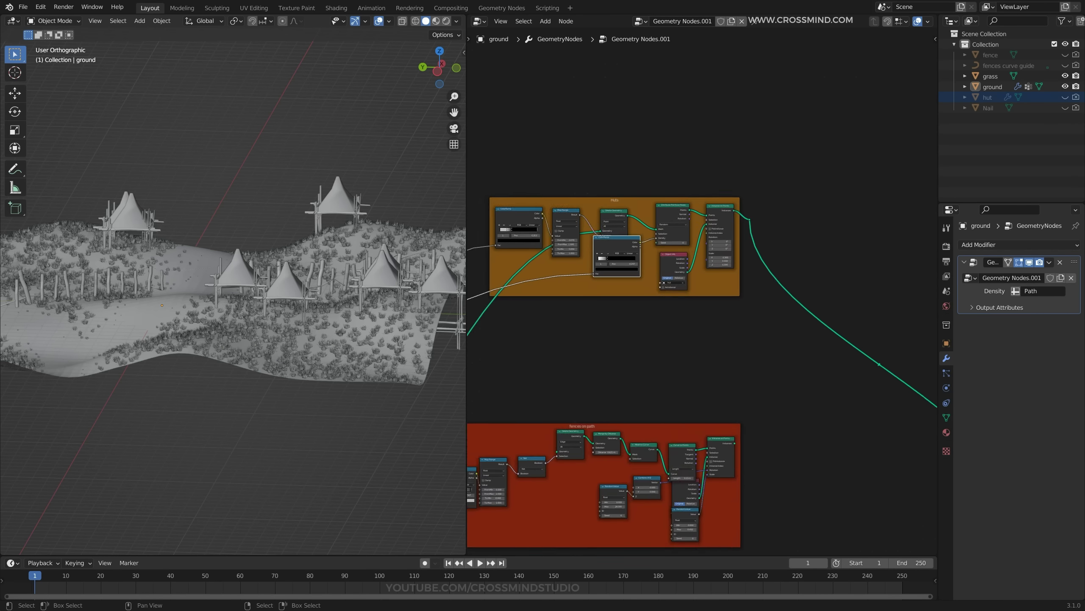
scroll(705, 294, up, 7)
key(shift+a)
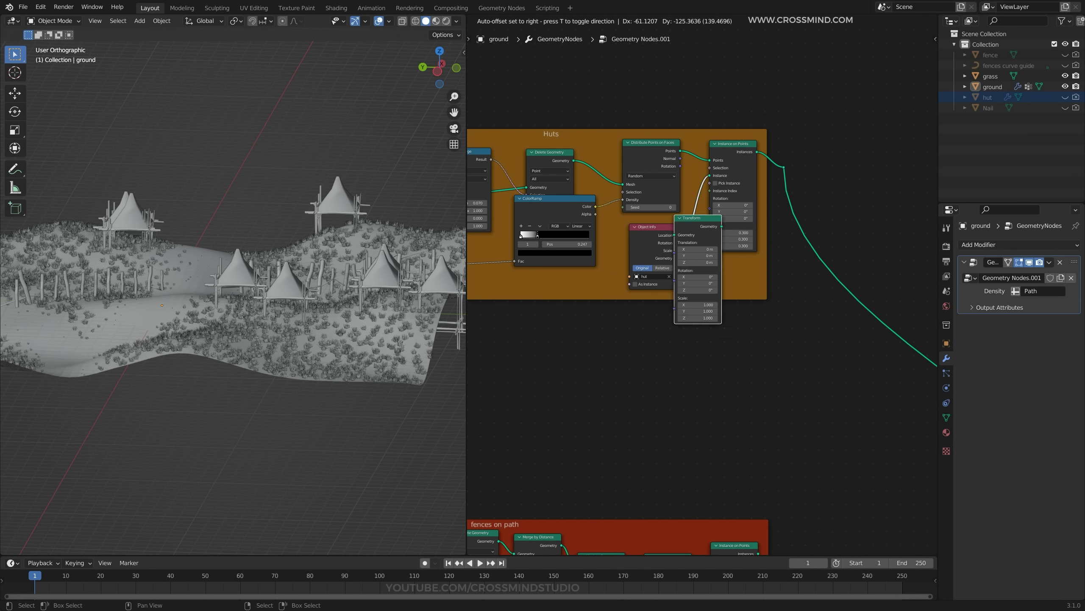
click(673, 207)
scroll(704, 291, up, 2)
drag(731, 247, 767, 246)
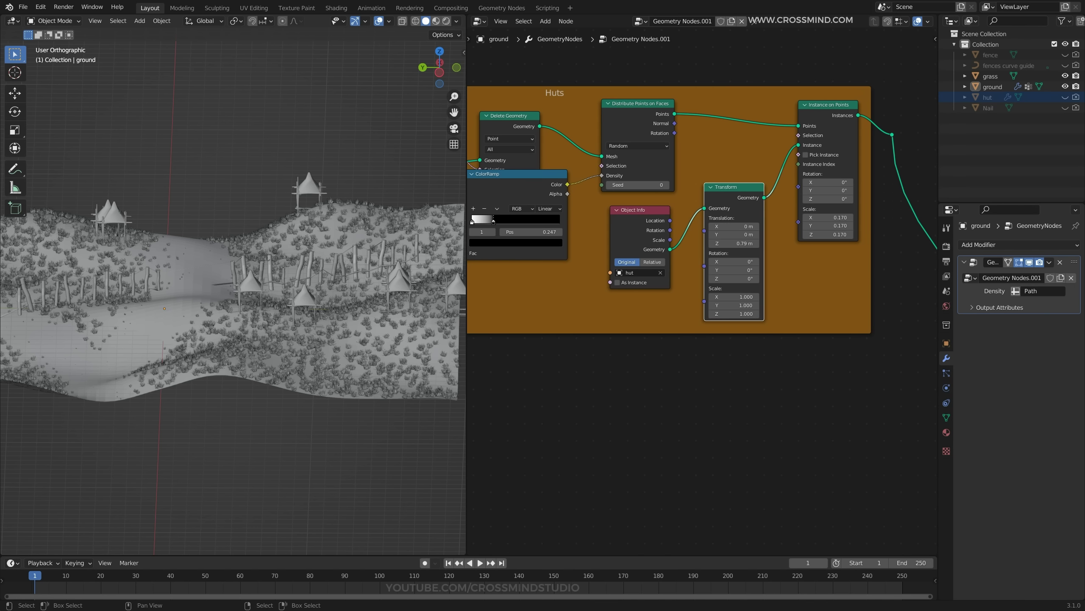
Drive the hut instances' rotation from the normals of Distribute Points on Faces and save the file.
drag(798, 187, 803, 190)
key(ctrl+s)
middle_drag(239, 291, 278, 293)
scroll(300, 295, down, 1)
scroll(277, 293, up, 2)
Insert an Add math node between the huts' ColorRamp and the Density of Distribute Points on Faces.
middle_drag(359, 277, 372, 275)
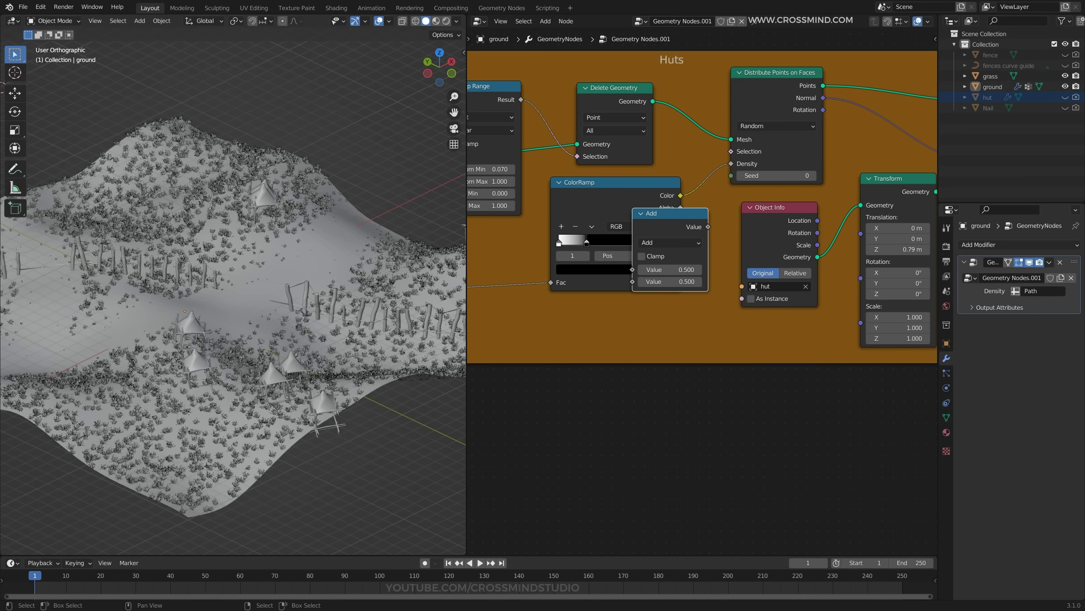
key(g)
click(761, 205)
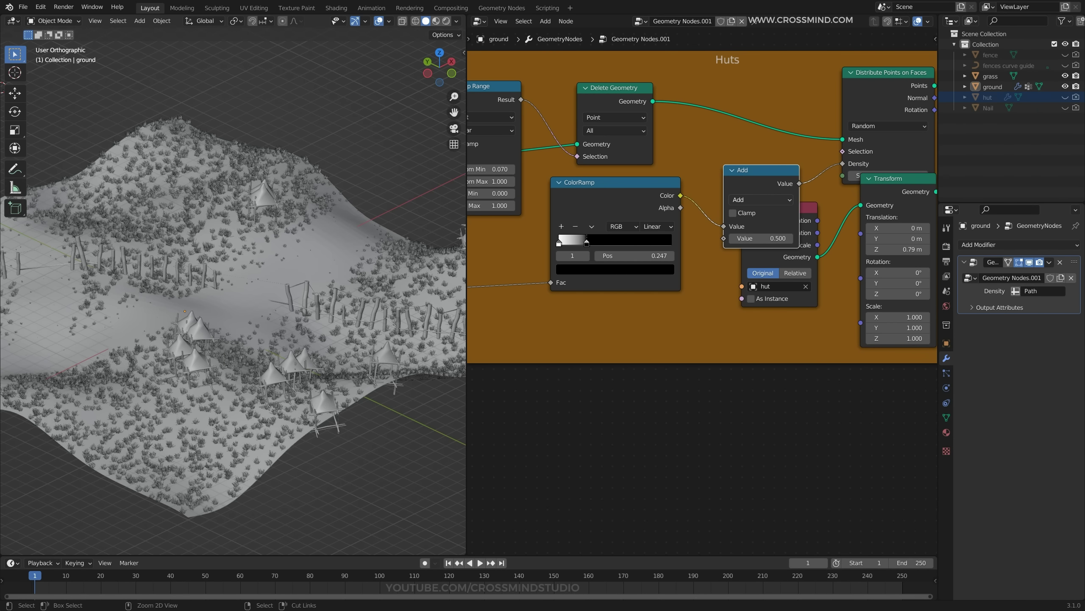
middle_drag(256, 299, 291, 265)
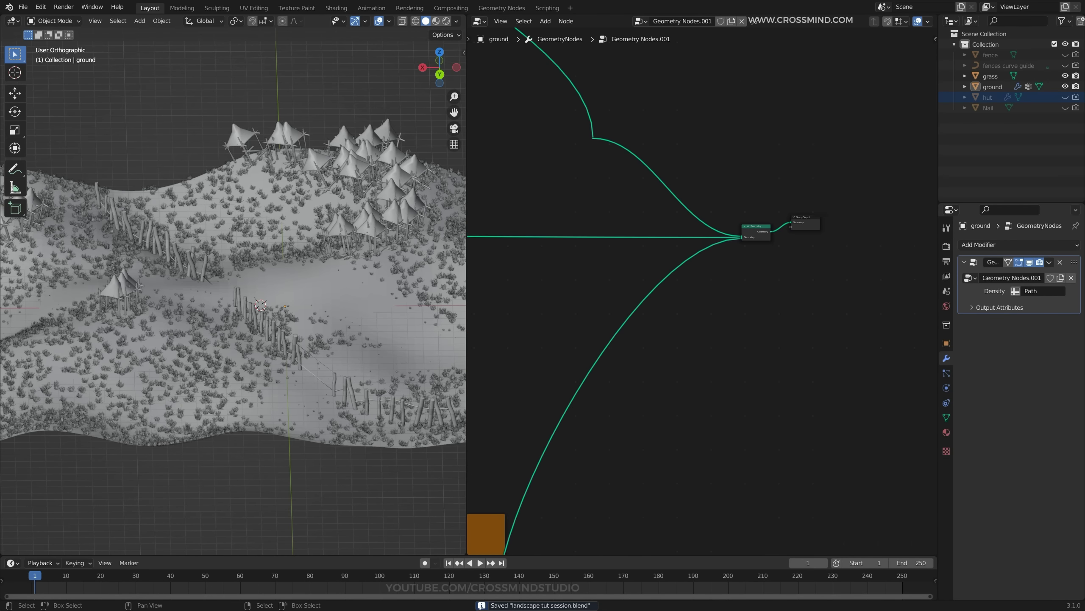
Insert a Set Shade Smooth node between Join Geometry and Group Output and save the file.
middle_drag(684, 256, 681, 249)
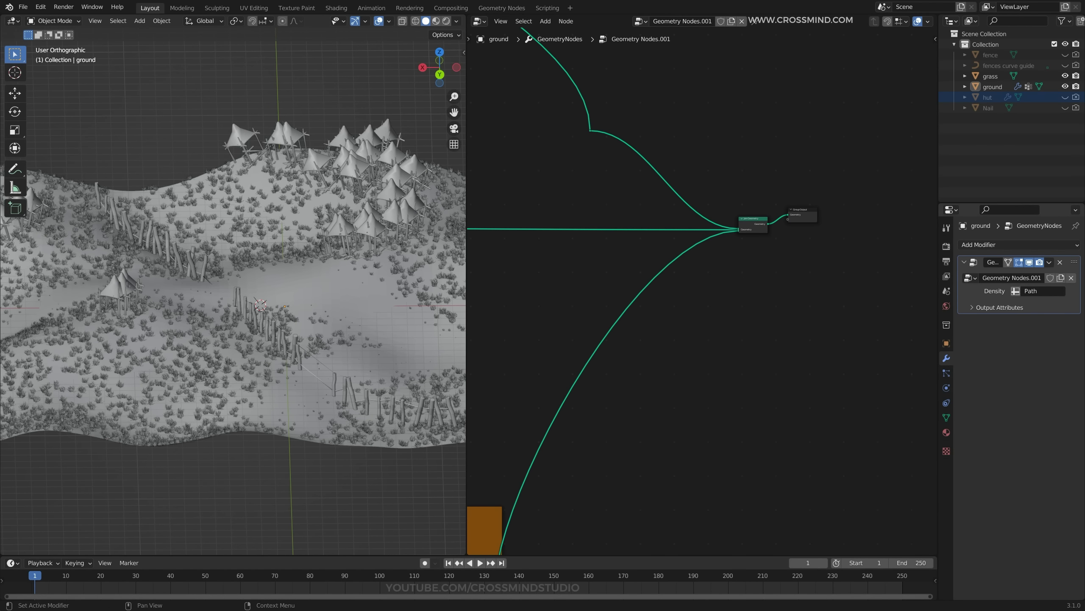
scroll(770, 199, up, 4)
key(shift+a)
click(770, 199)
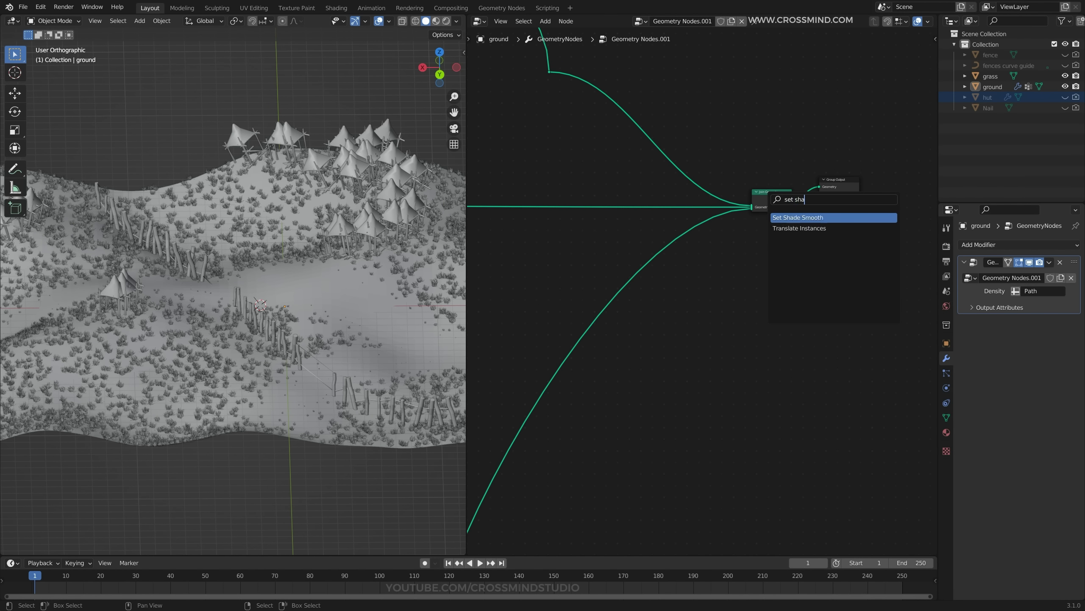
key(Return)
click(803, 186)
key(ctrl+s)
middle_drag(265, 290, 227, 308)
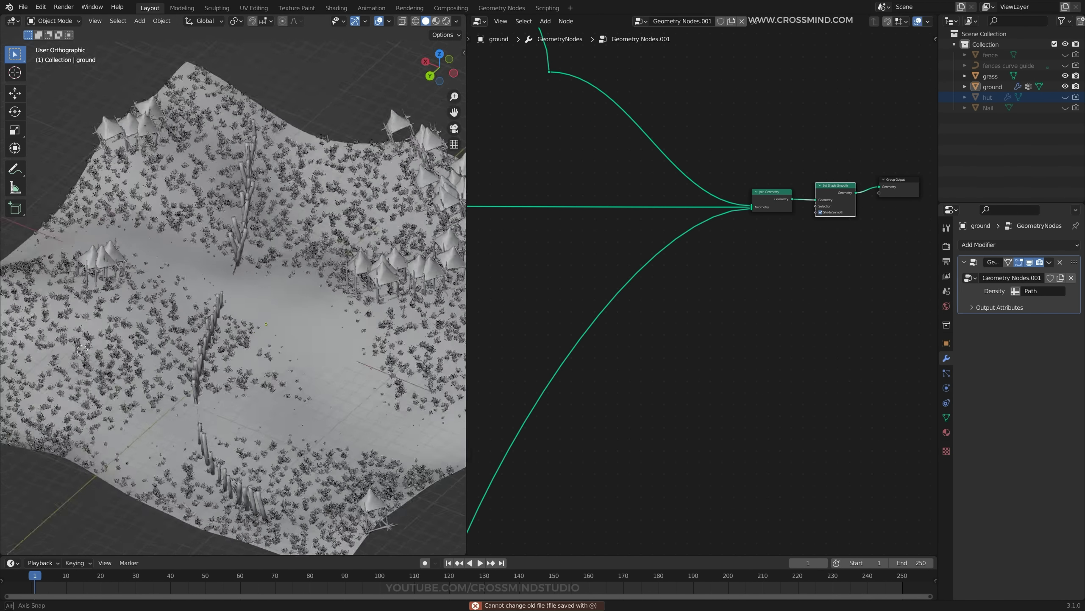
middle_drag(227, 307, 222, 280)
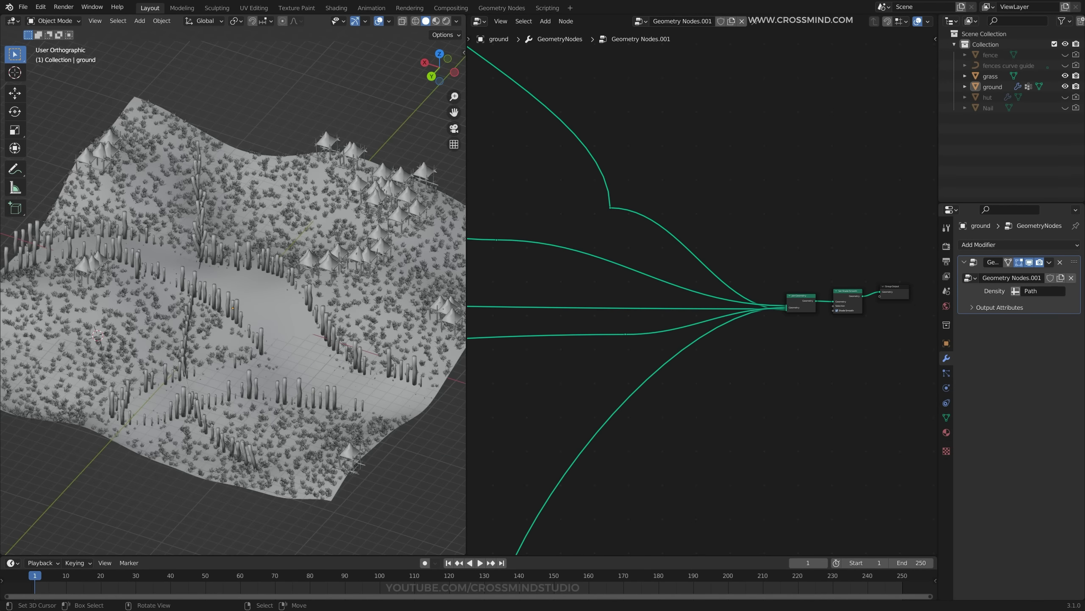
Cut the link from the fences on path frame to Join Geometry and save the file.
scroll(702, 292, down, 5)
middle_drag(702, 292, 825, 222)
scroll(825, 222, up, 2)
middle_drag(256, 299, 241, 295)
scroll(641, 290, down, 5)
middle_drag(641, 290, 777, 329)
scroll(776, 329, up, 3)
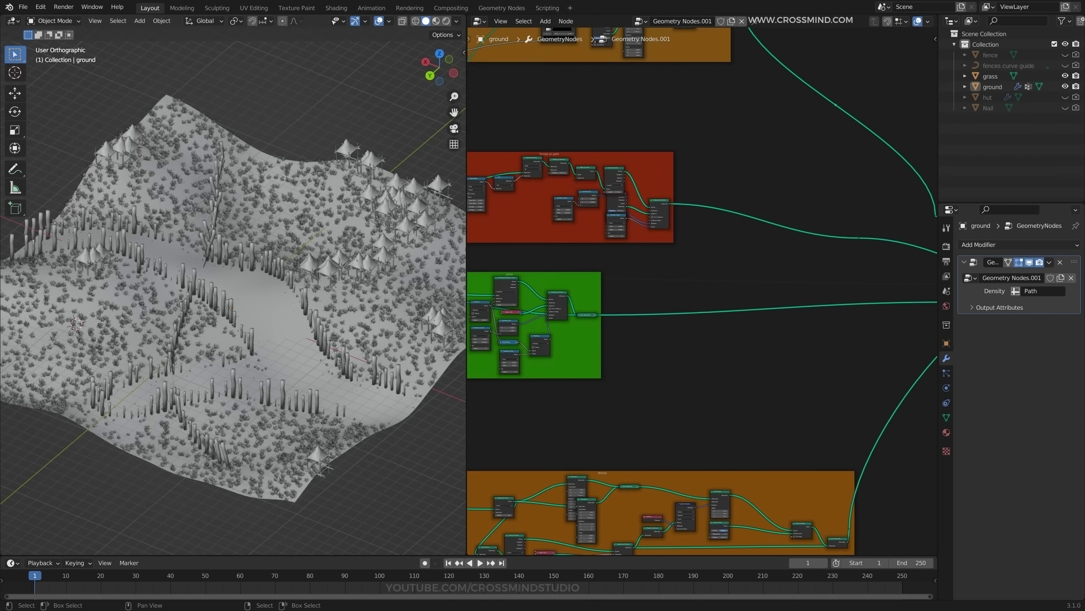
middle_drag(769, 274, 754, 293)
ctrl+right_drag(756, 214, 741, 270)
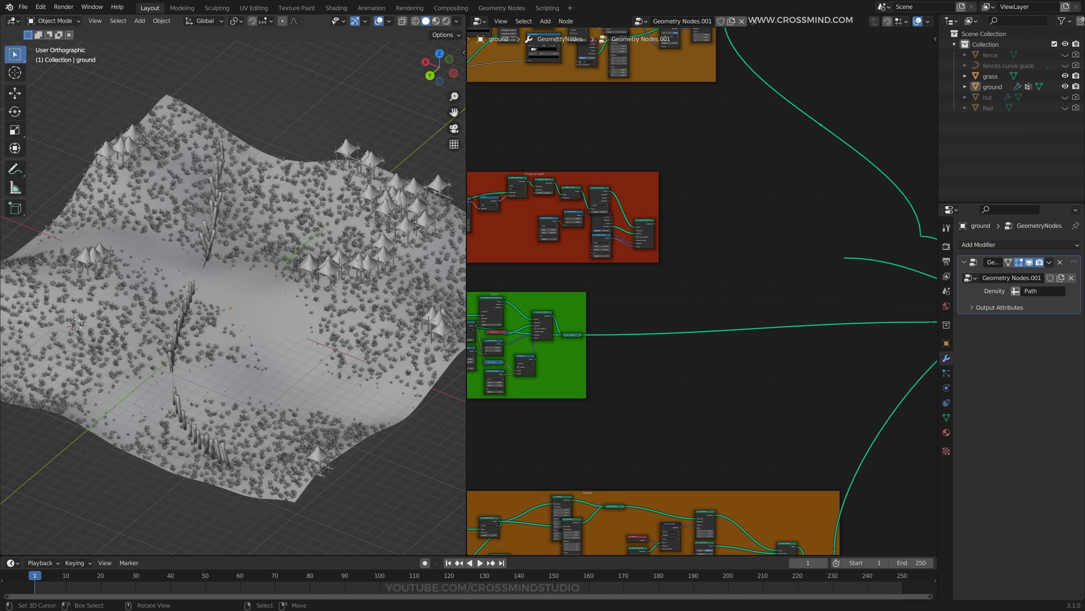
middle_drag(239, 295, 284, 308)
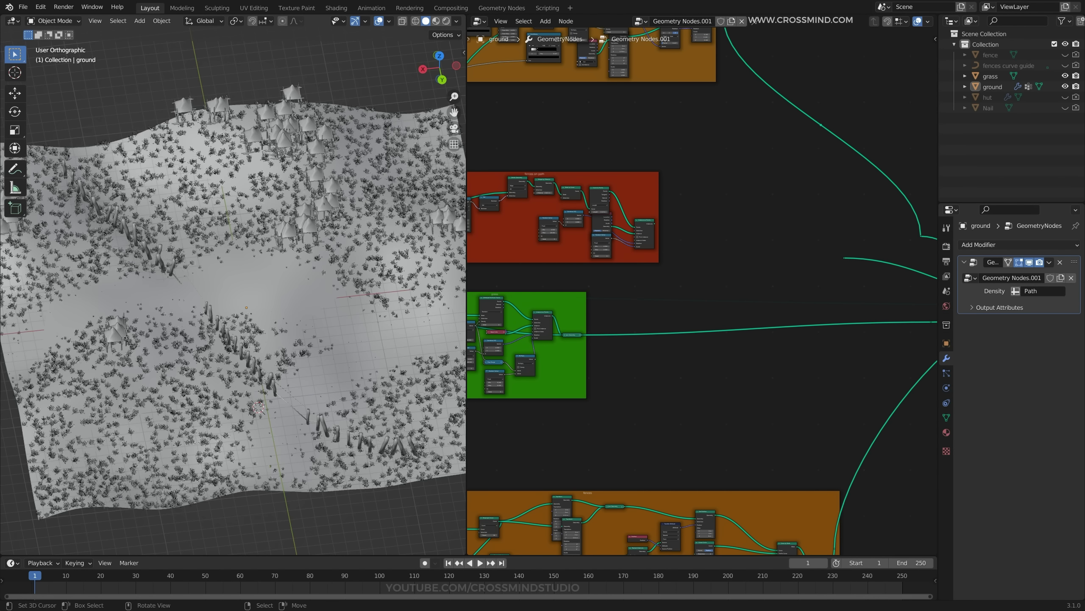
key(ctrl+s)
Branch the terrain's geometry output into a new Delete Geometry node placed above the Huts frame.
scroll(705, 295, down, 3)
scroll(704, 299, up, 6)
middle_drag(668, 169, 767, 391)
middle_drag(563, 248, 936, 101)
scroll(628, 253, up, 1)
scroll(629, 253, down, 6)
scroll(703, 292, up, 2)
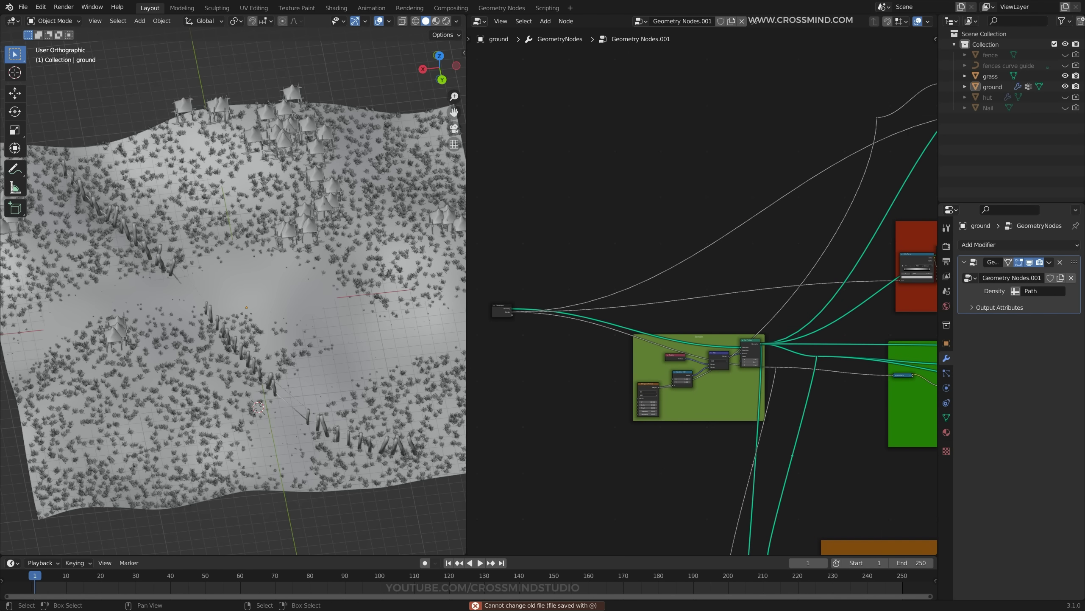
middle_drag(804, 213, 633, 241)
scroll(633, 242, up, 4)
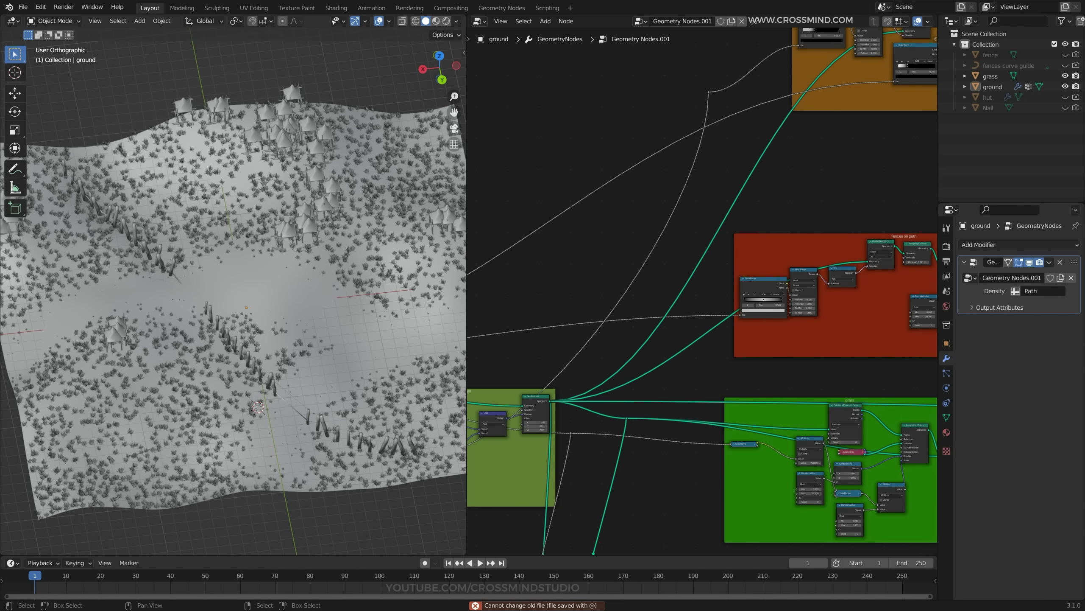
drag(795, 81, 707, 70)
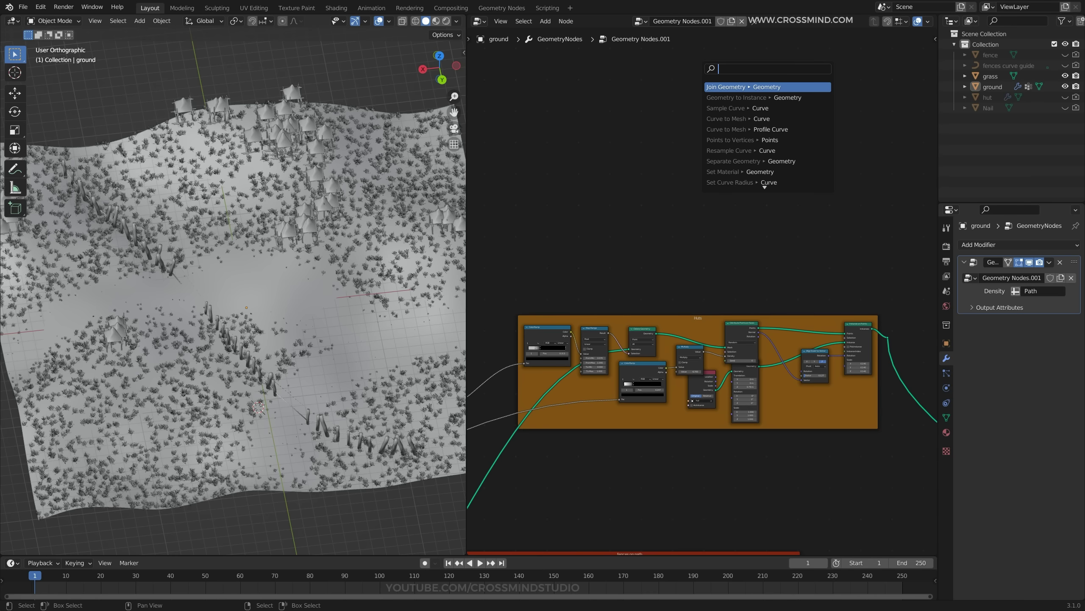
text(delete)
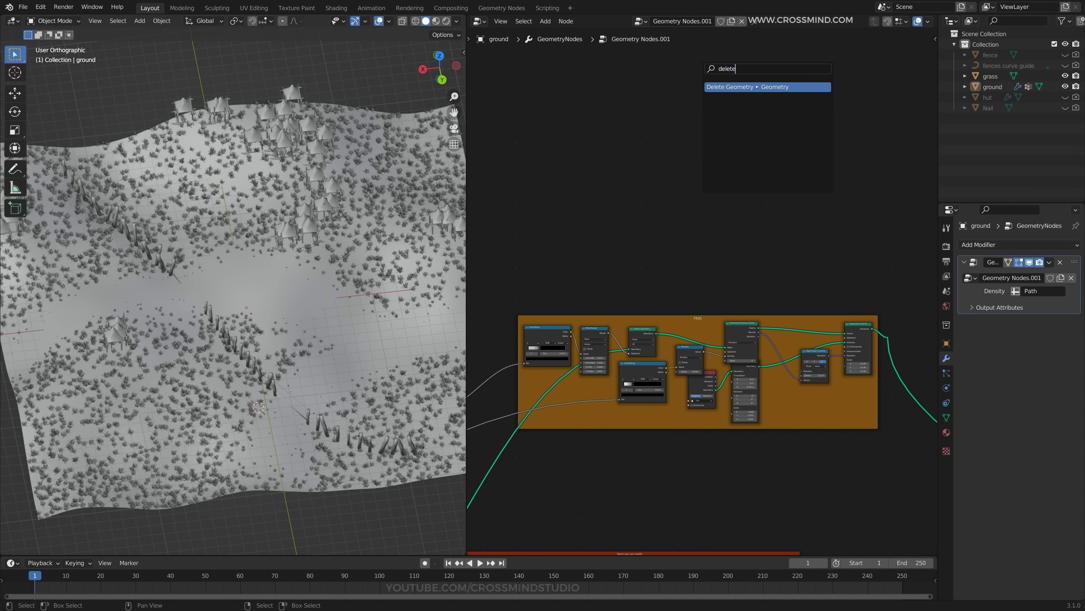
key(Return)
click(669, 90)
Link the Group Input's Density to the new Delete Geometry's Selection and preview that node's output in the viewport.
scroll(703, 292, down, 6)
middle_drag(675, 274, 869, 75)
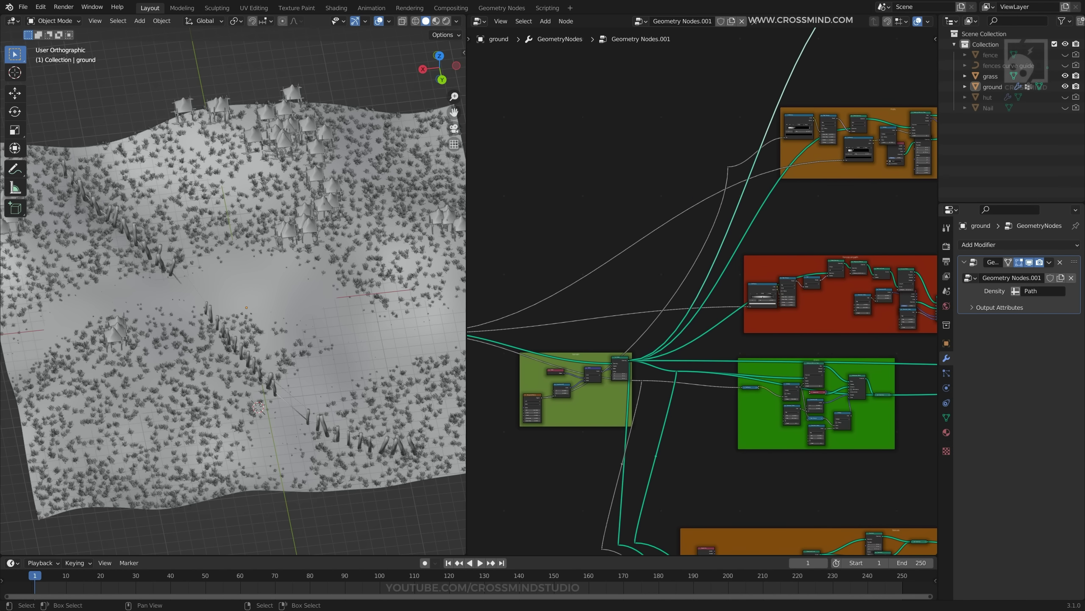
scroll(539, 372, up, 4)
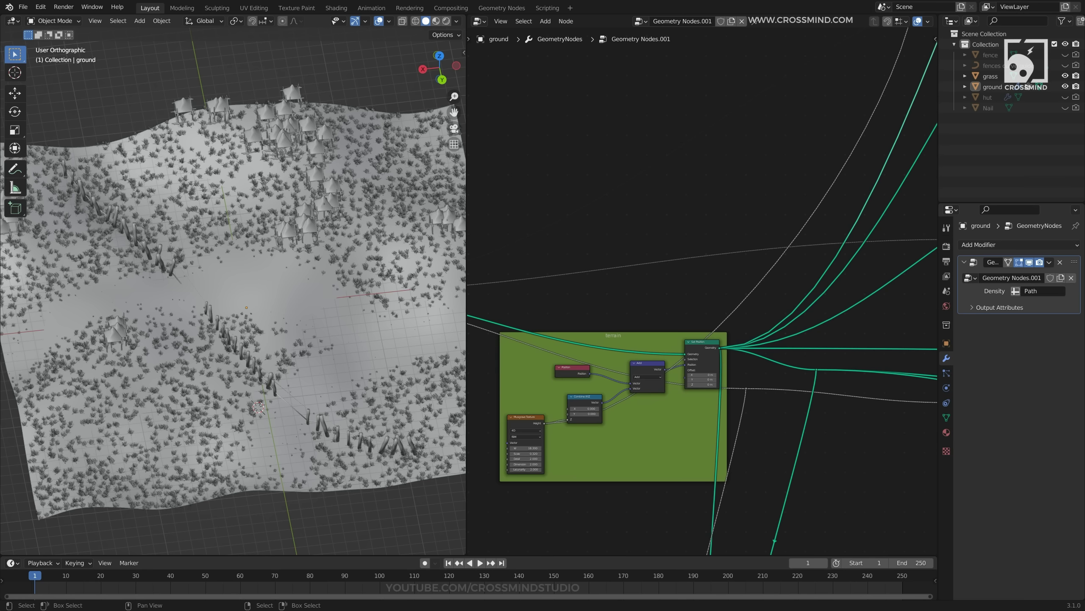
drag(684, 354, 845, 126)
middle_drag(844, 129, 712, 126)
scroll(711, 126, down, 4)
ctrl+shift+click(722, 155)
Insert a white-to-black ColorRamp before the new Delete Geometry's Selection and set the black stop's position to 0.105.
scroll(716, 154, up, 4)
key(shift+a)
click(746, 179)
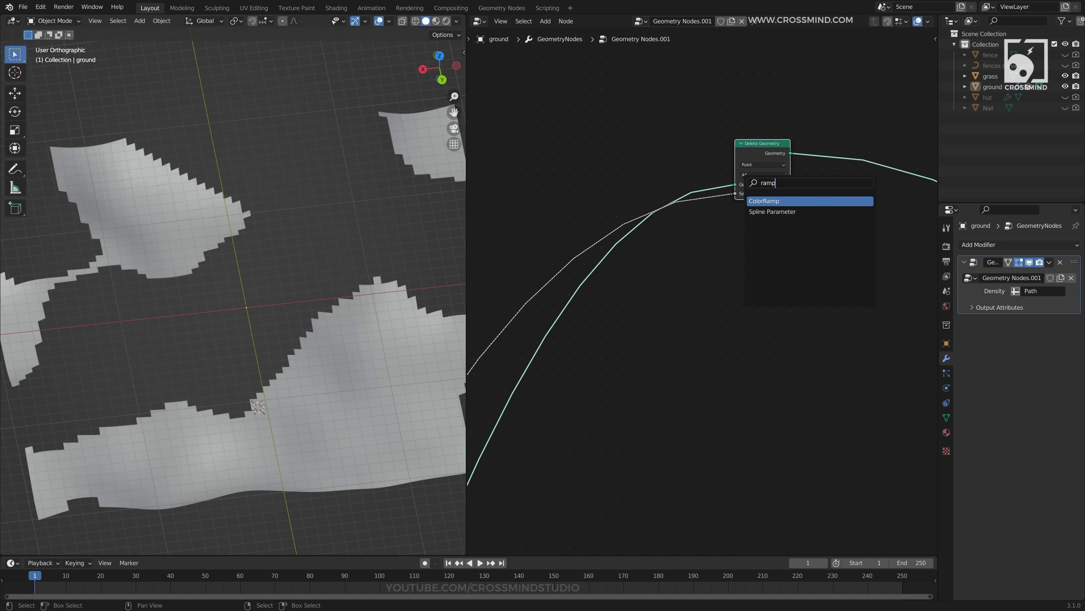
key(Return)
key(Return)
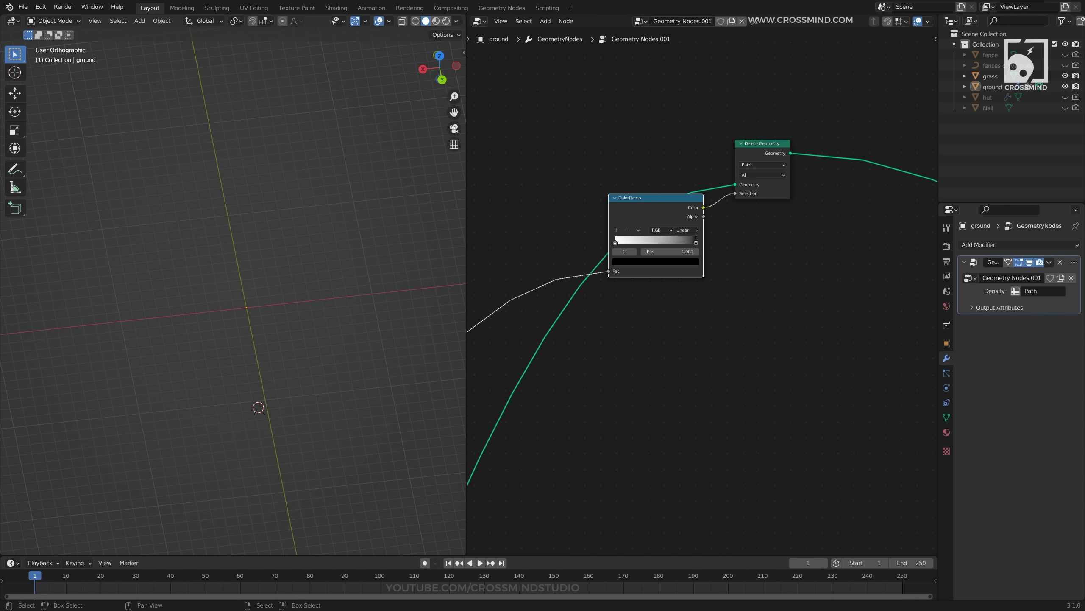
drag(658, 242, 623, 242)
Insert Merge by Distance after the new Delete Geometry with a distance of 0.301 m and switch the viewport to wireframe.
scroll(701, 257, down, 2)
key(shift+a)
text(merge)
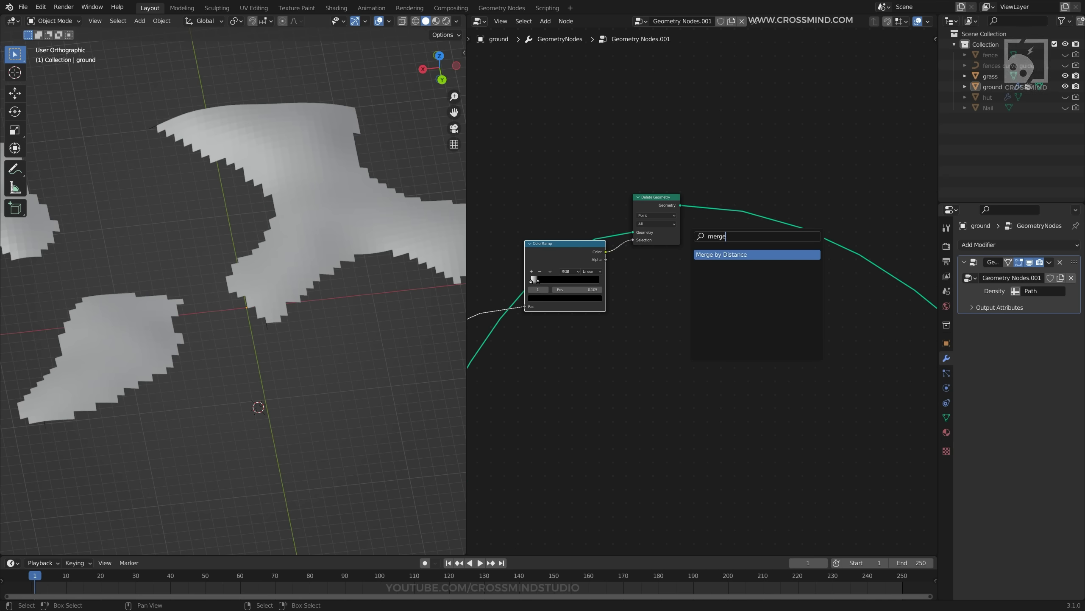
key(Return)
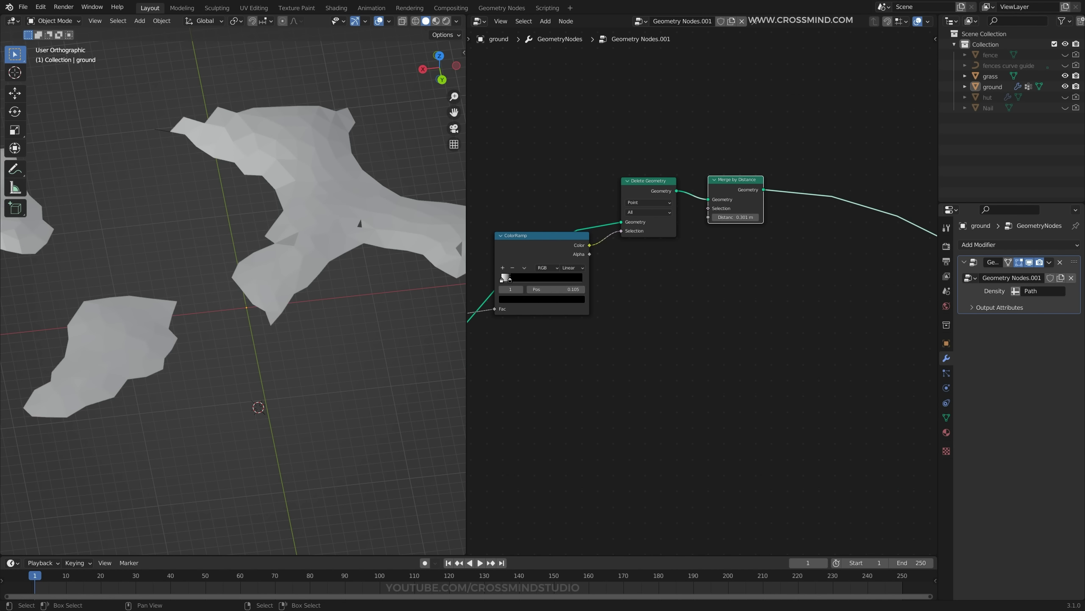
key(shift+z)
Duplicate the Delete Geometry node and insert the copy after Merge by Distance.
middle_drag(727, 257, 666, 265)
click(589, 190)
key(shift+d)
click(836, 198)
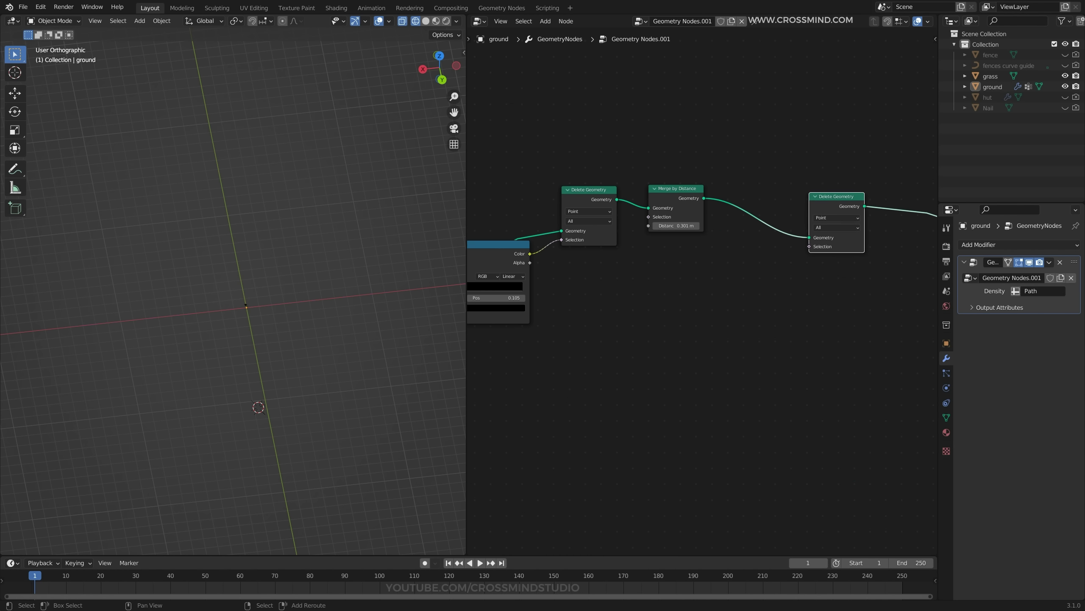
Add a Face Neighbors node below Merge by Distance.
key(shift+a)
key(Return)
text(e)
key(BackSpace)
text(f)
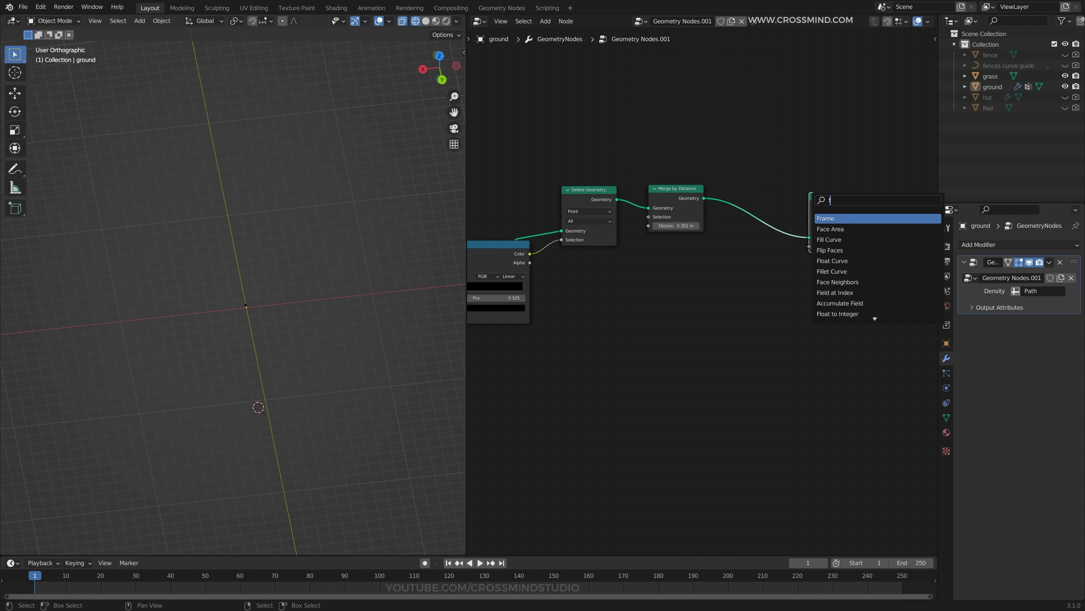
key(Down)
key(Down)
key(Return)
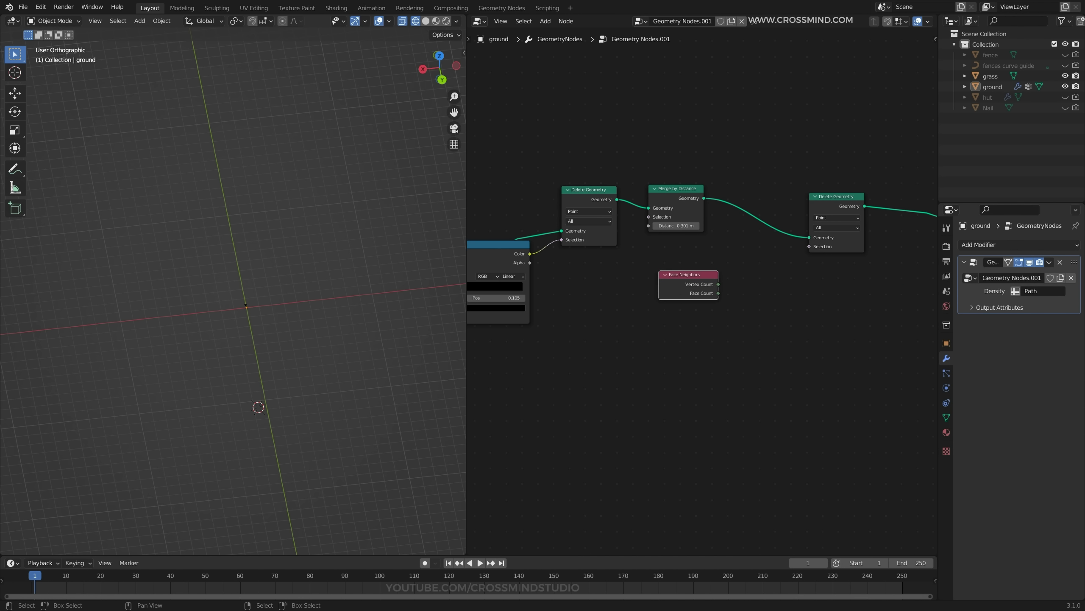
Replace Face Neighbors with an Edge Neighbors node and connect its Face Count to the second Delete Geometry's Selection, set to the Face domain.
key(shift+a)
key(Return)
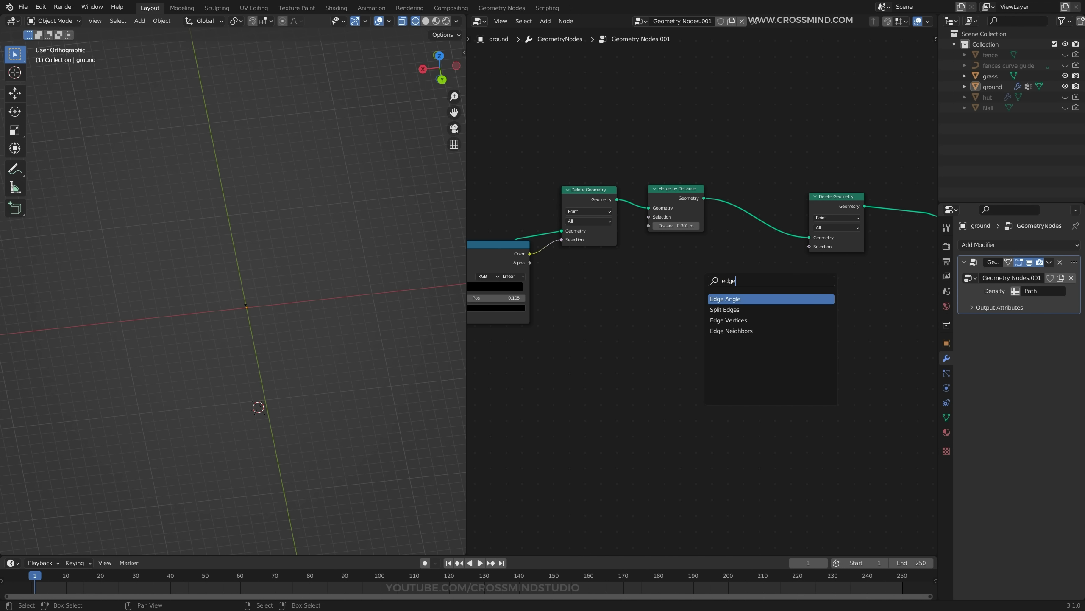
key(Return)
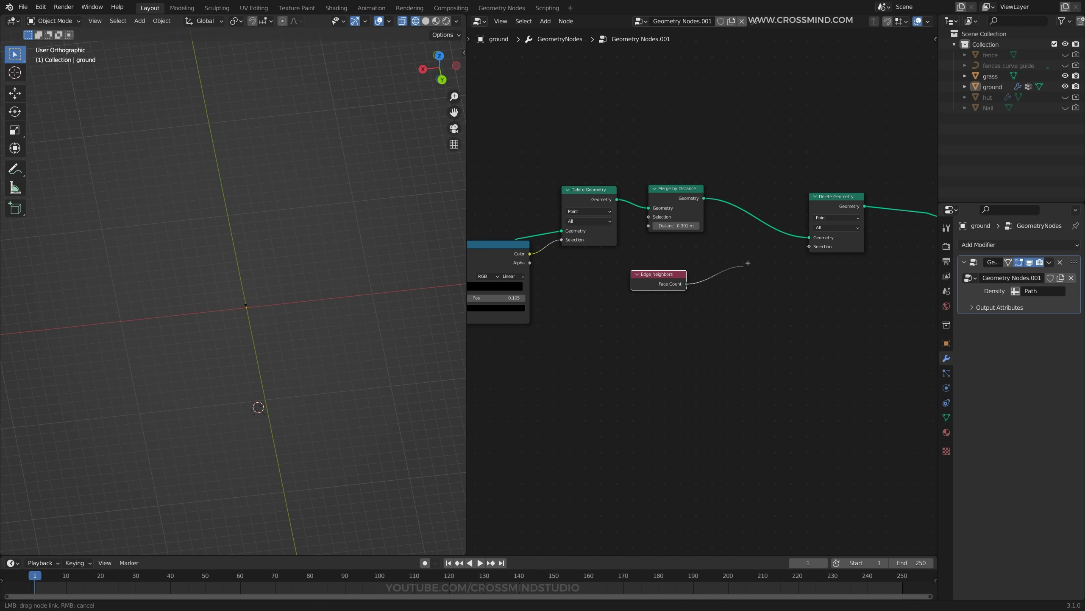
middle_drag(786, 228, 744, 300)
scroll(743, 300, up, 3)
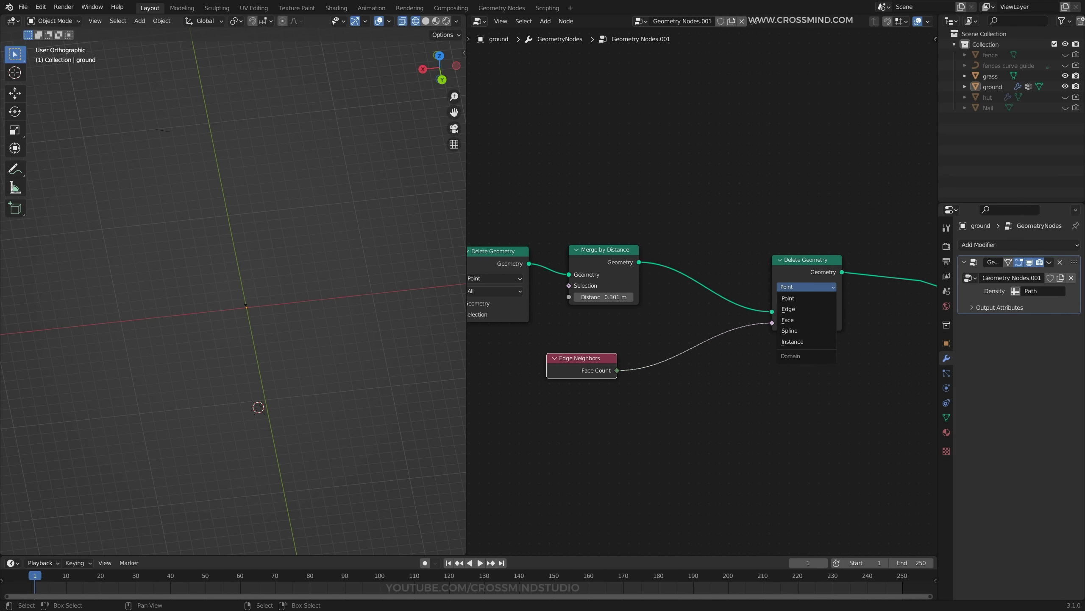
scroll(758, 551, up, 1)
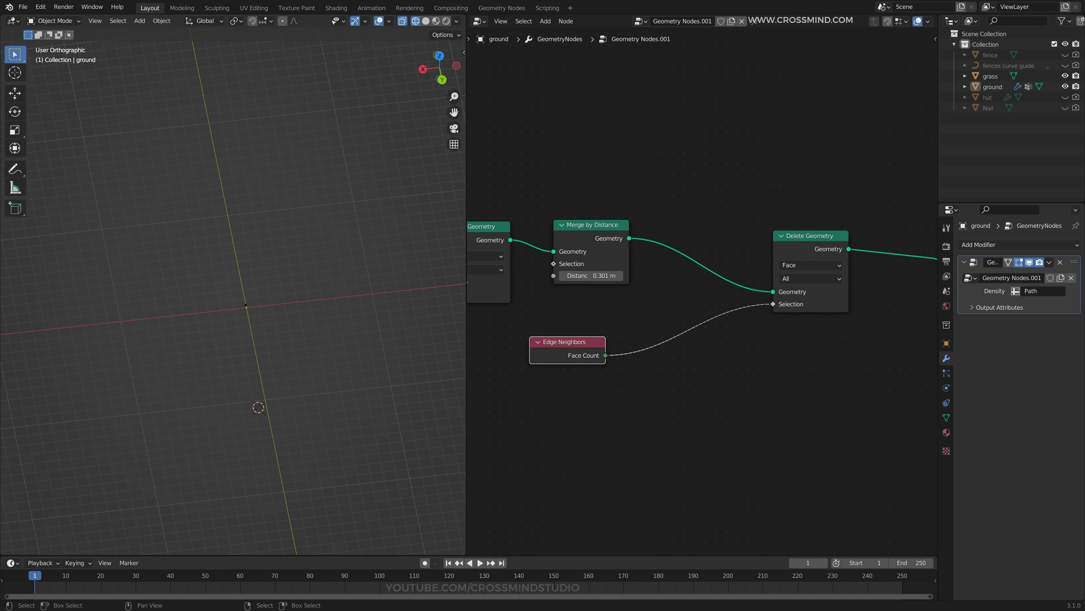
Insert a Greater Than Compare node between Edge Neighbors and Delete Geometry, set B to 1.000, and return the viewport to solid shading.
key(shift+a)
text(sc)
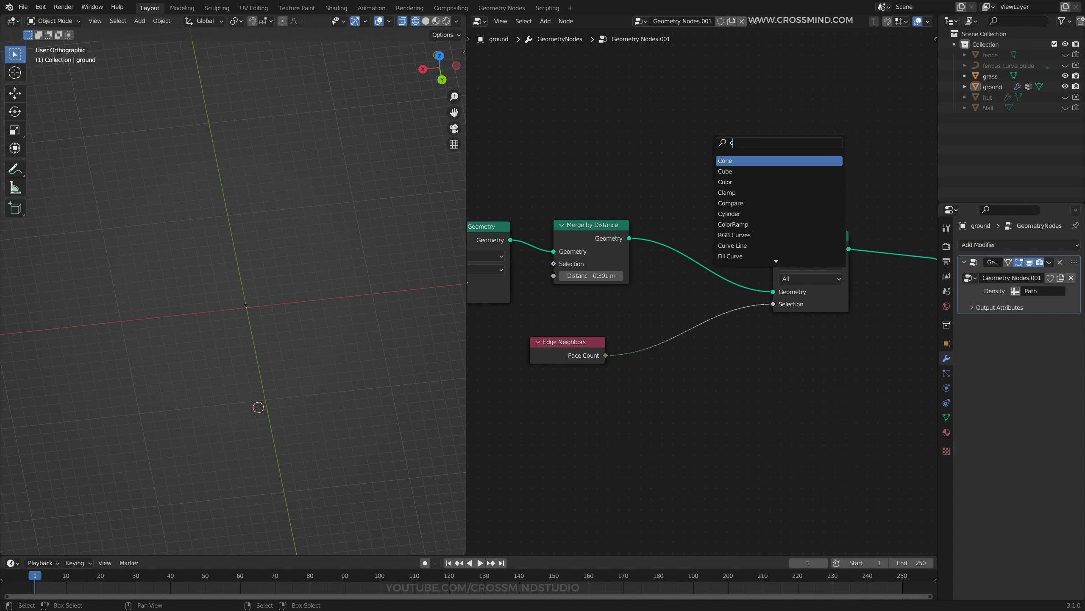
key(Return)
click(667, 311)
click(688, 380)
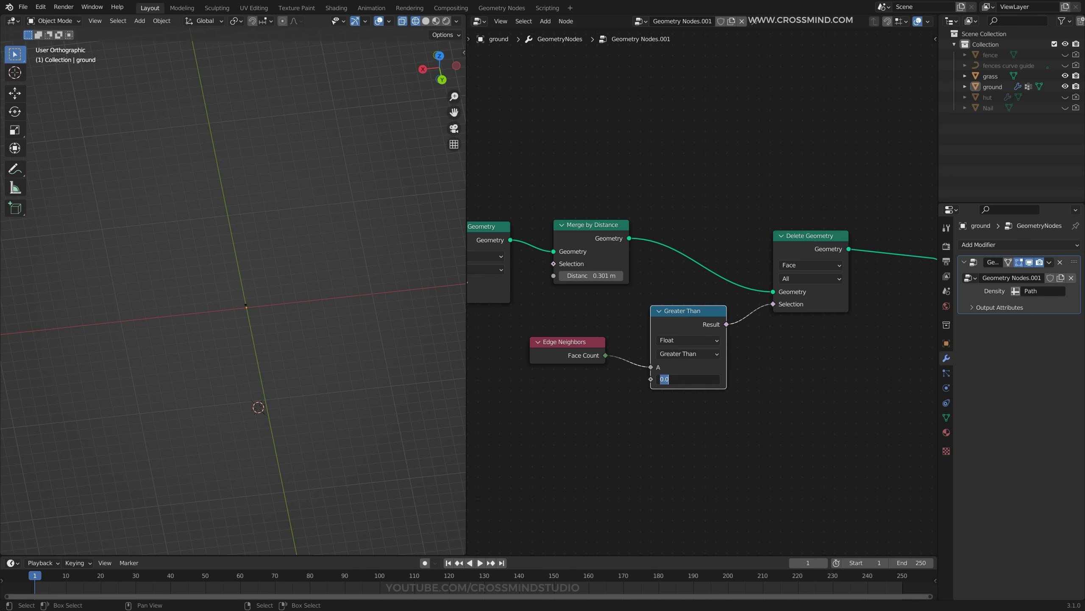
key(shift+z)
mouse_move(265, 277)
middle_down()
mouse_move(258, 288)
mouse_move(209, 281)
middle_up()
scroll(704, 295, down, 1)
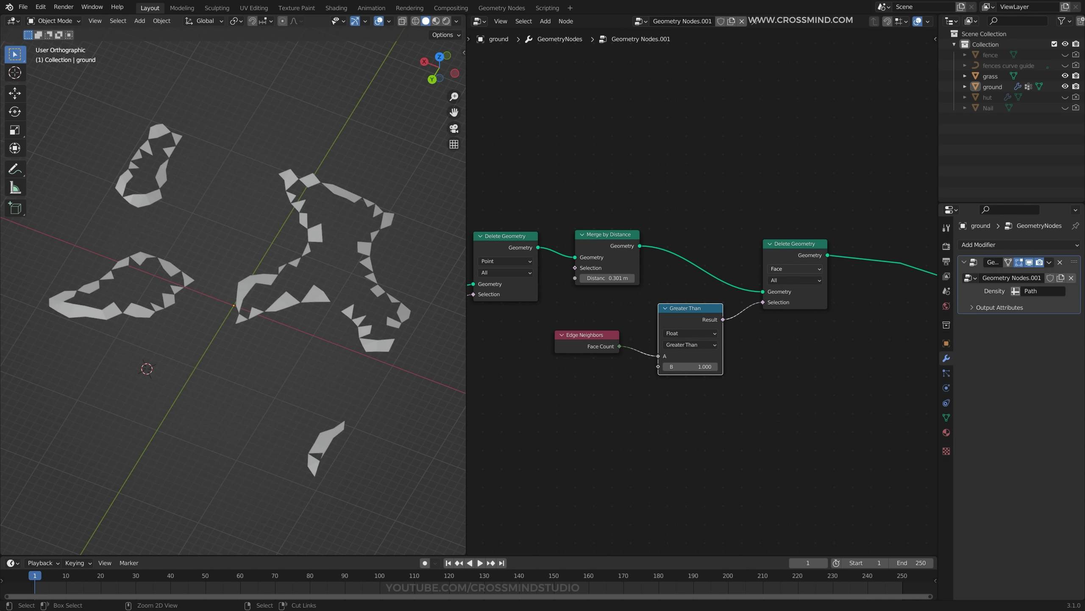
Change the second Delete Geometry's domain to Edge so only the boundary edges are kept.
ctrl+scroll(795, 268, down, 1)
ctrl+scroll(795, 269, up, 1)
ctrl+scroll(795, 269, up, 1)
ctrl+scroll(795, 269, down, 1)
ctrl+scroll(795, 269, up, 1)
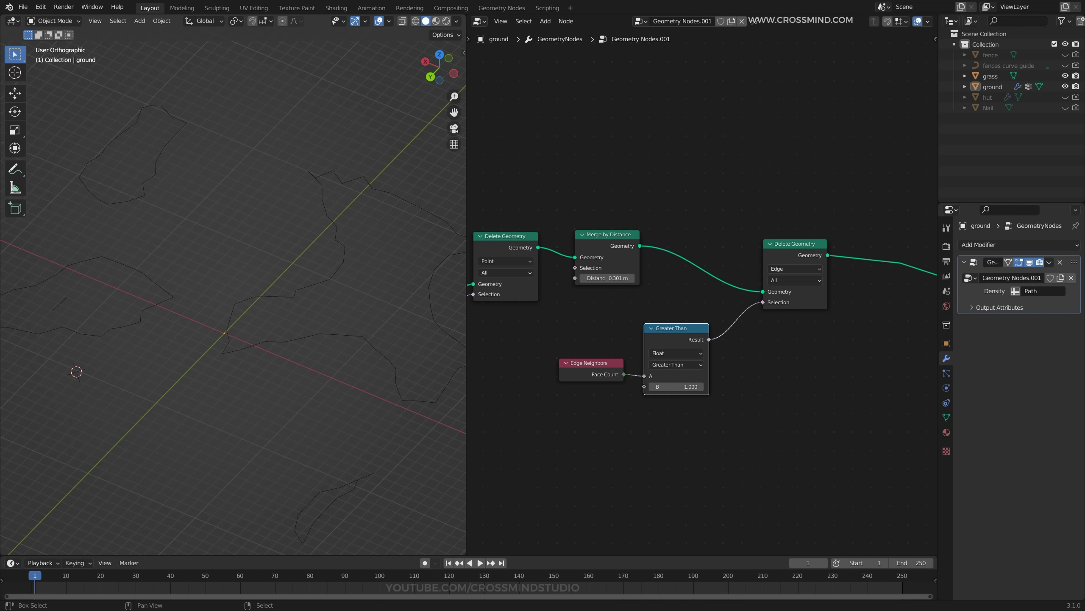
Insert a Resample Curve node after the second Delete Geometry.
scroll(701, 293, down, 1)
middle_drag(783, 259, 692, 251)
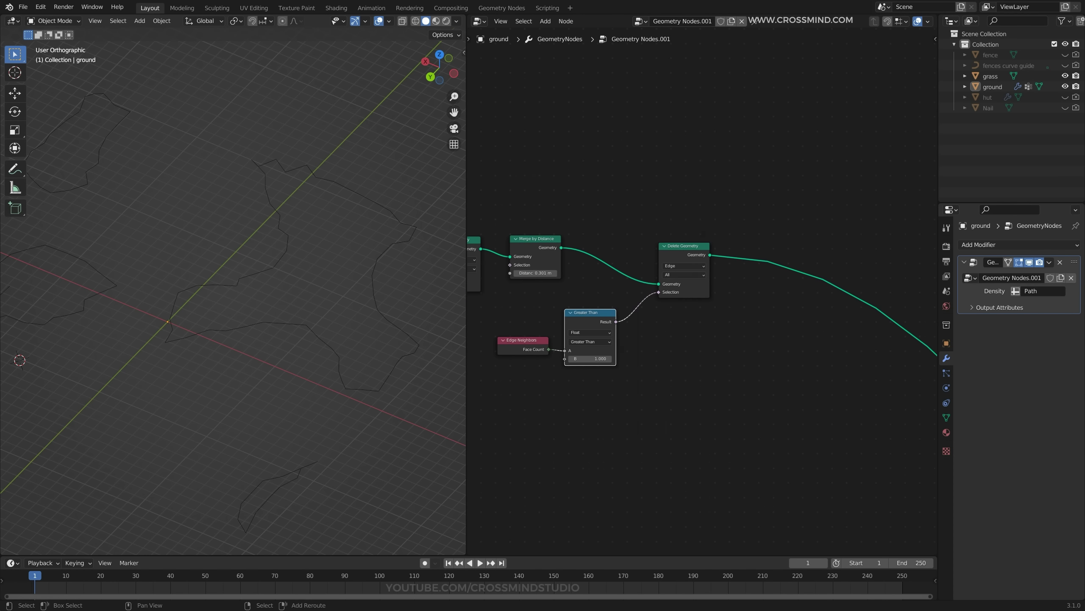
key(shift+a)
click(692, 252)
text(cur res)
key(Return)
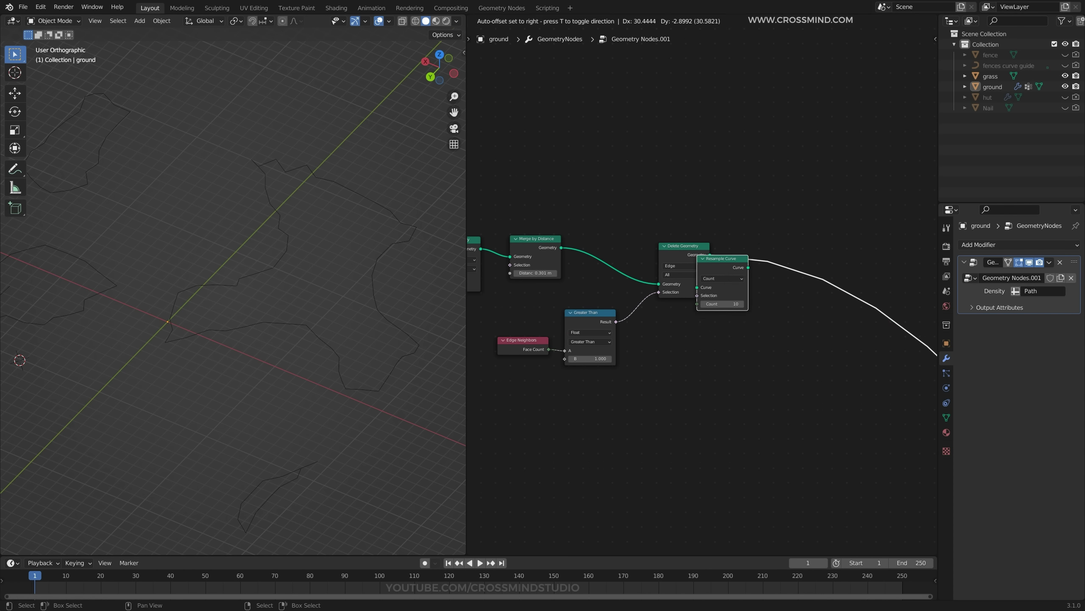
click(783, 260)
Insert Mesh to Curve before Resample Curve and set the resample count to 39.
key(shift+a)
click(807, 269)
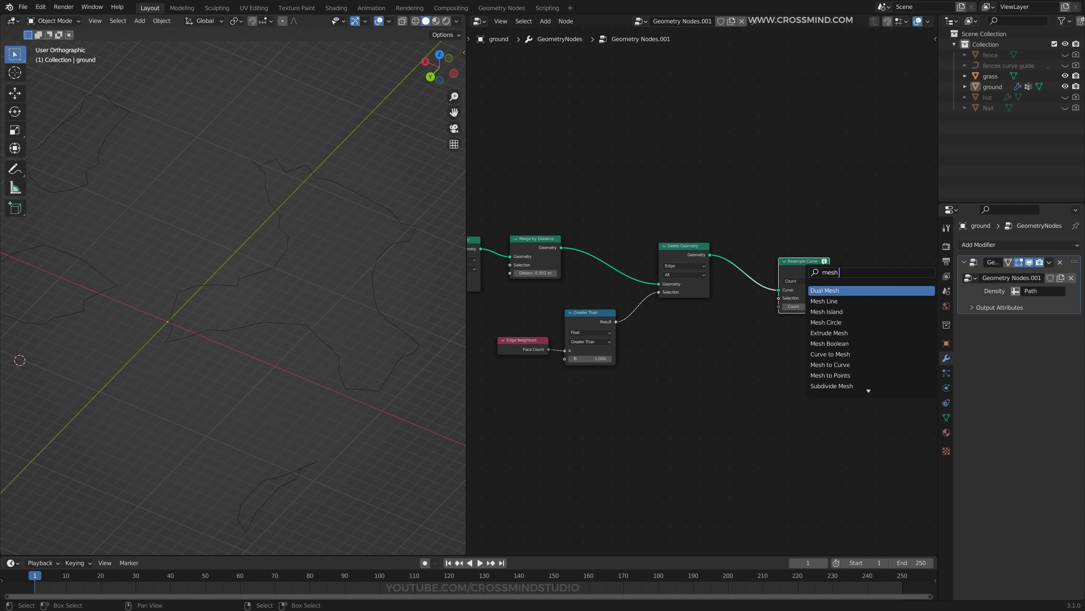
click(830, 301)
click(758, 295)
middle_drag(846, 304, 691, 279)
scroll(691, 279, up, 2)
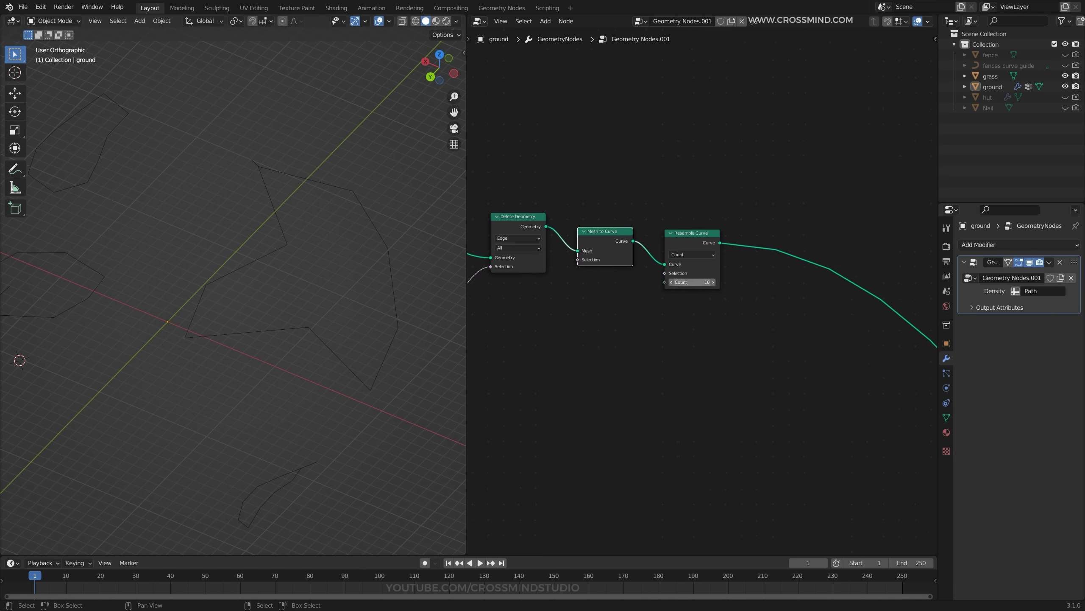
Insert a Set Spline Type node after Resample Curve and set it to Bezier.
click(720, 271)
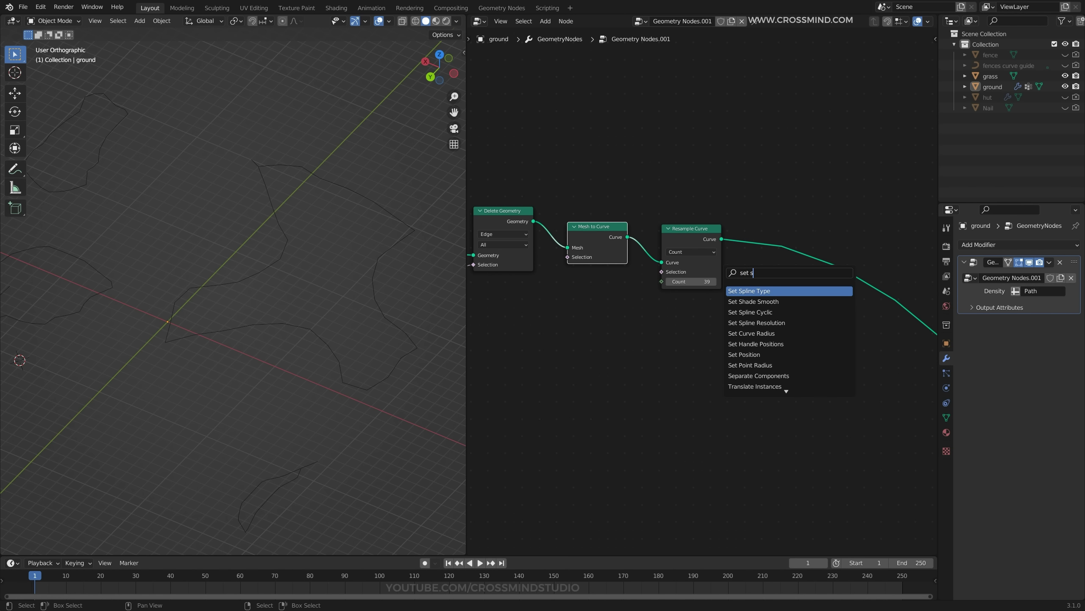
key(Return)
click(758, 237)
click(787, 260)
click(791, 270)
Insert a Set Handle Type node after Set Spline Type, using Auto for both left and right handles.
middle_drag(793, 268, 737, 273)
key(shift+a)
click(736, 273)
text(set ha)
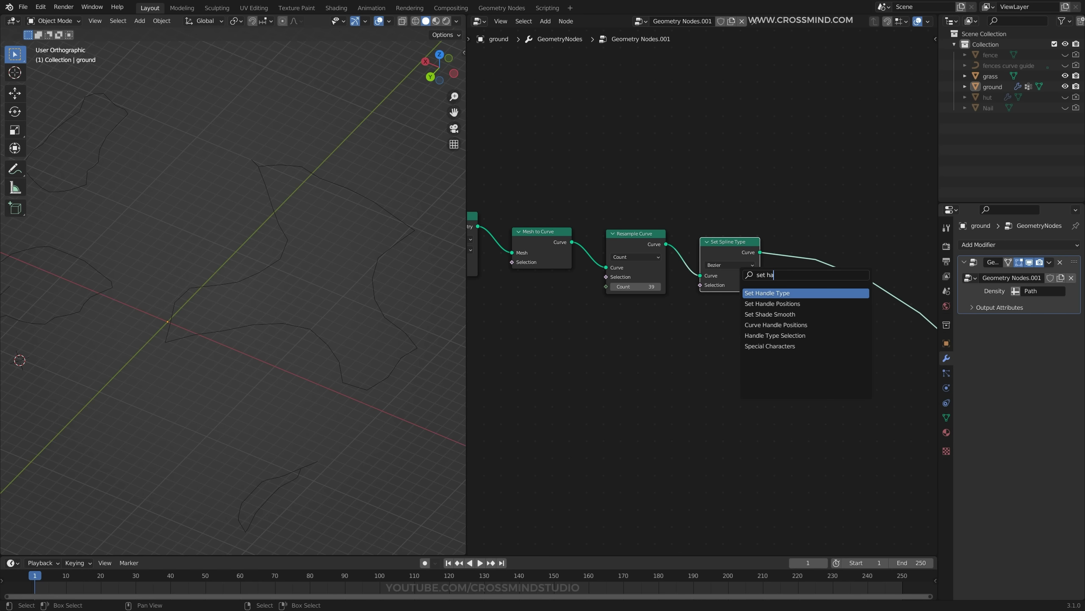
key(Return)
click(767, 248)
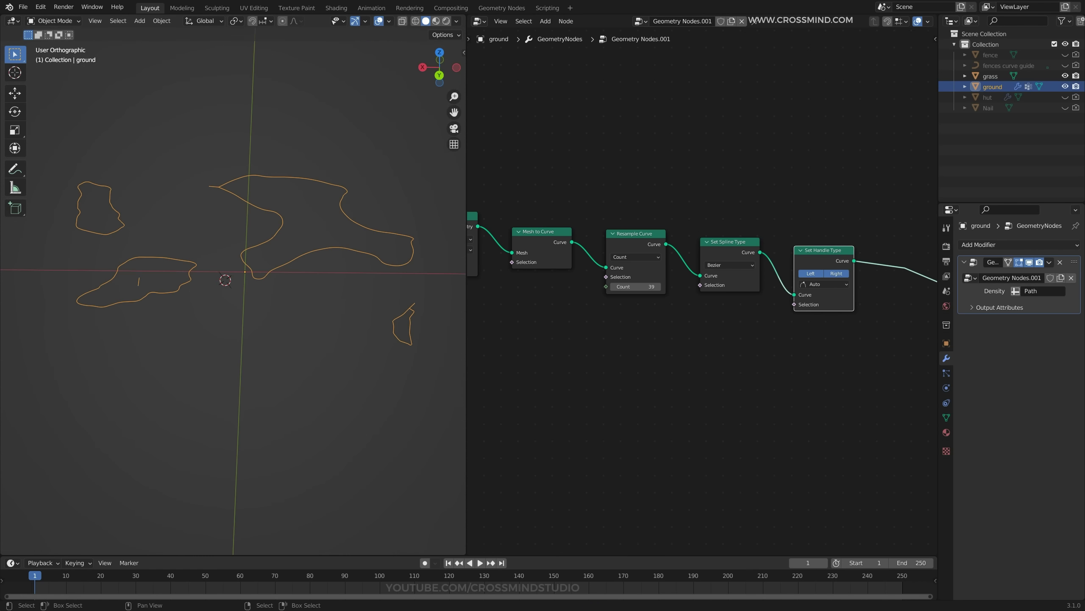
Try other W values on the Musgrave Texture in the terrain frame to test how the boundary curves respond.
scroll(700, 291, down, 3)
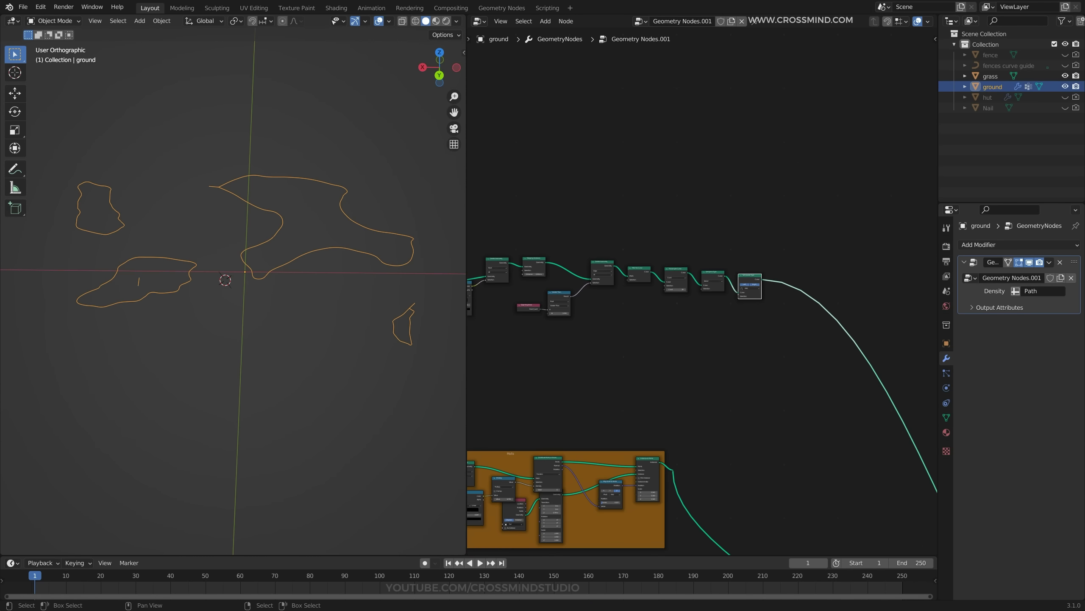
middle_drag(512, 491, 852, 128)
middle_drag(483, 466, 582, 364)
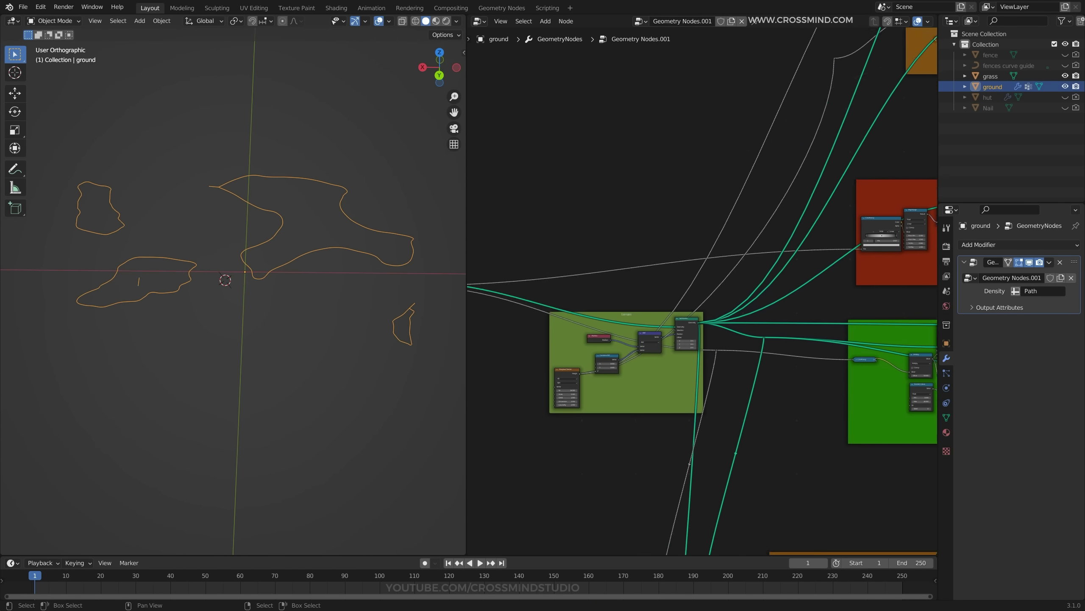
scroll(582, 363, up, 5)
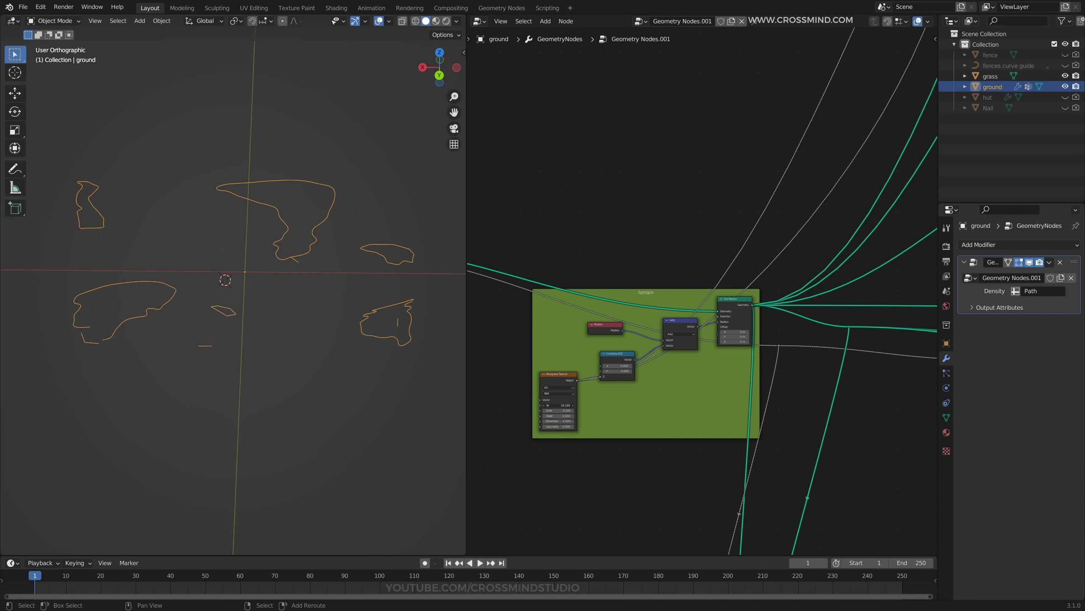
drag(558, 405, 522, 405)
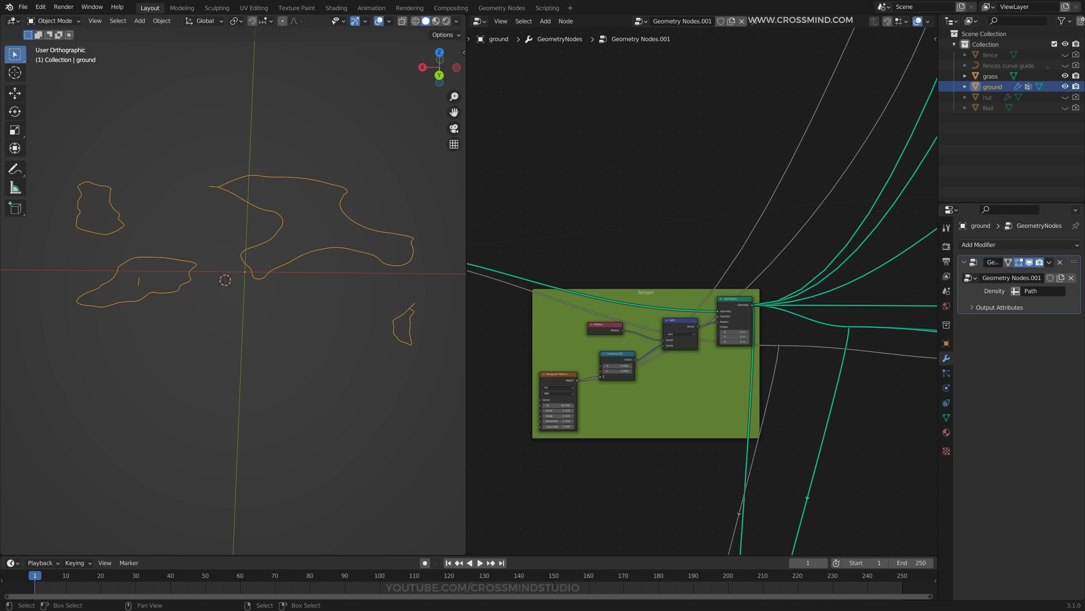
Restore the full landscape's link to Group Output and route the Set Handle Type curve into the final Join Geometry.
scroll(641, 359, down, 8)
middle_drag(867, 334, 684, 376)
middle_drag(872, 359, 693, 282)
scroll(693, 283, up, 7)
middle_drag(846, 368, 667, 325)
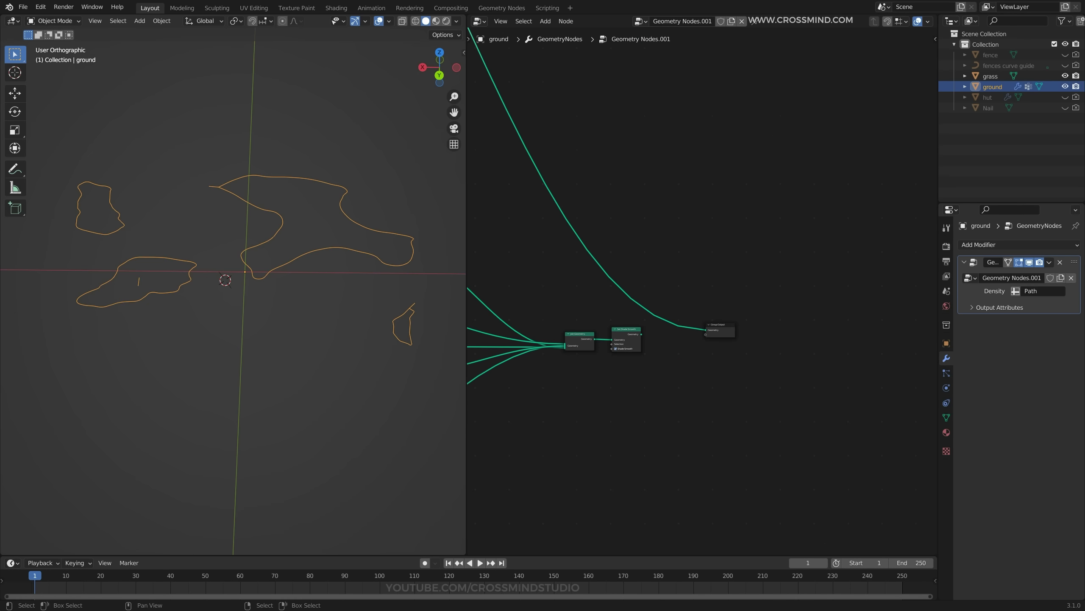
drag(705, 330, 647, 200)
scroll(232, 291, down, 2)
scroll(233, 291, up, 3)
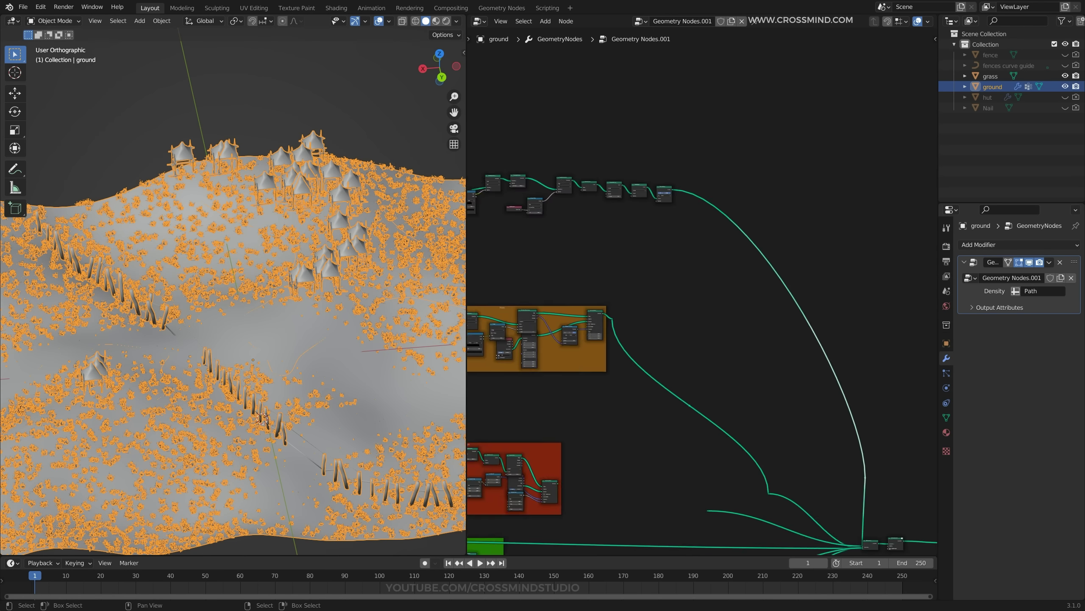
Insert an Instance on Points node after Set Handle Type.
scroll(702, 294, up, 8)
middle_drag(674, 122, 758, 189)
key(shift+a)
click(757, 189)
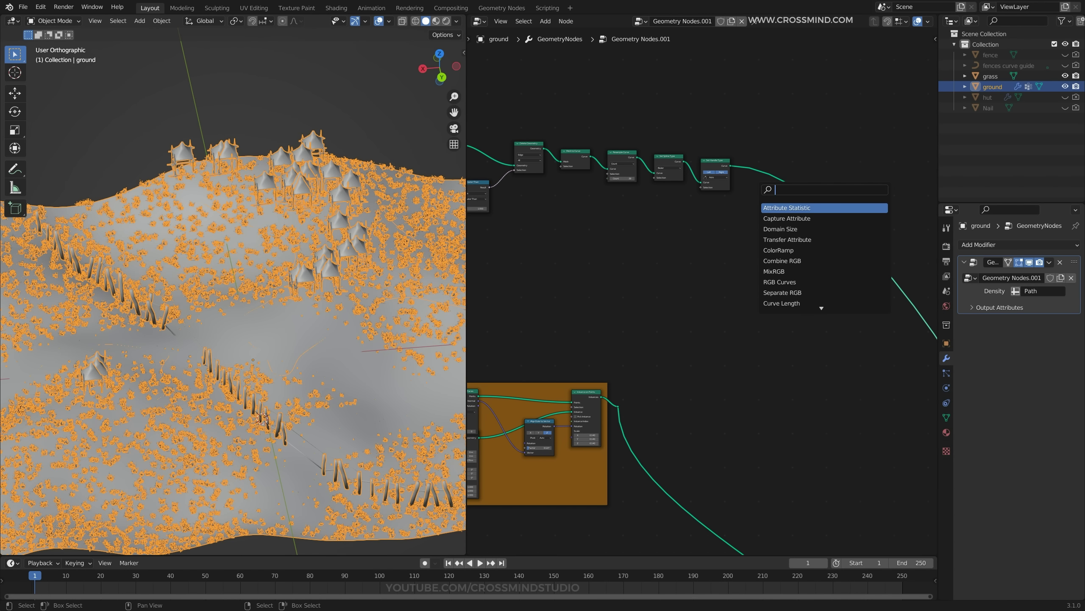
click(788, 240)
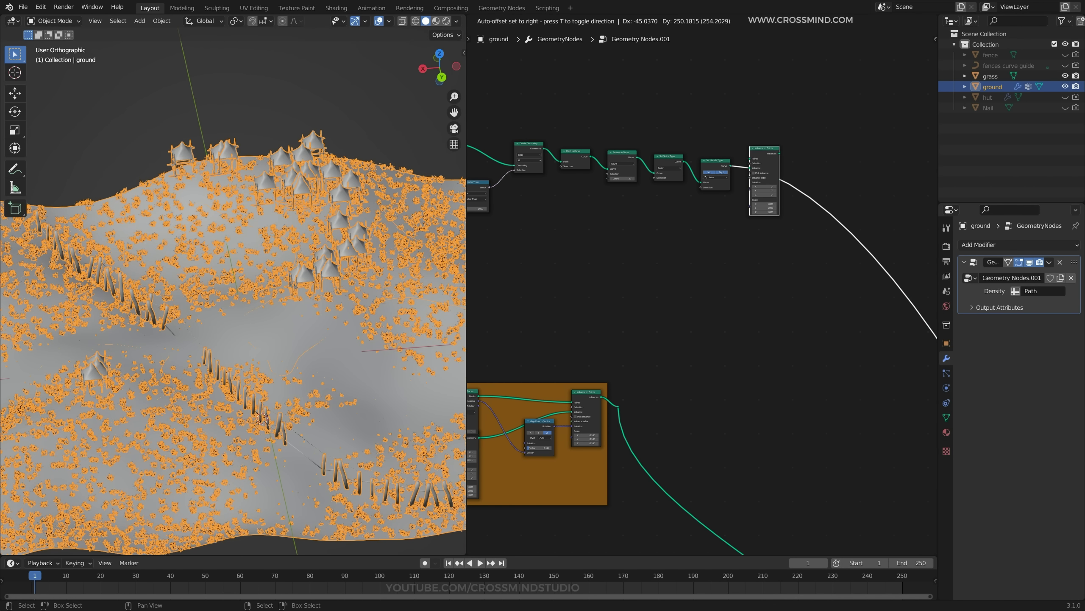
click(774, 196)
scroll(774, 196, up, 4)
middle_drag(773, 196, 724, 292)
scroll(725, 292, up, 4)
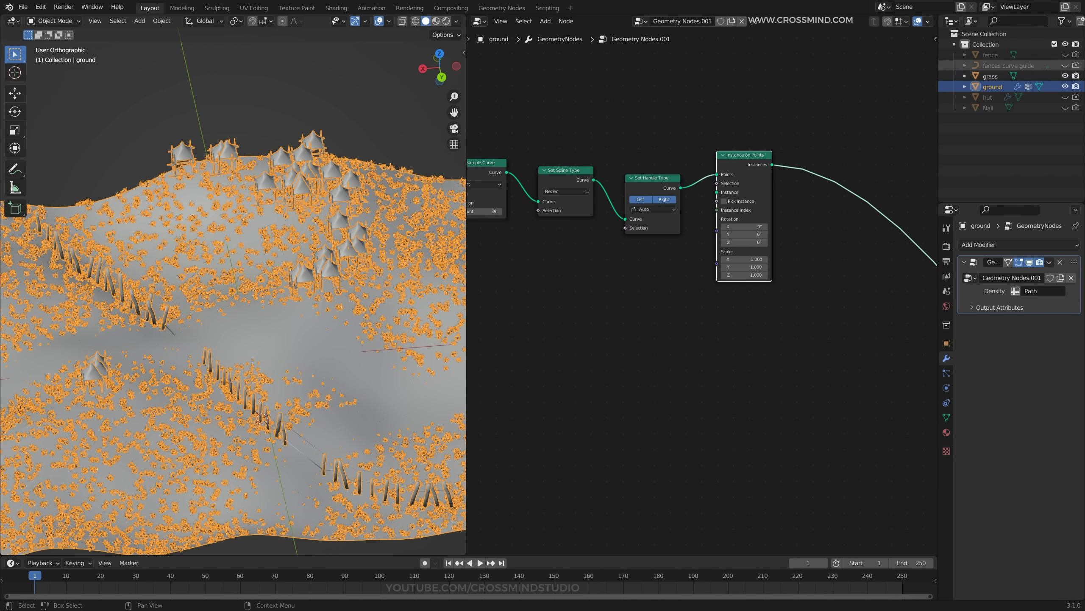
Bring the fence object into the node tree as Object Info and connect its Geometry to Instance on Points' Instance input.
drag(990, 55, 895, 109)
drag(654, 251, 606, 276)
drag(651, 312, 717, 193)
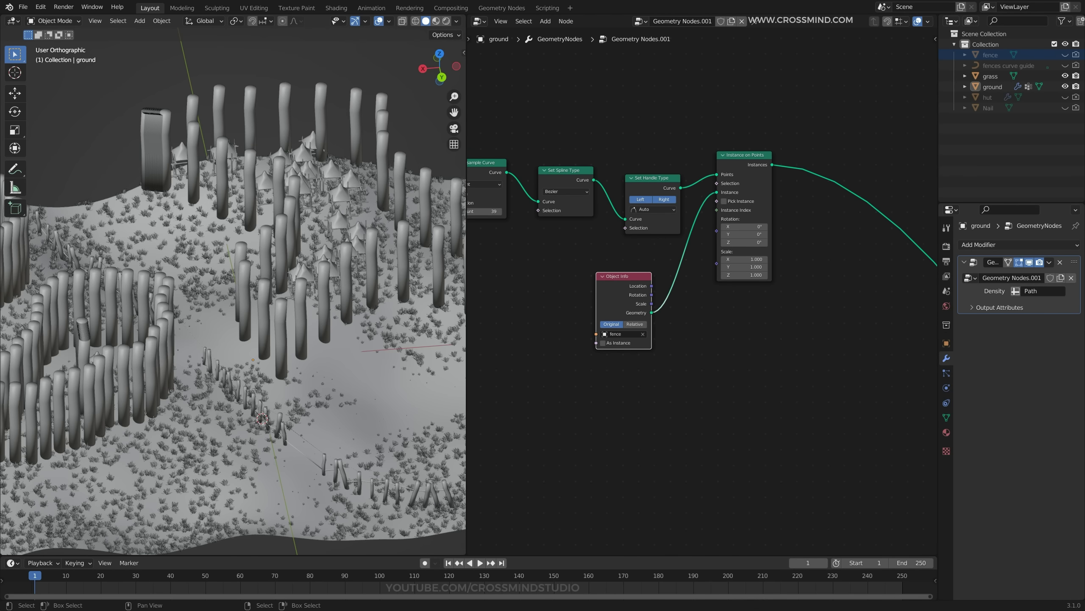
Add a Random Value node with a Max of 0.420 and connect it to the Scale of Instance on Points.
key(shift+a)
click(701, 314)
text(rand)
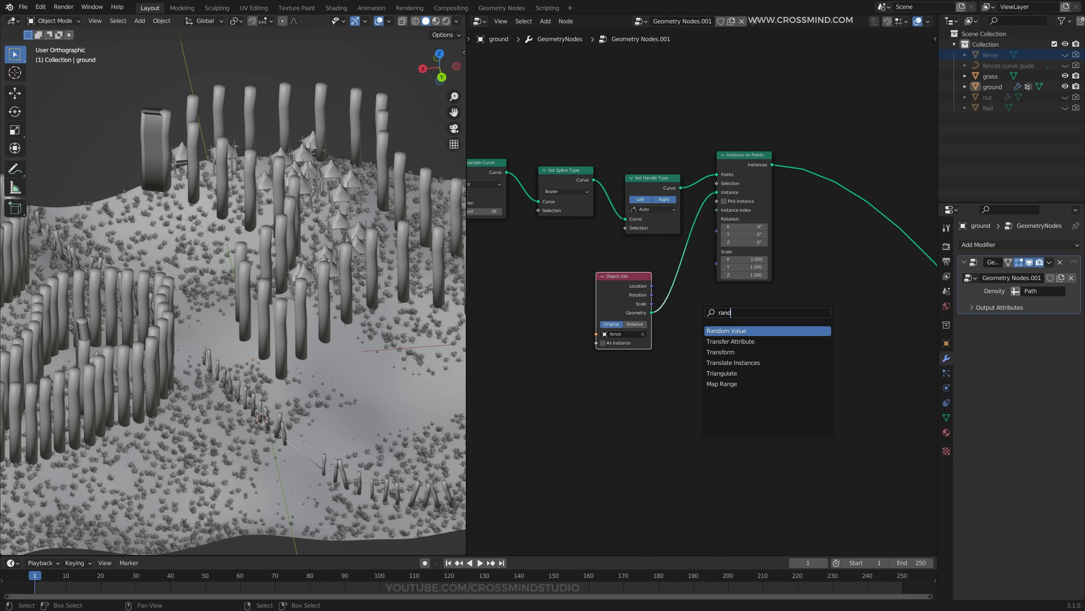
key(Return)
click(711, 338)
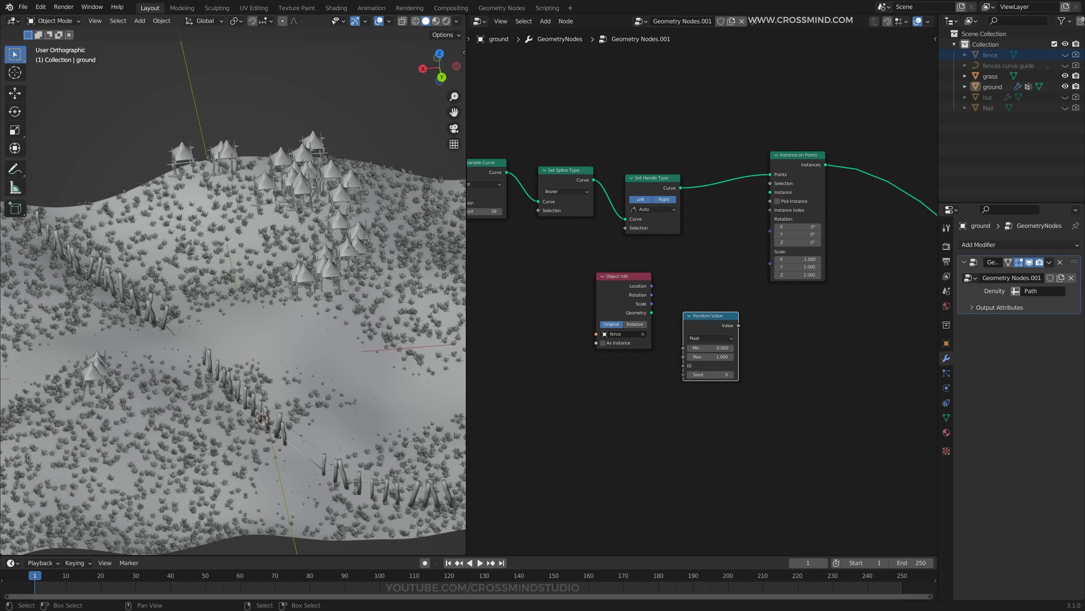
middle_drag(711, 337, 641, 363)
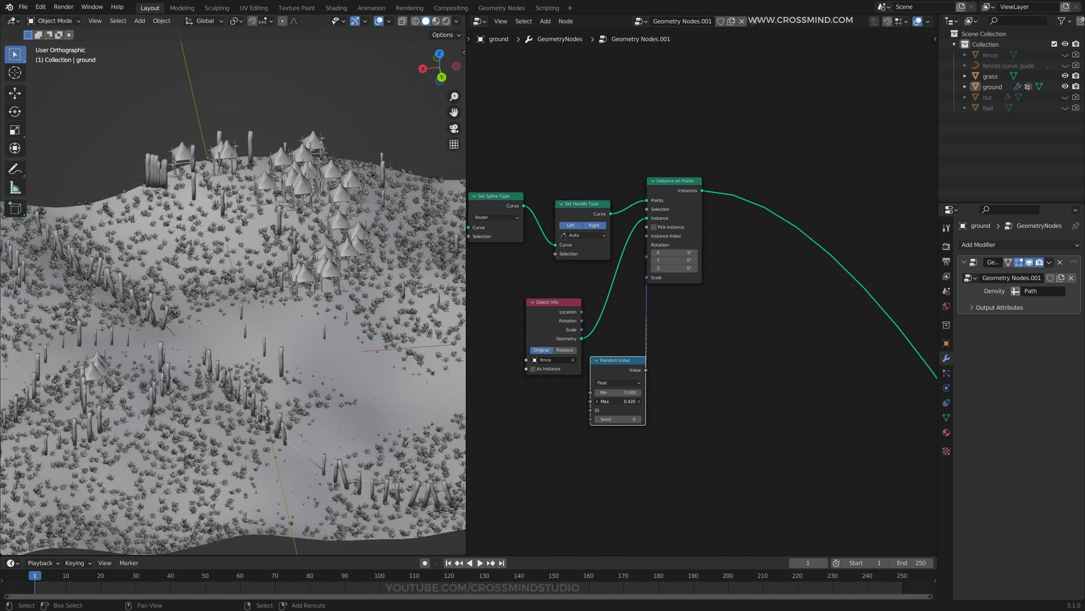
Set the Resample Curve count to 119 for denser fence posts along the boundary.
middle_drag(233, 300, 300, 273)
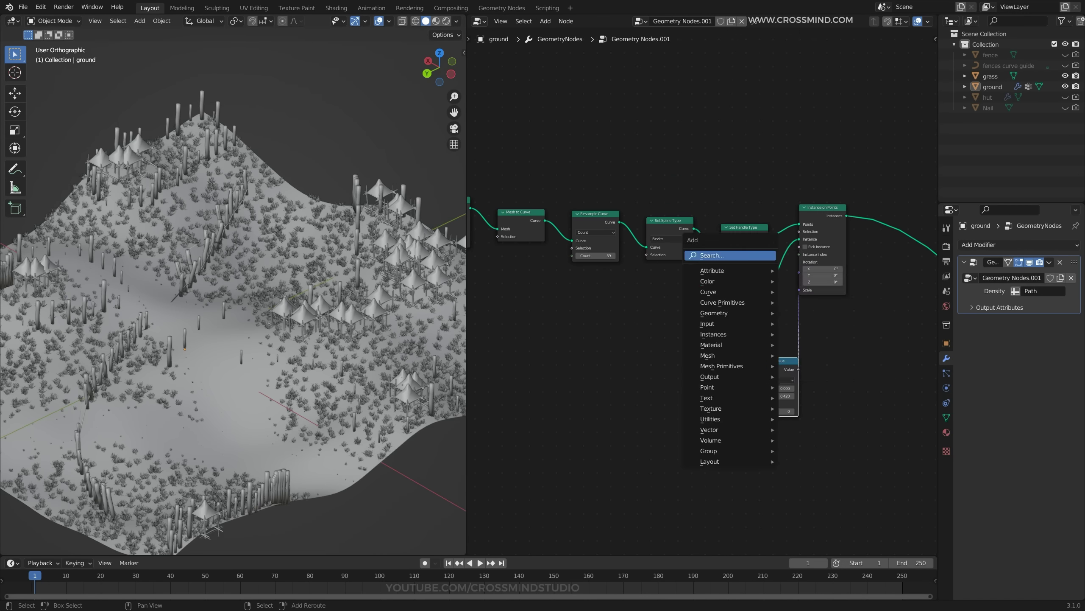
key(Escape)
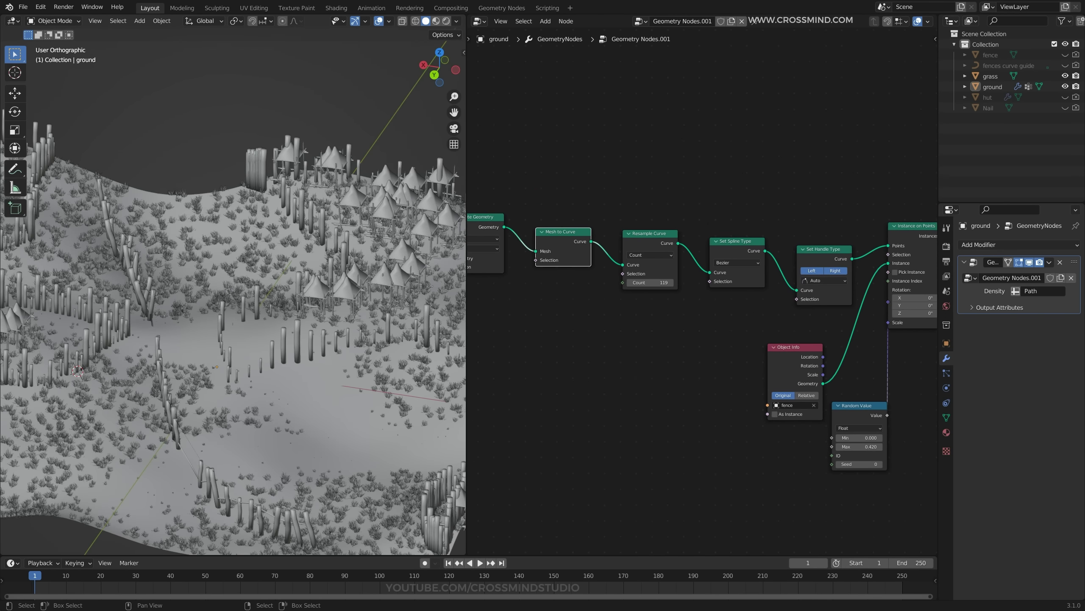
middle_drag(701, 325, 696, 329)
Branch a Transform node off the Mesh to Curve output and place it above Resample Curve.
drag(661, 154, 663, 157)
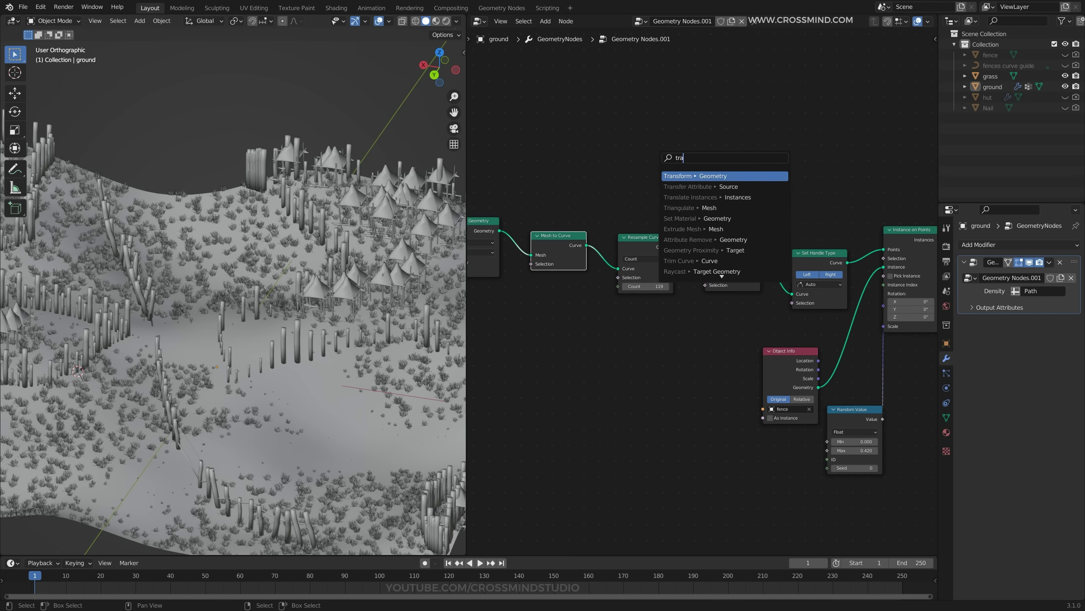
key(Return)
click(663, 105)
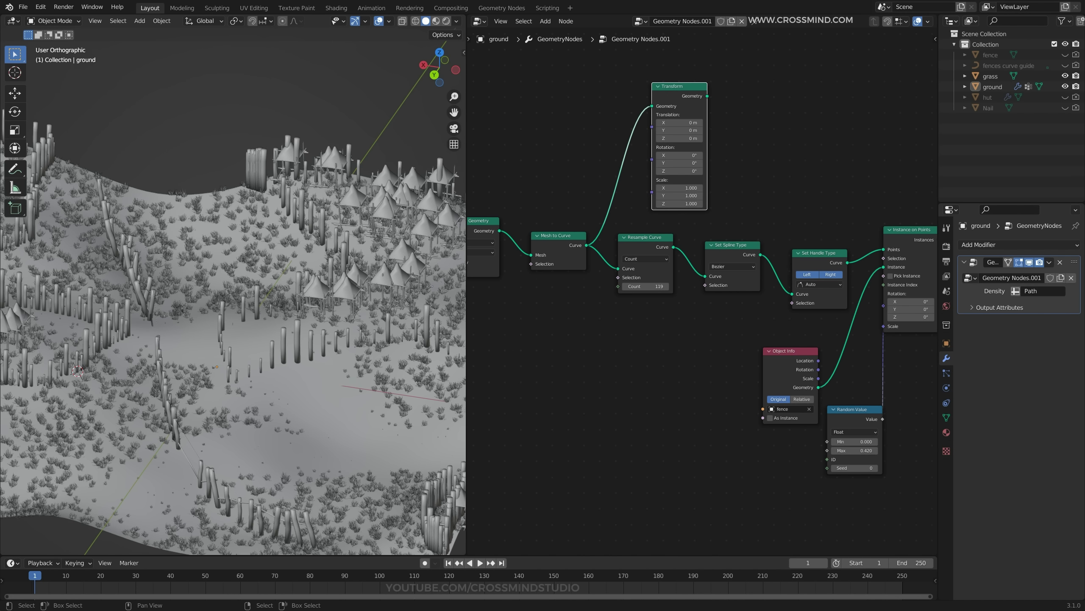
Add a Join Geometry node after Instance on Points.
middle_drag(701, 145, 573, 159)
scroll(573, 158, down, 2)
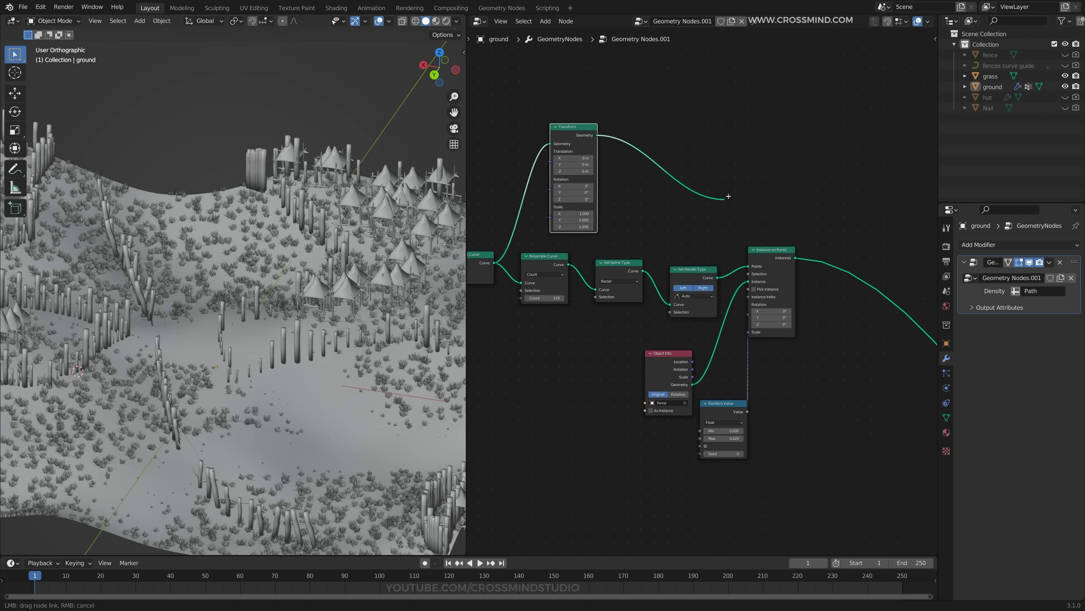
drag(728, 197, 728, 197)
text(join)
key(Return)
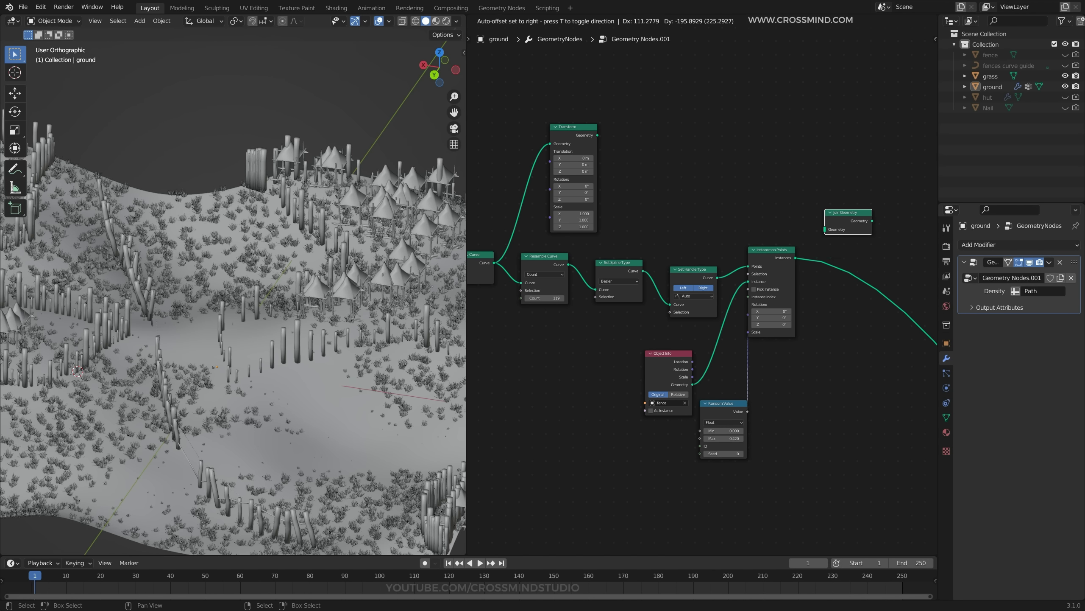
Insert a Curve to Mesh node between the Transform and Join Geometry nodes and place it above Instance on Points.
drag(598, 135, 753, 242)
text(curve to me)
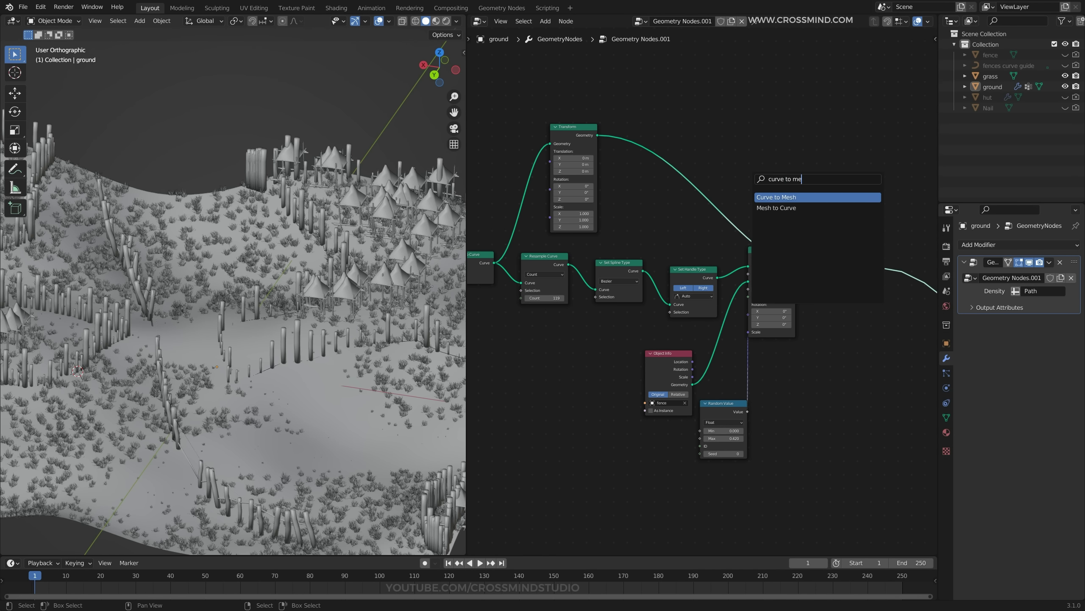
text(s)
key(Return)
click(677, 147)
drag(678, 147, 699, 127)
Add a Curve Circle node beside the Transform node, below Curve to Mesh.
scroll(688, 137, up, 4)
middle_drag(674, 139, 710, 184)
key(shift+a)
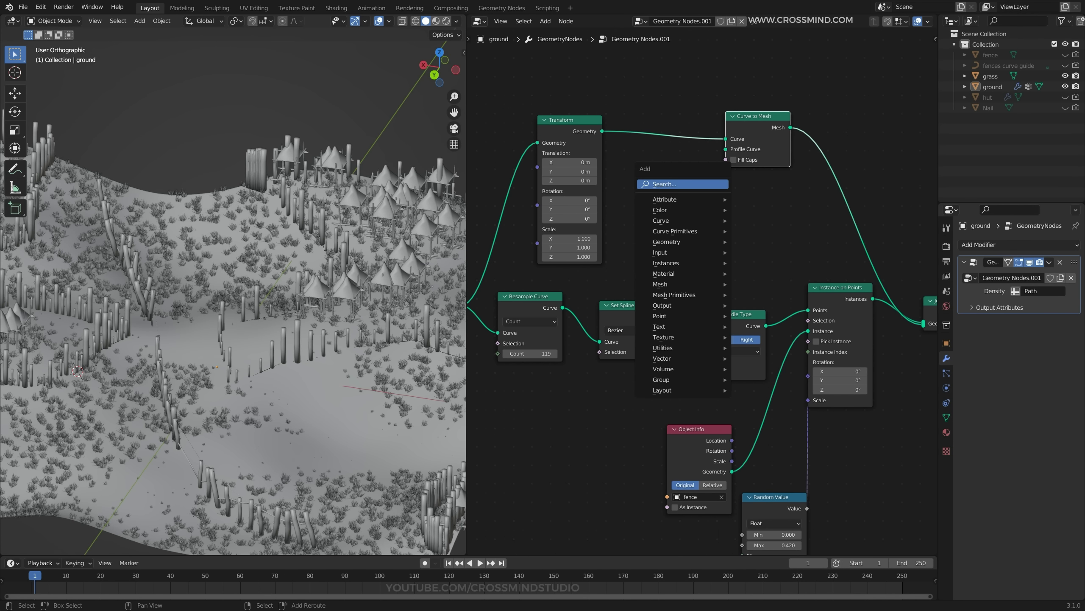
click(710, 184)
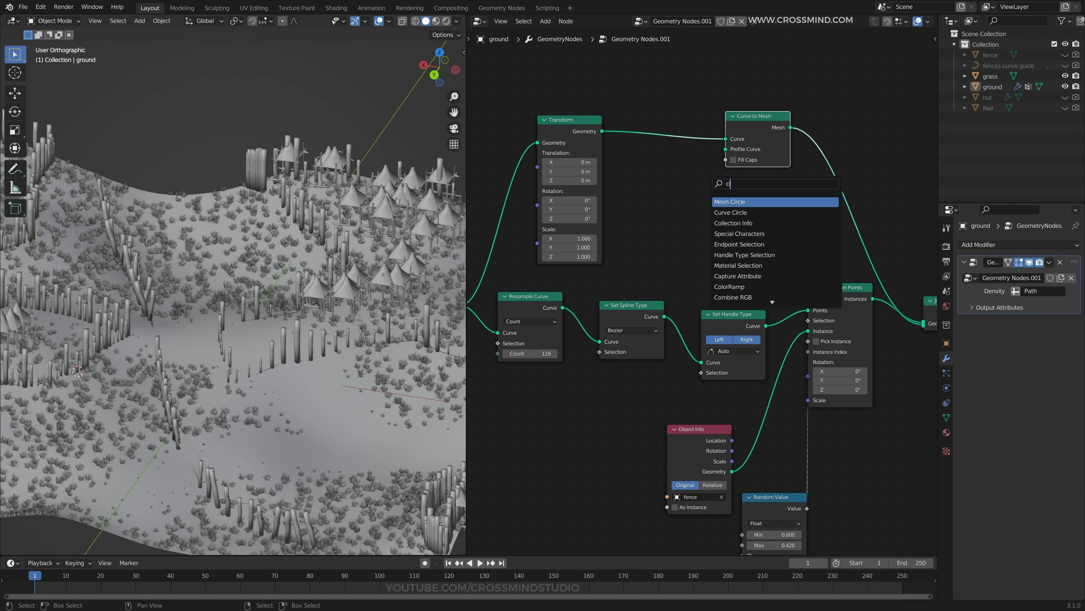
key(Down)
key(Return)
click(632, 196)
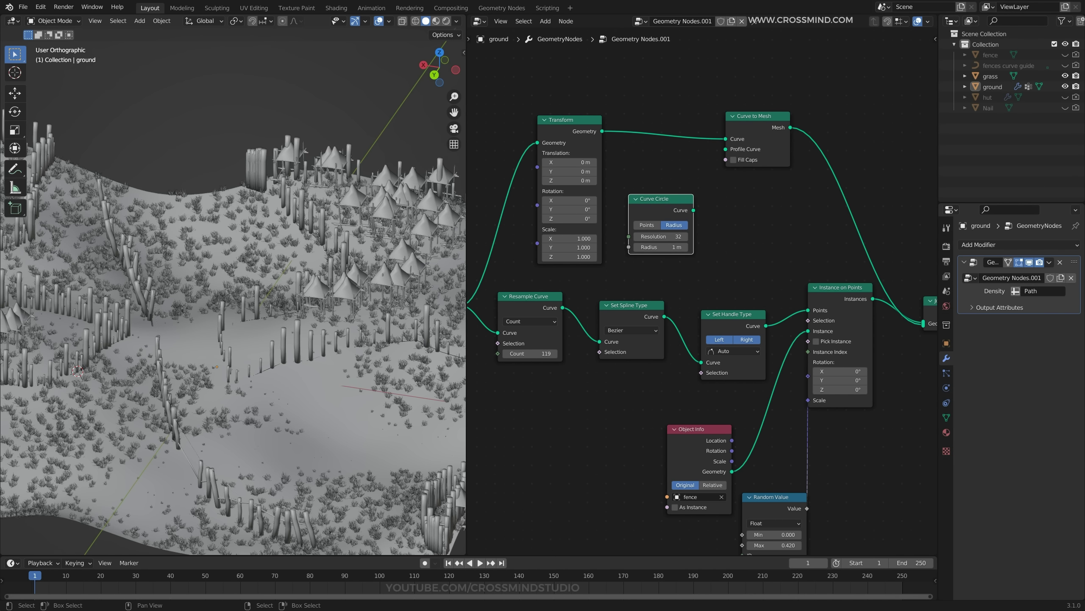
Connect Curve Circle to the Profile Curve of Curve to Mesh and set its Resolution to 4 and Radius to 0.1 m.
drag(724, 150, 726, 149)
scroll(702, 192, up, 1)
double_click(658, 232)
text(4)
key(Tab)
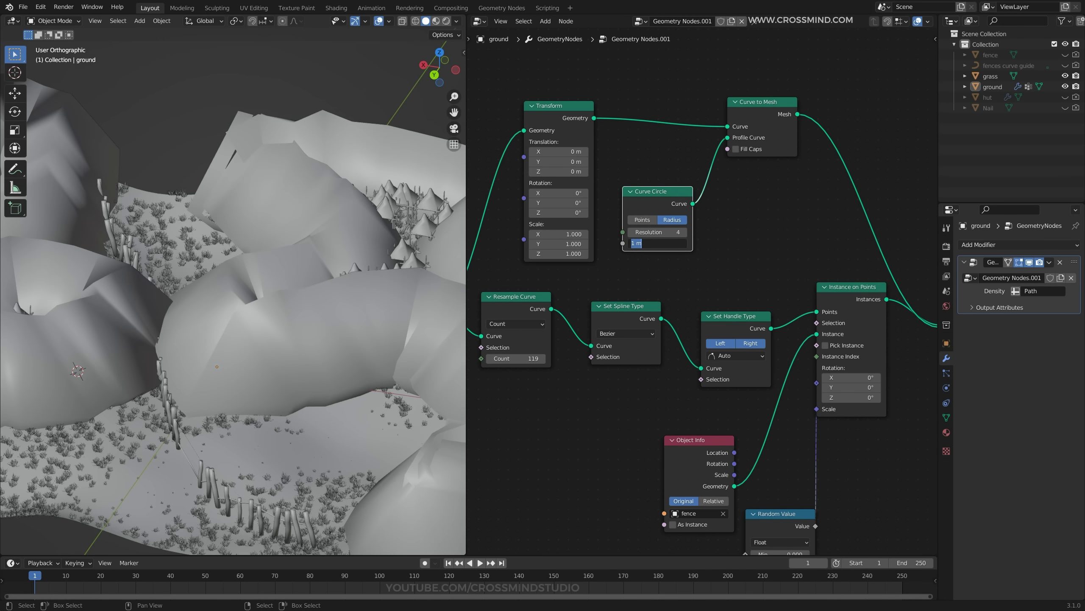
text(0.1)
key(Return)
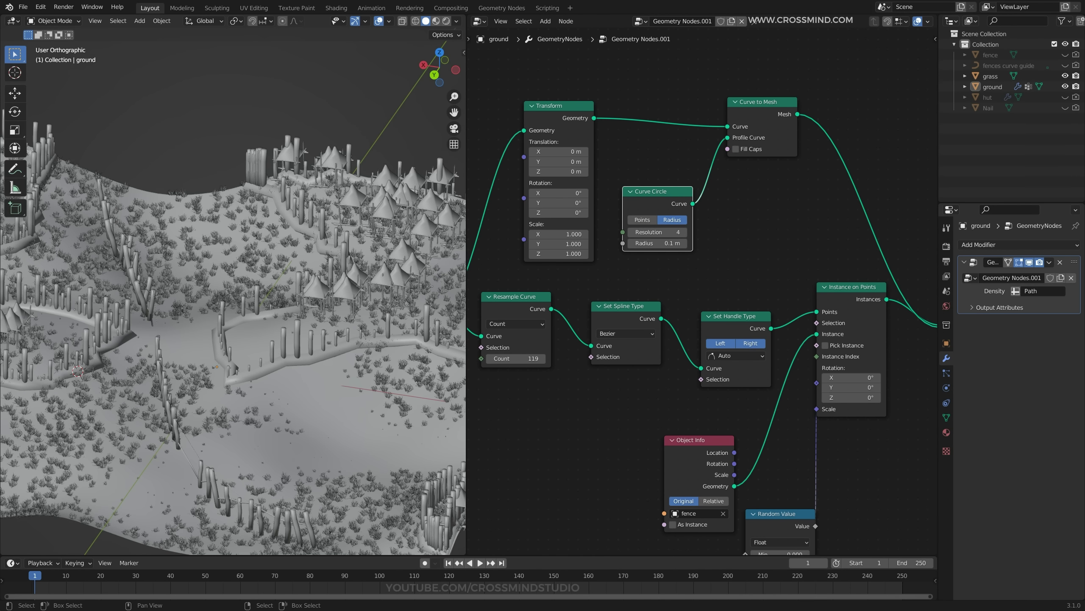
Set the Curve Circle radius to 0.04 m and adjust the Transform node's translation for the fence rail.
scroll(652, 222, up, 1)
double_click(652, 235)
text(0.04)
key(Return)
middle_drag(535, 152, 616, 157)
mouse_move(616, 157)
mouse_down()
mouse_move(633, 157)
mouse_move(620, 157)
mouse_up()
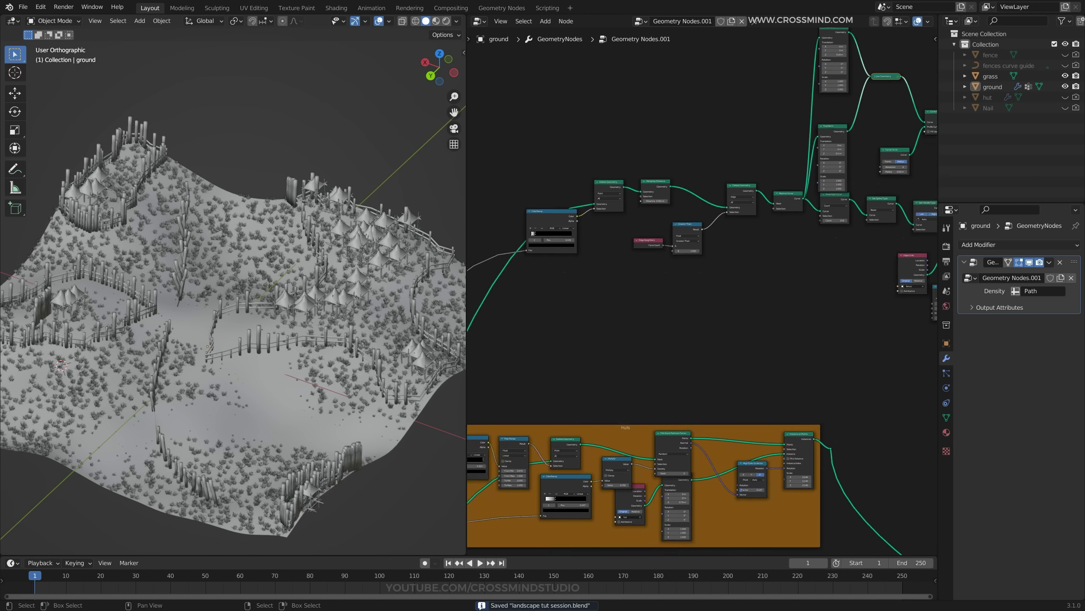
Set the Musgrave Texture's W to 31.360 in the terrain frame to generate a different landscape.
scroll(703, 291, down, 4)
middle_drag(534, 470, 932, 92)
scroll(702, 291, up, 4)
middle_drag(702, 292, 837, 195)
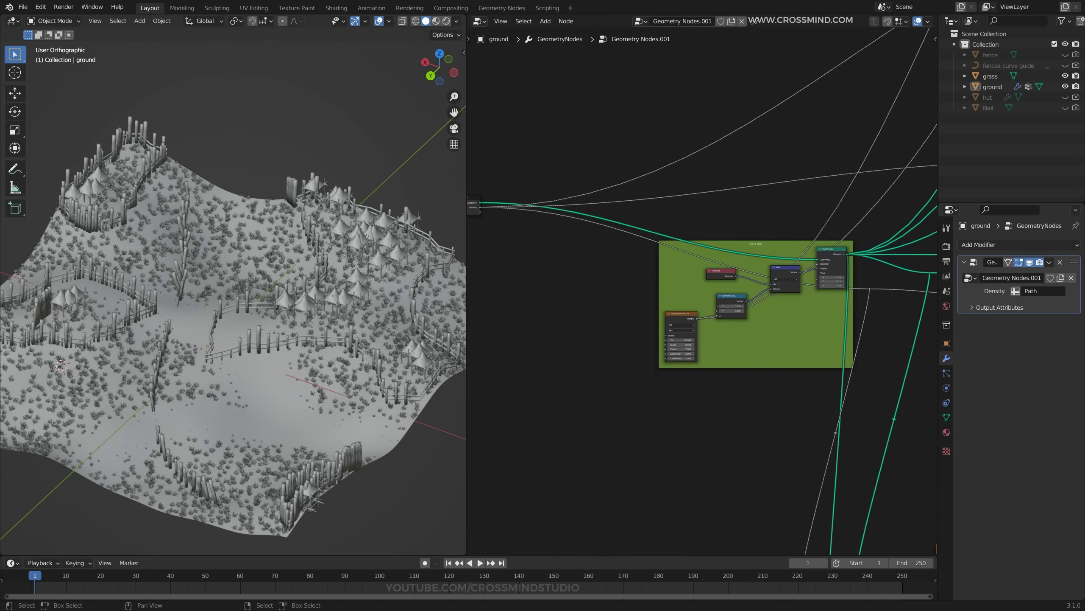
scroll(702, 291, up, 6)
drag(644, 425, 723, 425)
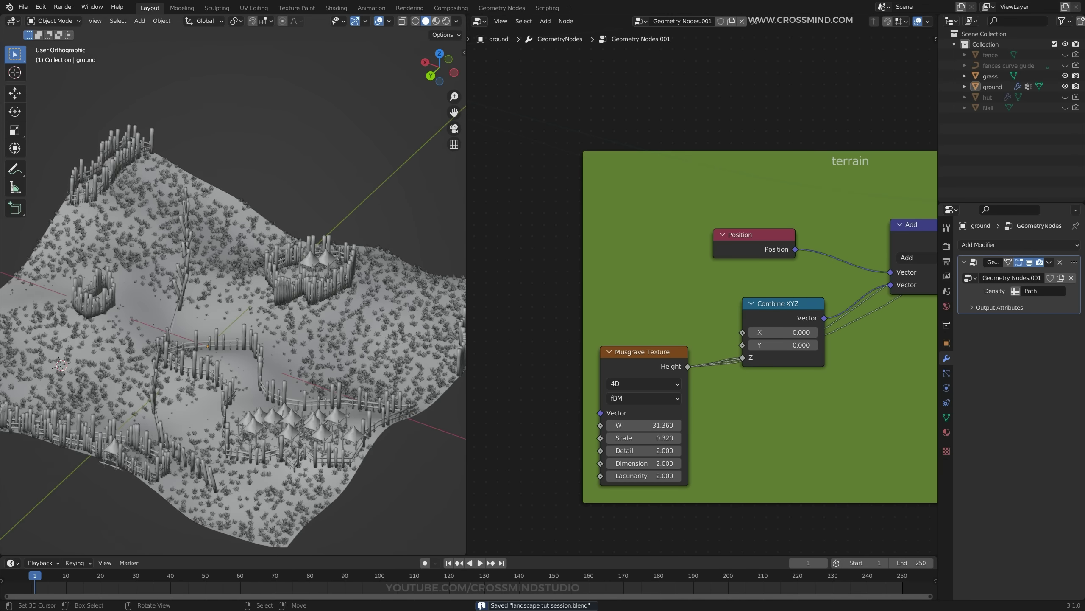
Set the Max of the Random Value node driving the fence posts' scale to 0.240.
middle_drag(218, 300, 265, 355)
scroll(256, 299, up, 5)
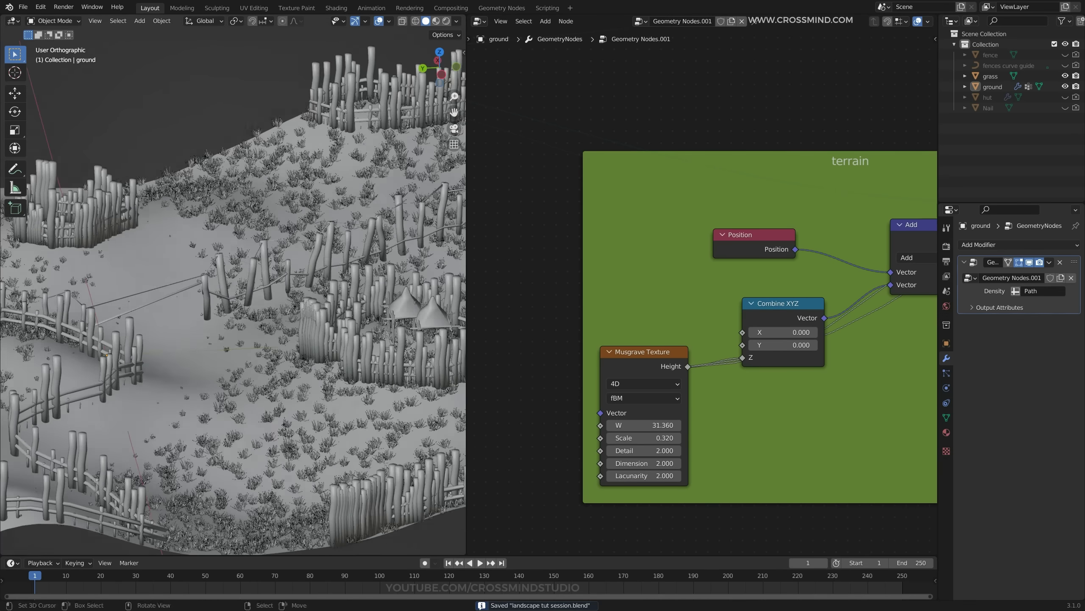
middle_drag(274, 291, 218, 308)
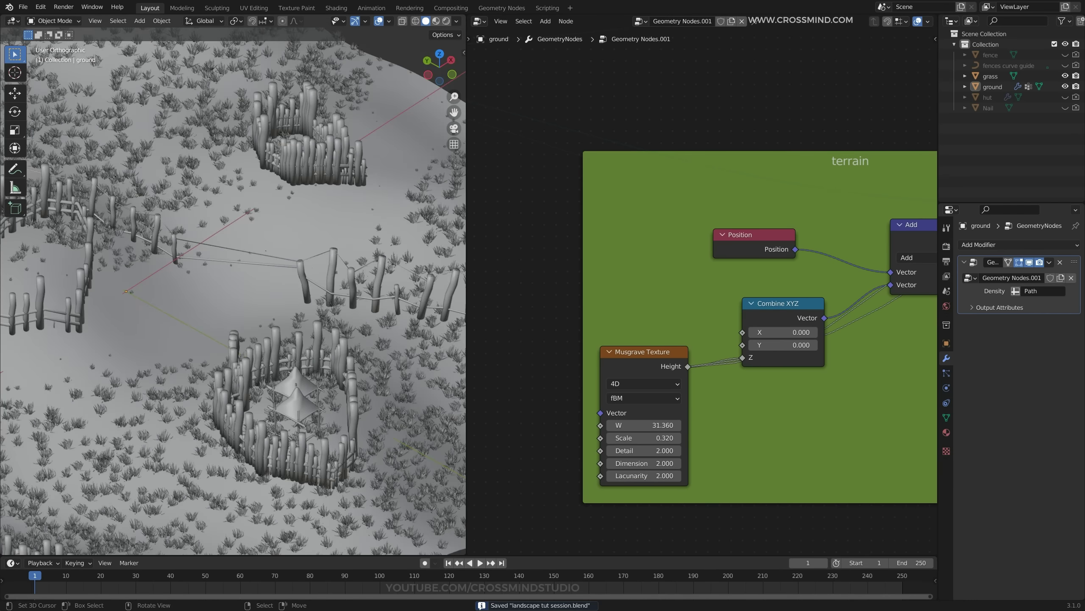
scroll(233, 291, down, 4)
scroll(701, 324, down, 5)
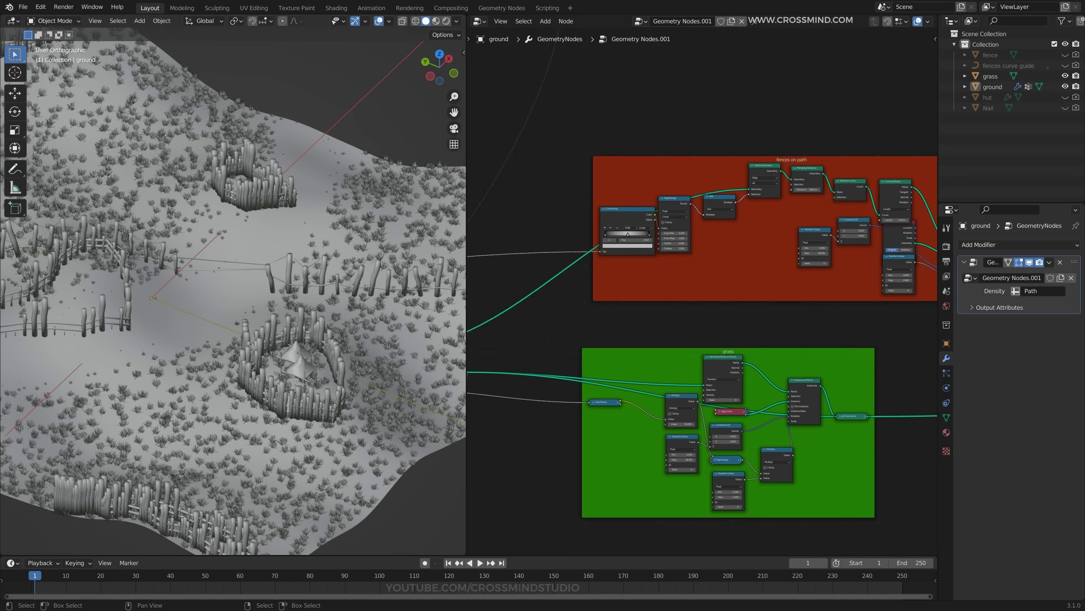
middle_drag(722, 299, 680, 304)
scroll(683, 301, down, 8)
middle_drag(769, 231, 615, 361)
scroll(684, 291, up, 2)
middle_drag(718, 205, 663, 329)
scroll(663, 329, up, 3)
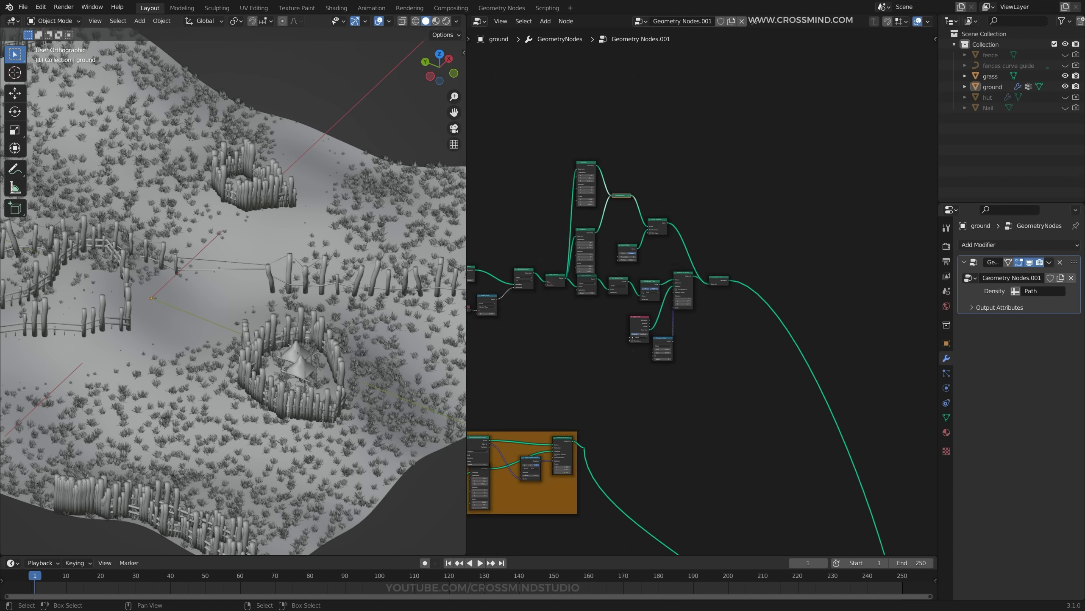
scroll(650, 348, up, 6)
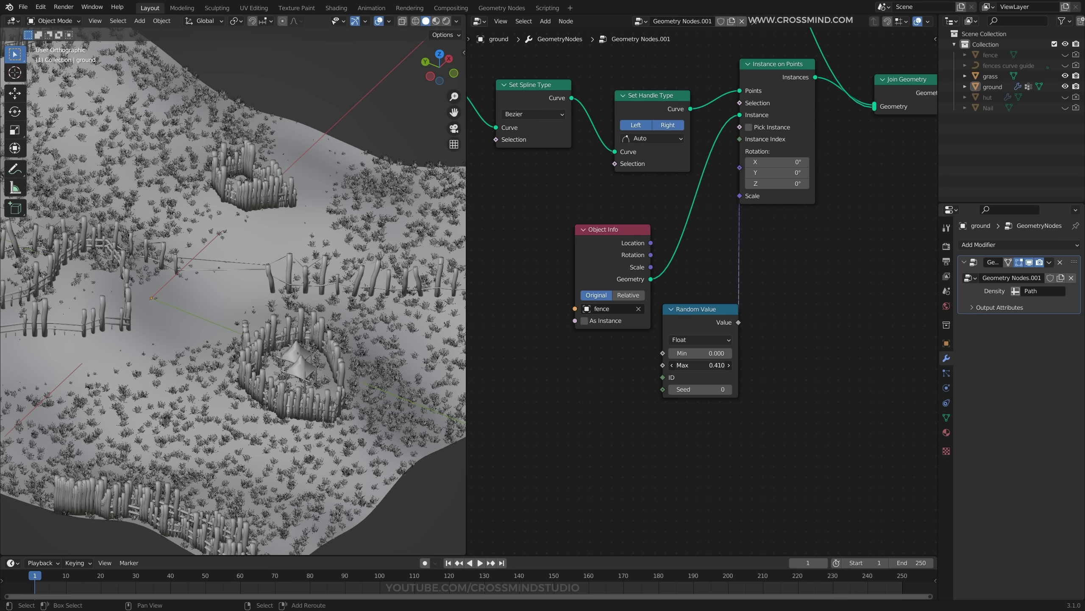
drag(701, 366, 691, 365)
Examine the fences, huts and paths across the terrain from several angles.
scroll(265, 308, down, 2)
middle_drag(239, 299, 325, 318)
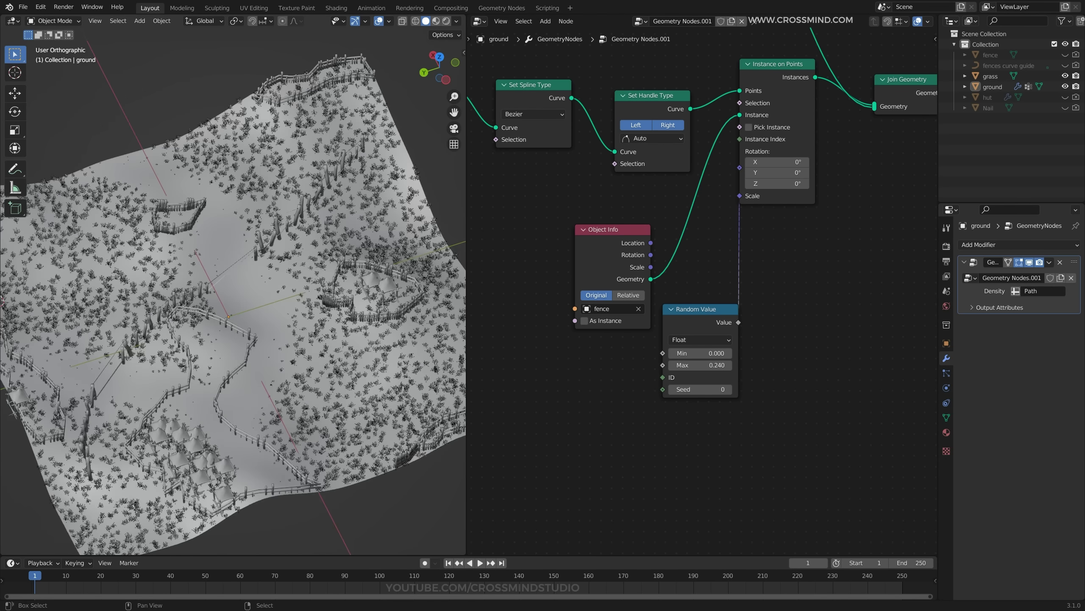
middle_drag(4, 299, 26, 299)
scroll(700, 291, down, 5)
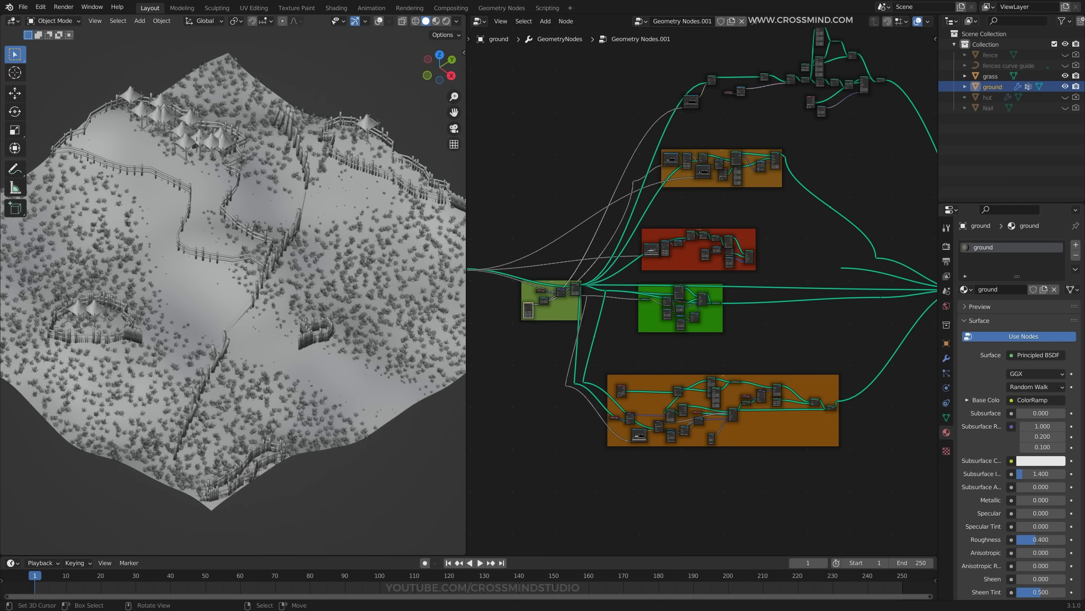
middle_drag(239, 299, 249, 282)
shift+middle_drag(335, 206, 382, 204)
scroll(383, 204, up, 1)
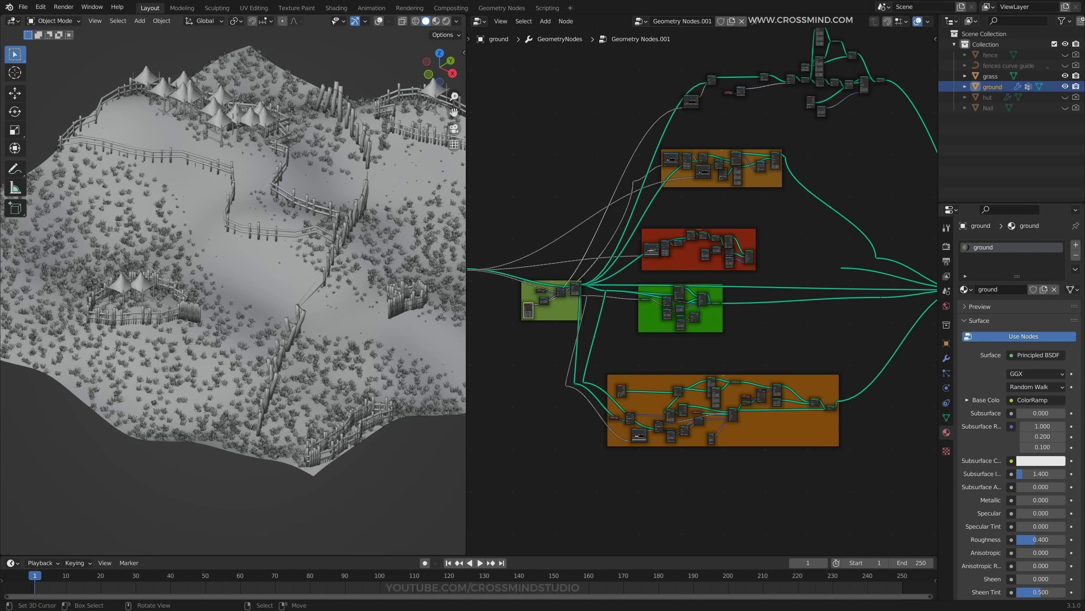
middle_drag(401, 410, 401, 385)
scroll(233, 291, down, 1)
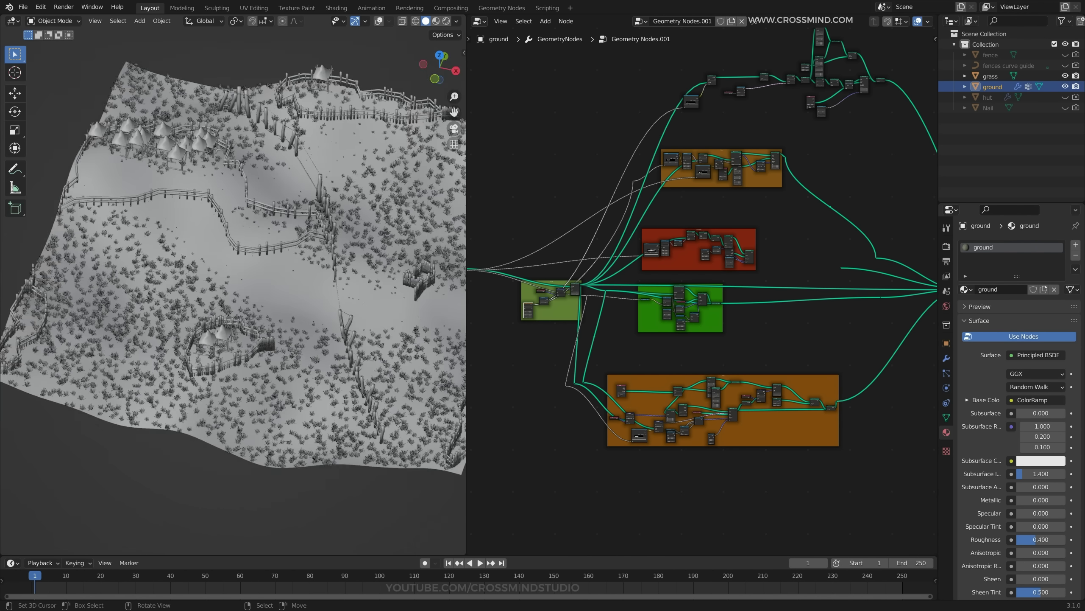
middle_drag(252, 290, 213, 290)
scroll(702, 291, down, 5)
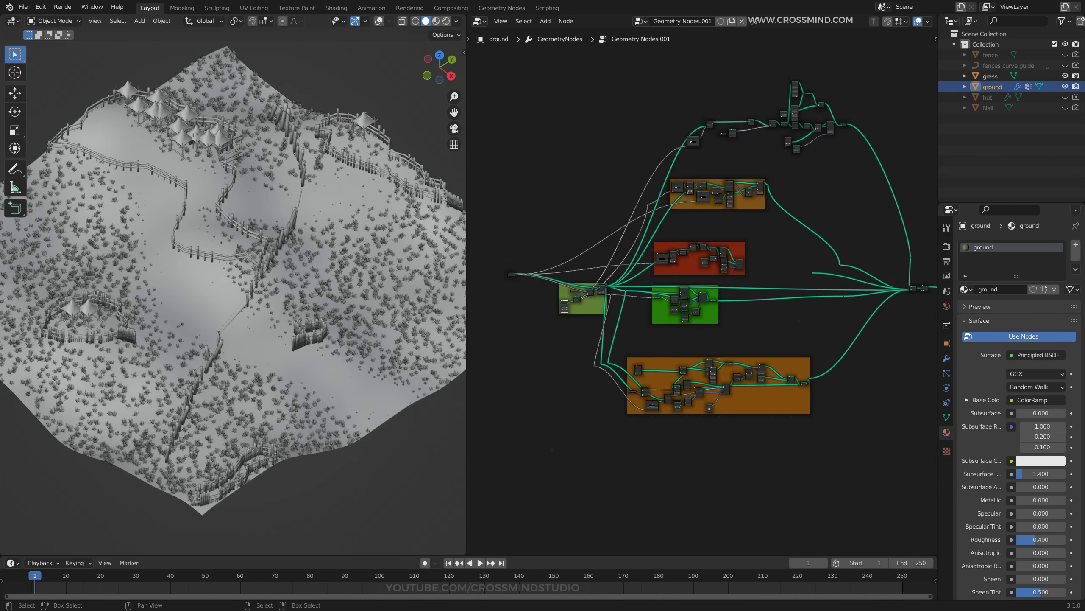
Save the file and lower the W value of the terrain's Musgrave Texture to change the landscape shape.
middle_drag(702, 291, 771, 273)
scroll(657, 285, up, 8)
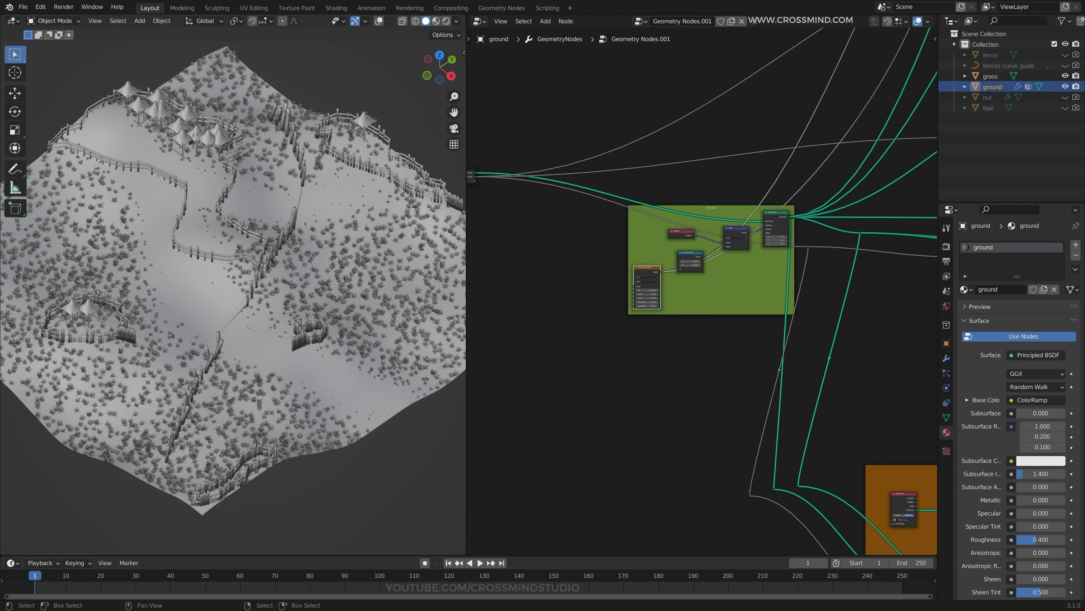
key(ctrl+s)
scroll(622, 295, up, 6)
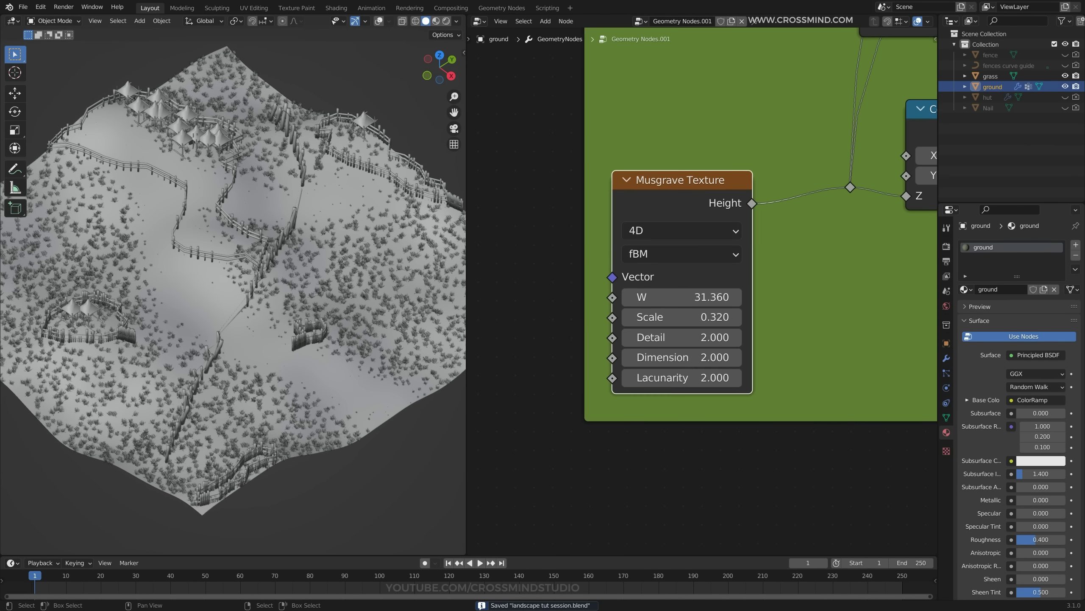
drag(682, 296, 611, 297)
Set the Multiply value feeding the grass distribution's Density to 100.
scroll(666, 296, down, 11)
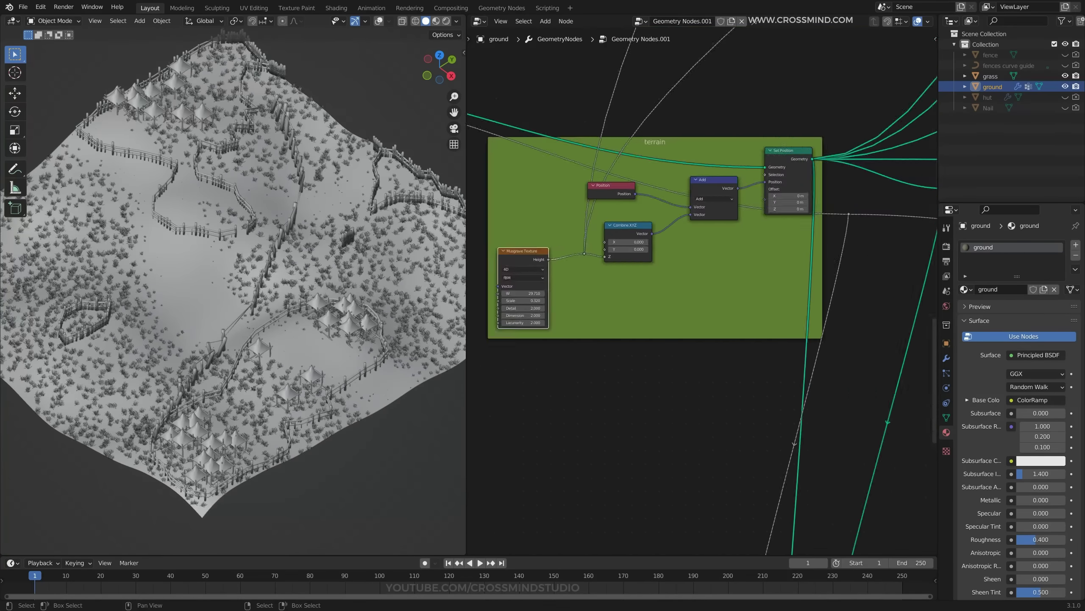
middle_drag(666, 297, 474, 304)
scroll(703, 292, up, 9)
text(100)
key(Return)
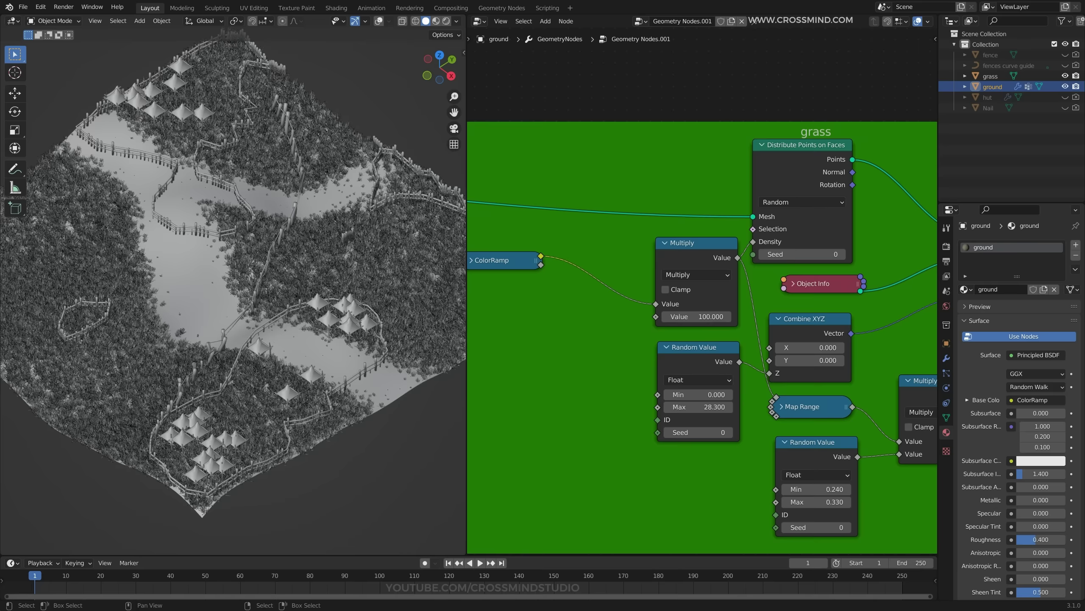
middle_drag(128, 256, 55, 203)
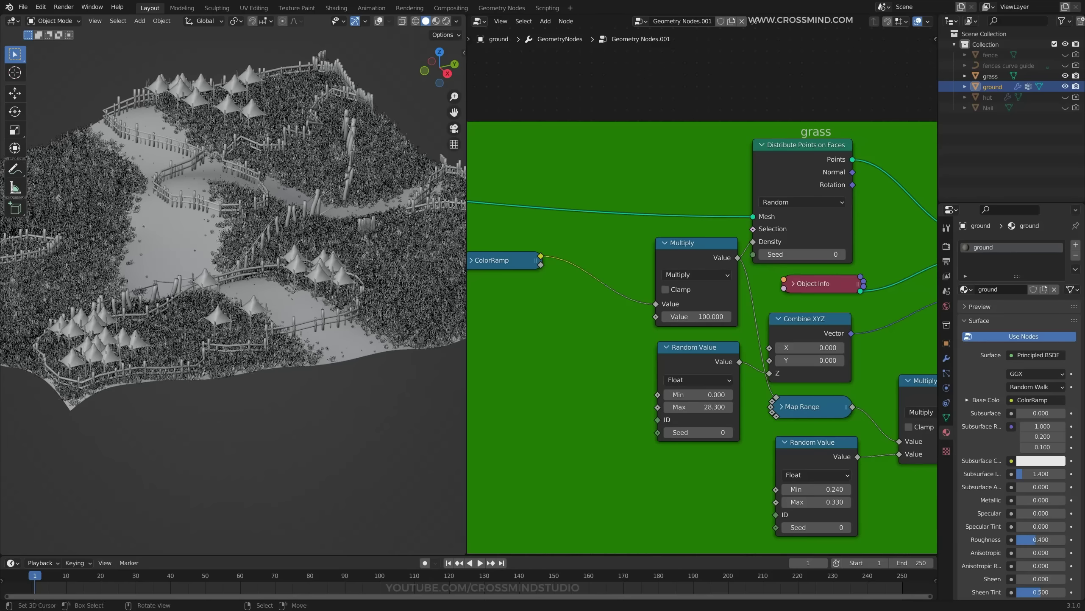
scroll(701, 324, down, 20)
scroll(775, 271, up, 10)
middle_drag(819, 143, 529, 219)
ctrl+right_drag(768, 208, 745, 252)
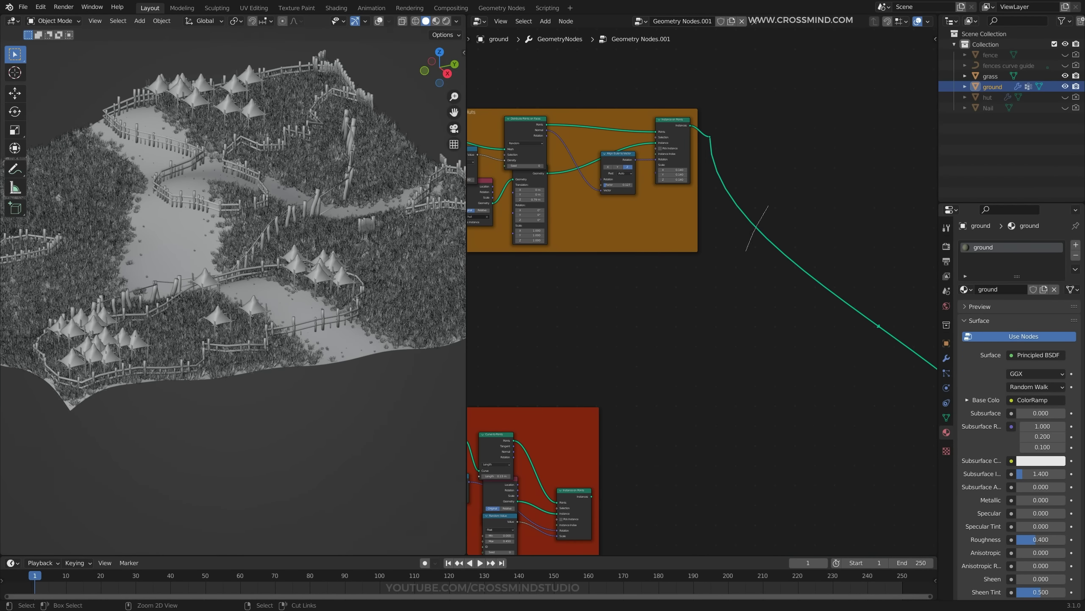
key(ctrl+z)
scroll(746, 252, down, 5)
middle_drag(746, 253, 512, 442)
scroll(765, 179, up, 1)
ctrl+right_drag(773, 145, 762, 197)
key(ctrl+z)
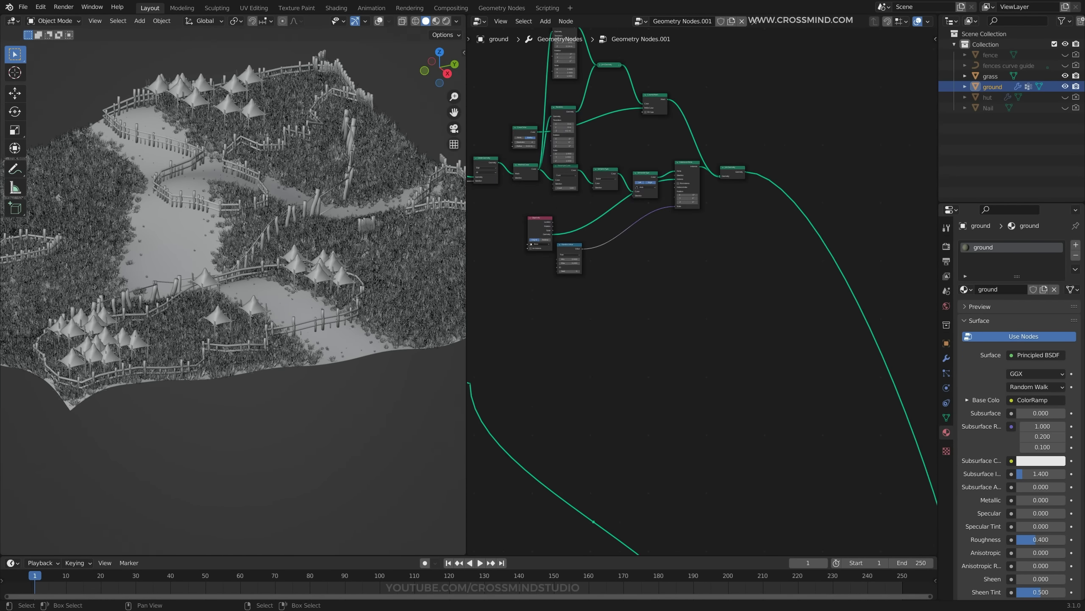
scroll(763, 214, down, 1)
middle_drag(762, 205, 828, 258)
ctrl+right_drag(840, 213, 827, 261)
key(ctrl+z)
Adjust the ColorRamp feeding the fence branch's Delete Geometry selection, with the black stop's position at 0.182.
scroll(530, 257, up, 4)
middle_drag(530, 257, 871, 273)
scroll(561, 321, up, 13)
mouse_move(585, 301)
mouse_down()
mouse_move(600, 301)
mouse_move(588, 300)
mouse_up()
click(615, 330)
drag(682, 173, 682, 242)
drag(592, 300, 600, 301)
scroll(641, 278, down, 2)
middle_drag(769, 210, 611, 262)
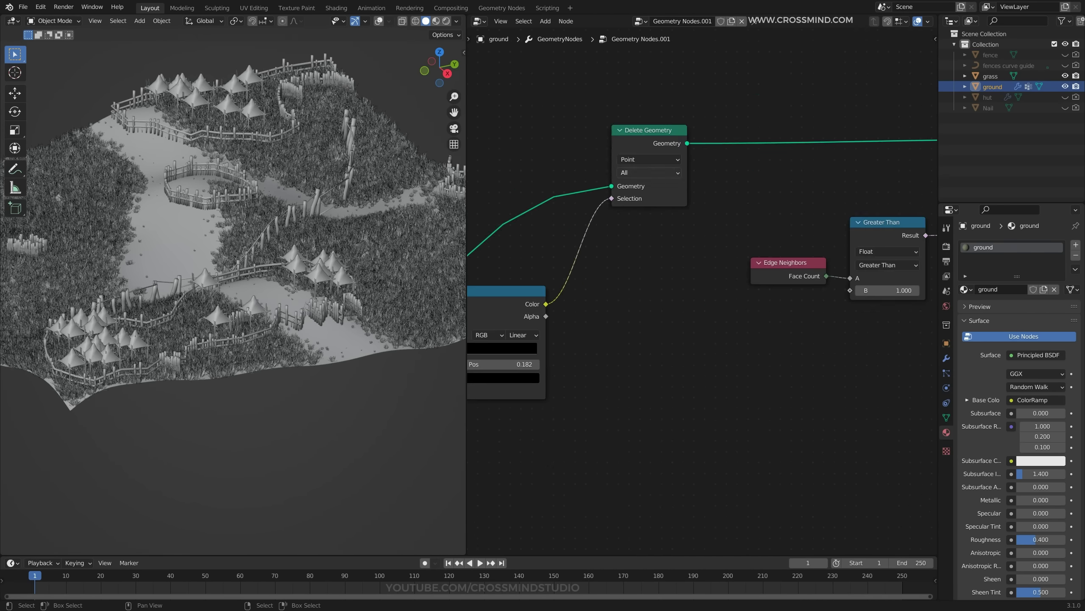
click(649, 131)
key(shift+d)
click(782, 130)
scroll(781, 171, down, 2)
middle_drag(782, 171, 600, 172)
scroll(769, 256, down, 2)
middle_drag(769, 256, 667, 266)
scroll(638, 258, up, 2)
scroll(804, 272, down, 2)
click(522, 162)
key(ctrl+x)
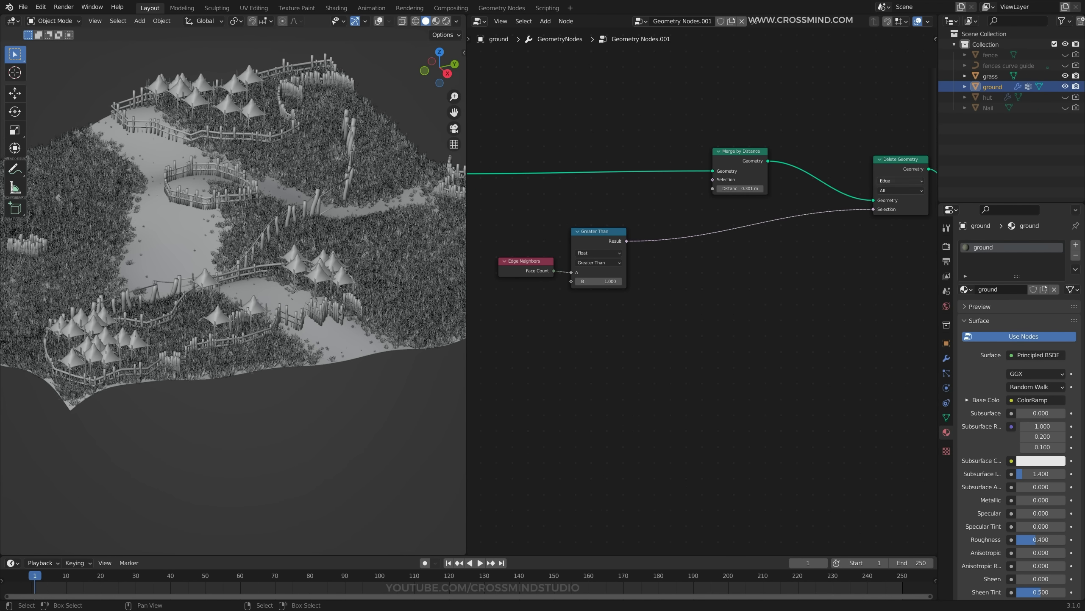
click(901, 159)
key(ctrl+x)
key(ctrl+z)
Move the Greater Than and Edge Neighbors nodes closer to the edge-based Delete Geometry node.
drag(598, 231, 770, 239)
drag(524, 261, 694, 282)
middle_drag(553, 229, 658, 228)
scroll(658, 229, up, 2)
Duplicate the point-based Delete Geometry node and insert the copy into the link right after the original.
click(595, 190)
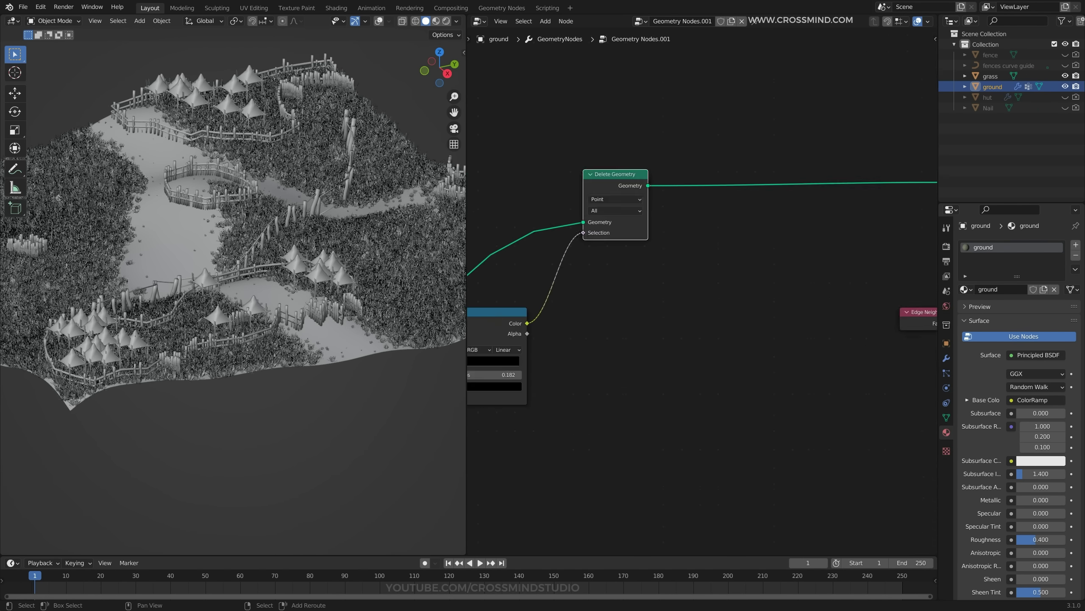
key(shift+d)
click(771, 198)
Add a Mesh Island node and connect its Island Index to the duplicated Delete Geometry's Selection.
key(shift+a)
text(sf)
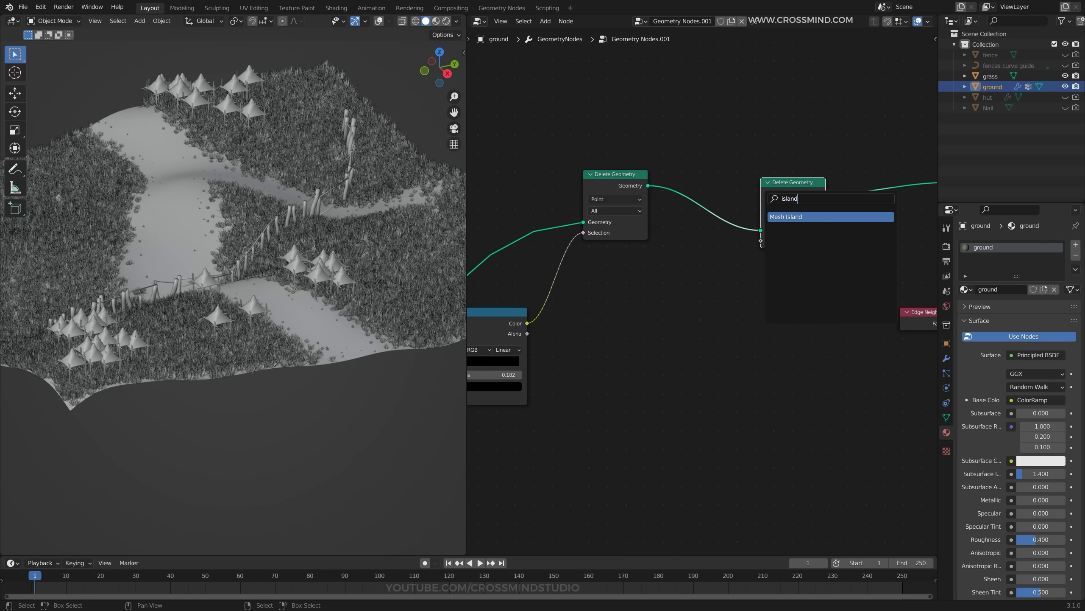
key(Return)
click(623, 291)
drag(686, 297, 761, 240)
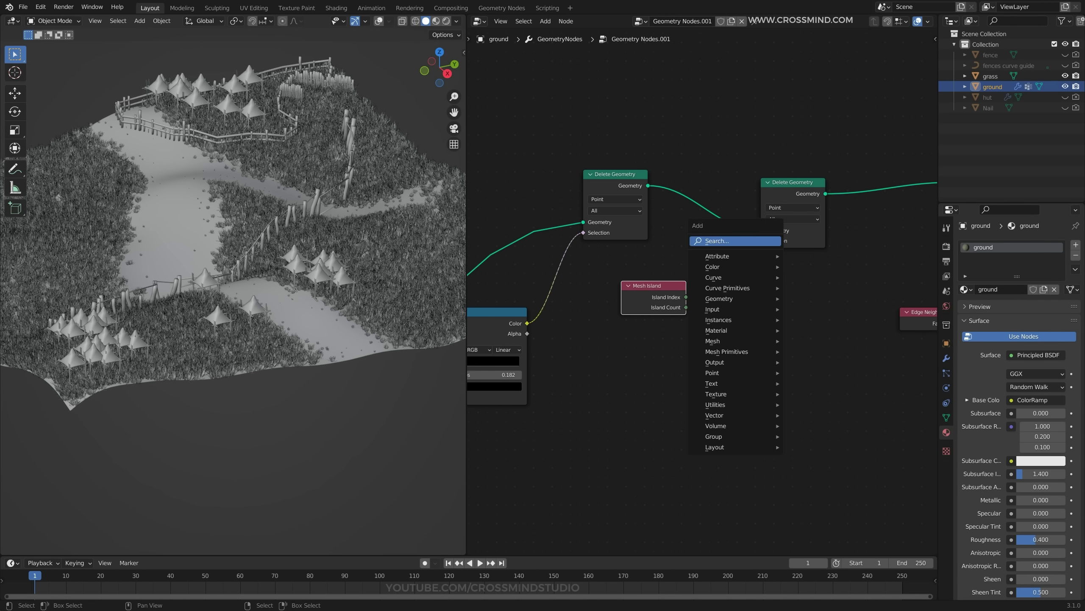
key(ctrl+shift+z)
Insert a Greater Than math node between Mesh Island and the new Delete Geometry and set its B value to 2.550.
key(shift+a)
key(s)
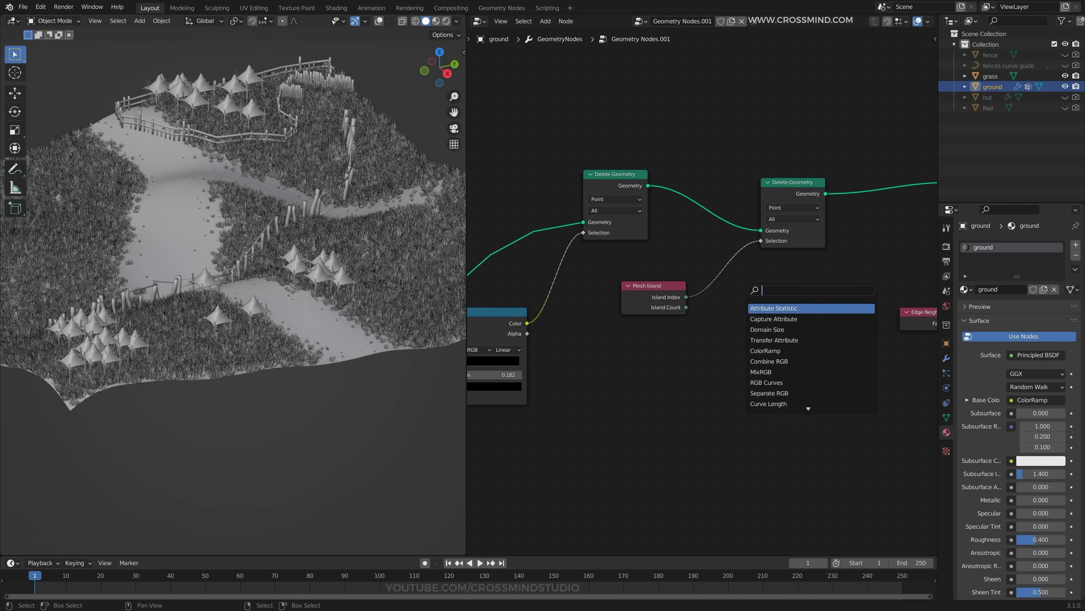
key(Return)
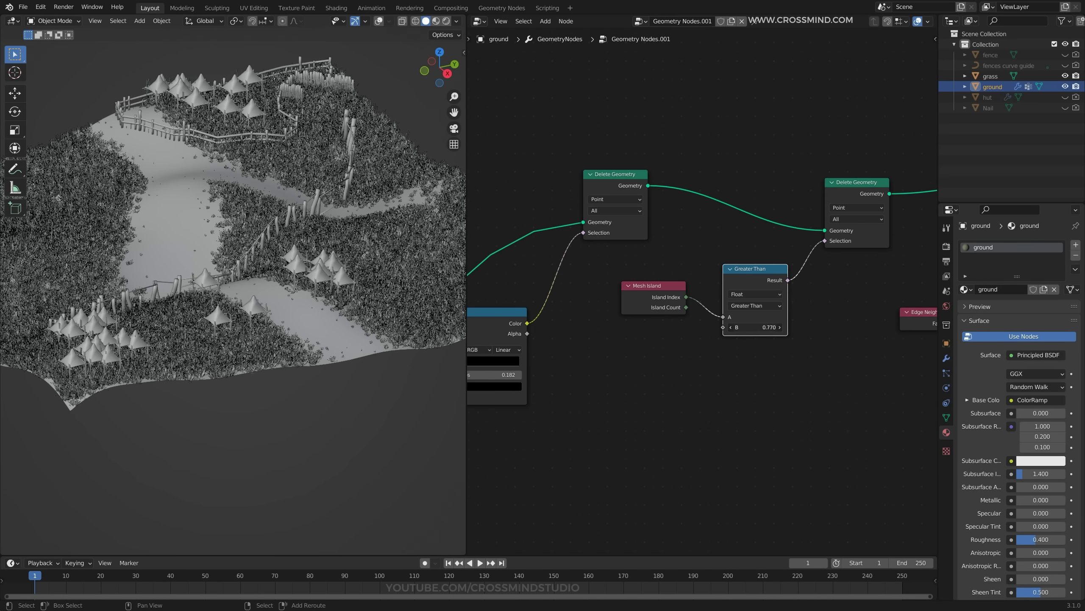
drag(755, 327, 793, 327)
Mute and unmute the new Delete Geometry node to compare the fences, and save the file.
middle_drag(265, 240, 282, 272)
click(857, 183)
key(m)
key(m)
scroll(239, 265, down, 2)
key(ctrl+s)
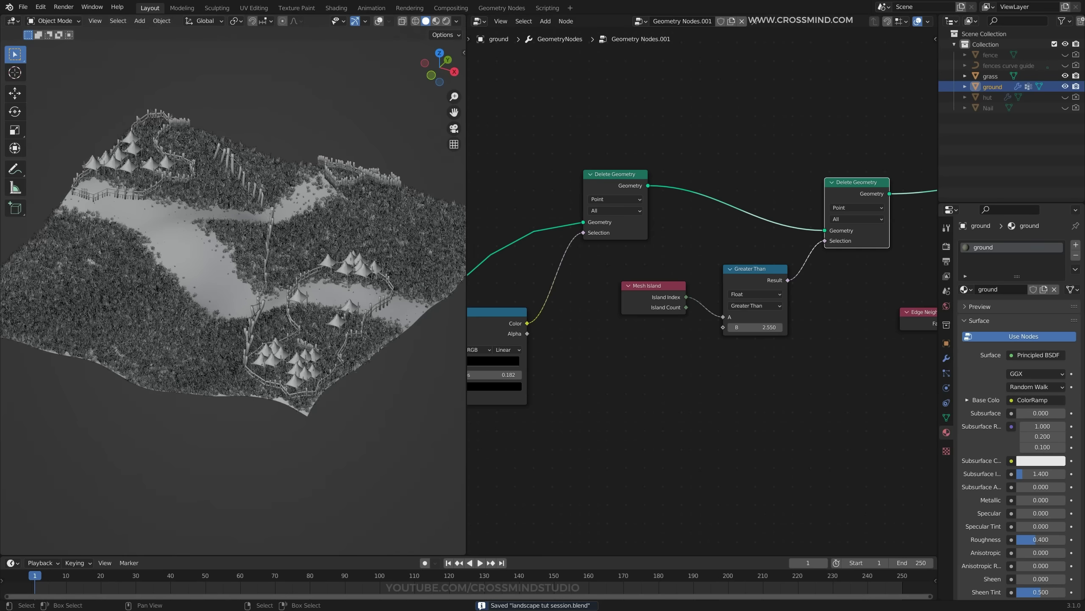
Select the whole fence node chain at the top of the tree and group it in a new frame.
scroll(874, 137, down, 20)
middle_drag(919, 171, 703, 269)
scroll(703, 269, up, 4)
scroll(703, 269, up, 2)
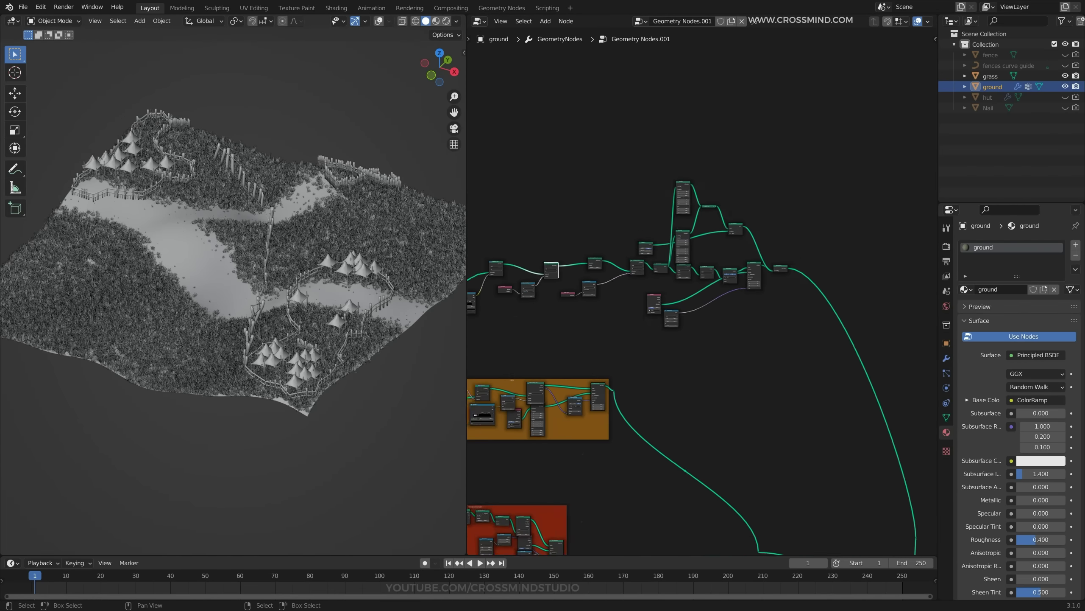
scroll(699, 282, down, 1)
key(c)
mouse_move(705, 267)
mouse_down()
mouse_move(713, 243)
mouse_move(573, 273)
mouse_up()
middle_drag(586, 257, 684, 236)
key(c)
right_click(860, 200)
key(ctrl+j)
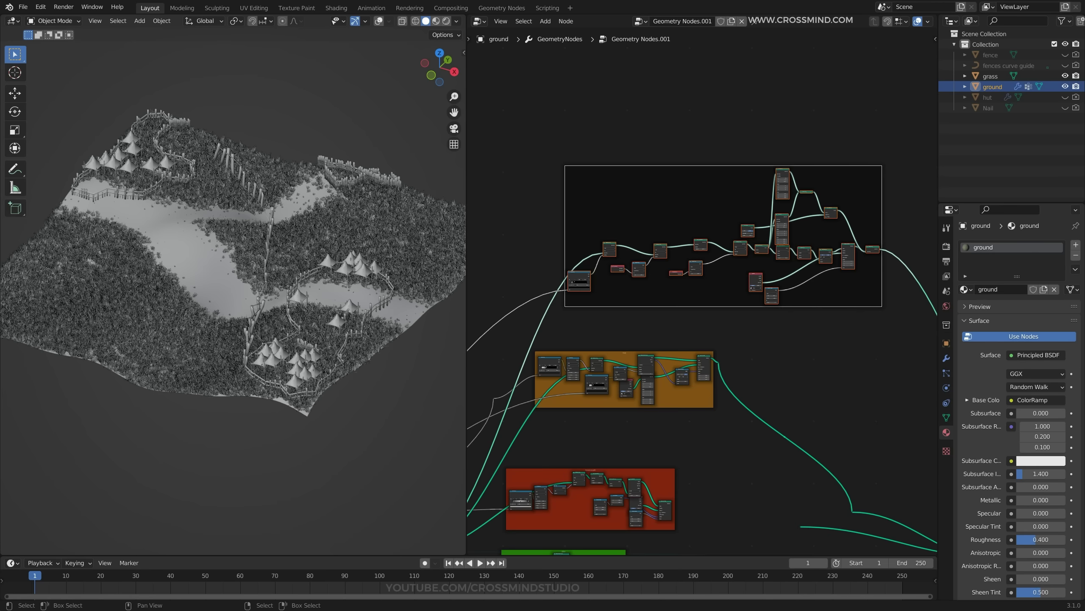
Enable a custom color on the new fence frame, make it pink, and save the file.
click(700, 292)
scroll(700, 292, up, 3)
key(n)
click(848, 81)
click(867, 96)
mouse_move(863, 161)
mouse_down()
mouse_move(855, 177)
mouse_move(870, 157)
mouse_move(870, 179)
mouse_up()
drag(921, 122, 921, 147)
drag(874, 165, 921, 129)
scroll(644, 291, down, 1)
scroll(233, 292, up, 2)
middle_drag(234, 291, 342, 278)
key(ctrl+s)
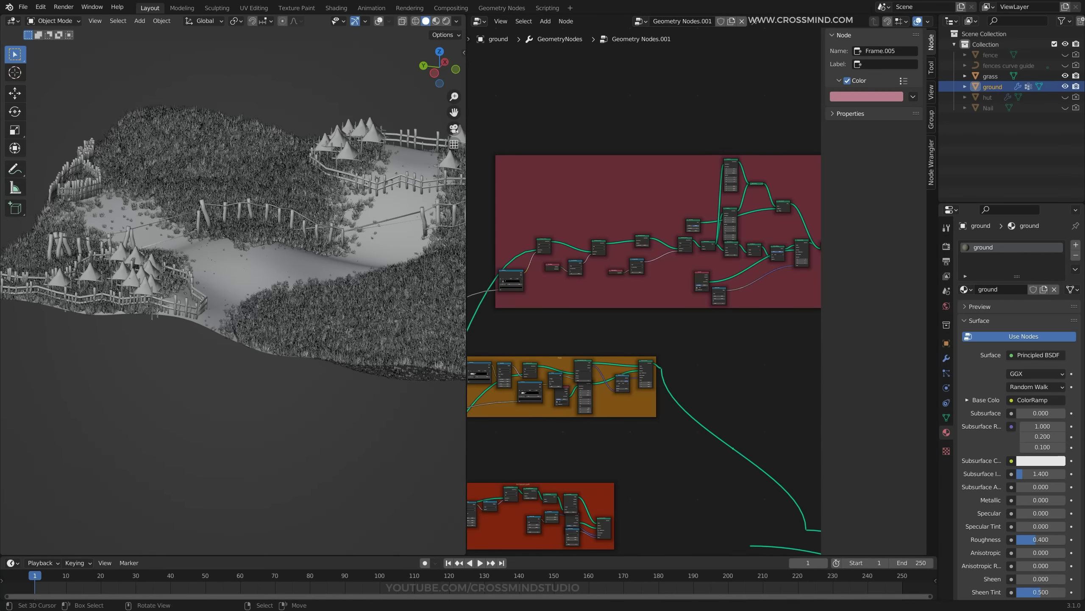
Adjust the W value of the Musgrave Texture in the terrain frame to vary the landscape, and save the file.
scroll(718, 236, down, 6)
middle_drag(666, 300, 696, 274)
middle_drag(278, 265, 263, 289)
middle_drag(622, 462, 693, 396)
scroll(694, 396, up, 20)
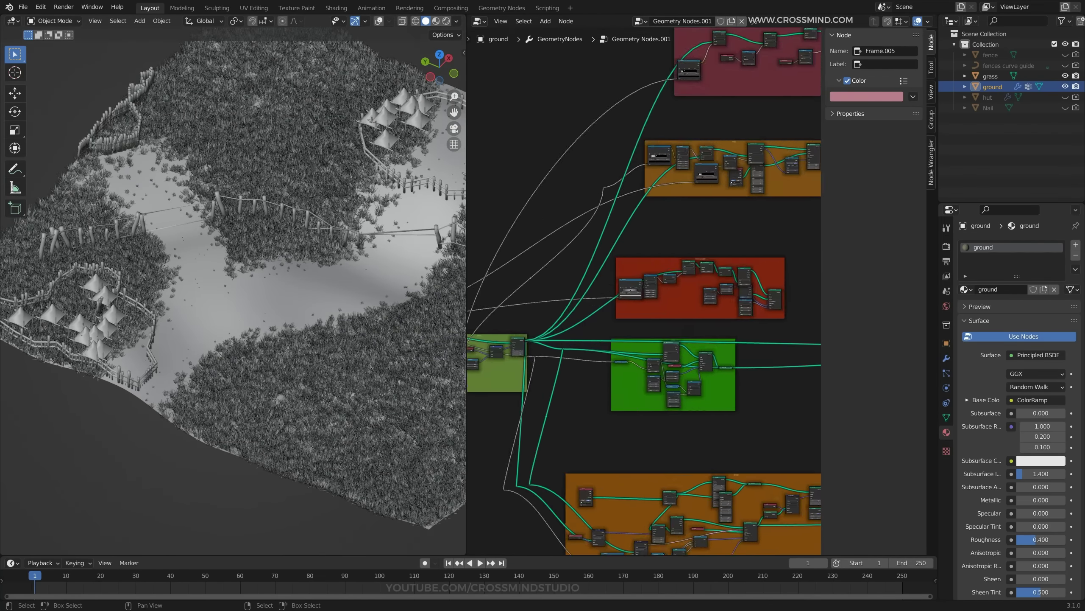
scroll(524, 296, up, 2)
key(Return)
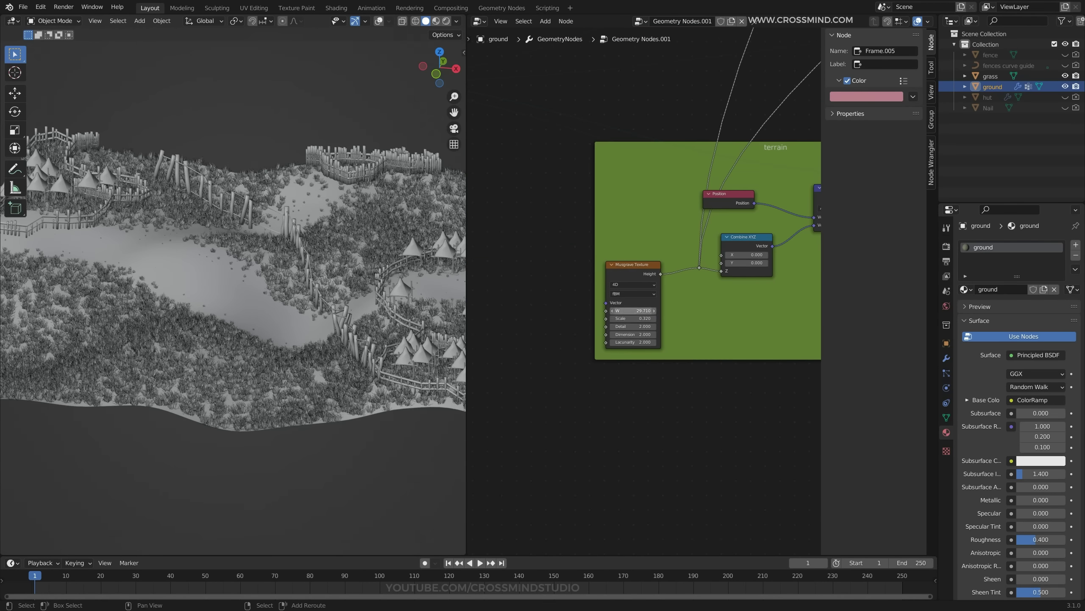
mouse_move(632, 310)
mouse_down()
mouse_move(660, 310)
mouse_move(615, 318)
mouse_move(638, 323)
mouse_up()
scroll(643, 290, up, 1)
scroll(290, 257, down, 1)
middle_drag(291, 257, 235, 268)
key(ctrl+s)
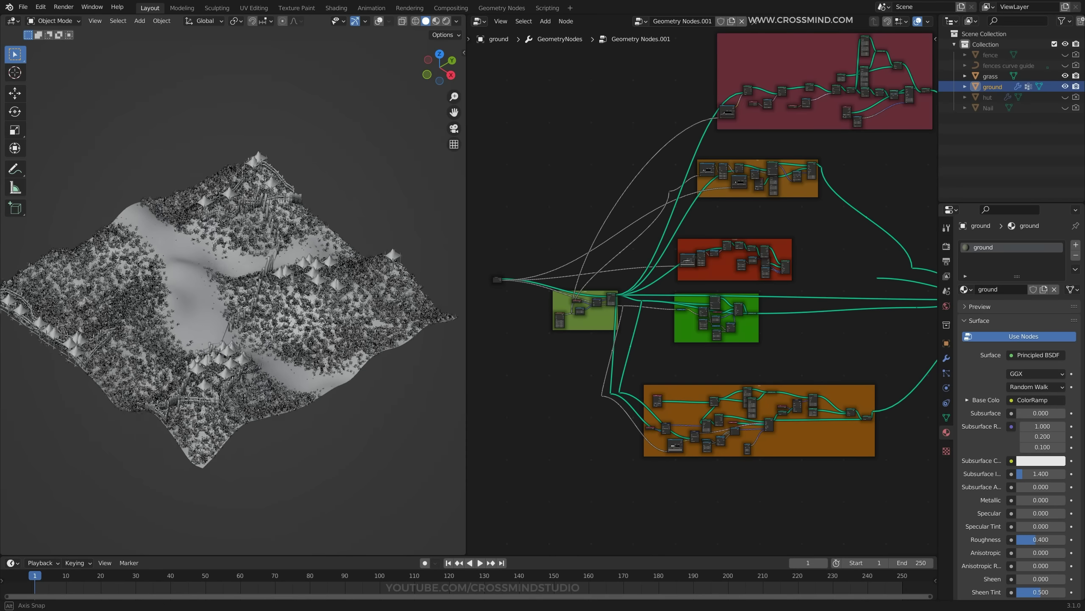
Link the terrain Musgrave Texture's Height to the Group Output as an additional Height output.
middle_drag(239, 273, 241, 285)
scroll(242, 284, up, 2)
key(Home)
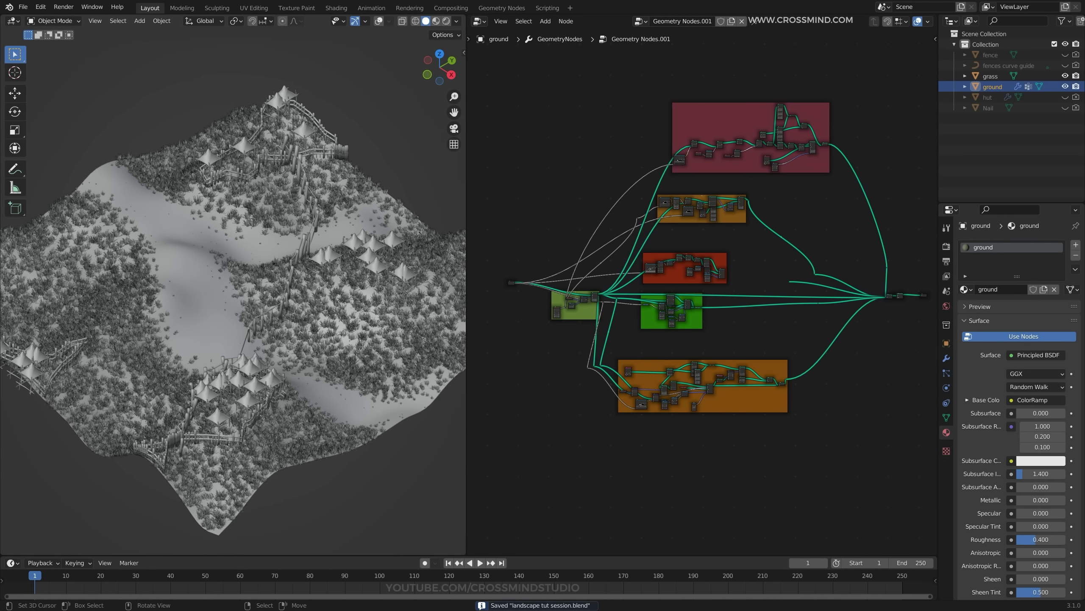
scroll(206, 351, up, 3)
middle_drag(214, 346, 222, 338)
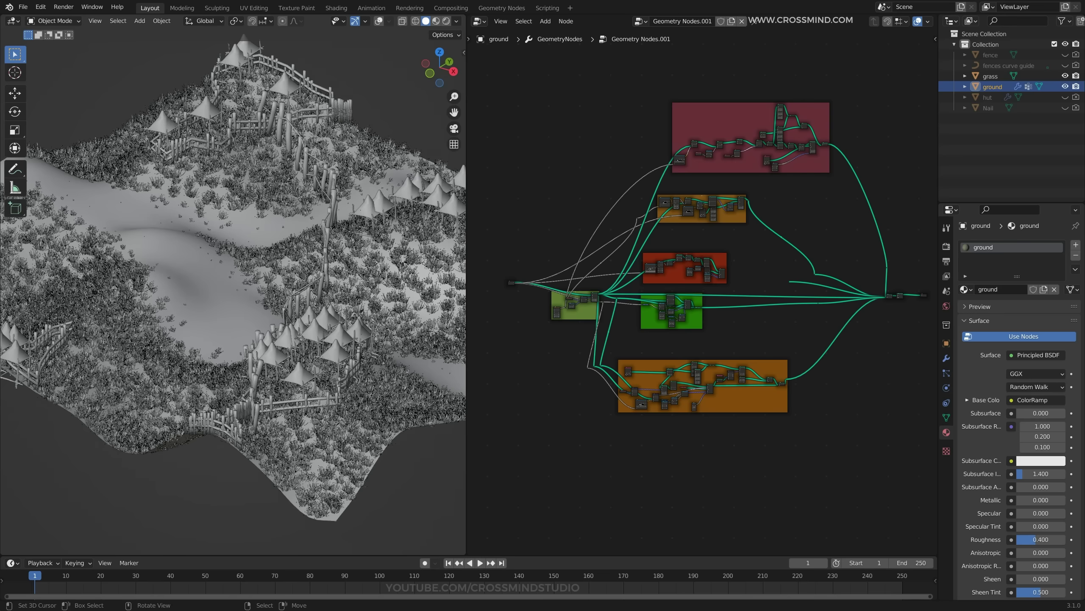
scroll(817, 372, up, 1)
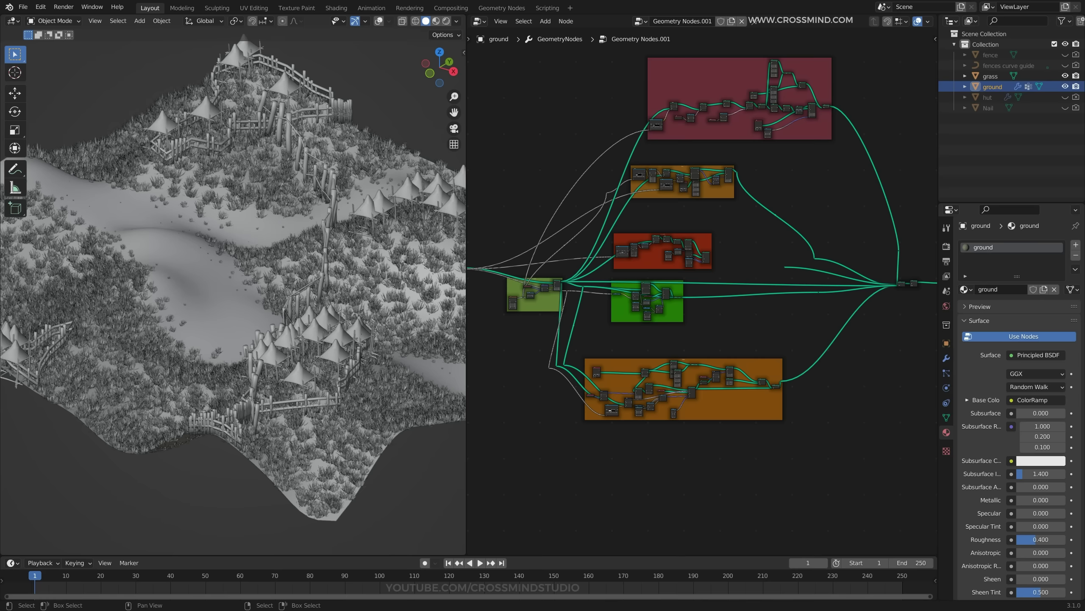
scroll(500, 279, up, 2)
middle_drag(577, 287, 703, 287)
scroll(702, 287, up, 9)
scroll(592, 311, up, 4)
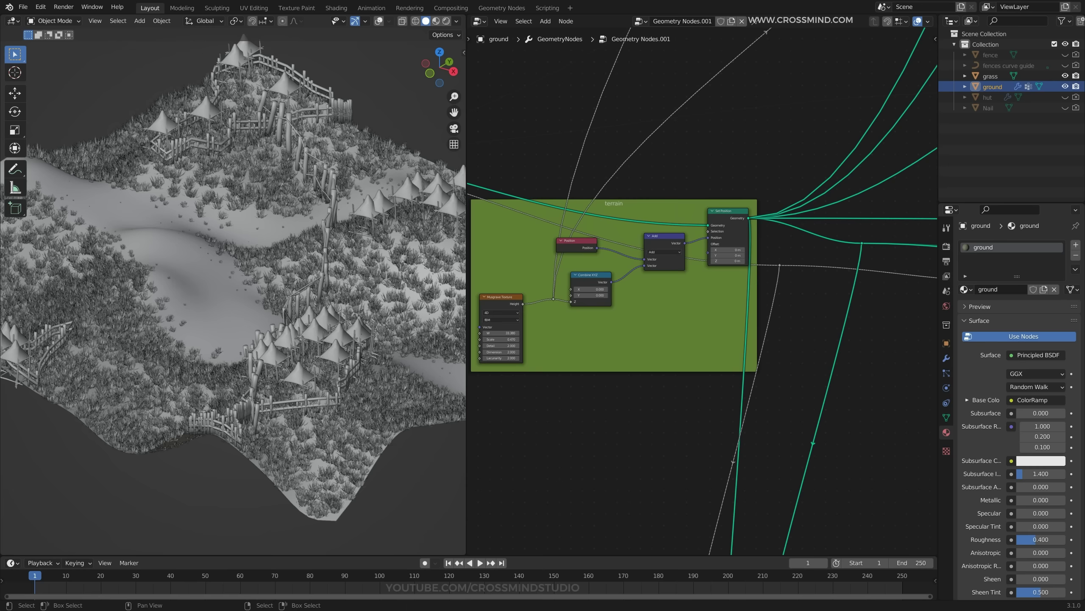
drag(558, 326, 828, 232)
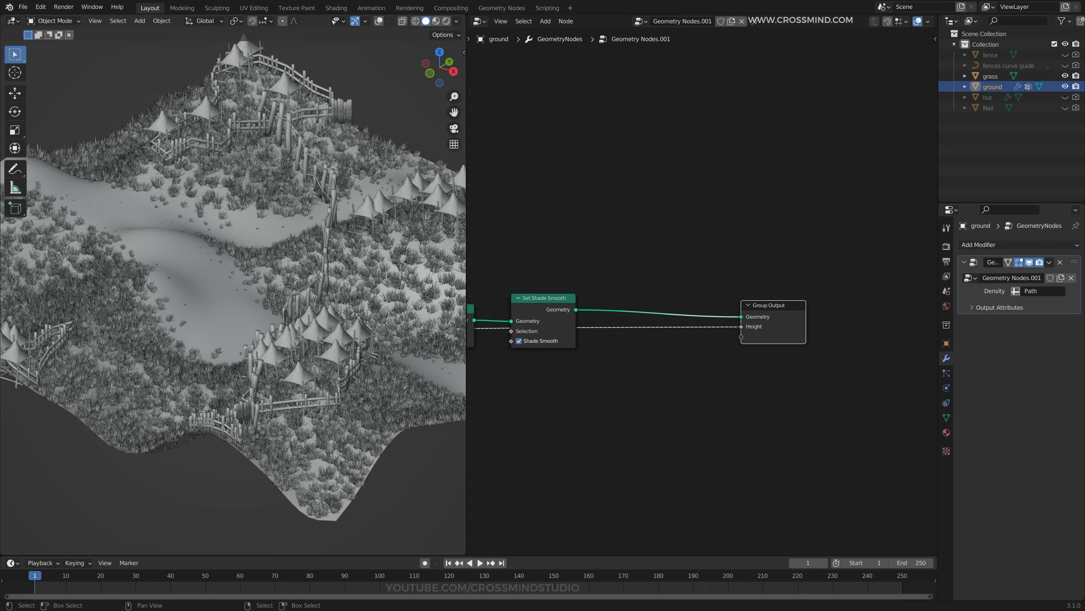
Name the modifier's Height output attribute terrain.
click(999, 307)
click(1042, 323)
text(terrain)
key(Return)
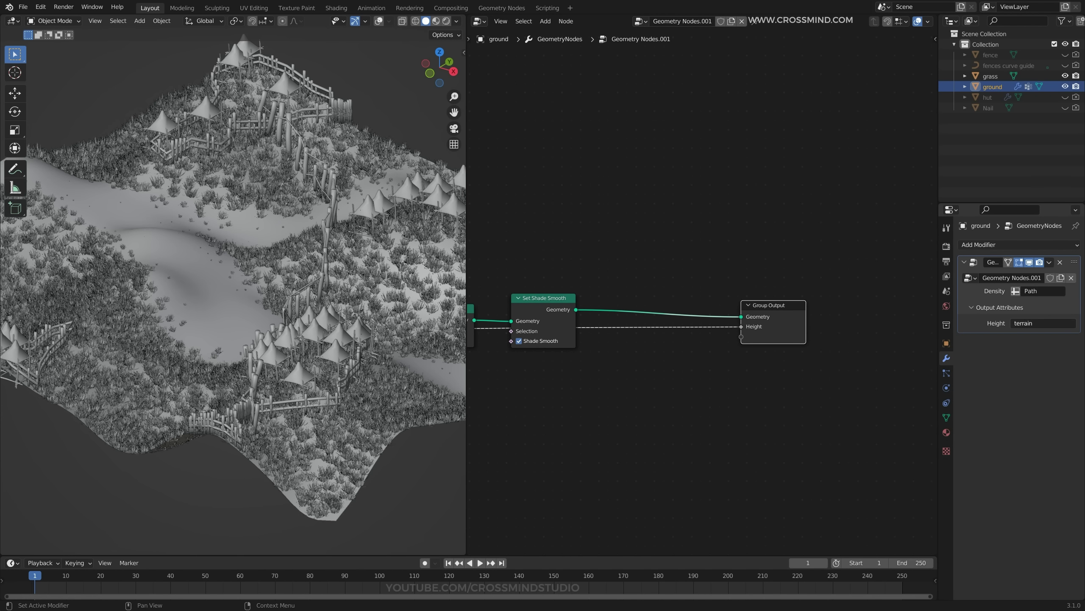
Switch from the Geometry Node Editor to the Shader Editor and move the ground material's ColorRamp closer to the Principled BSDF.
click(480, 21)
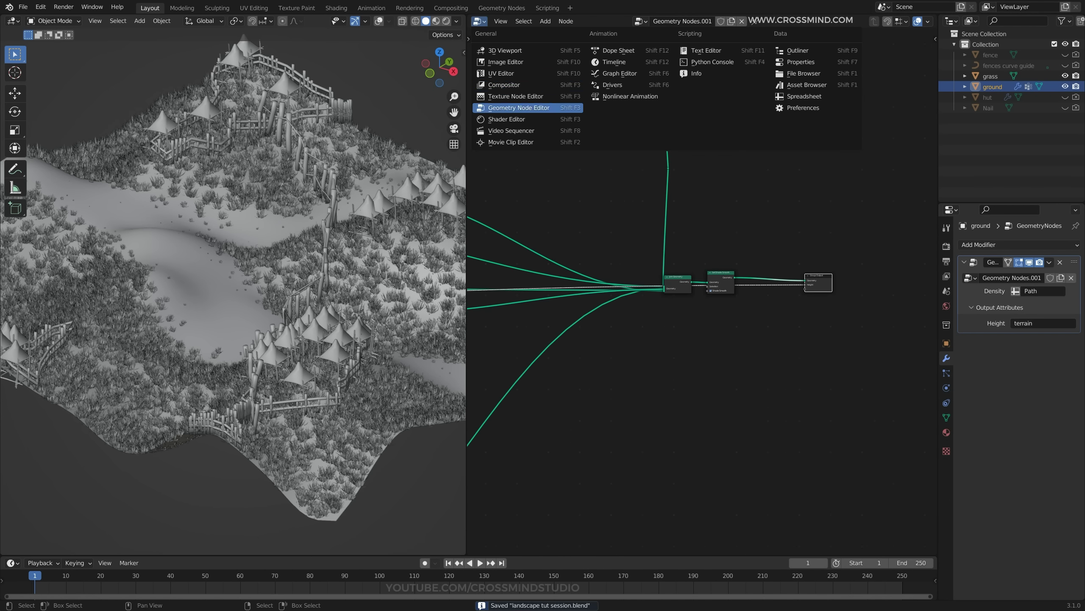
click(506, 120)
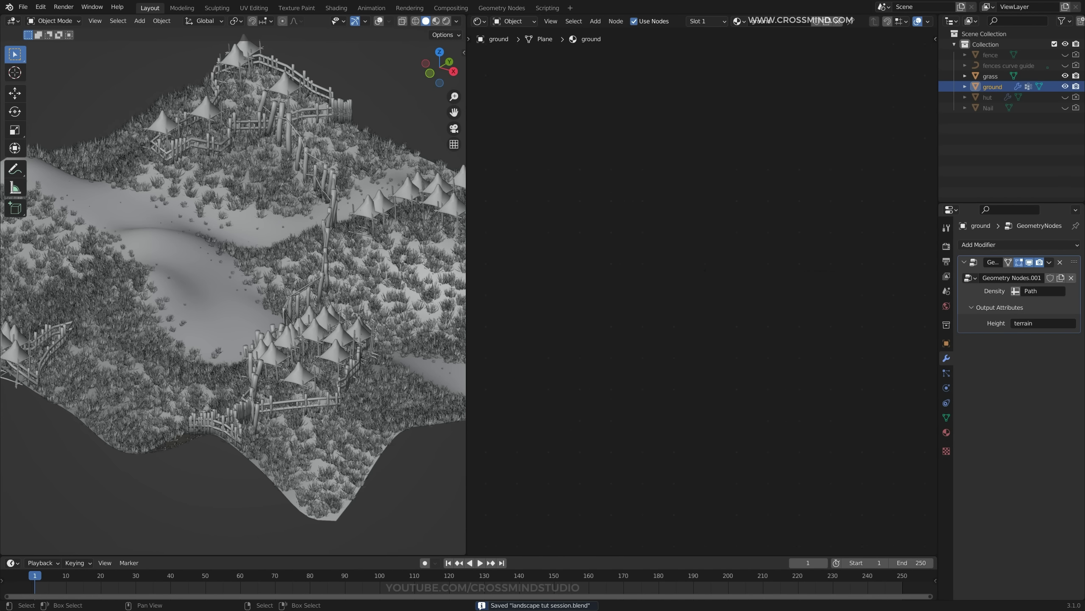
key(Home)
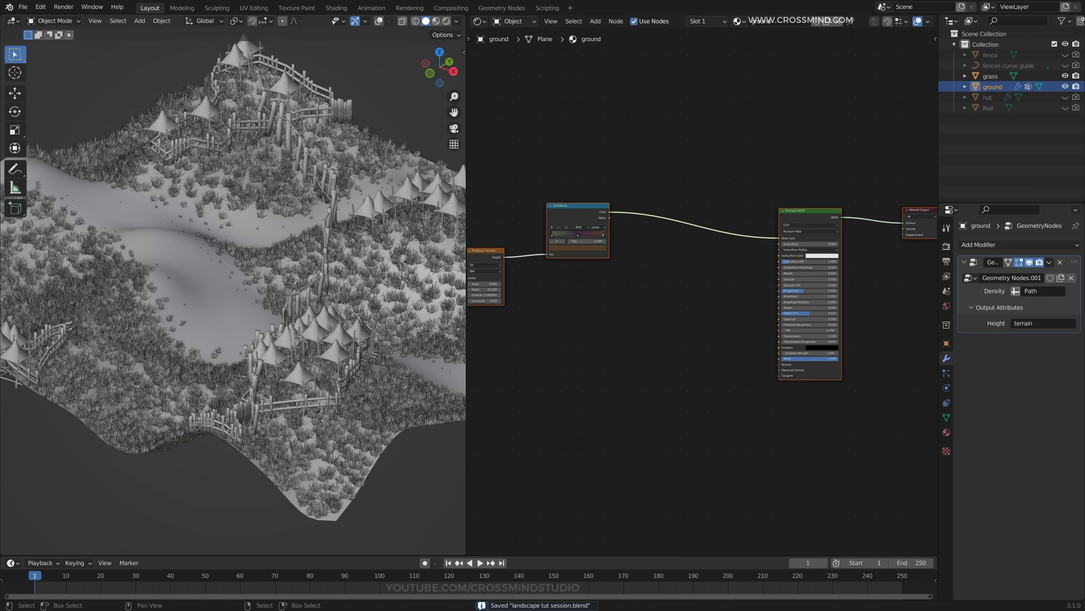
drag(581, 206, 716, 213)
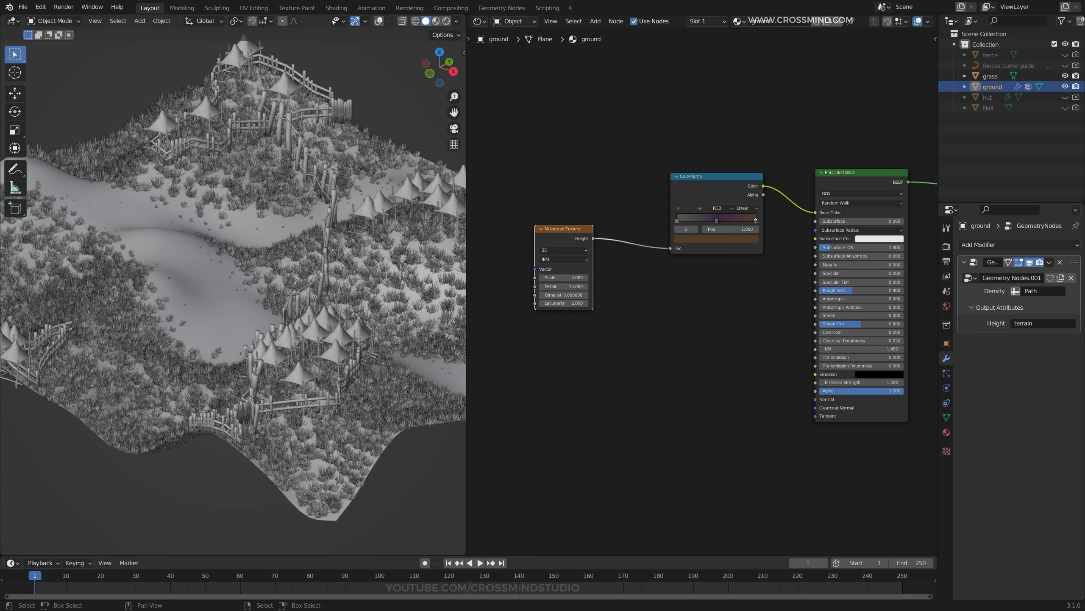
scroll(720, 208, up, 3)
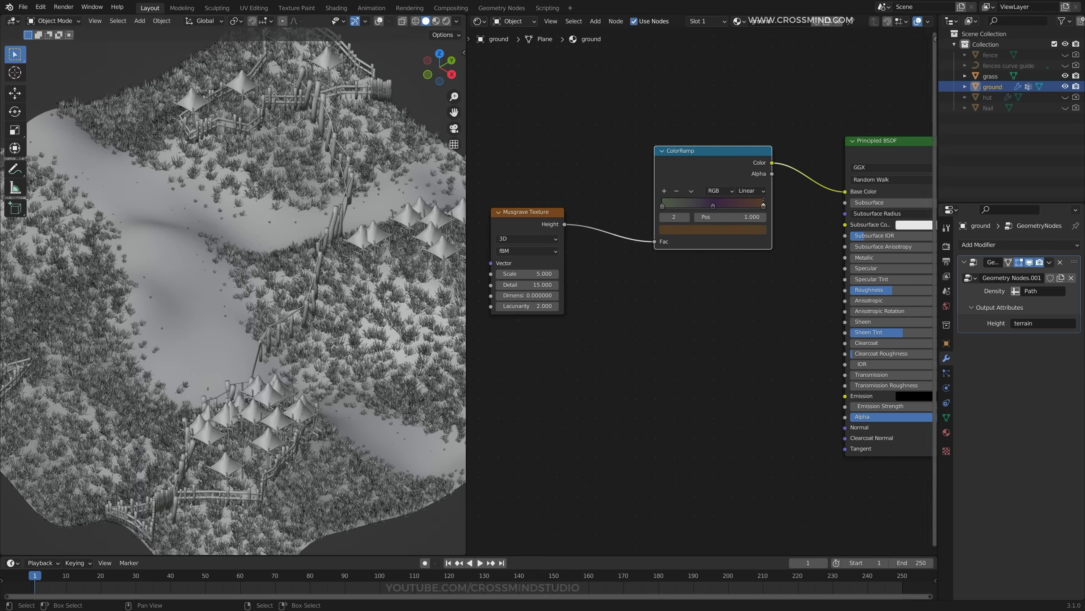
Show the render properties, switch the shader type to World, and save the file.
click(947, 227)
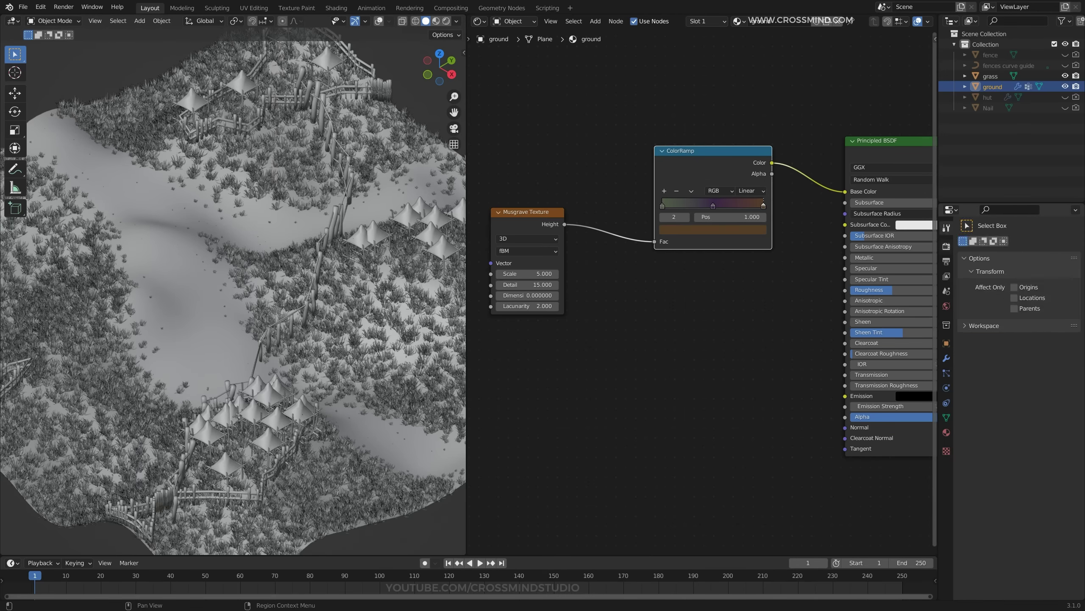
click(947, 246)
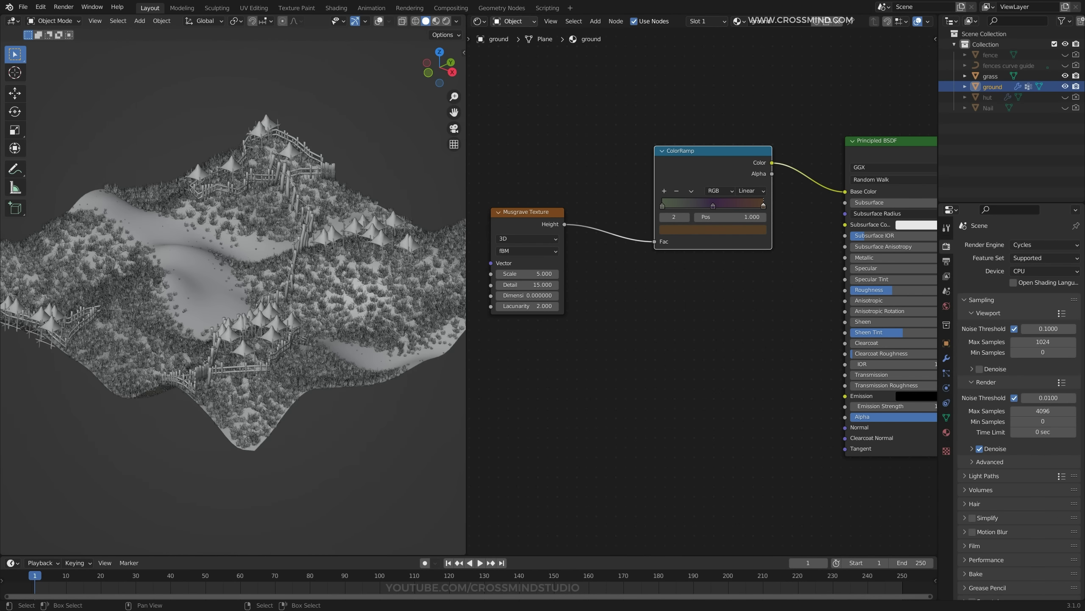
click(513, 21)
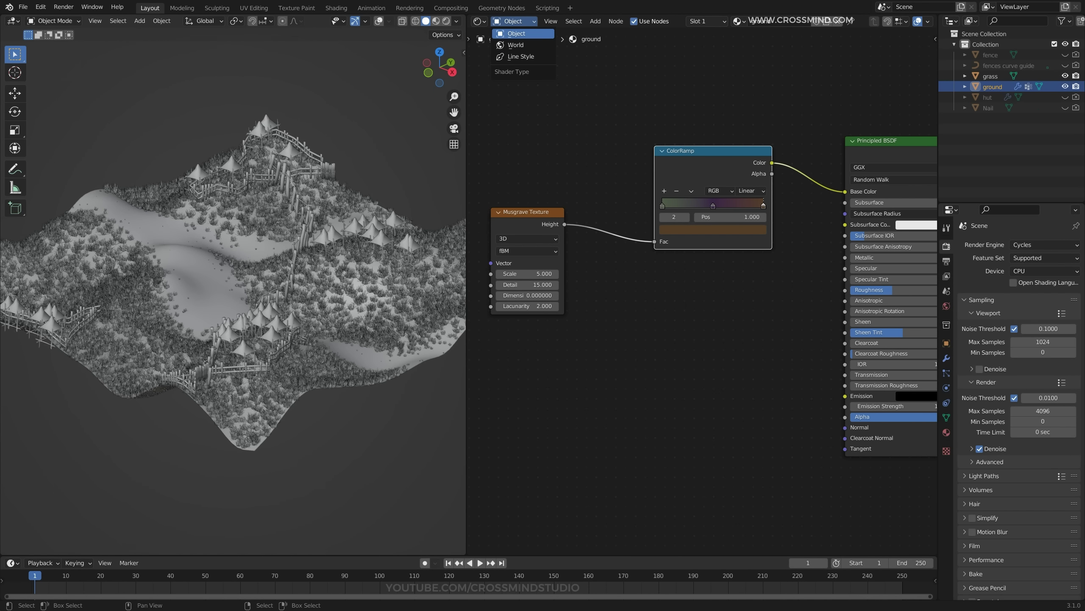
click(516, 44)
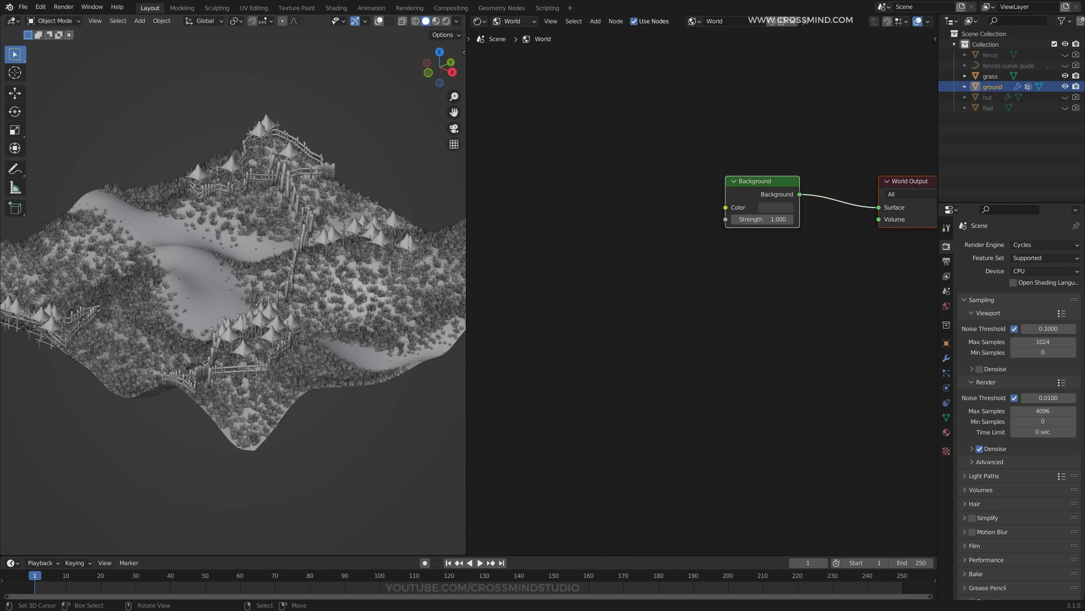
key(ctrl+s)
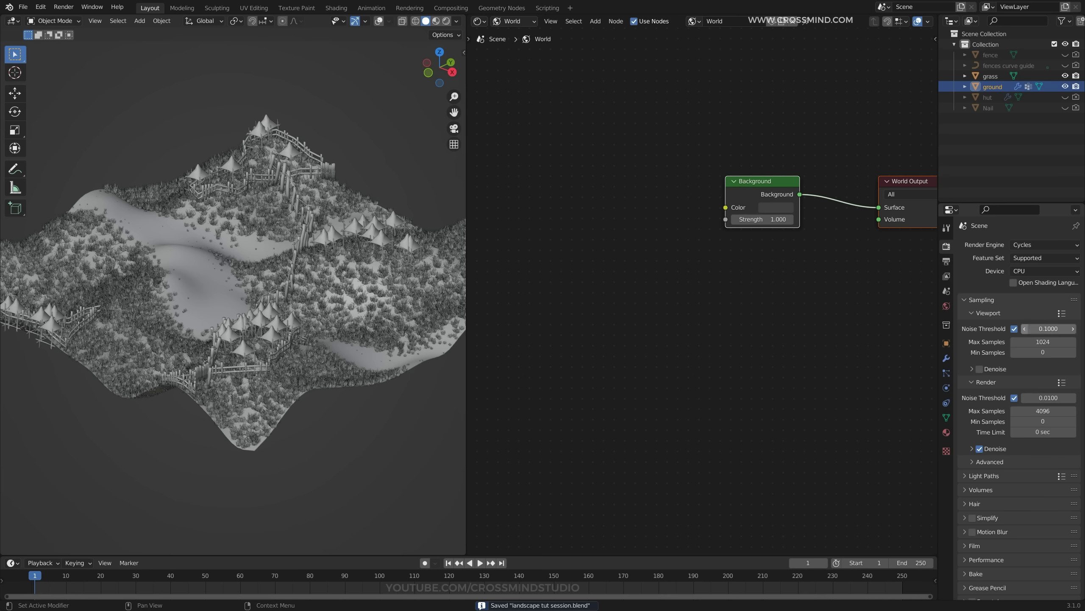
Set the Cycles viewport max samples to 16 and the render device to GPU Compute.
click(1042, 342)
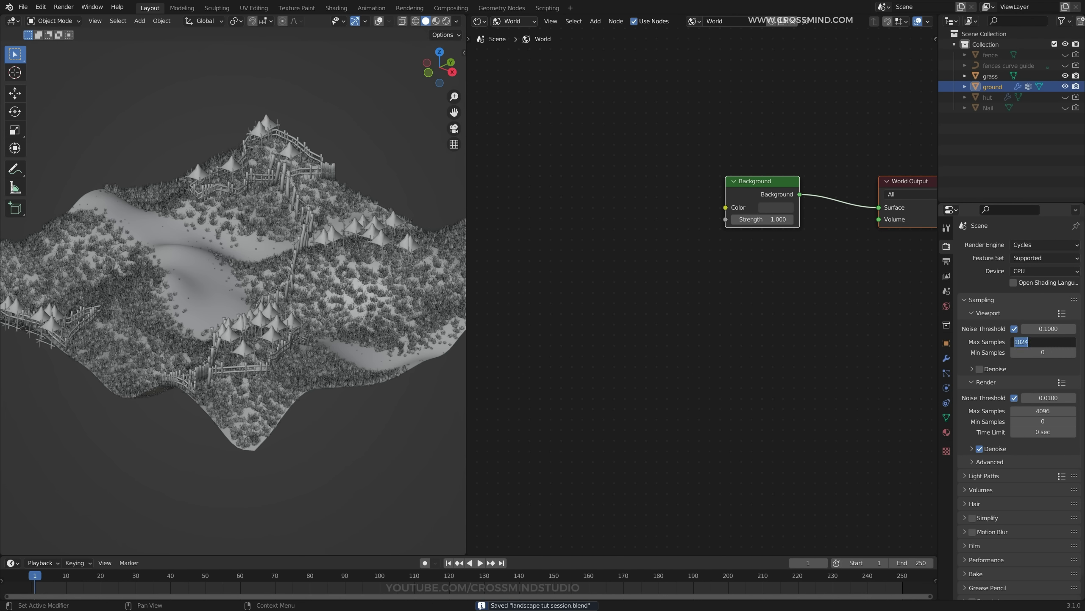
text(16)
key(Return)
click(1046, 271)
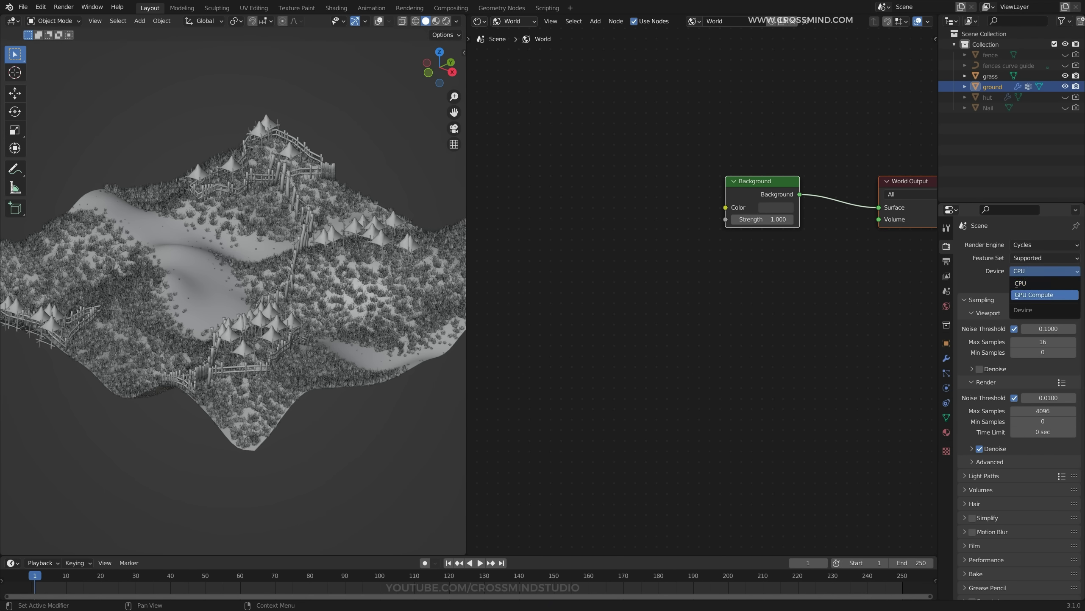
click(1046, 295)
Add a Sky Texture node to the world and connect its Color to the Background's Color.
key(shift+a)
click(652, 226)
text(sky)
key(Return)
click(555, 230)
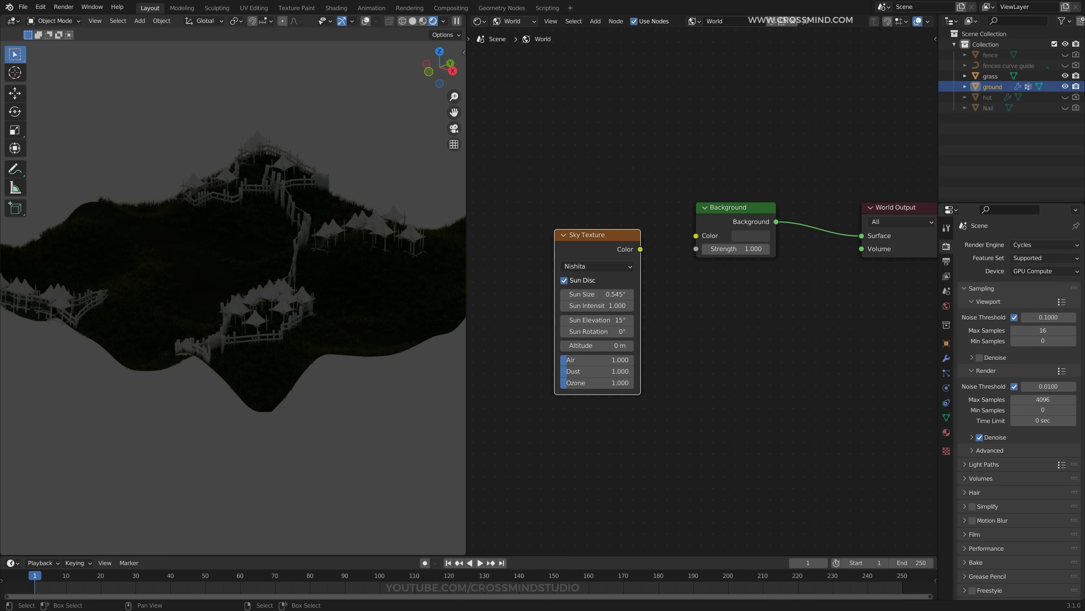
drag(684, 239, 696, 236)
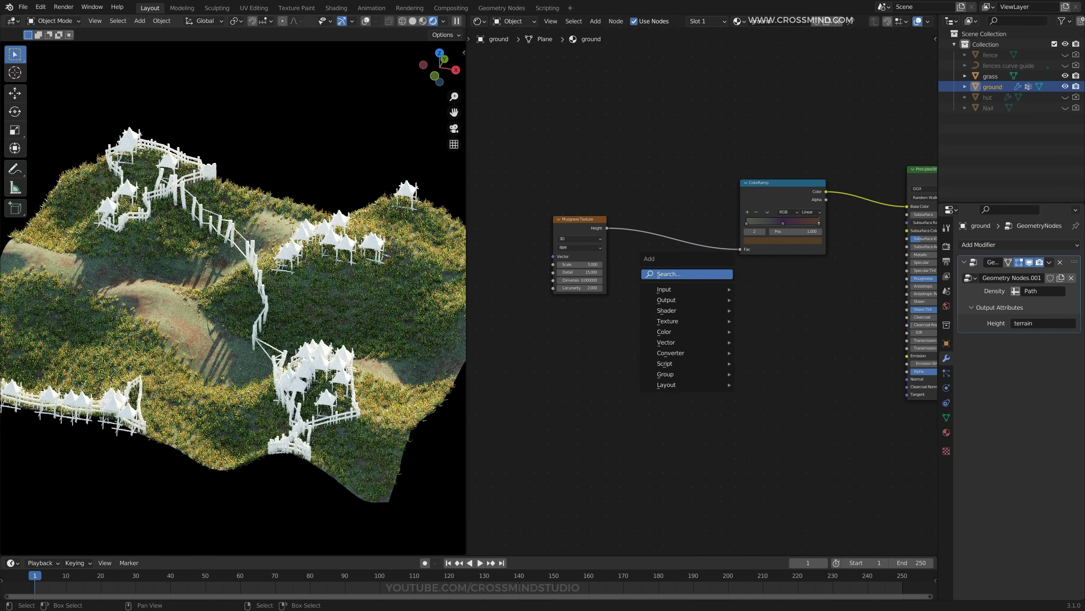
Add an Attribute node to the ground material with terrain as its attribute name.
click(684, 274)
text(att)
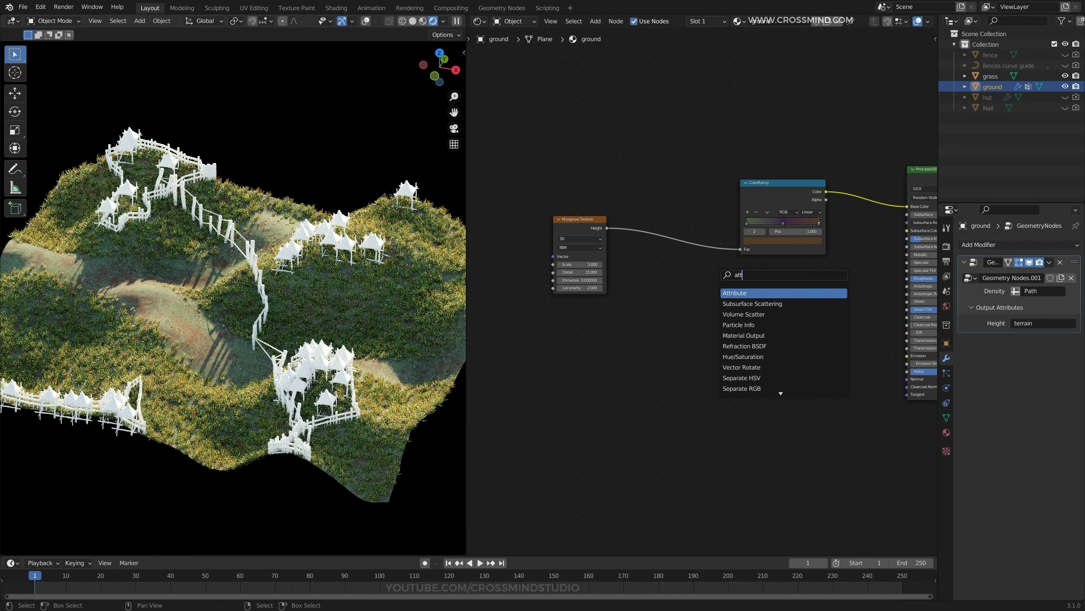
key(Return)
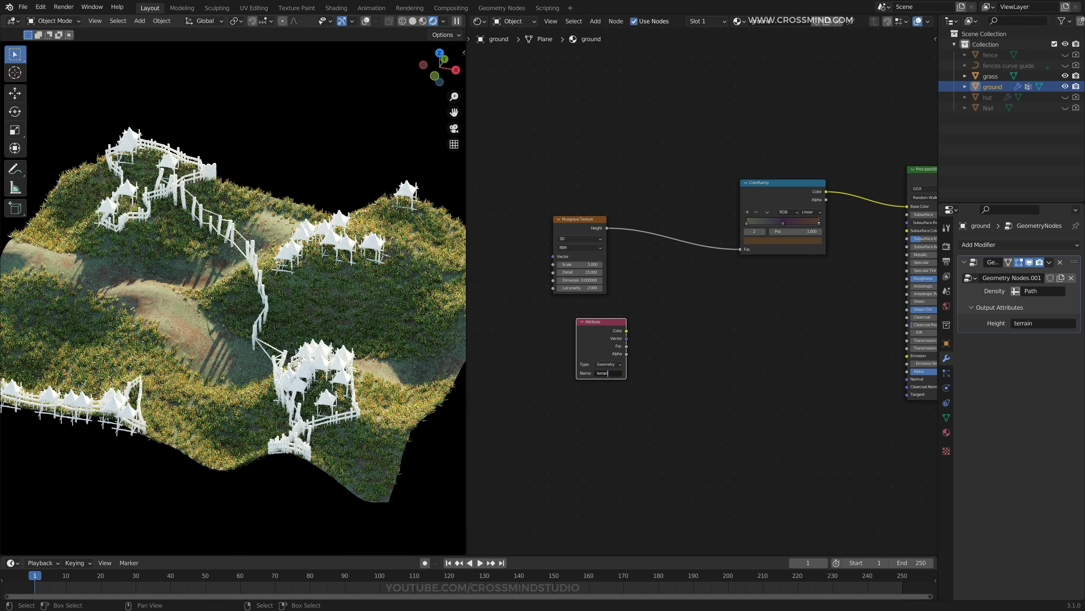
Compare the Attribute node's output with the full Principled BSDF shading in the rendered viewport.
middle_drag(744, 311, 641, 299)
scroll(642, 299, up, 2)
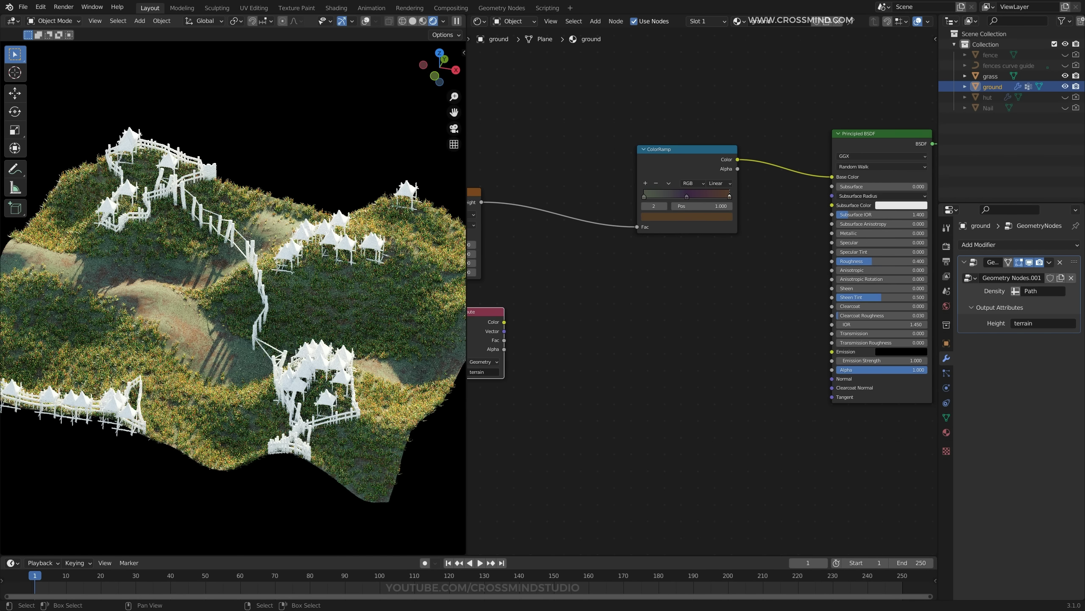
mouse_move(666, 300)
middle_down()
mouse_move(739, 288)
mouse_move(654, 317)
middle_up()
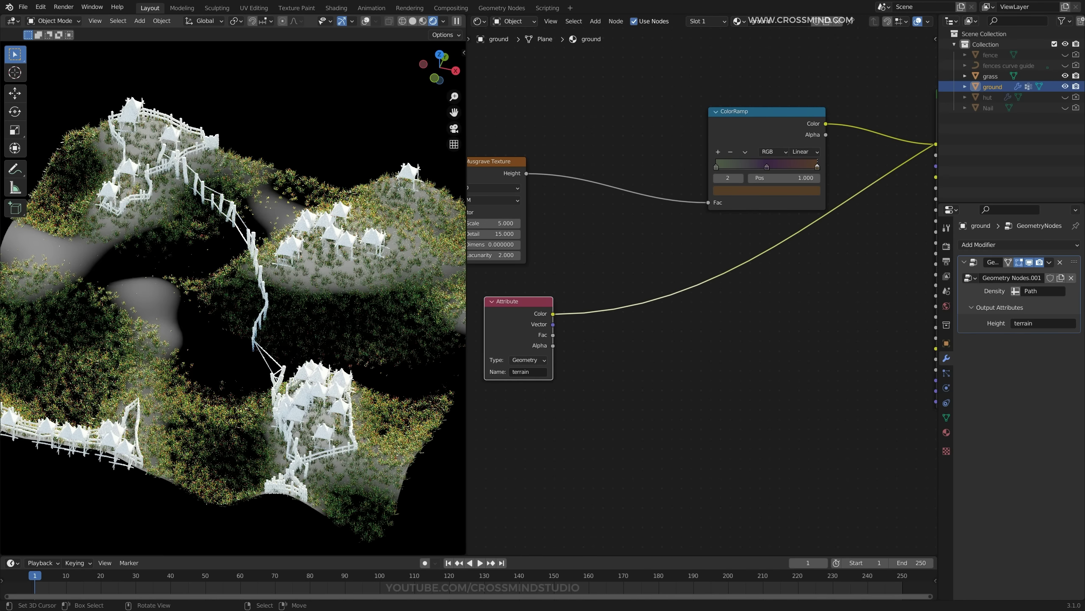
scroll(769, 316, down, 3)
ctrl+shift+click(833, 150)
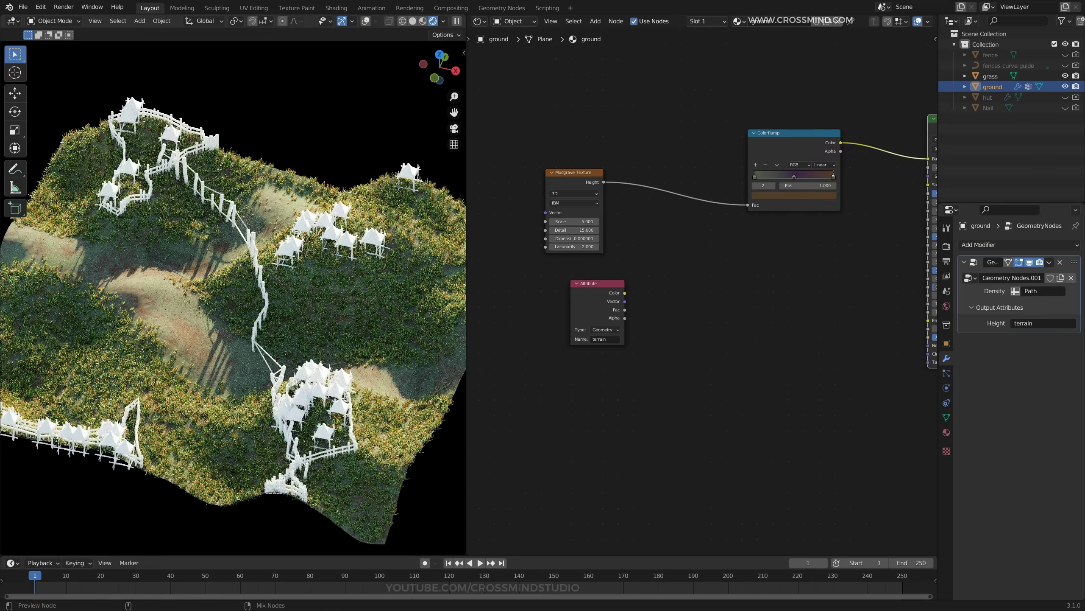
ctrl+shift+click(594, 304)
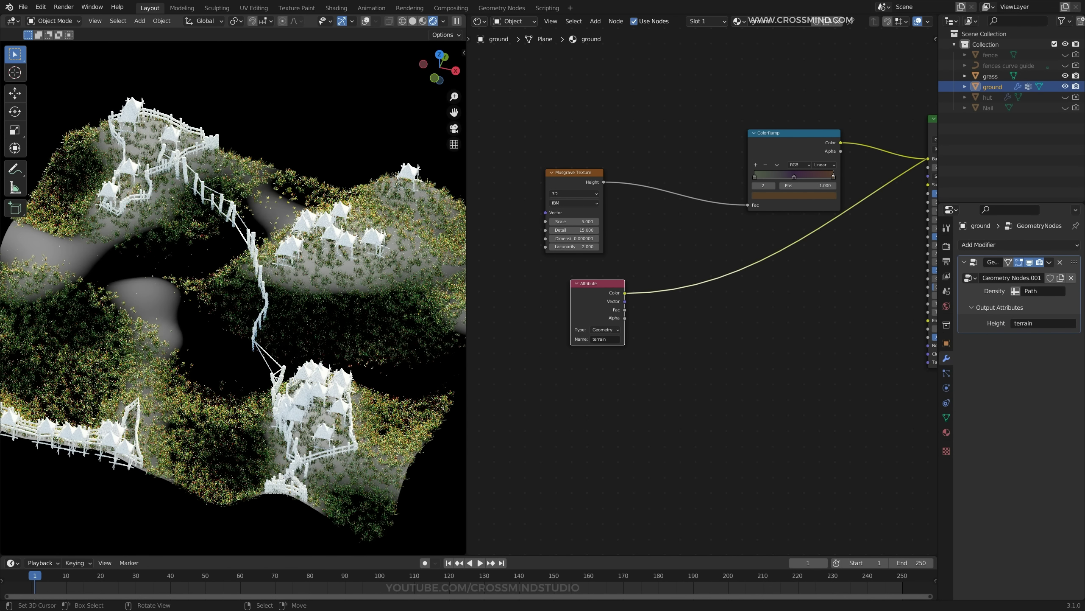
Connect the Attribute's Fac to the Principled BSDF's Specular and preview the Principled BSDF.
middle_drag(748, 299, 650, 317)
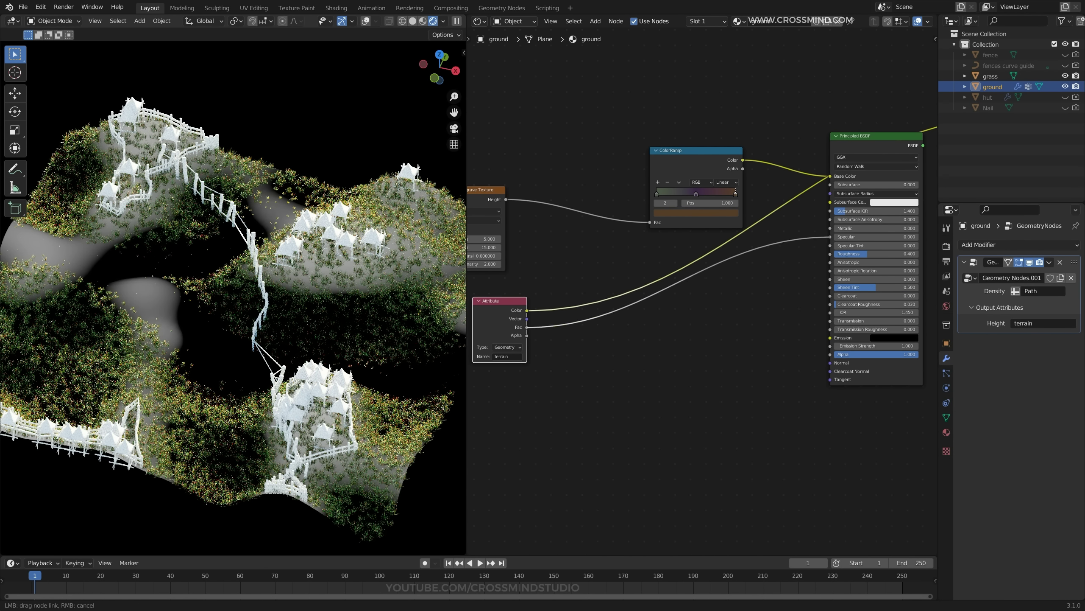
drag(830, 237, 830, 237)
middle_drag(812, 256, 757, 261)
ctrl+shift+click(800, 147)
key(shift+a)
click(720, 252)
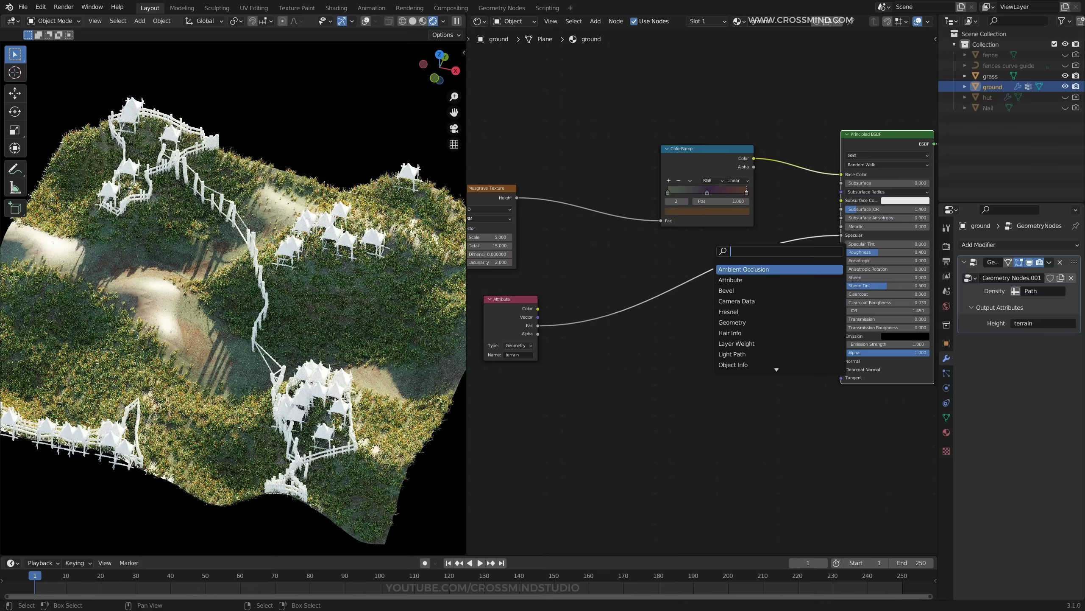
text(map)
key(Return)
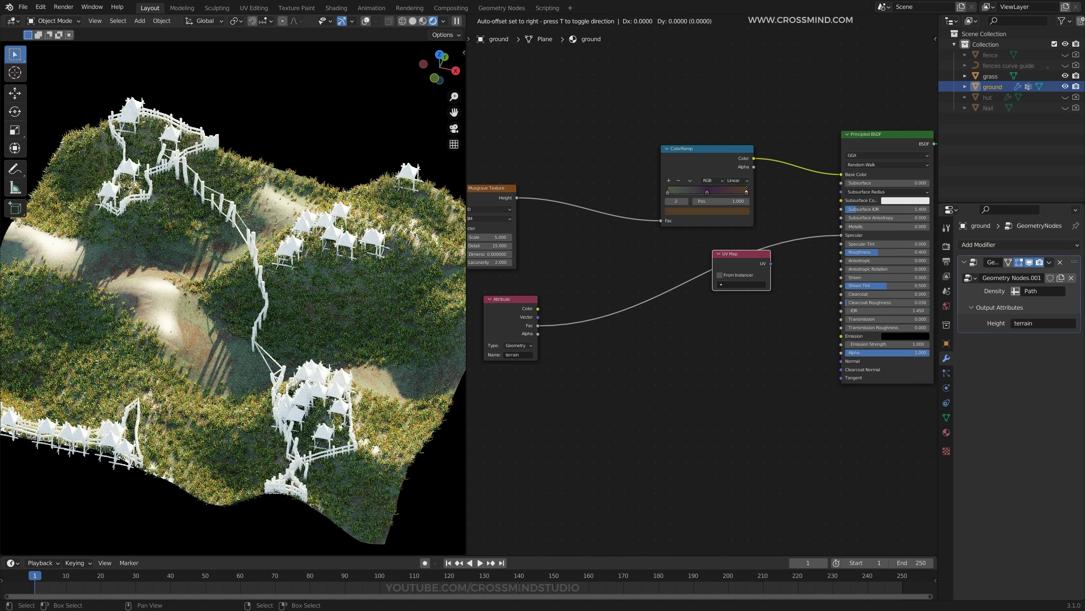
click(722, 295)
key(x)
Add a Map Range node to the ground material between the Attribute's Fac and the Principled BSDF's Specular.
key(shift+a)
click(751, 305)
text(map ra)
key(Return)
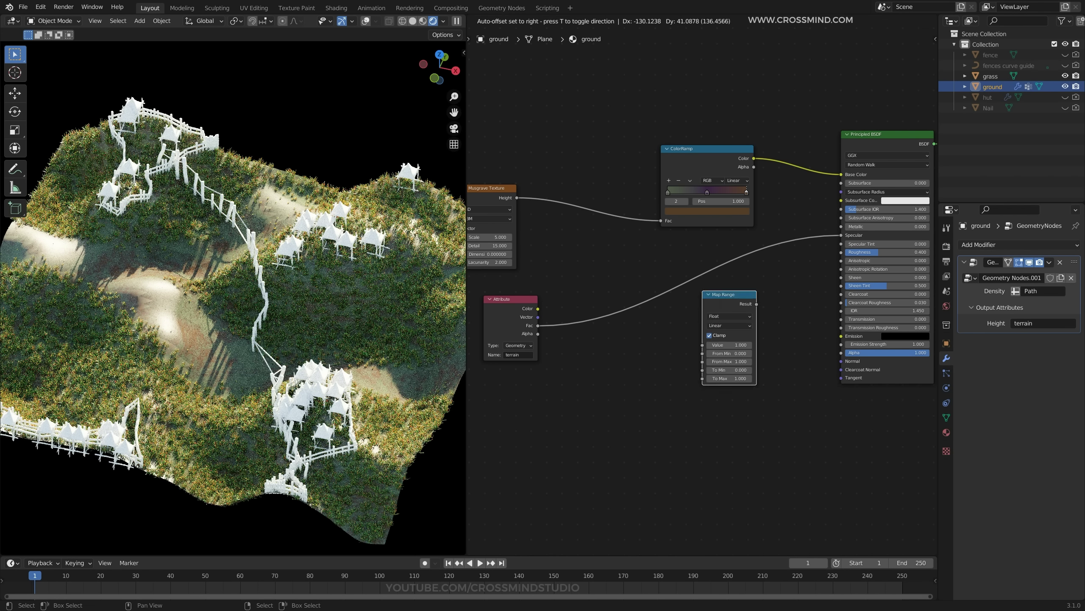
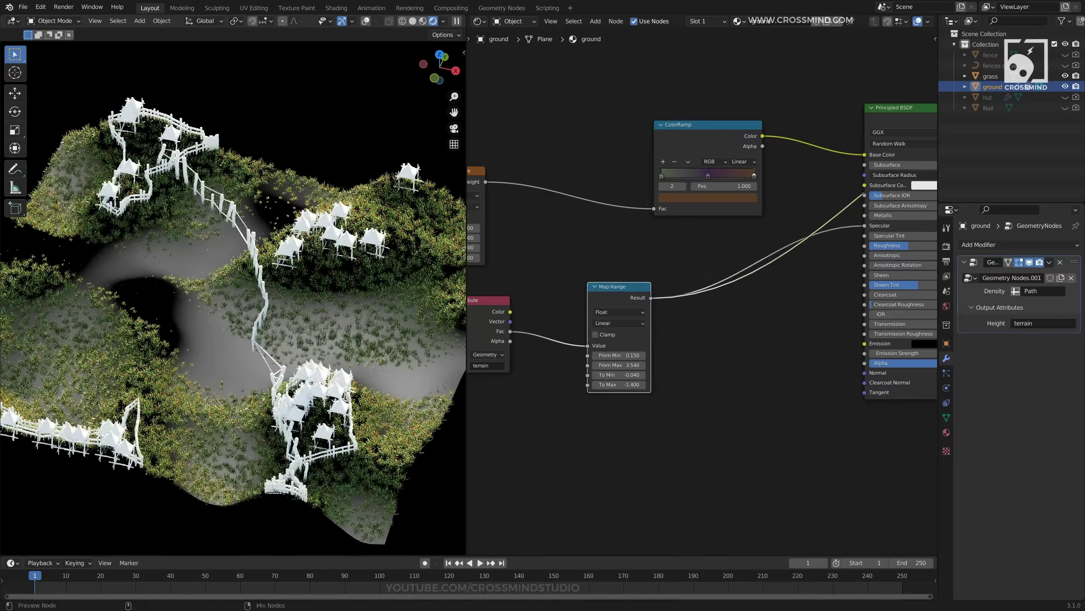
Preview the Principled BSDF and insert a Math node between the Map Range and the Specular input.
ctrl+shift+click(889, 121)
key(shift+a)
click(751, 219)
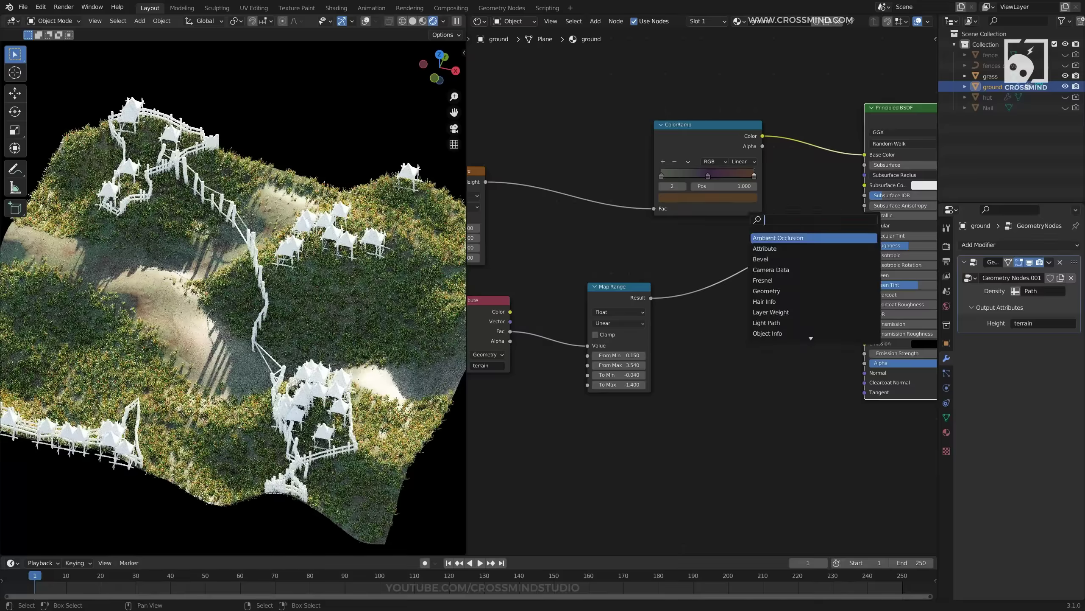
text(math)
key(Return)
click(720, 273)
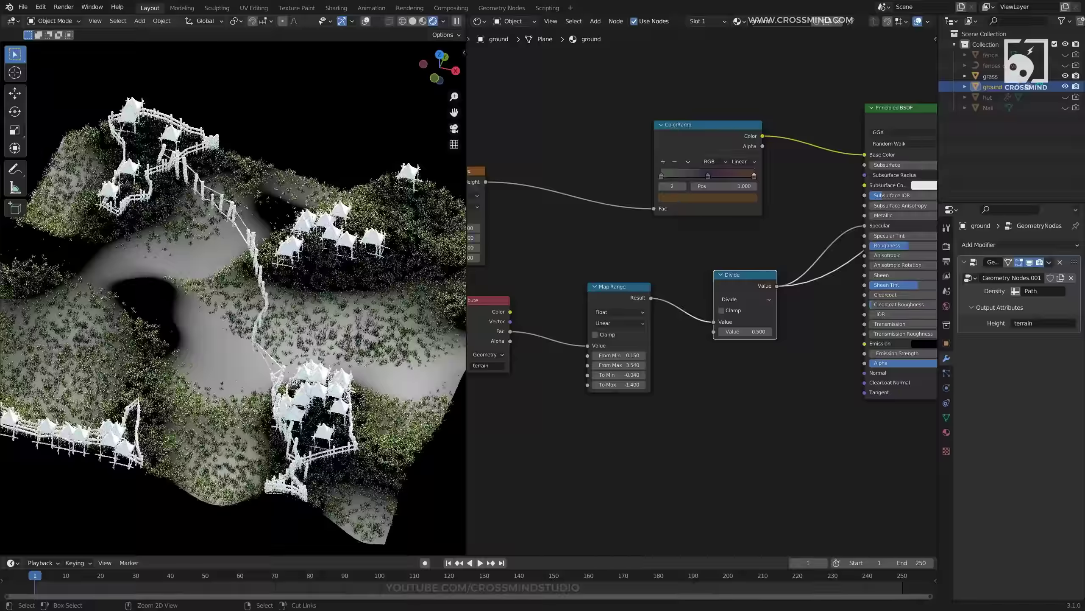
Set the Math node to Multiply with a value of 4.510 and preview the Principled BSDF.
click(745, 299)
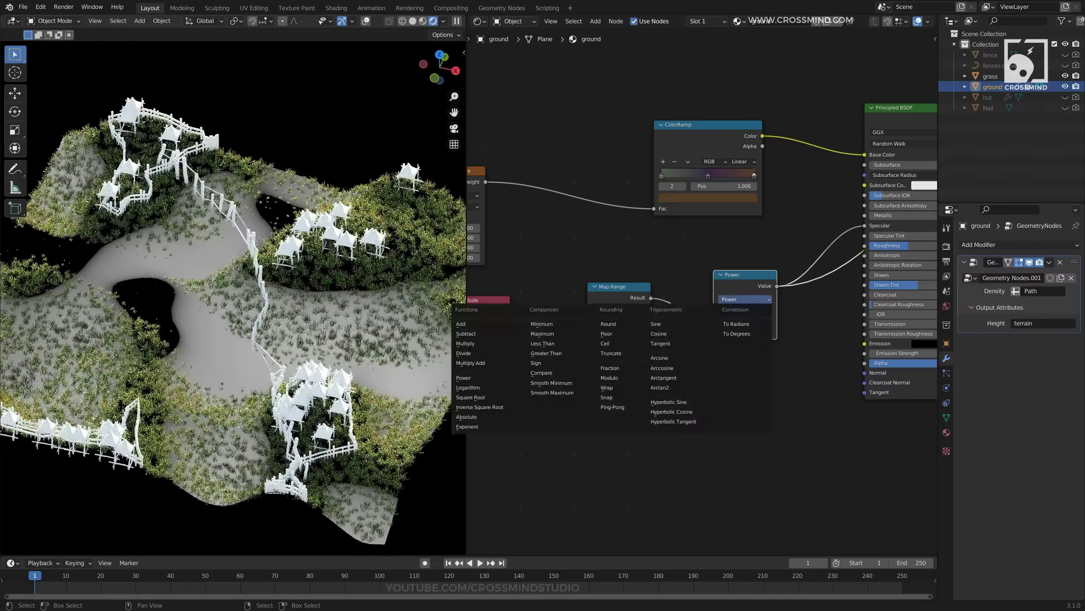
click(487, 345)
drag(761, 332, 768, 332)
ctrl+shift+click(890, 122)
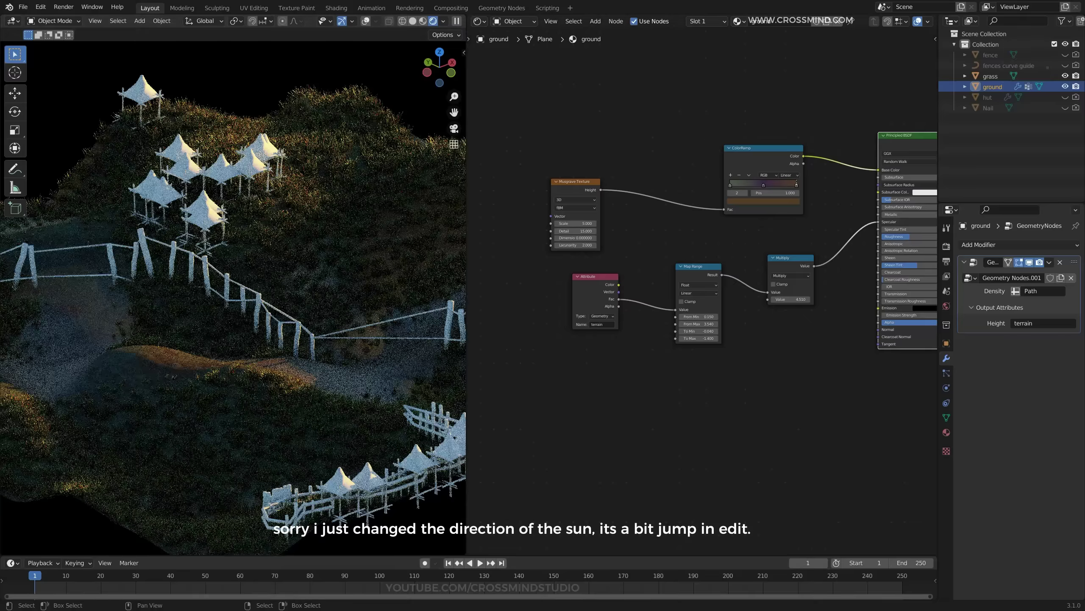
Try a To Max of -7.300 on the ground material's Map Range node.
scroll(757, 304, up, 2)
scroll(702, 292, up, 2)
mouse_move(680, 356)
mouse_down()
mouse_move(724, 357)
mouse_move(688, 356)
mouse_up()
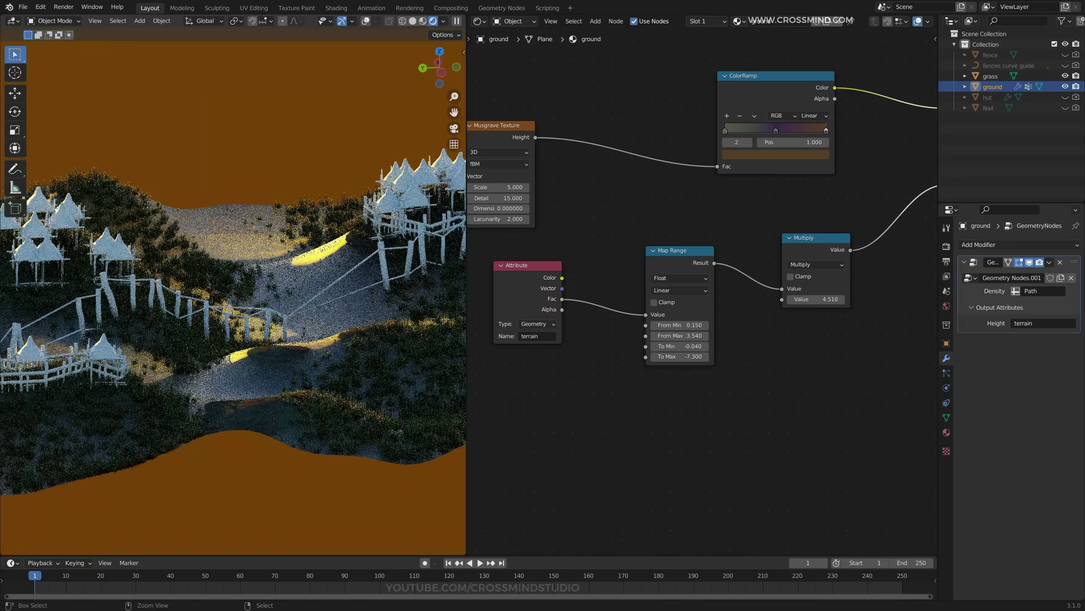
Set the Principled BSDF's Roughness to 0 and check the ground's reflections from several angles.
middle_drag(859, 266, 611, 272)
drag(759, 213, 729, 212)
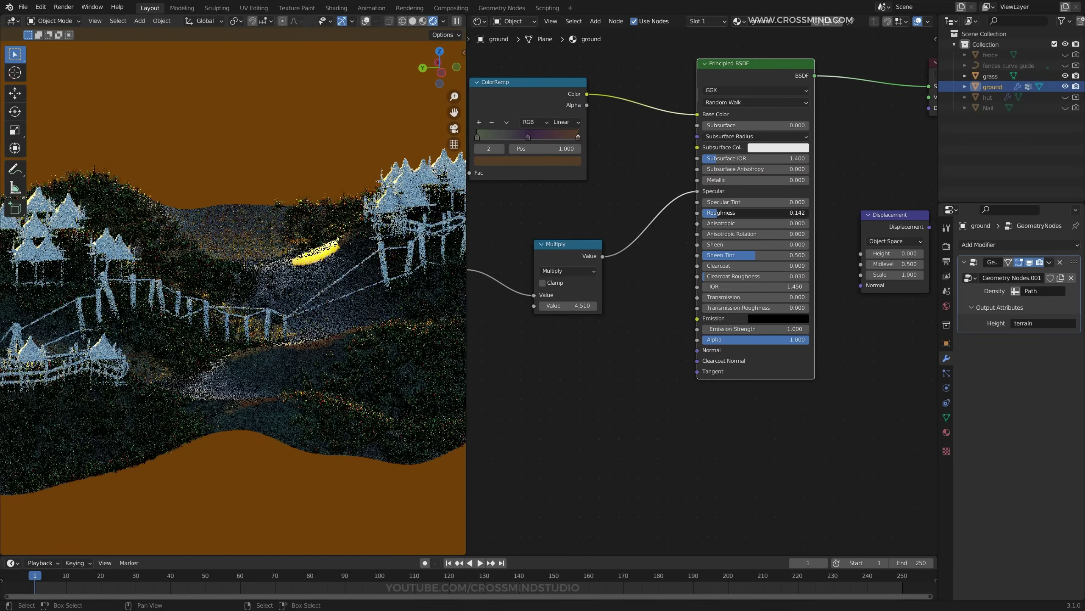
middle_drag(333, 265, 277, 304)
scroll(273, 303, up, 2)
middle_drag(616, 338, 664, 335)
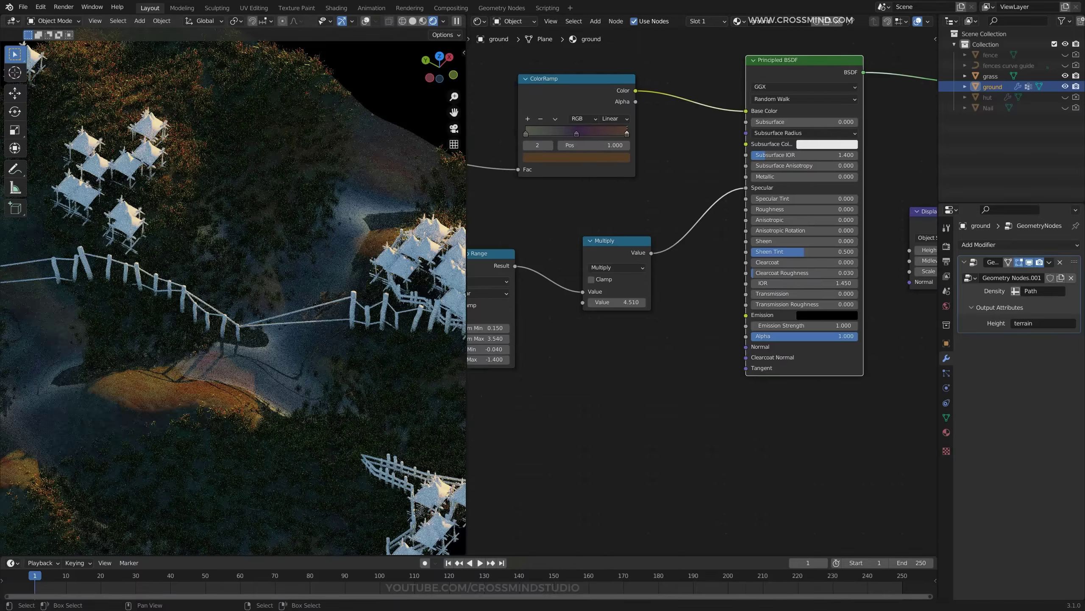
middle_drag(273, 317, 307, 280)
middle_drag(580, 300, 814, 271)
scroll(705, 291, down, 3)
scroll(814, 271, up, 1)
scroll(703, 299, up, 1)
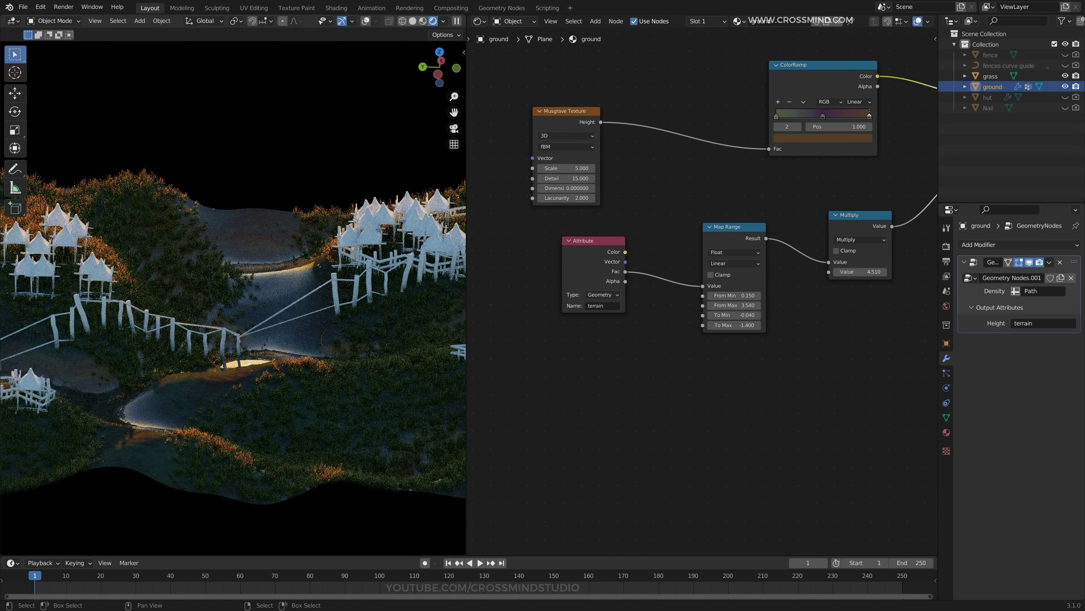
Put the ground in Edit Mode and switch the node area to the Geometry Node Editor.
key(Tab)
key(F4)
middle_drag(261, 318, 244, 324)
click(480, 21)
click(519, 108)
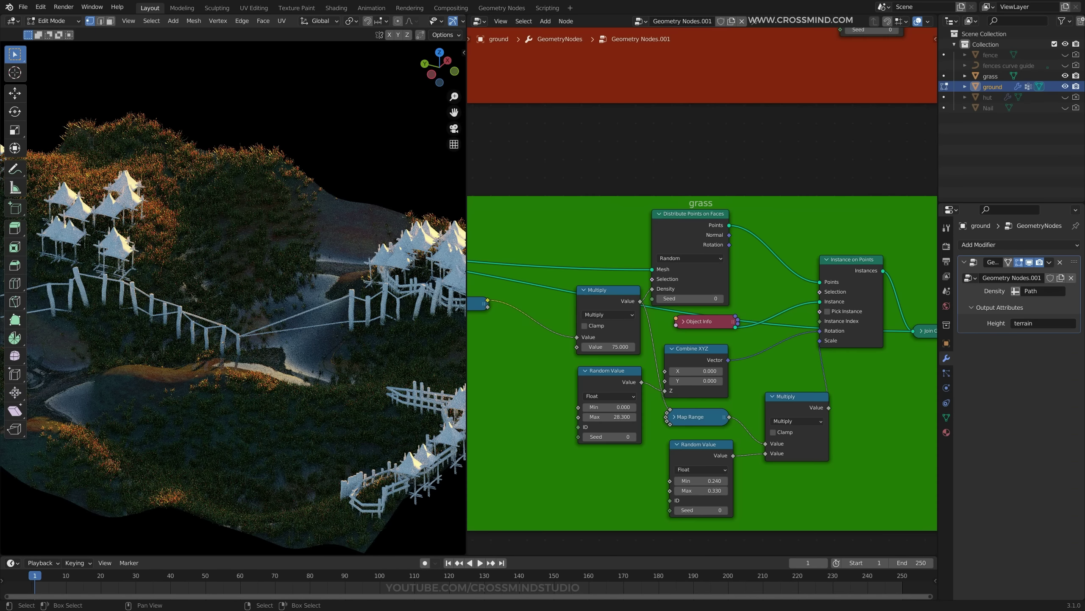
Insert a Map Range node directly after the Height output of the terrain frame's Musgrave Texture.
scroll(705, 298, down, 9)
middle_drag(555, 338, 872, 221)
scroll(798, 223, up, 13)
middle_drag(626, 192, 628, 242)
key(shift+a)
click(629, 242)
text(map)
click(654, 261)
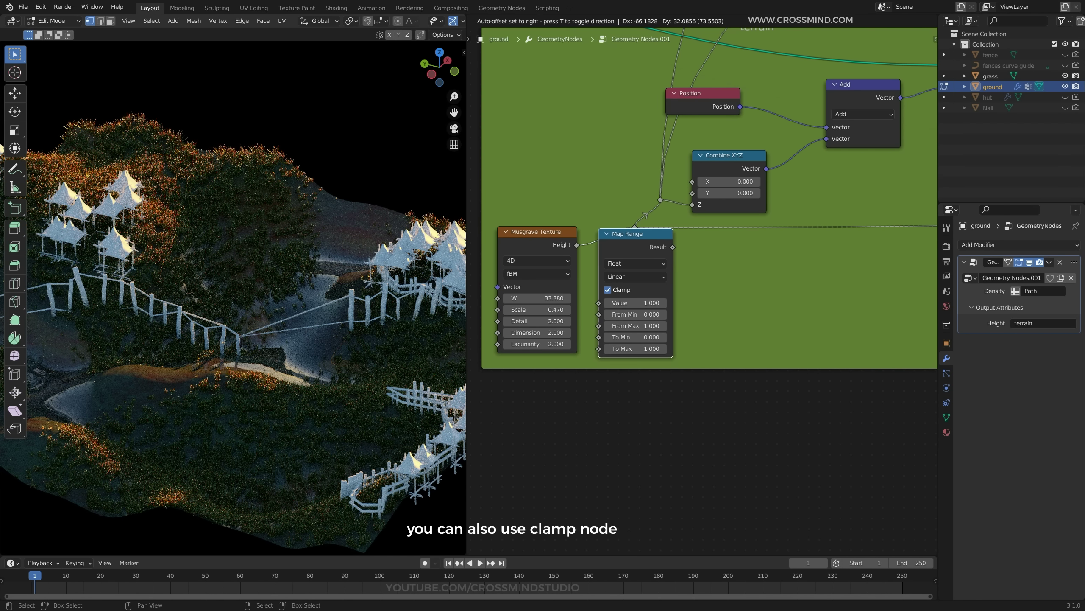
click(647, 206)
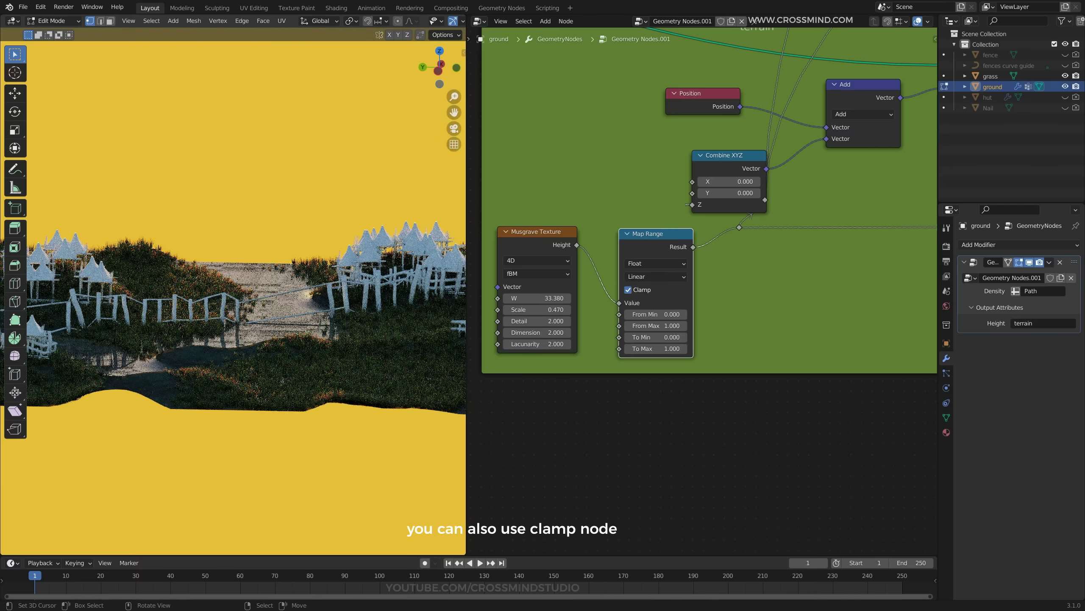
Compare the landscape with the terrain's Map Range node muted and unmuted.
key(m)
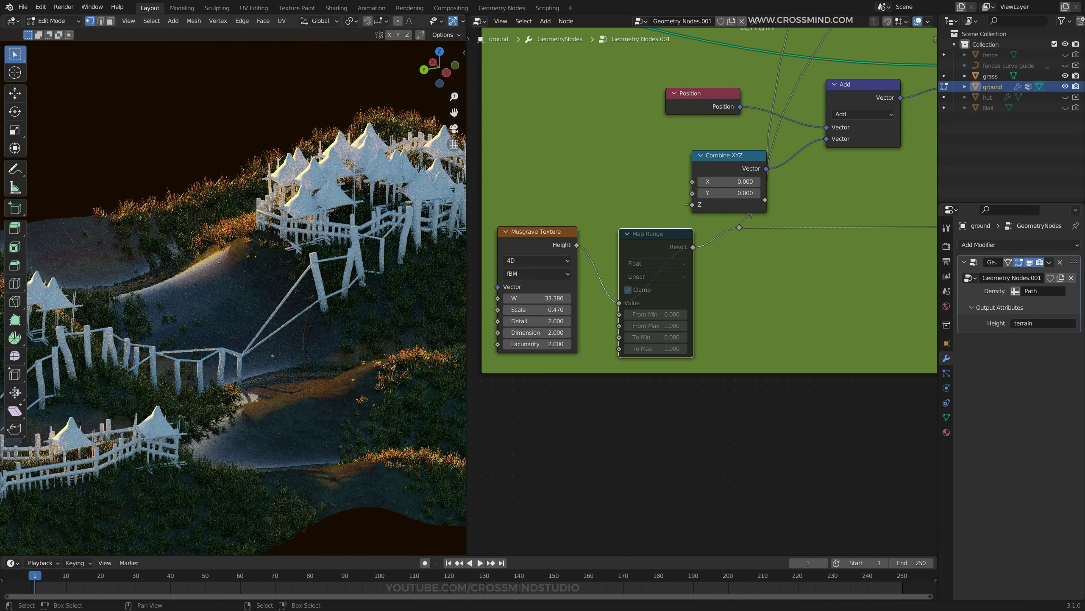
key(m)
middle_drag(295, 224, 217, 242)
scroll(256, 234, down, 5)
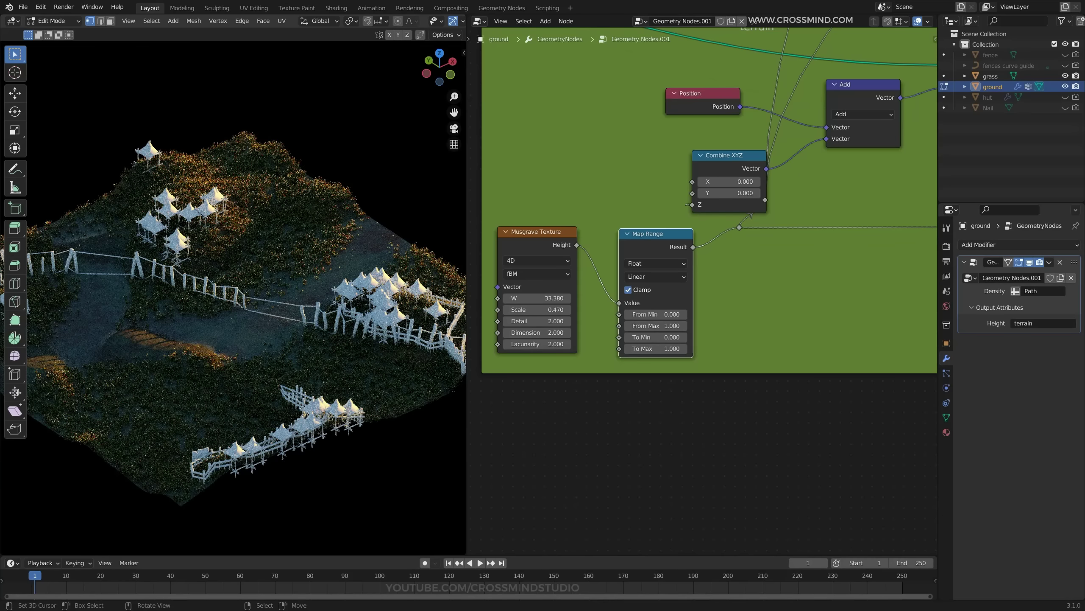
scroll(232, 20, down, 6)
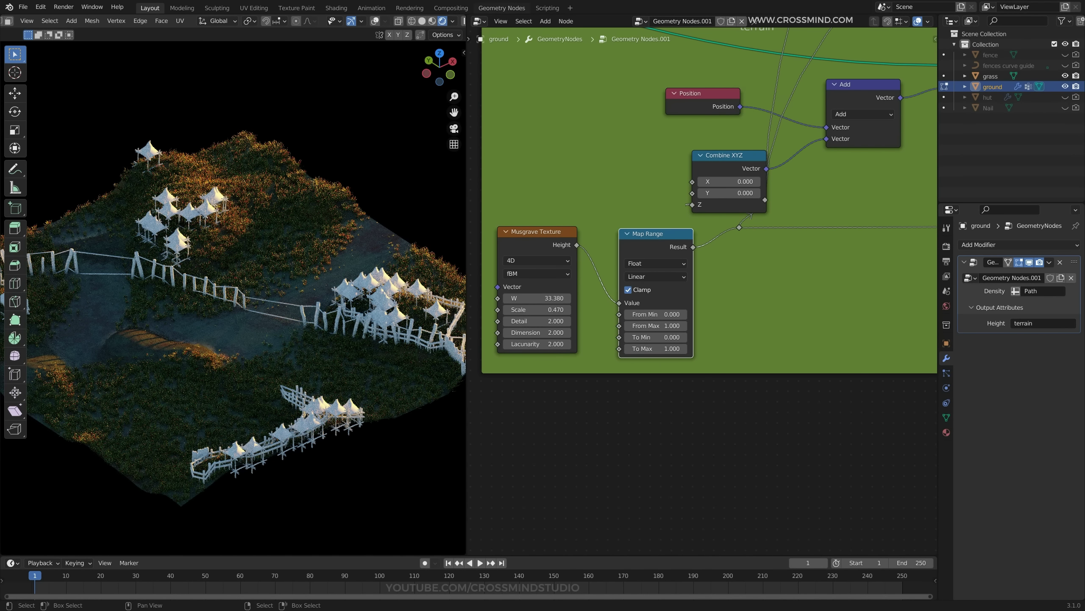
In the ground's shader nodes, connect the Map Range Result to the Principled BSDF's Roughness and rearrange the Map Range and Multiply nodes.
click(480, 21)
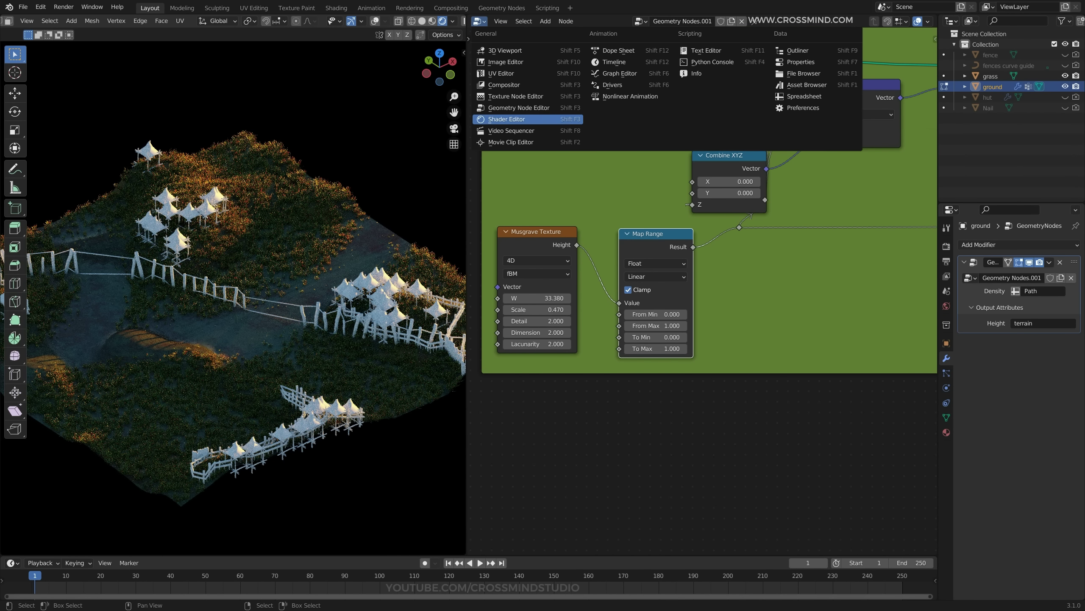
click(507, 119)
drag(601, 322, 722, 327)
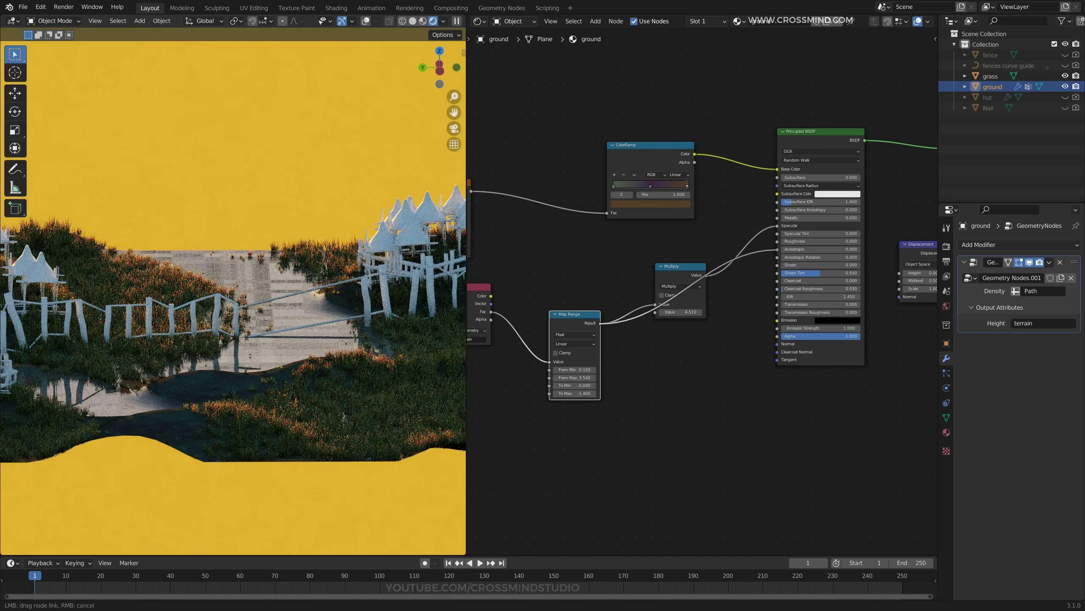
drag(777, 242, 776, 242)
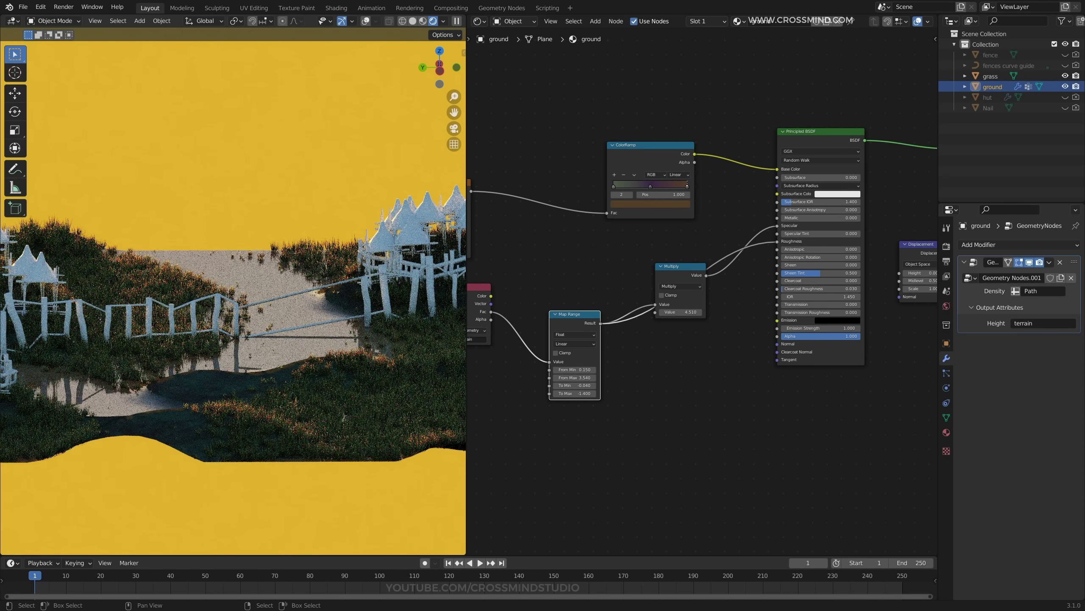
drag(575, 314, 582, 336)
key(g)
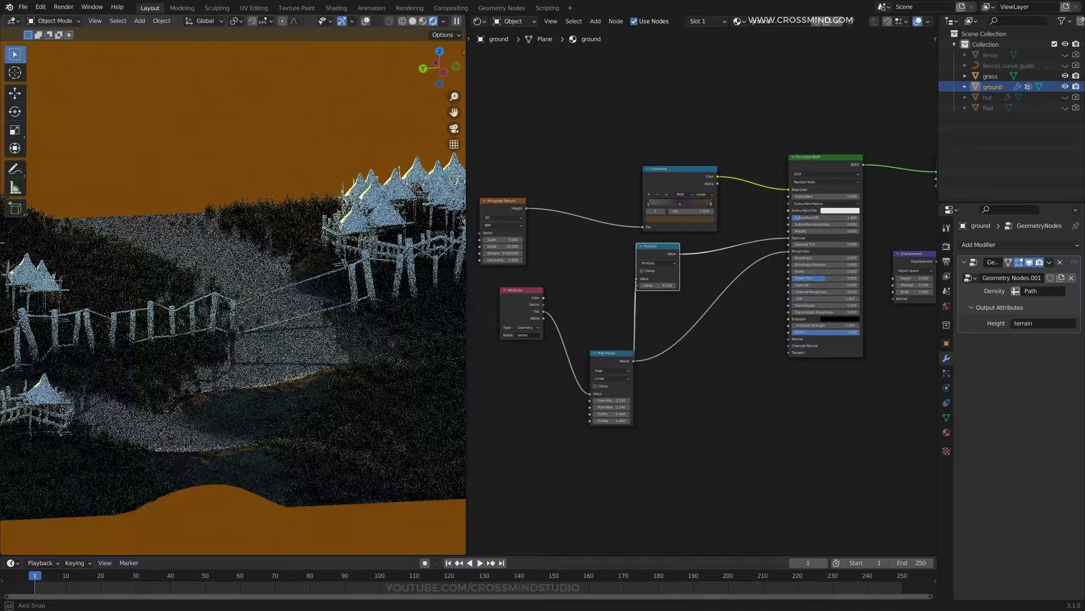
middle_drag(232, 274, 257, 334)
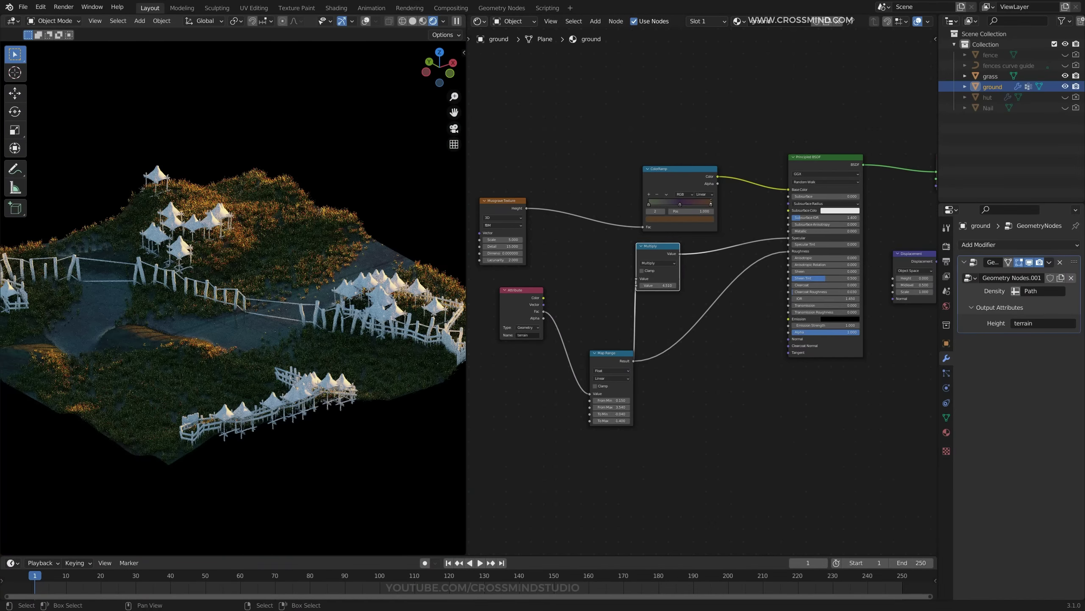
Bring the ground's geometry node tree back into the node area.
click(479, 21)
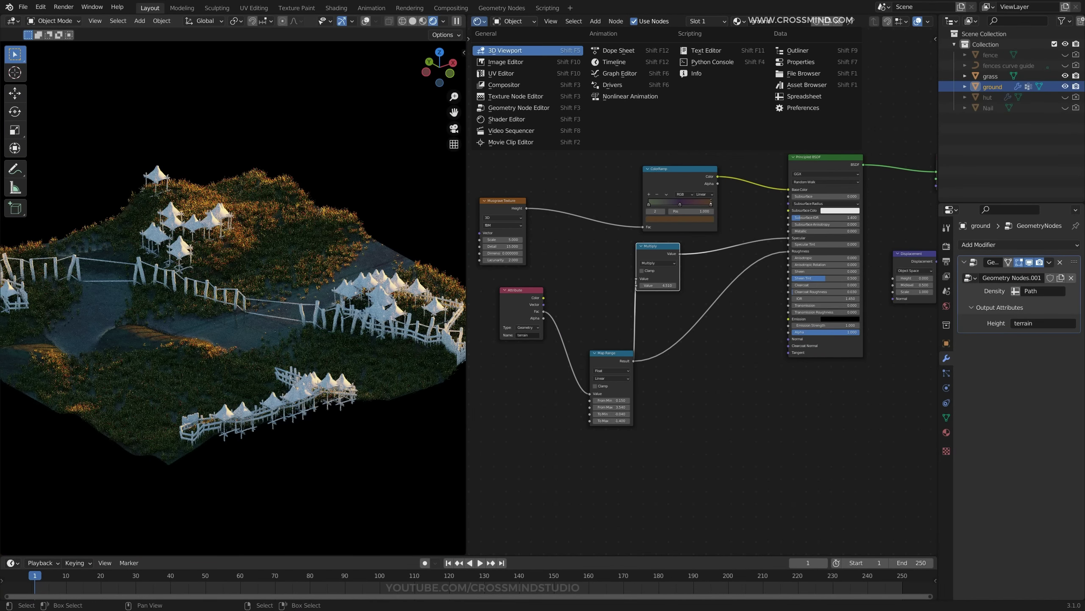
click(502, 108)
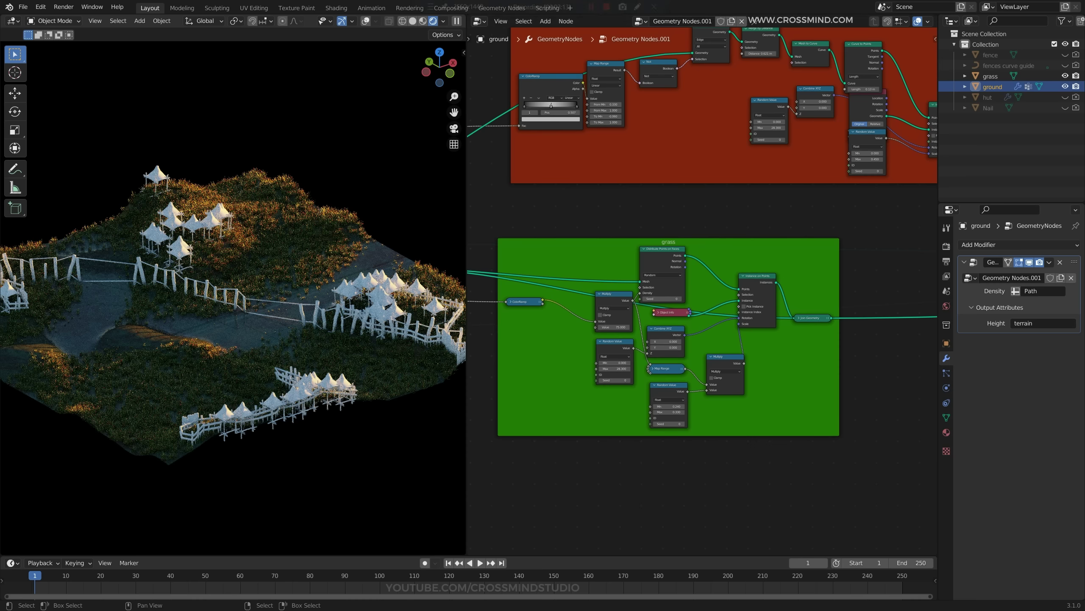
scroll(702, 291, down, 6)
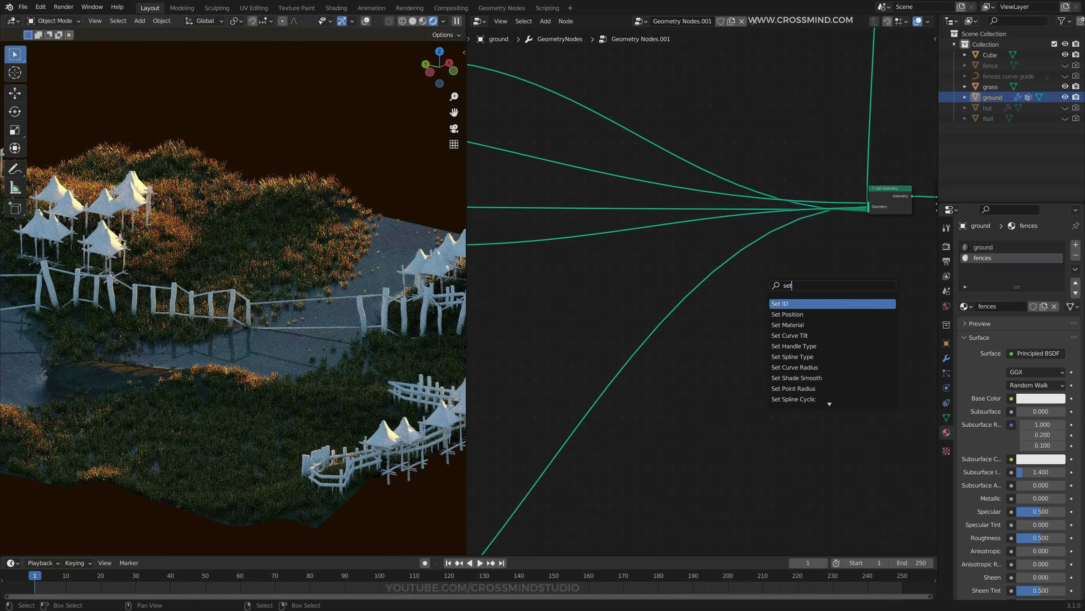
Add a Set Material node to the fence branch feeding Join Geometry and assign Material.001 to it.
key(Down)
key(Down)
key(Return)
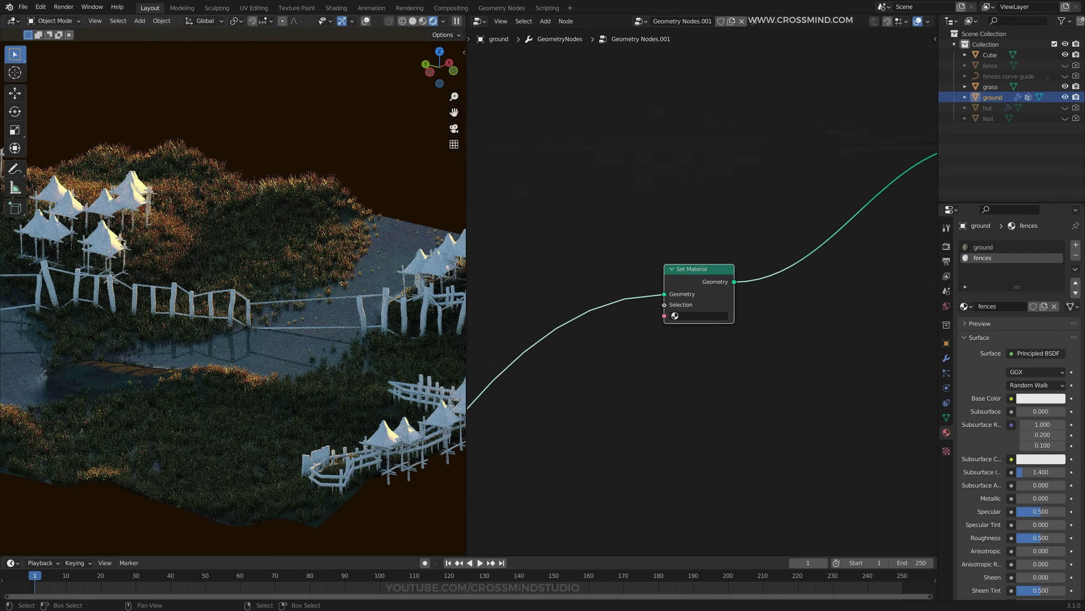
scroll(702, 289, up, 2)
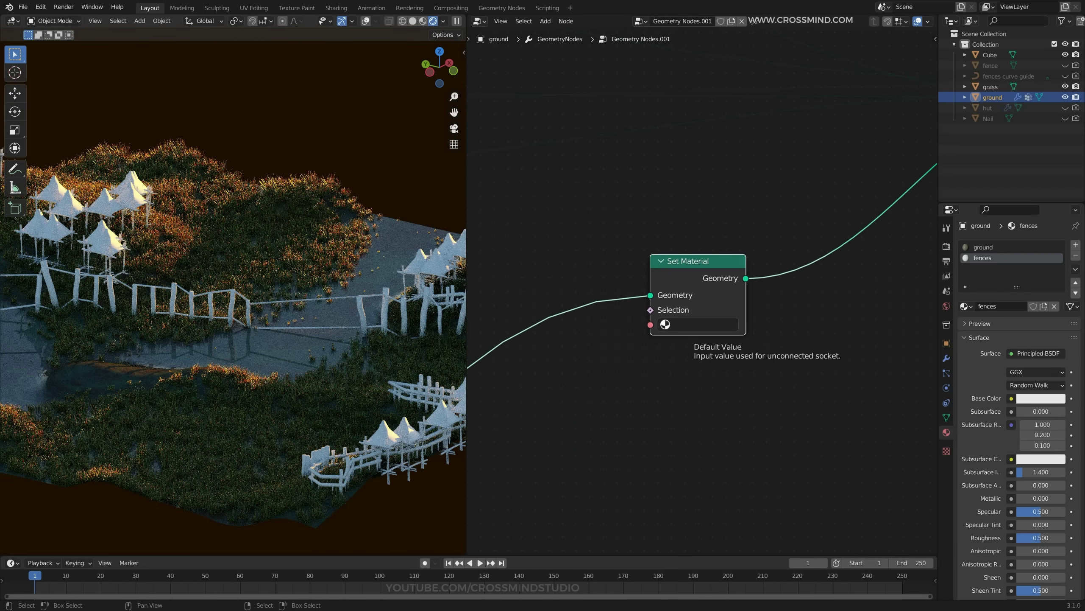
click(701, 324)
key(Down)
key(Down)
key(Return)
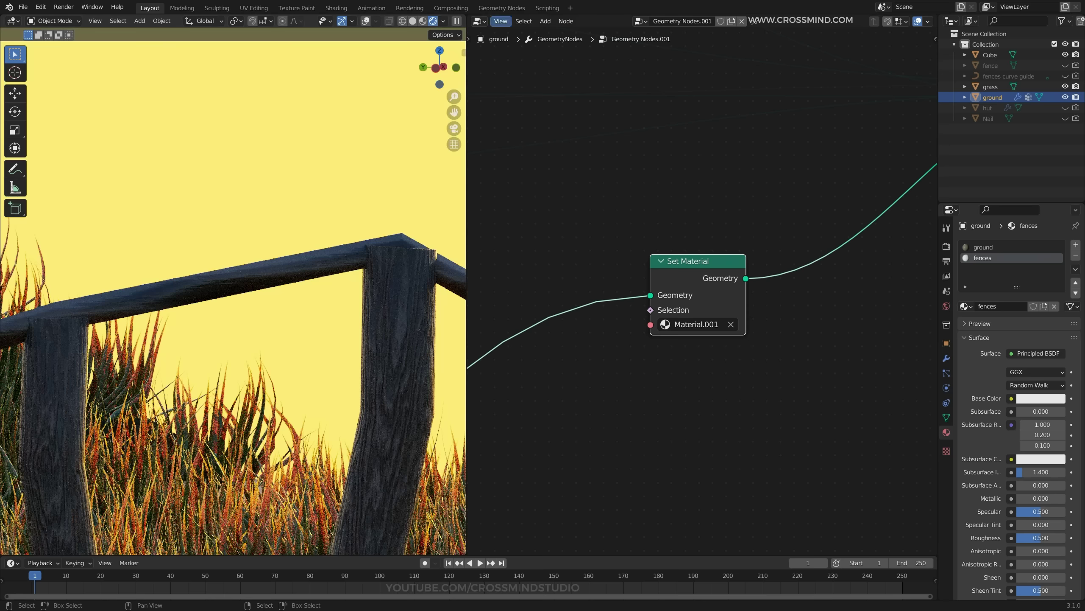
Examine the shader nodes of the wood material Material.001, from the Wave Texture and ColorRamp to the Displacement.
click(480, 22)
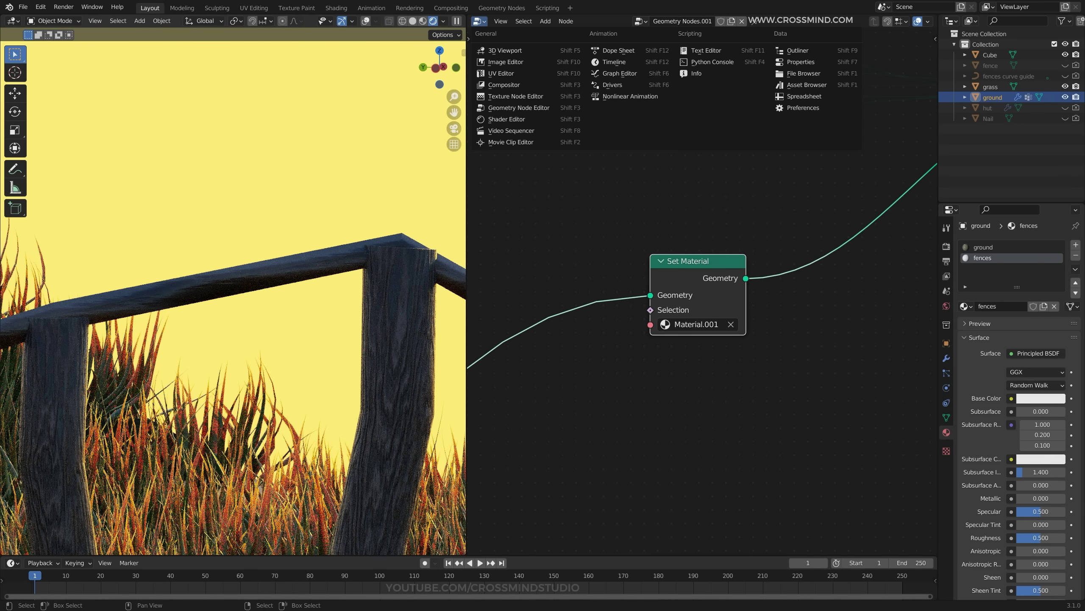
click(506, 120)
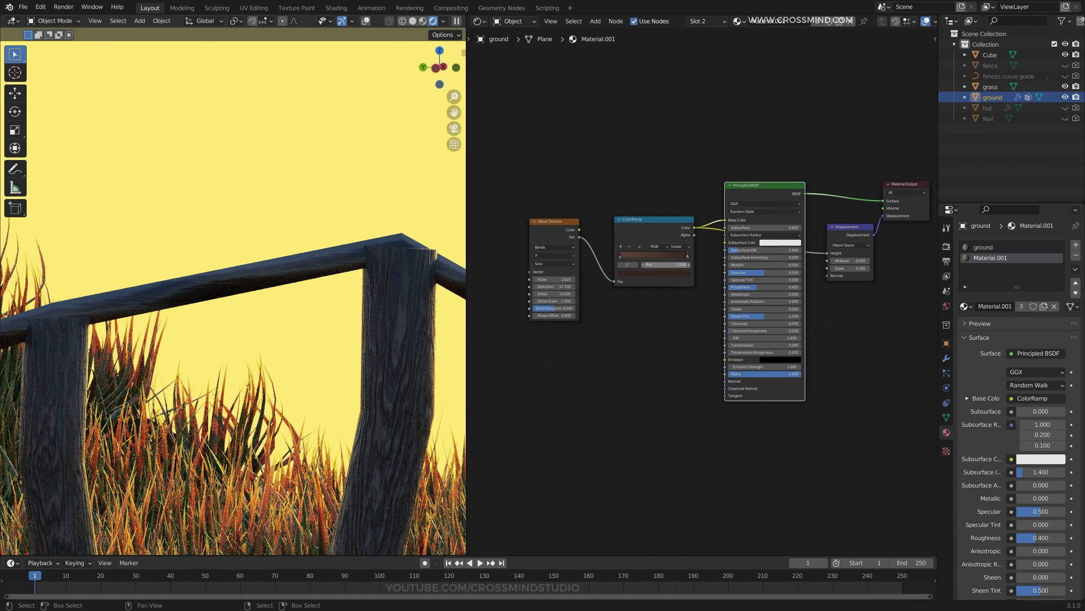
scroll(560, 275, up, 2)
middle_drag(547, 248, 595, 249)
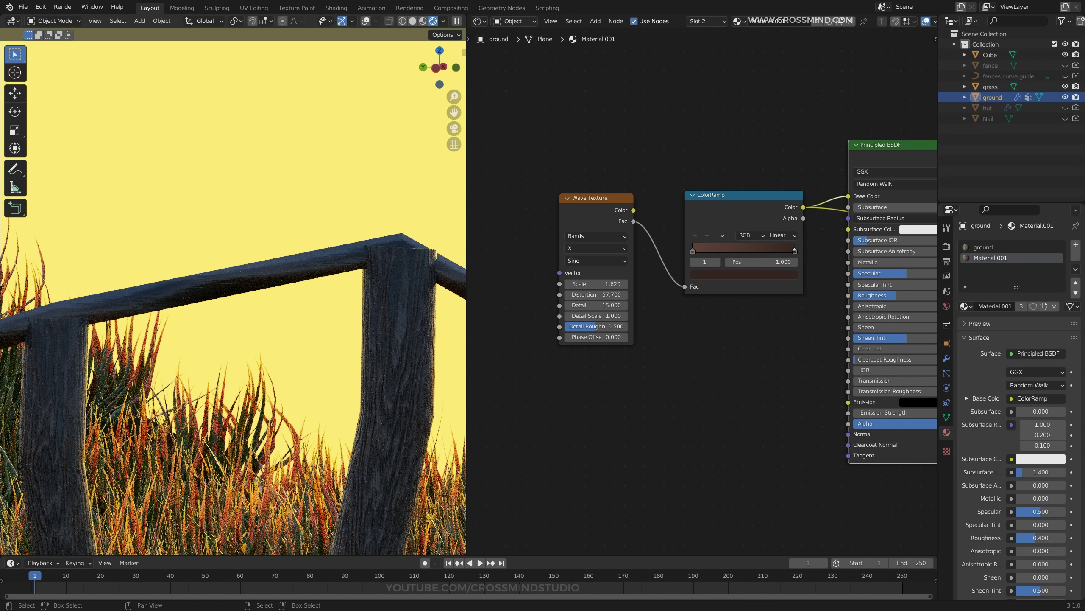
scroll(798, 283, down, 4)
middle_drag(798, 284, 699, 291)
scroll(699, 292, up, 3)
middle_drag(786, 201, 708, 200)
scroll(698, 298, down, 1)
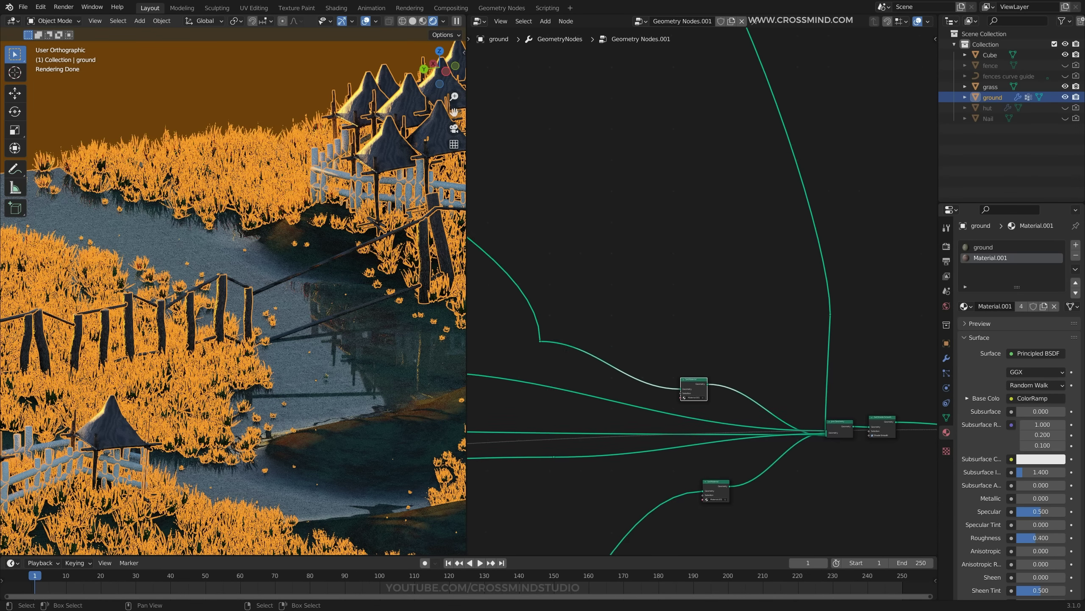
Duplicate the Set Material node onto the branch entering Join Geometry from above and hide the viewport overlays.
shift+scroll(702, 291, up, 2)
key(shift+d)
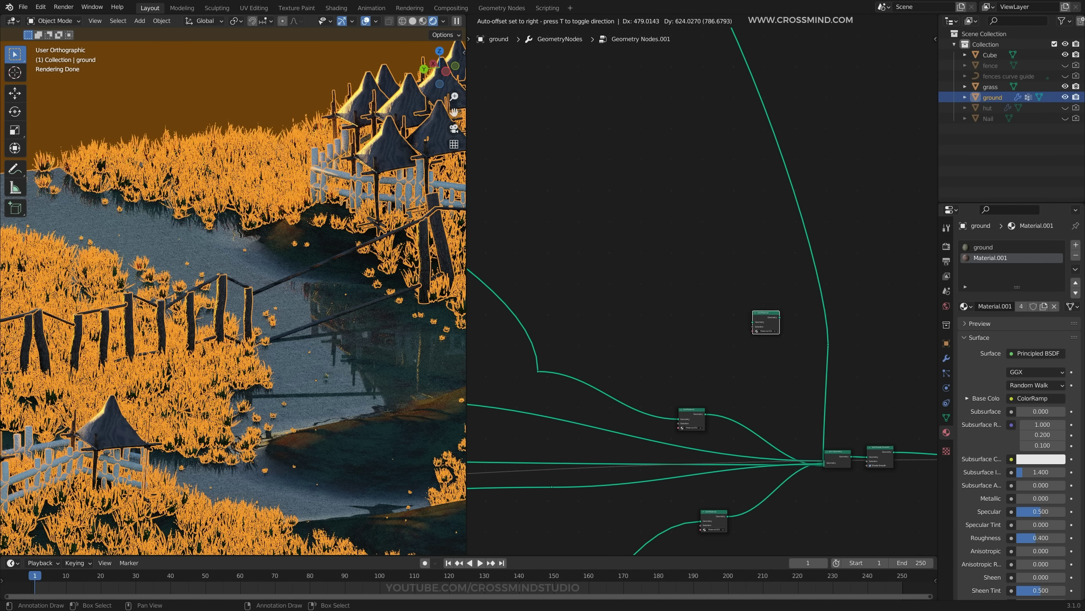
click(799, 262)
key(shift+alt+z)
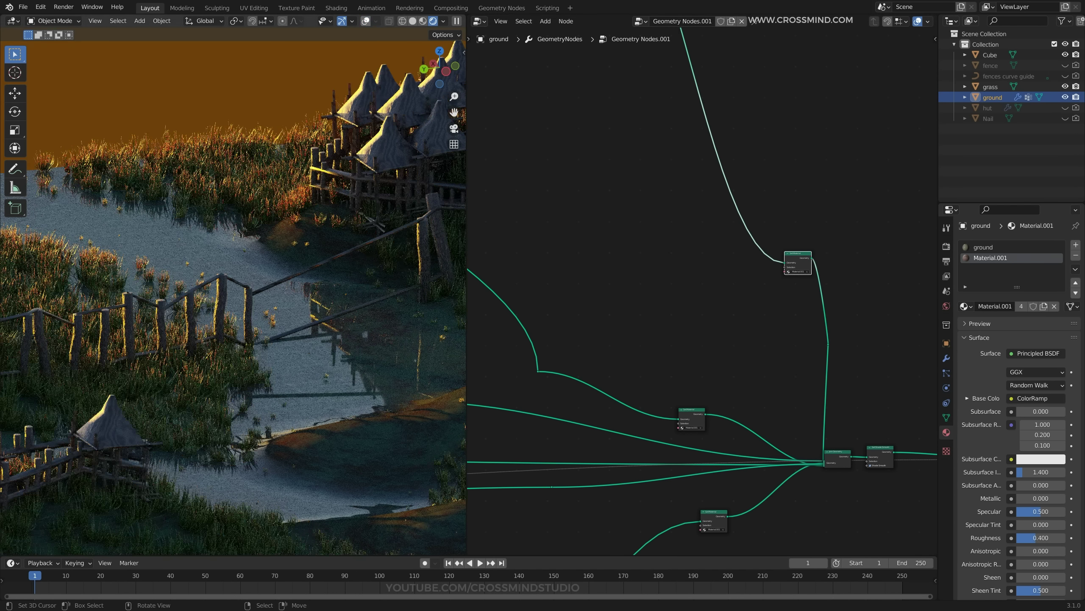
Switch the node area to the Shader Editor and display the nodes of the ground material.
scroll(233, 298, down, 4)
middle_drag(233, 298, 239, 298)
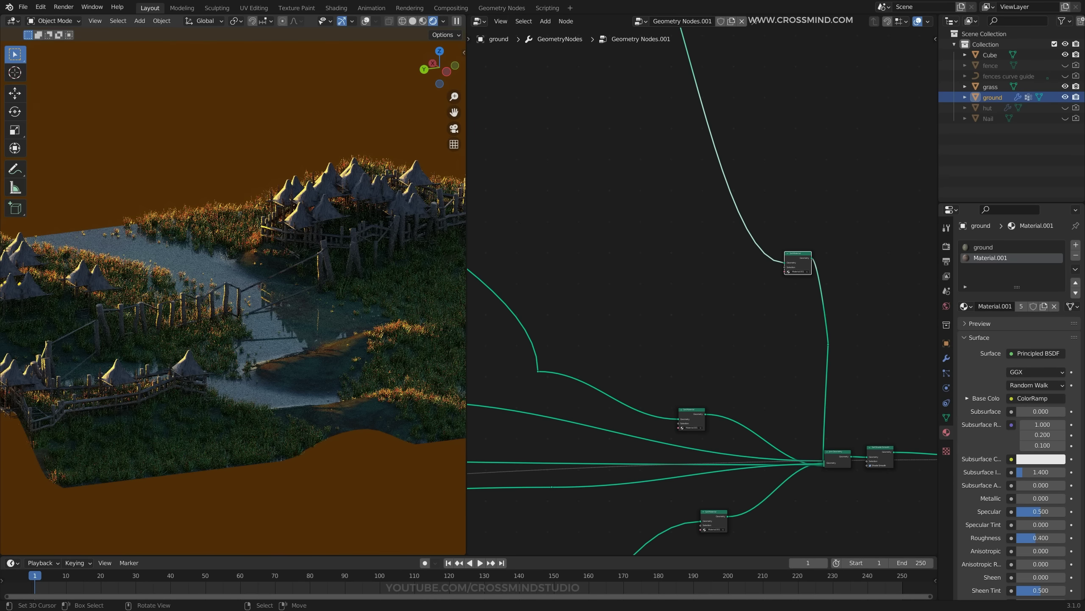
scroll(702, 293, down, 2)
click(480, 20)
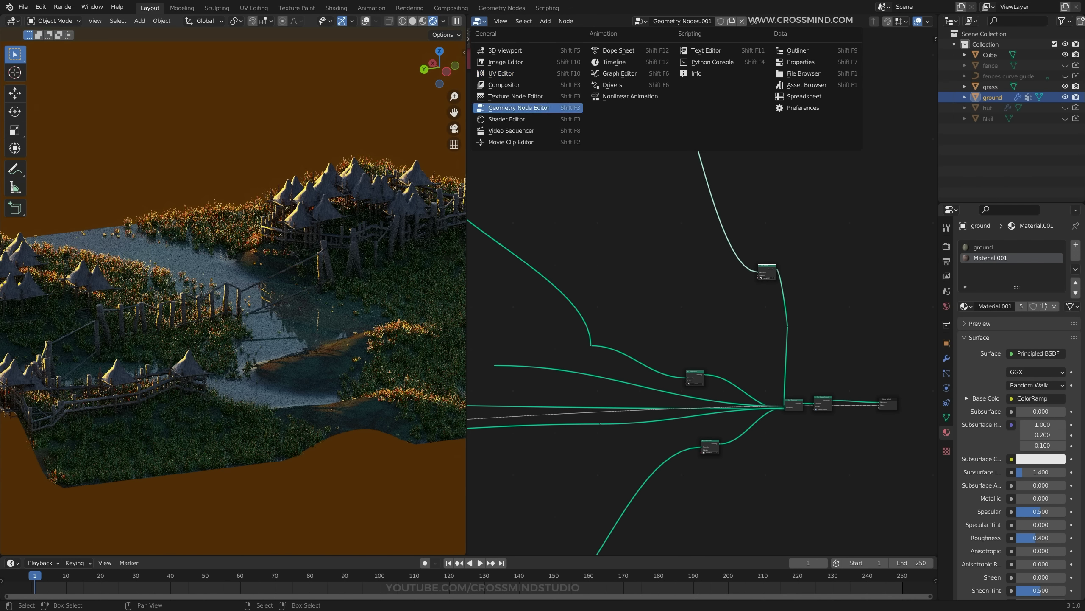
click(508, 119)
key(Home)
scroll(699, 294, up, 6)
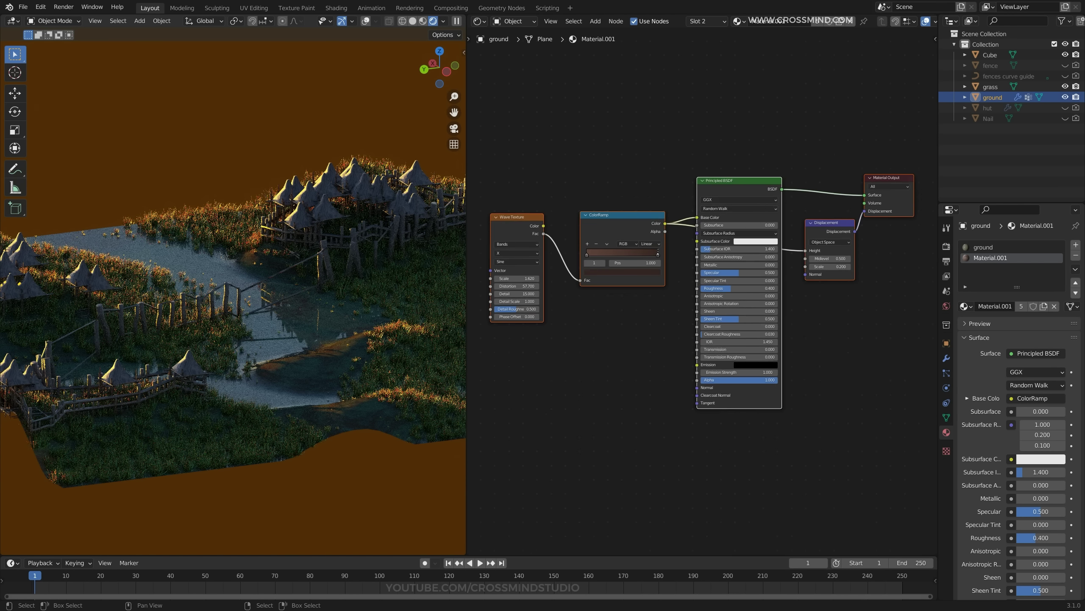
middle_drag(698, 294, 752, 274)
click(983, 246)
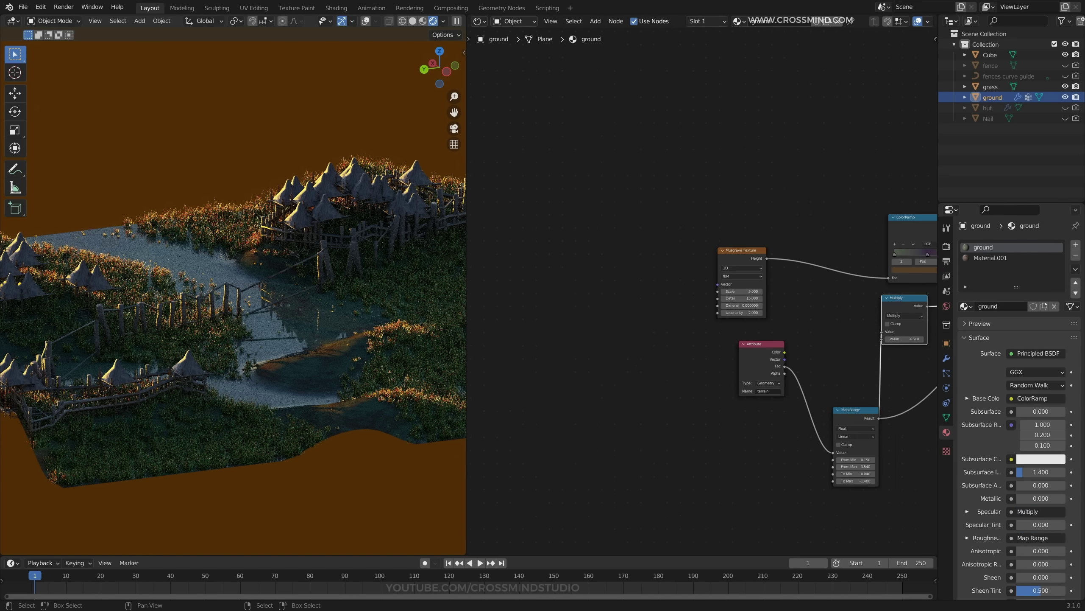
Insert a MixRGB node on the link between Map Range and the Principled BSDF's Roughness.
scroll(526, 325, up, 4)
scroll(703, 190, up, 2)
key(shift+a)
click(742, 305)
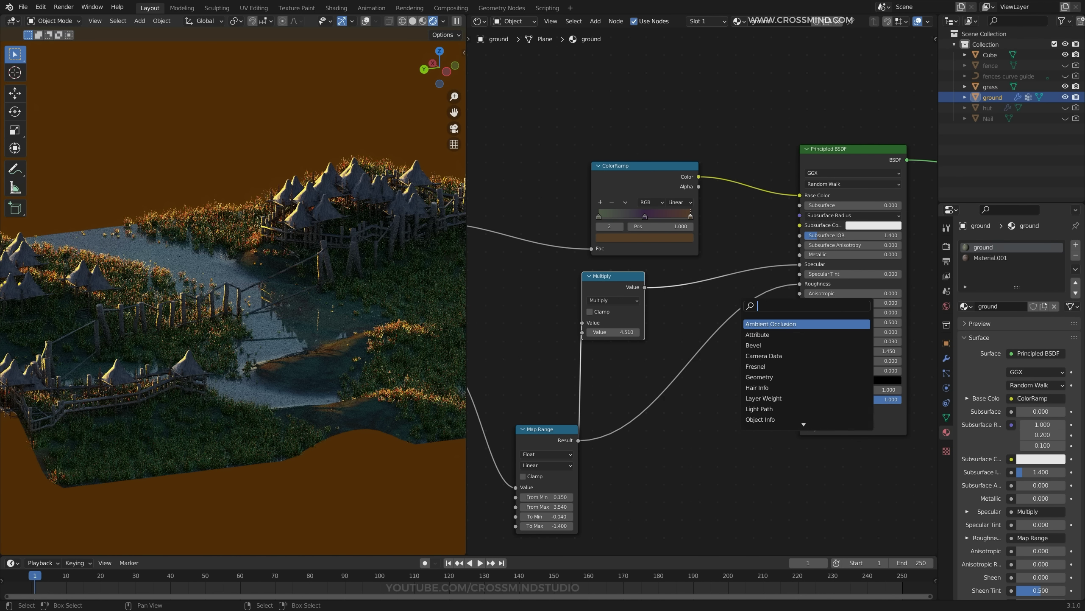
text(mi)
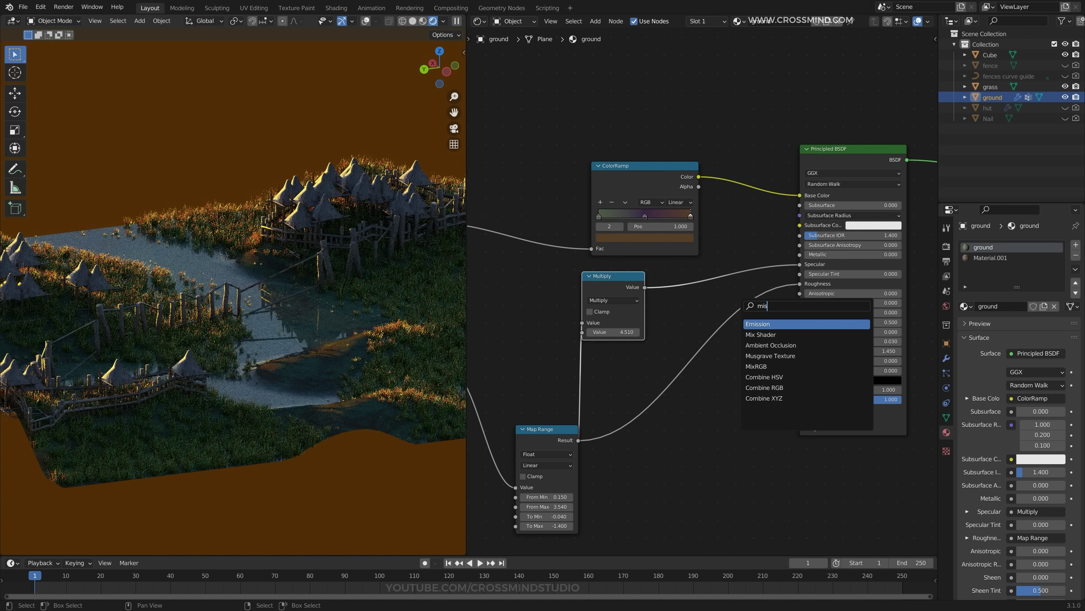
key(Return)
click(702, 304)
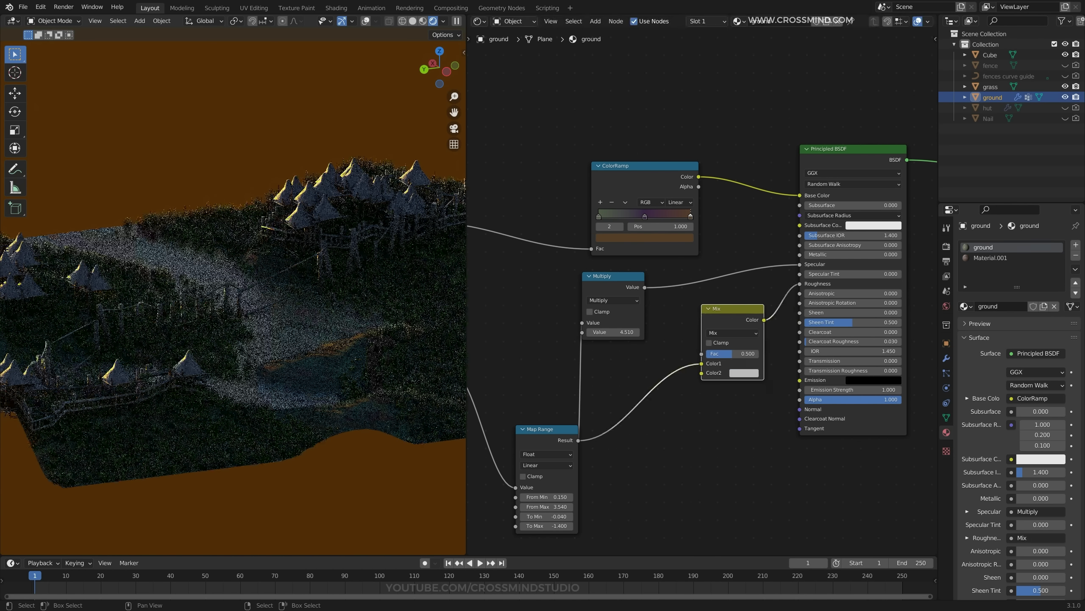
Link the ColorRamp's Color to the Mix node's Color2 and set its blending mode to Multiply.
scroll(703, 305, down, 1)
middle_drag(703, 305, 790, 286)
drag(786, 167, 787, 199)
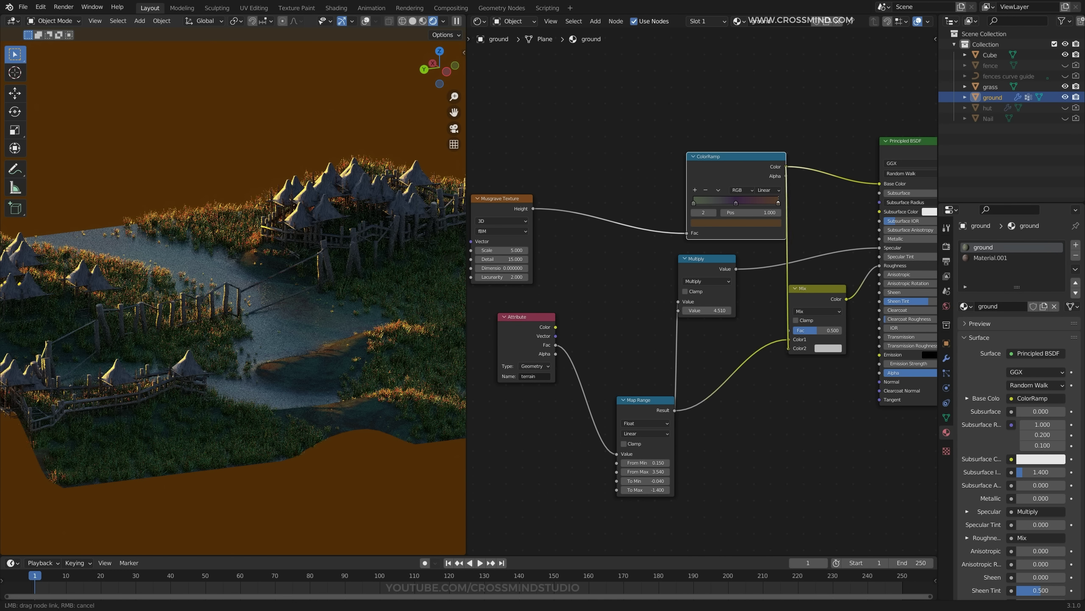
drag(789, 339, 788, 340)
click(817, 311)
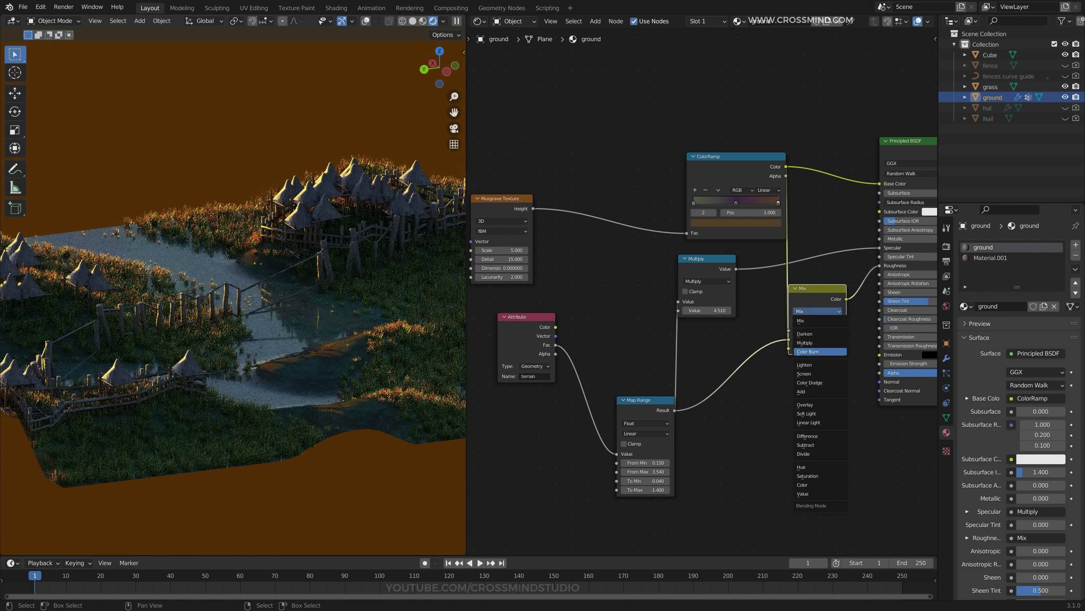
click(805, 342)
Insert a Math node set to Add between Map Range and the color Multiply node, with value 0.200.
key(shift+a)
text(add)
key(Return)
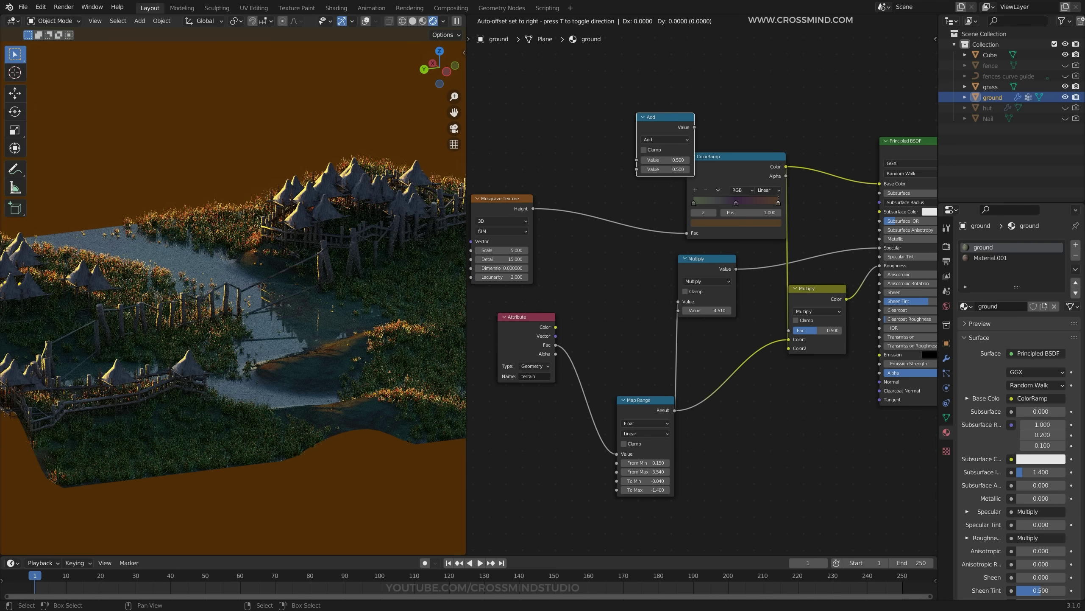
click(749, 349)
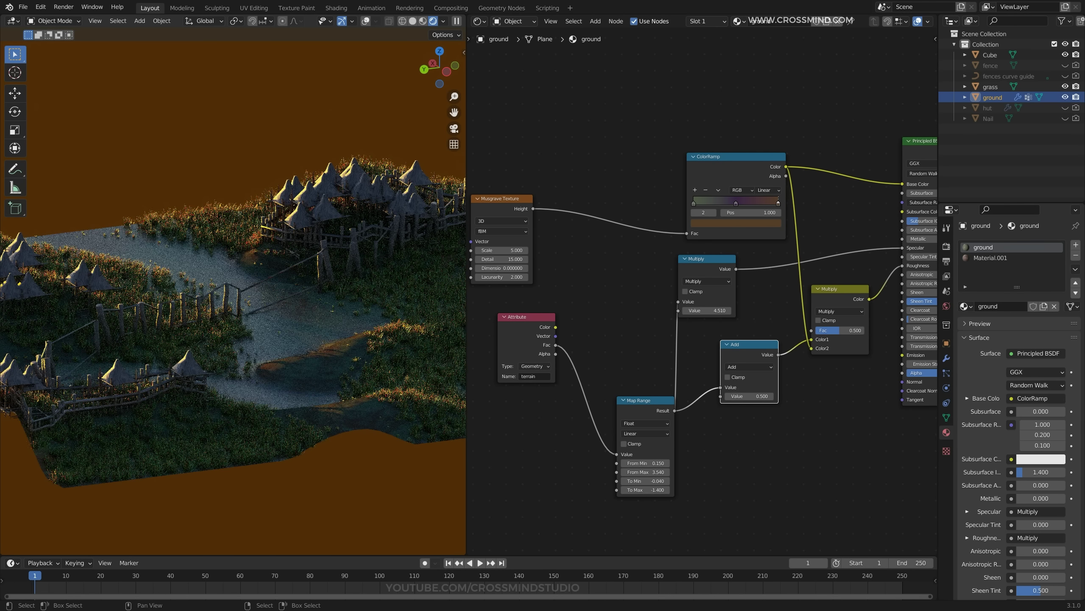
drag(750, 396, 738, 396)
Adjust the Fac of the color Multiply node that drives the ground's Roughness.
click(839, 295)
ctrl+shift+click(838, 295)
drag(837, 330, 855, 330)
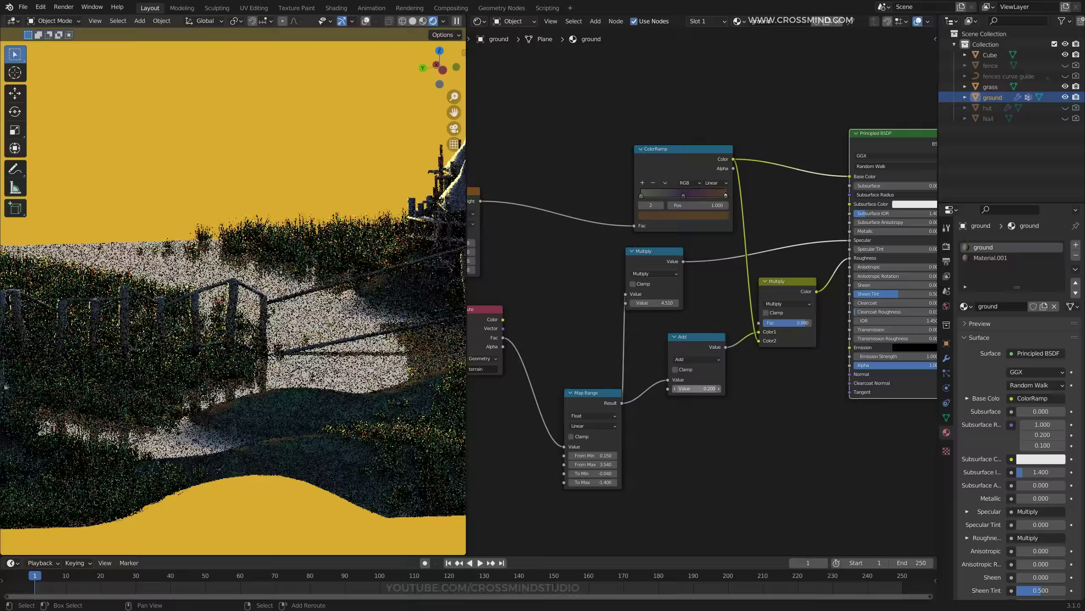
drag(796, 323, 774, 323)
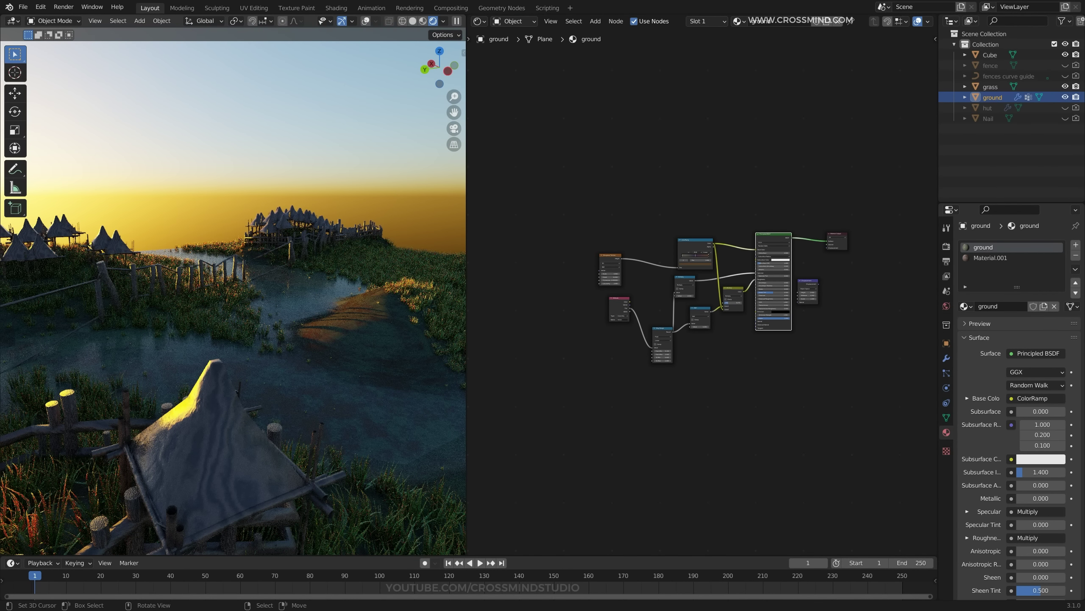
Add a cube at the world origin, scaled to cover the terrain and flattened along Z.
key(shift+a)
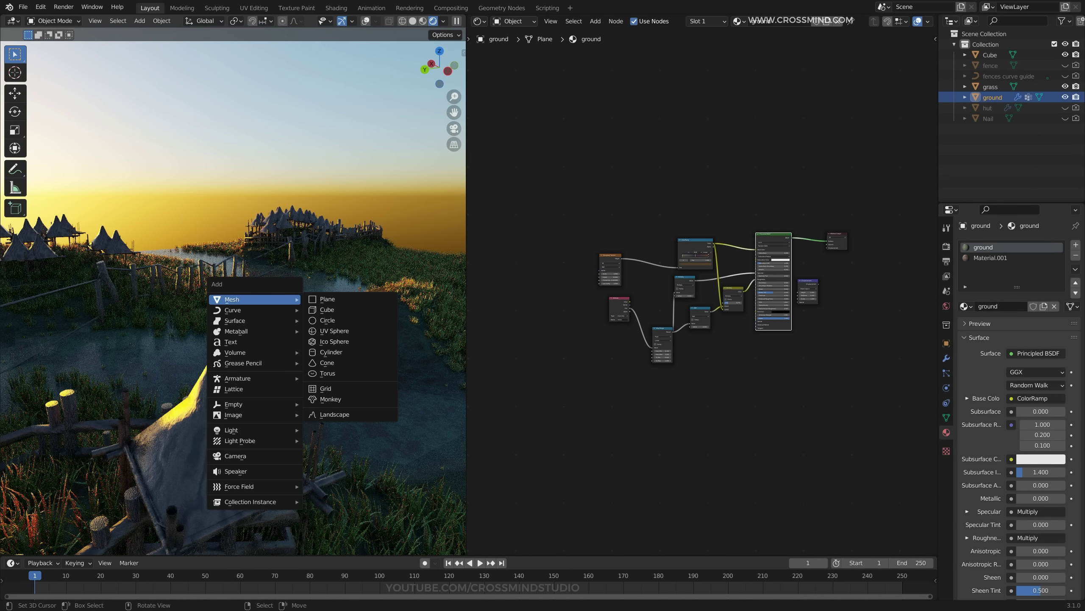
click(327, 311)
scroll(327, 310, down, 5)
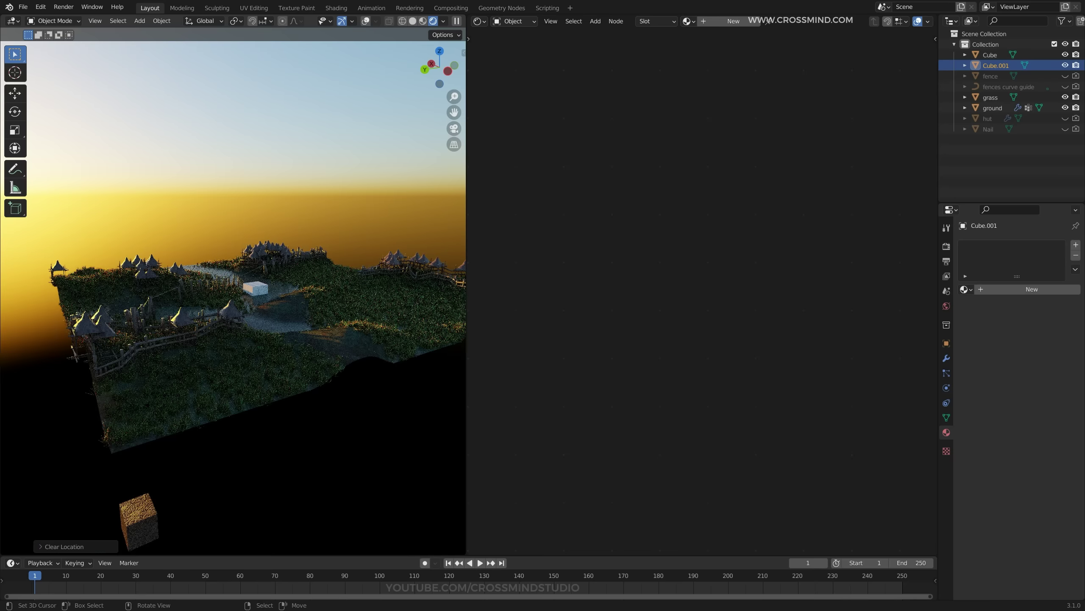
key(s)
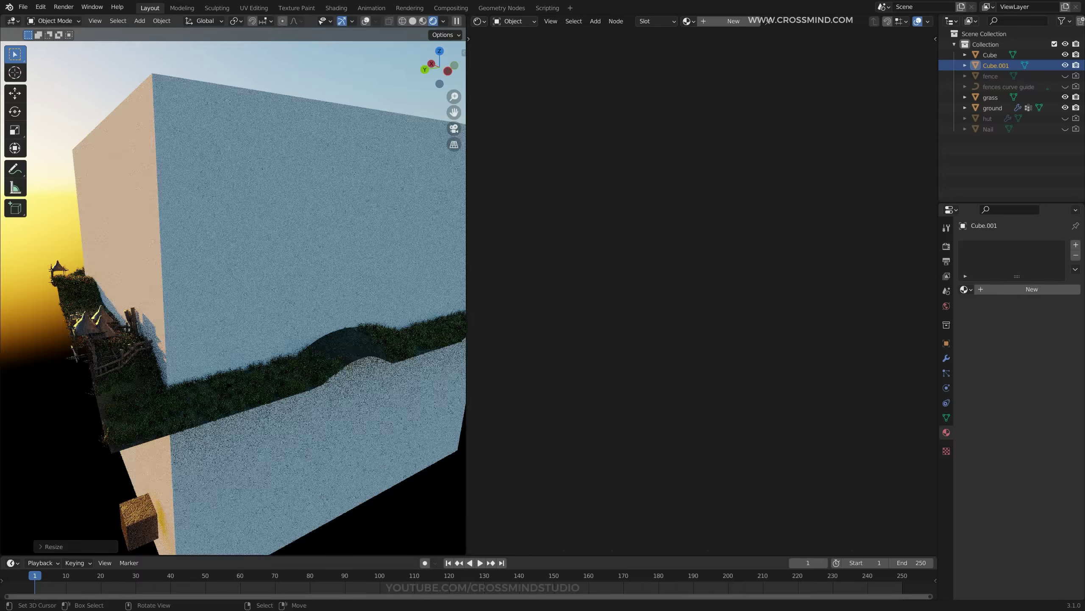
key(z)
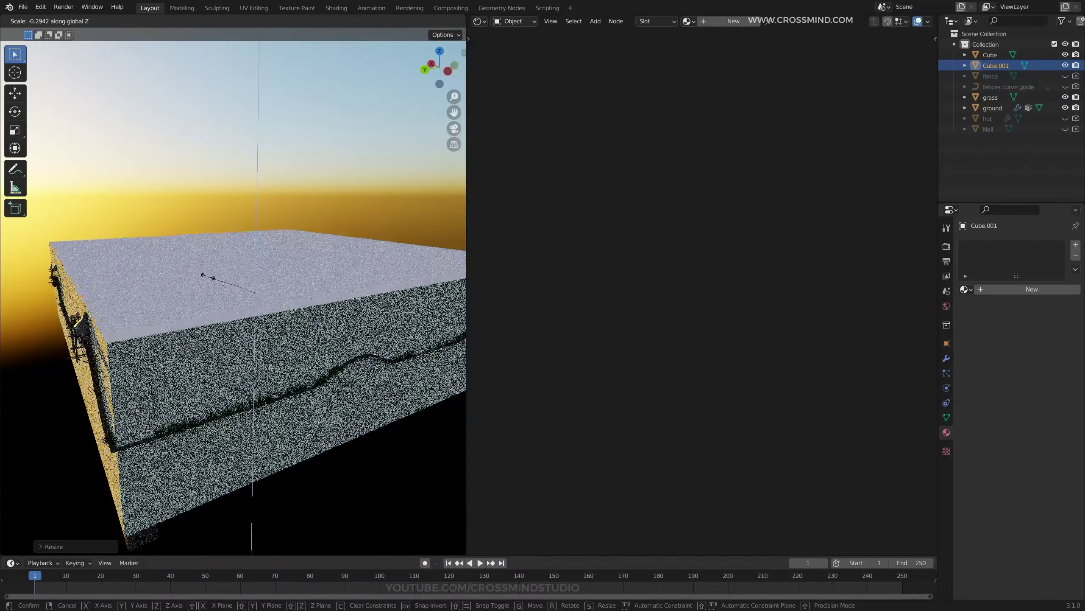
click(255, 350)
Create a new material for the flattened cube and delete its Principled BSDF node.
scroll(254, 351, up, 4)
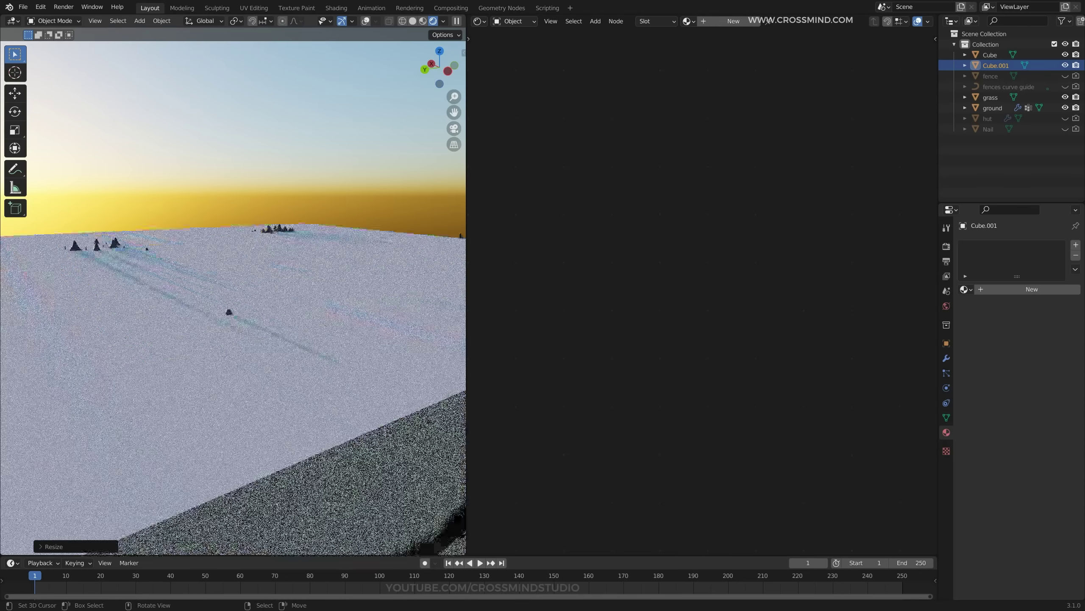
middle_drag(256, 349, 267, 332)
click(733, 21)
scroll(705, 299, up, 3)
middle_drag(535, 247, 702, 289)
scroll(703, 289, up, 9)
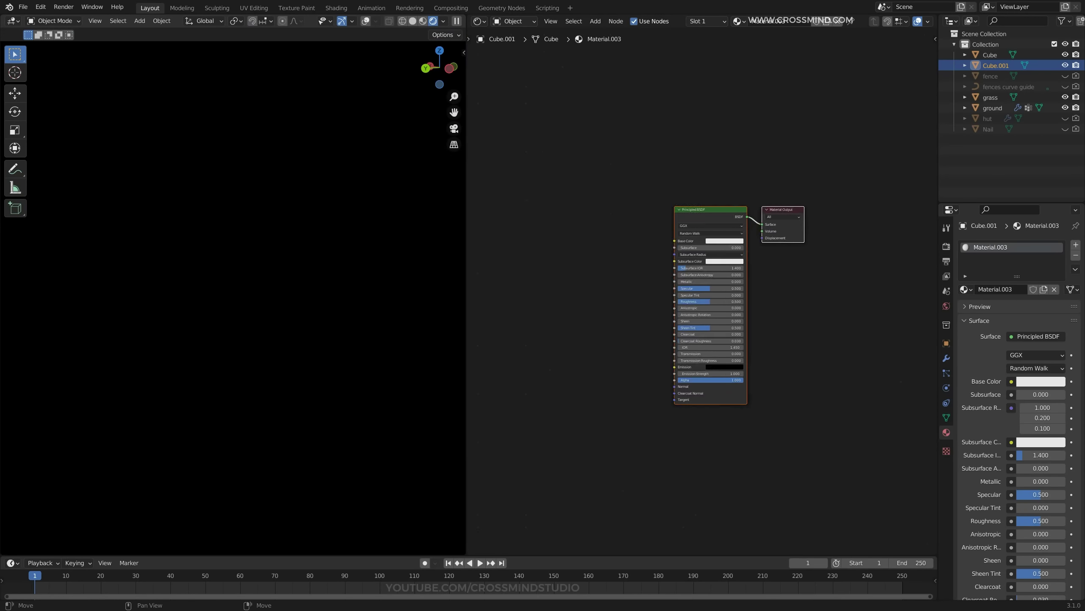
click(721, 191)
key(x)
Add a Volume Scatter node and link it to the Volume input of the Material Output.
key(shift+a)
text(svol)
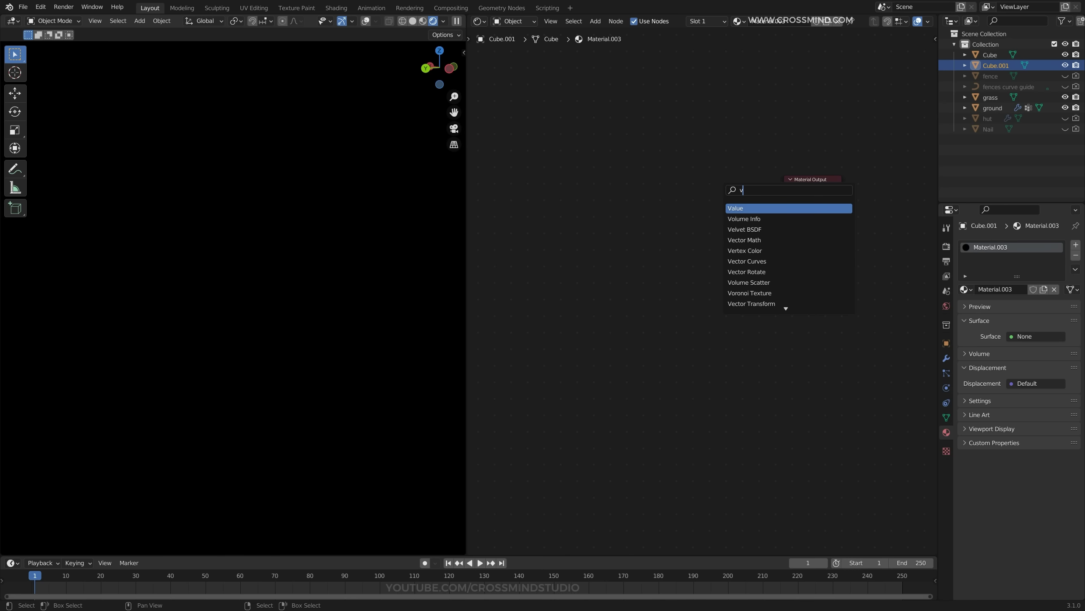
click(741, 219)
click(667, 226)
middle_drag(667, 227, 718, 224)
Add a Musgrave Texture node and link its Height to the Volume Scatter's Density.
key(shift+a)
text(smusg)
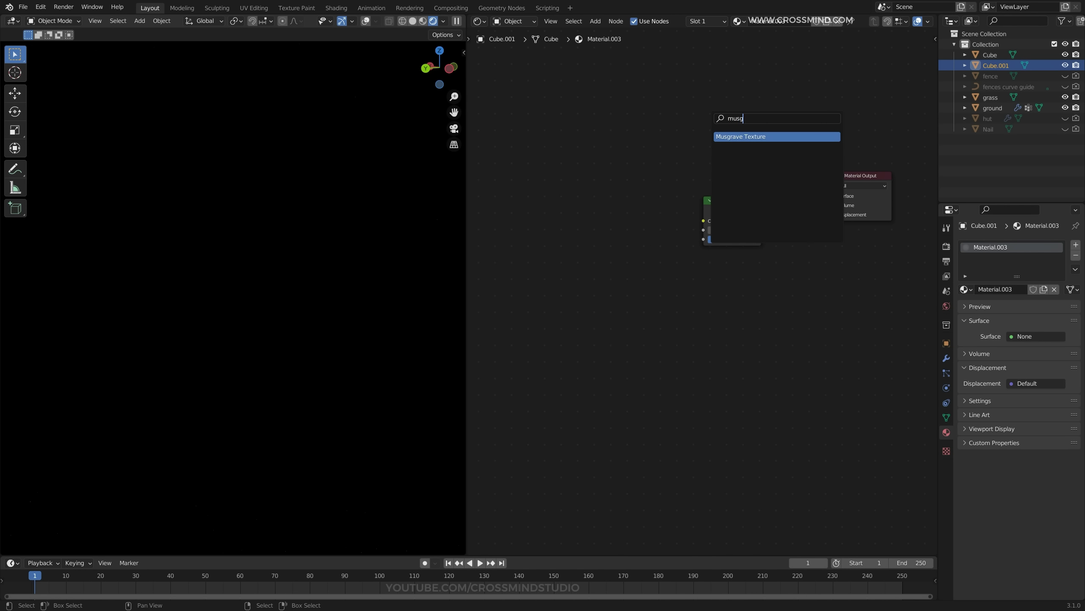
key(Return)
click(551, 253)
key(shift+a)
key(Escape)
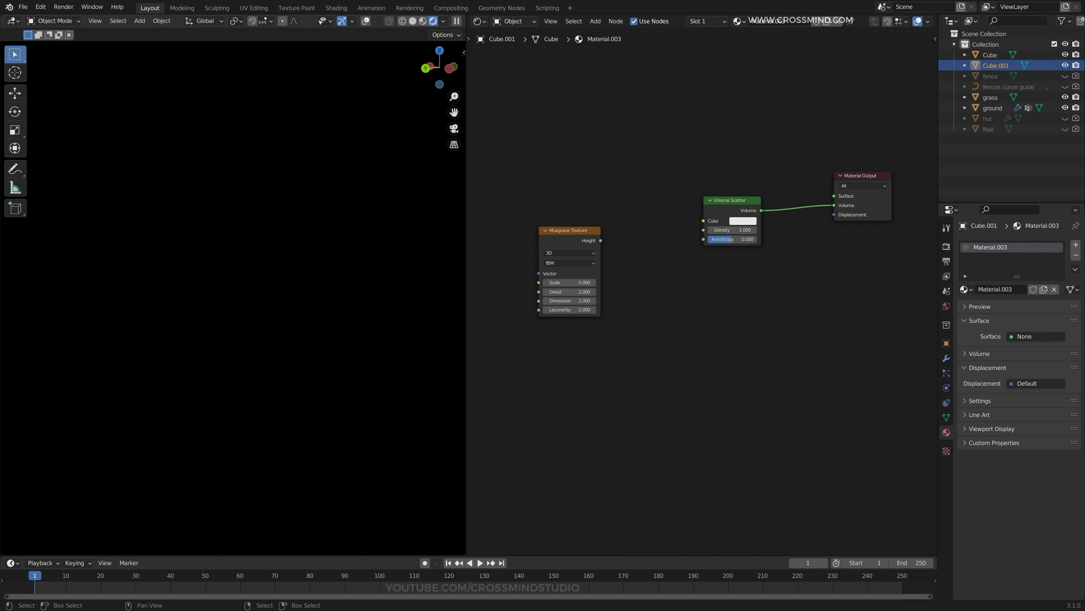
drag(600, 240, 704, 230)
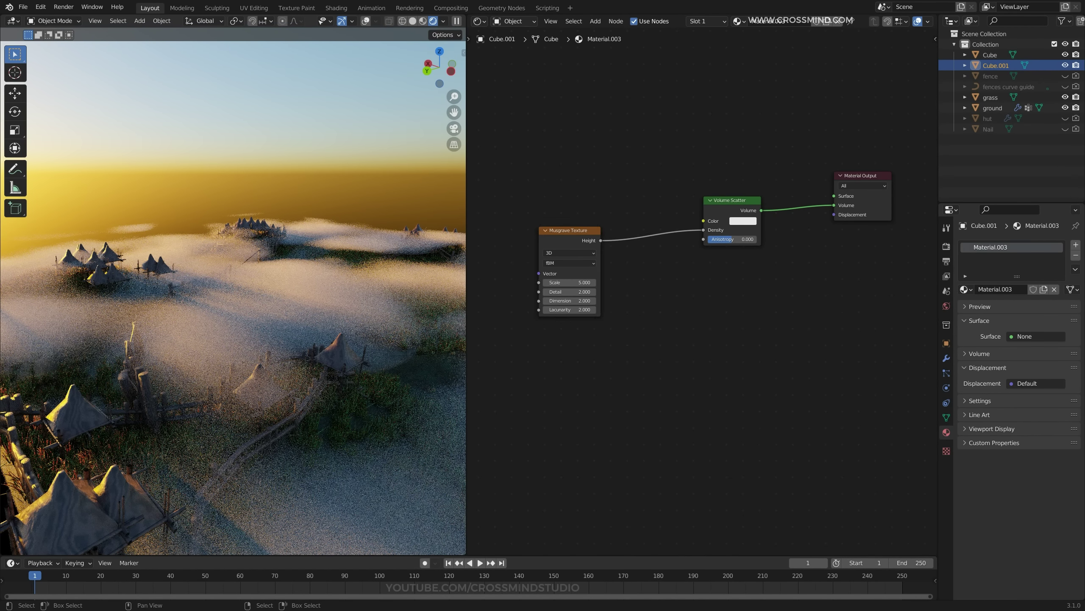
Set the Musgrave Texture's Detail to 9.200 and its Dimension to 0.500.
scroll(620, 316, up, 6)
middle_drag(590, 308, 632, 308)
drag(590, 277, 572, 290)
Insert a Map Range node between Musgrave Texture and Density, with To Max 0.410 and To Min -0.190.
key(shift+a)
text(ma)
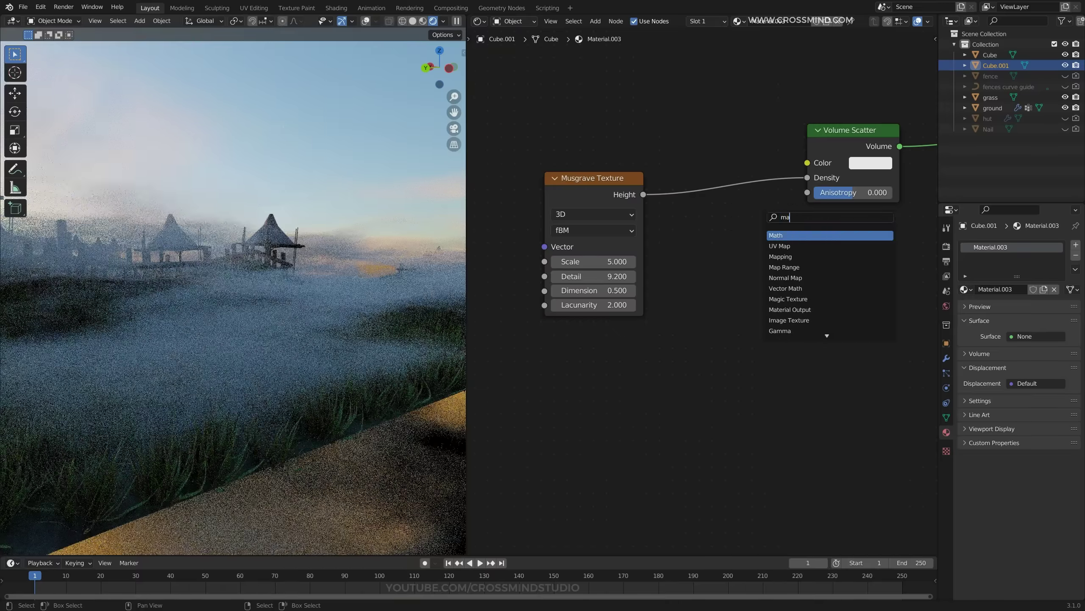
text(r)
key(Return)
click(712, 175)
drag(754, 317, 724, 317)
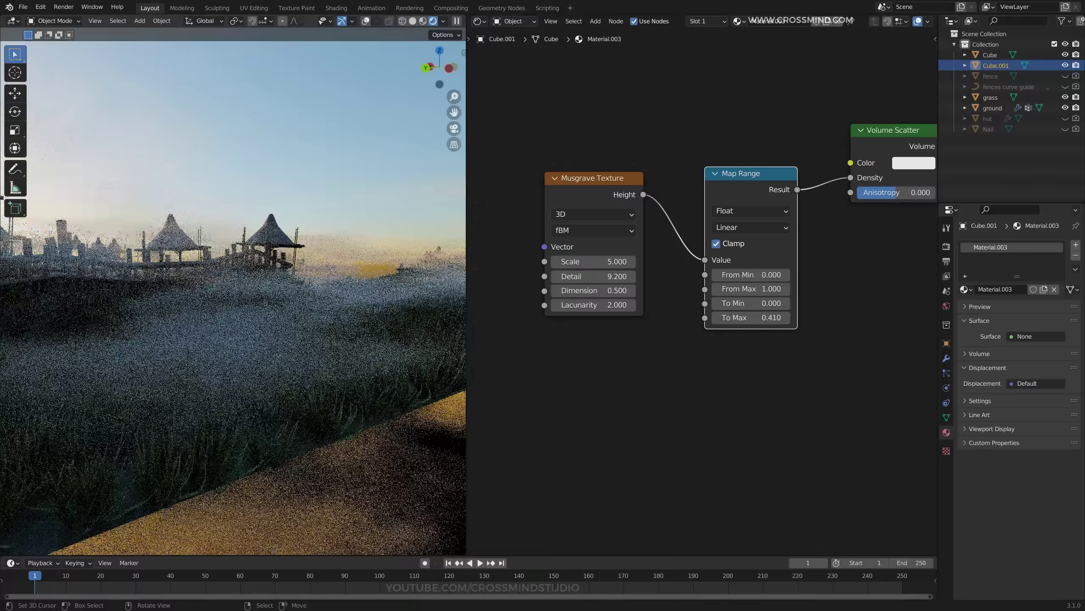
drag(765, 303, 739, 303)
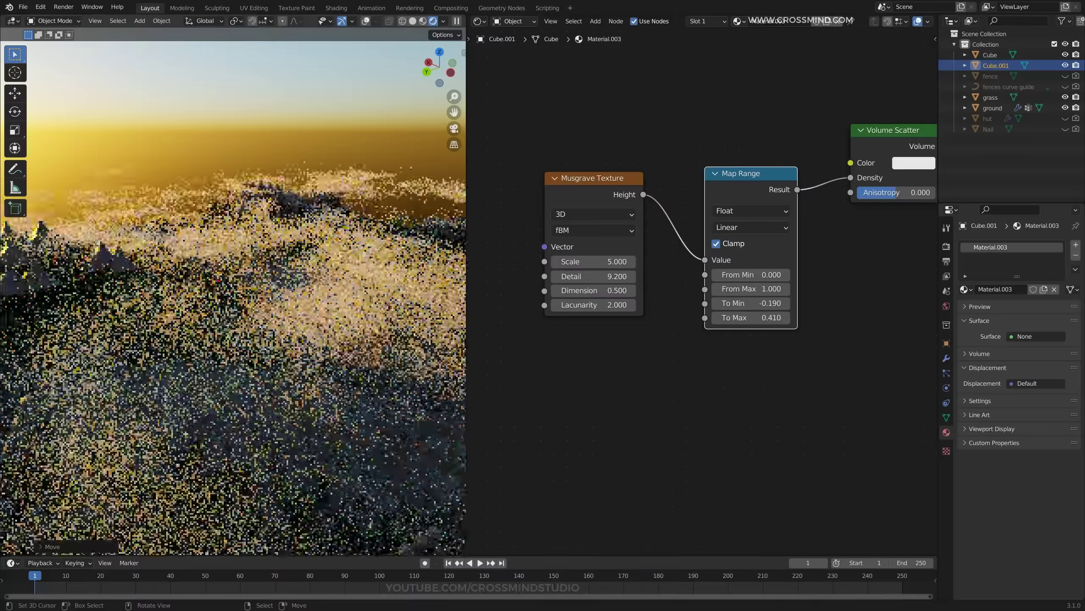
Move the fog cube vertically along Z to adjust the height of the mist over the terrain.
middle_drag(325, 317, 401, 278)
key(g)
key(z)
click(239, 273)
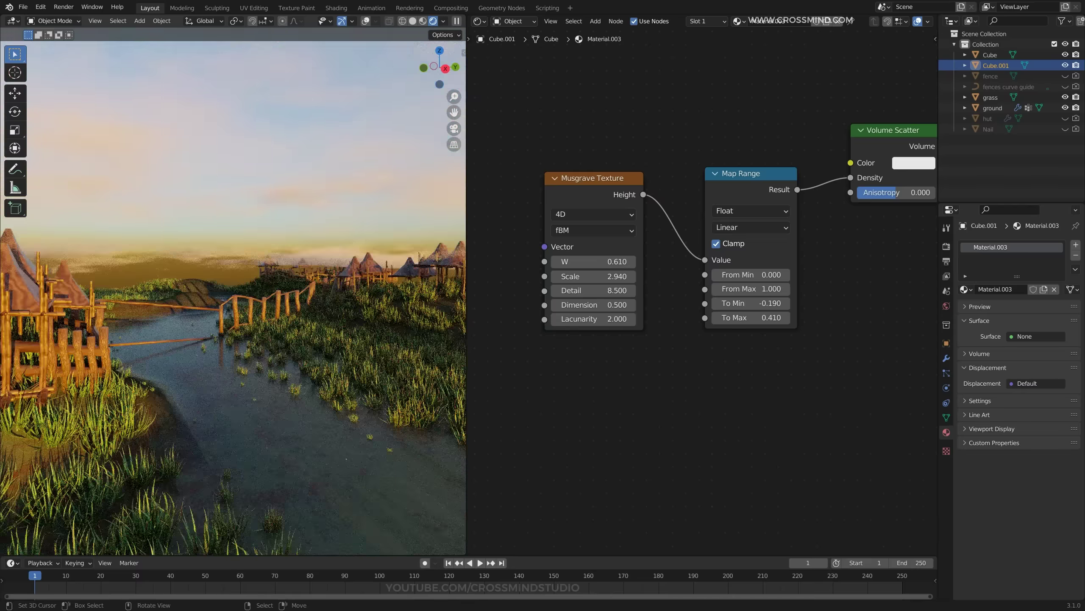
Examine the misty landscape from low viewpoints, alternating the selection between the ground and the fog cube.
middle_drag(282, 300, 185, 299)
middle_drag(293, 278, 370, 278)
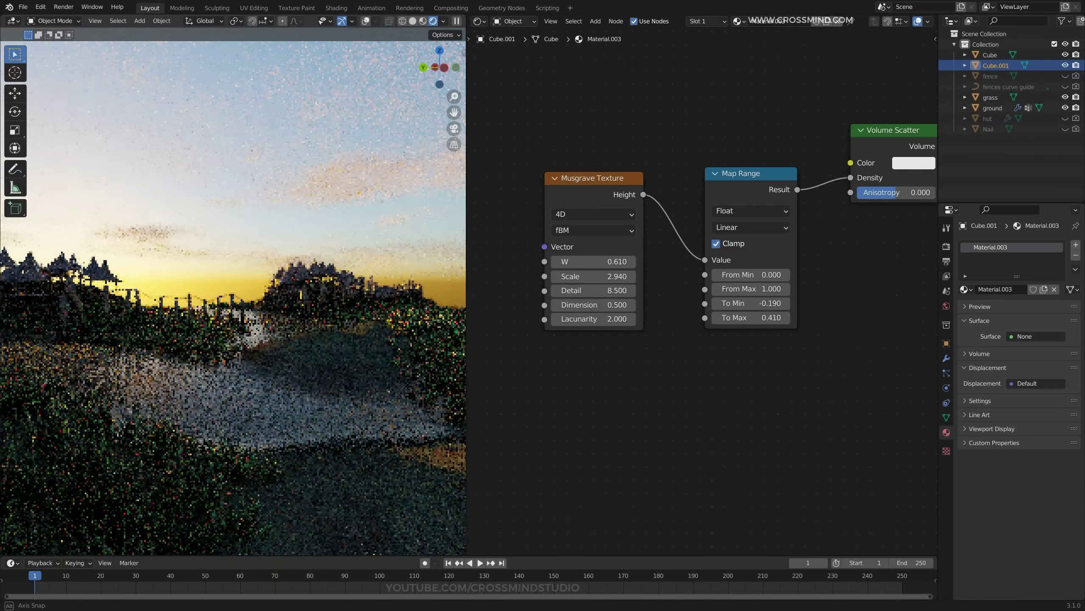
scroll(257, 291, down, 3)
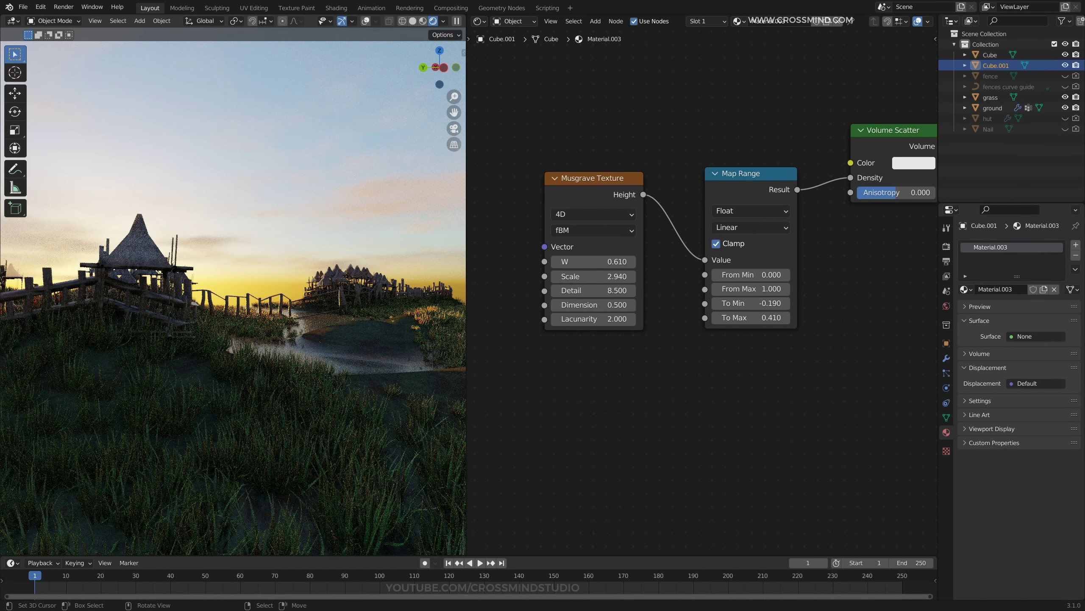
middle_drag(233, 299, 257, 299)
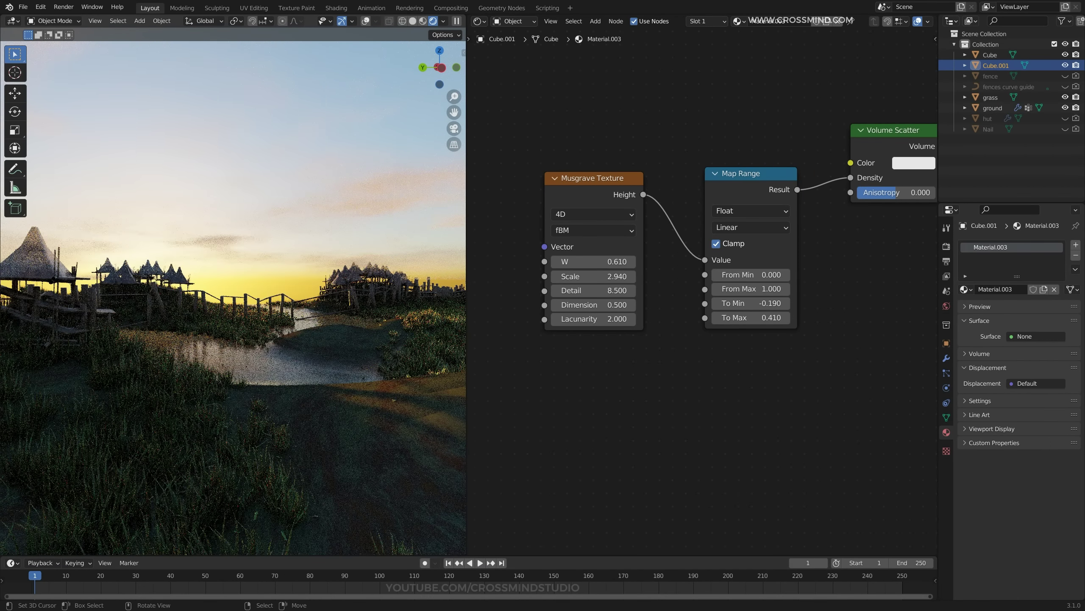
right_click(334, 419)
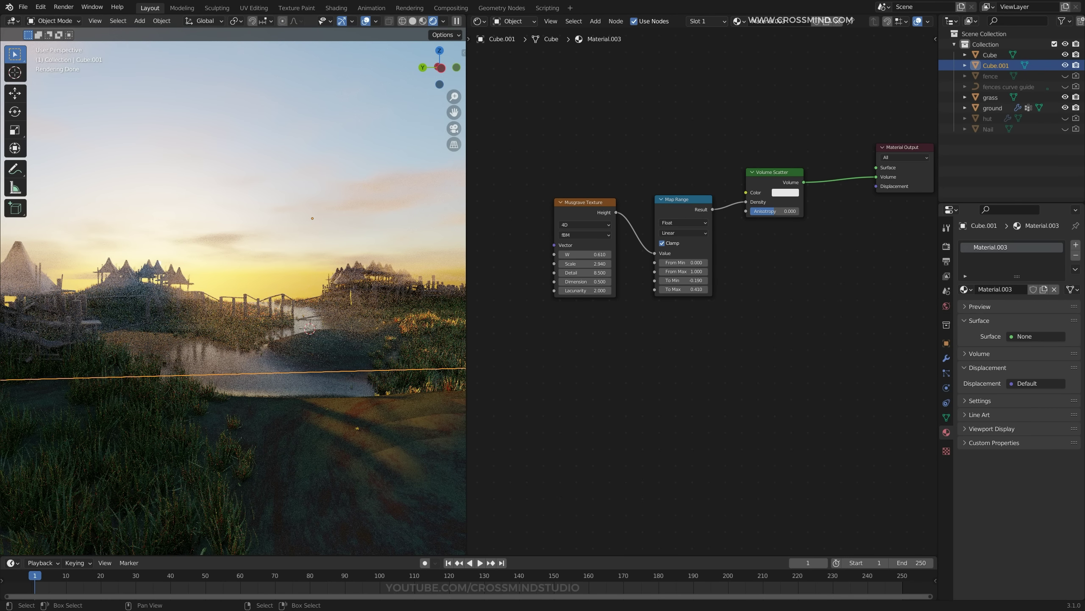
right_click(334, 419)
middle_drag(701, 342, 729, 334)
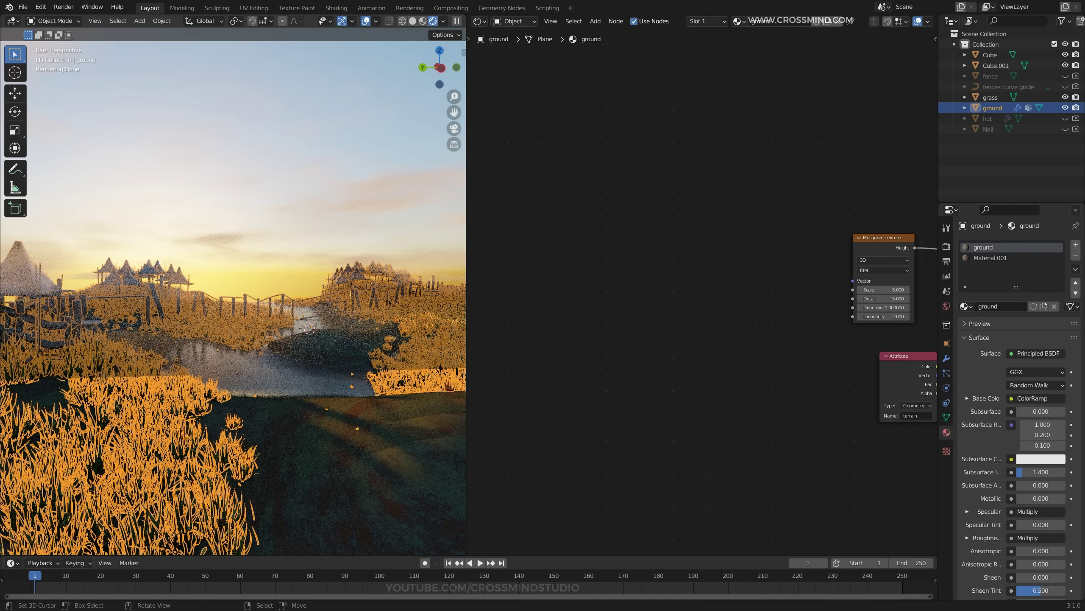
right_click(333, 419)
scroll(710, 275, up, 4)
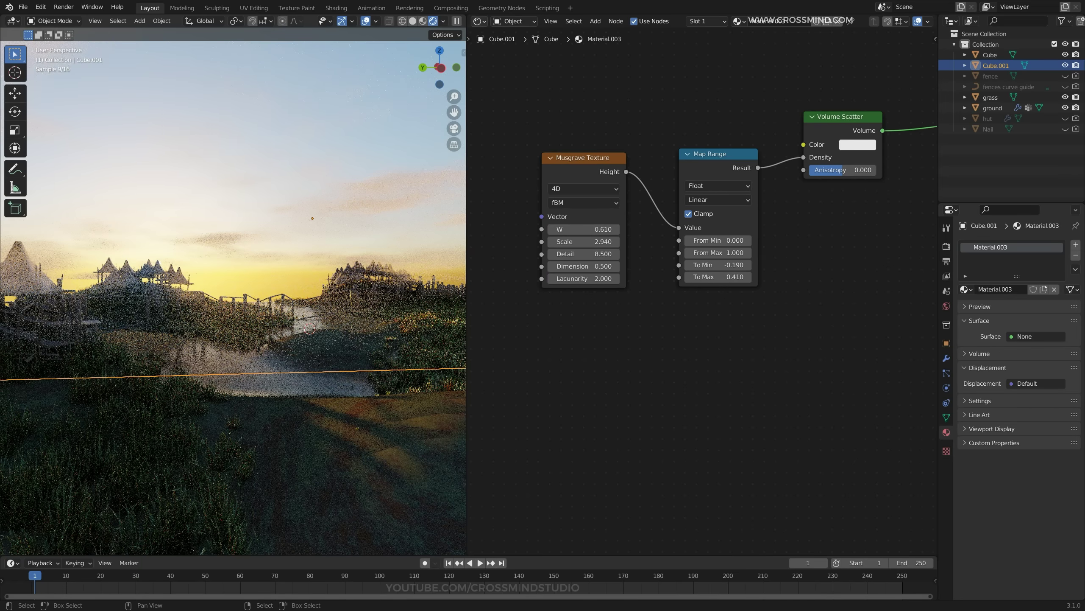
Switch the node area to the Geometry Node Editor and select the ground to display its node tree.
click(479, 22)
click(519, 108)
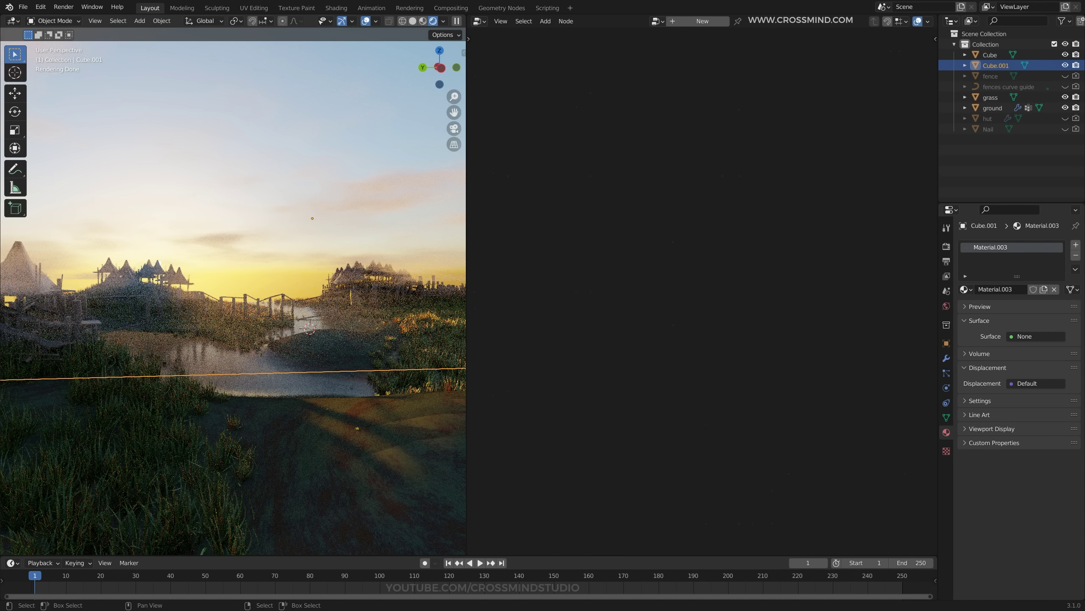
right_click(334, 419)
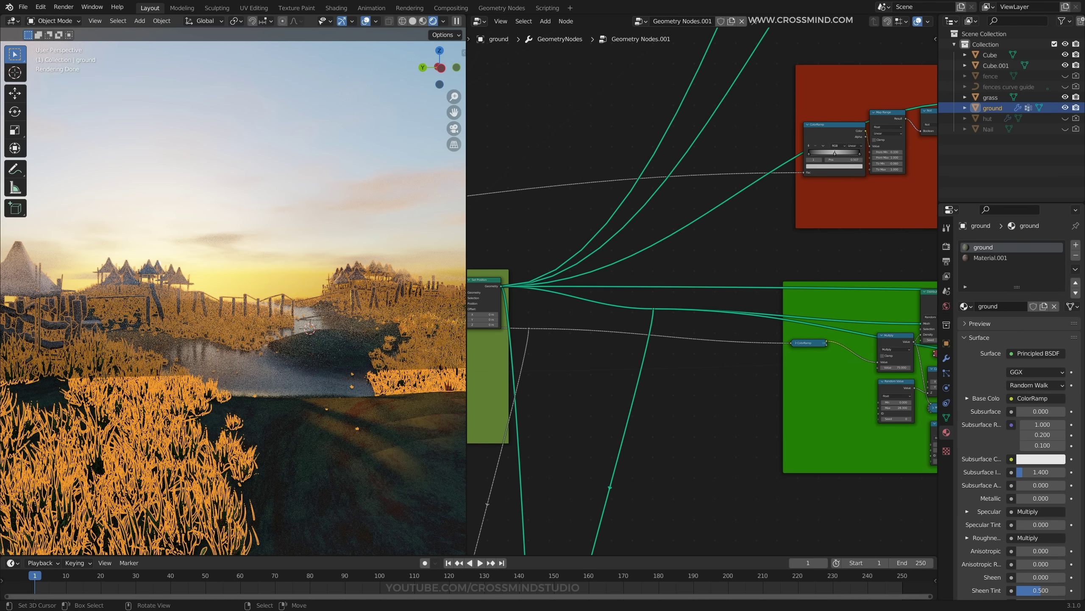
Expose the terrain Musgrave Texture's W value through the Group Input, and set W to 34.060 in the ground's modifier.
key(shift+alt+z)
scroll(707, 287, down, 15)
middle_drag(707, 287, 851, 267)
scroll(850, 267, up, 11)
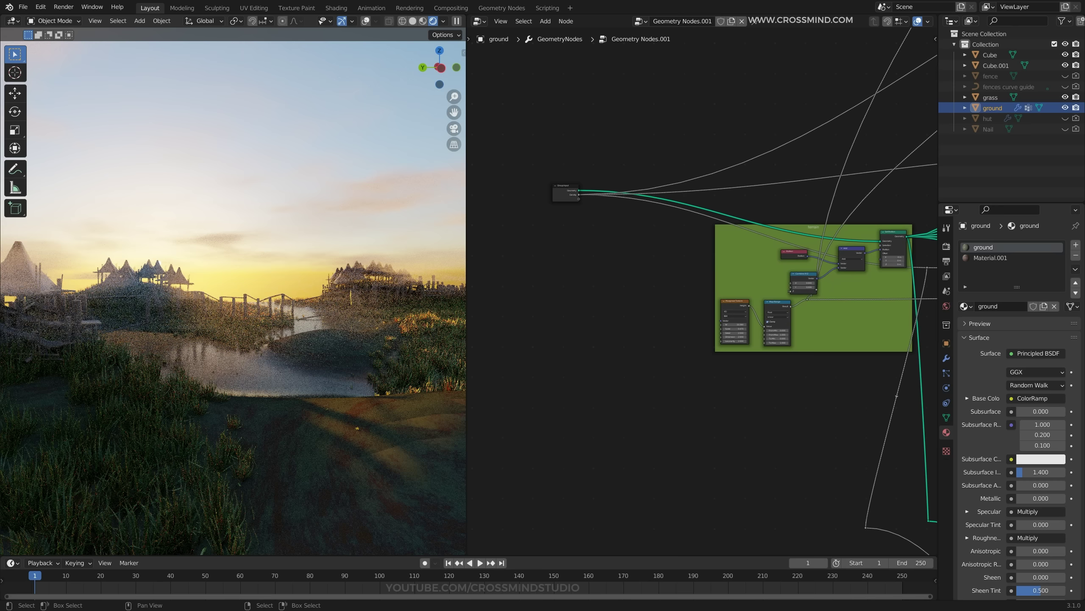
scroll(730, 338, up, 11)
click(738, 258)
scroll(710, 291, down, 6)
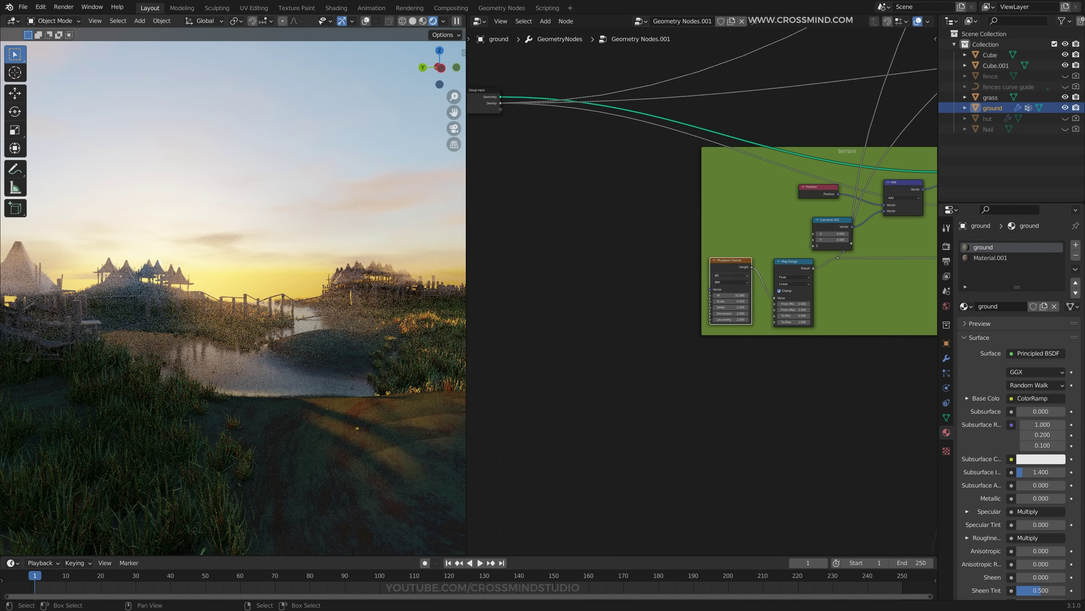
middle_drag(709, 291, 781, 317)
scroll(782, 317, up, 3)
drag(767, 317, 518, 87)
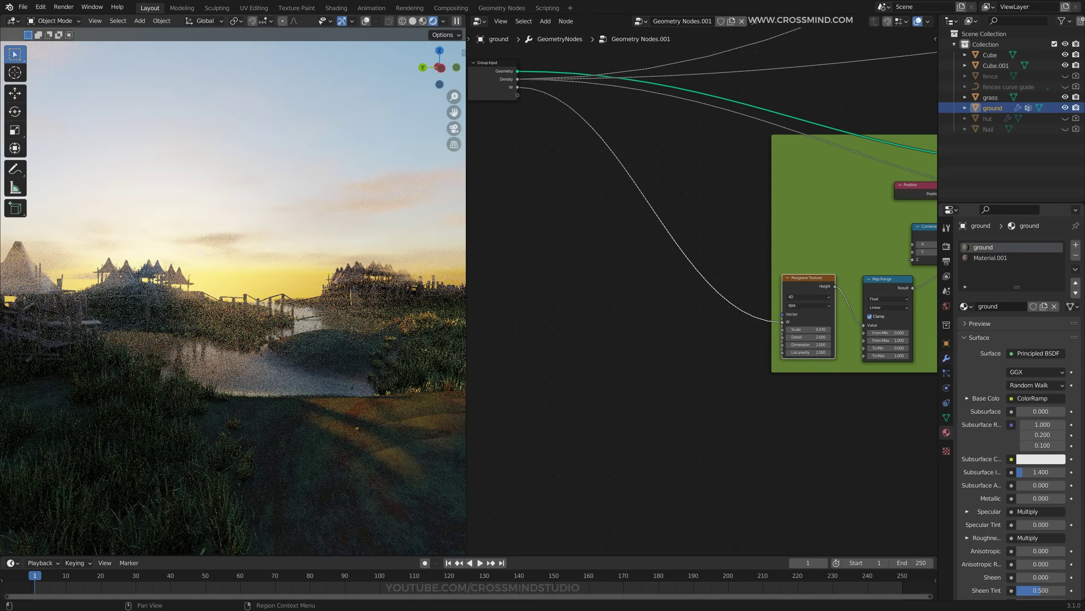
click(947, 358)
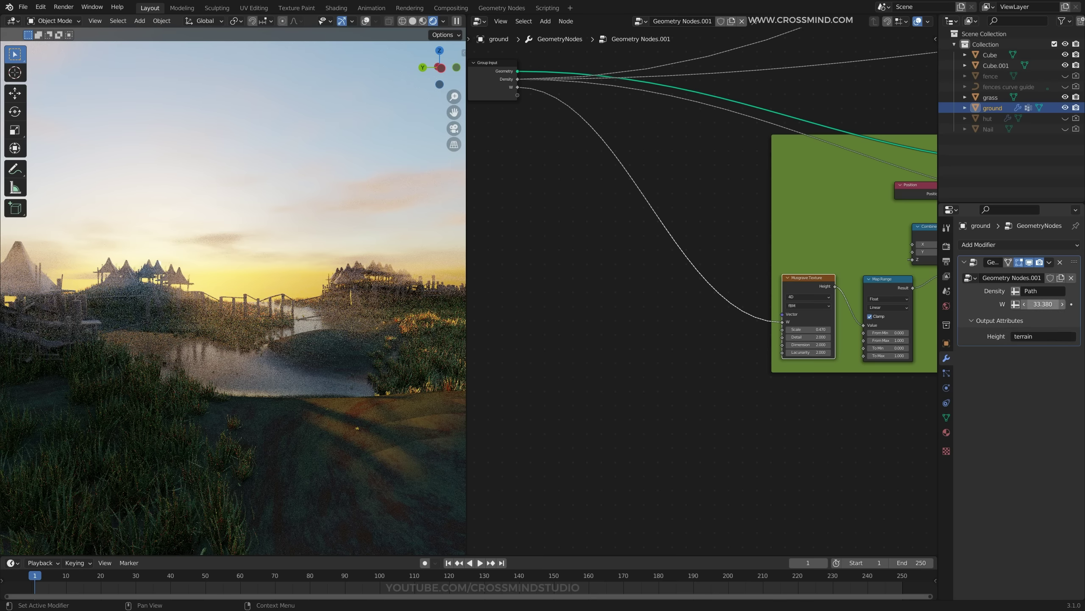
drag(1043, 304, 1055, 304)
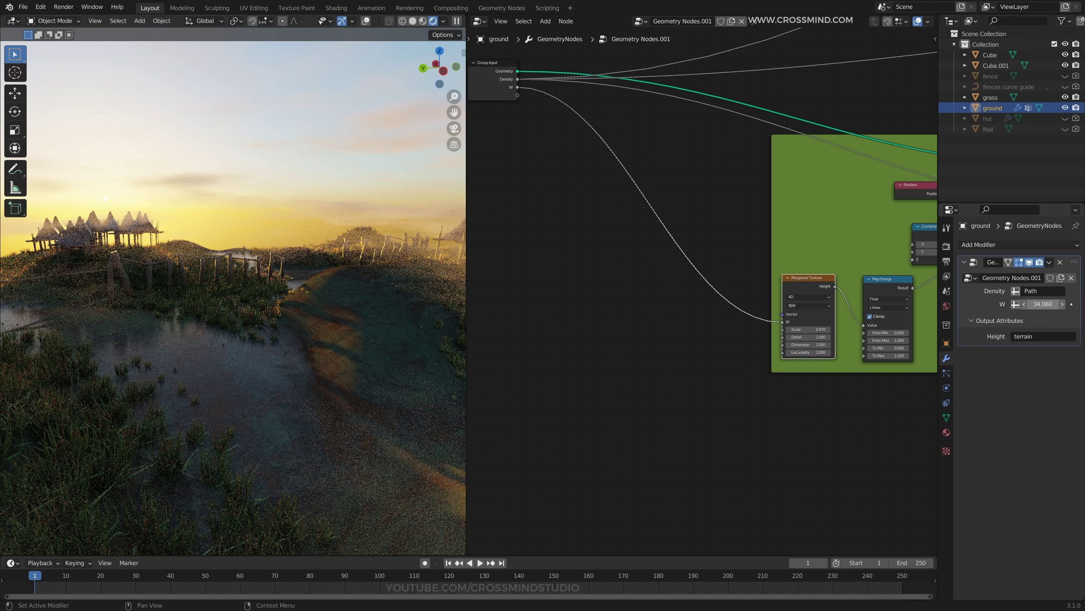
Enable denoising for the Cycles viewport and save the file.
click(946, 246)
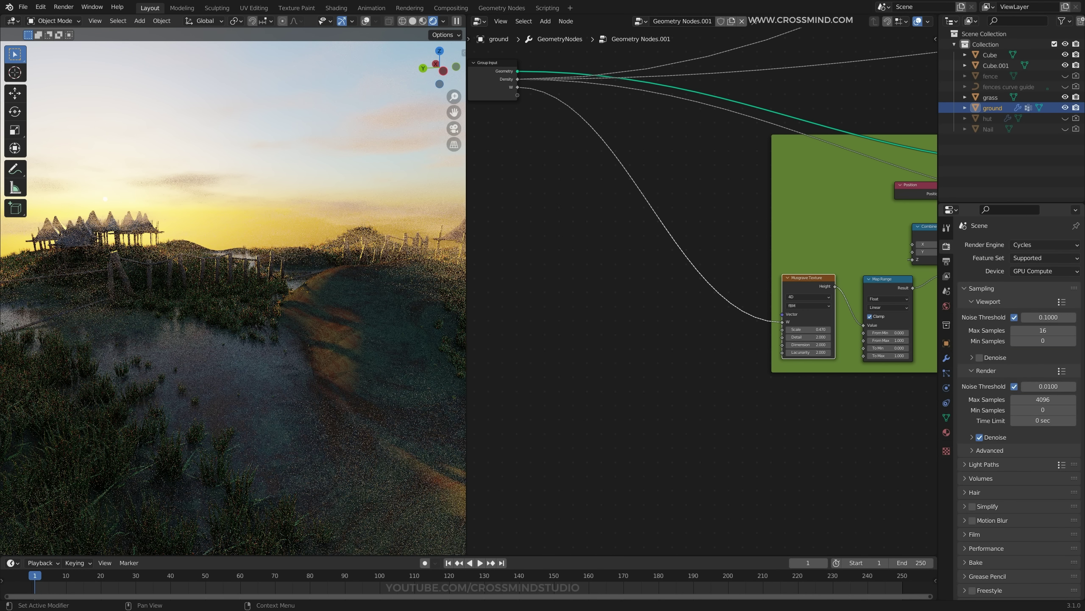
click(980, 357)
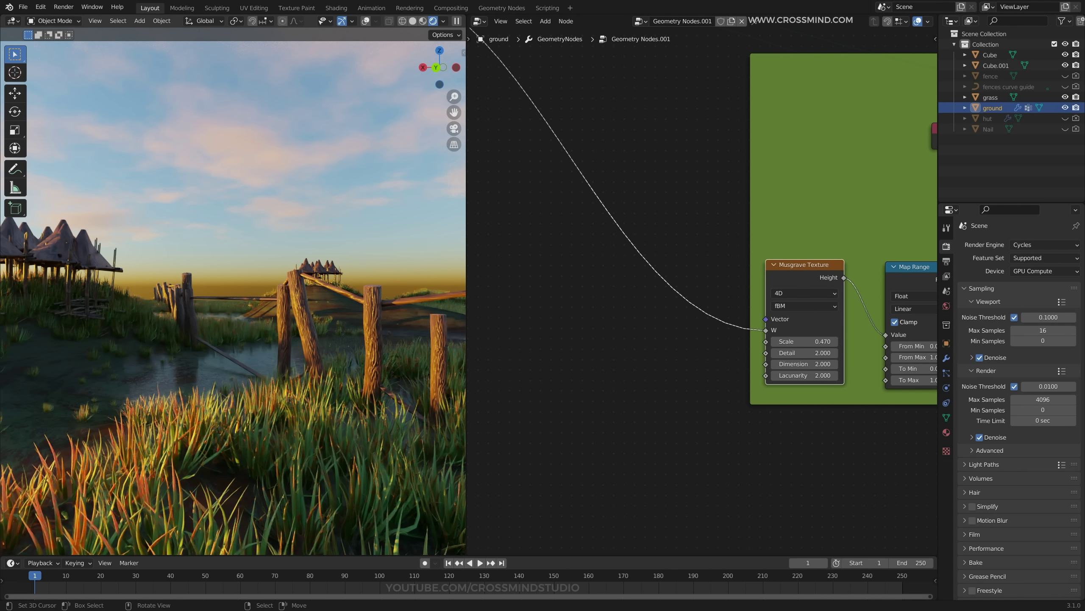
key(ctrl+s)
drag(805, 342, 825, 342)
right_click(805, 341)
right_click(805, 342)
Set the viewport focal length to 35 mm.
middle_drag(257, 256, 342, 283)
scroll(257, 280, down, 3)
key(n)
click(421, 64)
text(35)
key(Return)
key(n)
Try a From Min of -0.160 on the terrain frame's Map Range node.
scroll(257, 278, up, 3)
scroll(791, 290, up, 1)
middle_drag(790, 290, 614, 270)
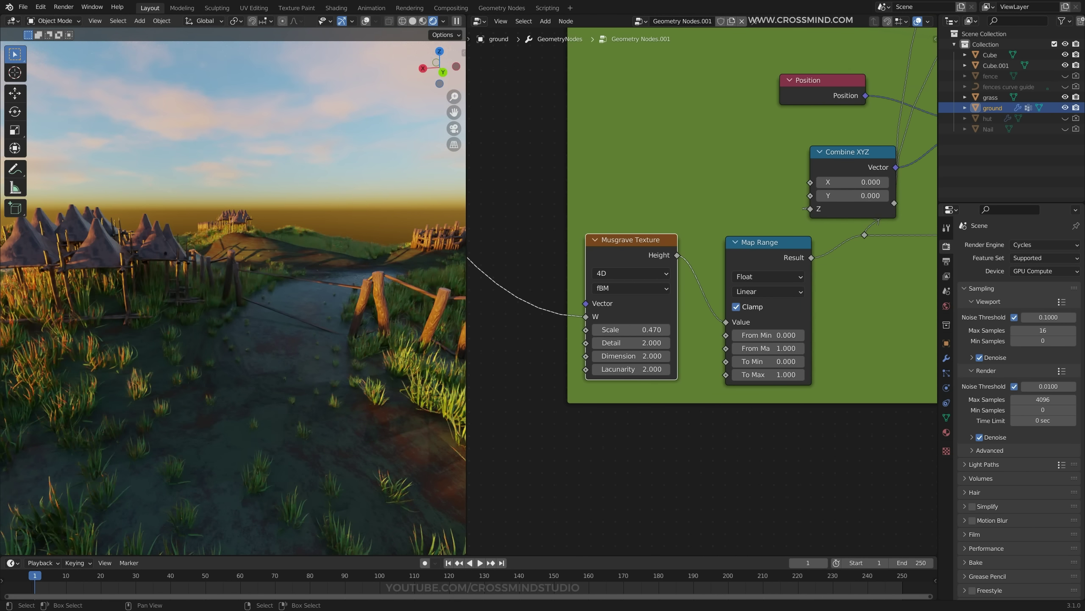
scroll(273, 308, down, 4)
middle_drag(274, 308, 284, 310)
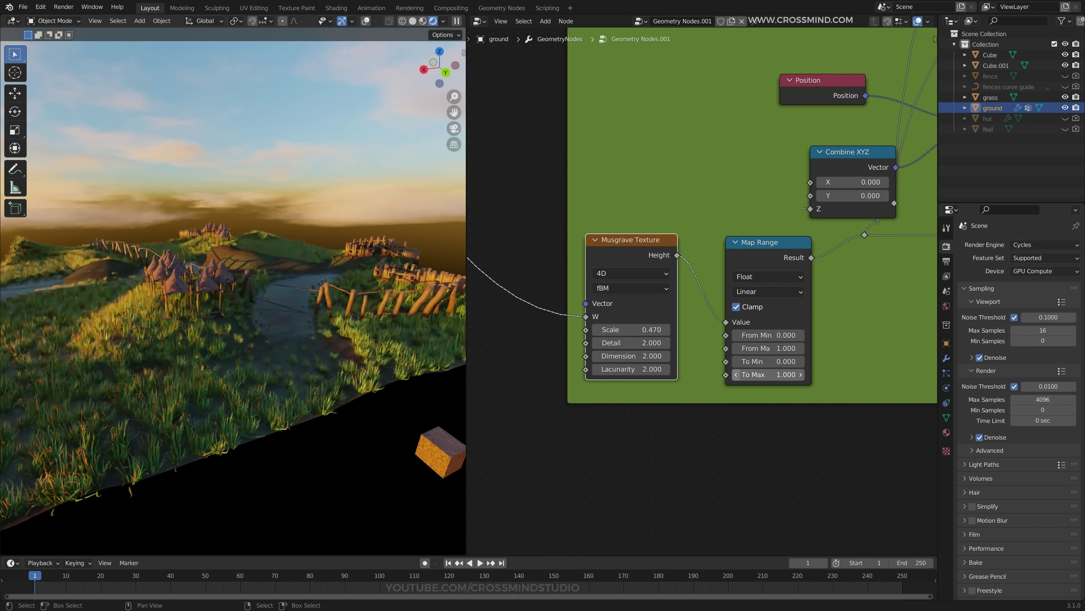
drag(761, 361, 776, 349)
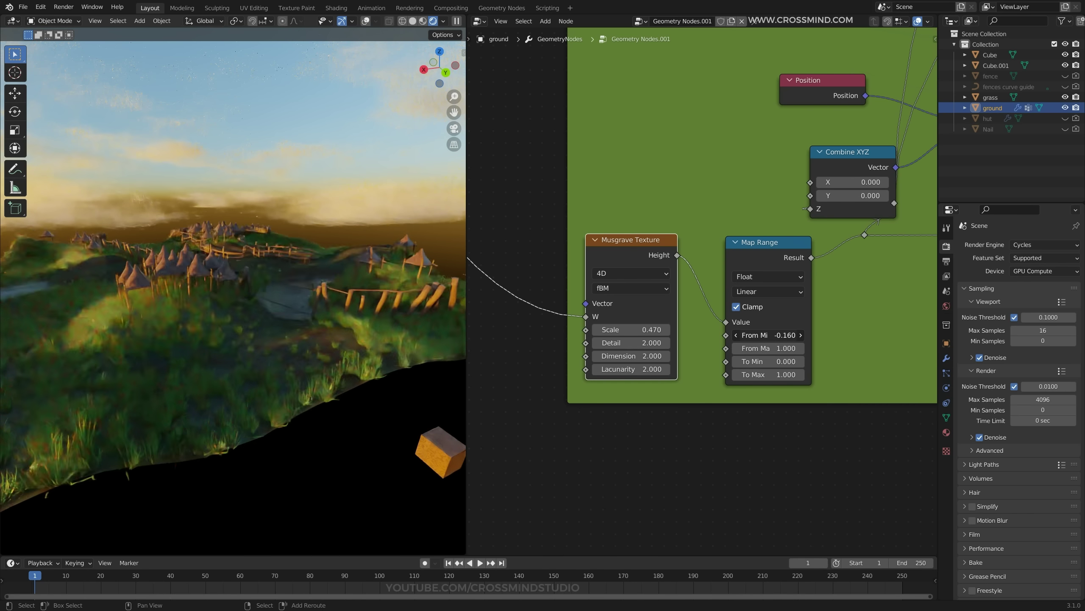
Detach the Group Input link from the terrain Musgrave Texture and set its W to 35.890 and Scale to 0.340.
scroll(712, 357, up, 2)
middle_drag(636, 342, 756, 367)
drag(698, 336, 624, 314)
mouse_move(752, 336)
mouse_down()
mouse_move(769, 336)
mouse_move(746, 351)
mouse_up()
middle_drag(273, 300, 184, 283)
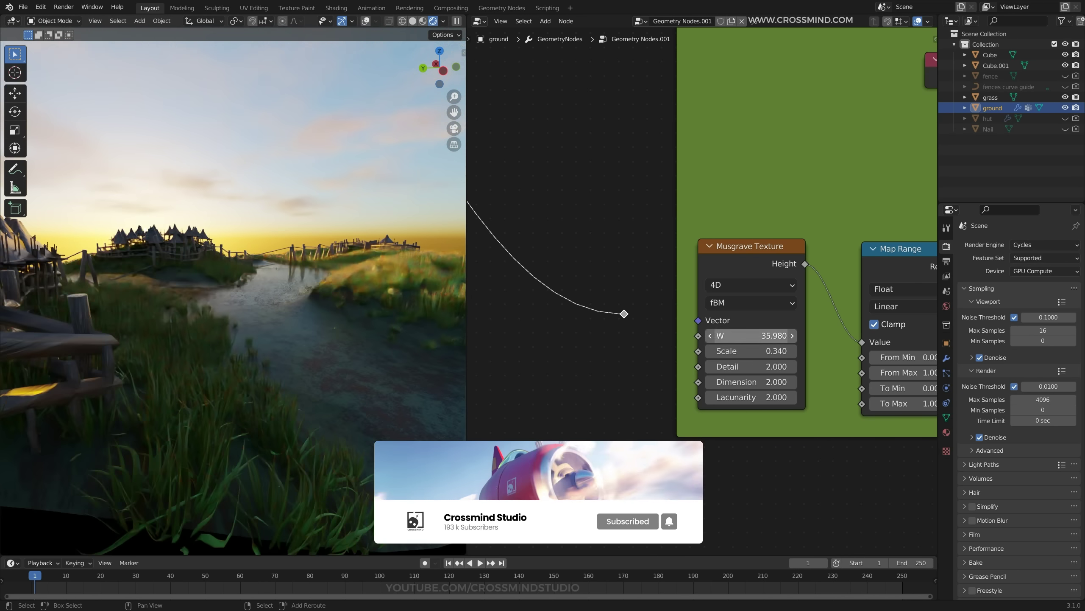
mouse_move(752, 336)
mouse_down()
mouse_move(765, 336)
mouse_move(752, 336)
mouse_up()
Connect the red frame's geometry output to the geometry join at the end of the ground's node tree.
scroll(752, 336, down, 15)
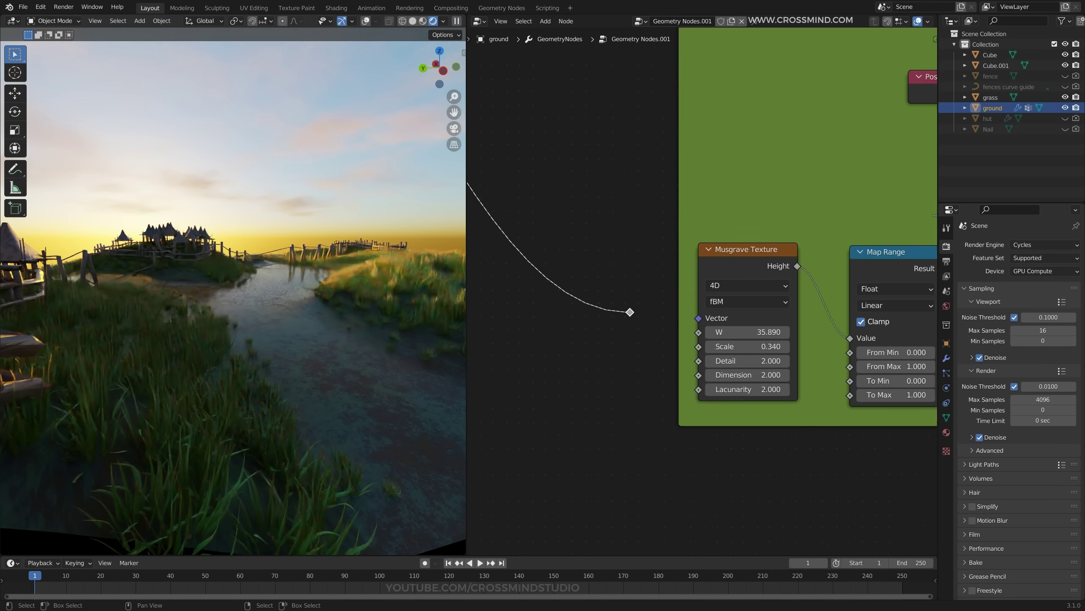
middle_drag(752, 336, 508, 316)
scroll(704, 285, up, 3)
middle_drag(859, 280, 639, 289)
drag(598, 179, 619, 181)
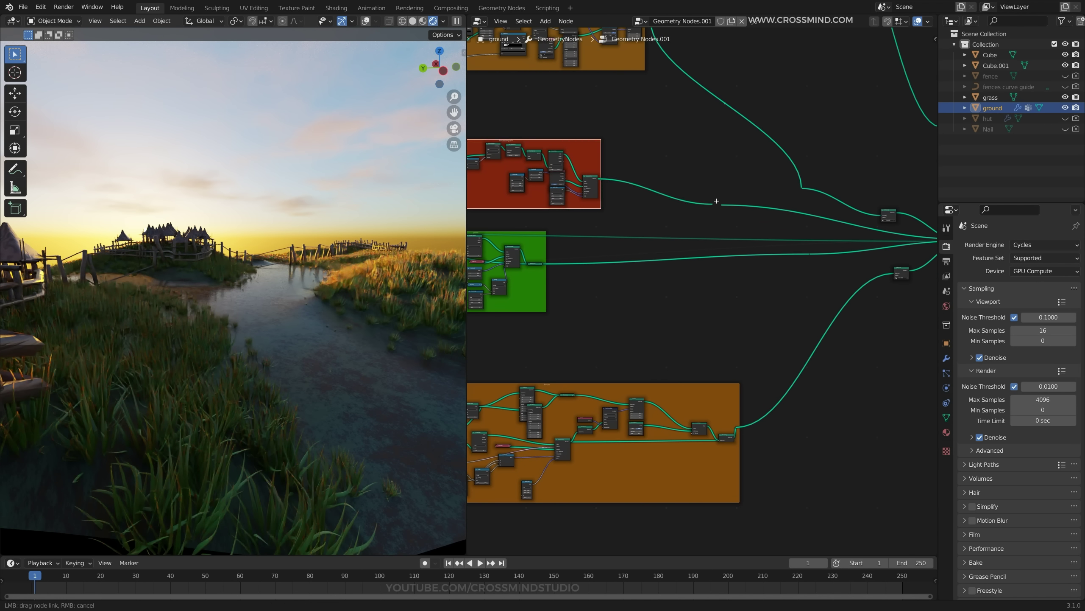
drag(935, 239, 936, 238)
scroll(936, 240, up, 1)
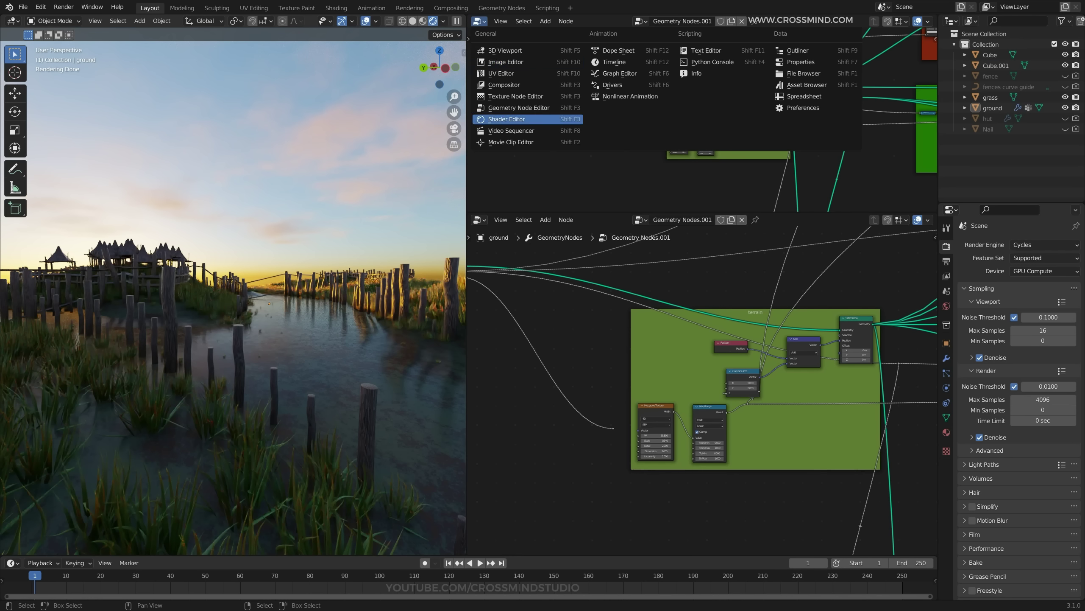
Switch the upper node area to the Shader Editor and display the World nodes.
click(507, 119)
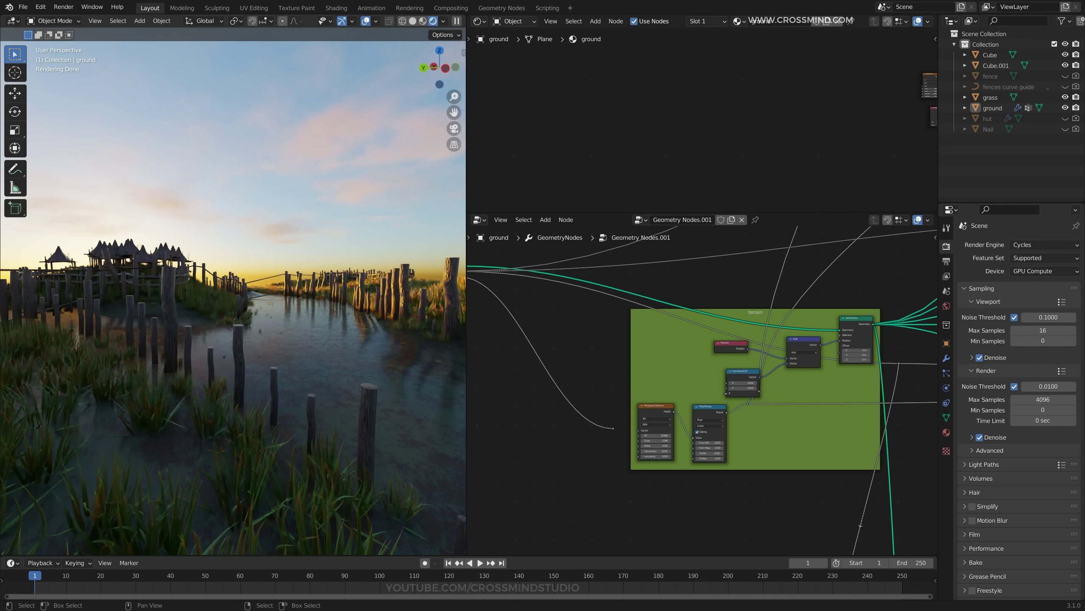
click(514, 21)
click(518, 45)
Set the Sky Texture's Altitude to 2000 m and its Sun Elevation to 0.35°.
middle_drag(861, 72, 715, 134)
scroll(715, 135, up, 10)
click(718, 140)
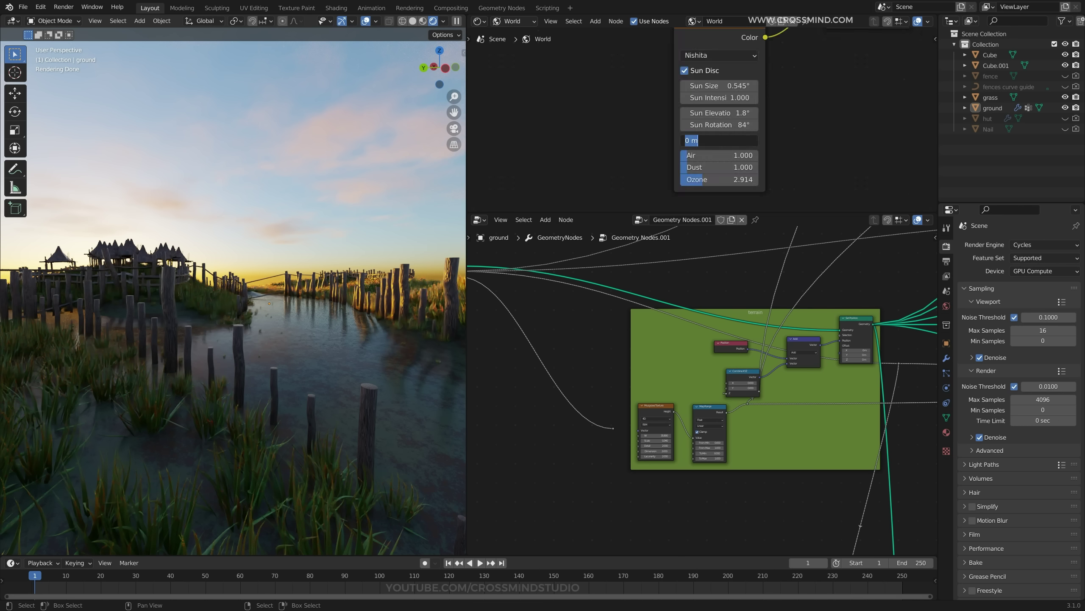
text(2000)
key(Return)
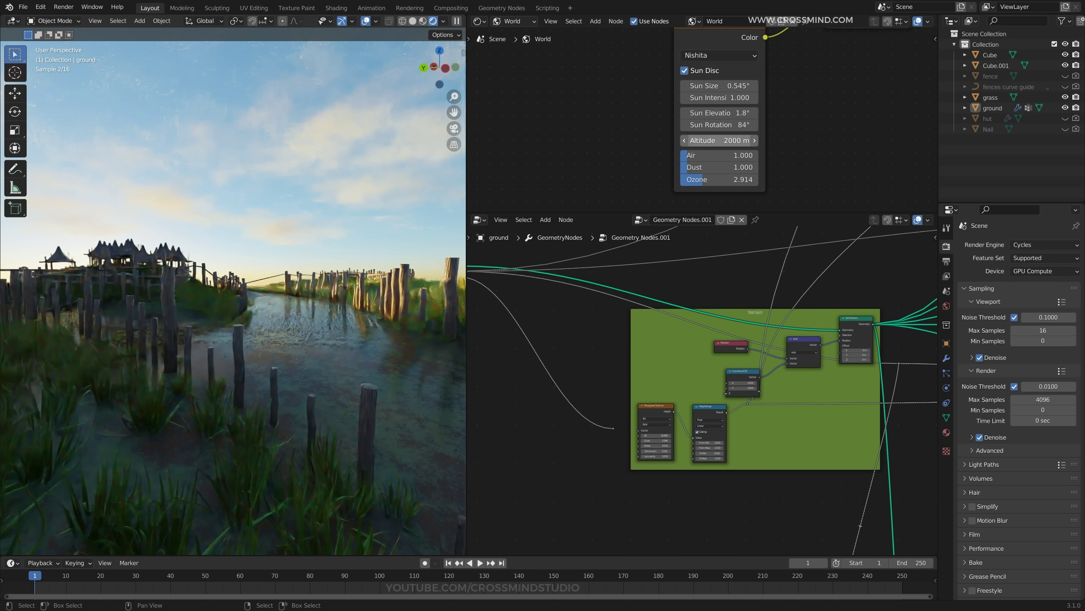
mouse_move(718, 113)
mouse_down()
mouse_move(744, 112)
mouse_move(692, 112)
mouse_move(713, 113)
mouse_up()
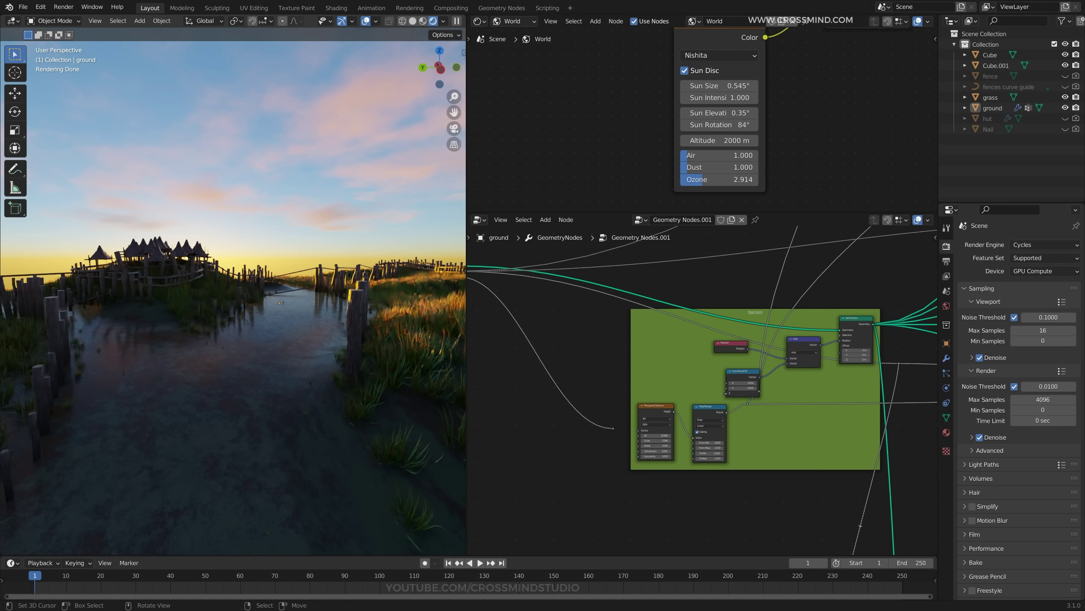
Switch the ground to Weight Paint mode after viewing the low-sun landscape from several angles.
mouse_move(240, 307)
middle_down()
mouse_move(224, 307)
mouse_move(243, 308)
middle_up()
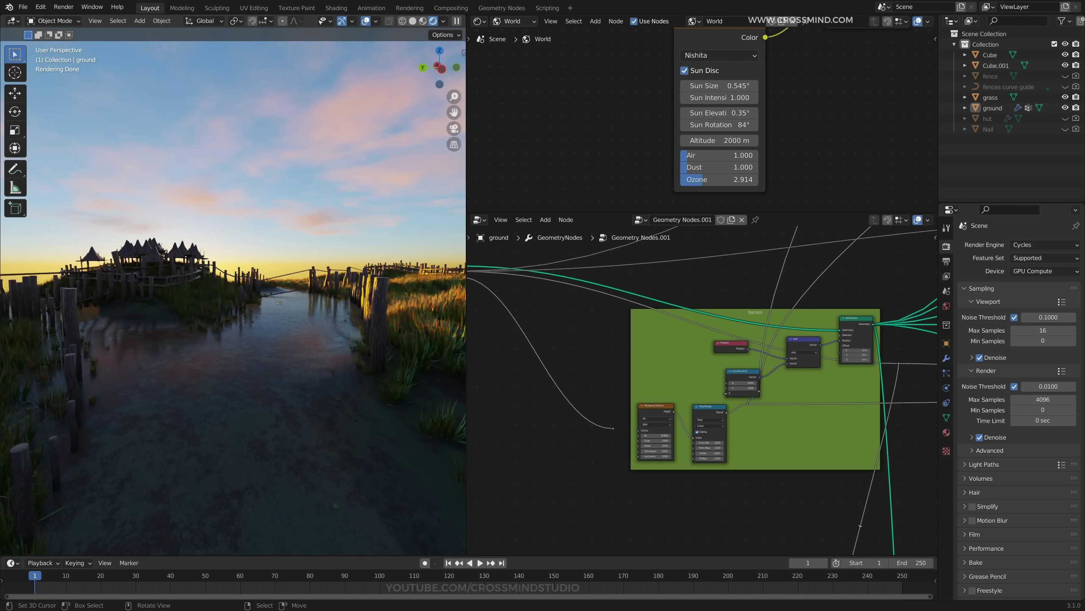
middle_drag(278, 302, 271, 301)
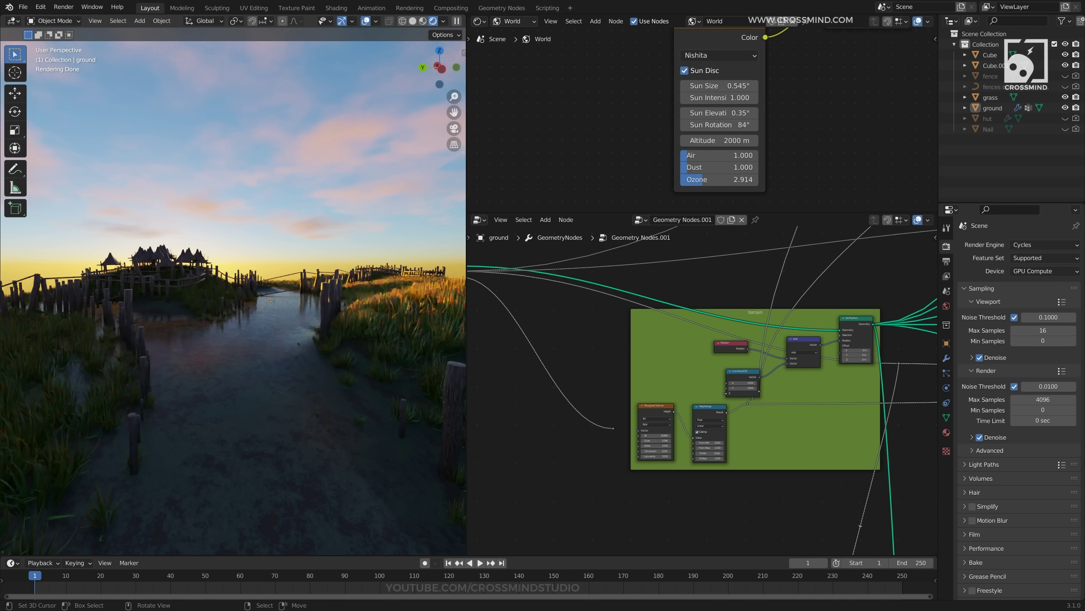
middle_drag(282, 325, 179, 336)
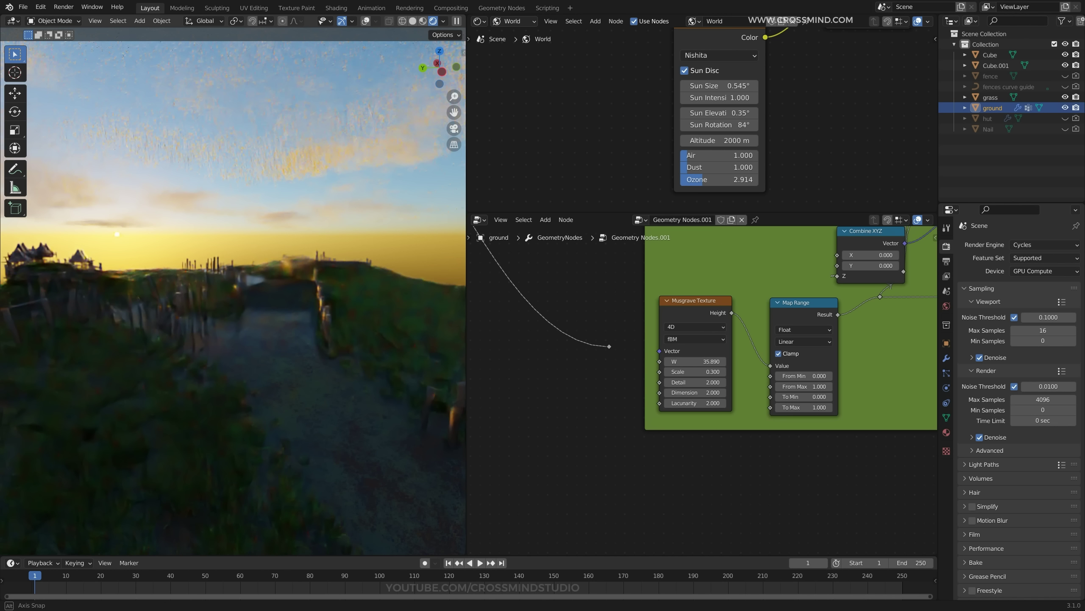
middle_drag(256, 325, 232, 323)
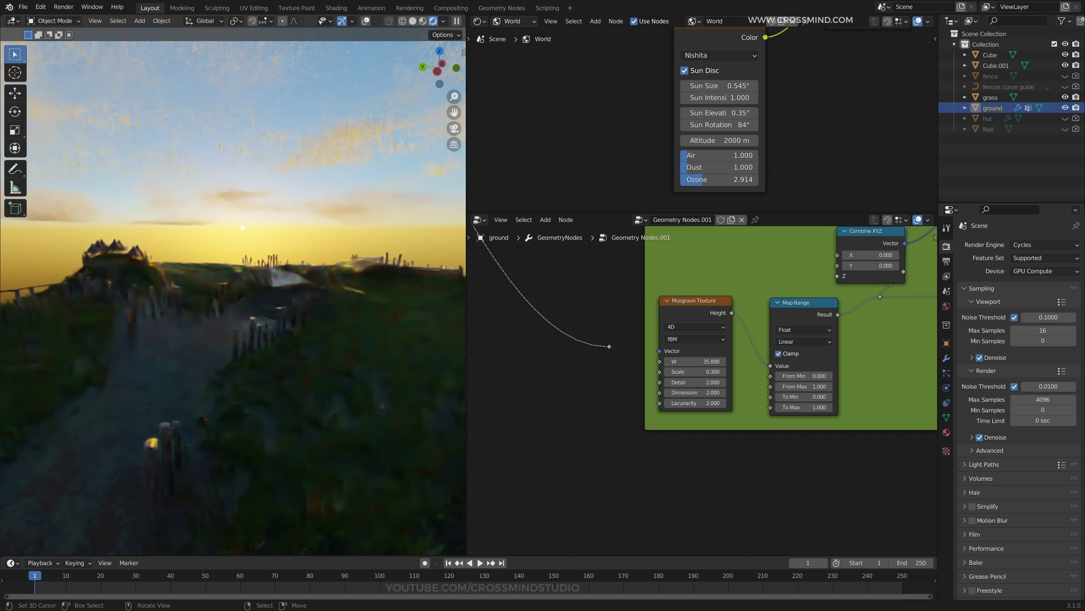
key(ctrl+Tab)
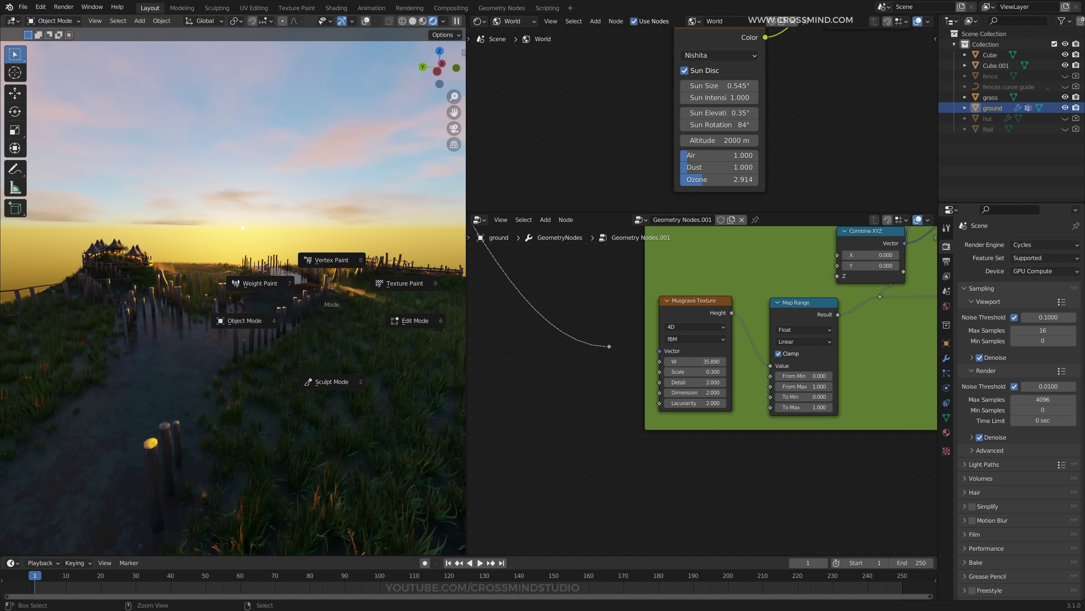
click(261, 284)
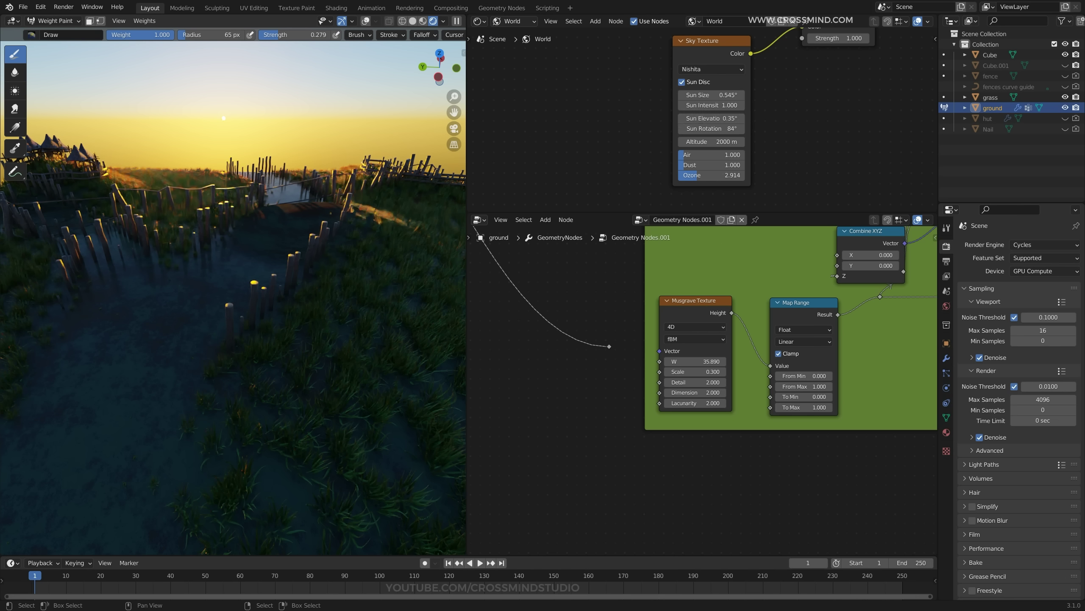
Try a Sun Elevation of 5.65° on the Sky Texture and check the terrain lighting from different angles.
drag(711, 118, 734, 118)
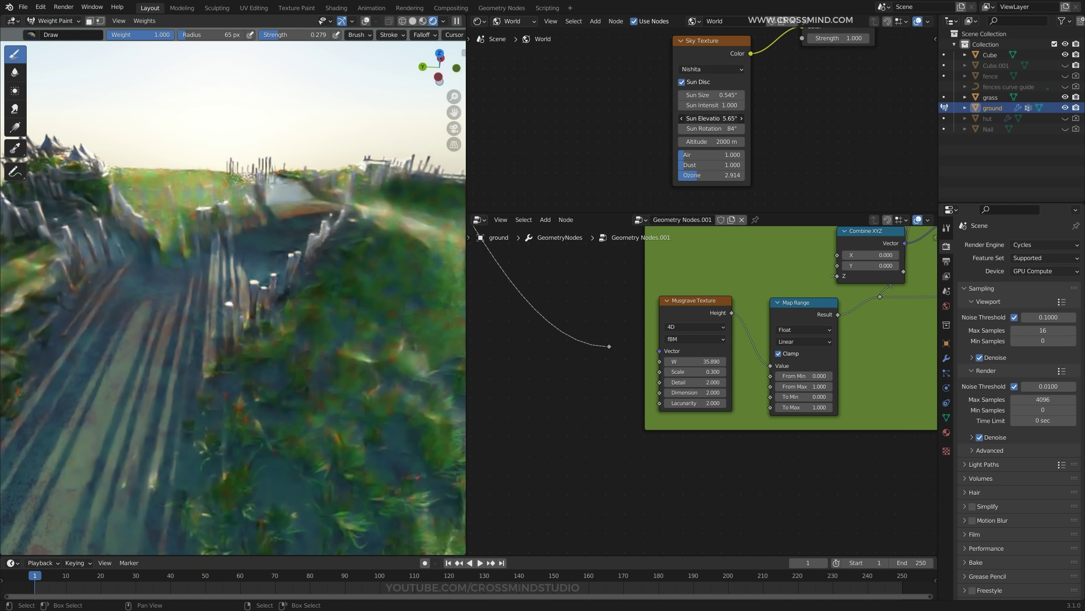
middle_drag(280, 272, 297, 258)
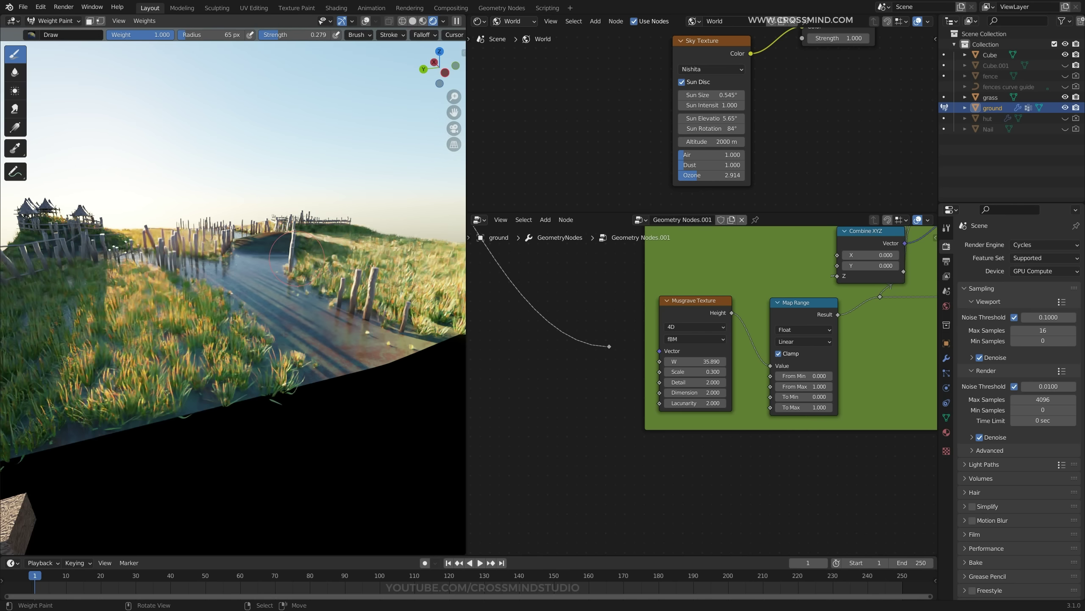
middle_drag(326, 208, 388, 259)
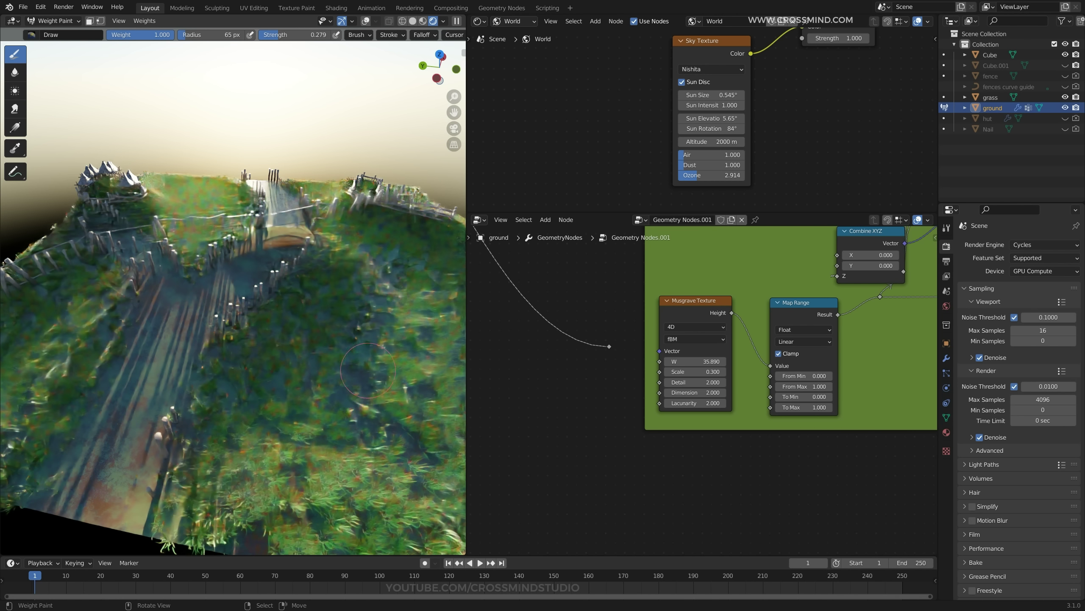
middle_drag(368, 369, 375, 344)
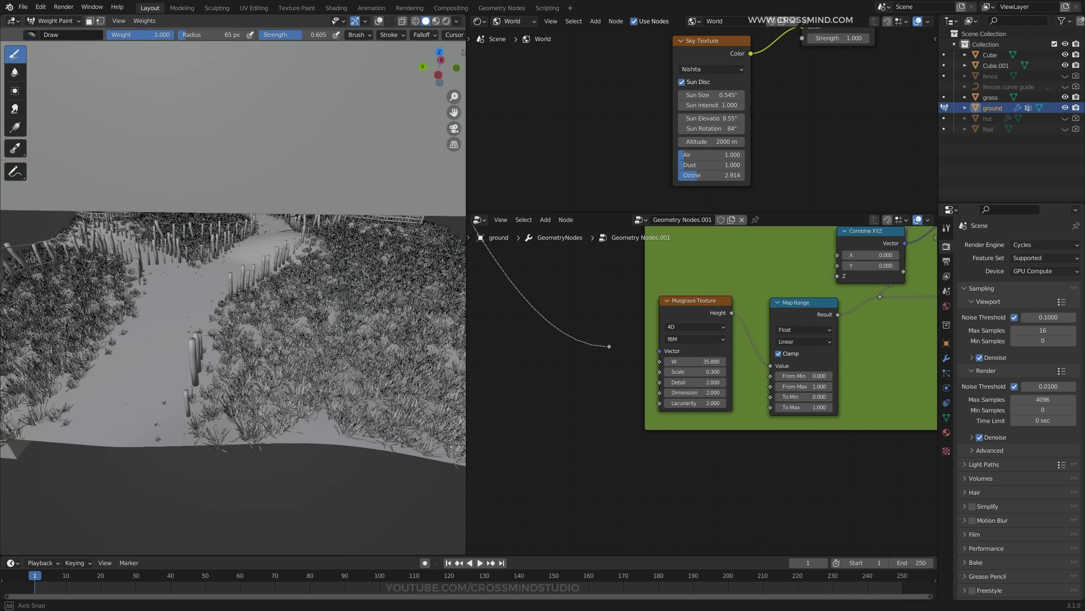
Examine the ground's paths, fence posts and huts from overview and low viewpoints.
middle_drag(347, 264, 352, 290)
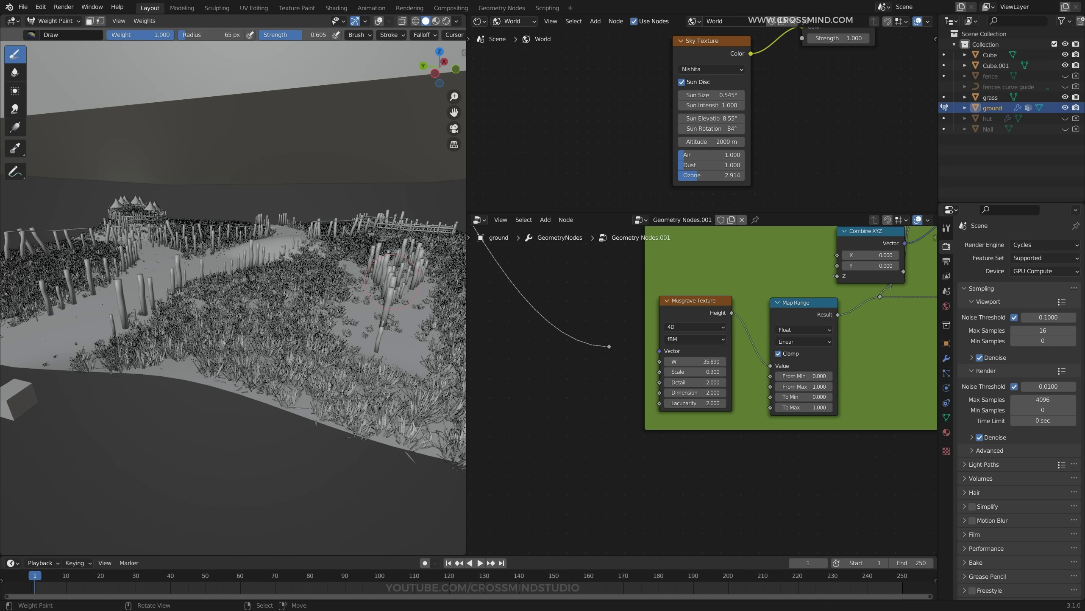
mouse_move(393, 282)
middle_down()
mouse_move(354, 294)
mouse_move(364, 307)
mouse_move(386, 284)
mouse_move(340, 304)
mouse_move(287, 299)
mouse_move(282, 316)
middle_up()
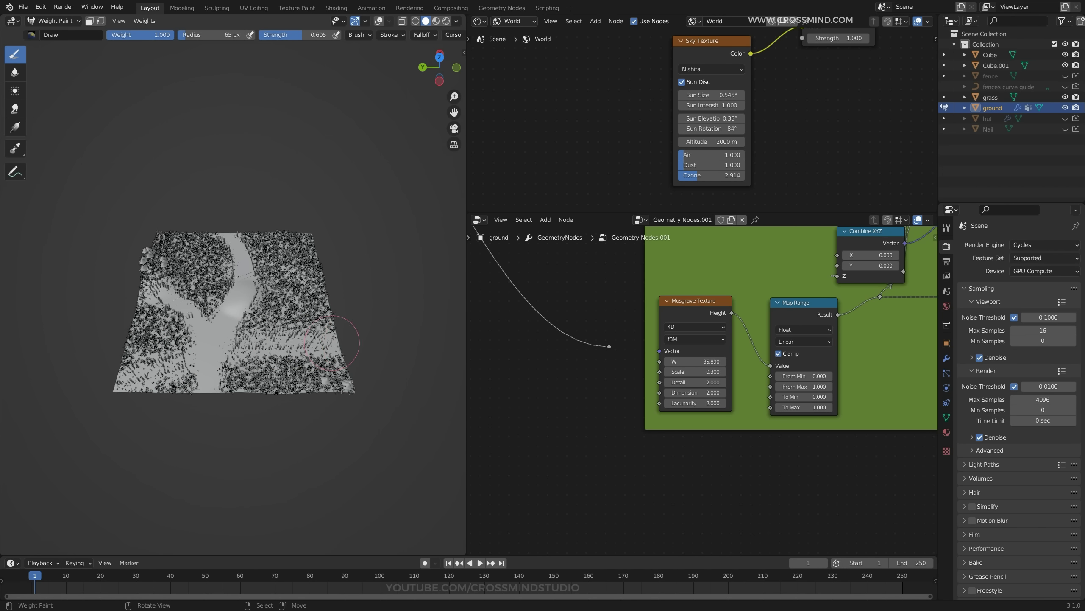
middle_drag(356, 355, 366, 239)
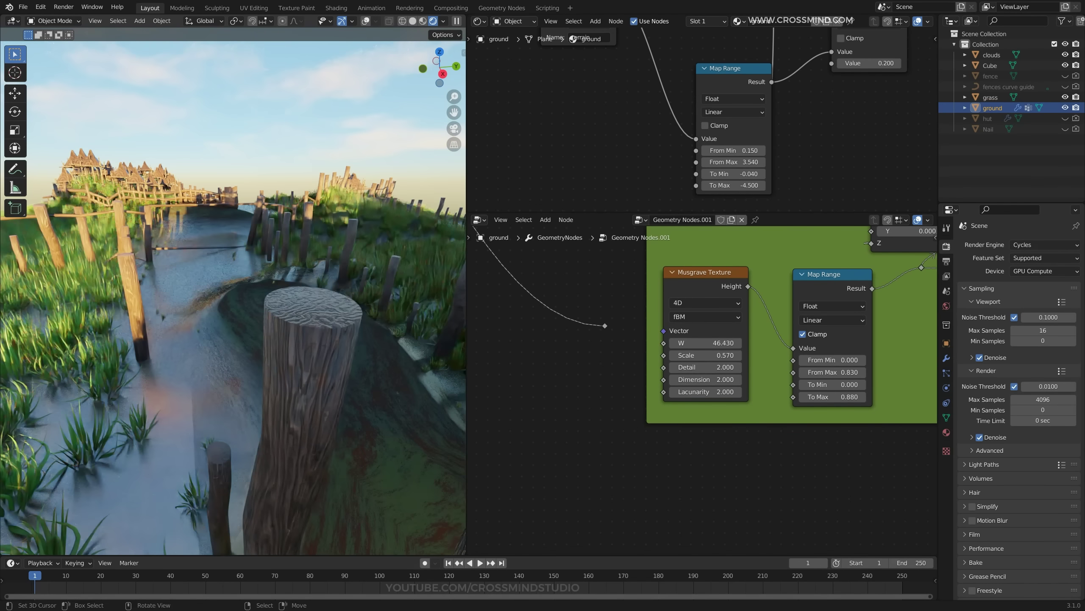
mouse_move(232, 325)
middle_down()
mouse_move(257, 342)
mouse_move(282, 338)
mouse_move(257, 368)
mouse_move(171, 325)
mouse_move(257, 321)
mouse_move(214, 325)
middle_up()
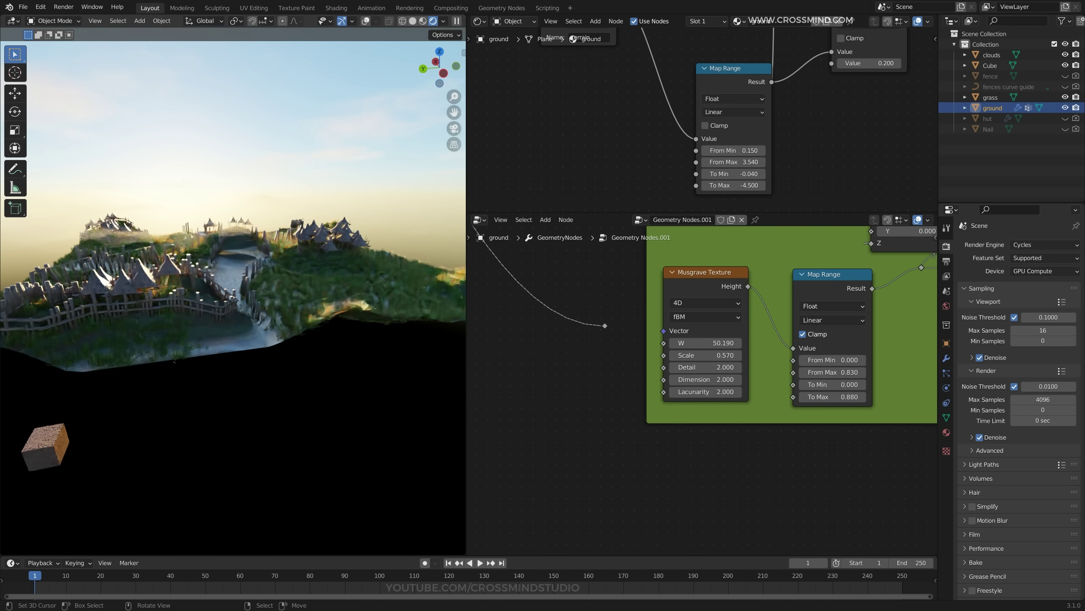
Move the clouds cube vertically along Z over the terrain.
key(g)
key(z)
key(g)
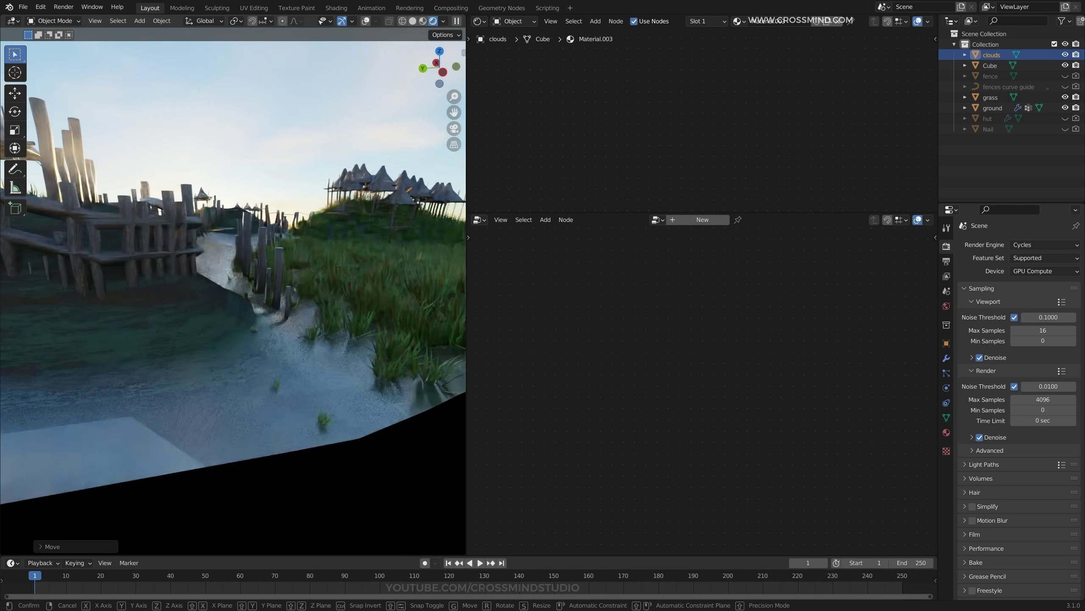
Mute the Map Range node in the clouds material and readjust the clouds cube's height along Z.
key(Home)
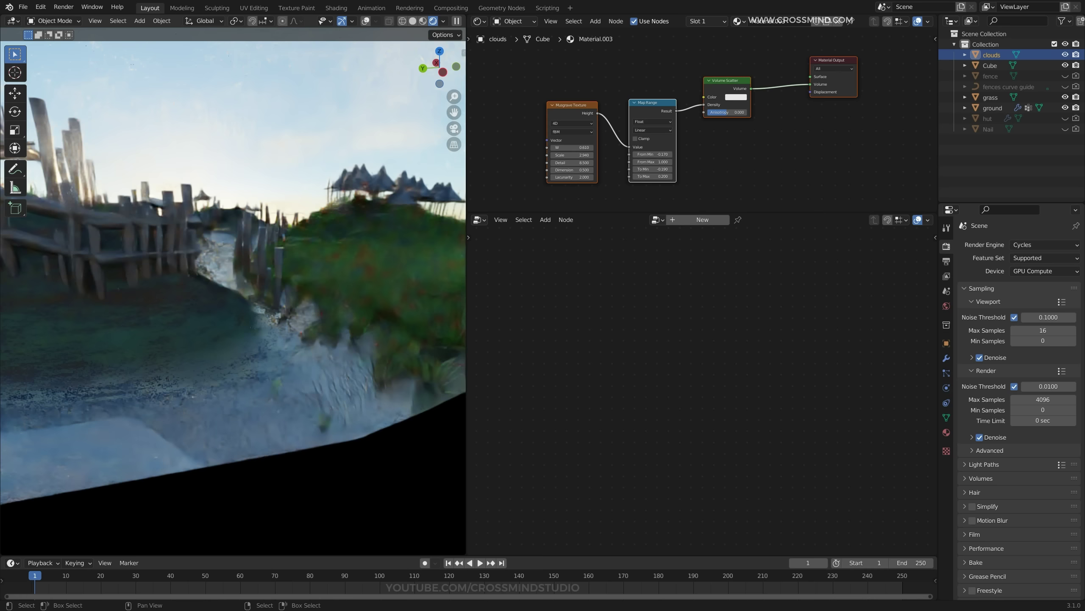
click(653, 103)
key(m)
key(g)
key(z)
click(325, 222)
middle_drag(573, 163, 609, 155)
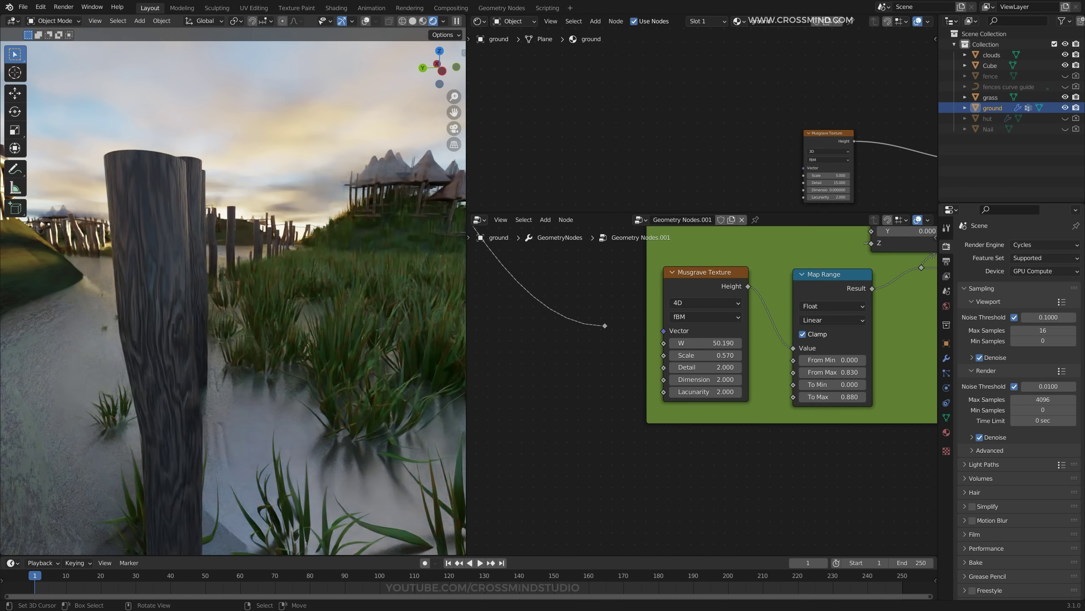
Turn the upper shader editor into a second 3D viewport with rendered shading and hidden overlays, framed on the fence posts and huts.
scroll(233, 300, down, 5)
scroll(233, 299, up, 5)
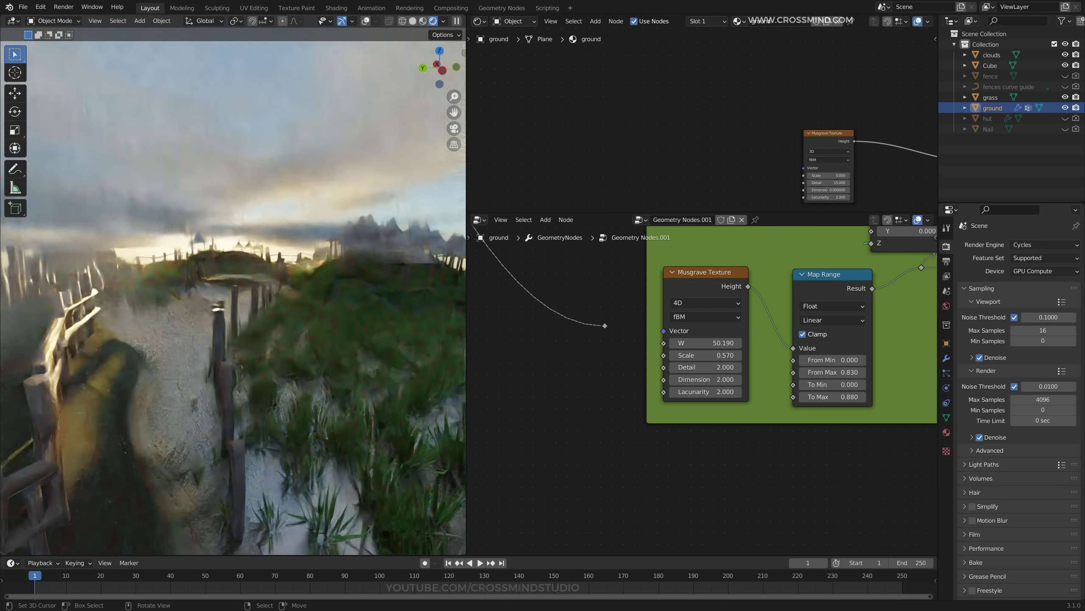
shift+middle_drag(239, 325, 262, 303)
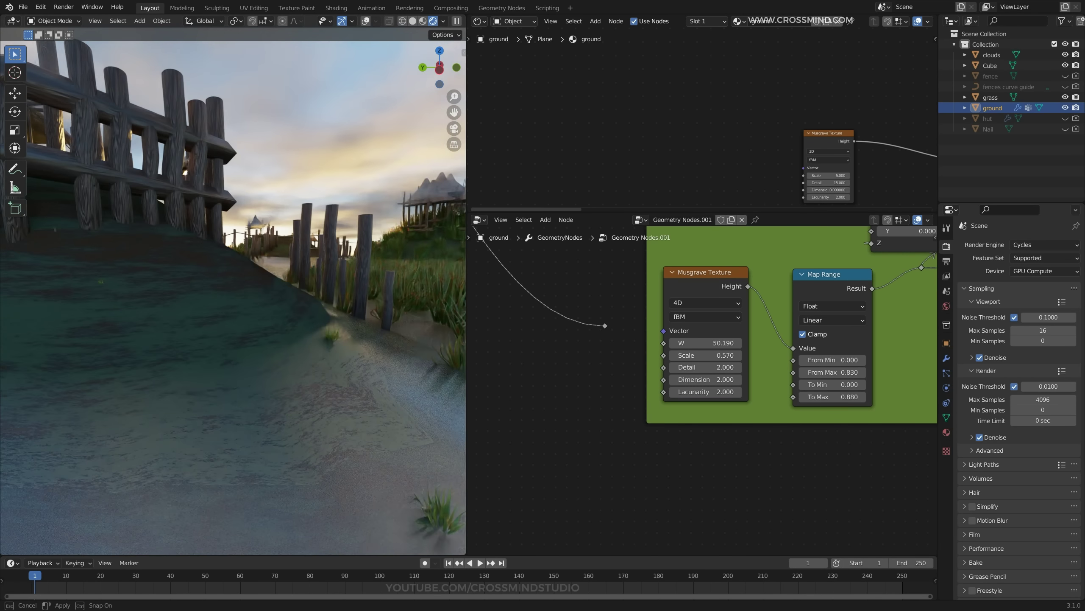
drag(467, 128, 473, 128)
click(486, 21)
click(512, 50)
scroll(701, 129, down, 3)
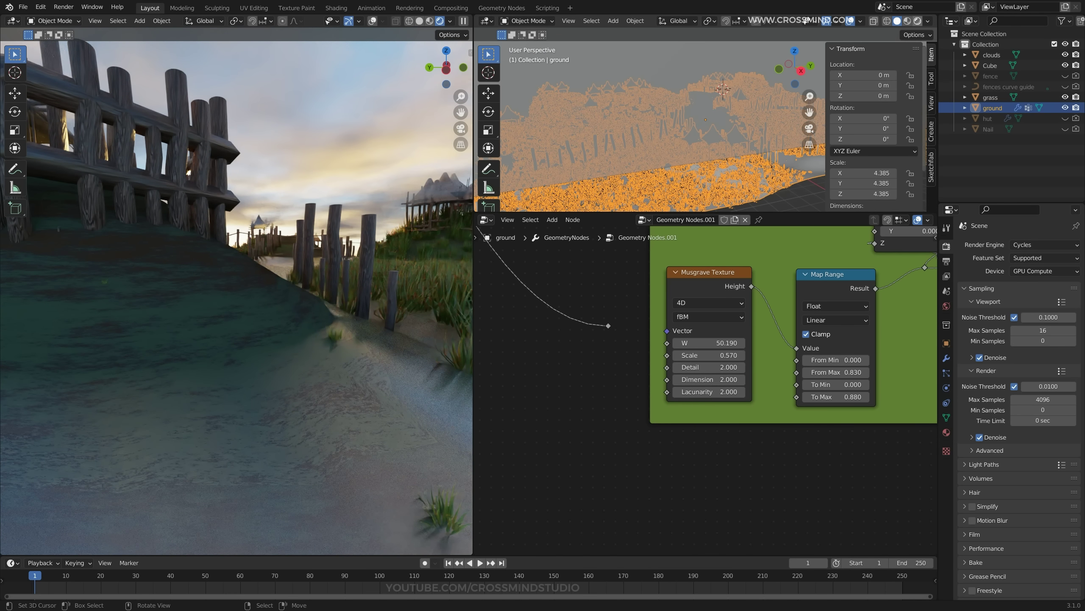
click(917, 21)
click(837, 21)
key(n)
mouse_move(701, 133)
middle_down()
mouse_move(718, 121)
mouse_move(628, 127)
middle_up()
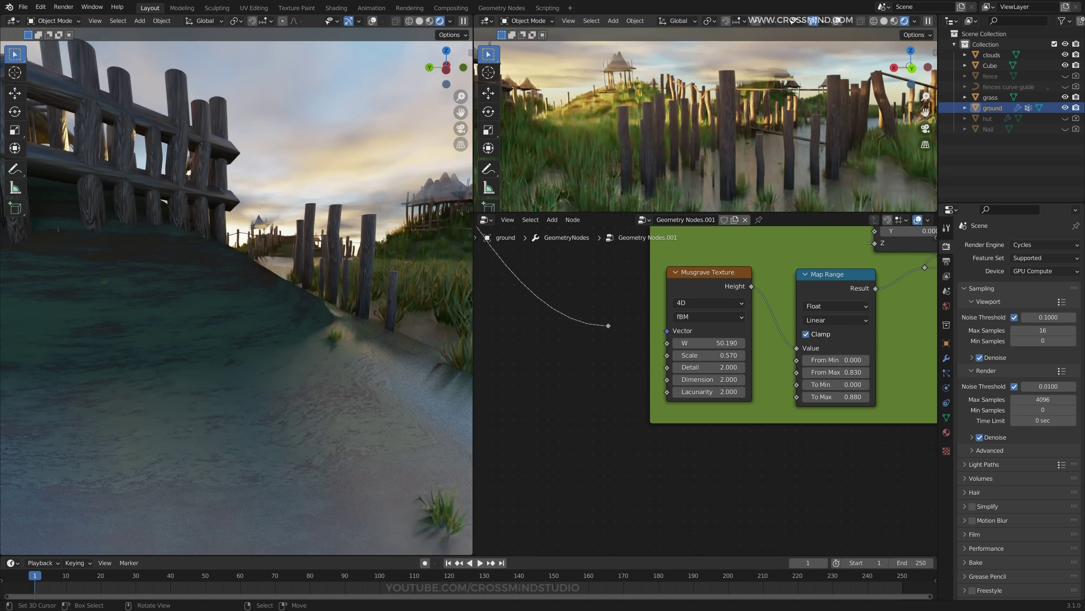
Replace the old clouds object with the copied cloud object and frame its material nodes.
key(ctrl+v)
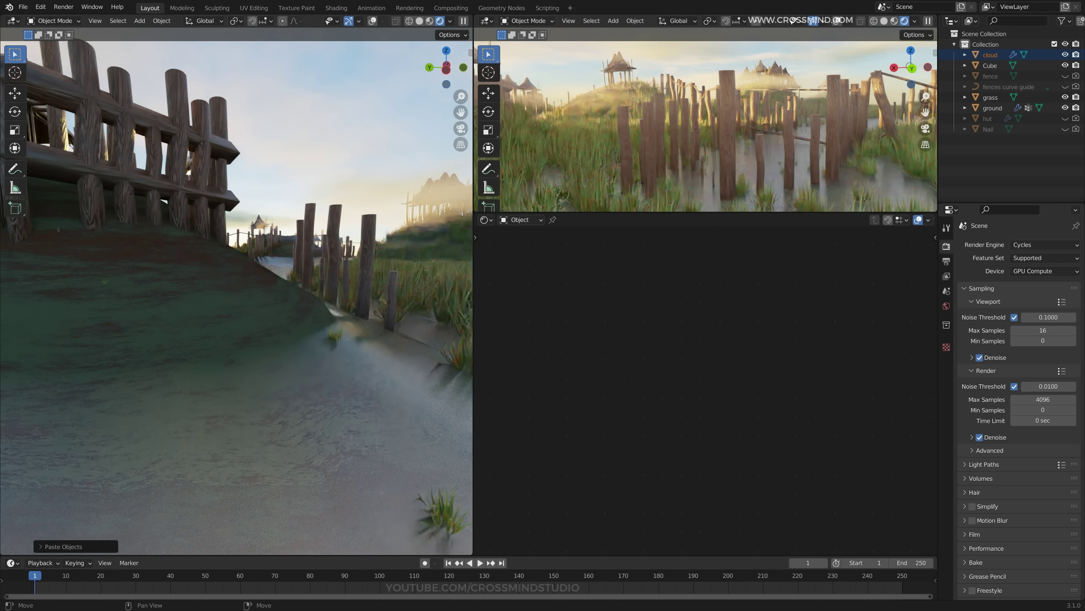
click(990, 55)
key(Home)
scroll(620, 397, up, 10)
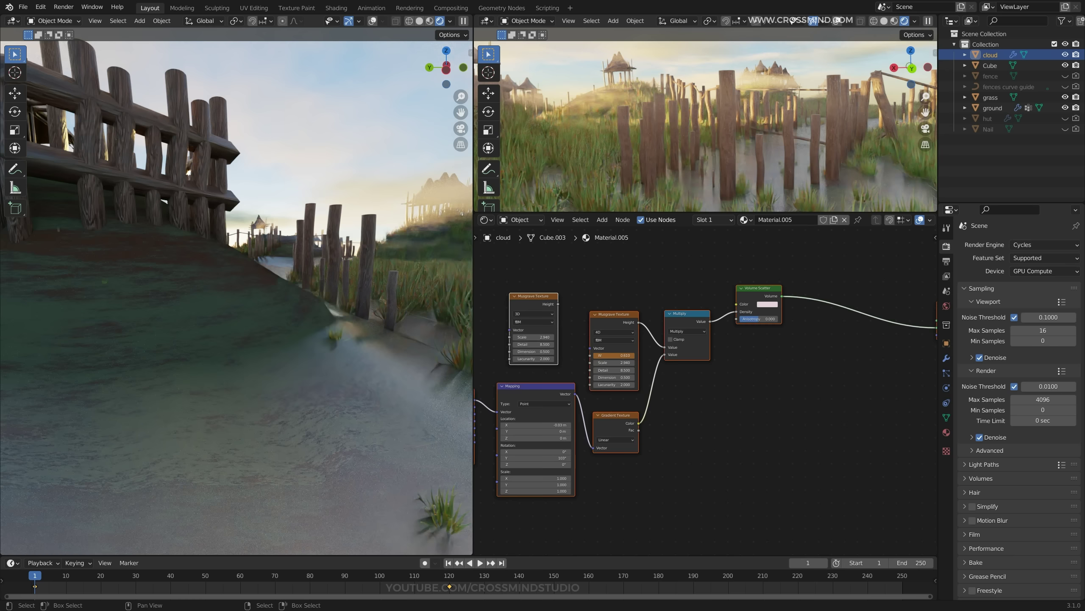
Delete the unconnected Musgrave Texture and insert a Map Range node between the remaining Musgrave Texture and Multiply in the cloud material.
click(508, 249)
key(x)
scroll(704, 389, down, 3)
middle_drag(641, 324, 681, 324)
drag(684, 298, 617, 289)
key(shift+a)
key(s)
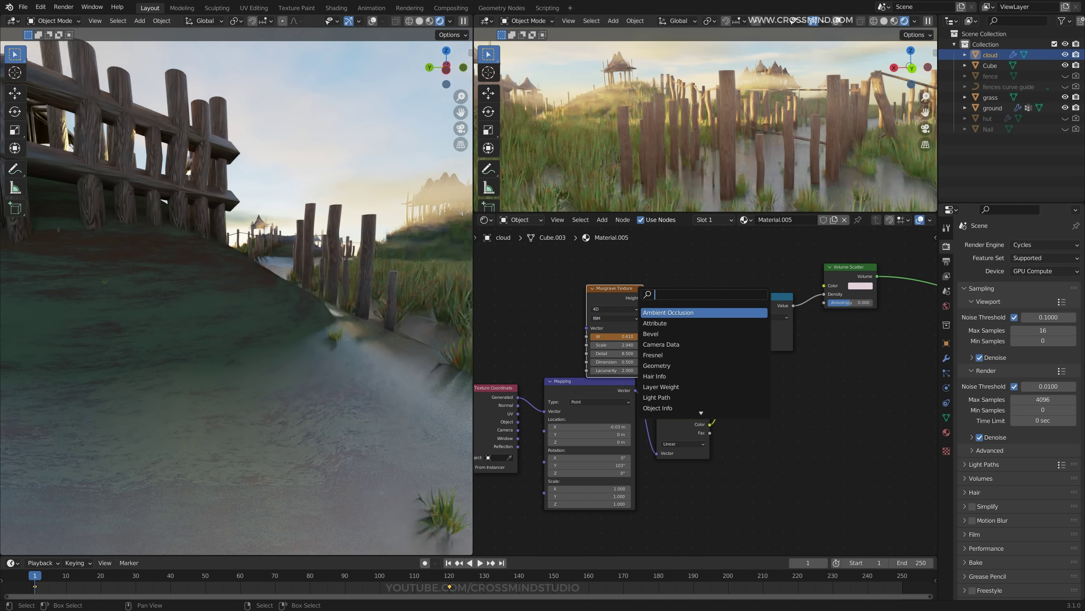
key(Return)
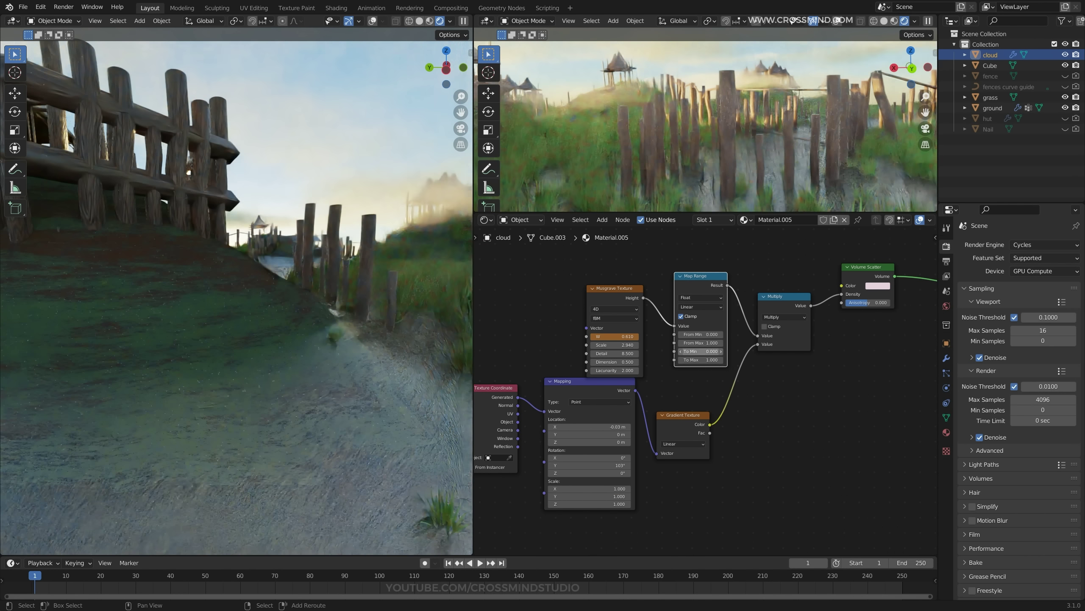
Select the ground, enlarge the second viewport and frame both views on the misty path, huts and fences.
scroll(237, 299, down, 8)
middle_drag(237, 299, 213, 300)
scroll(237, 300, up, 5)
click(171, 350)
scroll(237, 299, down, 5)
scroll(237, 299, up, 3)
drag(705, 213, 705, 253)
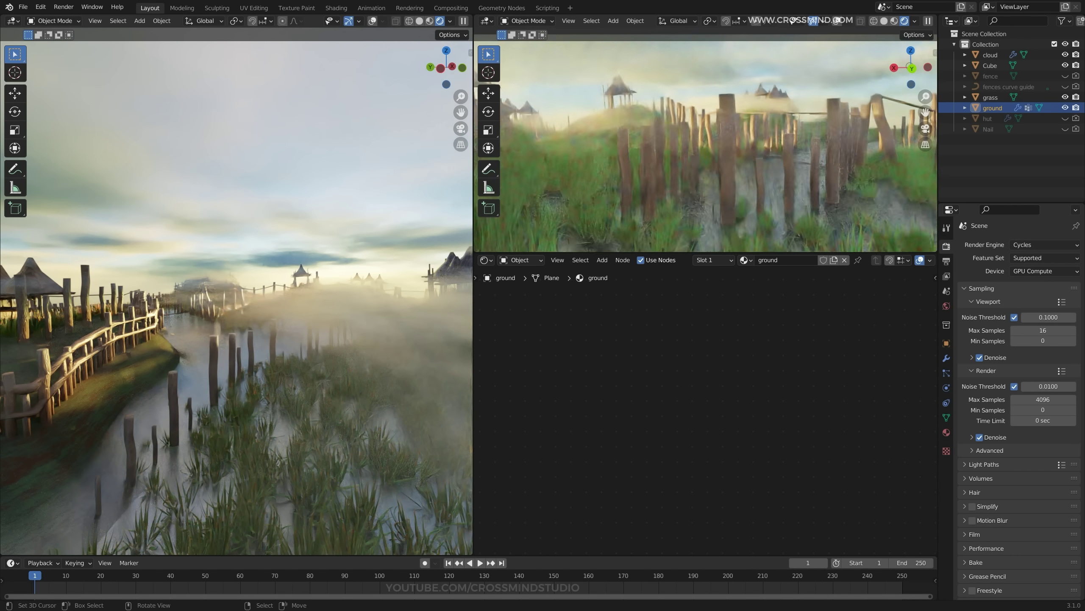
middle_drag(705, 150, 671, 145)
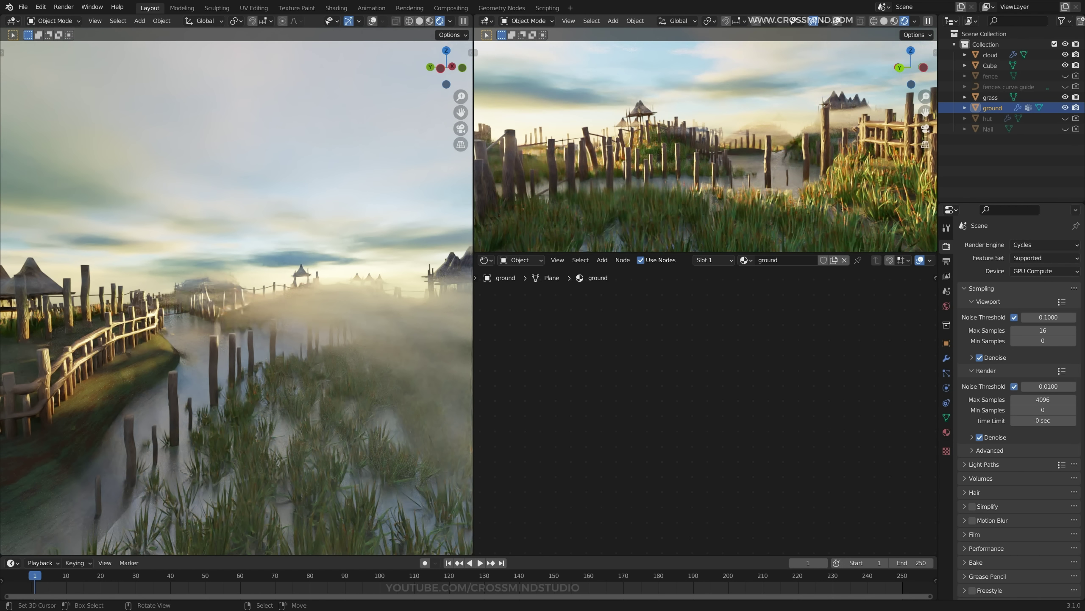
Display the World shader nodes and lower the Sky Texture's Sun Elevation to -0.23°, keeping Sun Rotation at 92.4°.
click(522, 260)
click(518, 282)
middle_drag(771, 394, 499, 381)
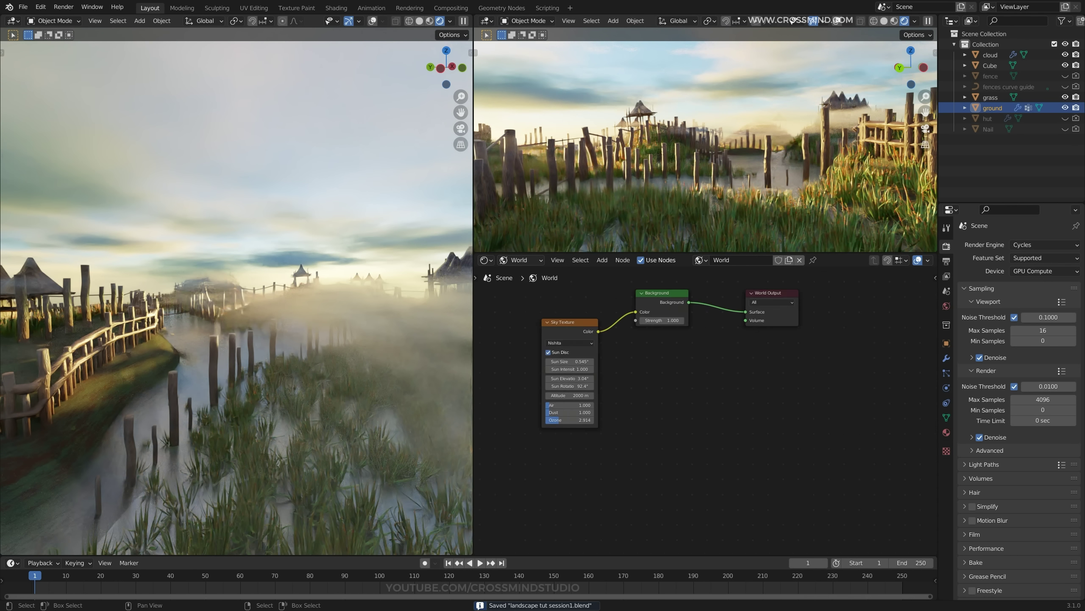
scroll(499, 381, up, 5)
mouse_move(607, 375)
mouse_down()
mouse_move(625, 375)
mouse_move(592, 375)
mouse_up()
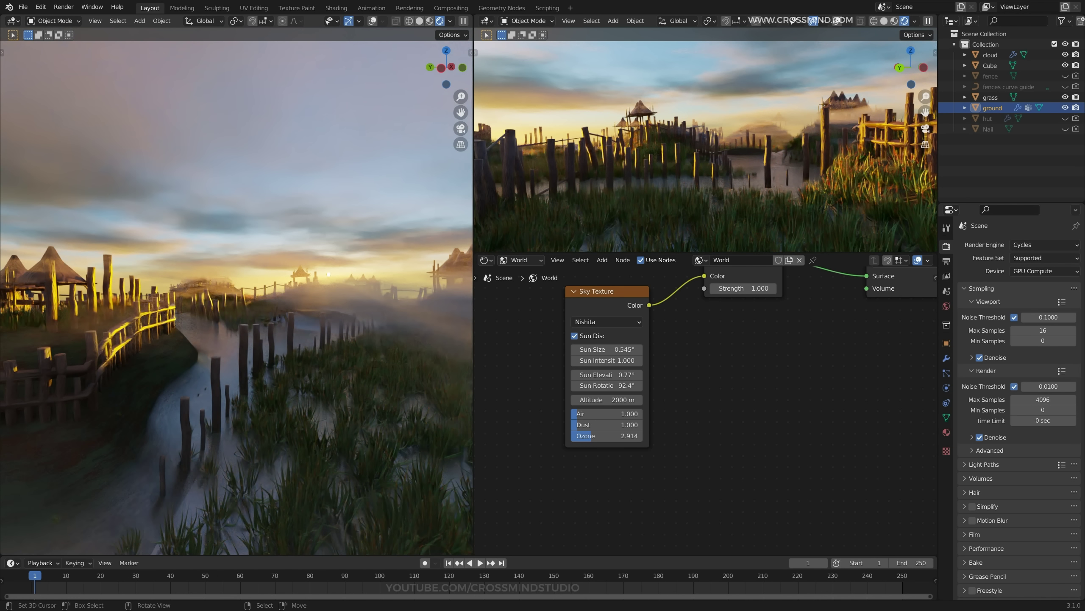
middle_drag(700, 363, 728, 393)
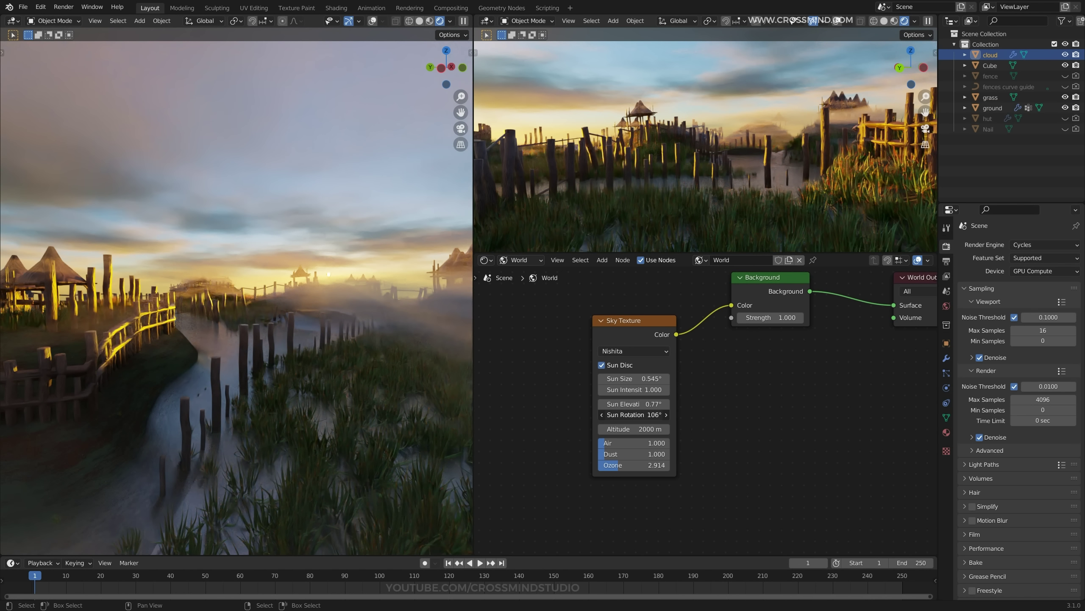
mouse_move(634, 415)
mouse_down()
mouse_move(605, 415)
mouse_move(625, 404)
mouse_up()
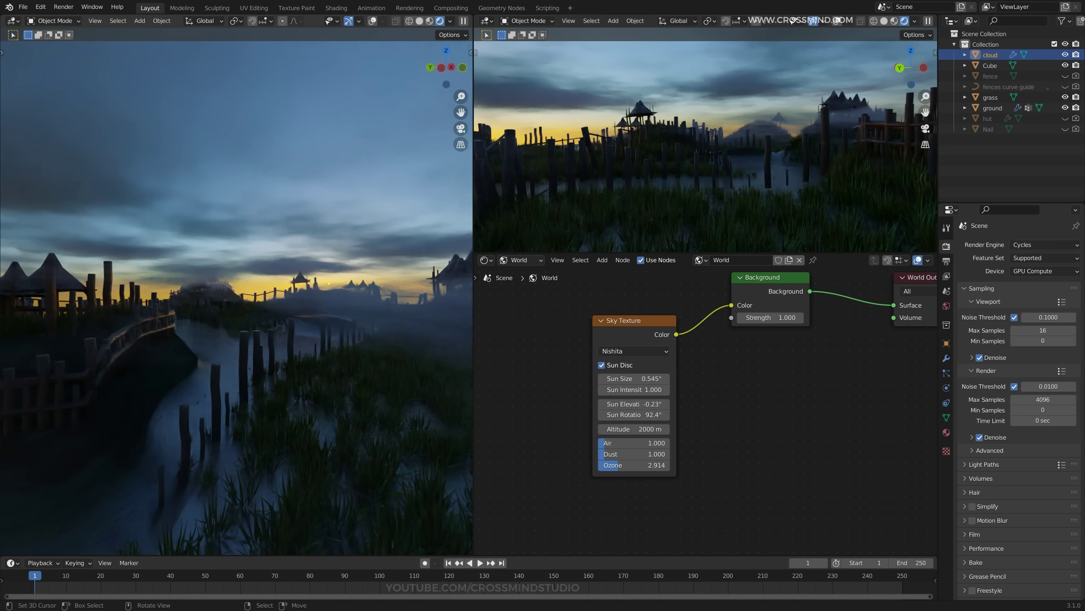
Expose the terrain Musgrave Texture's Scale as an input on the ground's Geometry Nodes modifier and return to the World nodes.
click(946, 358)
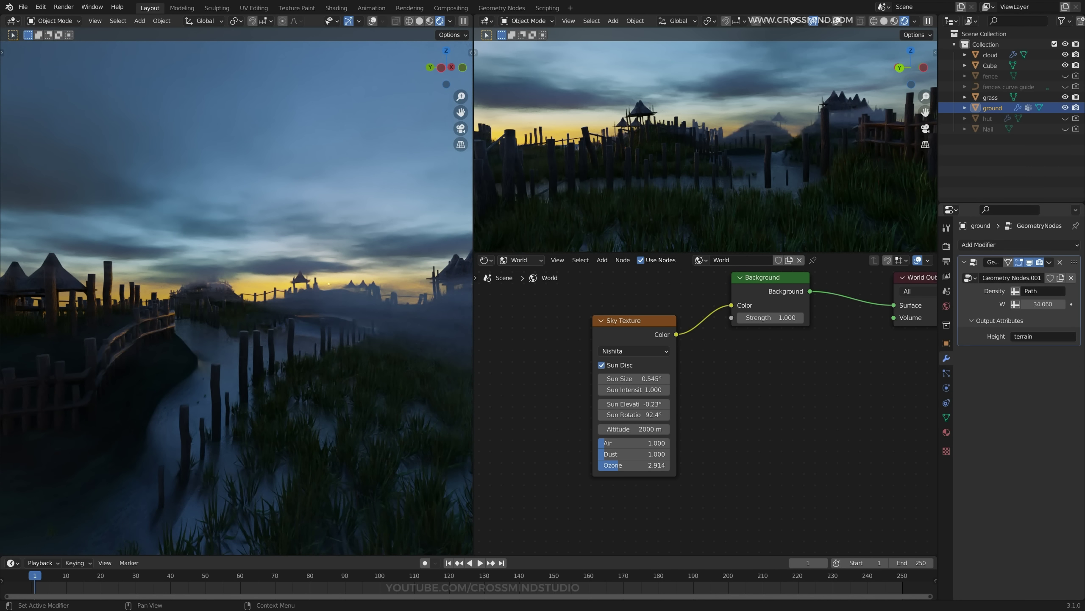
drag(1043, 304, 1047, 304)
click(487, 259)
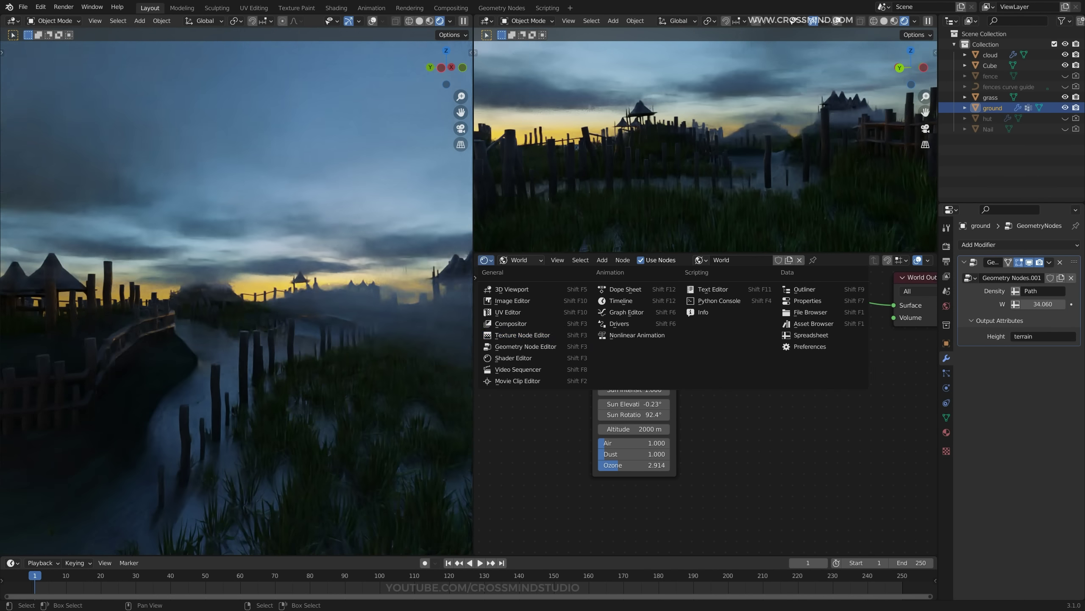
click(513, 347)
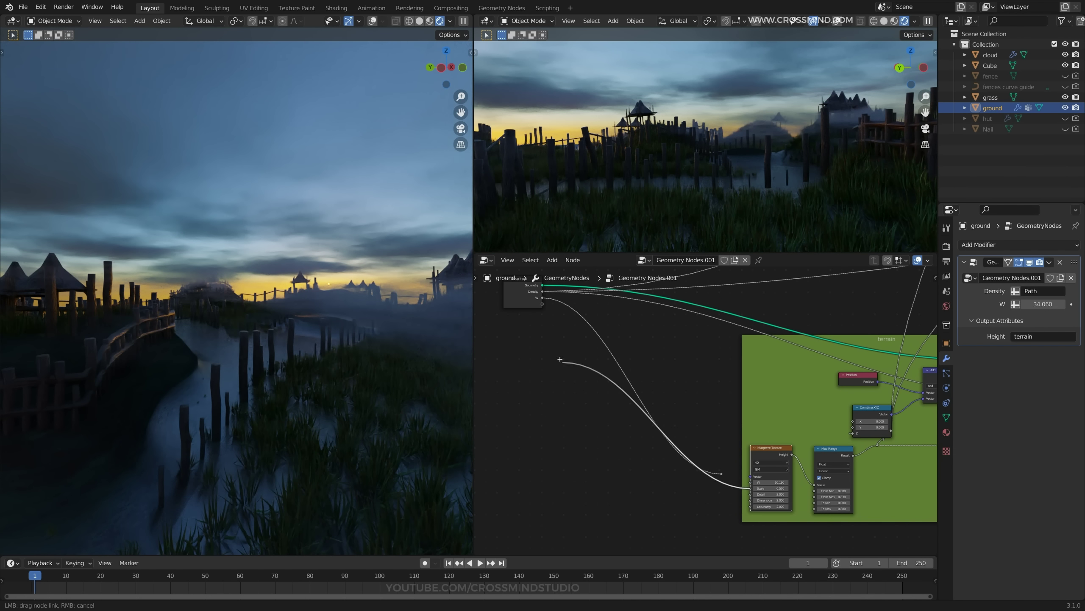
click(486, 260)
click(513, 358)
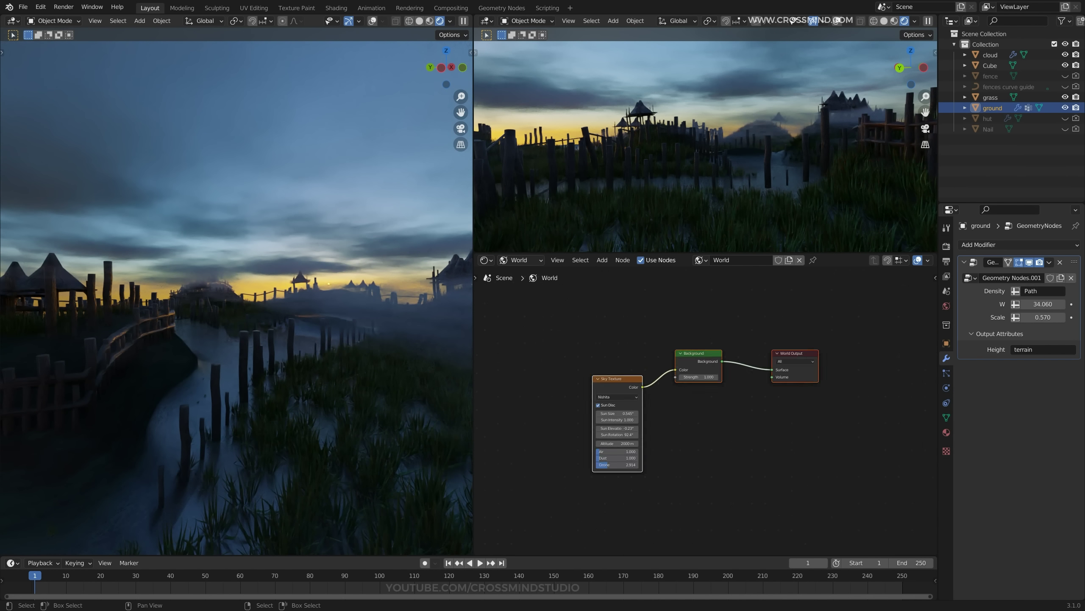
Try a Scale of 0.393 on the ground's Geometry Nodes modifier and check the terrain from another angle.
scroll(705, 410, up, 4)
drag(1043, 317, 992, 317)
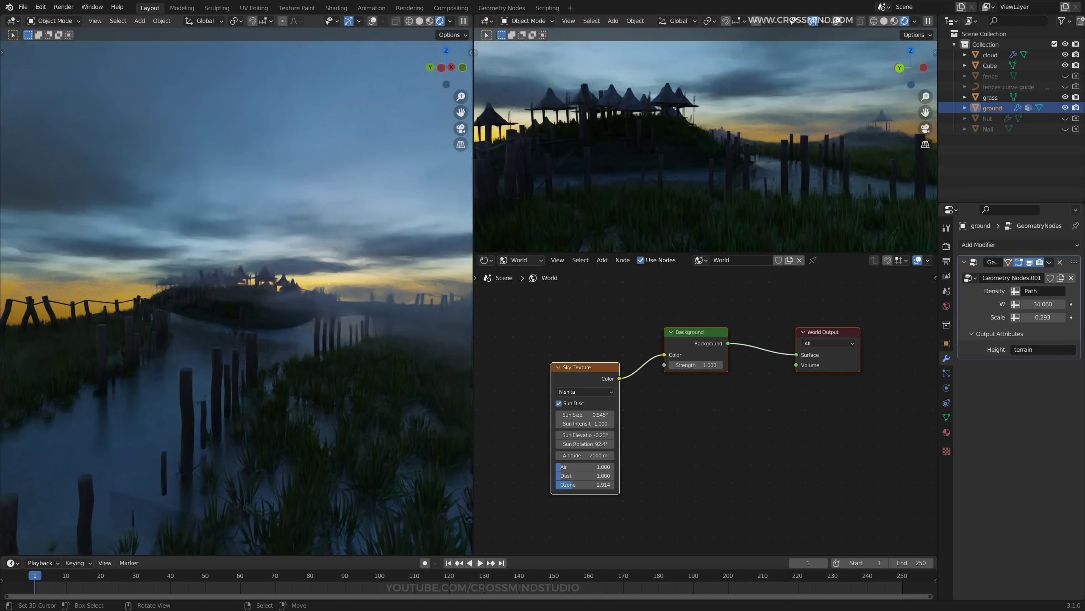
middle_drag(273, 299, 320, 287)
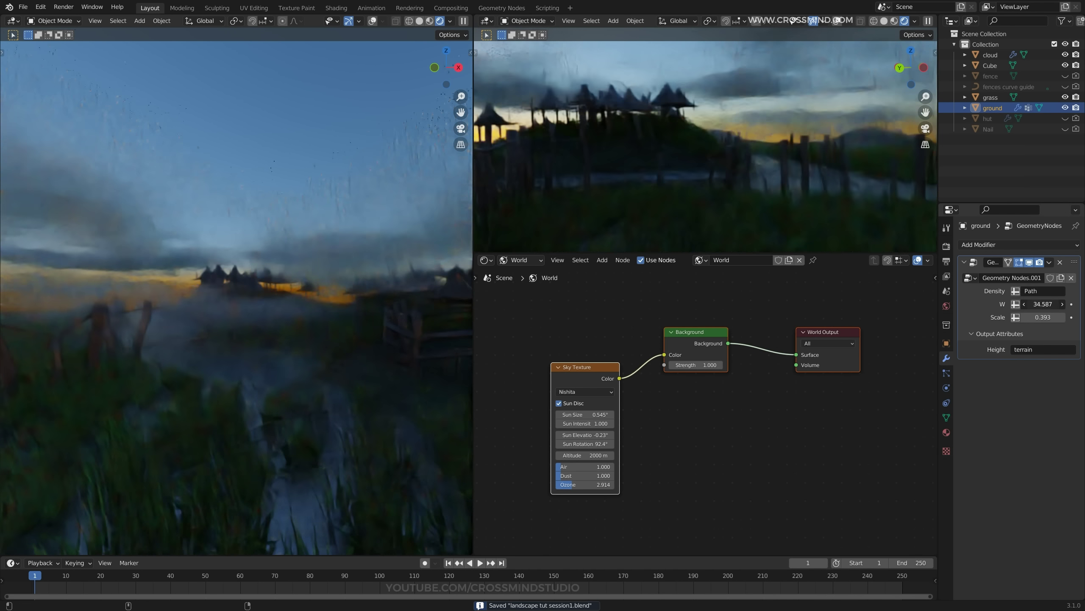
Reconnect the group's W input to the terrain Musgrave Texture and bring back the World shader nodes.
click(486, 260)
click(528, 346)
middle_drag(538, 458, 876, 390)
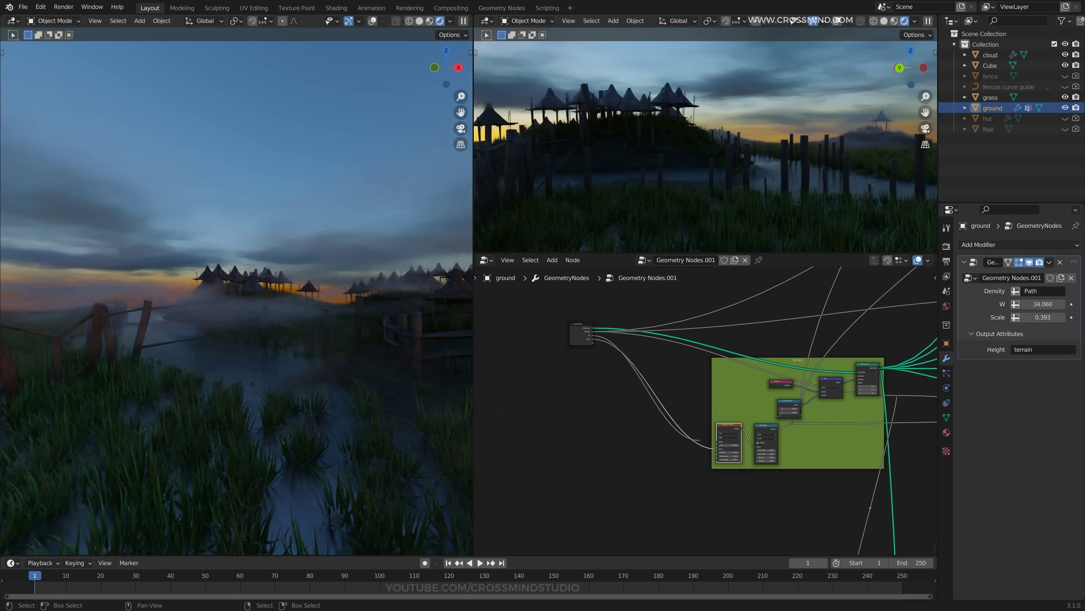
scroll(708, 415, up, 1)
drag(719, 451, 698, 445)
click(486, 259)
click(529, 358)
middle_drag(709, 385, 661, 385)
key(Home)
middle_drag(752, 406, 775, 403)
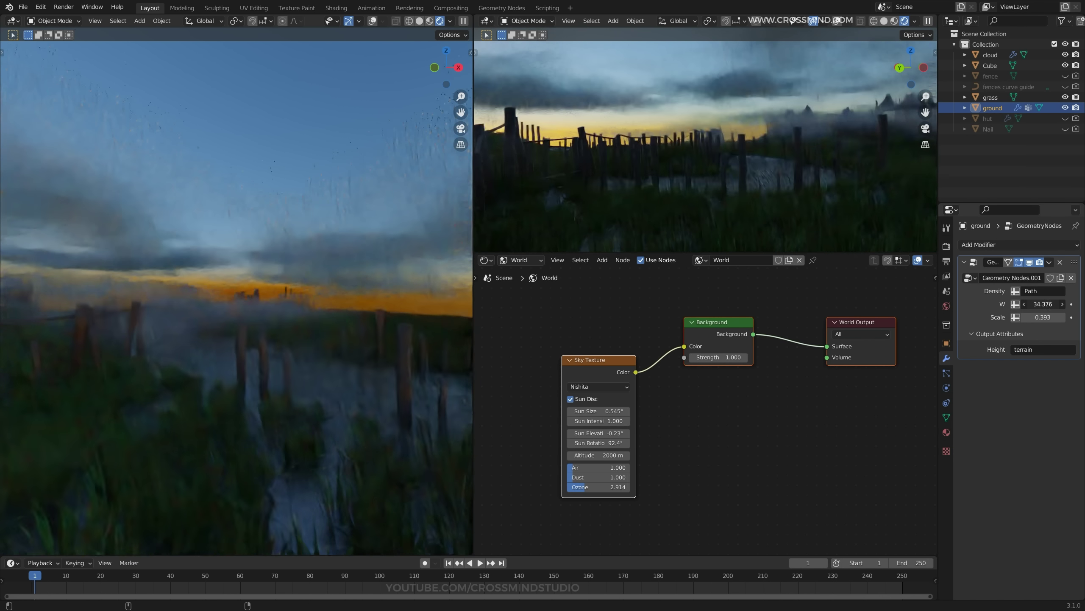
Set the ground modifier's W to 35.098 and its Scale to 0.428, checking the terrain from different angles.
drag(1043, 304, 1073, 304)
middle_drag(300, 320, 256, 321)
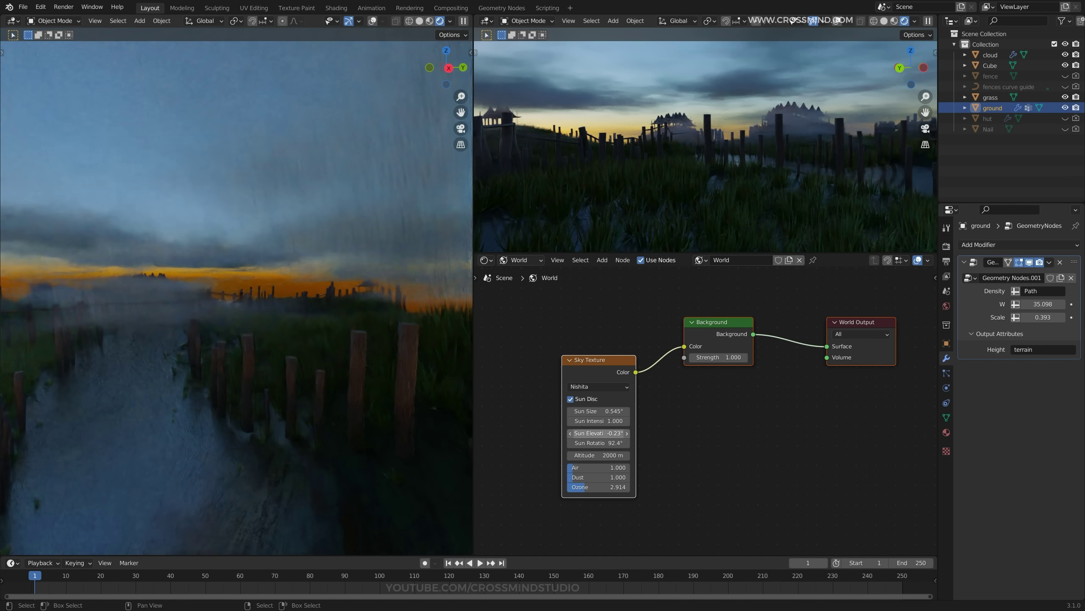
drag(1043, 317, 1057, 317)
middle_drag(325, 321, 171, 318)
middle_drag(239, 320, 187, 320)
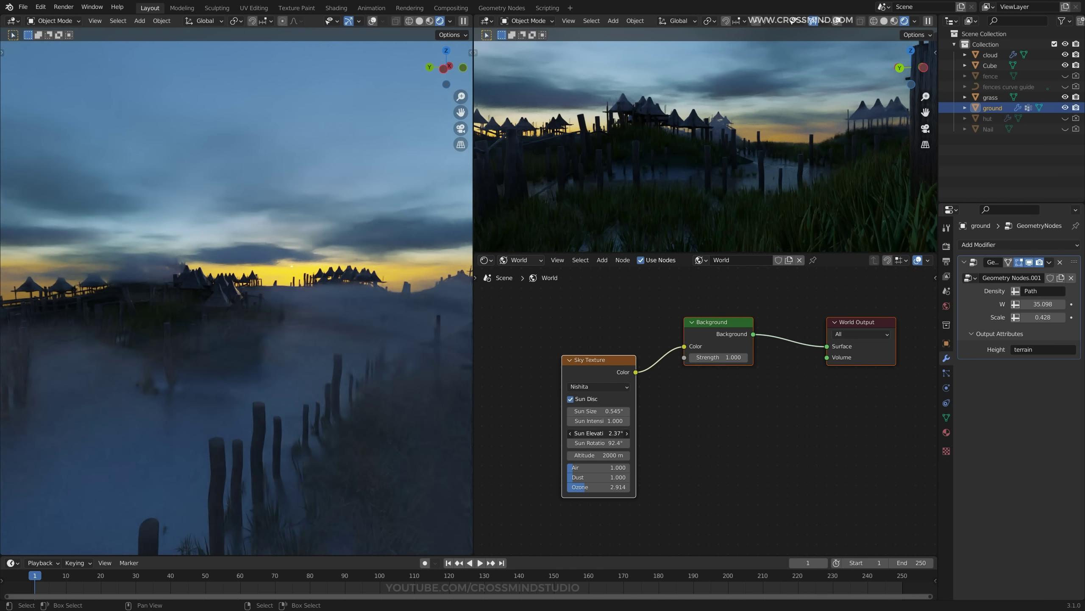
Set the Sky Texture's Sun Elevation to 3.17° and its Altitude to 4000 m.
drag(598, 433, 613, 433)
text(4000)
key(Return)
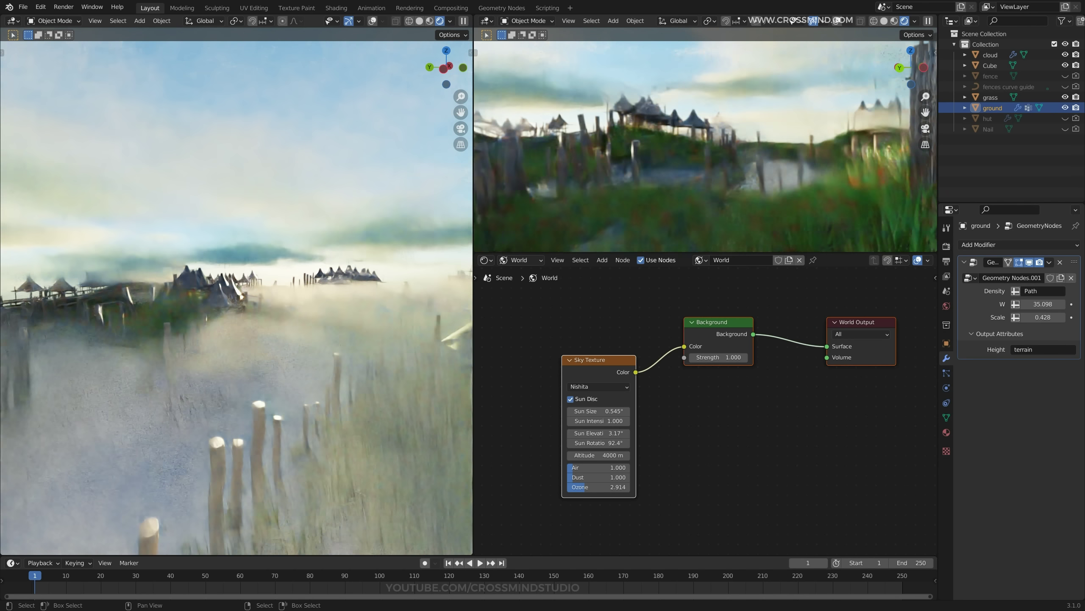
middle_drag(240, 321, 229, 320)
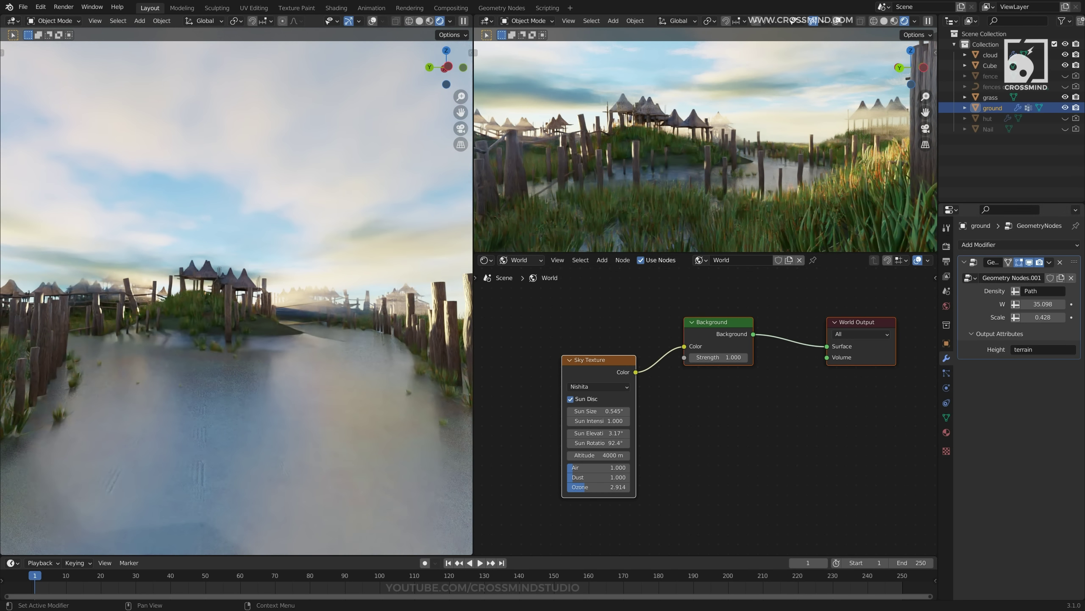
Set the ground modifier's Scale to 0.476 and inspect the reshaped terrain from a low viewpoint.
drag(1043, 304, 1036, 304)
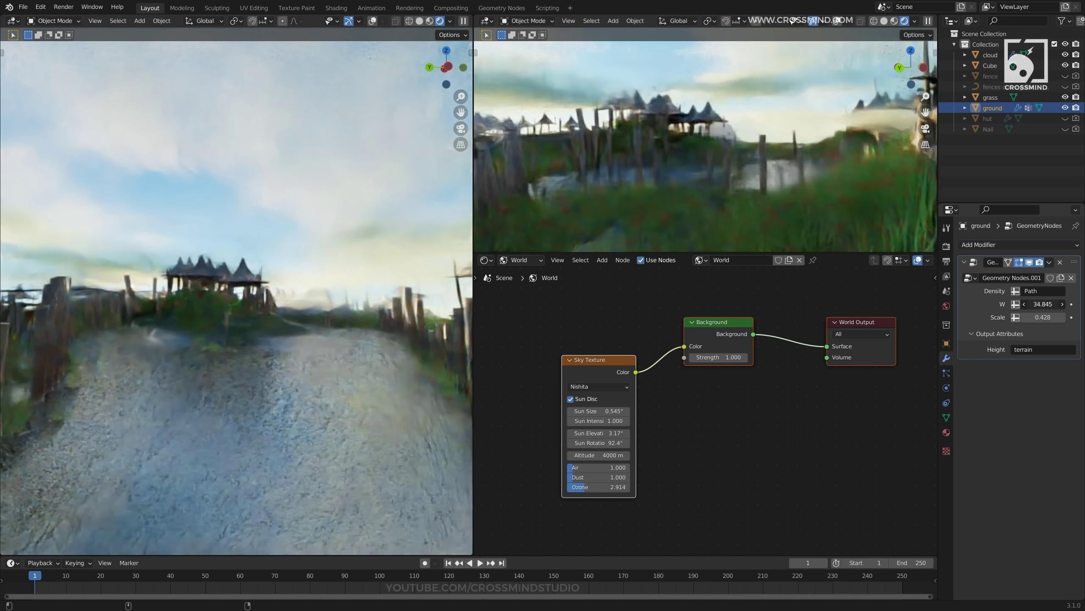
key(Escape)
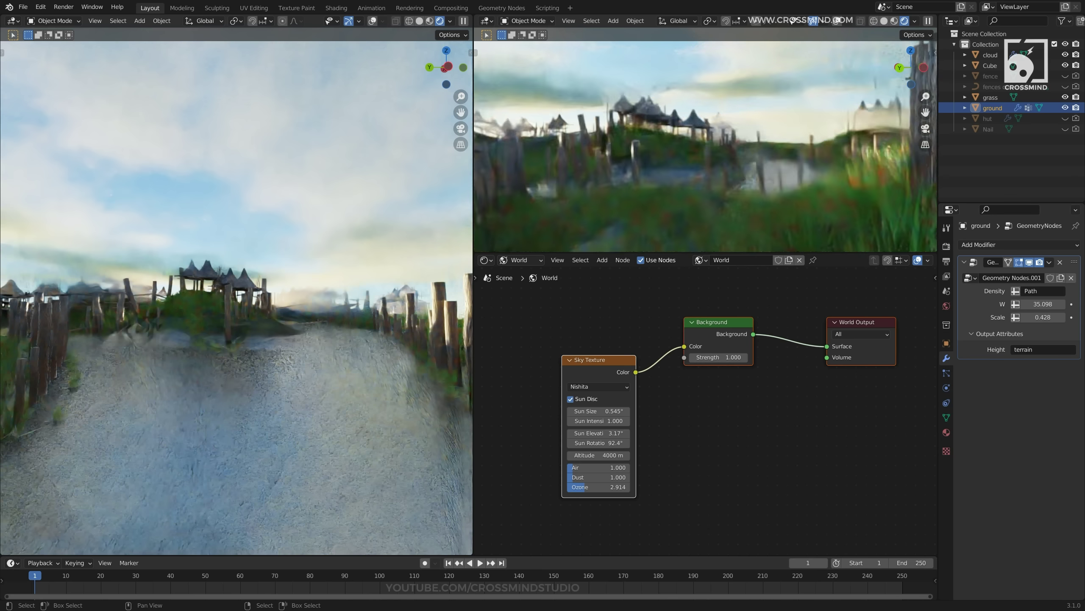
drag(1042, 317, 1047, 317)
middle_drag(248, 295, 147, 312)
scroll(206, 316, up, 5)
middle_drag(239, 325, 180, 278)
scroll(180, 277, up, 5)
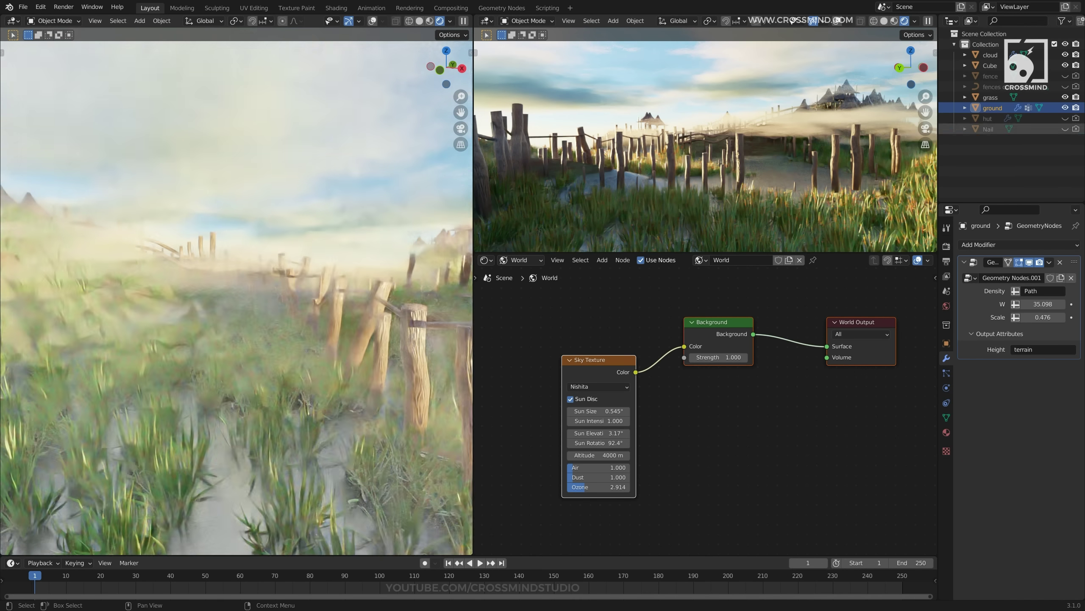
Raise the cloud object along Z above the terrain.
click(990, 54)
scroll(239, 300, down, 8)
key(g)
key(z)
click(240, 299)
scroll(239, 300, up, 5)
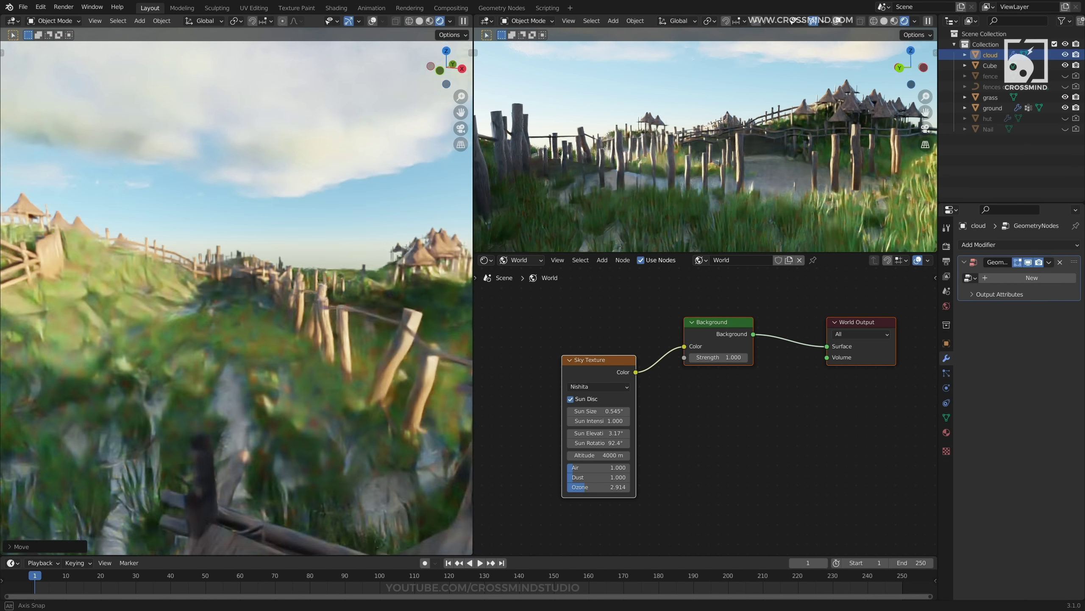
Apply the cloud object's transform and move it about 17 m along Z.
mouse_move(239, 300)
middle_down()
mouse_move(273, 312)
mouse_move(235, 319)
middle_up()
scroll(240, 316, down, 4)
key(ctrl+z)
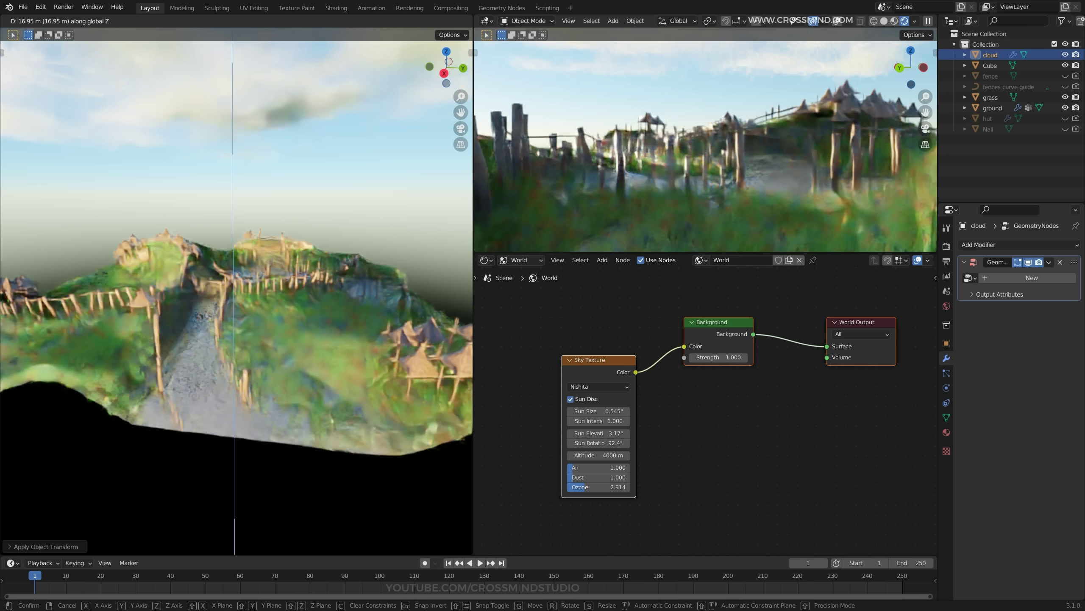
middle_drag(236, 299, 245, 308)
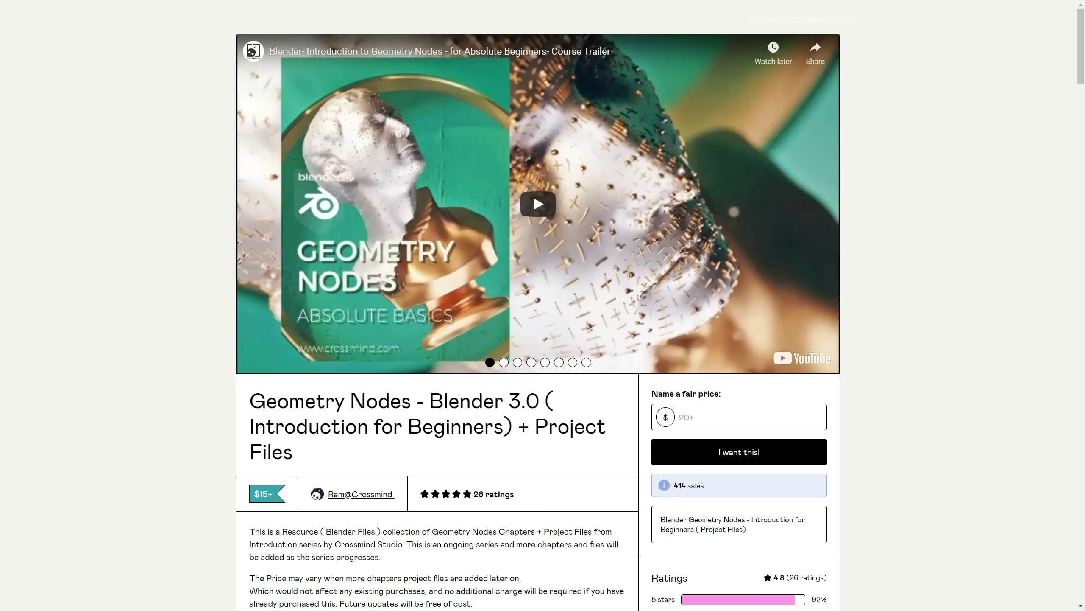
Switch to the Geometry Nodes course web page and examine its description, ratings and project files.
scroll(539, 299, down, 2)
scroll(538, 305, down, 7)
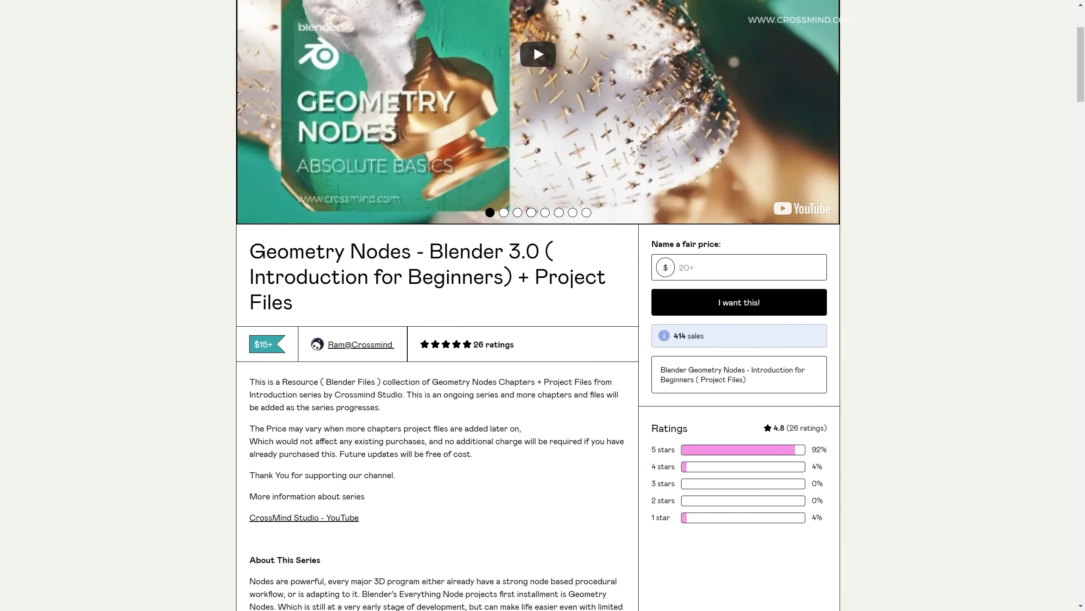
scroll(539, 305, down, 7)
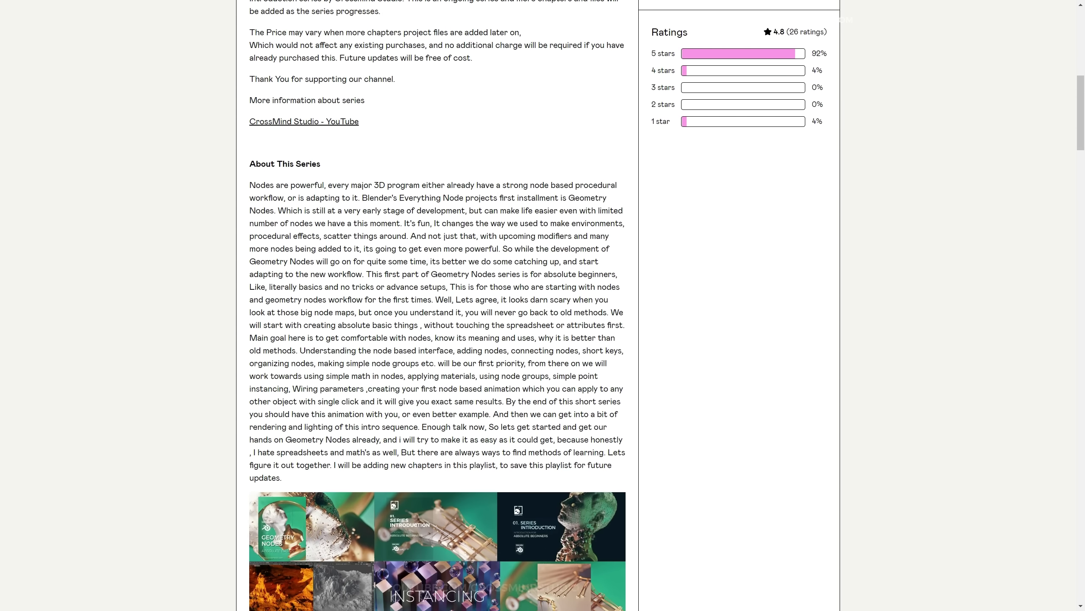
scroll(538, 305, down, 15)
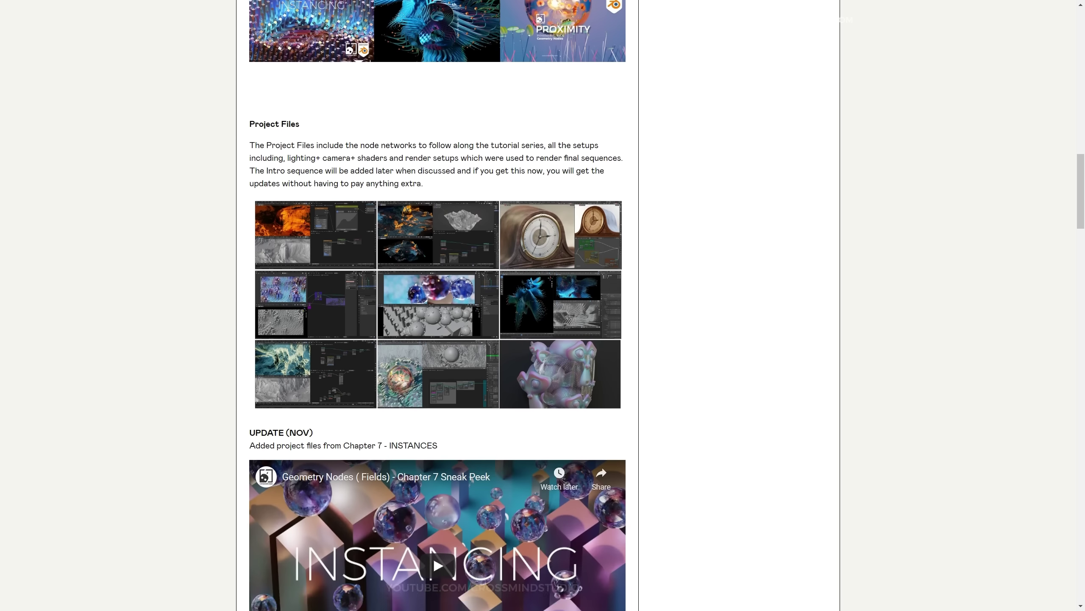
Examine the project file updates and example renders further down the course web page.
scroll(539, 305, down, 4)
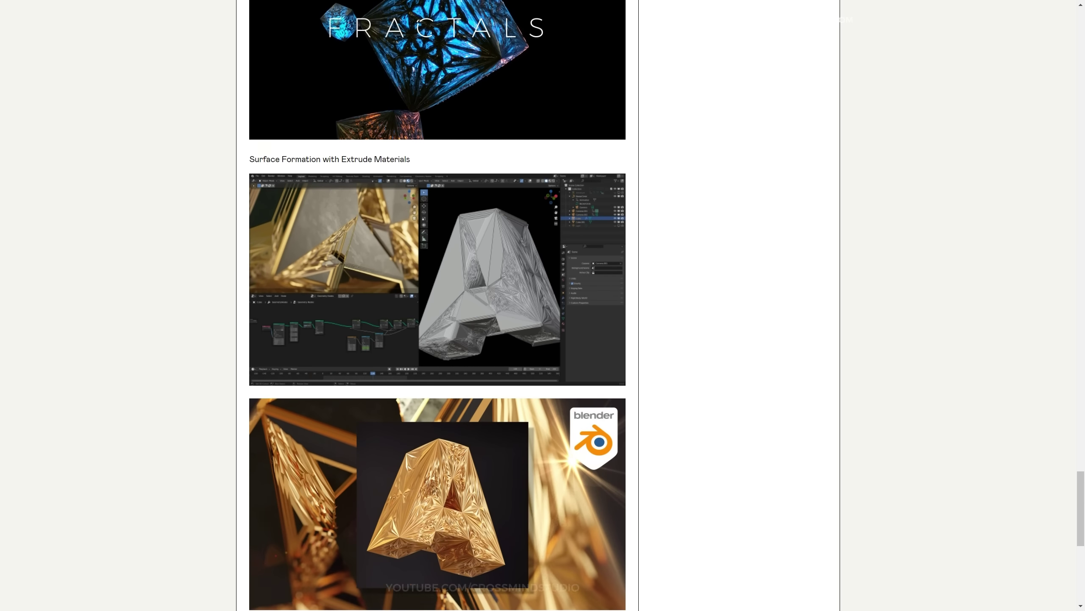
scroll(538, 305, down, 3)
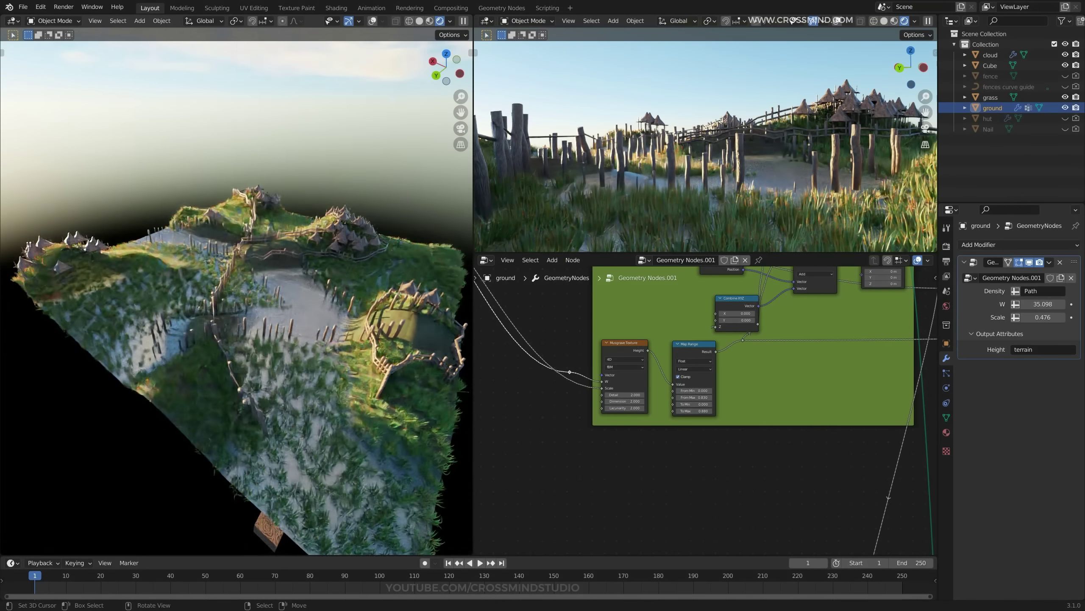
Switch back to Blender, clear the cloud object's location and move it along Z over the landscape.
scroll(257, 324, up, 4)
middle_drag(257, 334, 256, 307)
click(990, 55)
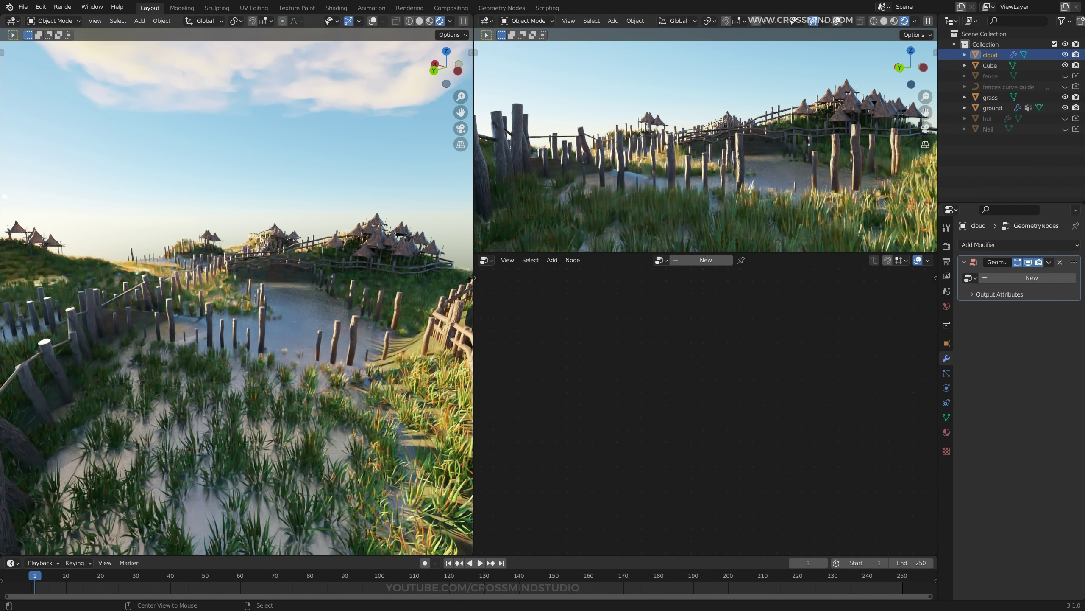
key(alt+g)
key(g)
key(z)
click(285, 252)
middle_drag(286, 252, 287, 241)
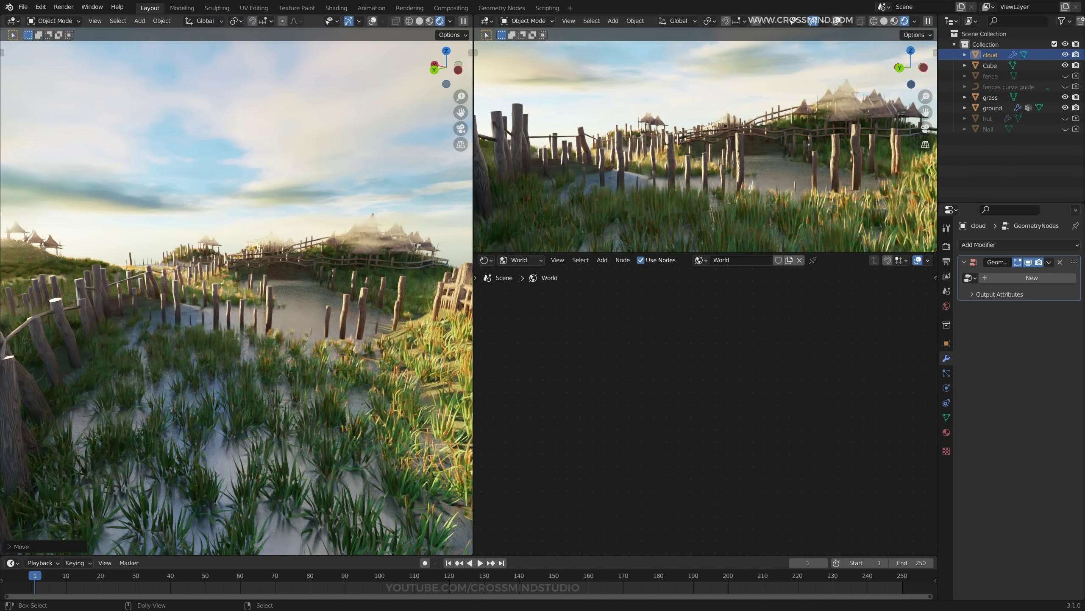
Save the scene file and set the World Sky Texture's Sun Elevation to 0.77°.
key(ctrl+shift+s)
click(732, 475)
click(773, 475)
key(Home)
scroll(611, 428, up, 6)
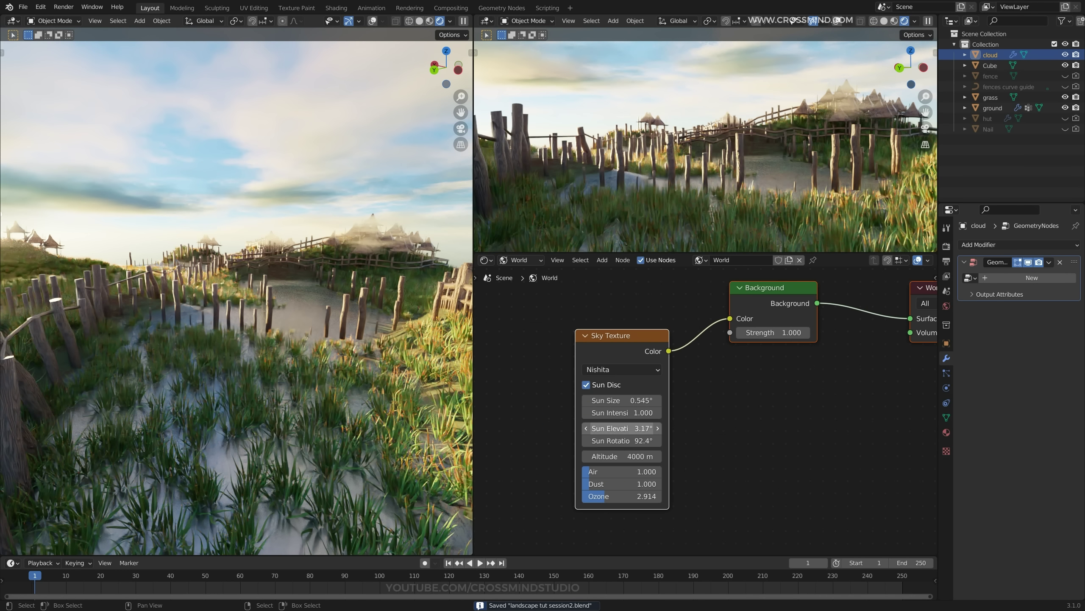
drag(621, 428, 612, 429)
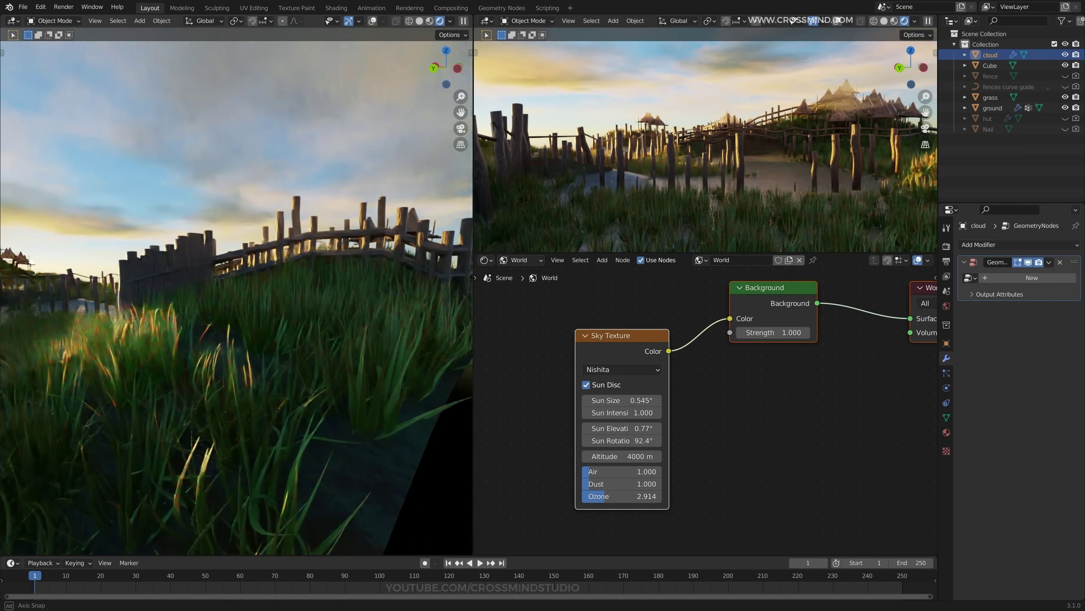
Select the ground object and switch the World shader view to its Geometry Nodes tree.
scroll(236, 342, down, 8)
right_click(236, 385)
scroll(236, 342, up, 6)
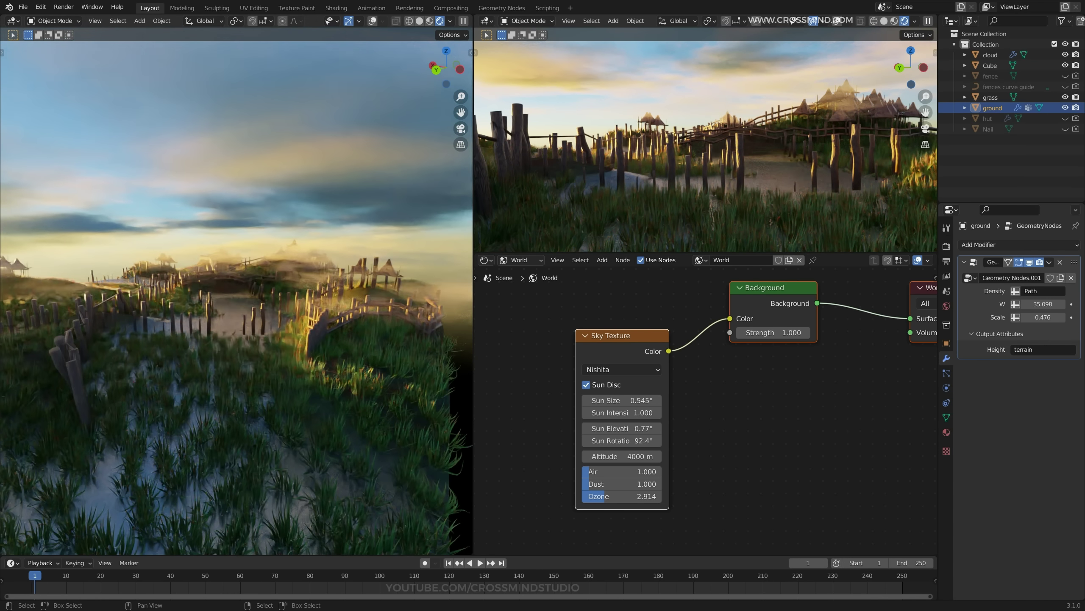
click(486, 260)
click(522, 260)
click(486, 260)
click(522, 345)
scroll(769, 342, down, 4)
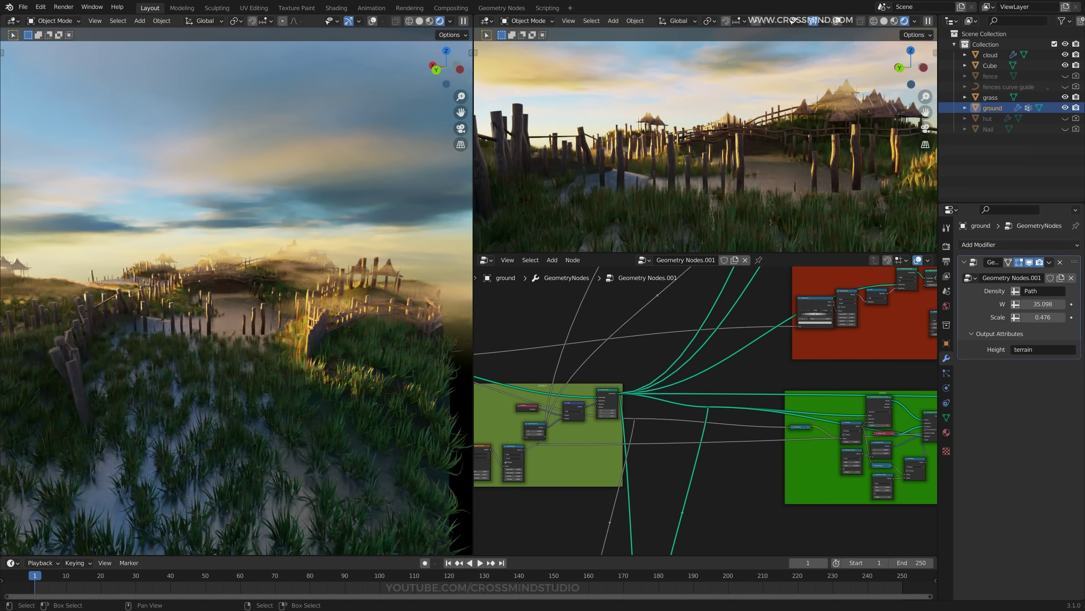
Reposition and expand the collapsed ColorRamp node in the grass frame.
middle_drag(803, 363, 660, 318)
scroll(696, 409, up, 8)
scroll(701, 411, up, 4)
middle_drag(759, 409, 710, 428)
scroll(702, 415, down, 3)
scroll(653, 398, up, 3)
drag(684, 355, 654, 381)
middle_drag(654, 380, 799, 381)
drag(694, 366, 727, 376)
key(h)
scroll(700, 408, down, 4)
middle_drag(662, 407, 703, 396)
Insert an Add math node between the Multiply node and the grass point distribution's Density input.
key(shift+a)
key(s)
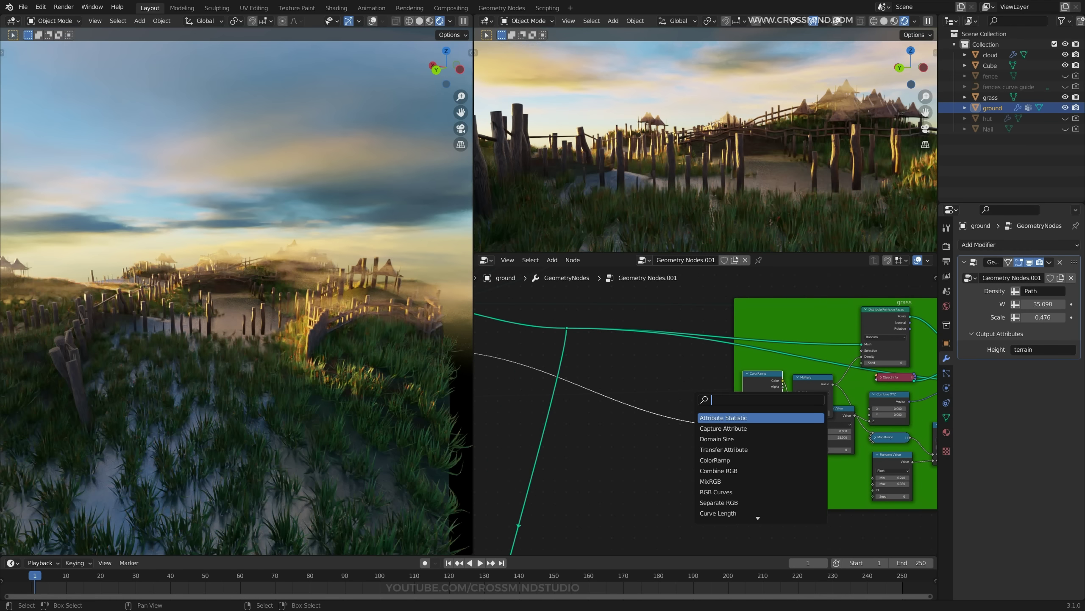
key(Return)
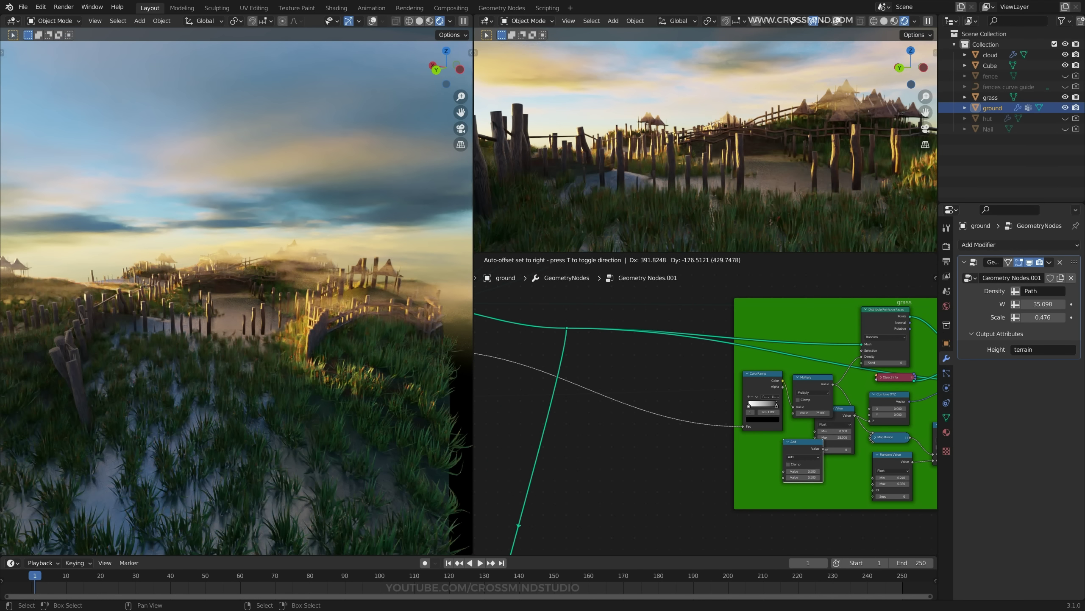
click(860, 371)
middle_drag(860, 371, 799, 348)
scroll(705, 409, up, 2)
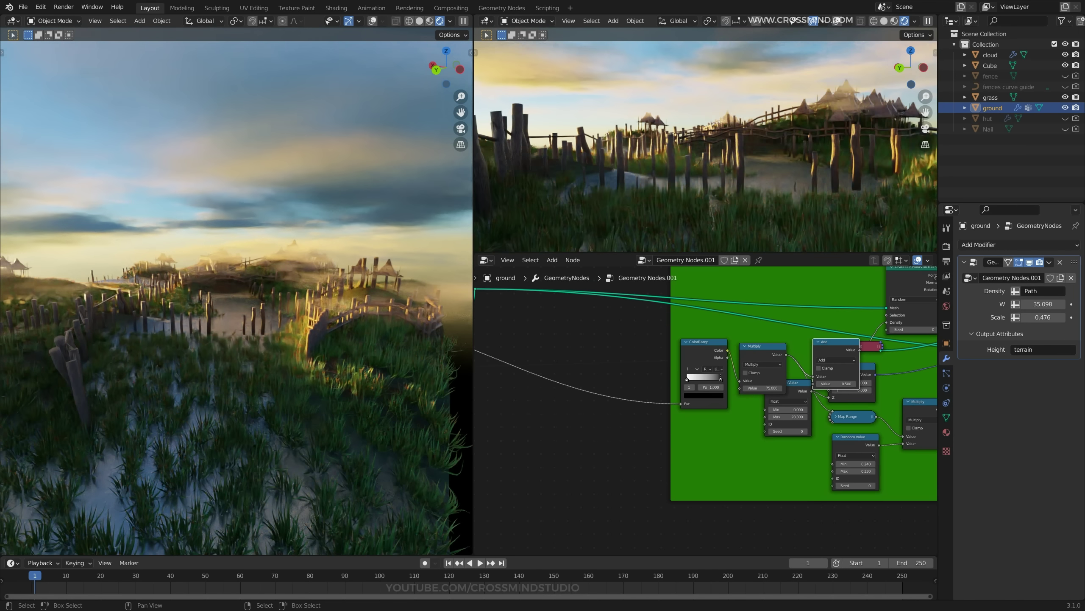
Link an output from outside the grass frame to the new Add node's second value input.
scroll(705, 409, down, 8)
middle_drag(705, 408, 834, 391)
drag(940, 366, 847, 393)
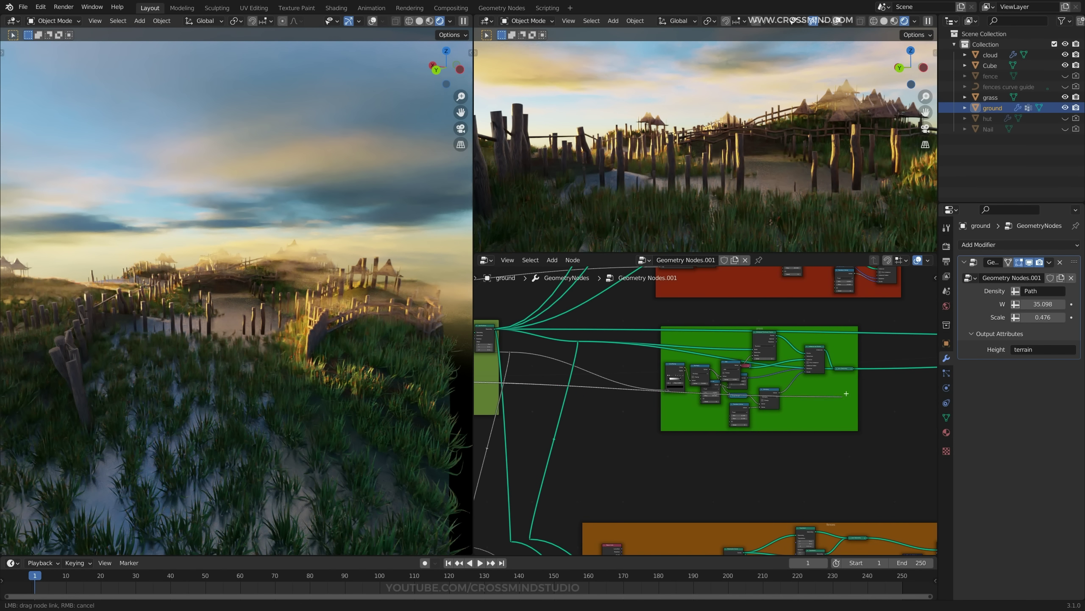
scroll(727, 378, up, 5)
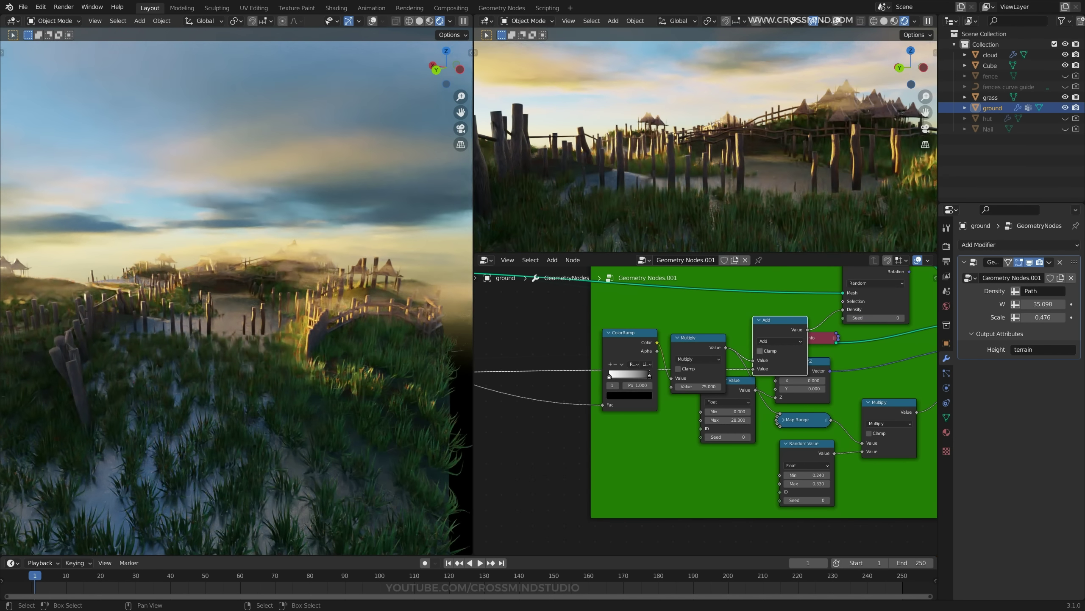
Try Multiply on the new math node in the grass density chain and settle on Subtract.
key(ctrl+KP_Multiply)
click(779, 340)
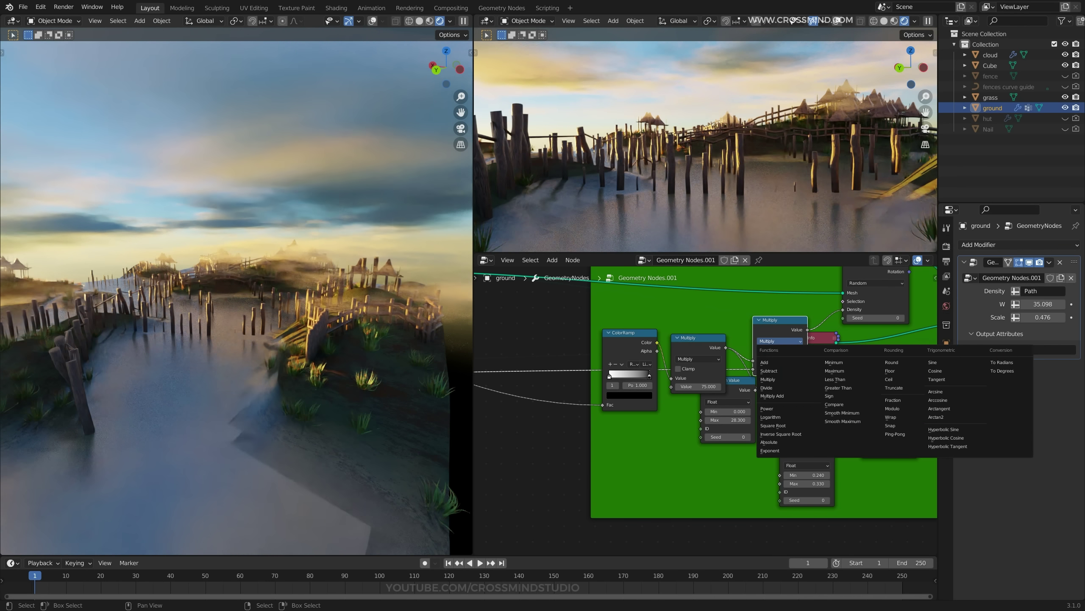
click(768, 370)
middle_drag(780, 321, 844, 321)
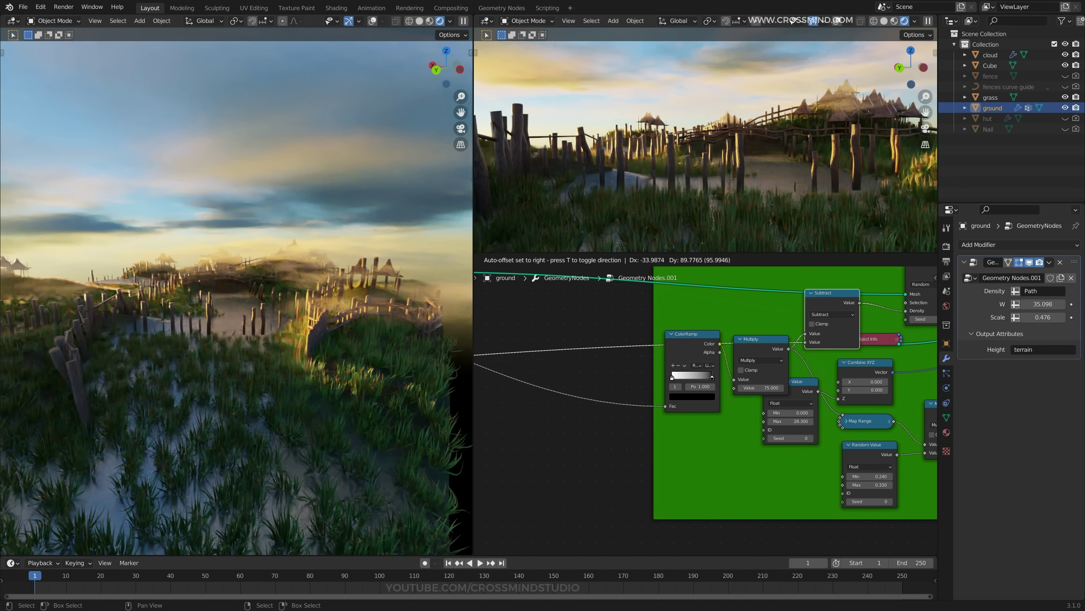